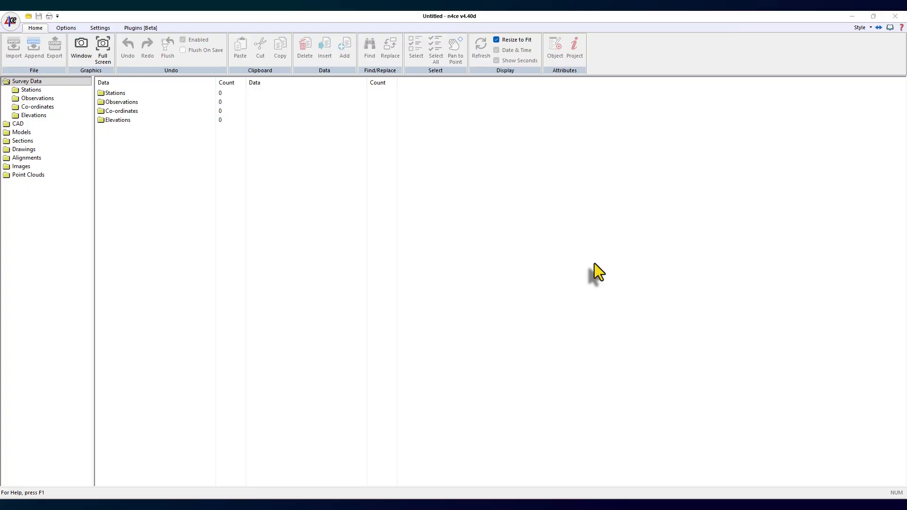
- Check the program's version and licensed modules in its about information
left_click(901, 27)
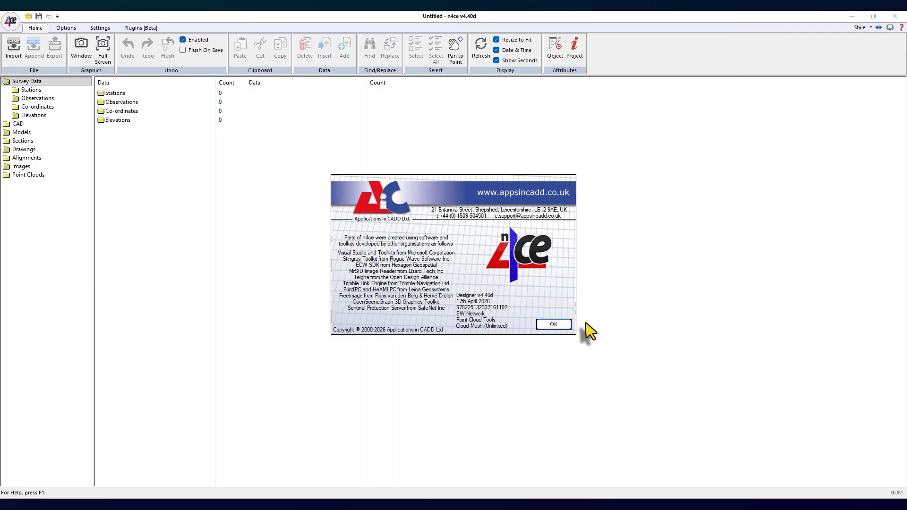
left_click(558, 325)
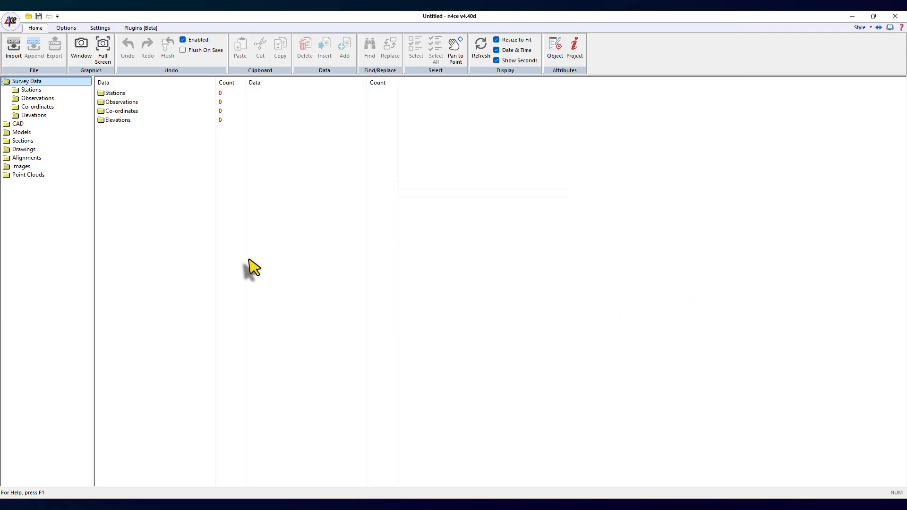
- Review the project's layer list and the default attributes in the layer settings
left_click(98, 28)
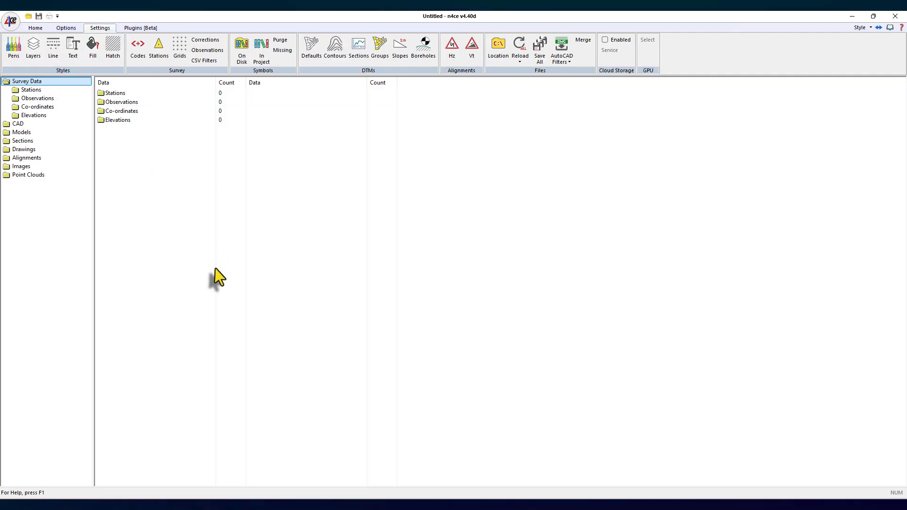
left_click(33, 49)
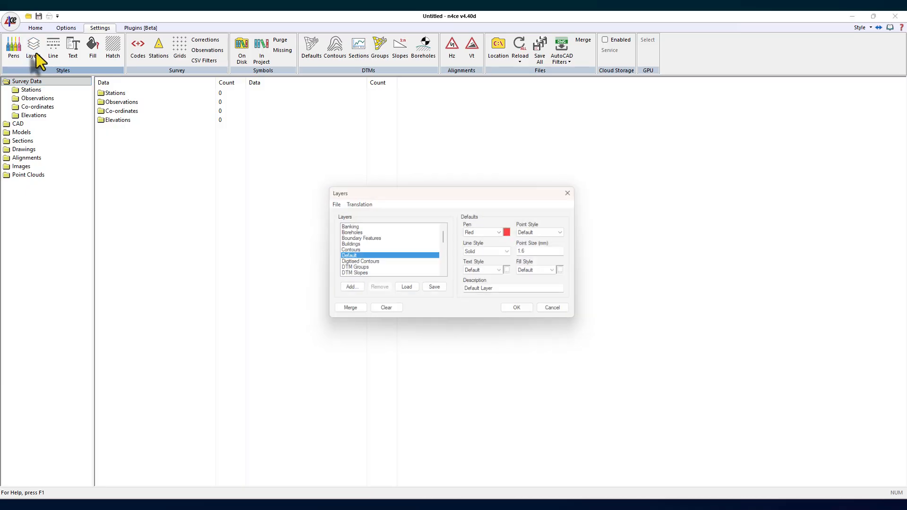
scroll(370, 236, "down", 4)
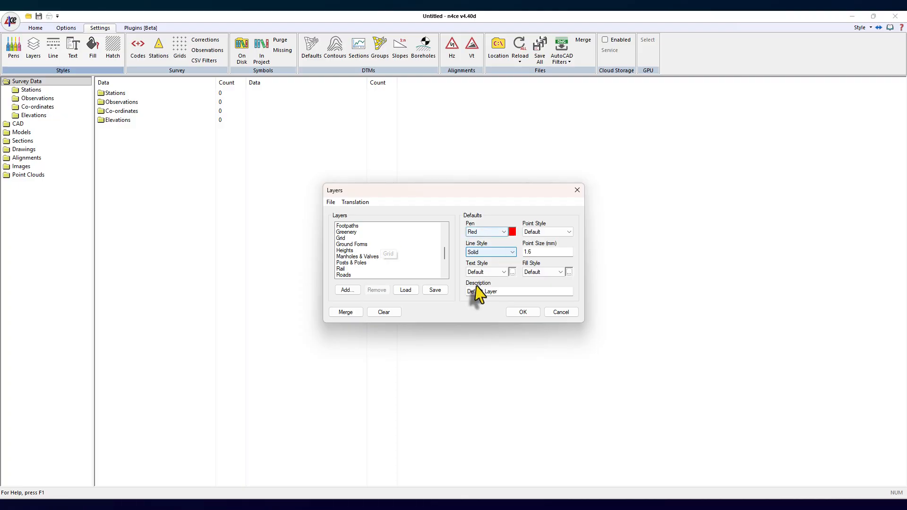
left_click(553, 313)
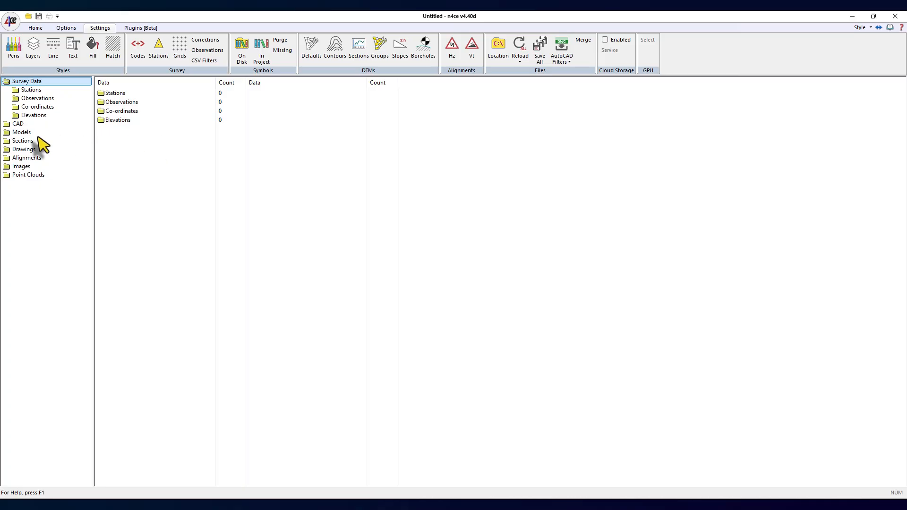
- Import SS7887SE.DXF from the Training folder into the CAD folder at scale 1000 with units in m
left_click(18, 124)
right_click(18, 125)
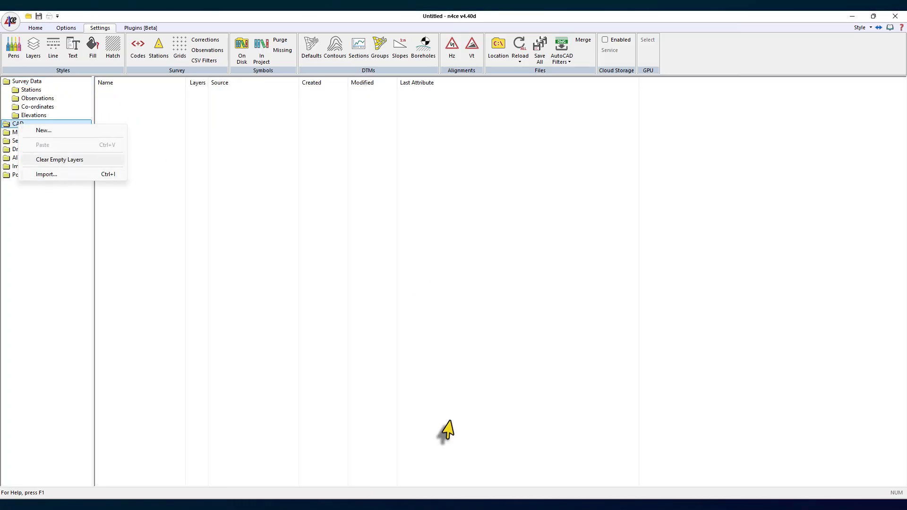
left_click(54, 176)
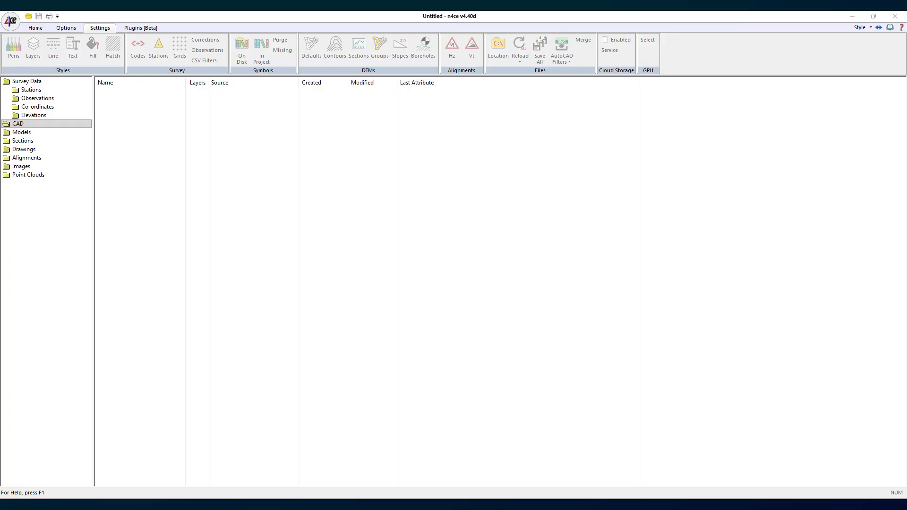
left_click_drag(906, 56, 653, 35)
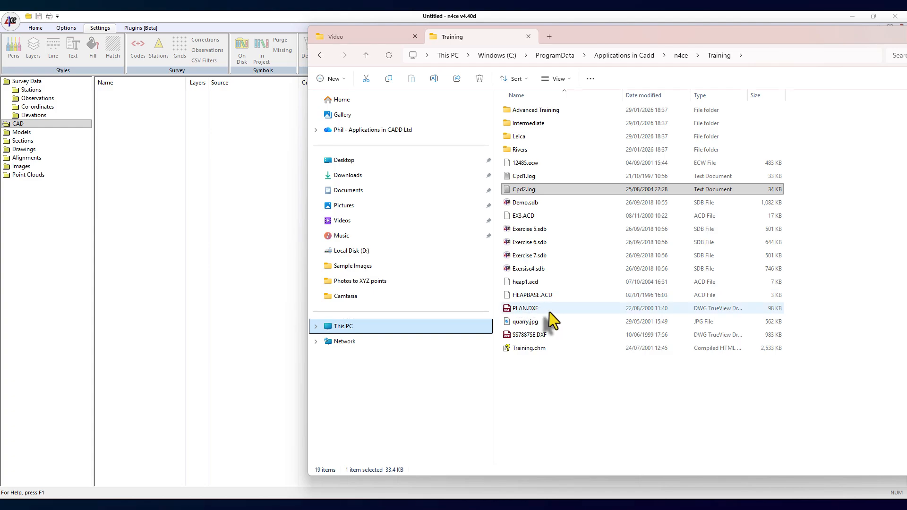
left_click(537, 336)
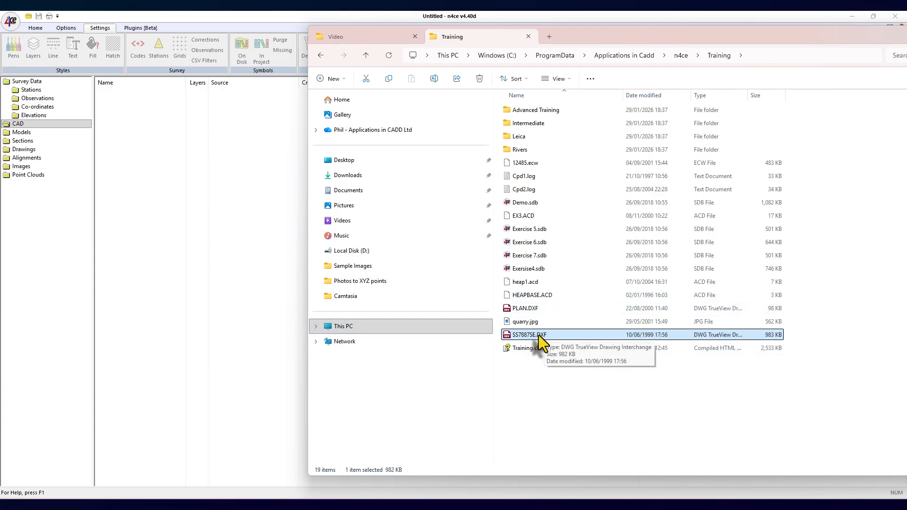
left_click_drag(539, 335, 187, 239)
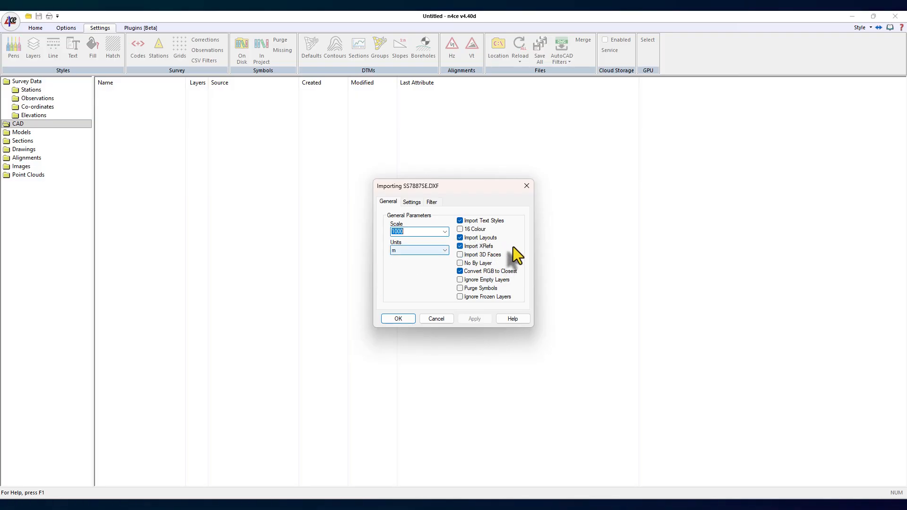
left_click(399, 319)
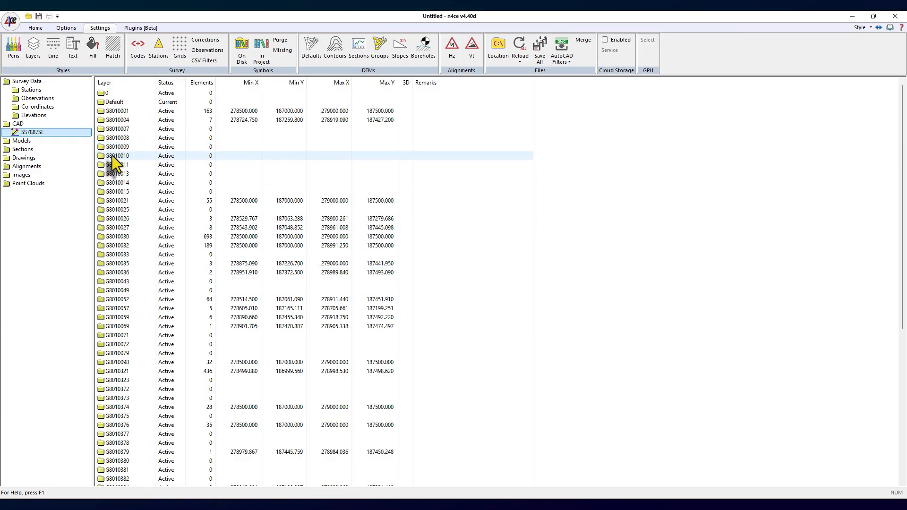
- Open the SS7887SE CAD model and bring up its layer status list
double_click(14, 133)
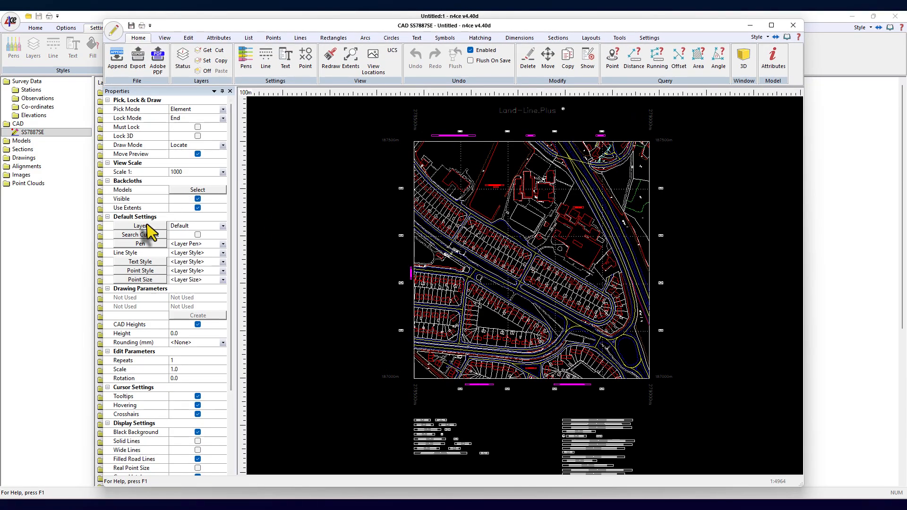
left_click(147, 226)
scroll(348, 241, "down", 3)
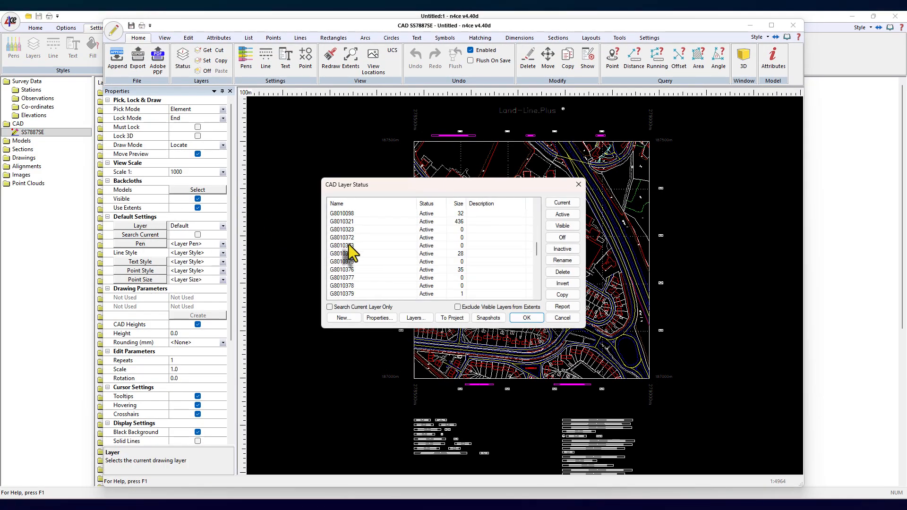
scroll(352, 249, "up", 5)
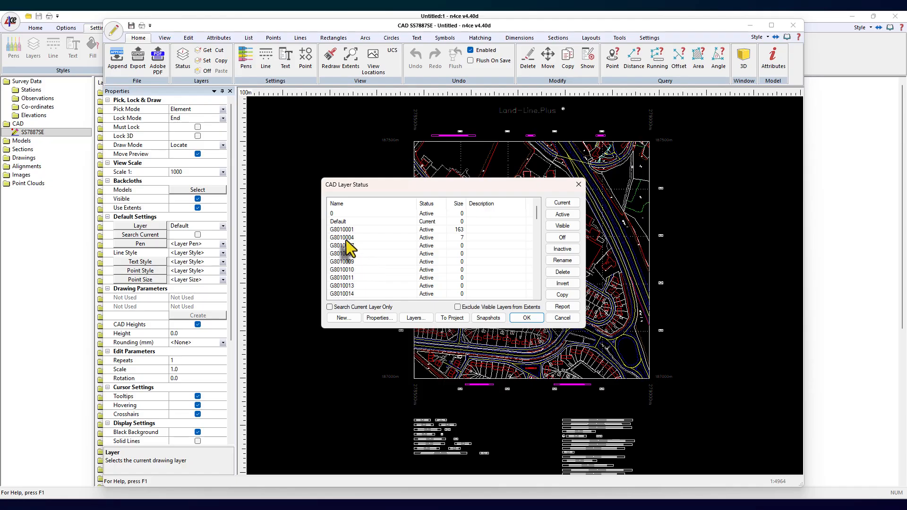
- Transfer CAD layers G8010001 through G8011212 to the project's layer settings and close the CAD model
left_click(343, 231)
scroll(356, 261, "down", 5)
scroll(355, 269, "down", 8)
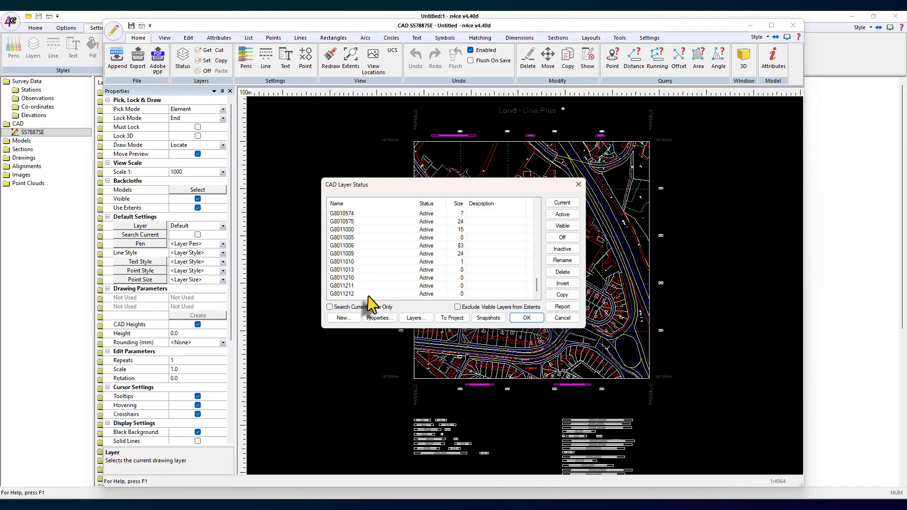
left_click(343, 294, "shift")
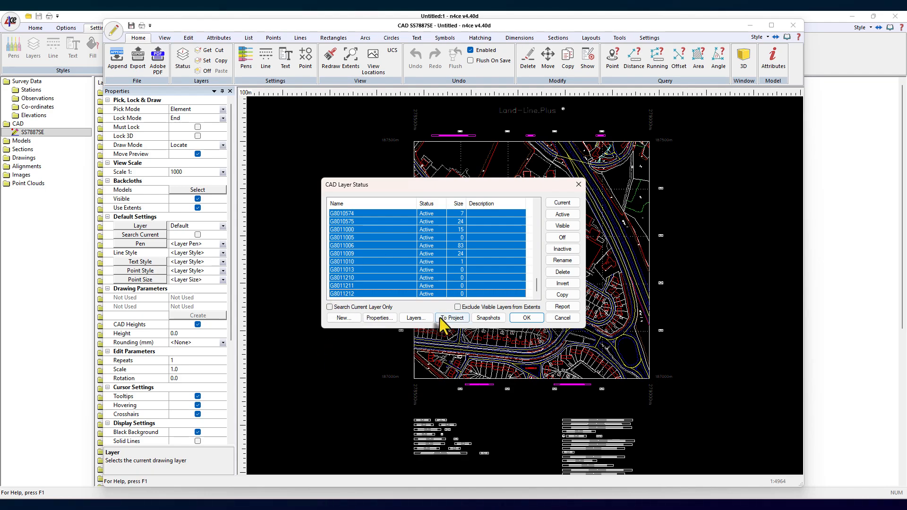
left_click(452, 318)
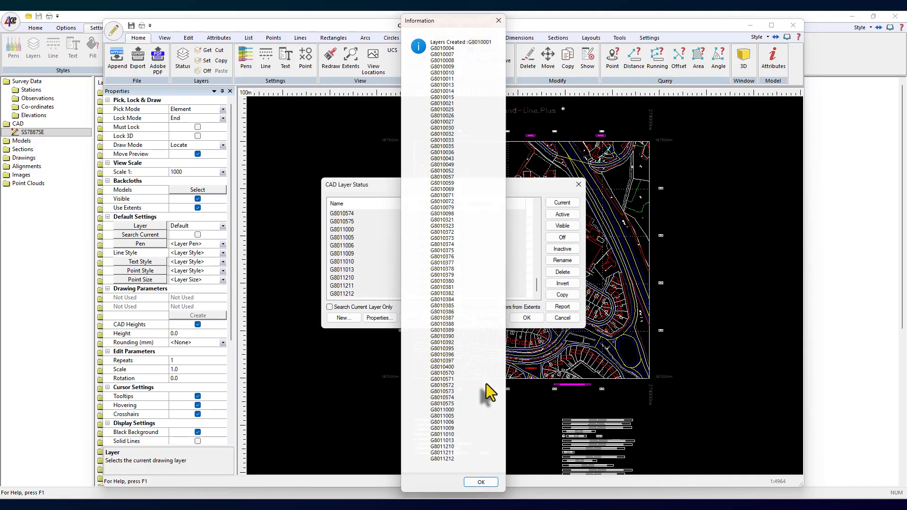
key("Return")
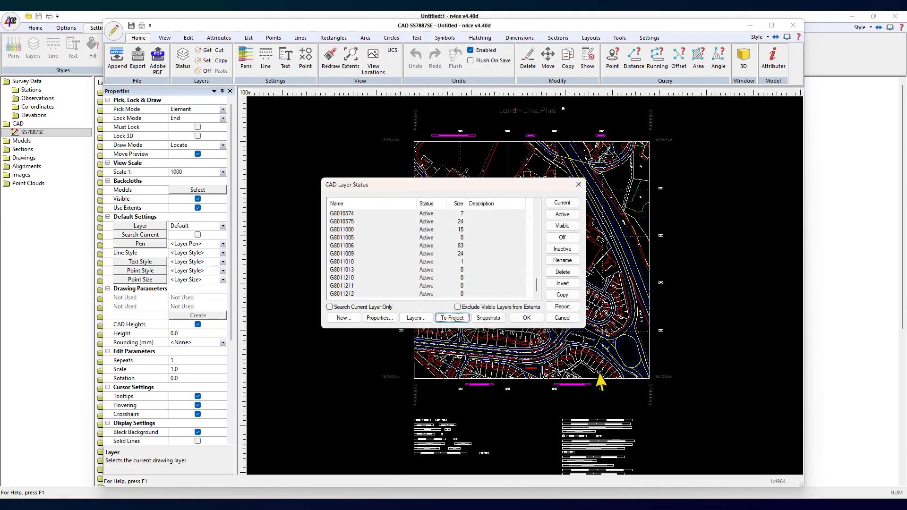
left_click(578, 184)
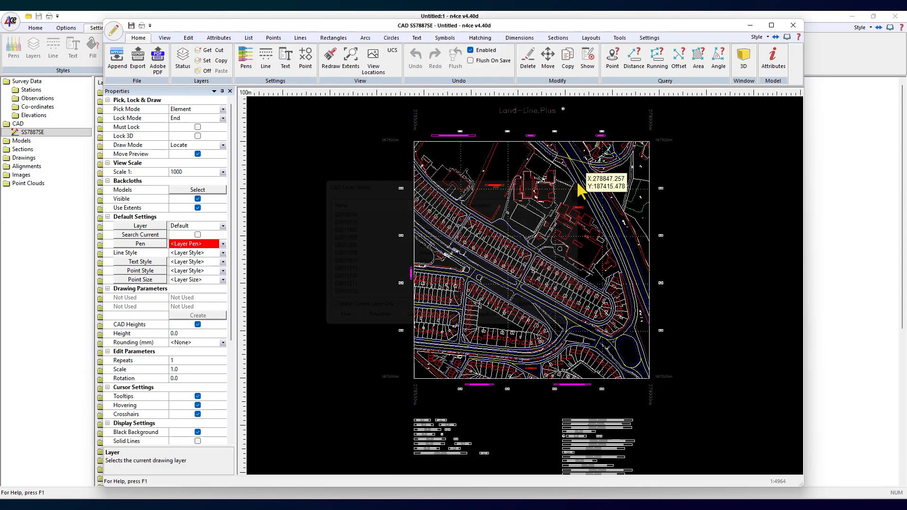
left_click(794, 25)
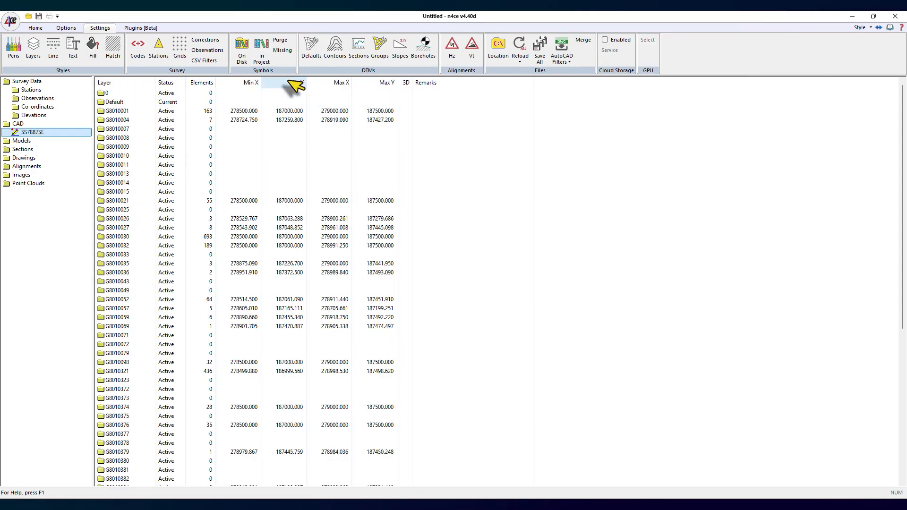
- Examine the transferred G80 layers and their default attributes in the project's layer settings
left_click(33, 47)
left_click_drag(445, 234, 444, 248)
left_click(380, 256)
left_click(370, 262)
left_click(366, 275)
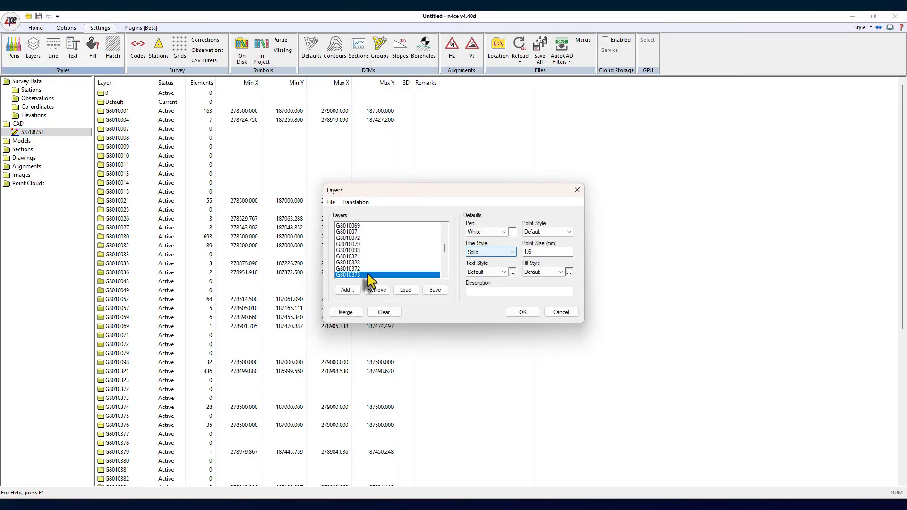
left_click(379, 244)
left_click(577, 190)
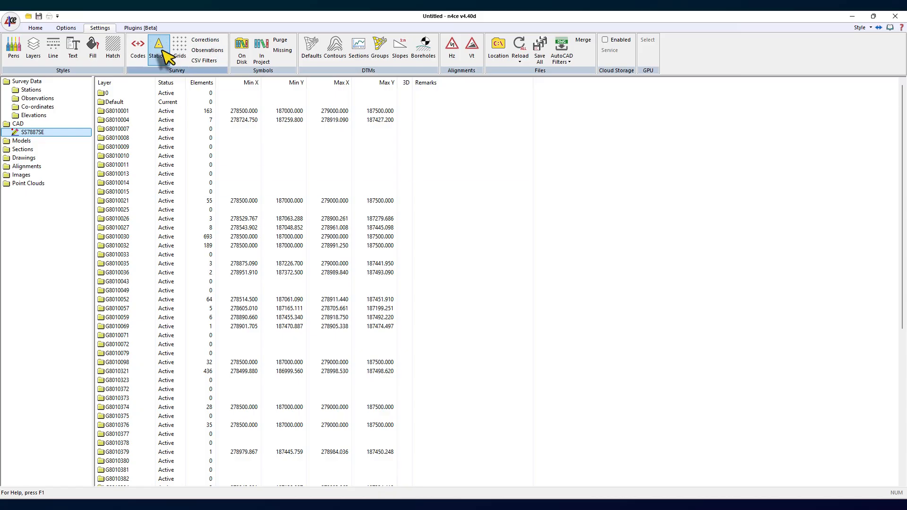
- Look through the layers offered for the default survey code's point attributes, leaving the layer unchanged
left_click(138, 48)
left_click(525, 232)
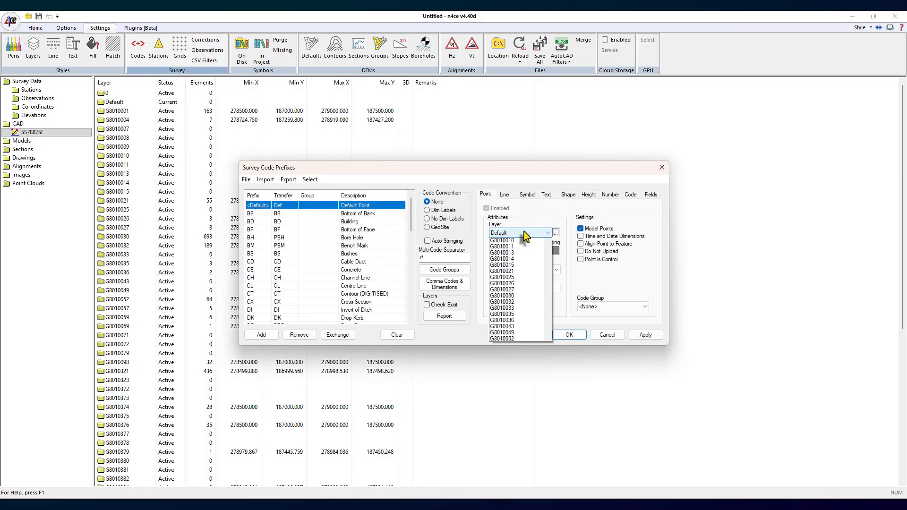
scroll(522, 283, "down", 2)
scroll(520, 286, "down", 1)
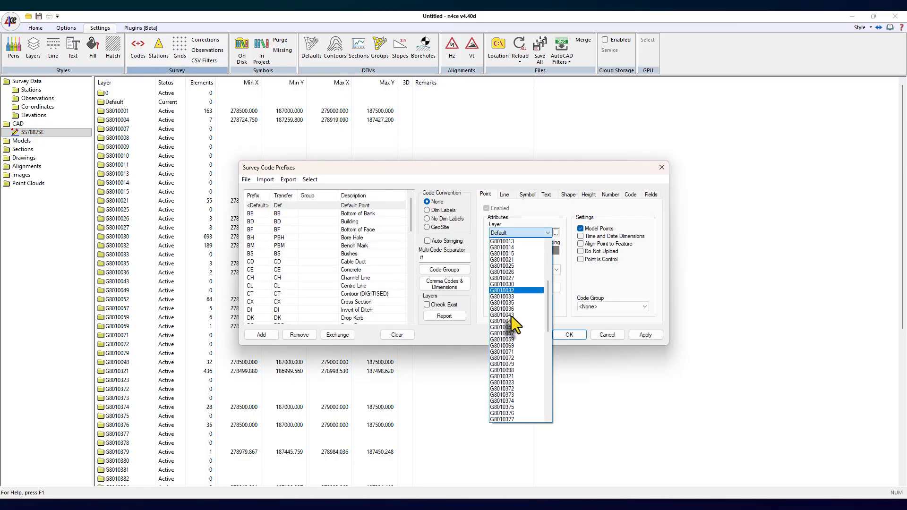
left_click(564, 205)
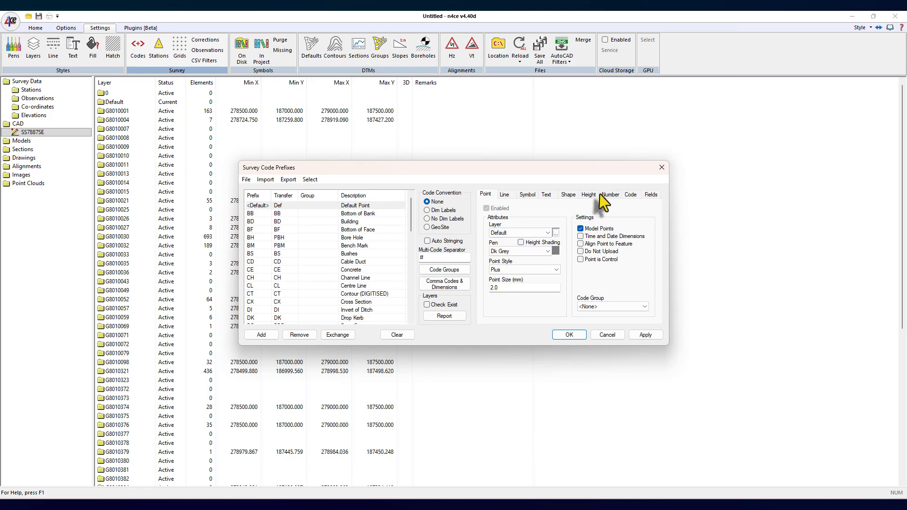
left_click(662, 168)
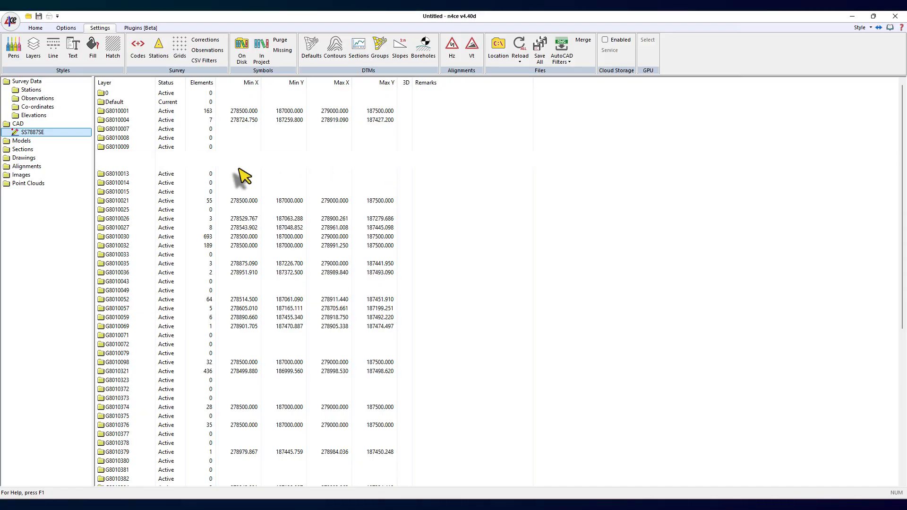
- Review the project's layer settings again and the file operations available for survey code prefixes
left_click(34, 47)
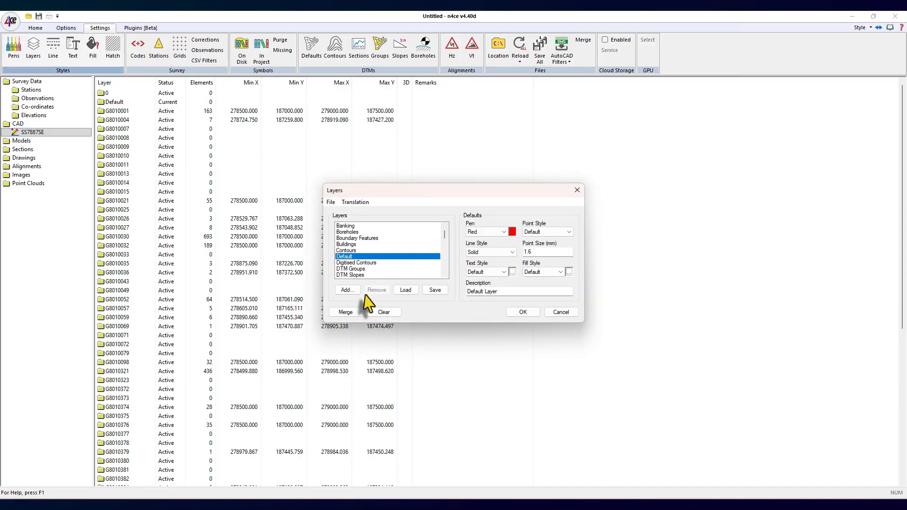
left_click(578, 191)
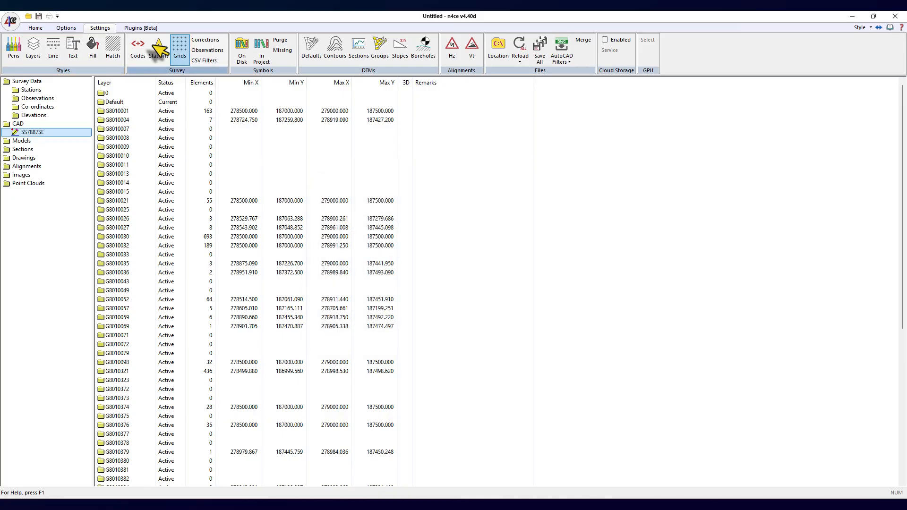
left_click(140, 52)
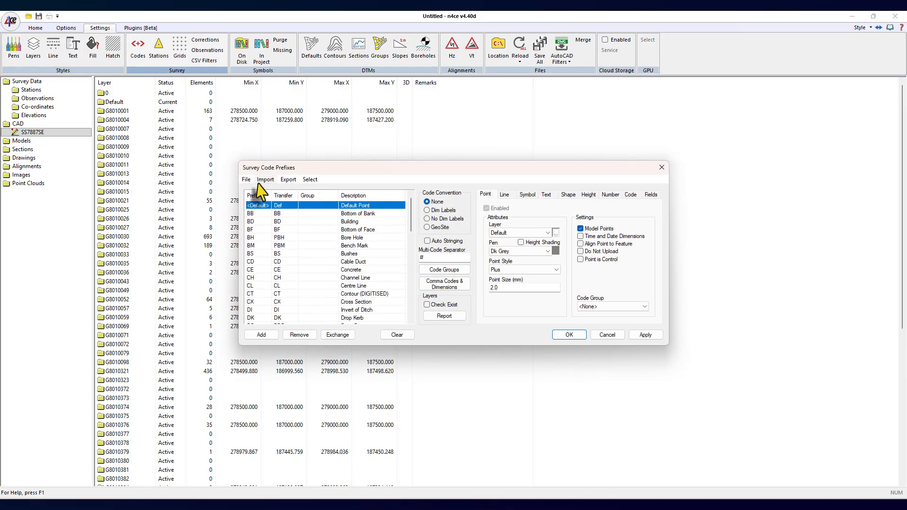
left_click(245, 180)
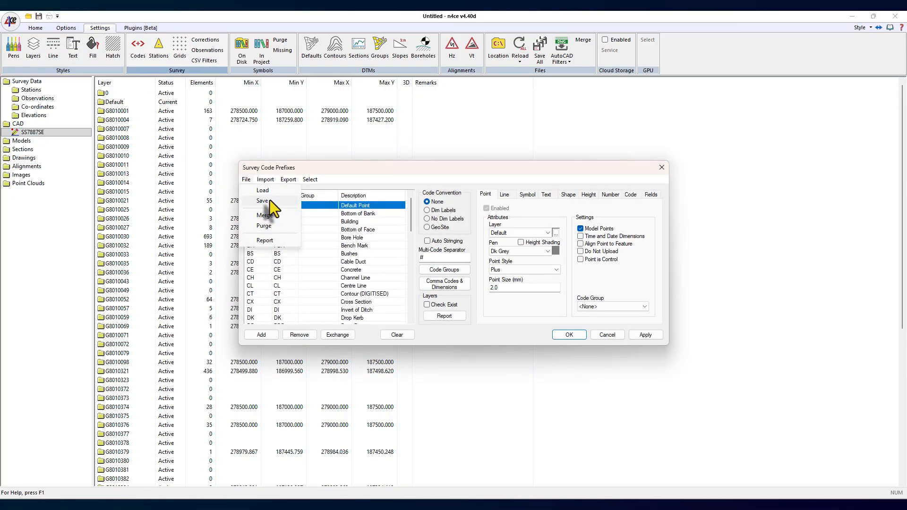
left_click(660, 168)
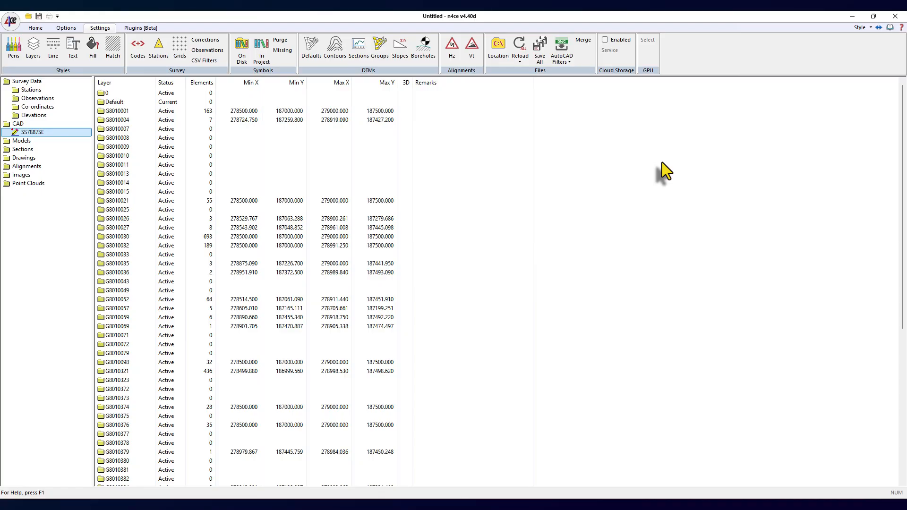
- Delete the SS7887SE CAD model from the project
left_click(19, 123)
left_click(116, 93)
key("Delete")
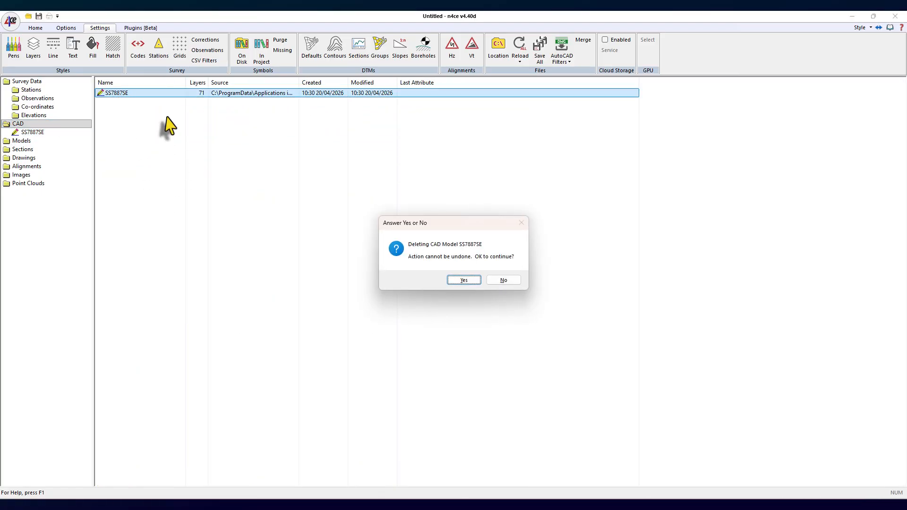
left_click(463, 280)
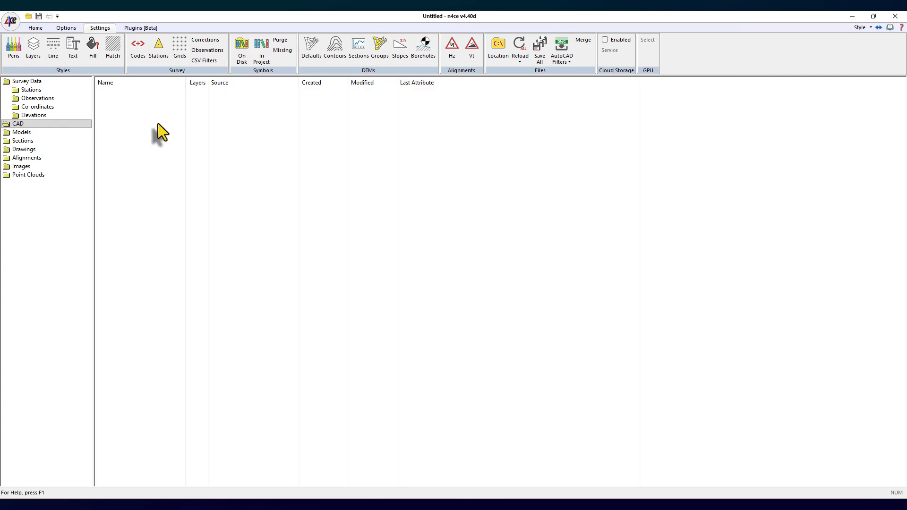
- Review the symbols offered for purging, previewing ones such as COPPICE and MARSH, and purge the listed symbols from the project
left_click(279, 42)
mouse_move(430, 234)
left_mouse_down()
mouse_move(434, 275)
mouse_move(435, 231)
left_mouse_up()
left_click(378, 247)
left_click(379, 265)
left_click(377, 272)
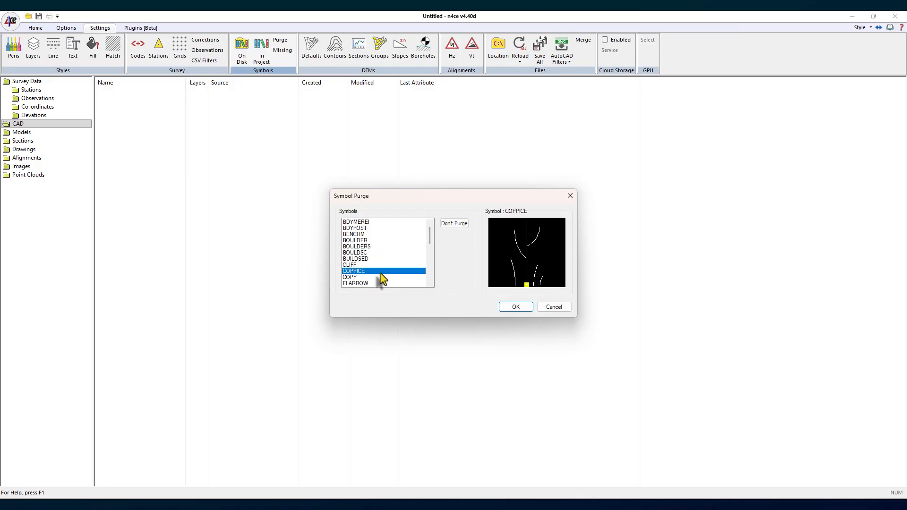
scroll(378, 240, "down", 1)
scroll(379, 241, "down", 2)
left_click(402, 271)
left_click(390, 246)
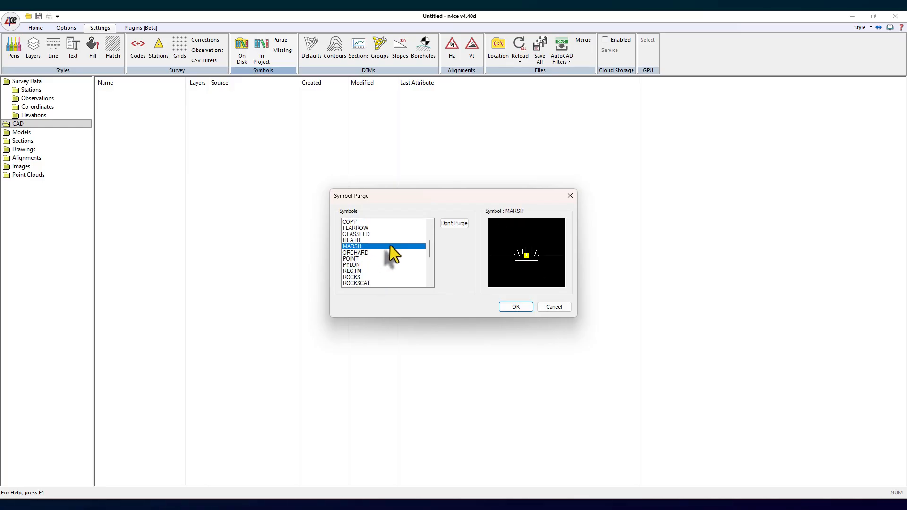
left_click(517, 307)
- Create a new empty project in place of the current untitled one
left_click(10, 20)
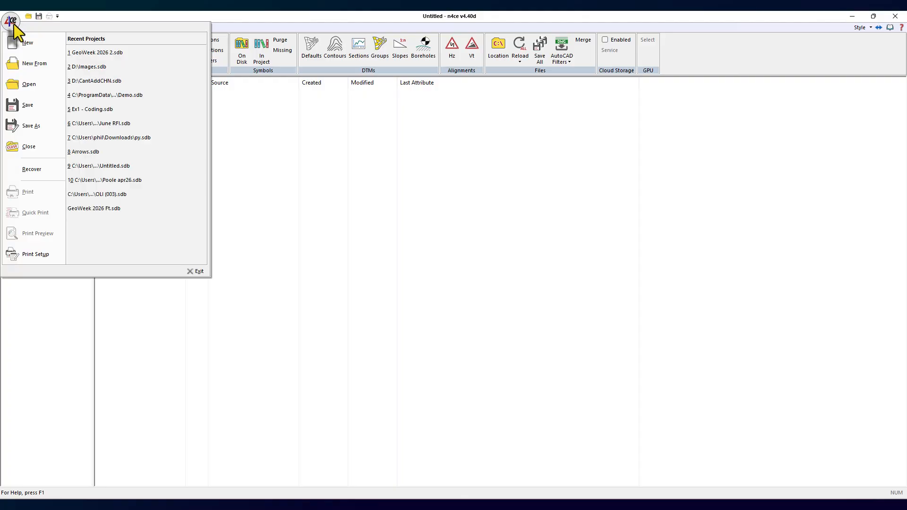
left_click(440, 189)
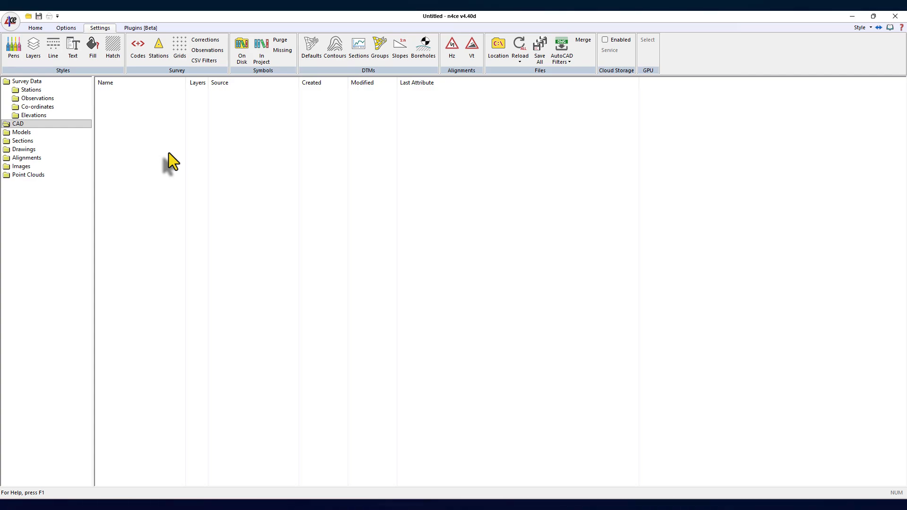
left_click(10, 20)
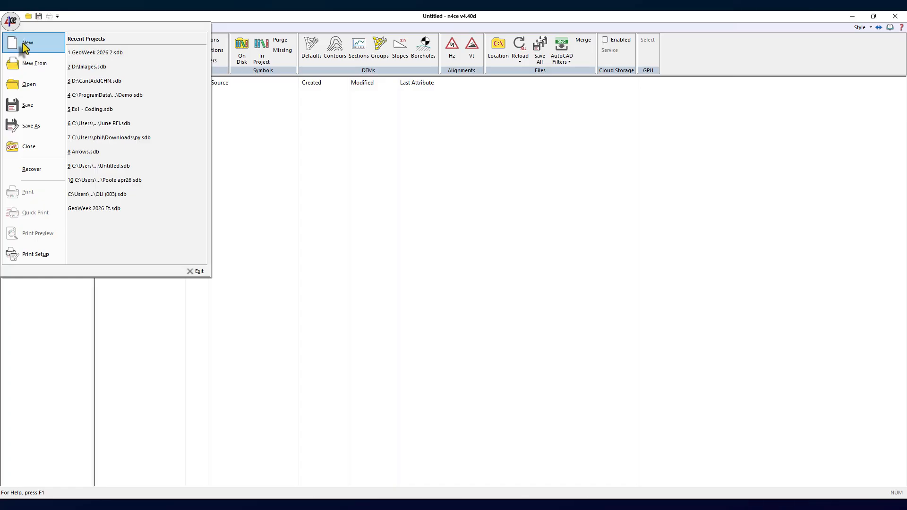
left_click(23, 43)
left_click(455, 280)
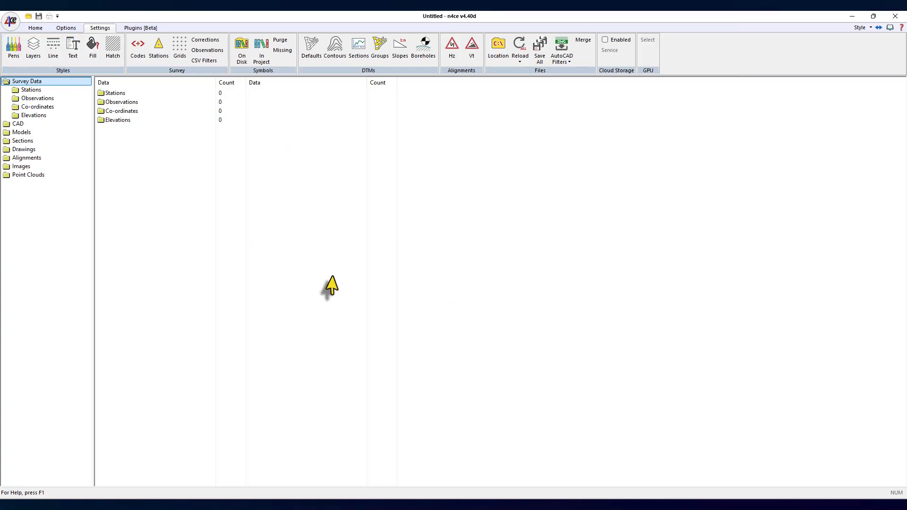
- Import the Cpd2.log survey file from the Training folder in File Explorer into the new project
key("alt+Tab")
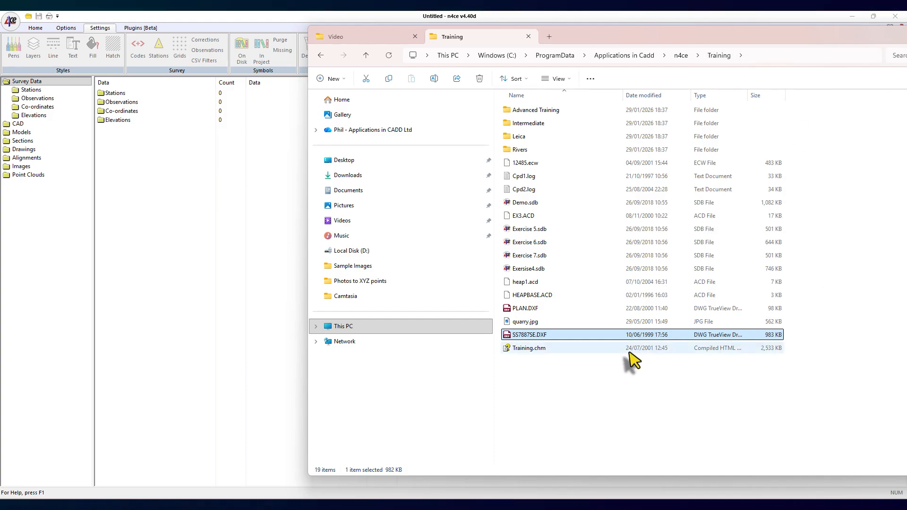
left_click(514, 191)
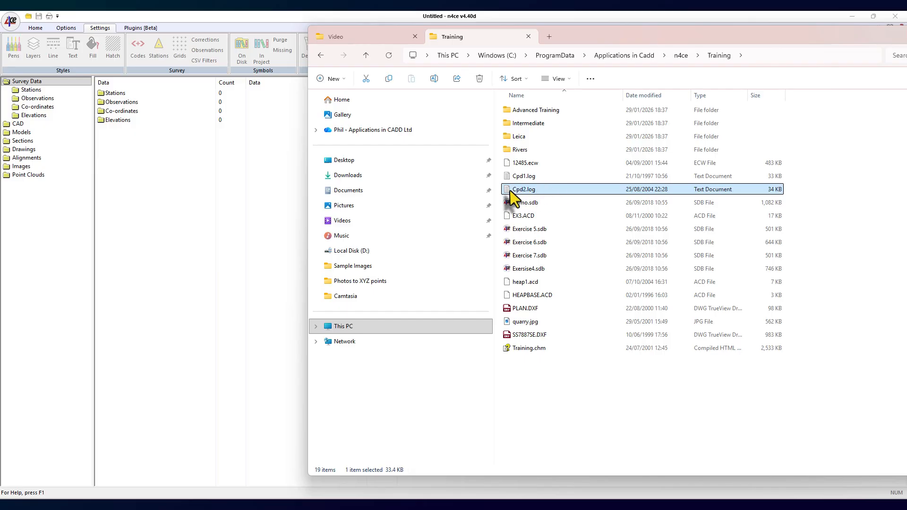
left_click_drag(516, 193, 245, 229)
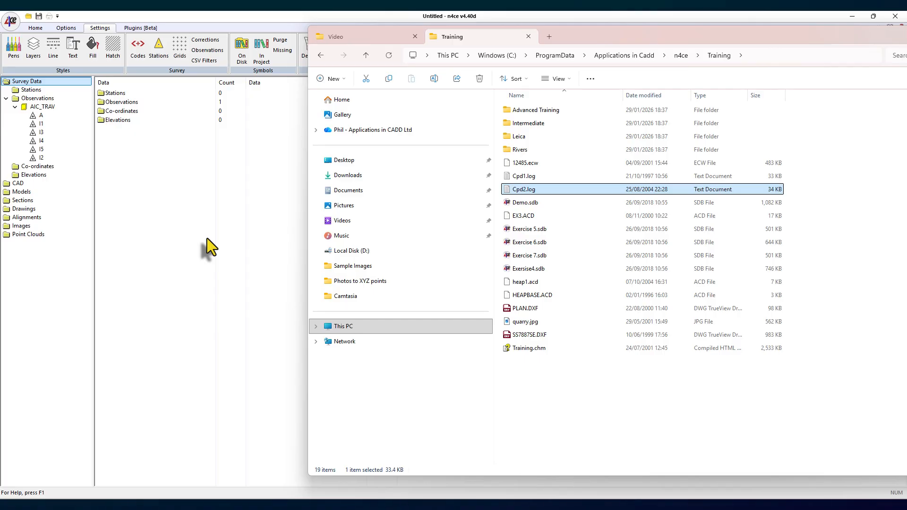
left_click(207, 238)
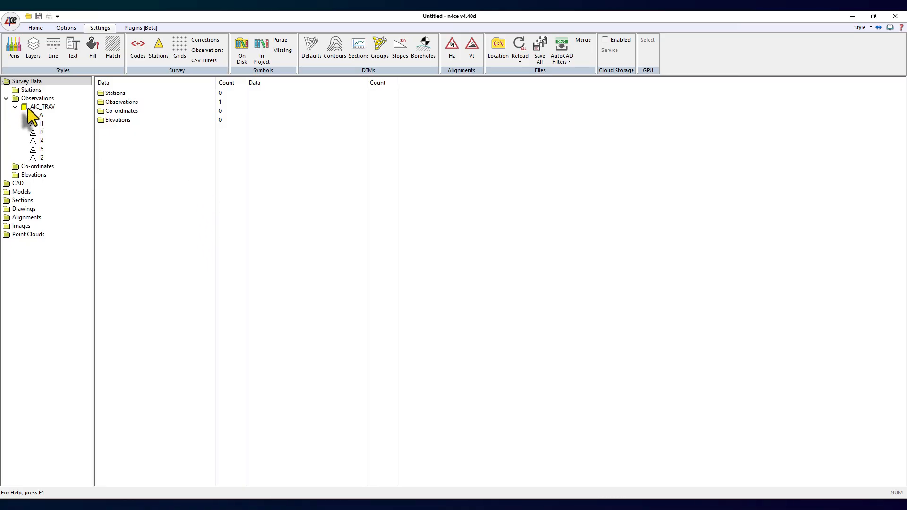
- Look through the project's stations, the observations of setups A and I3, and the co-ordinates folder
left_click(30, 91)
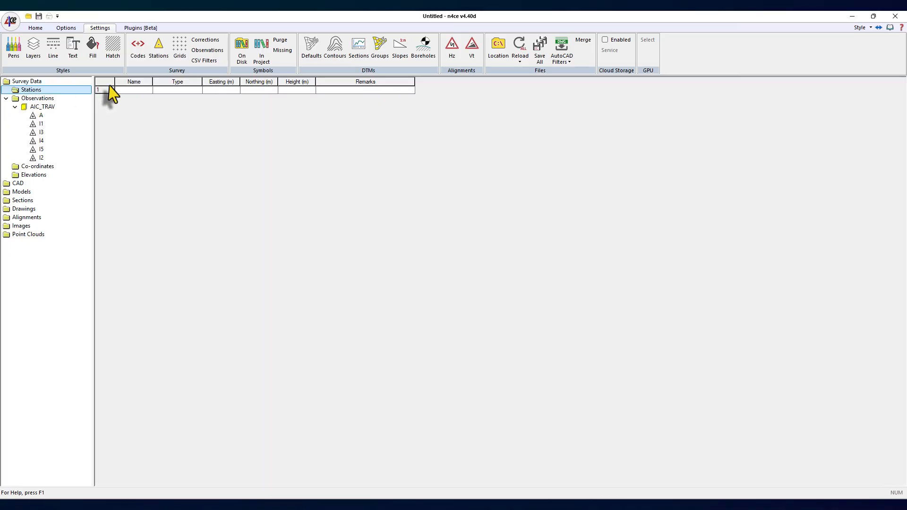
left_click(32, 115)
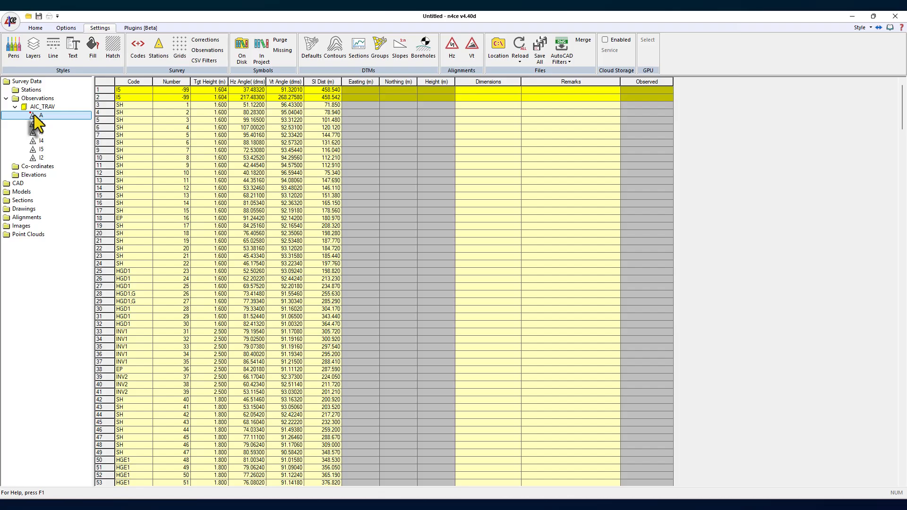
left_click(33, 168)
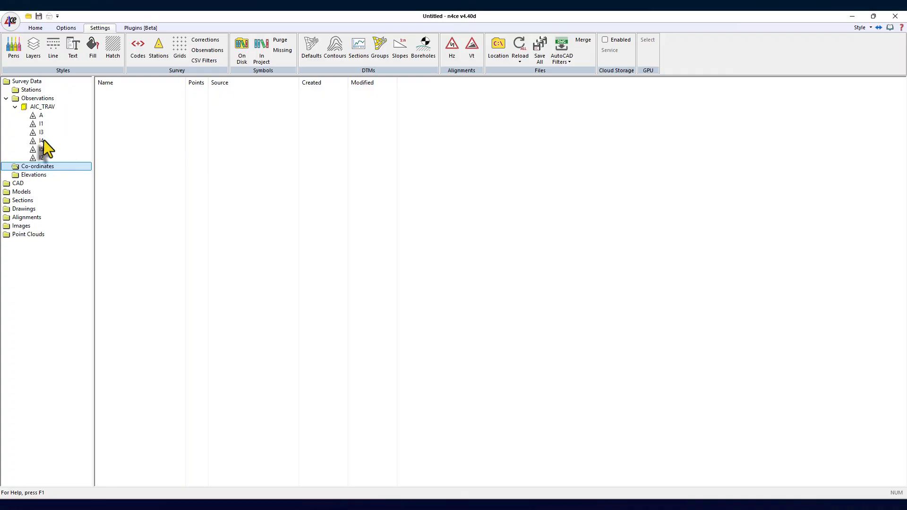
left_click(31, 90)
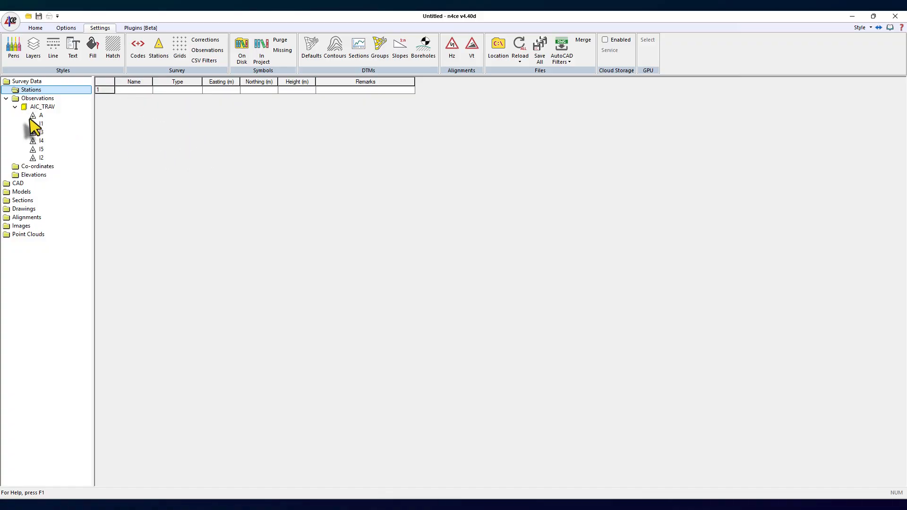
left_click(37, 167)
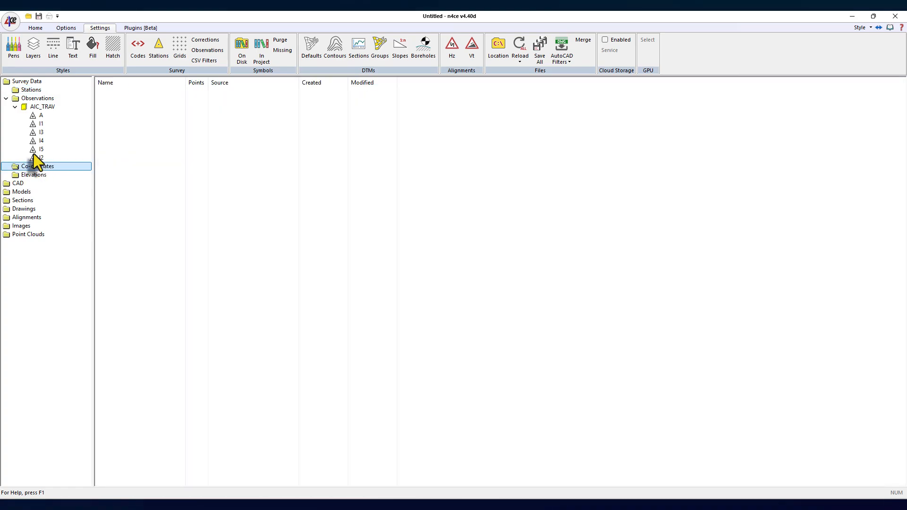
left_click(34, 133)
left_click(38, 166)
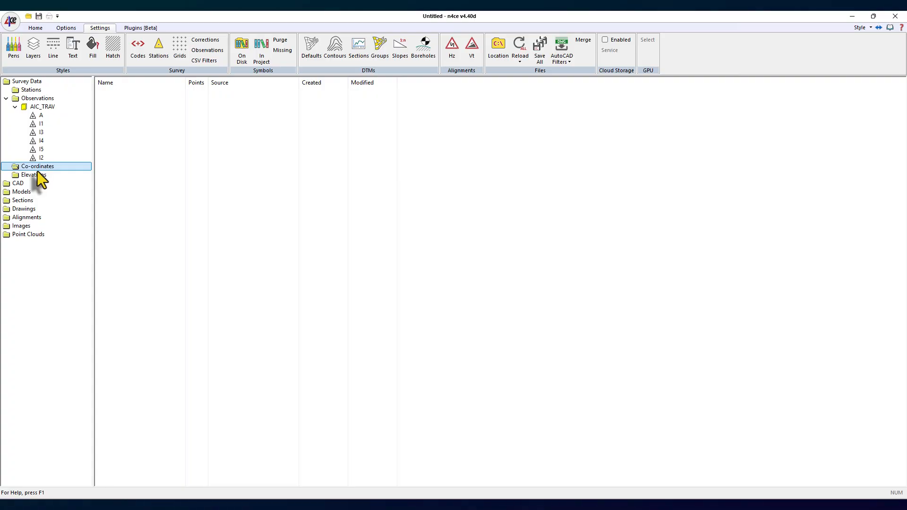
- Select a block of slope distances in setup I3 and view the available editing operations, then return to the co-ordinates folder
left_click(38, 134)
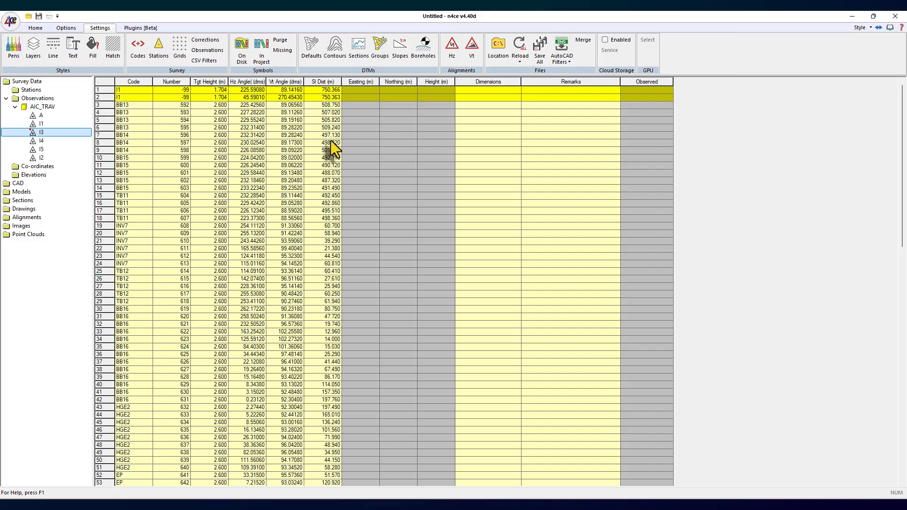
left_click_drag(333, 143, 339, 277)
right_click(334, 247)
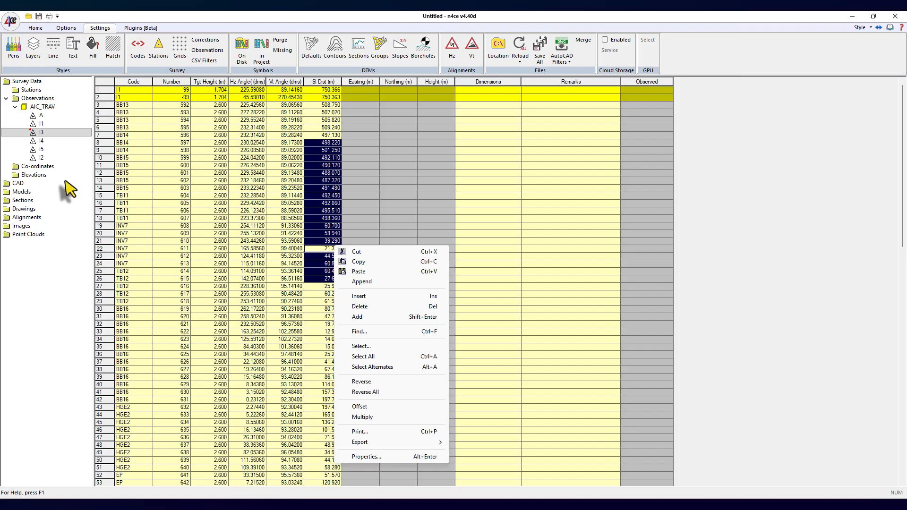
left_click(41, 167)
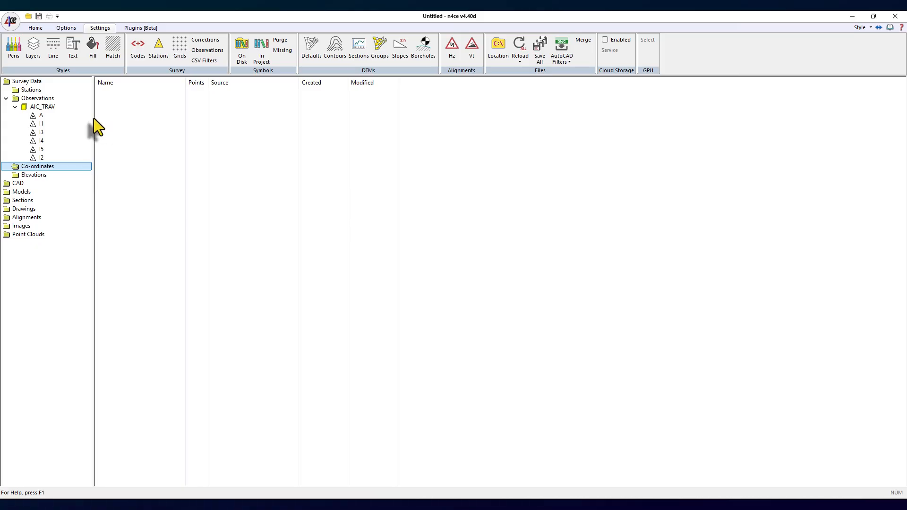
- Set the number of the first I5 observation in setup A to STN, leaving the second I5 row as is
left_click(36, 116)
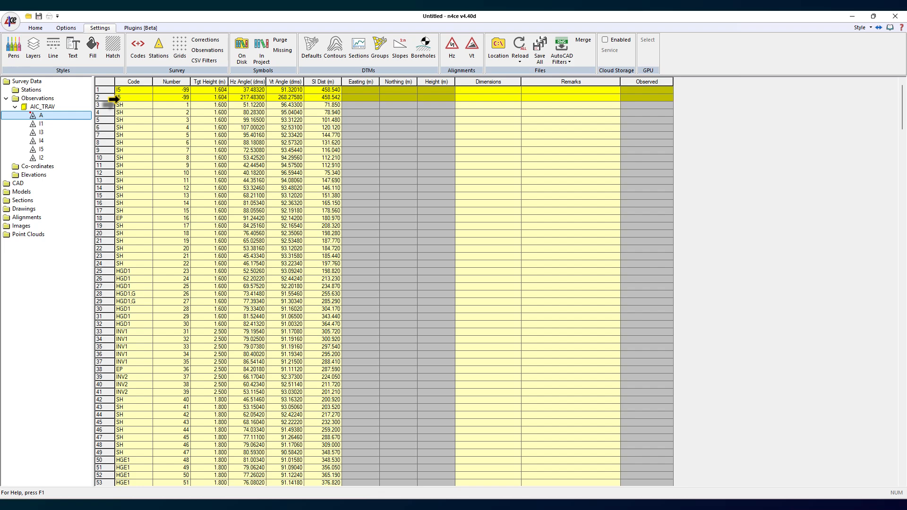
double_click(186, 90)
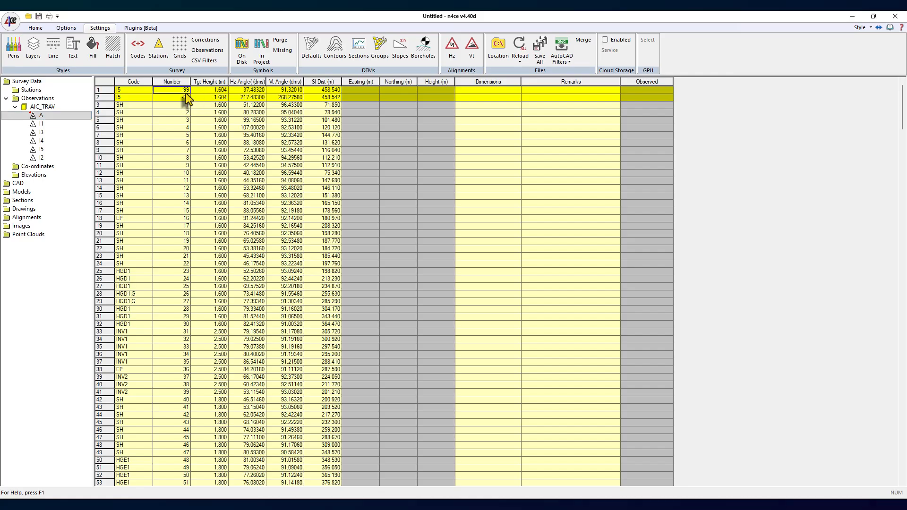
type("STN")
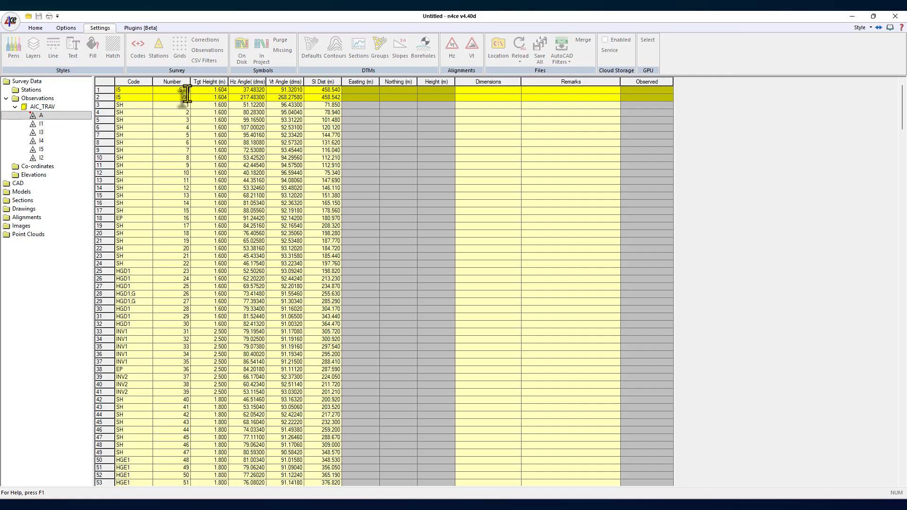
left_click(100, 97)
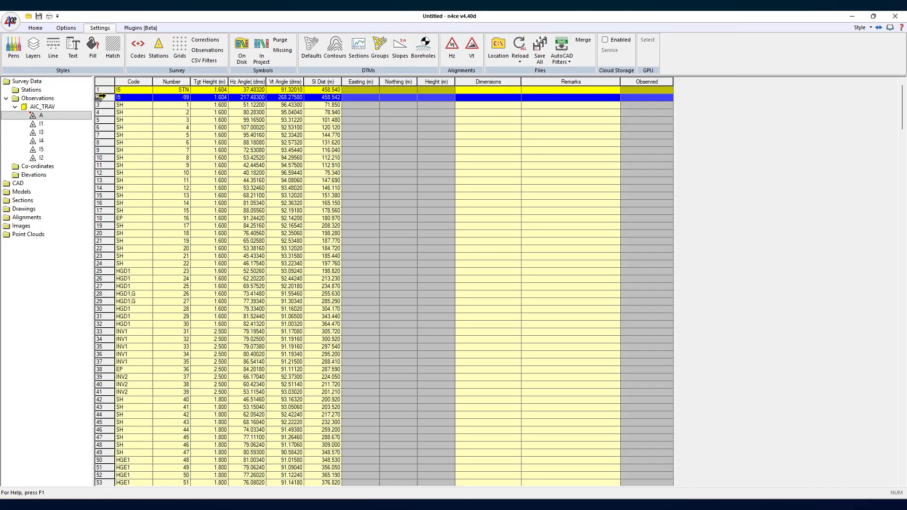
left_click(184, 91)
double_click(186, 98)
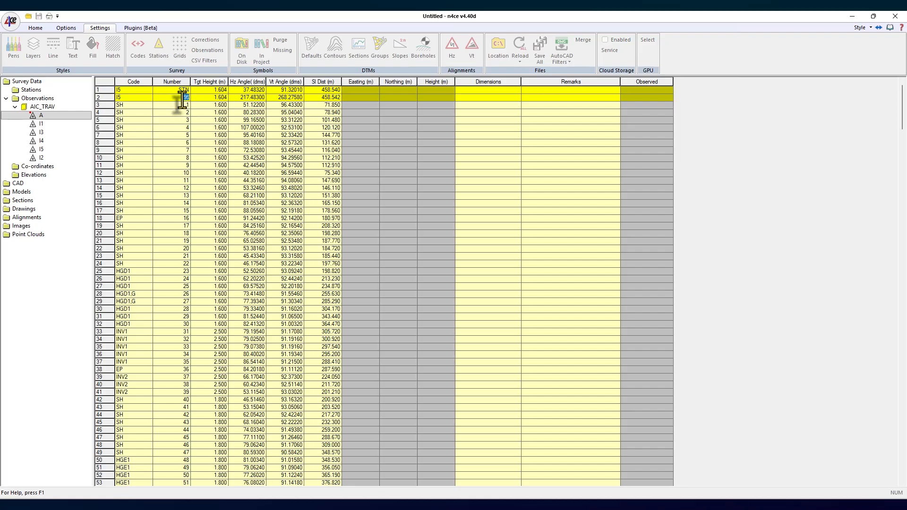
left_click(100, 98)
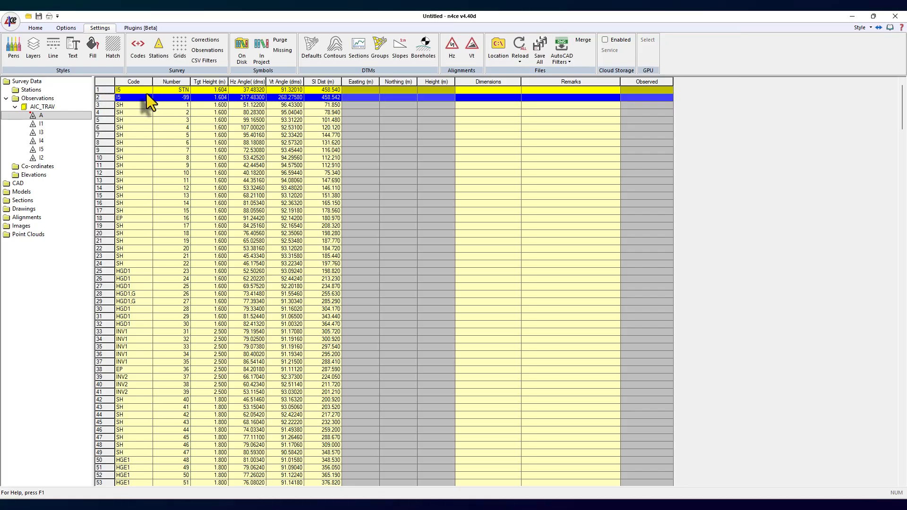
- Try adding a survey code prefix ST with the Point is Control setting, and discard the survey code changes
left_click(144, 51)
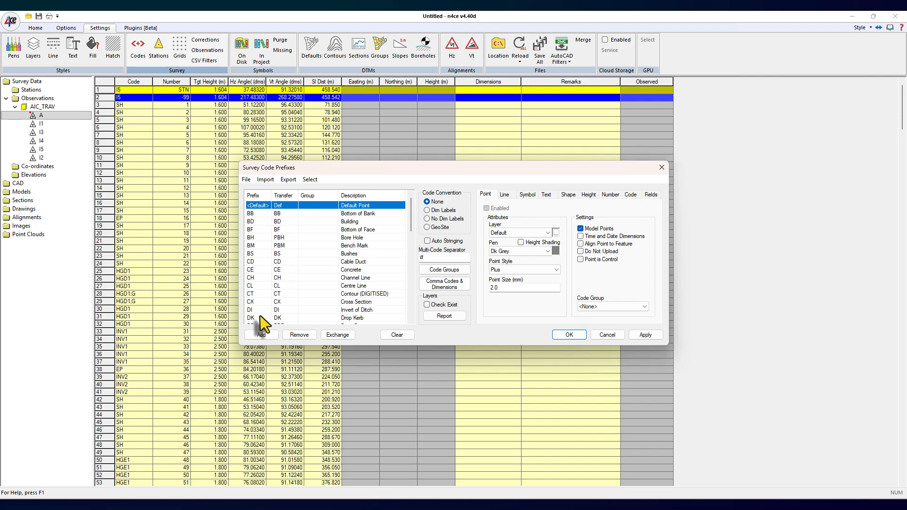
left_click(265, 335)
type("ST")
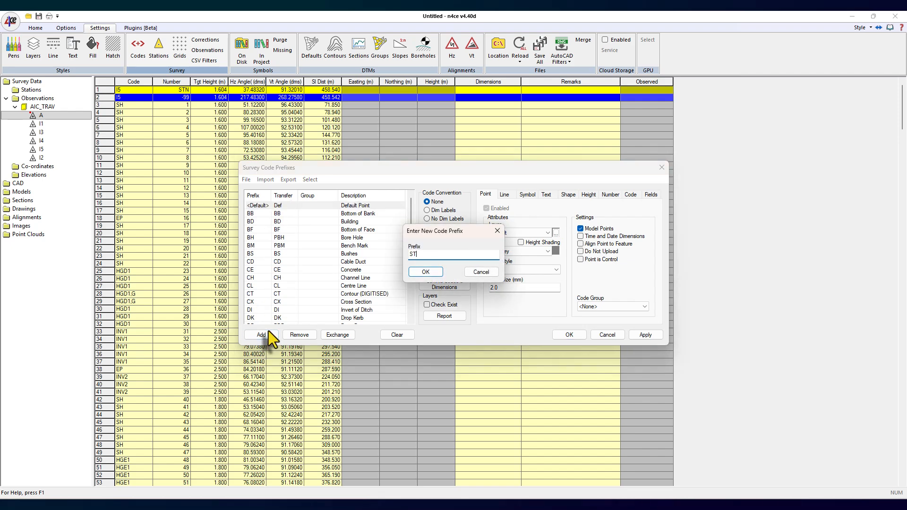
left_click(427, 272)
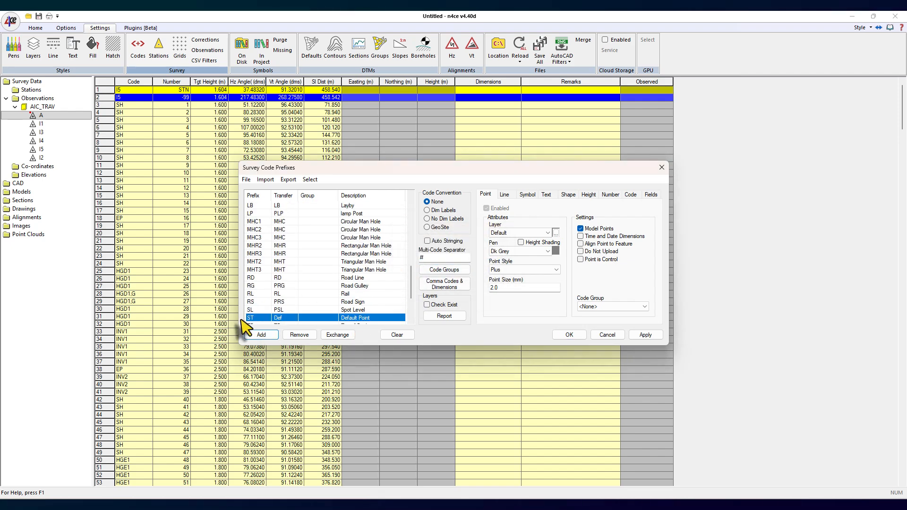
left_click(591, 260)
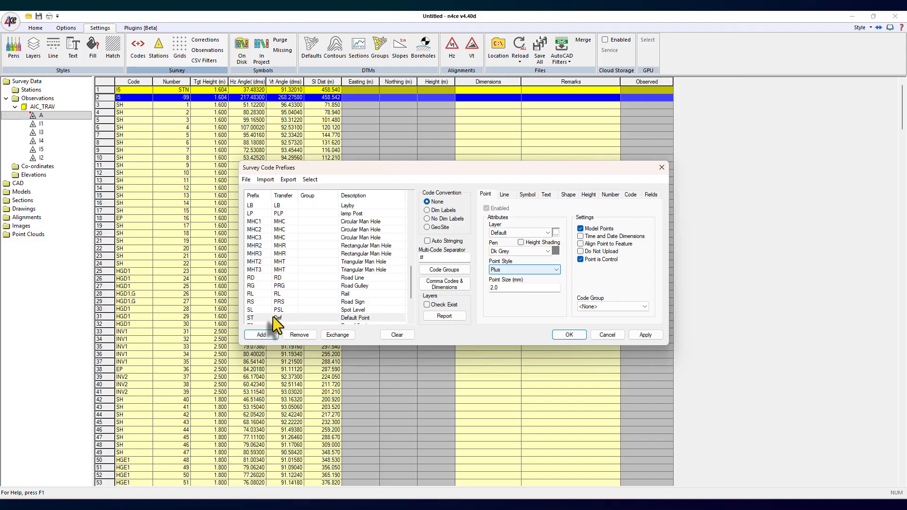
left_click(609, 335)
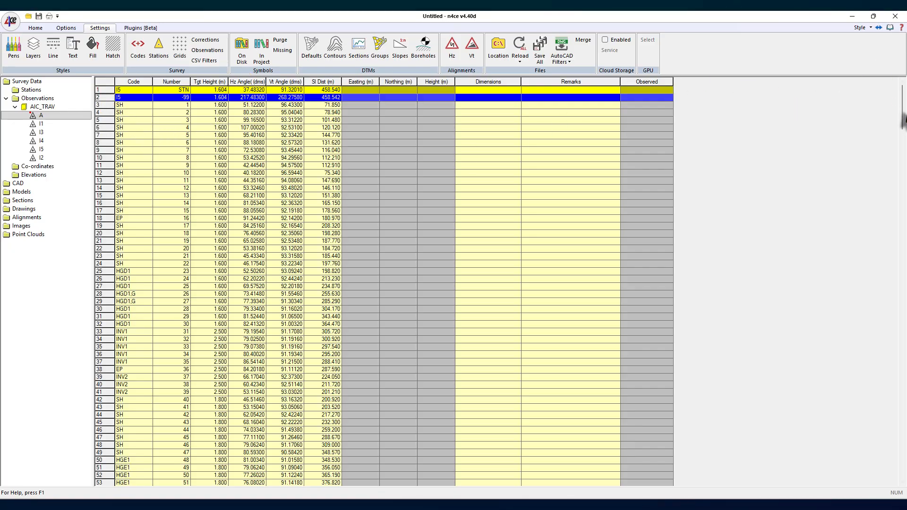
- Run Collect Control on the AIC_TRAV observations and view the observations of setup A
left_click_drag(903, 113, 904, 141)
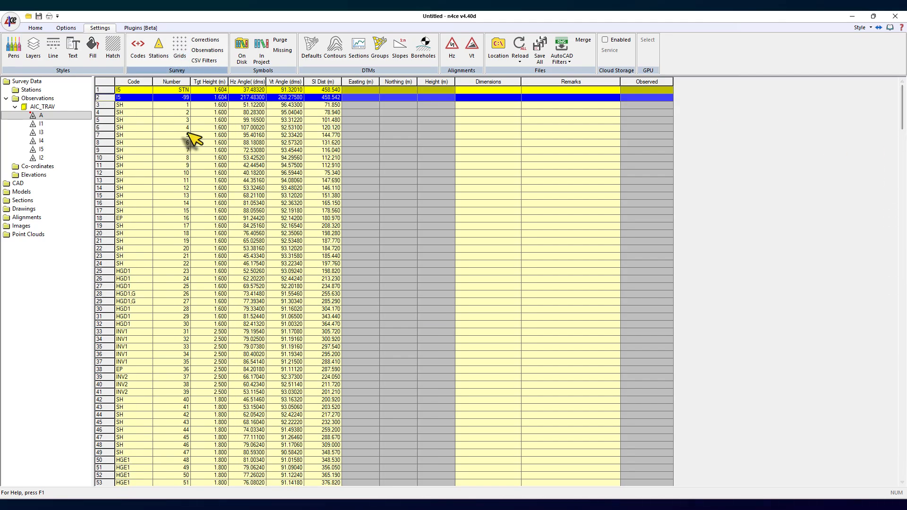
left_click(38, 107)
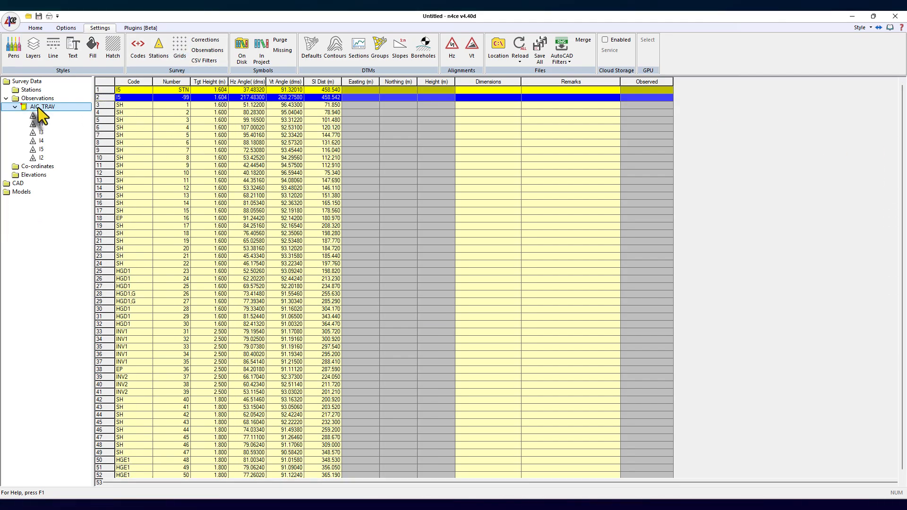
right_click(37, 113)
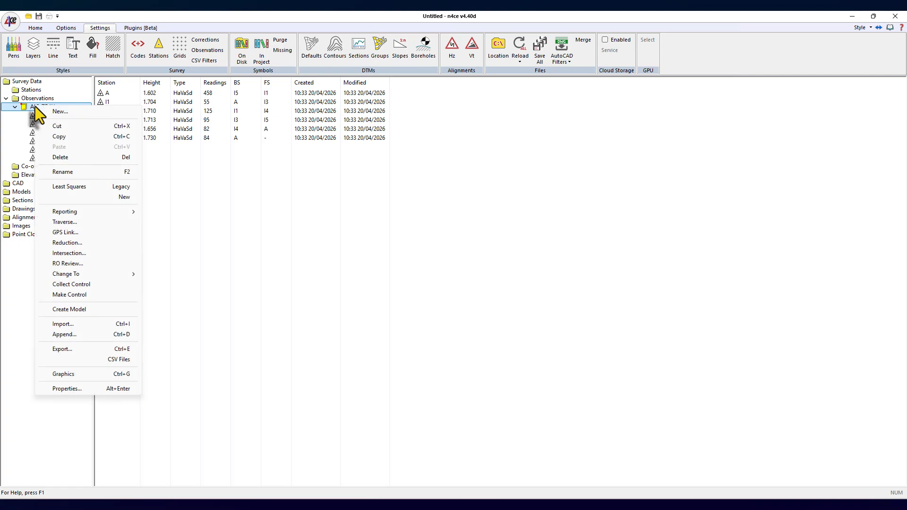
left_click(67, 285)
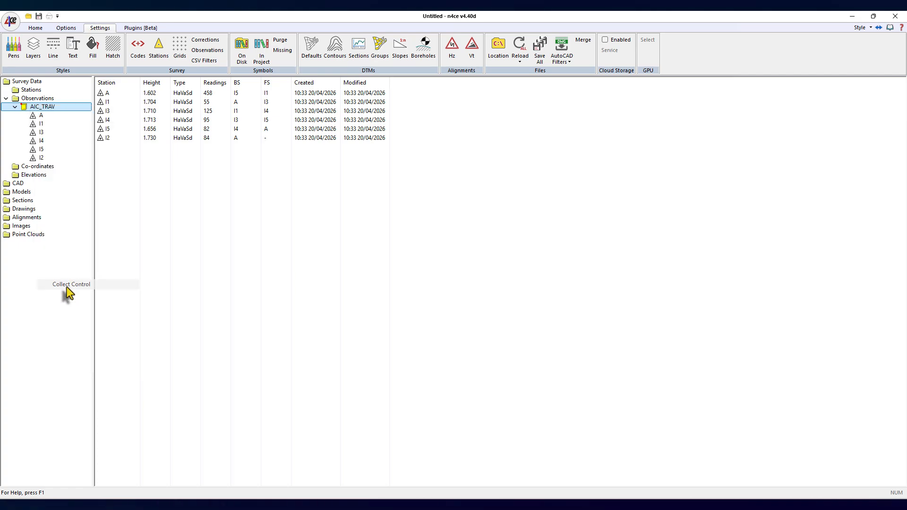
left_click(40, 116)
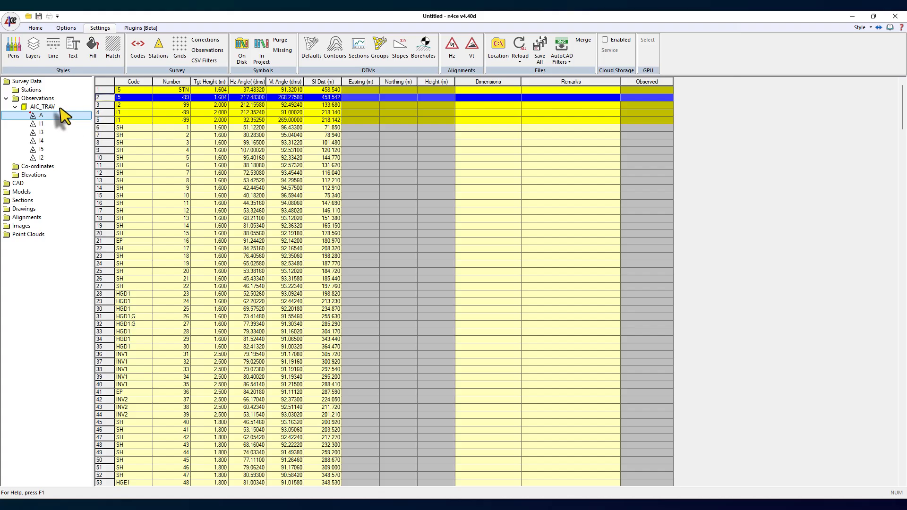
- Add known station A to the stations table with easting 1000, northing 2000 and height 100
left_click(29, 89)
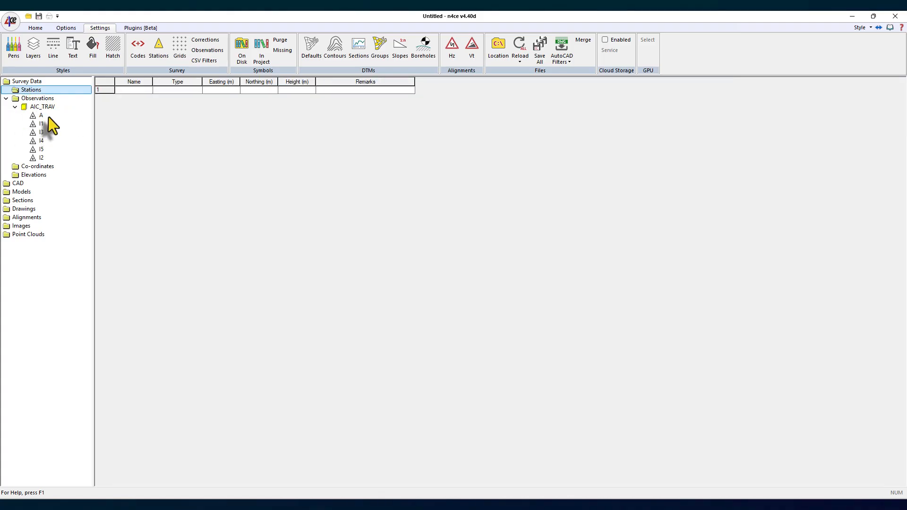
left_click(144, 90)
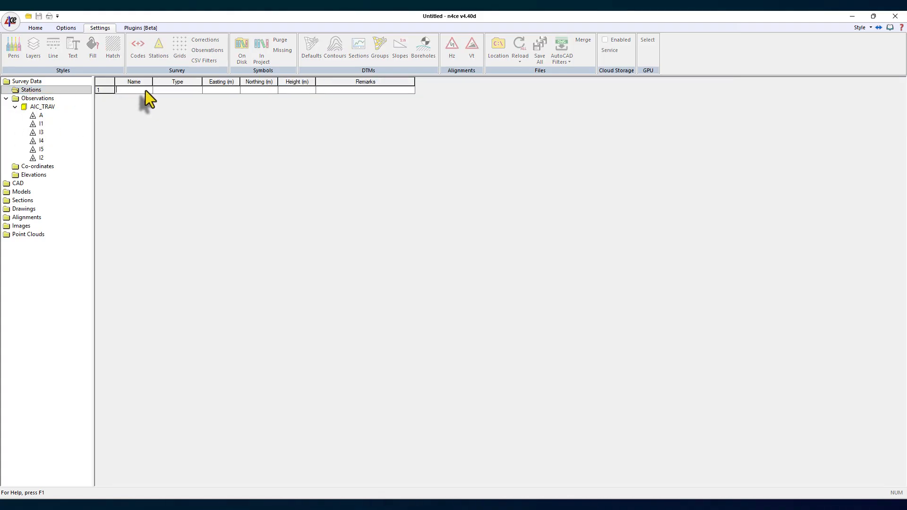
type("A")
left_click(219, 89)
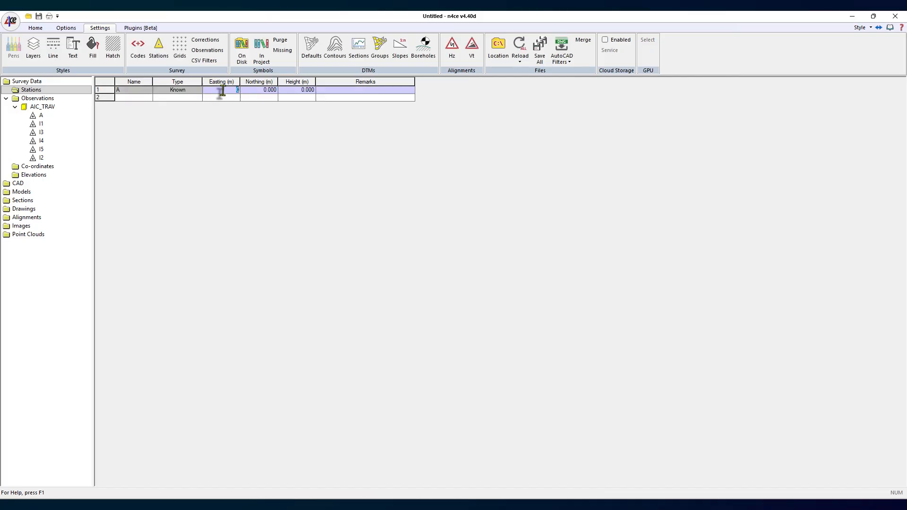
type("1000")
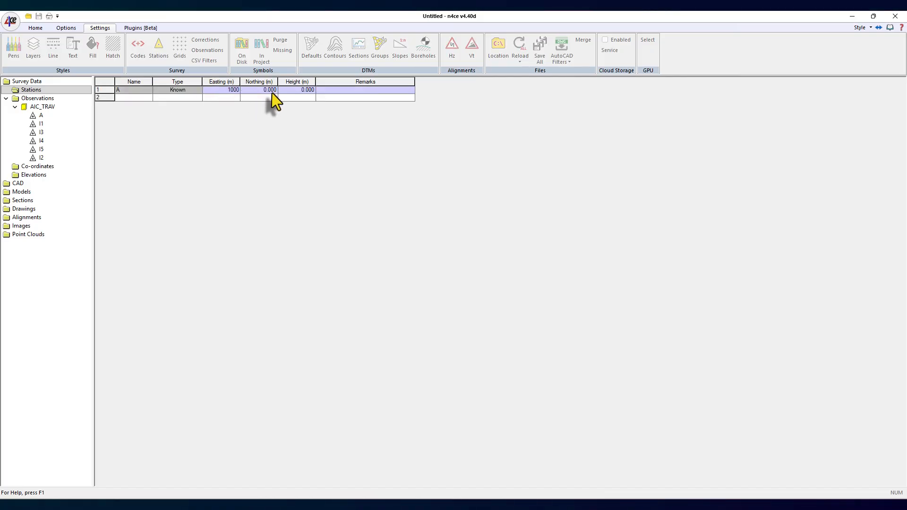
left_click(266, 90)
type("2000")
left_click(308, 92)
type("10")
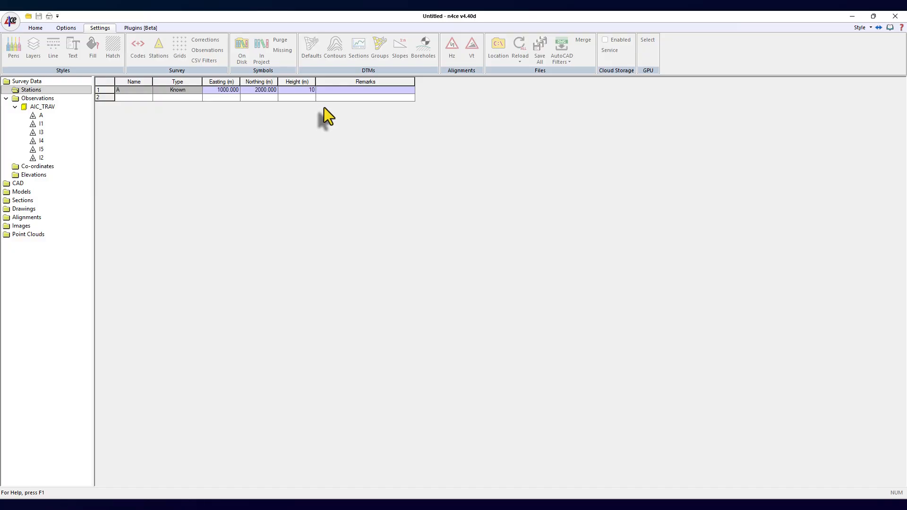
type("0")
left_click(108, 89)
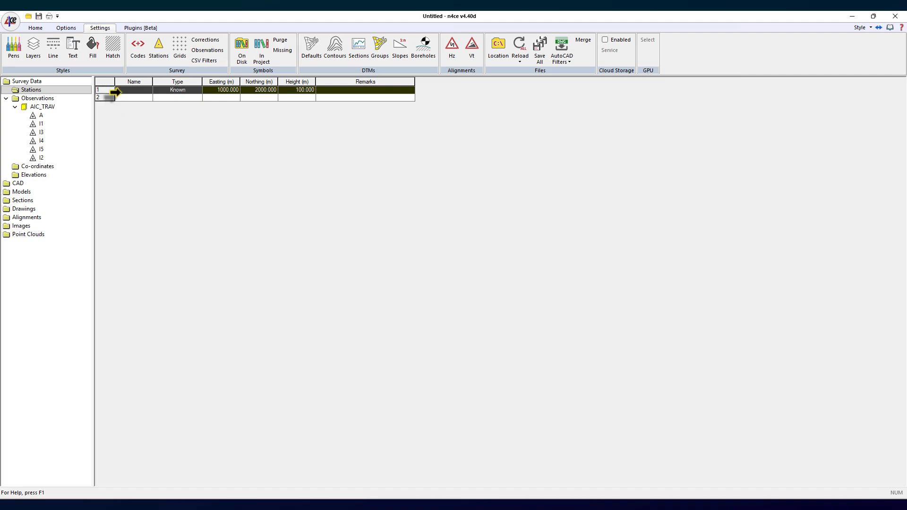
- Automatically extract a traverse from the AIC_TRAV observations starting at station A and continue to the computed traverse
left_click(35, 108)
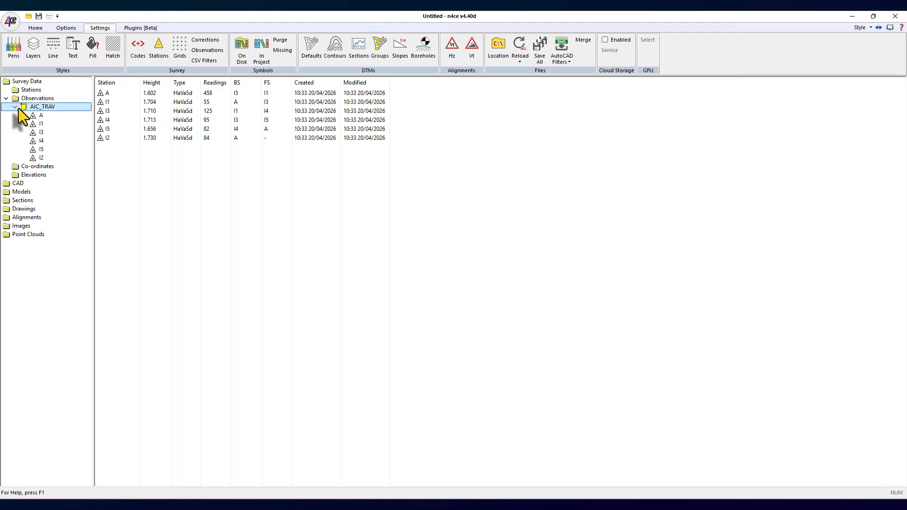
right_click(28, 115)
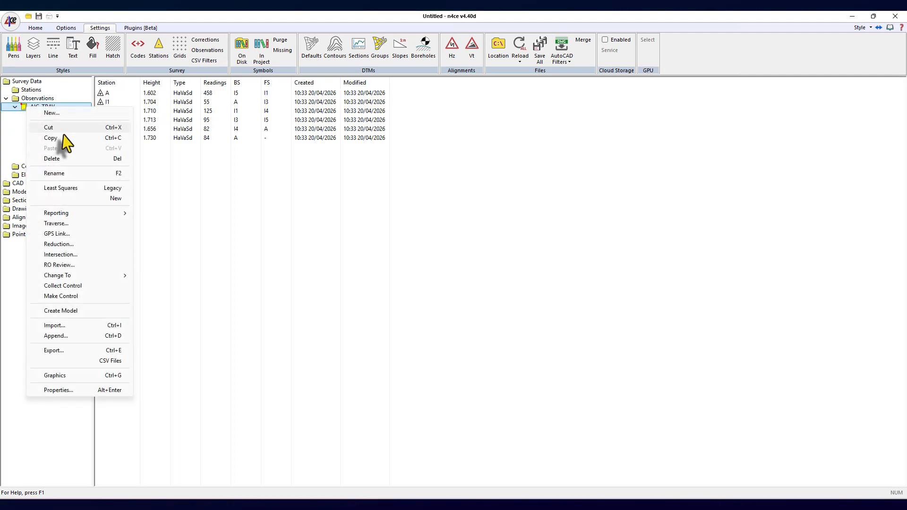
left_click(57, 224)
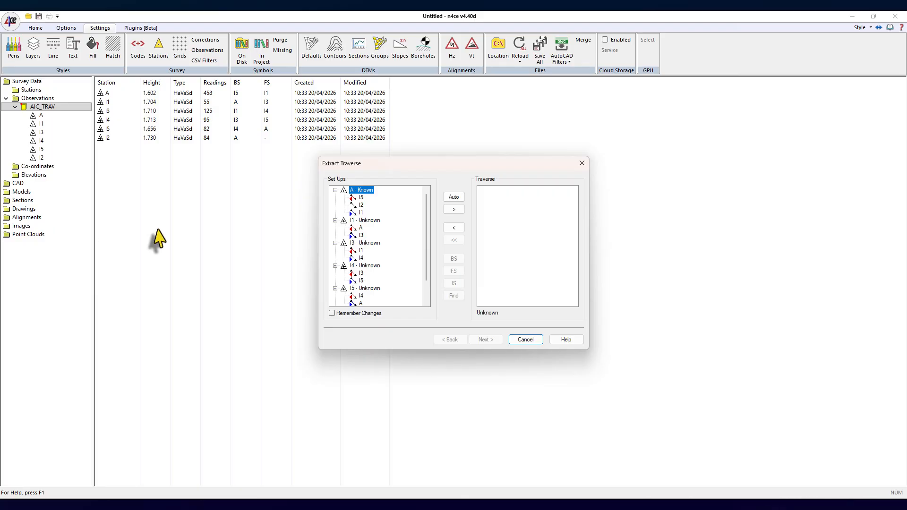
left_click(361, 198)
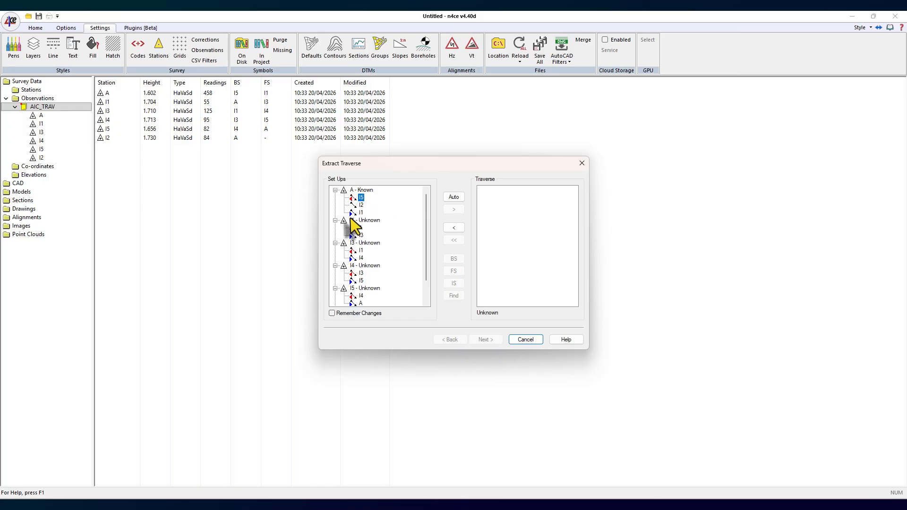
left_click(361, 213)
left_click(452, 197)
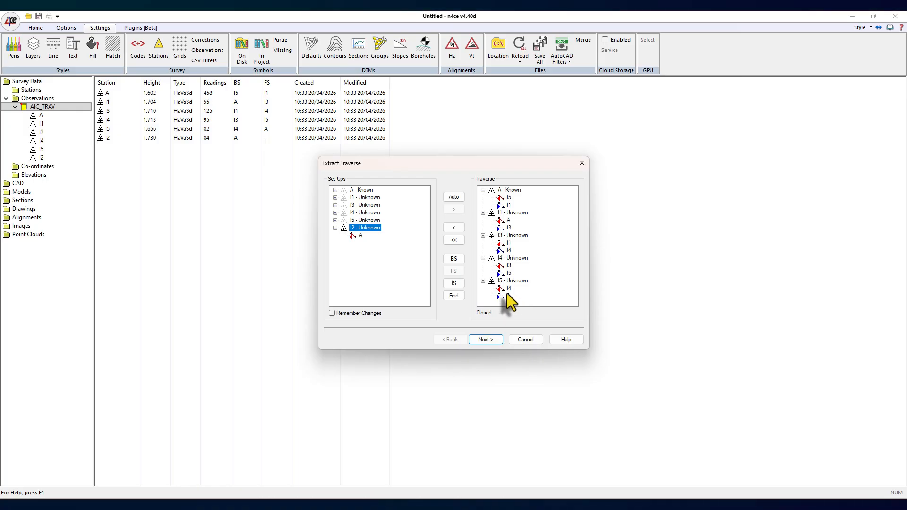
left_click(486, 338)
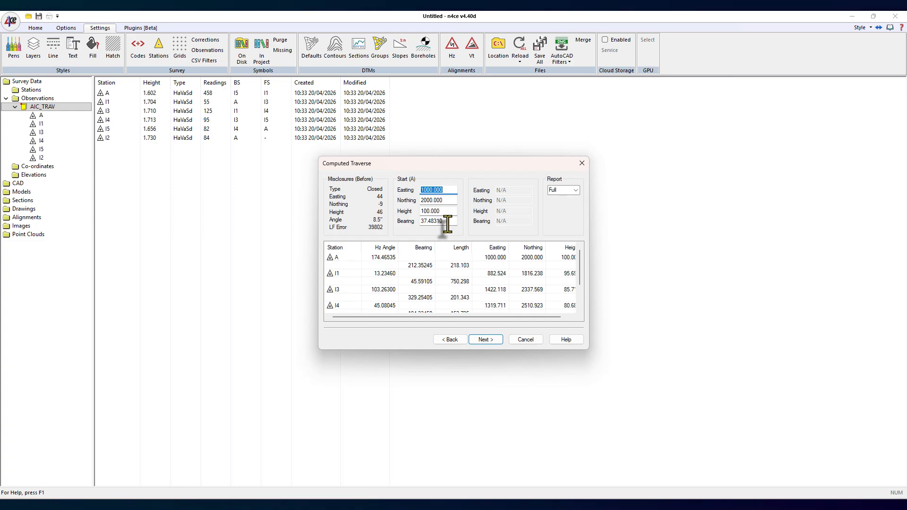
- Examine the start bearing and the computed station angles, bearings and co-ordinates through to the closing station A
left_click_drag(448, 225, 417, 225)
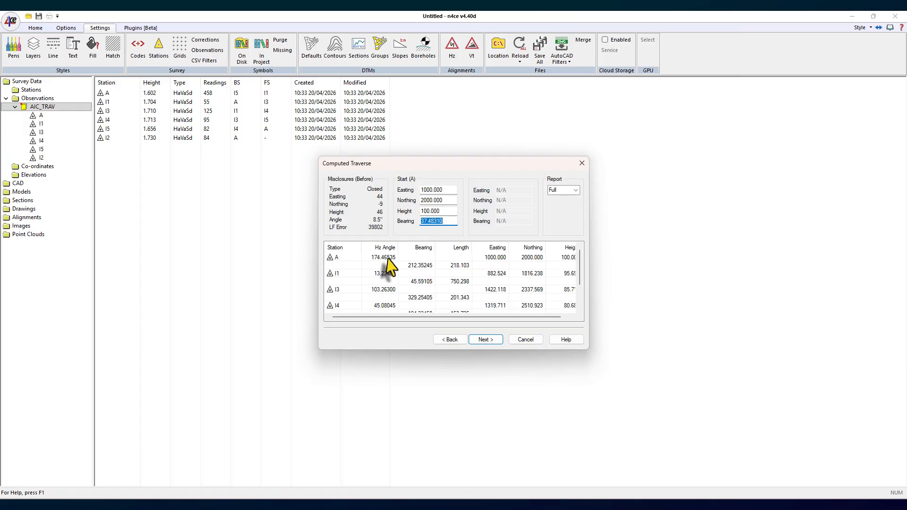
left_click(432, 222)
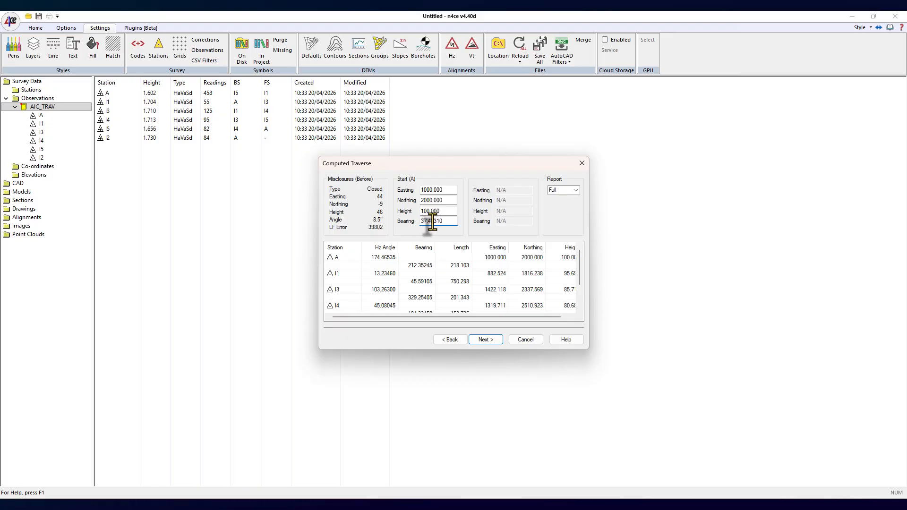
left_click(439, 221)
key("Tab")
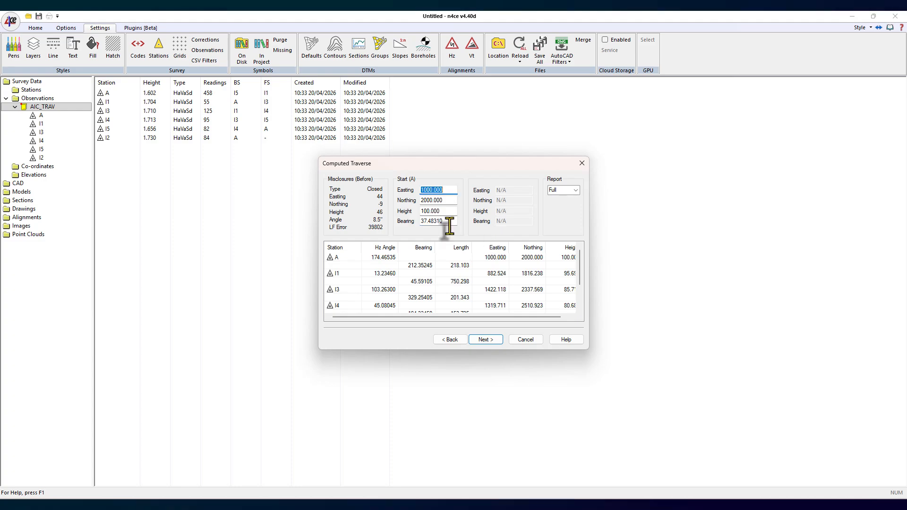
left_click(448, 222)
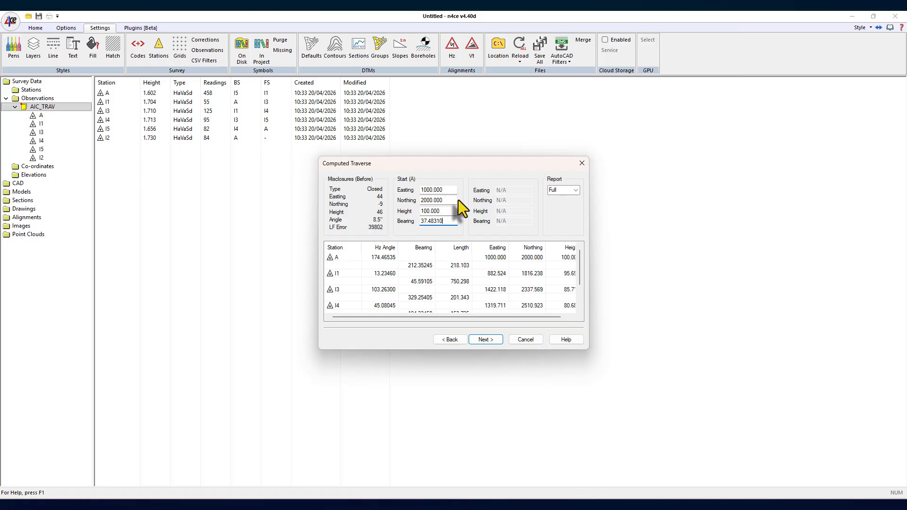
left_click(462, 284)
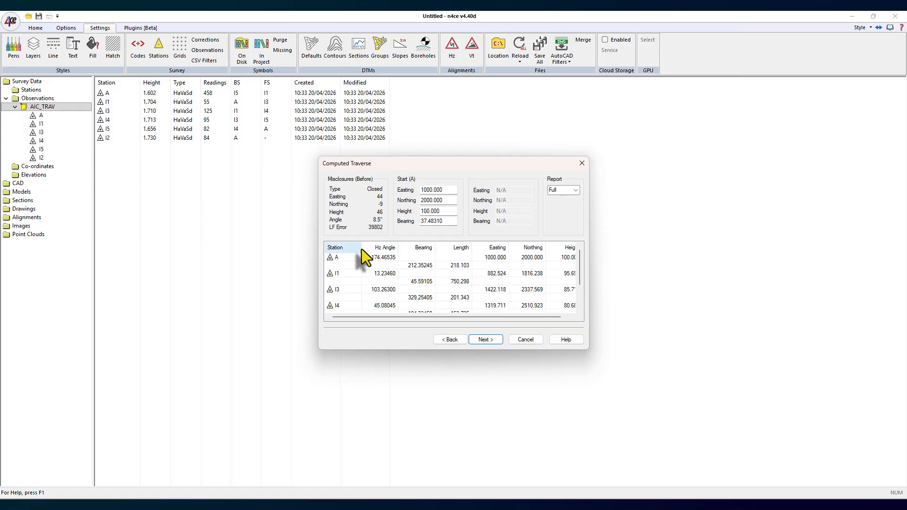
left_click_drag(362, 248, 354, 249)
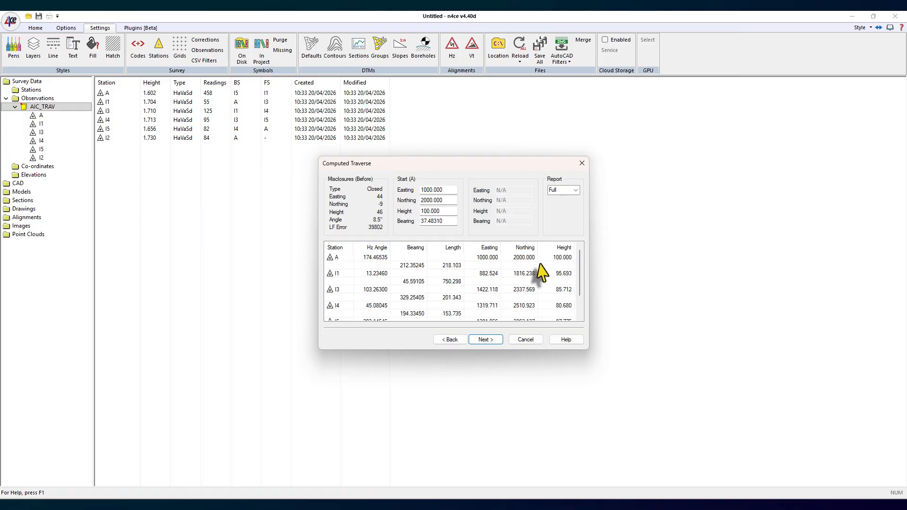
mouse_move(579, 261)
left_mouse_down()
mouse_move(584, 291)
mouse_move(582, 264)
left_mouse_up()
left_click_drag(577, 268, 578, 308)
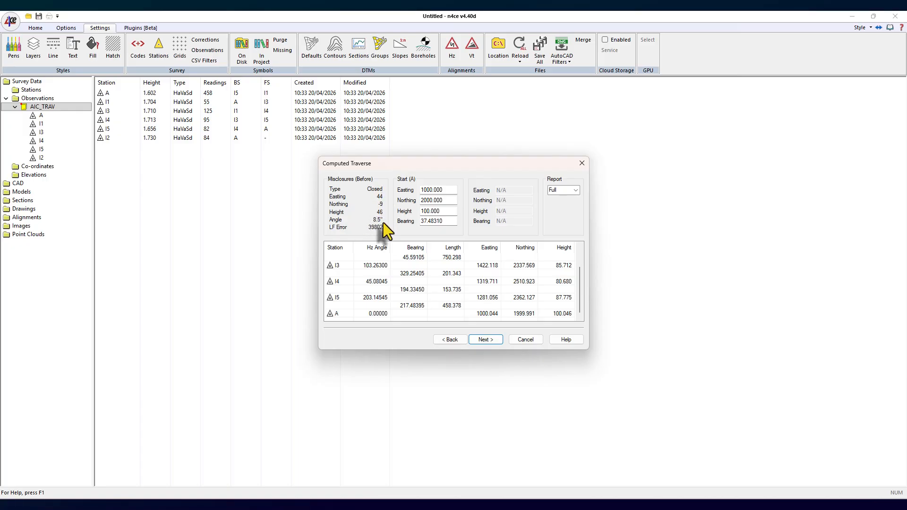
- Adjust the traverse with the Bowditch method and a full report, check the adjusted stations, and finish the traverse
left_click(487, 340)
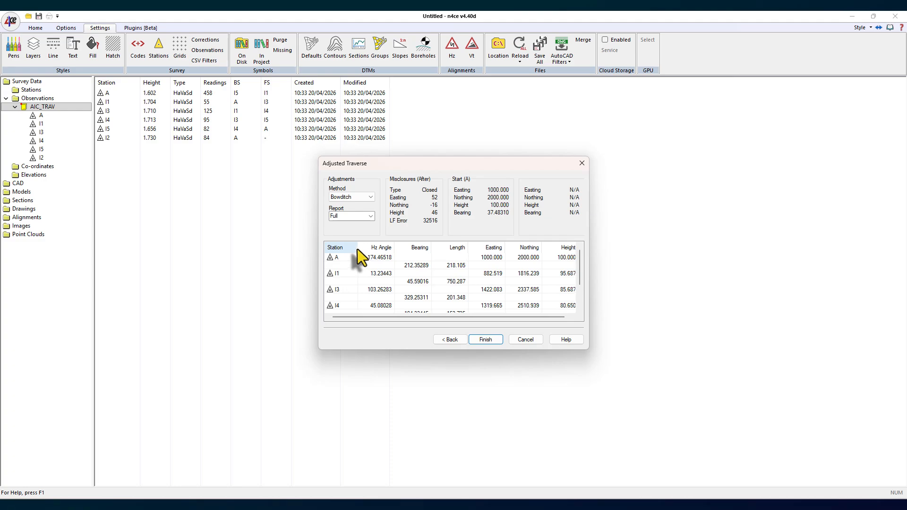
left_click_drag(358, 248, 352, 247)
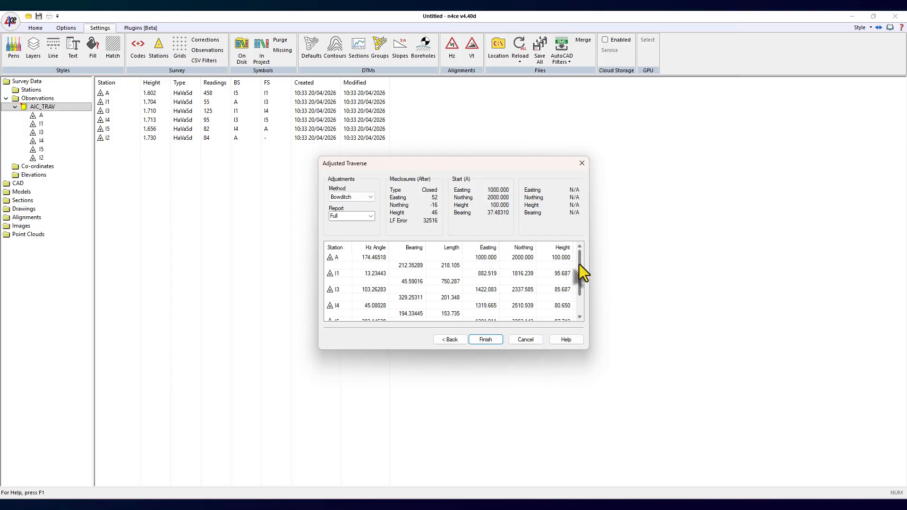
scroll(581, 272, "down", 1)
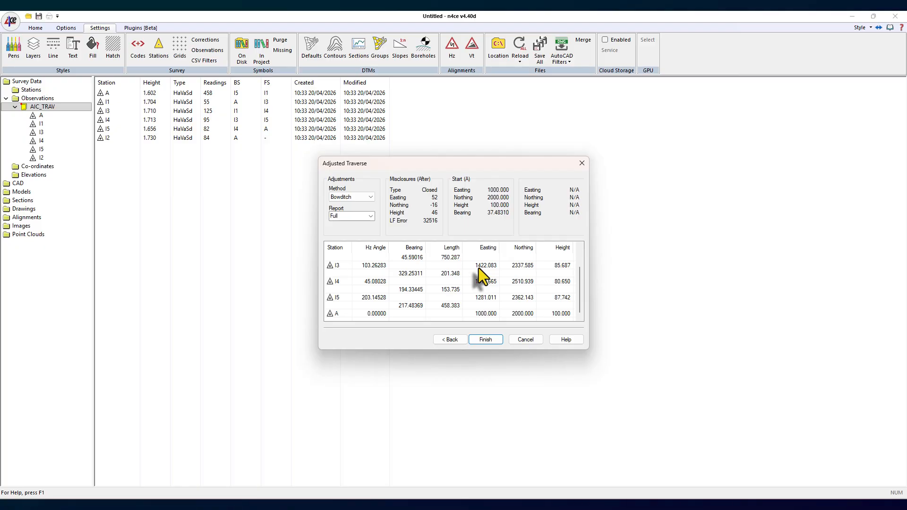
left_click(483, 341)
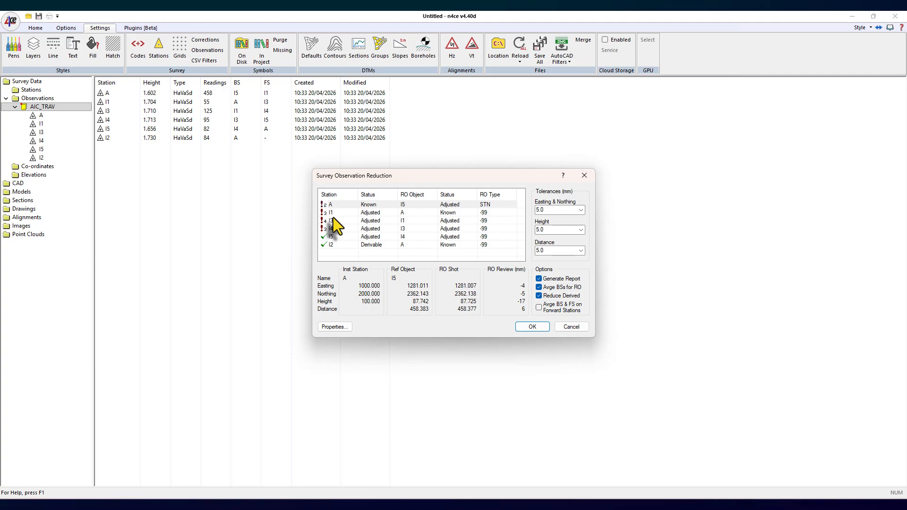
- Examine the reference object review of each traverse station in the survey observation reduction
left_click(369, 213)
left_click(370, 221)
left_click(372, 229)
left_click(373, 238)
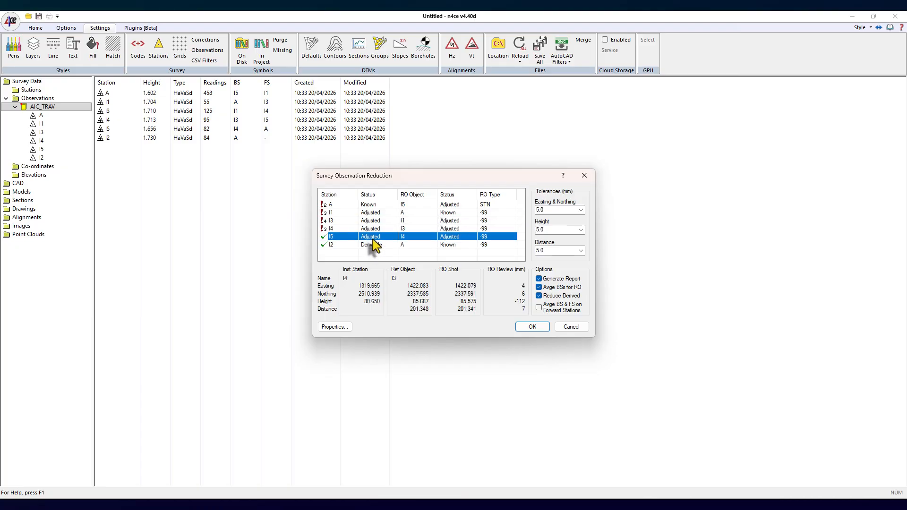
left_click(370, 214)
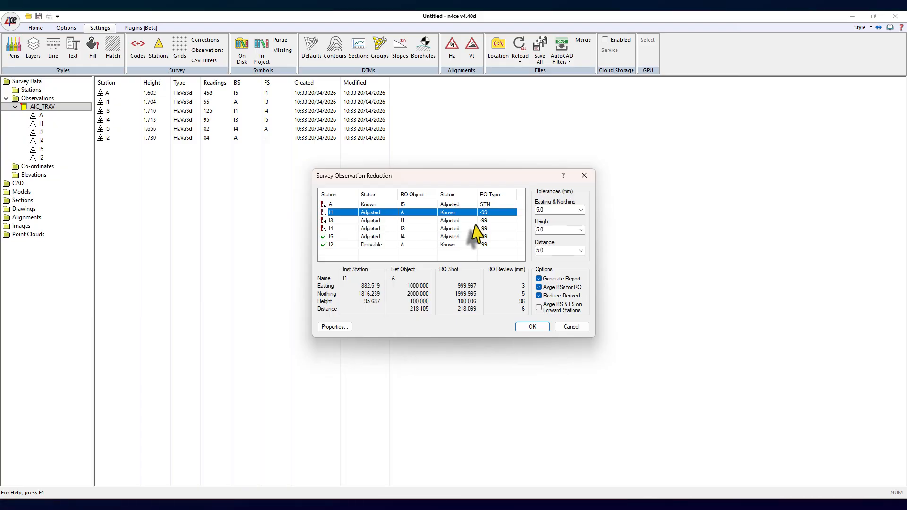
left_click(332, 207)
left_click(332, 211)
left_click(334, 220)
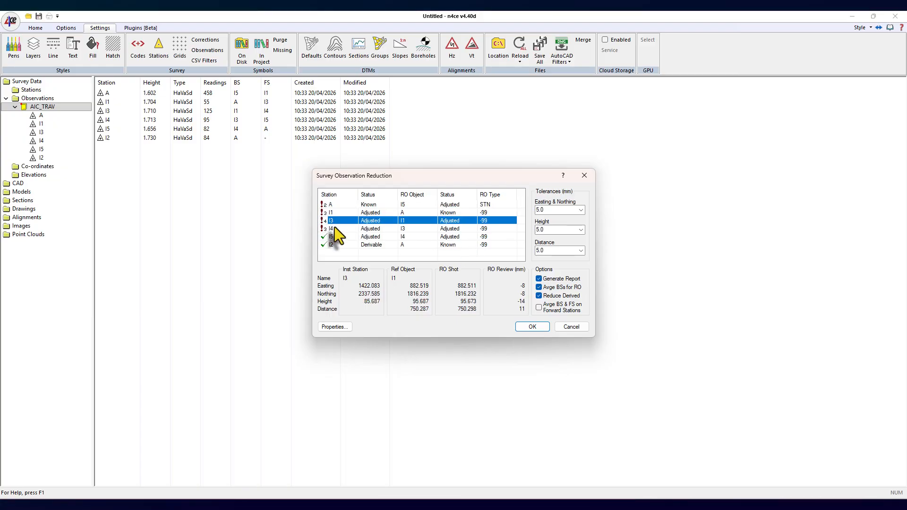
left_click(335, 228)
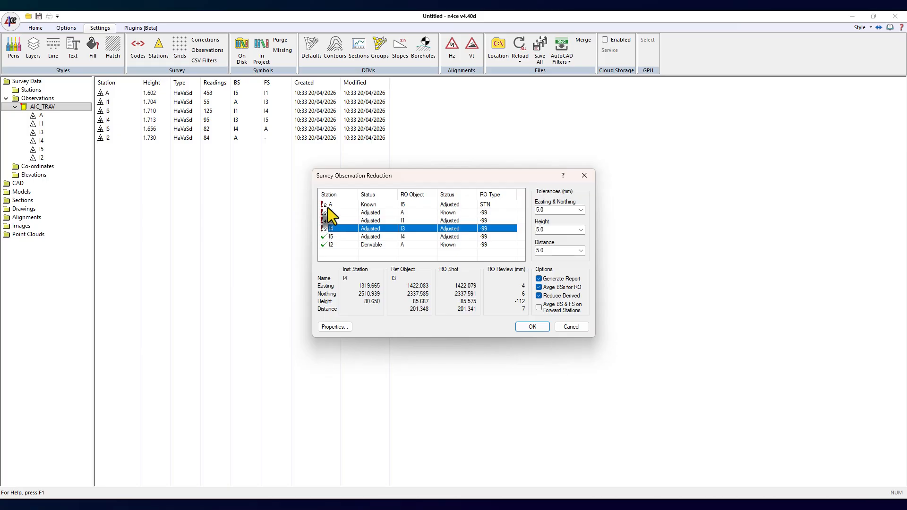
- Set the Easting & Northing, Height and Distance reduction tolerances to 10 mm
left_click(539, 210)
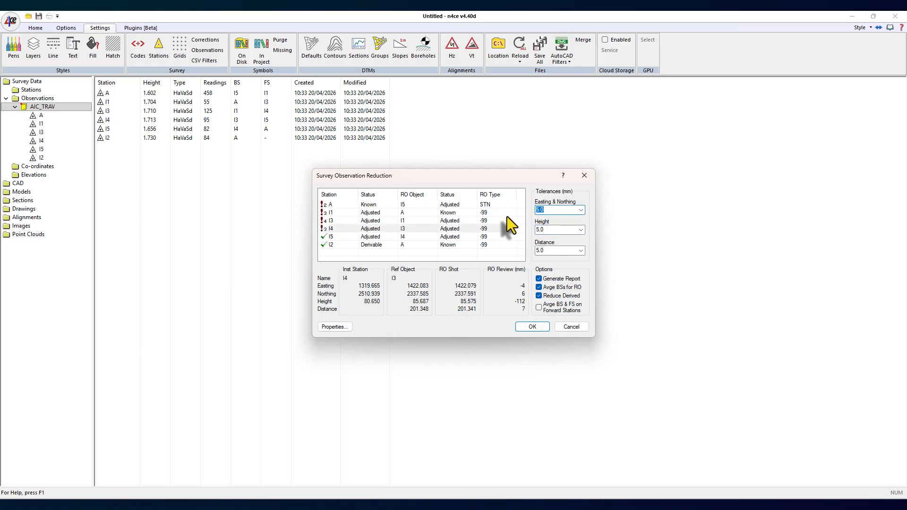
type("10")
key("Tab")
key("Tab")
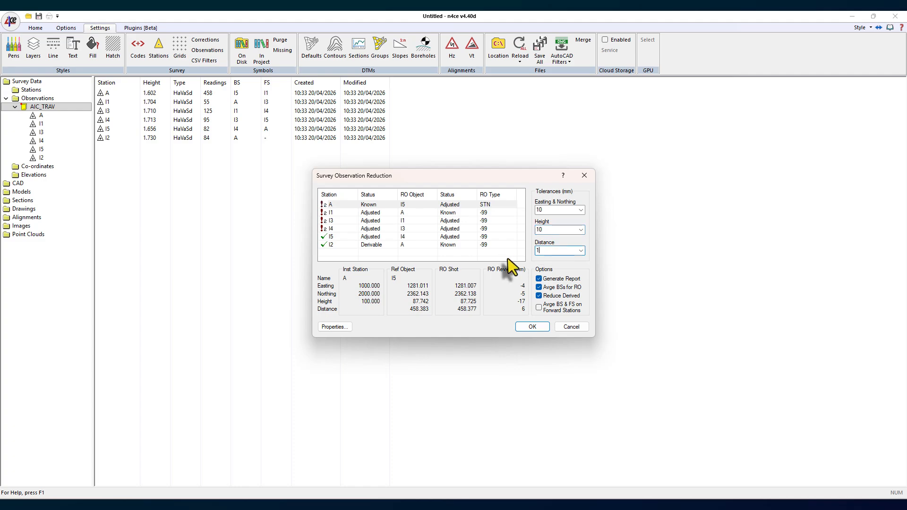
type("10")
- Check the reference object differences station by station against the 10 mm tolerances
left_click(336, 228)
left_click(338, 206)
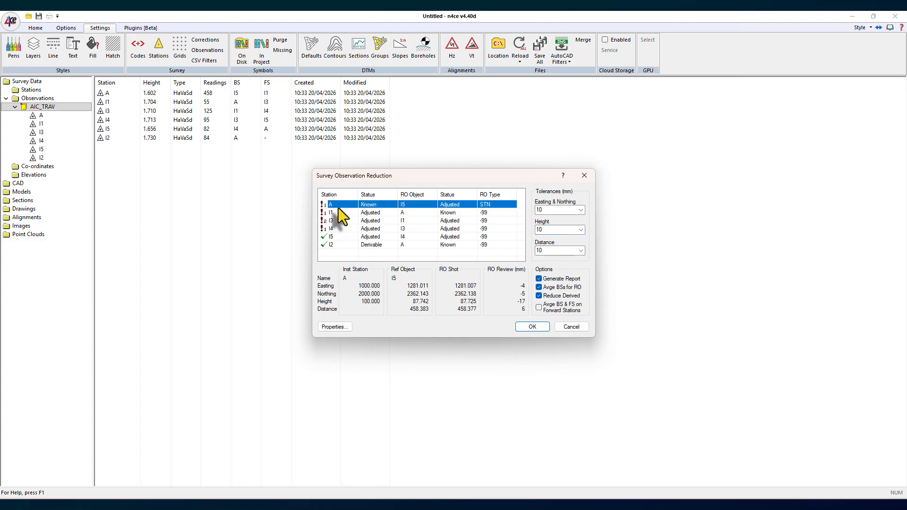
left_click(339, 212)
left_click(339, 220)
left_click(339, 207)
left_click(347, 213)
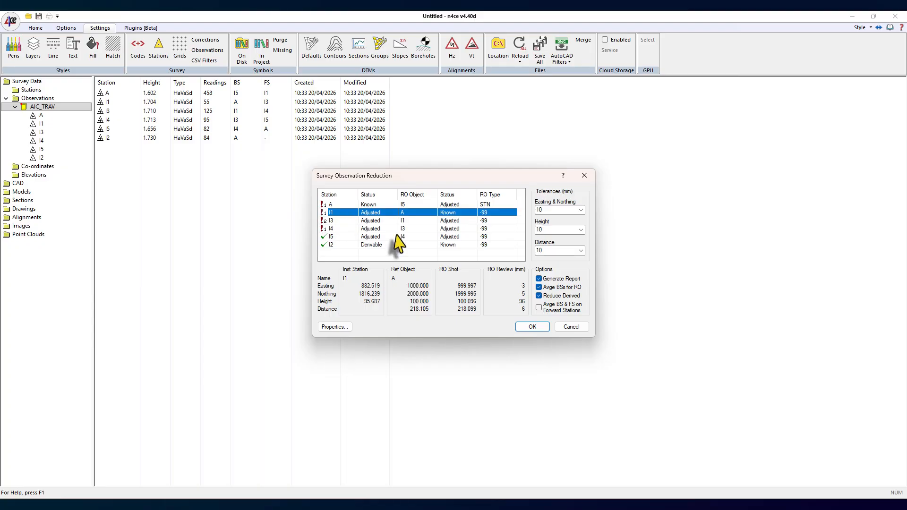
left_click(332, 220)
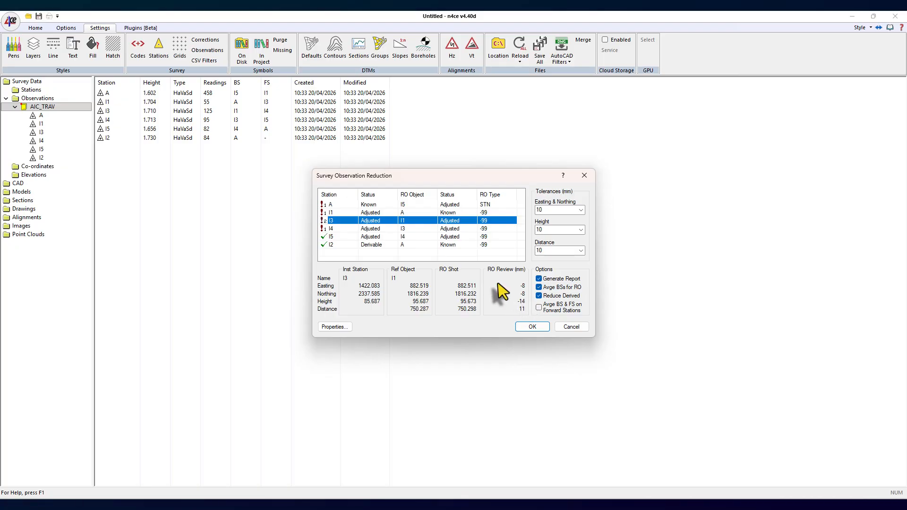
left_click(335, 229)
left_click(336, 238)
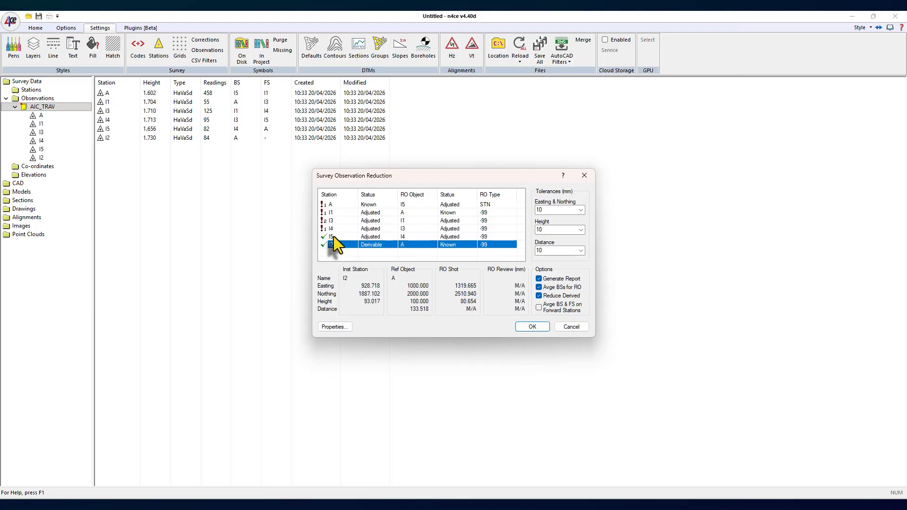
- Set the Easting & Northing, Height and Distance reduction tolerances to 2 mm
left_click(538, 209)
type("2")
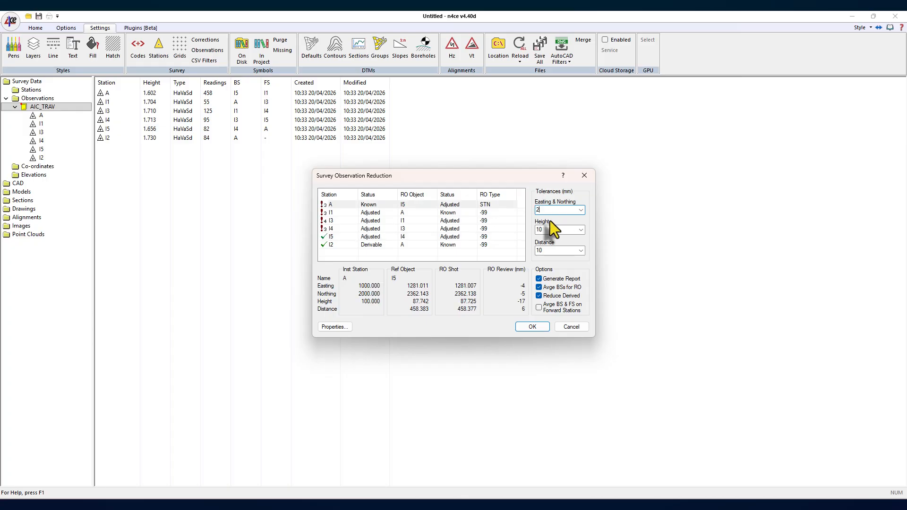
left_click(554, 229)
type("2")
left_click(554, 250)
type("2")
left_click(550, 229)
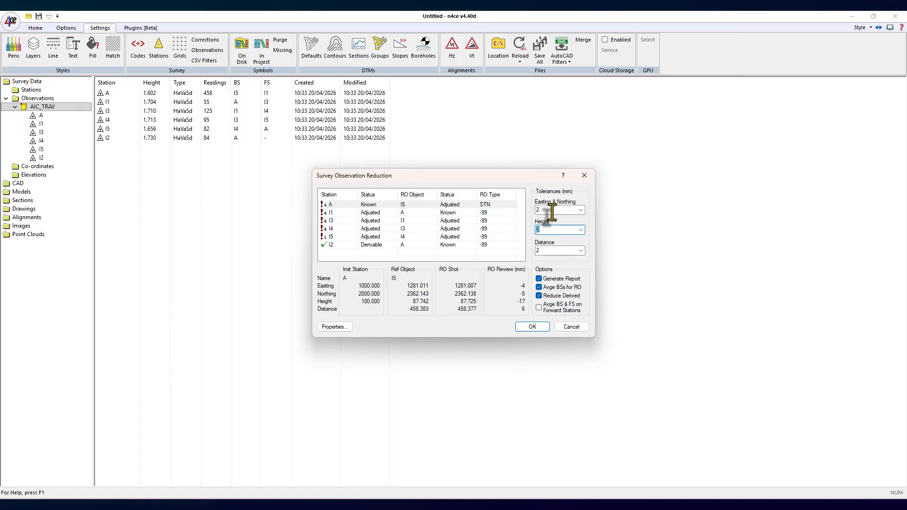
- Run the survey observation reduction, accept the tolerance warnings and enlarge the resulting report window
left_click(533, 327)
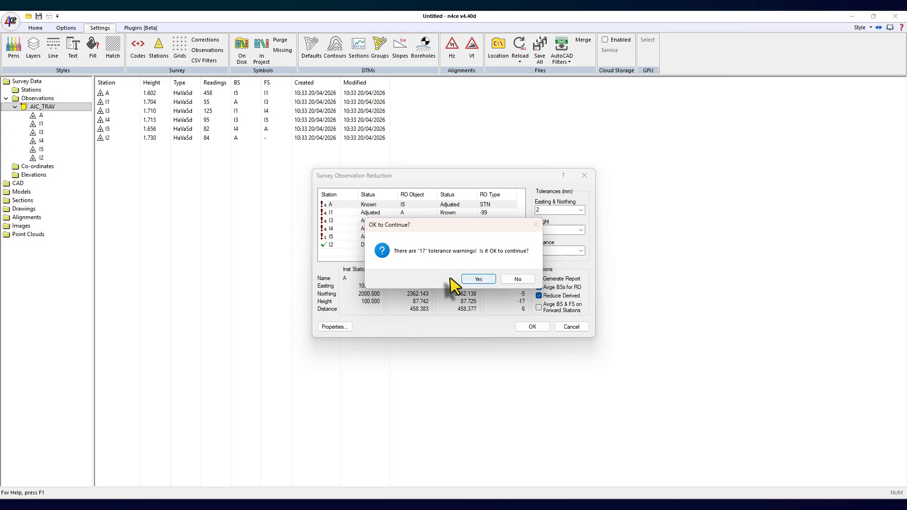
left_click(481, 279)
left_click_drag(296, 261, 526, 453)
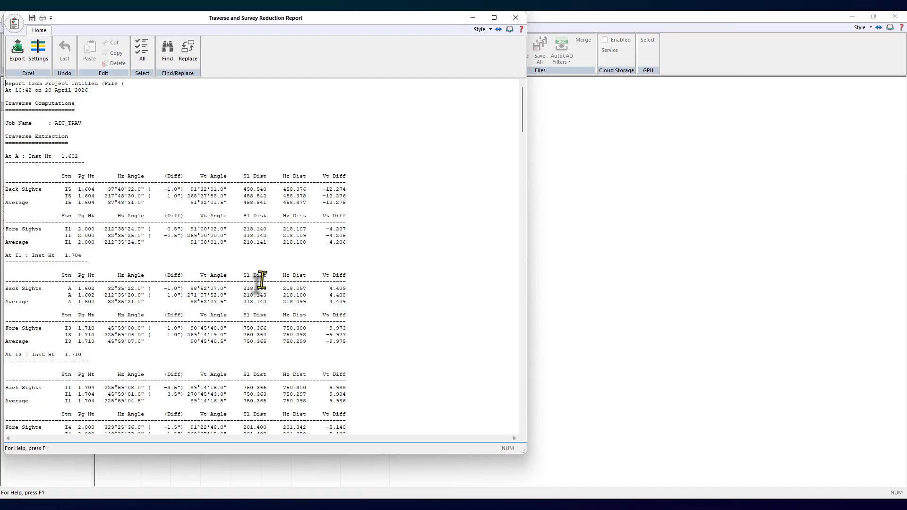
- Examine the report's traverse computations, misclosure, adjusted stations and the RO Review differences at station A
scroll(259, 279, "down", 1)
scroll(263, 274, "up", 1)
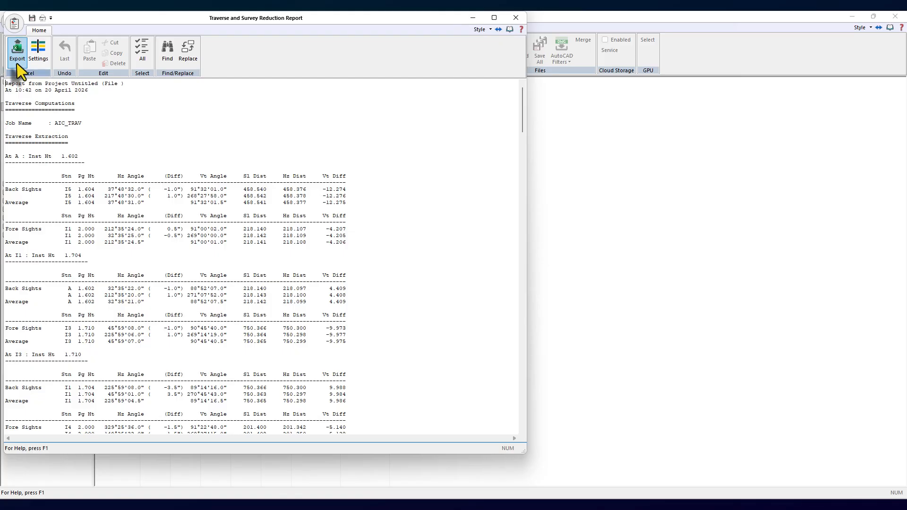
scroll(189, 184, "down", 11)
scroll(199, 191, "down", 17)
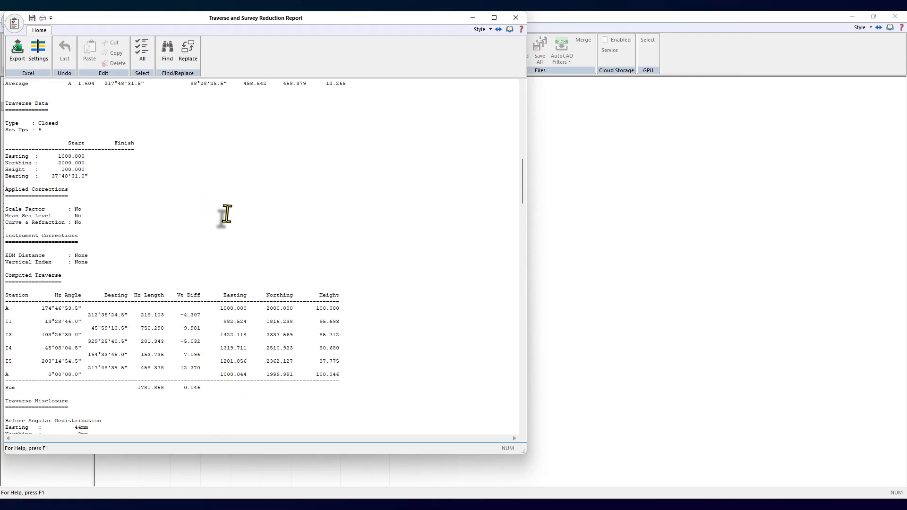
scroll(124, 220, "down", 9)
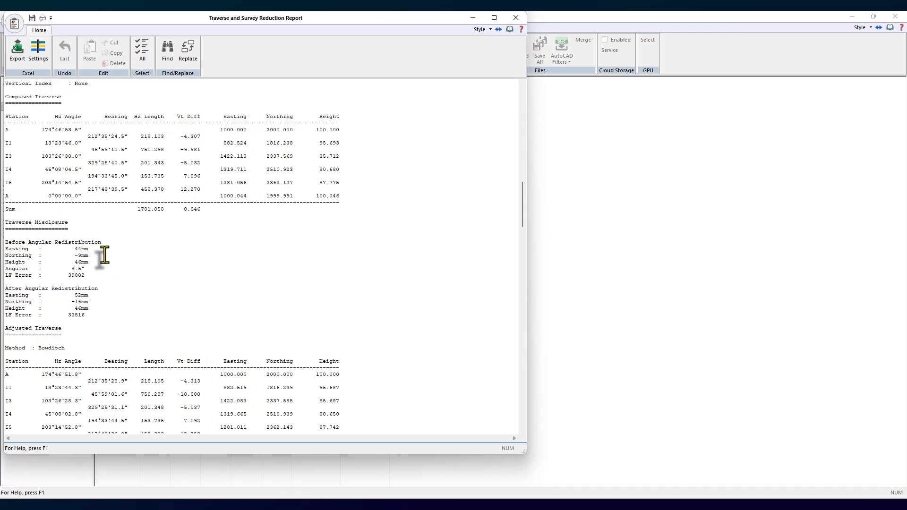
scroll(118, 293, "down", 13)
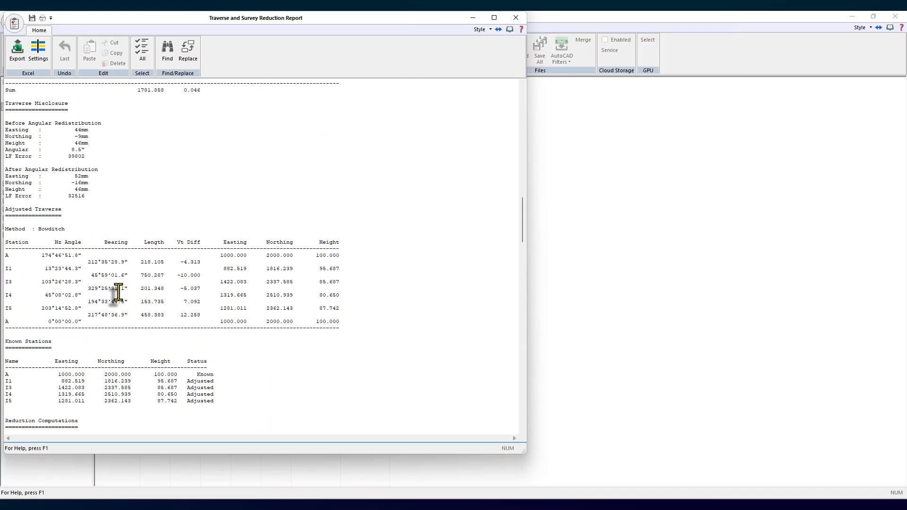
scroll(186, 270, "down", 13)
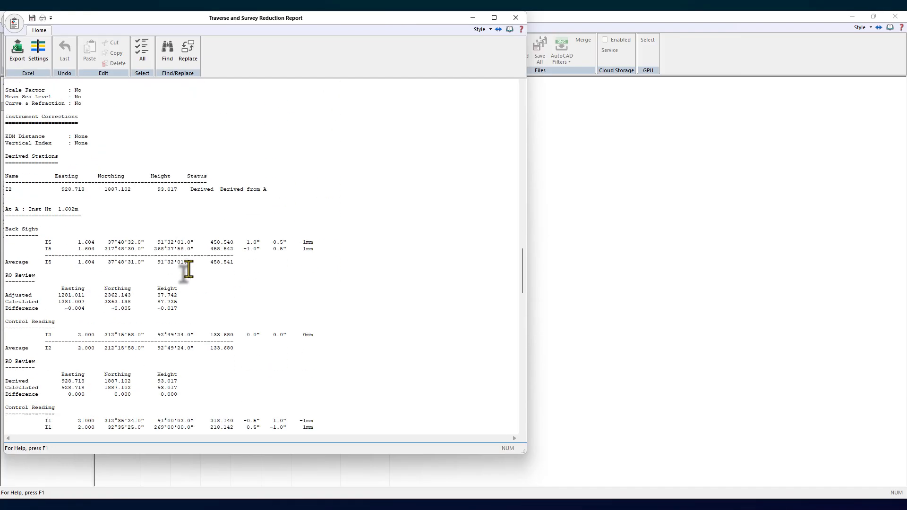
scroll(295, 234, "down", 2)
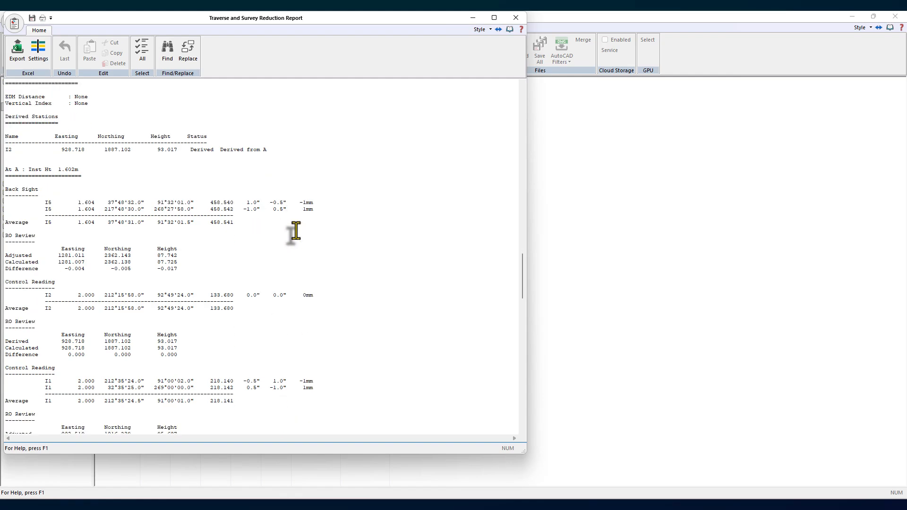
left_click_drag(178, 268, 48, 269)
- Export the report as Traverse and Reduction Report.xlsx to the Video folder and load it into Excel
left_click(17, 51)
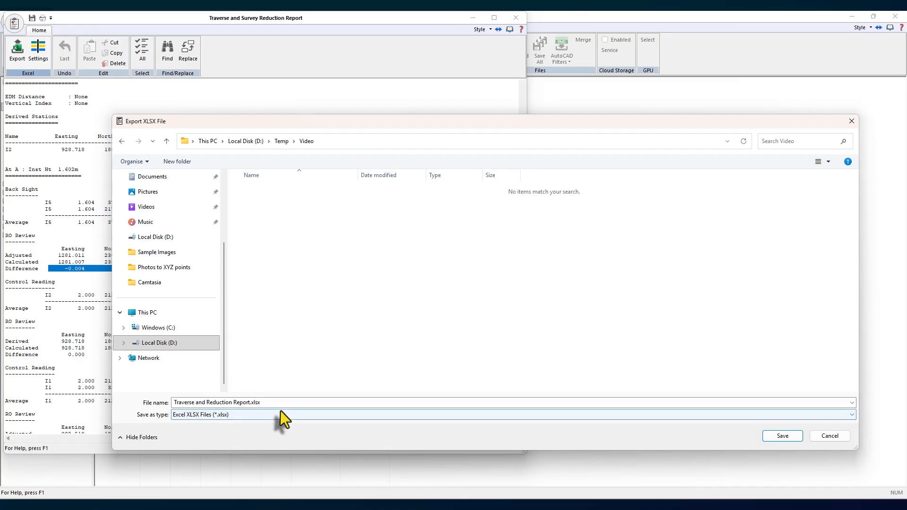
left_click(295, 405)
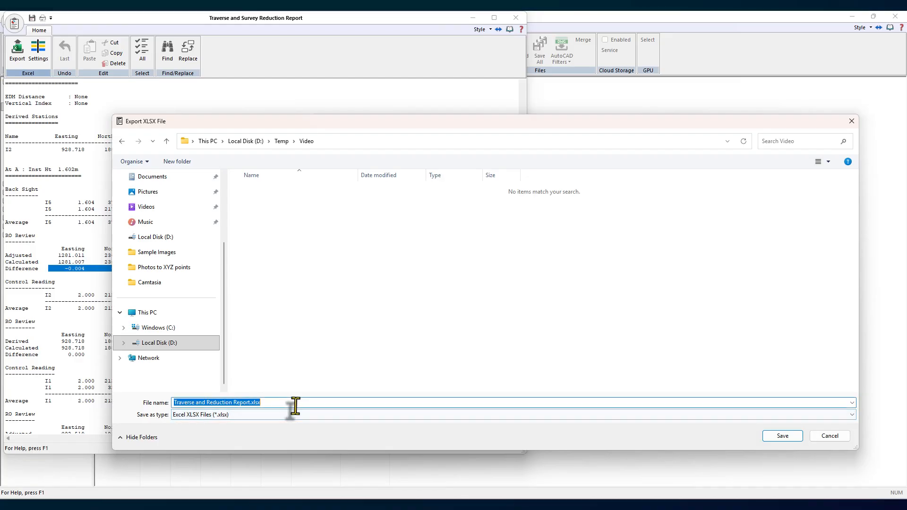
left_click(775, 437)
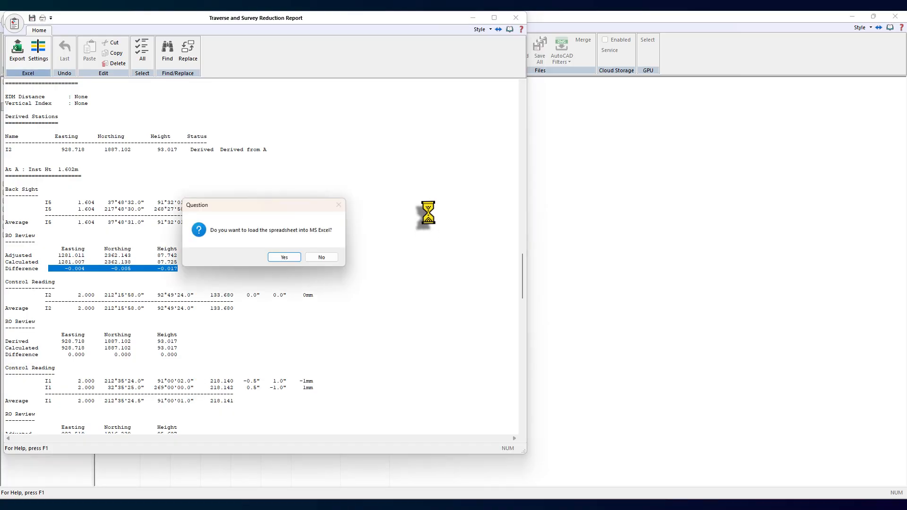
left_click(290, 258)
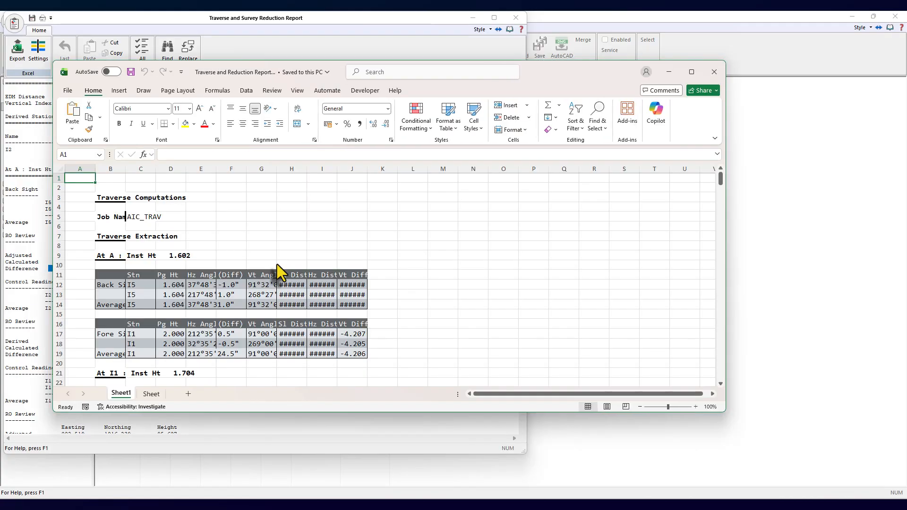
- Maximise the spreadsheet window and autofit the width of all columns in Sheet1
left_click(692, 72)
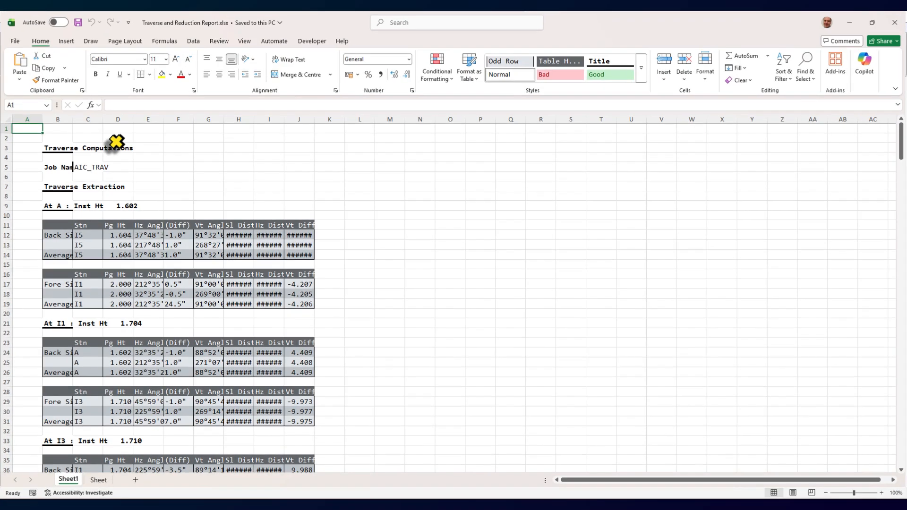
left_click(7, 119)
double_click(42, 120)
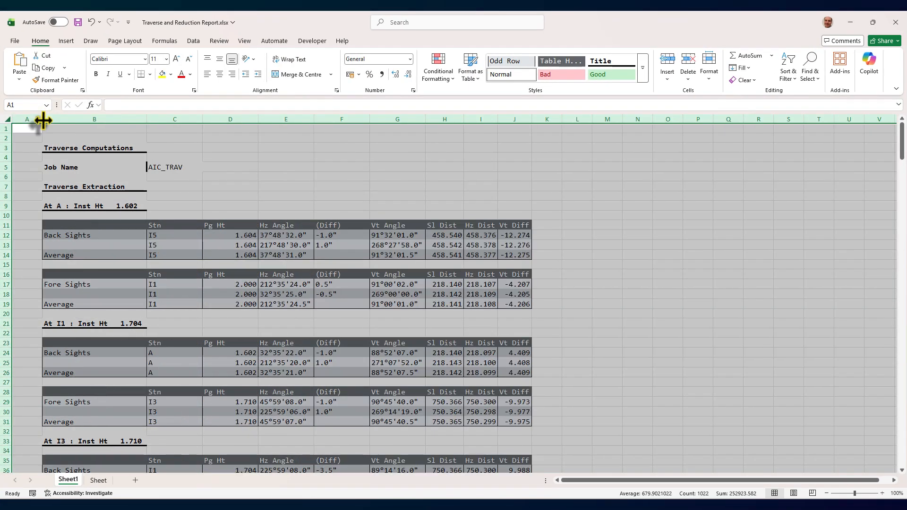
- Review the traverse extraction, misclosure and adjusted traverse tables in the spreadsheet, and close the workbook
scroll(336, 270, "down", 4)
left_click(520, 277)
scroll(558, 289, "down", 10)
scroll(568, 312, "up", 12)
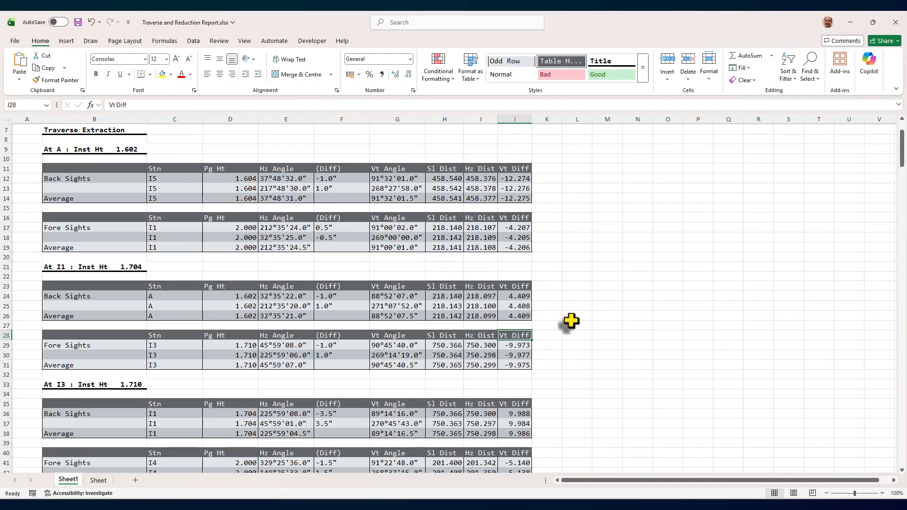
scroll(572, 326, "down", 20)
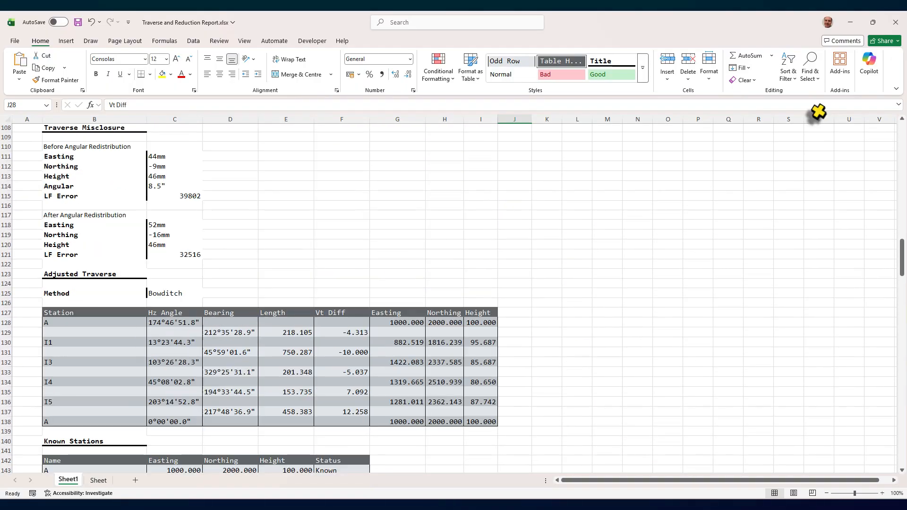
left_click(896, 22)
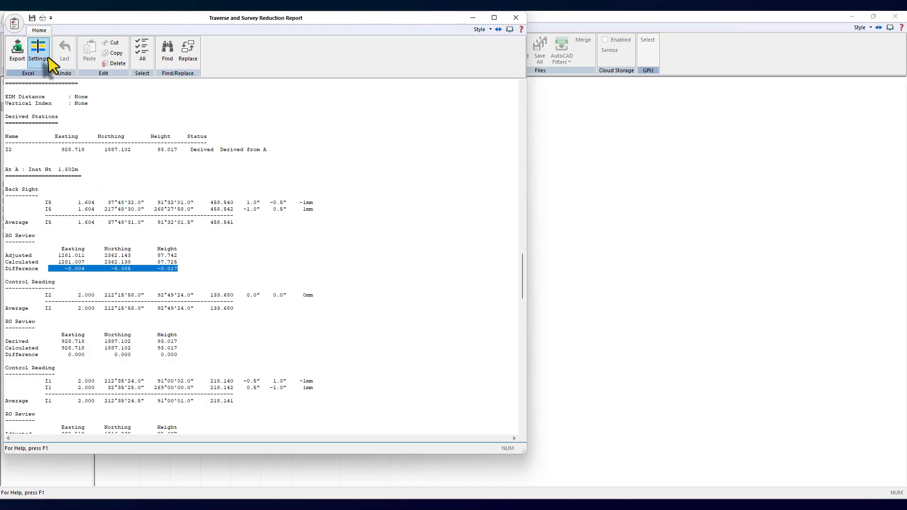
- Examine the spreadsheet export styles for titles, info, table header and rows, and close the settings and report
left_click(47, 51)
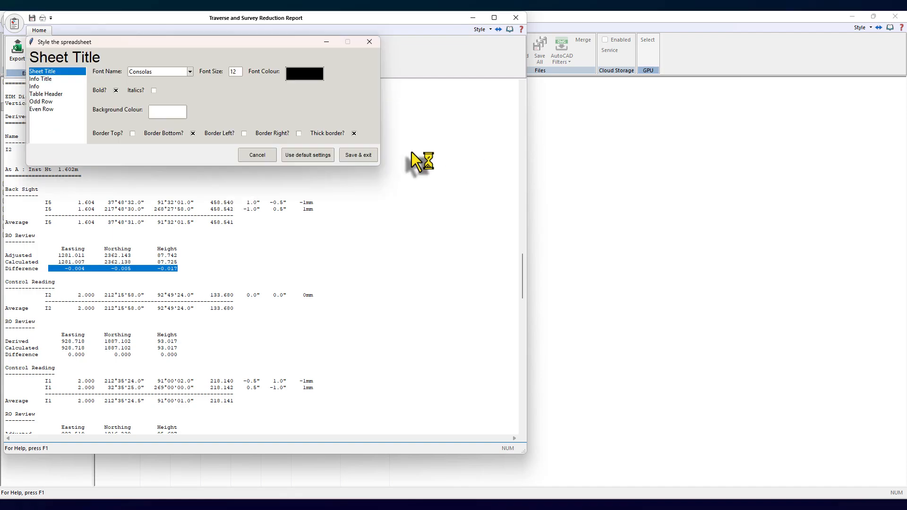
left_click(35, 86)
left_click(43, 94)
left_click(41, 102)
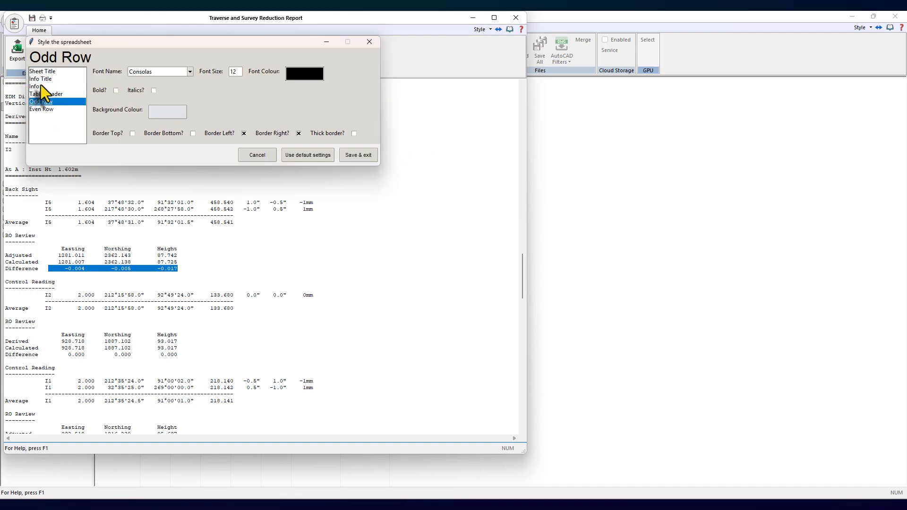
left_click(41, 86)
left_click(370, 42)
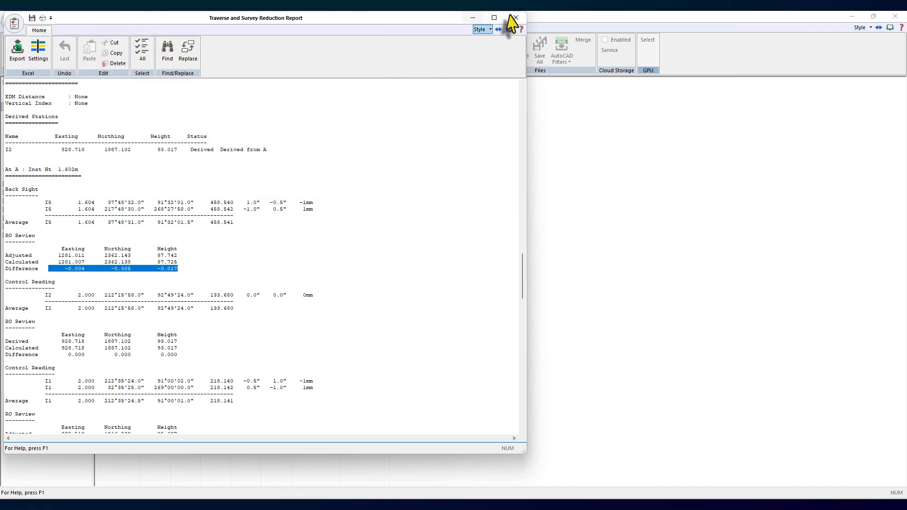
left_click(516, 17)
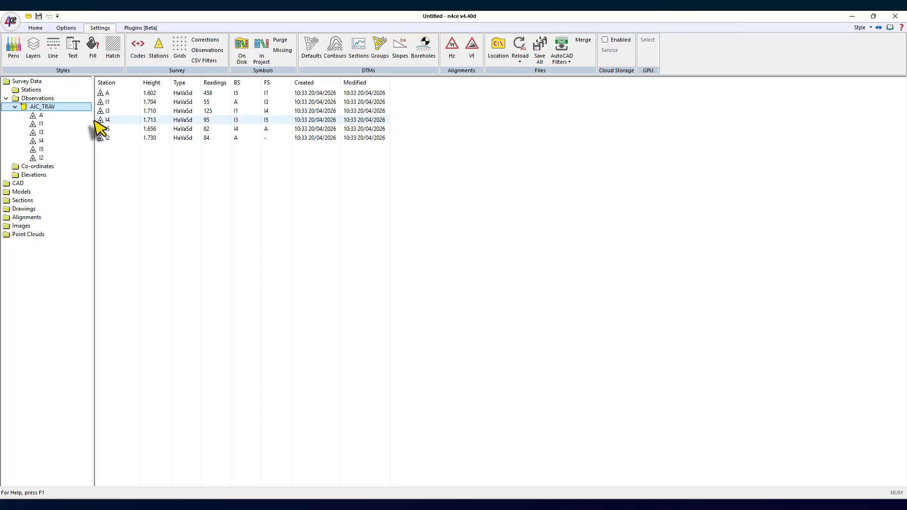
- Check the adjusted and derived stations in the stations table against the reduced observations at I2 and A
left_click(29, 89)
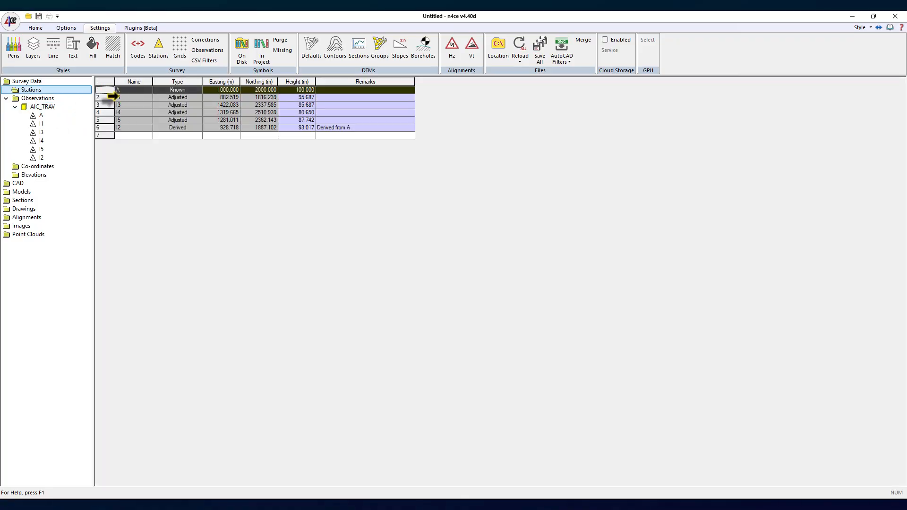
left_click_drag(114, 96, 111, 120)
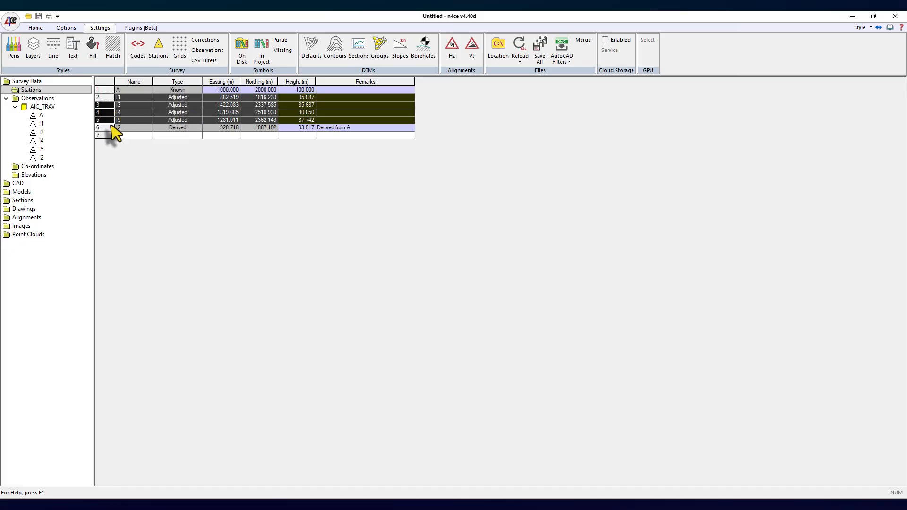
left_click(108, 128)
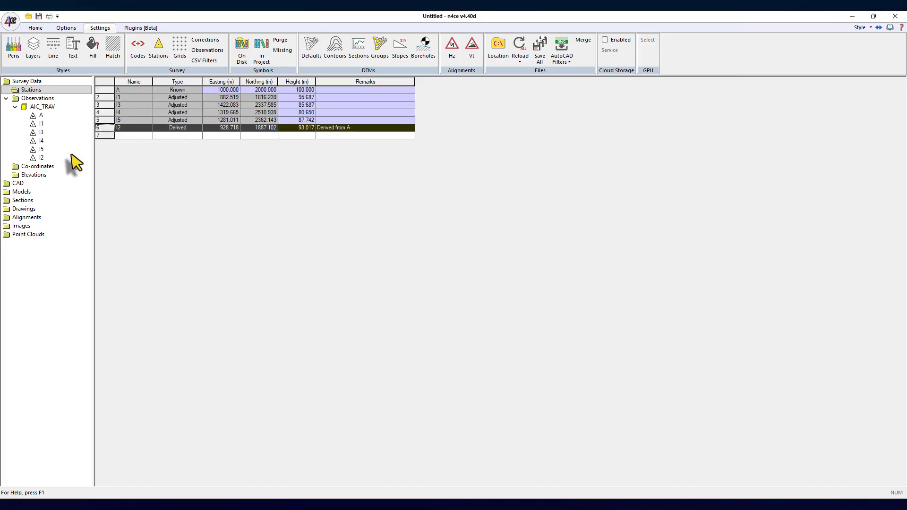
left_click(40, 158)
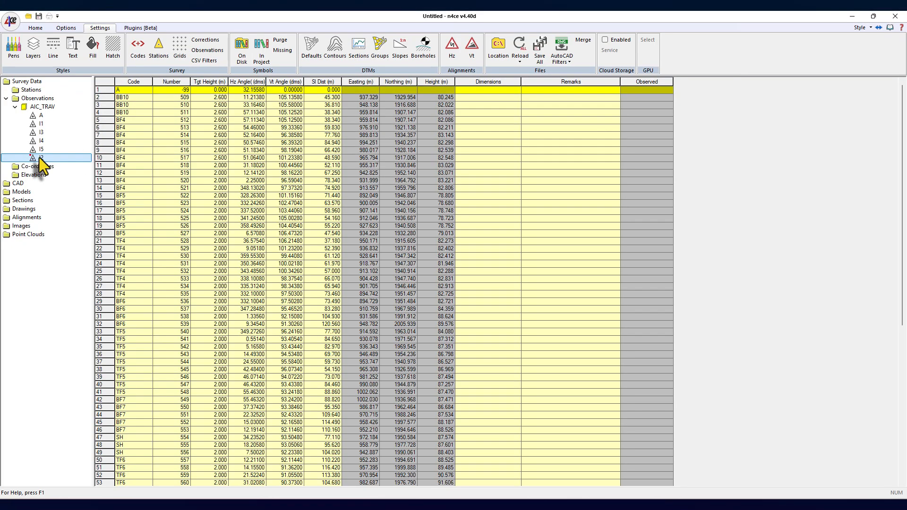
left_click(103, 89)
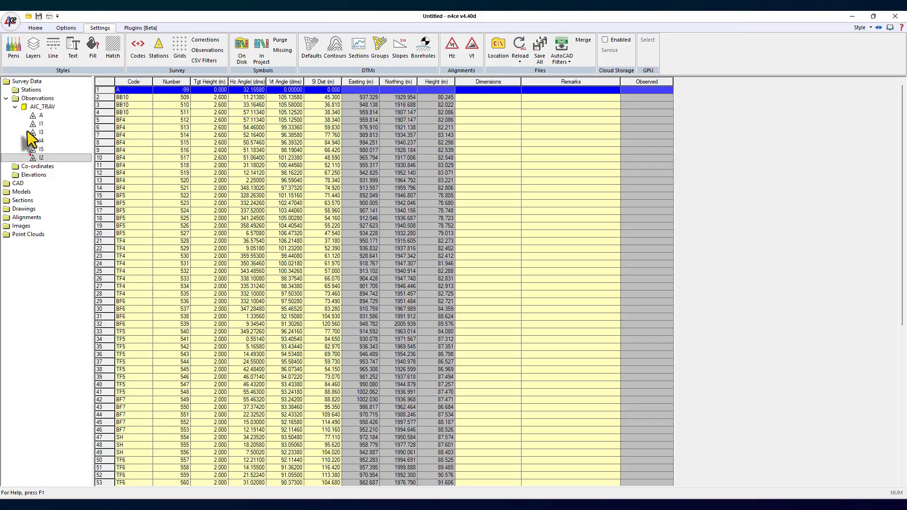
left_click(34, 116)
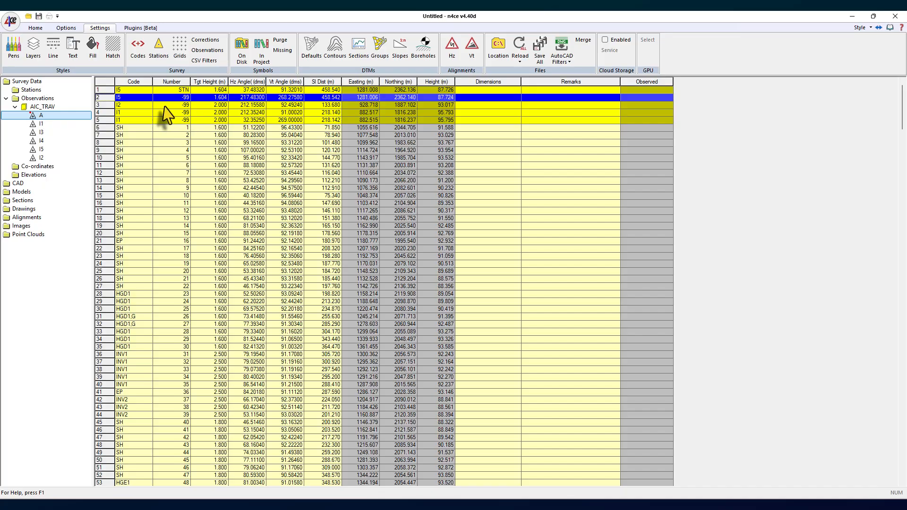
- Delete the adjusted and derived stations I1, I3, I4, I5 and I2 from the stations table, keeping only A
left_click(31, 90)
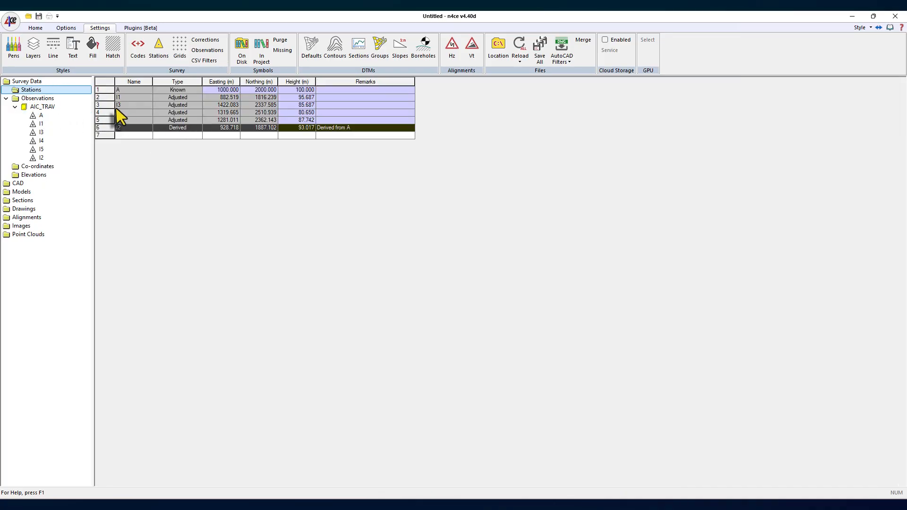
left_click_drag(115, 95, 114, 123)
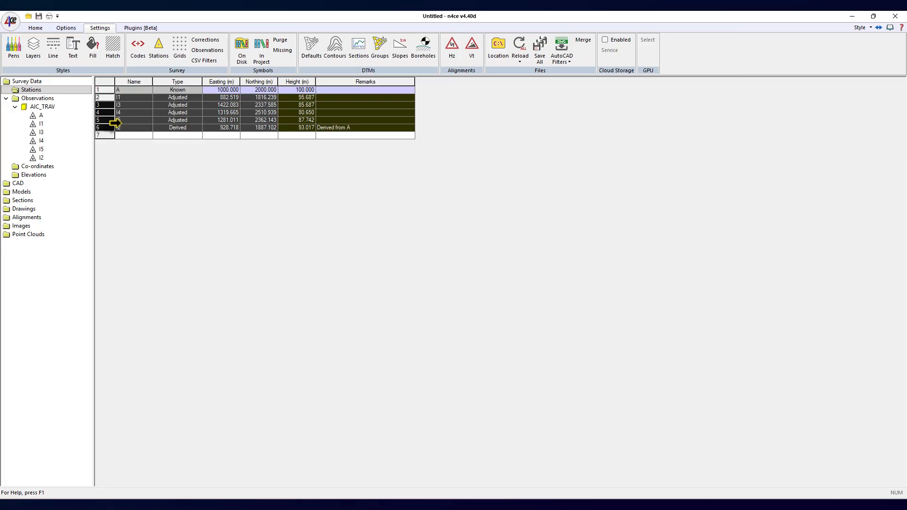
key("Delete")
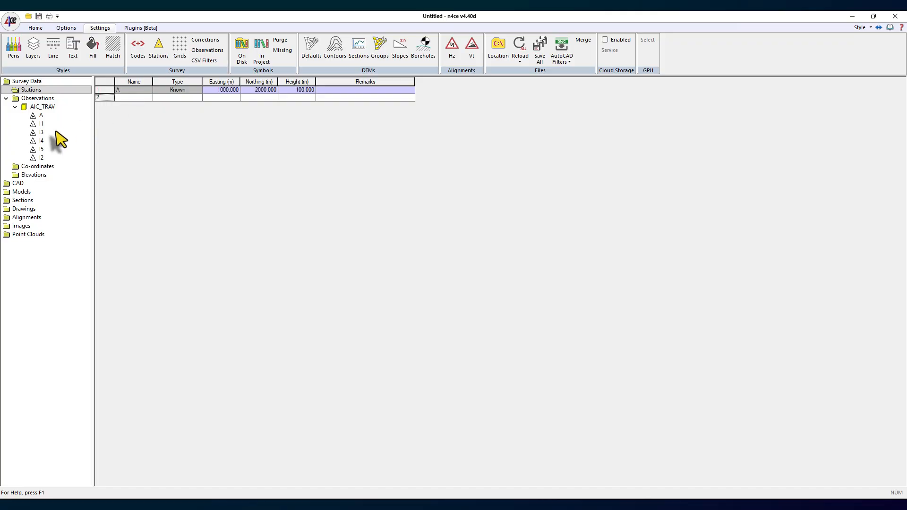
- Open the new Least Squares network adjustment for the AIC_TRAV observations, accepting the standard error tolerance warning
left_click(37, 133)
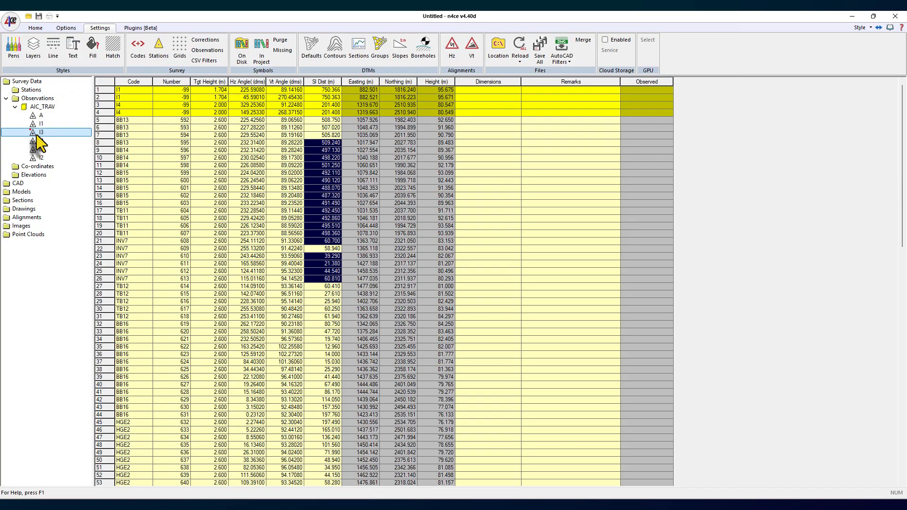
left_click(29, 91)
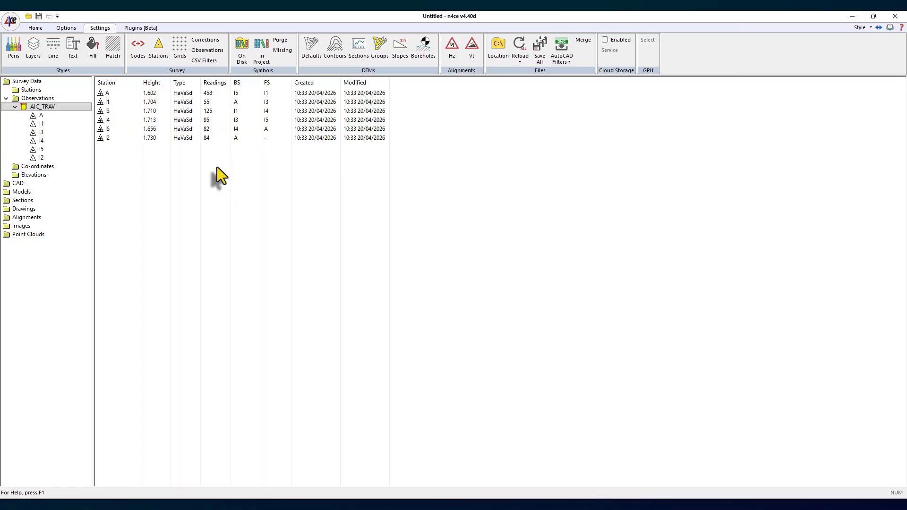
right_click(27, 109)
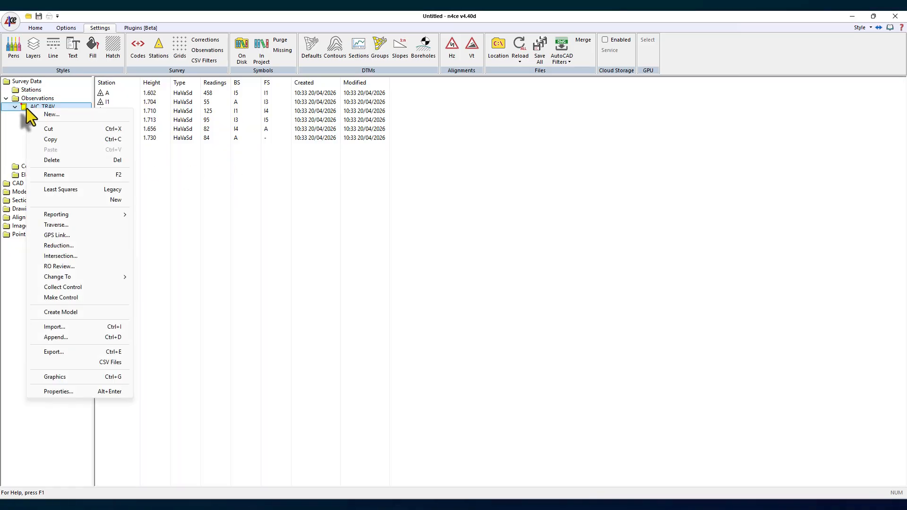
left_click(115, 200)
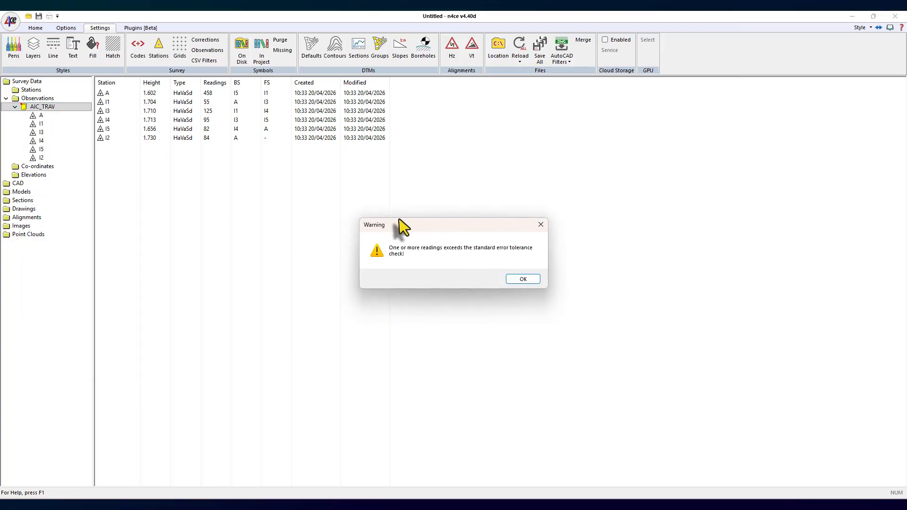
left_click(523, 279)
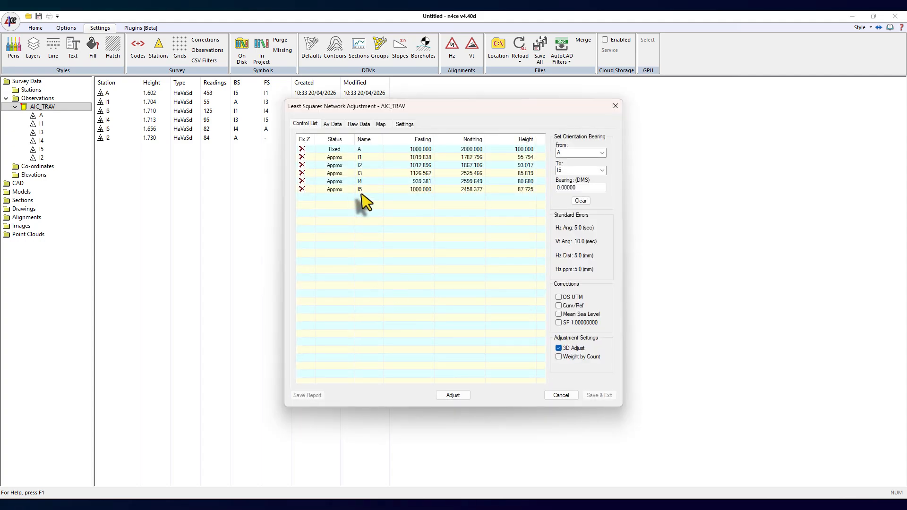
- Review the averaged observation data, checking the flagged I3 to I4 slope distance and the readings from A and I1
left_click(334, 124)
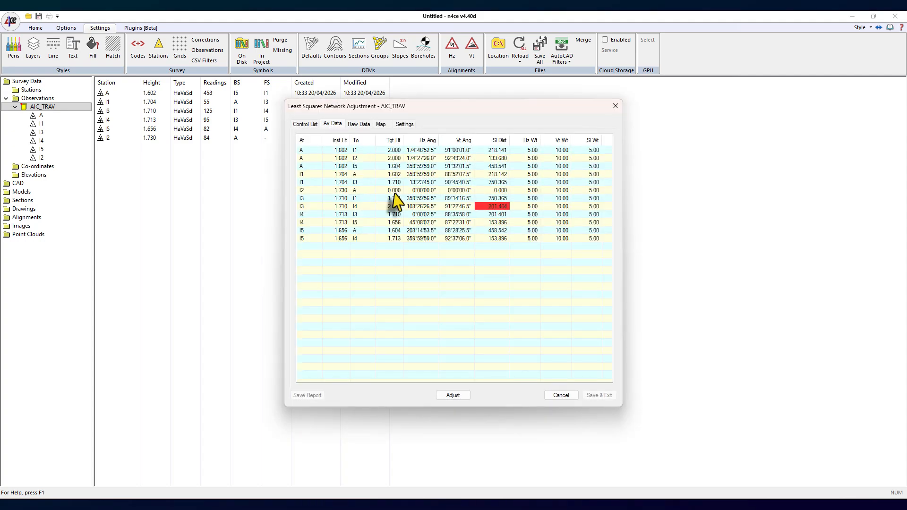
left_click(493, 208)
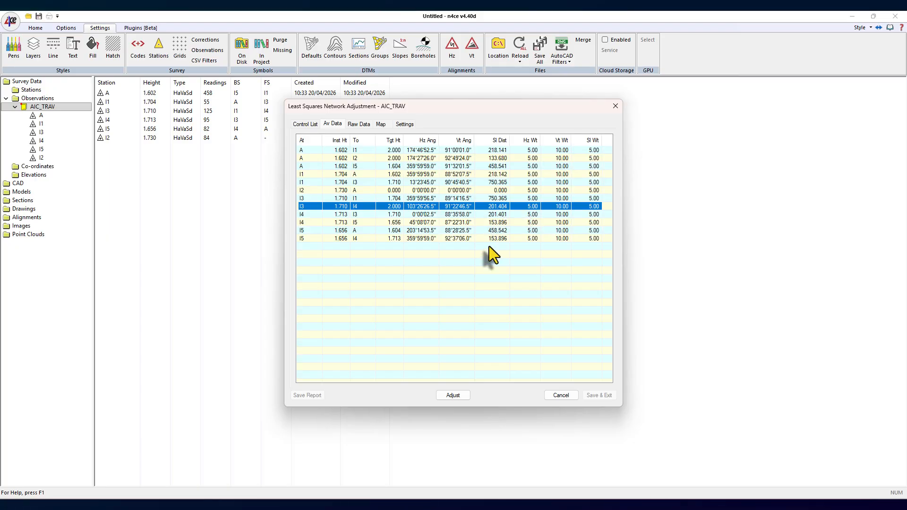
left_click(427, 175)
left_click(423, 206)
left_click(417, 158)
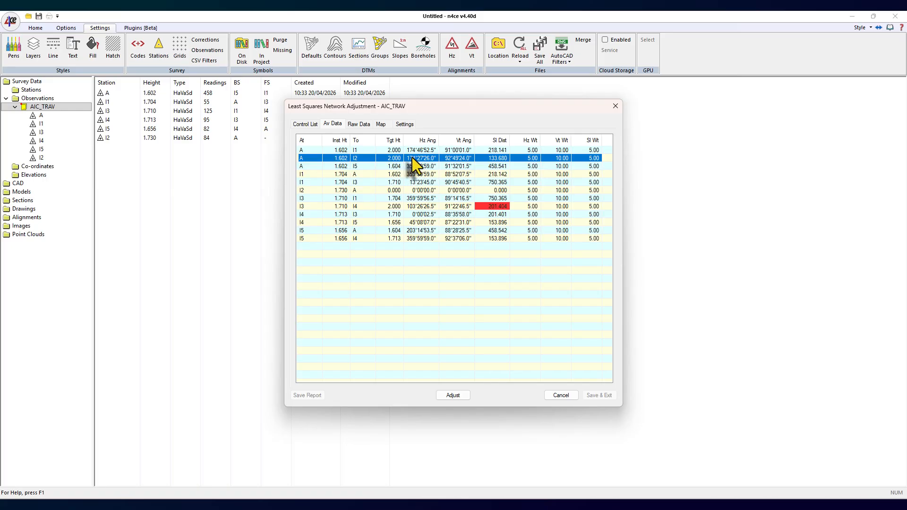
left_click(421, 166)
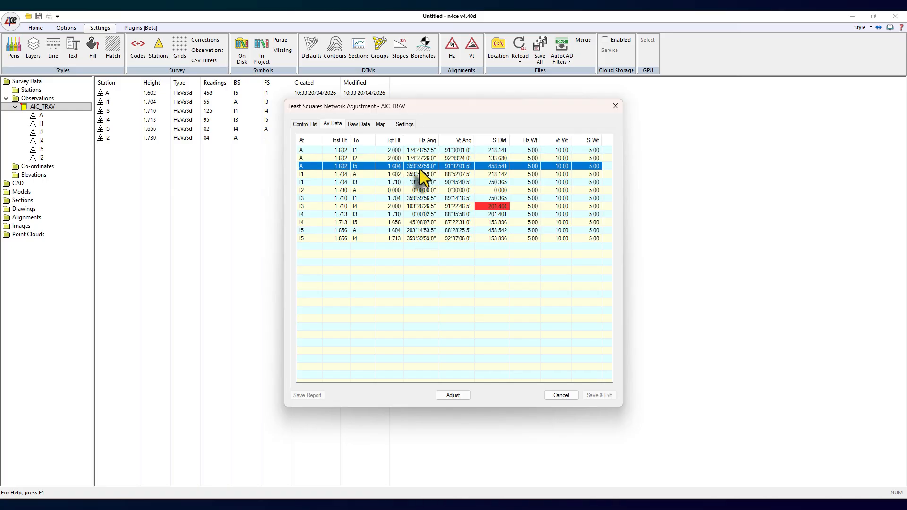
left_click(420, 176)
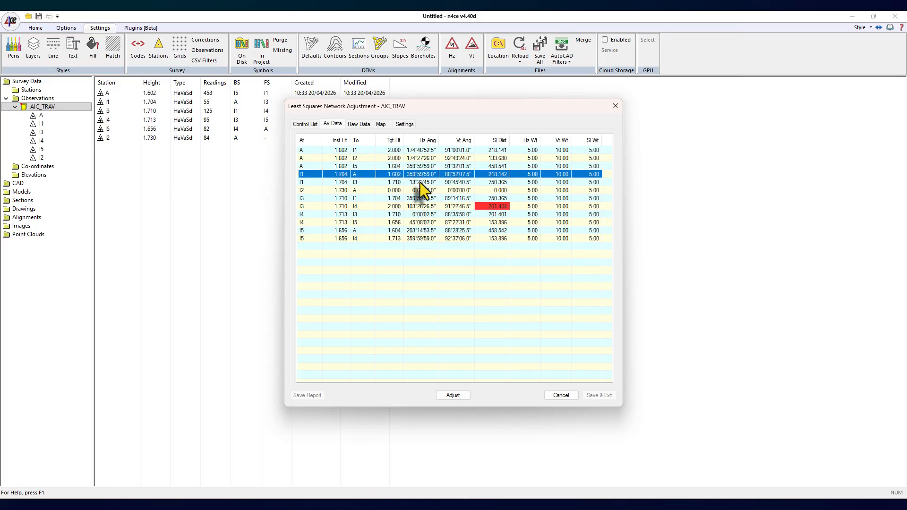
left_click(420, 183)
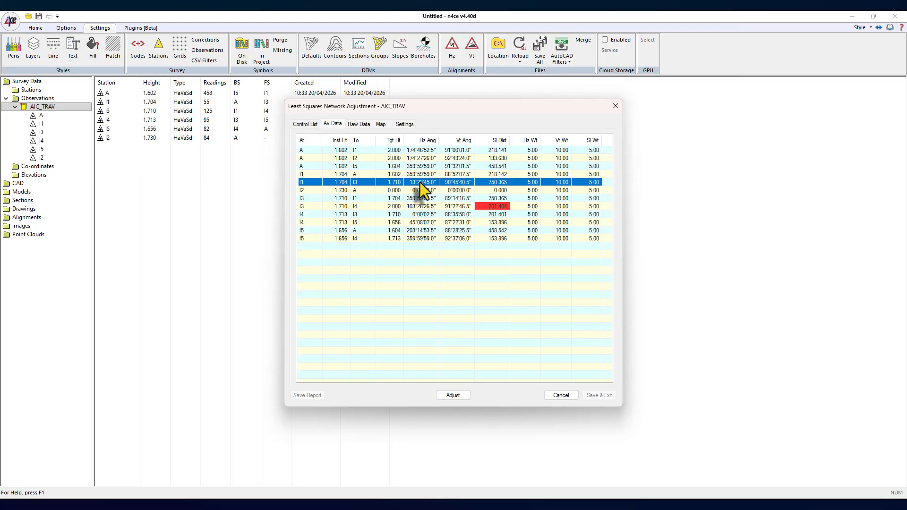
- Check the A to I5 orientation bearing and the standard error settings for angles and distances
left_click(298, 124)
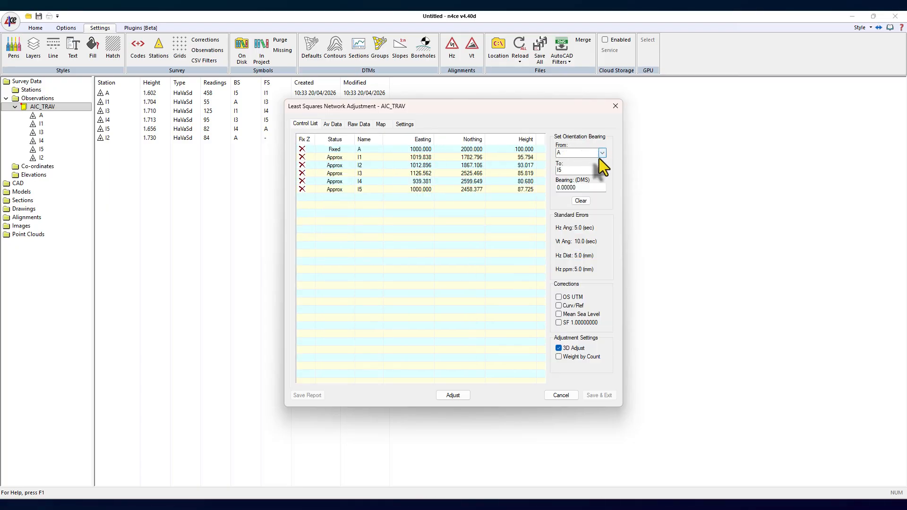
left_click(580, 170)
double_click(585, 188)
left_click(404, 124)
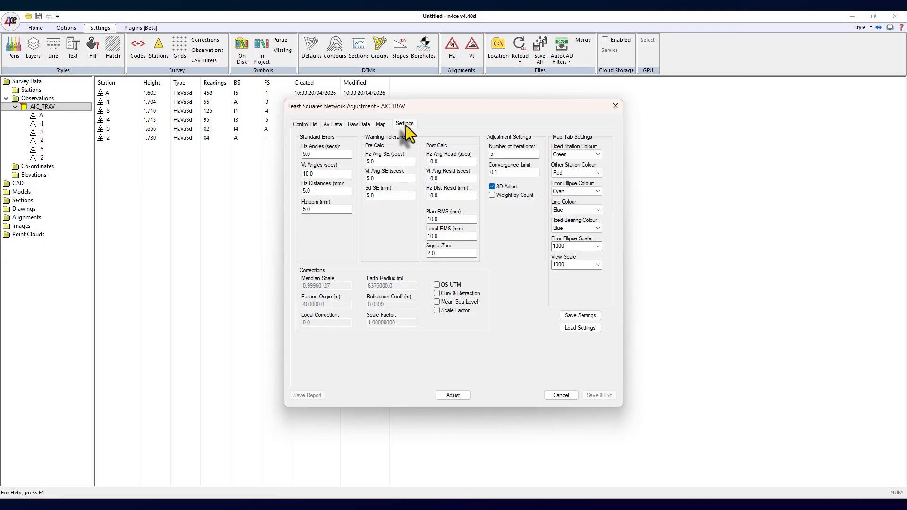
double_click(313, 153)
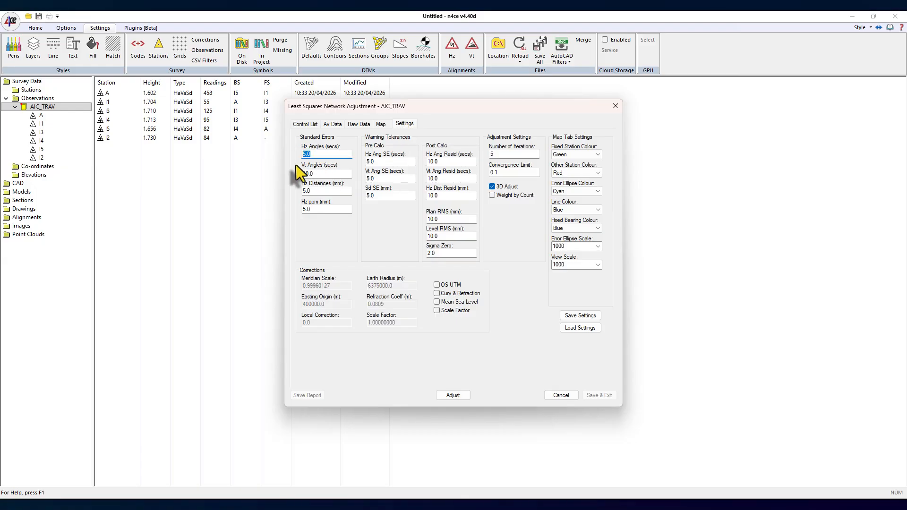
double_click(314, 173)
double_click(324, 191)
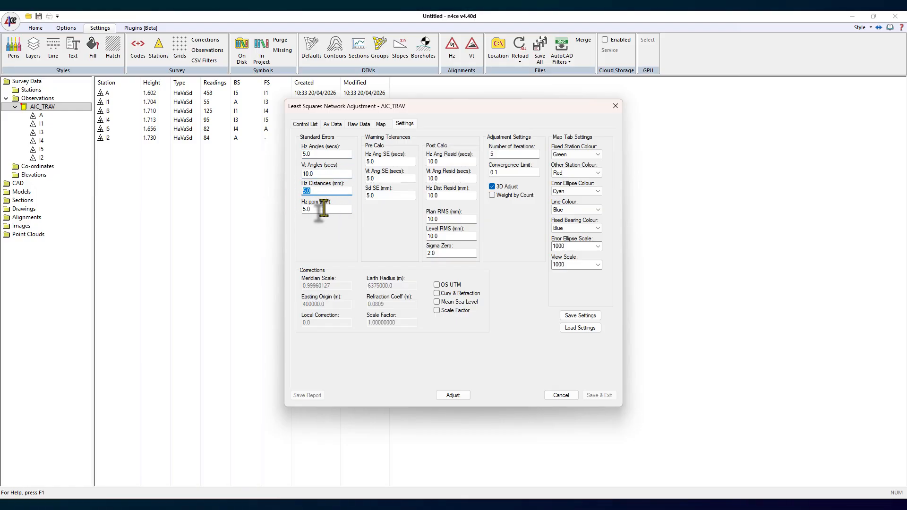
left_click(300, 124)
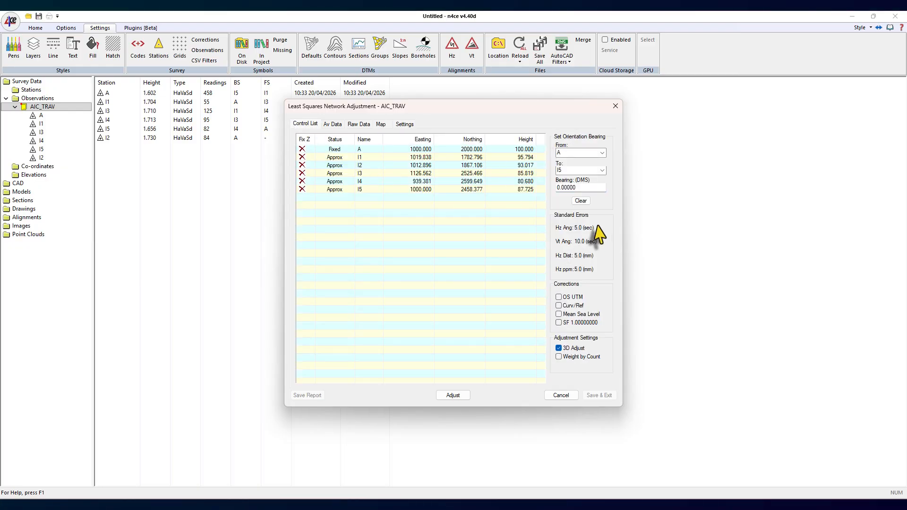
- Run the network adjustment in 3D and rerun it with 3D Adjust disabled to compare the error factors
left_click(459, 395)
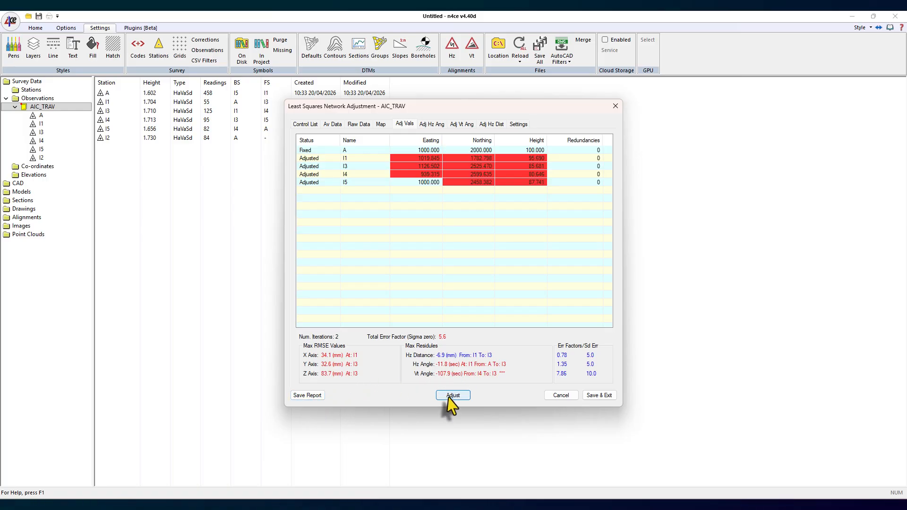
left_click(307, 125)
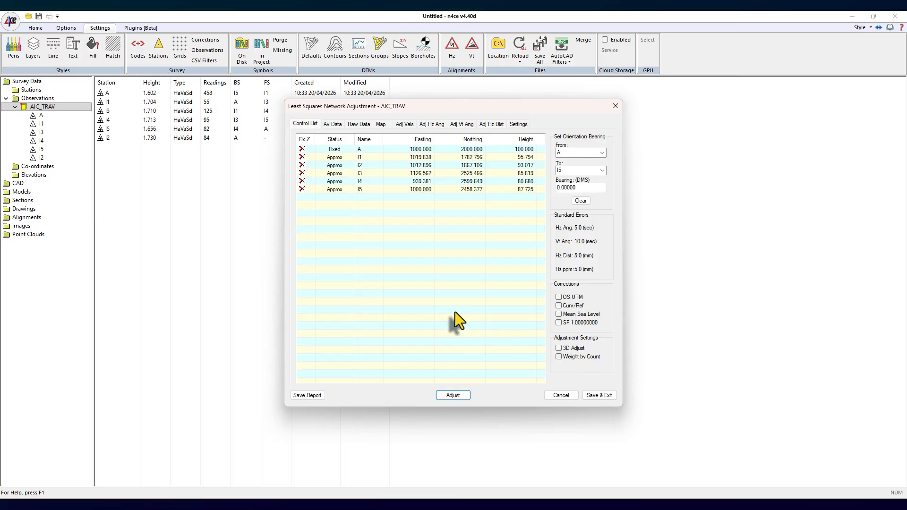
left_click(454, 396)
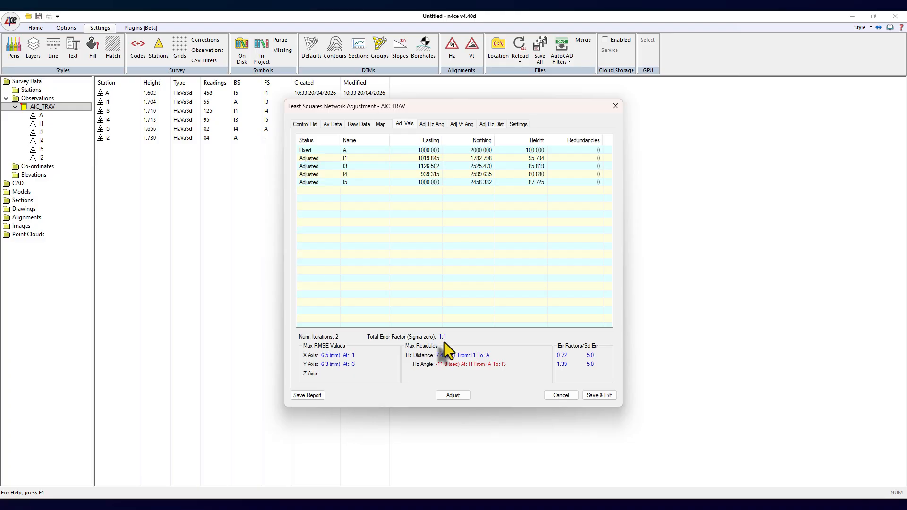
- Rerun the adjustment with 3D Adjust enabled and inspect the station error ellipses on the map
left_click(305, 125)
left_click(559, 349)
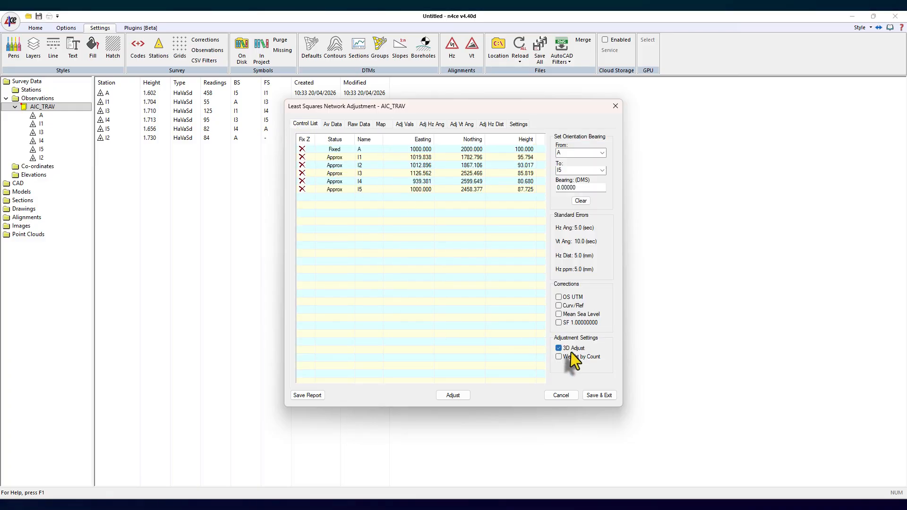
left_click(455, 396)
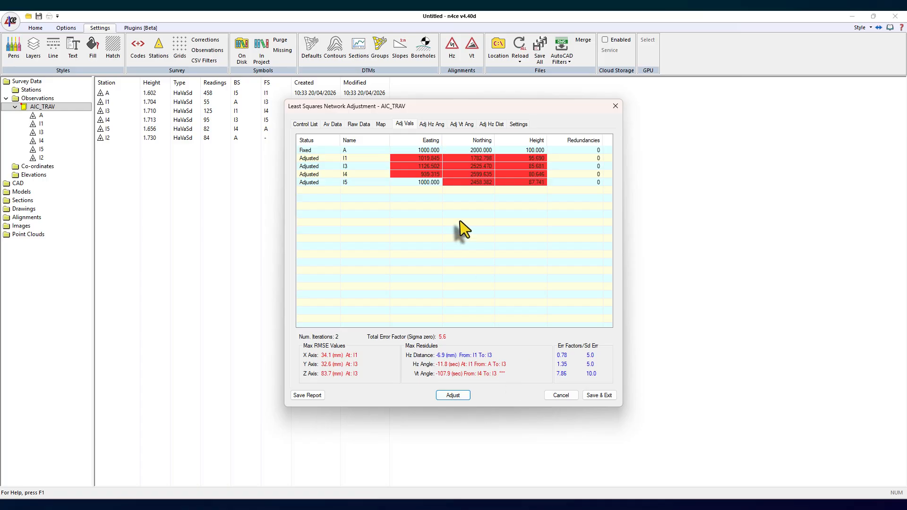
left_click(381, 124)
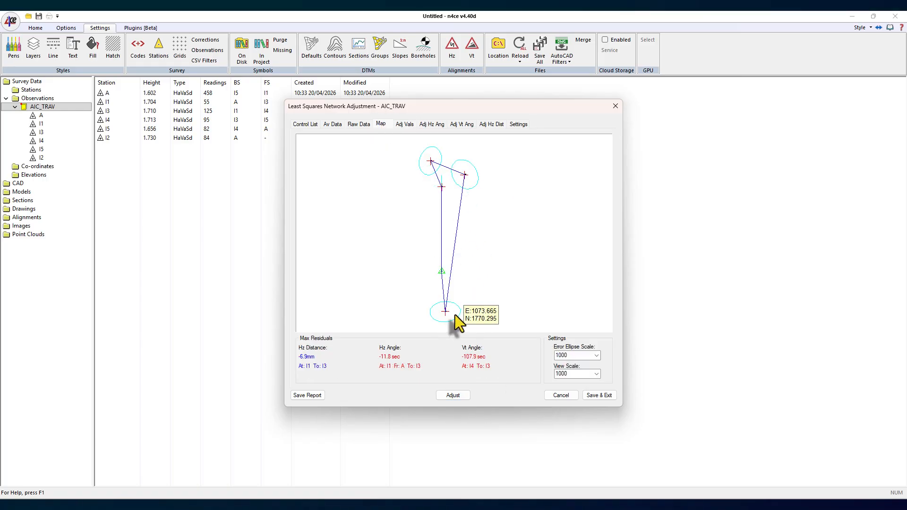
mouse_move(458, 317)
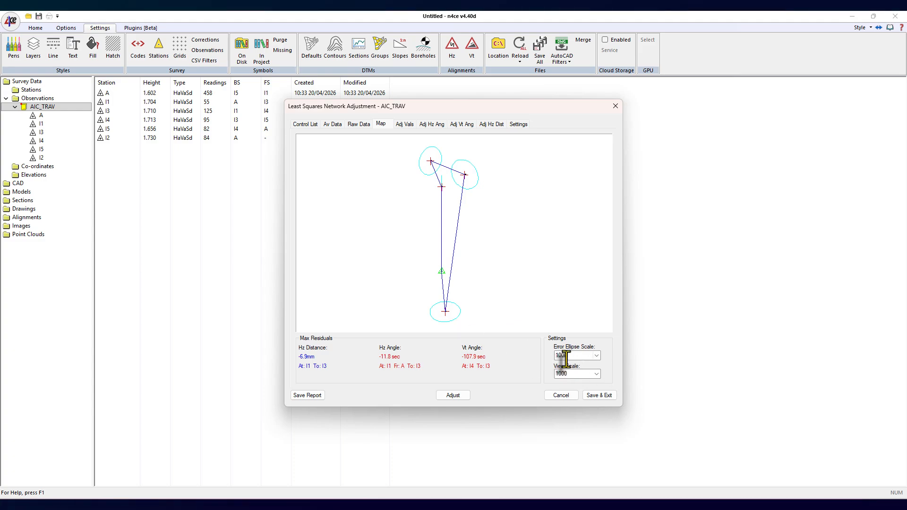
mouse_move(508, 206)
mouse_move(462, 177)
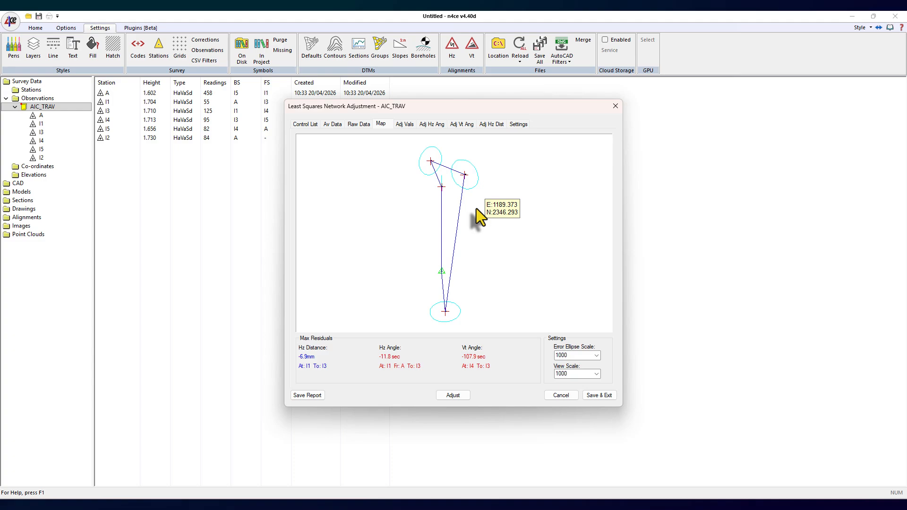
- Disable 3D Adjust, rerun the network adjustment and view the error ellipses on the map
left_click(305, 124)
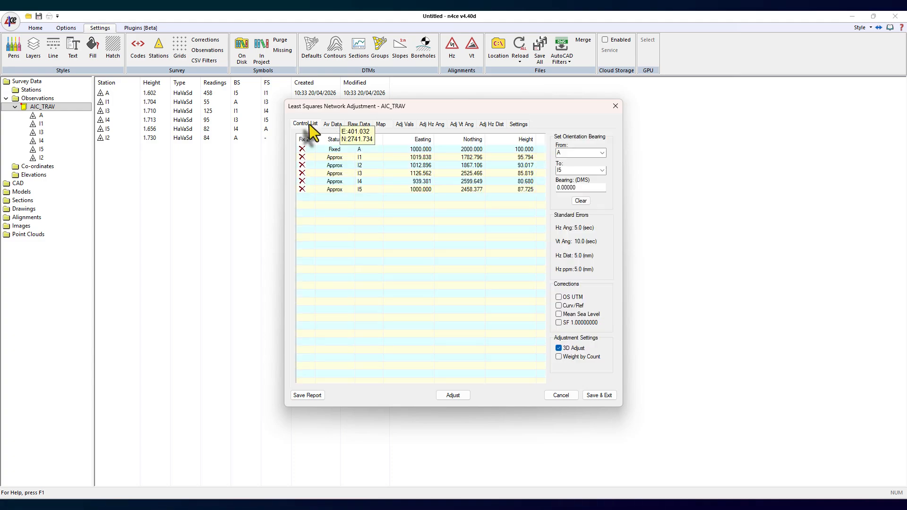
left_click(559, 348)
left_click(463, 395)
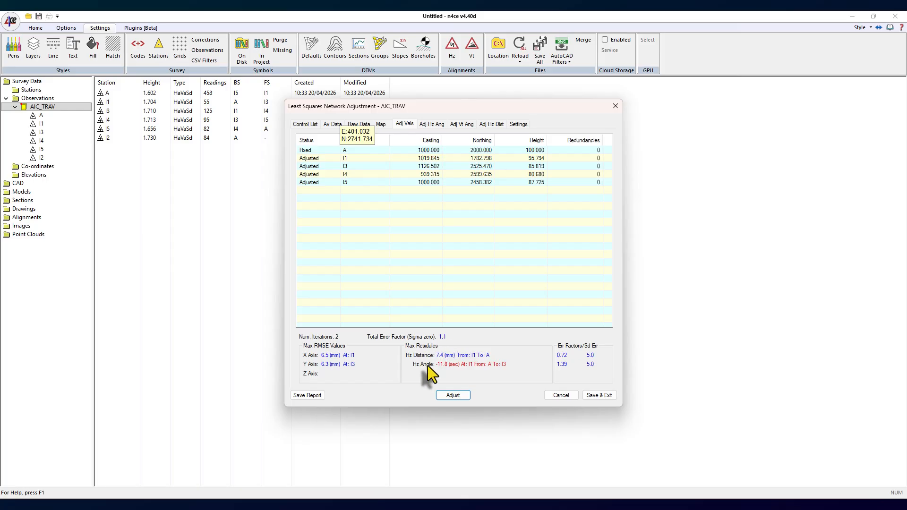
left_click(380, 125)
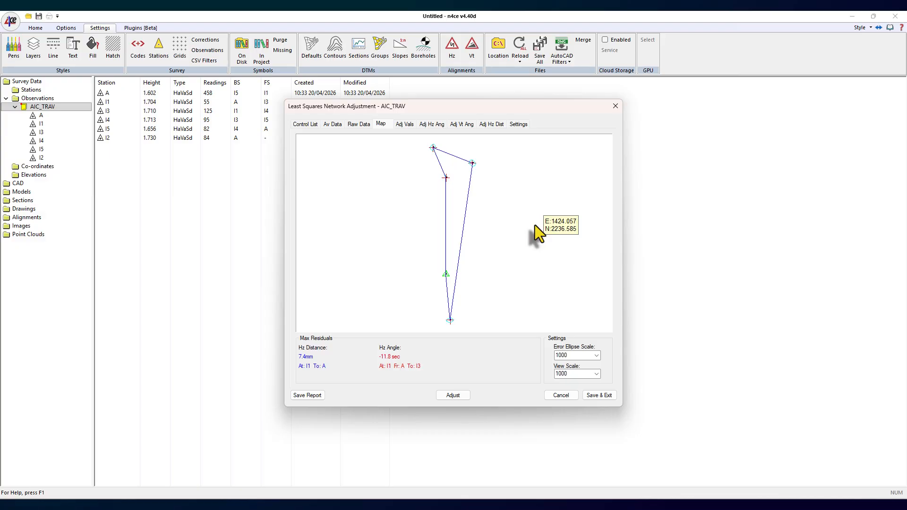
- Save the least squares report as AIC_TRAV.pdf in D:\Temp\Video and look through its tables and plot
left_click(309, 397)
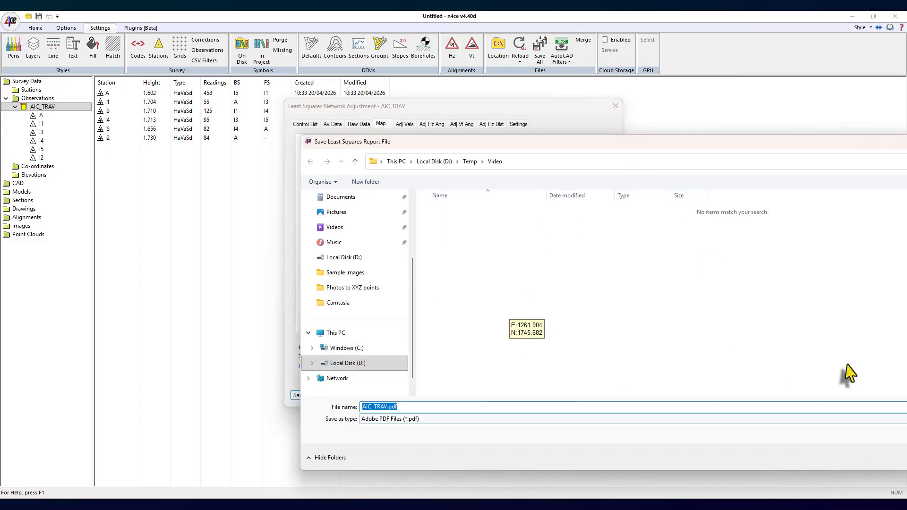
left_click_drag(645, 144, 548, 89)
left_click(862, 393)
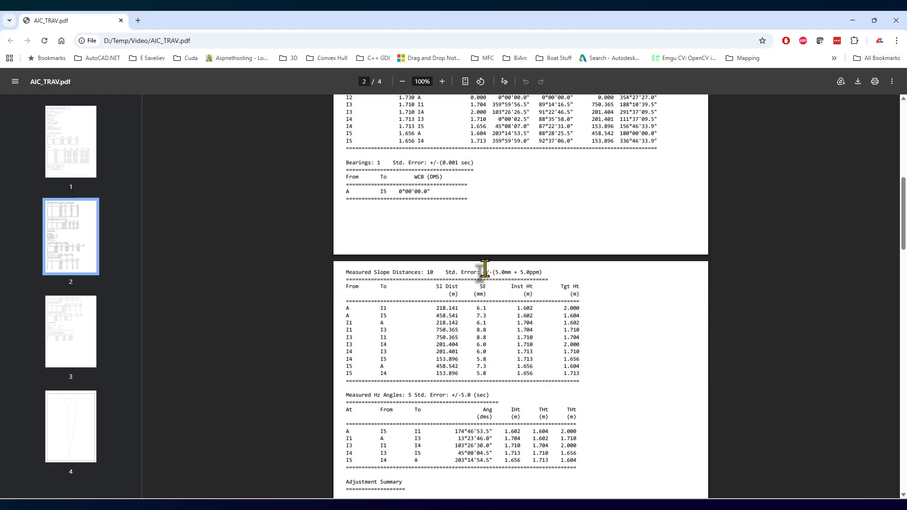
scroll(482, 269, "down", 12)
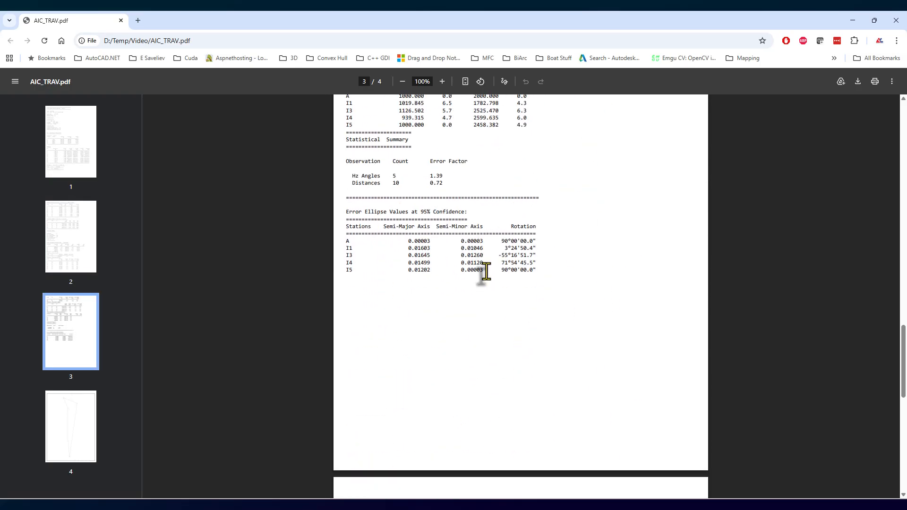
scroll(490, 277, "down", 10)
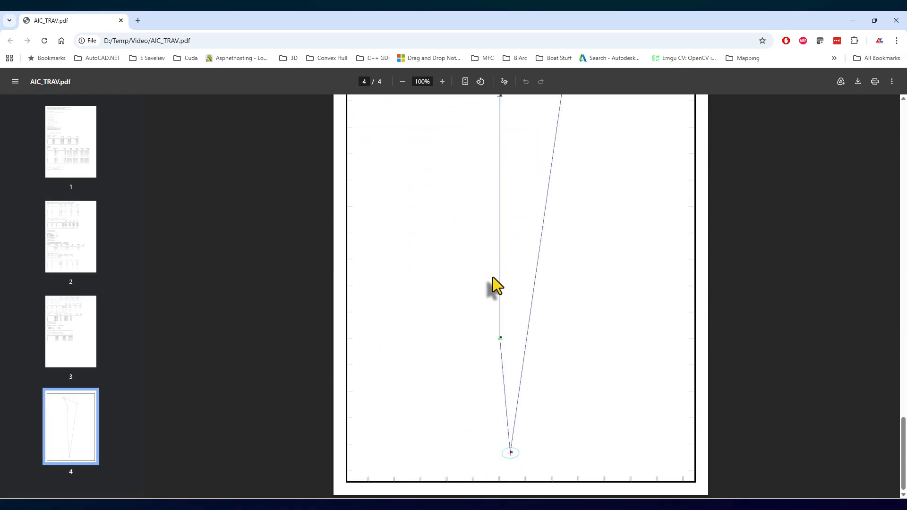
scroll(496, 283, "up", 10)
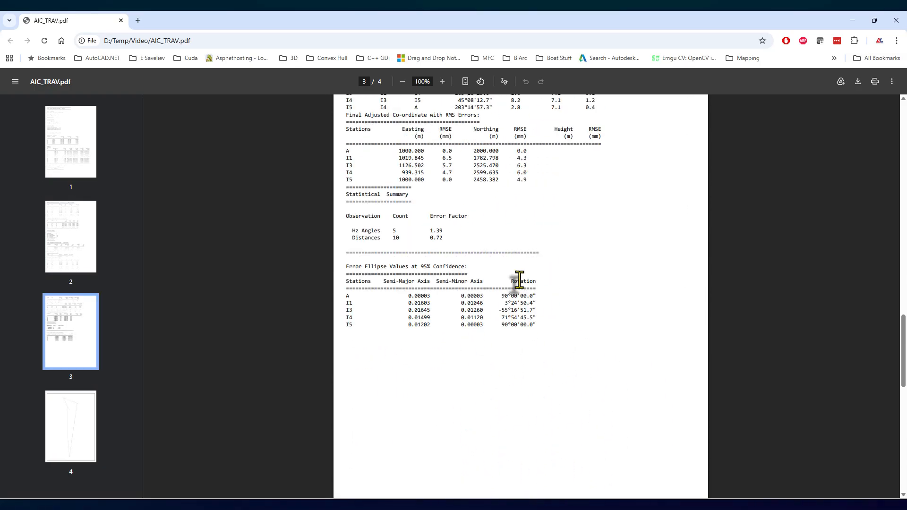
left_click(855, 20)
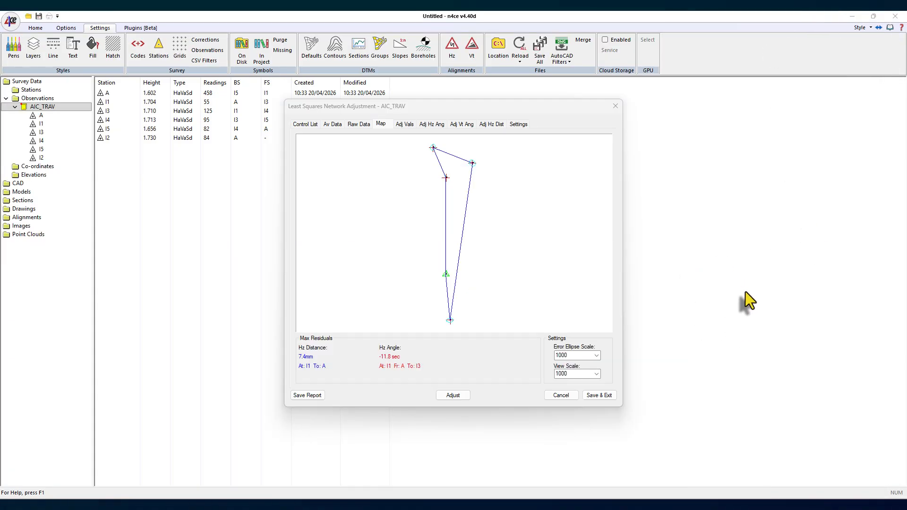
- Exit the least squares adjustment, saving the computed coordinates
left_click(598, 396)
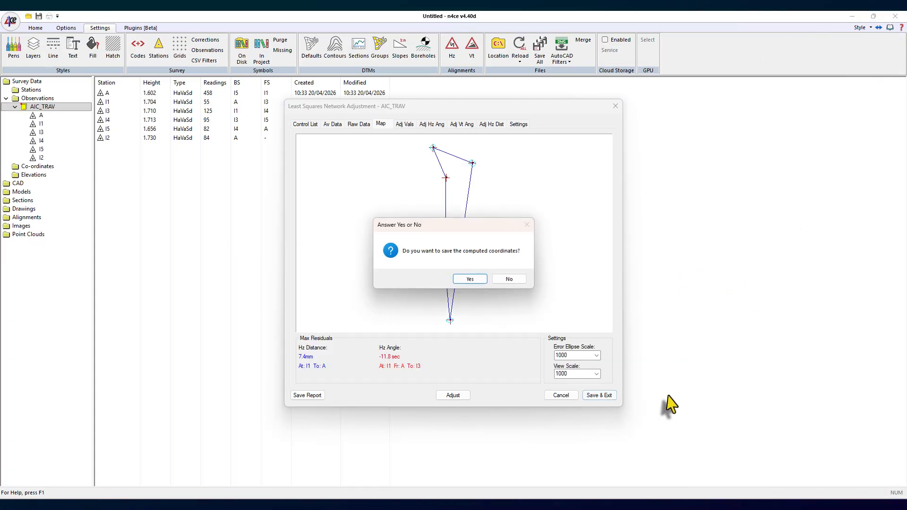
left_click(472, 281)
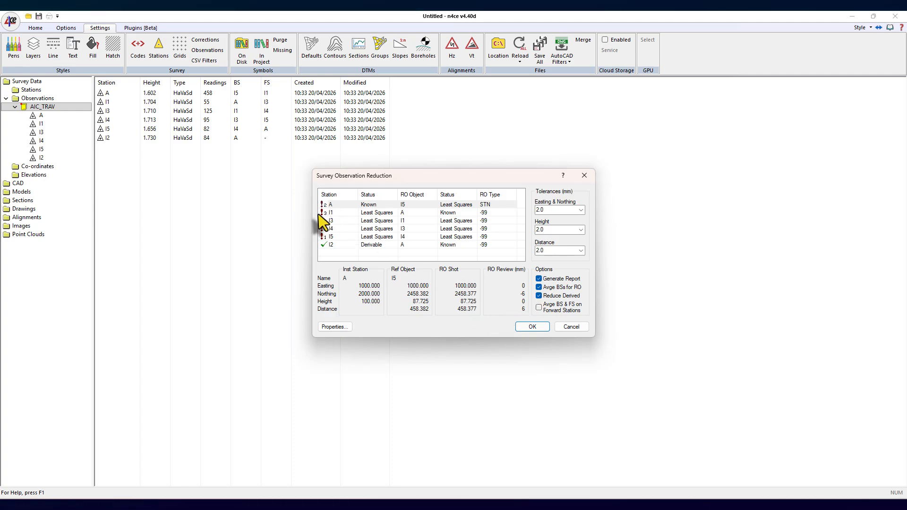
- Examine the reference object differences for stations I1, I3, I4 and I5 in the Survey Observation Reduction
left_click(337, 212)
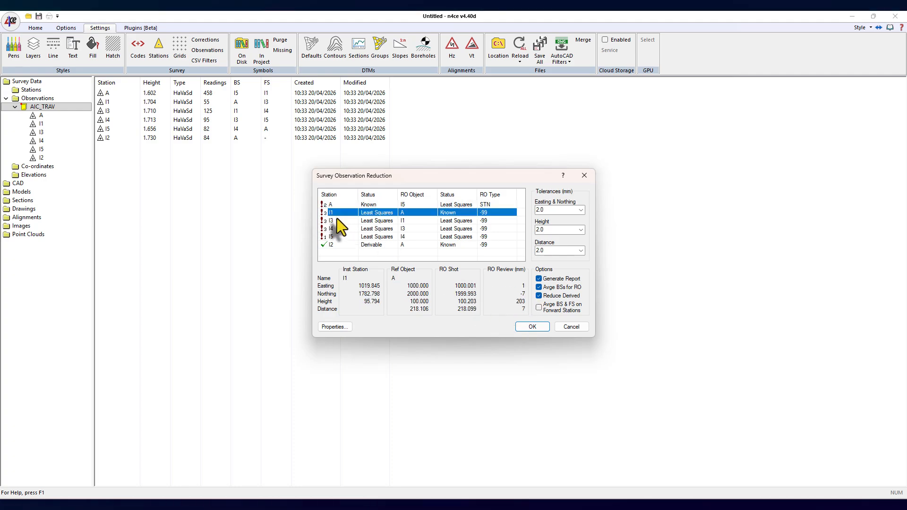
left_click(337, 220)
left_click(337, 228)
left_click(338, 236)
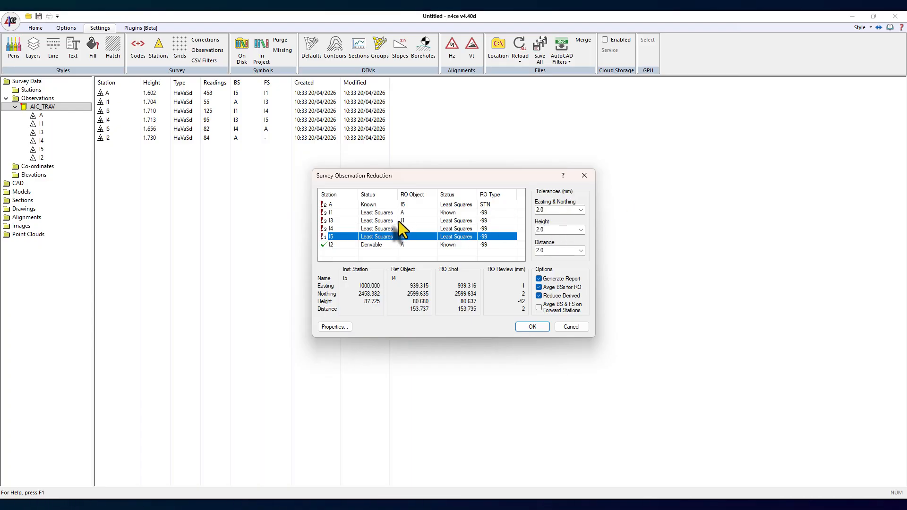
left_click(351, 213)
left_click(339, 220)
left_click(336, 229)
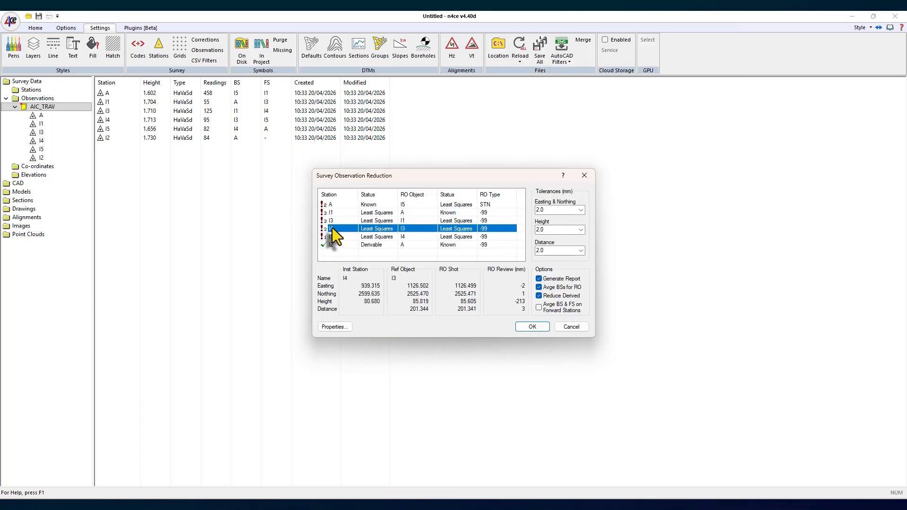
left_click(333, 221)
left_click(335, 229)
left_click(373, 221)
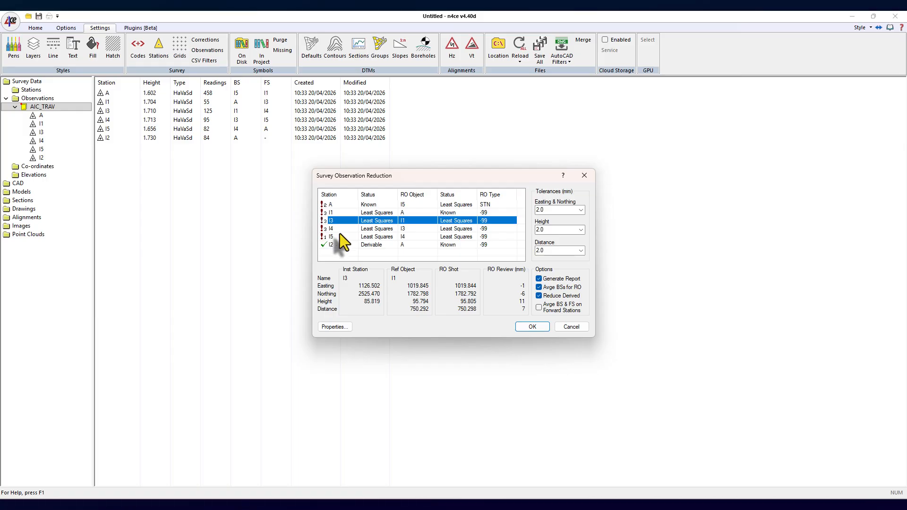
- Run the survey observation reduction for AIC_TRAV, continuing despite the tolerance warnings
left_click(533, 327)
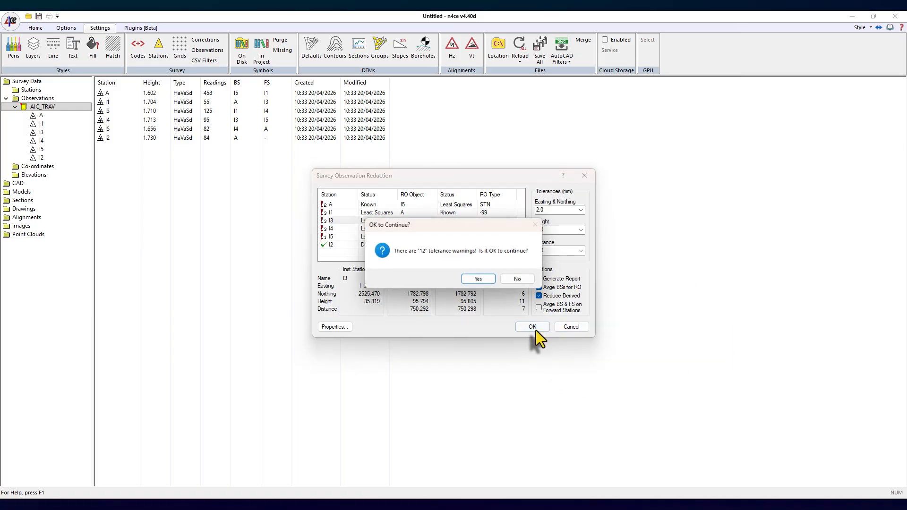
left_click(477, 279)
left_click(285, 17)
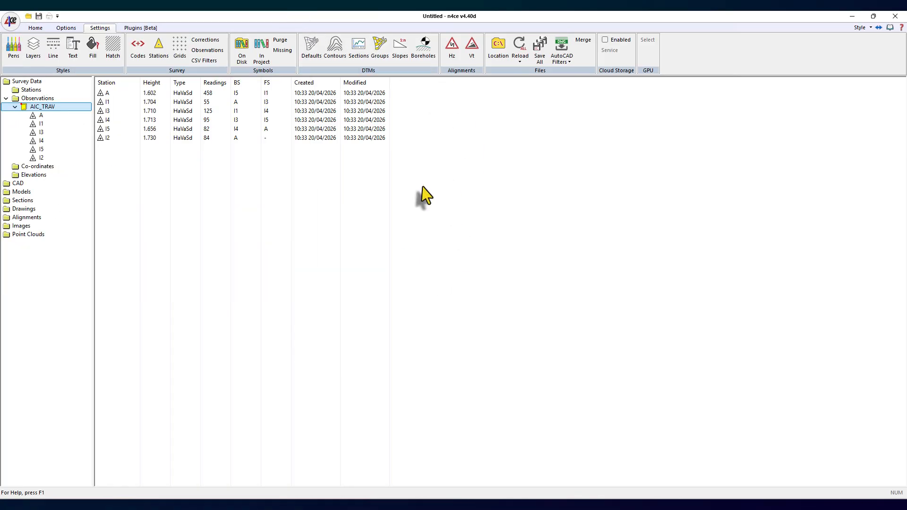
- Open station A's observations and examine the reduced easting, northing and height columns
left_click(41, 116)
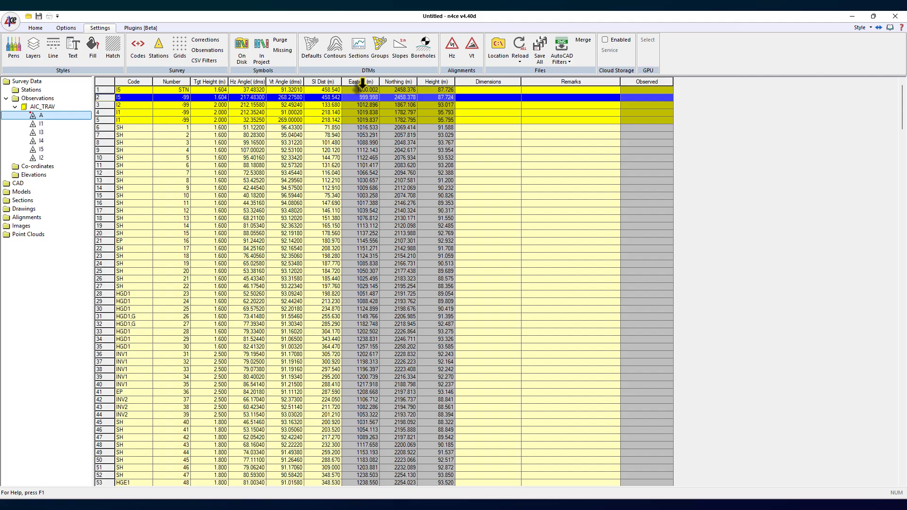
left_click_drag(363, 83, 415, 83)
left_click(366, 194)
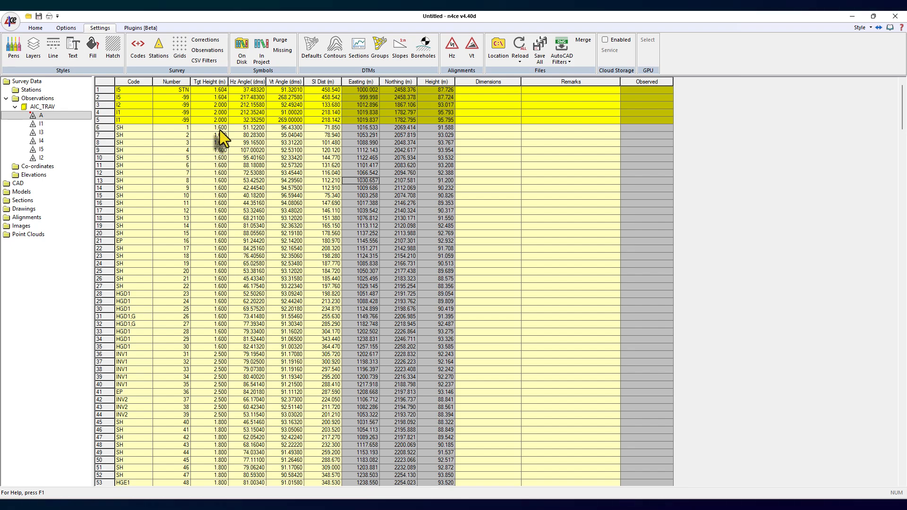
- Try setting the target height of station A's readings 1 to 31 to 2.000, and undo the change
left_click_drag(219, 129, 223, 313)
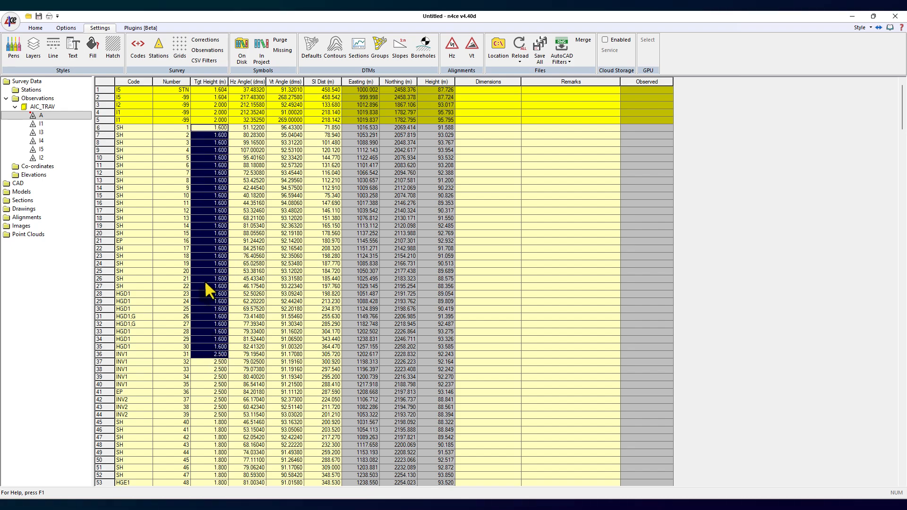
right_click(214, 257)
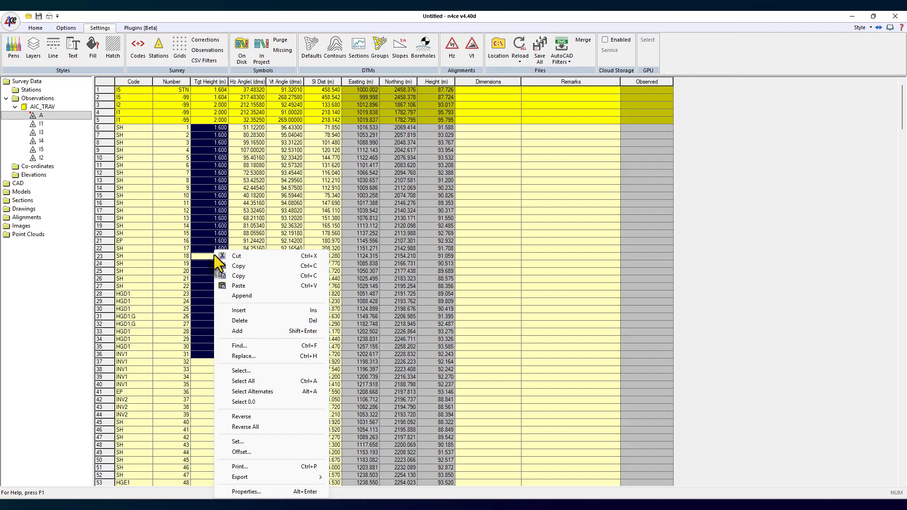
left_click(248, 440)
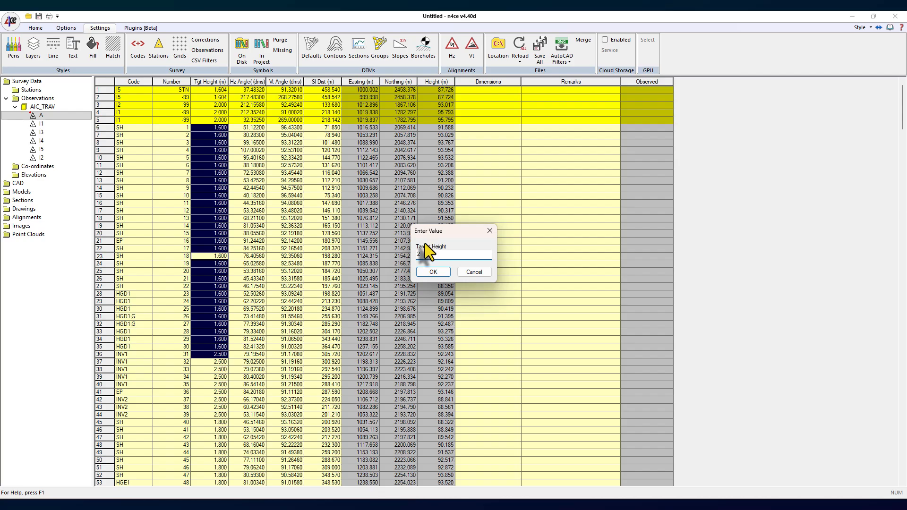
left_click(436, 274)
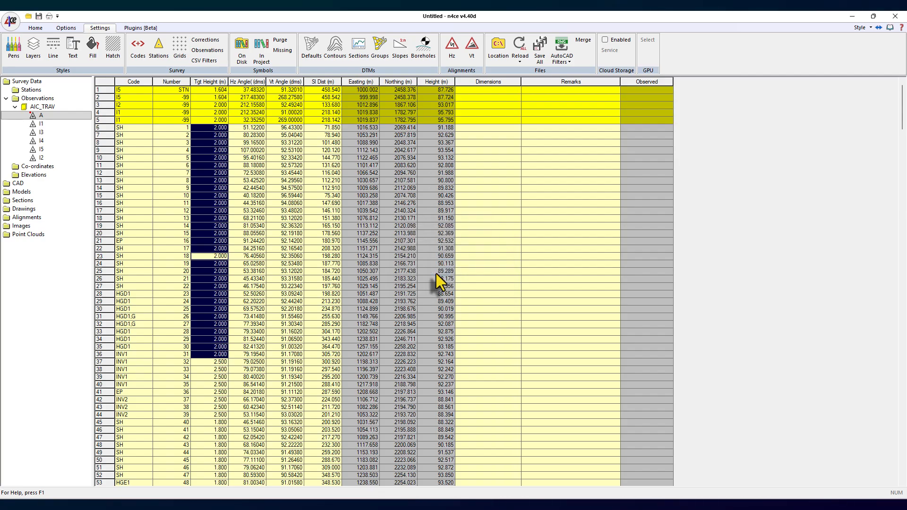
key("ctrl+z")
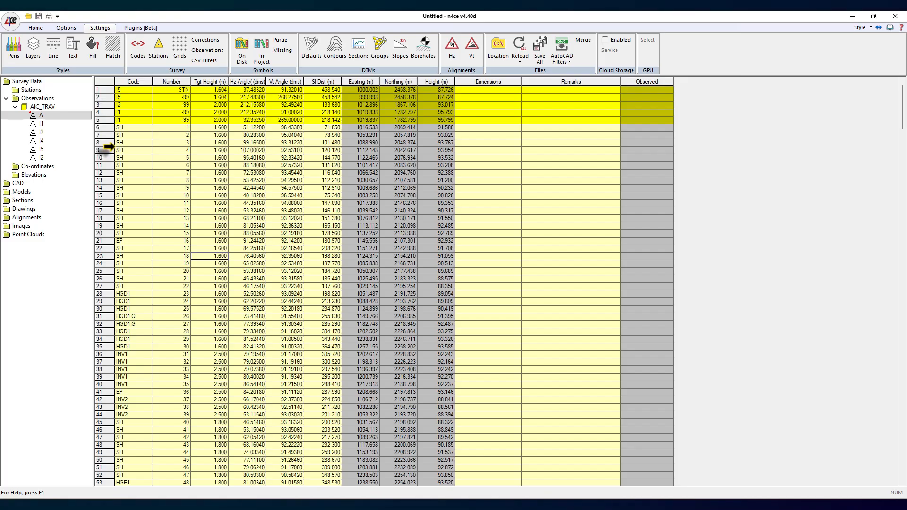
- Plot station A's set-up, view it at scale 1:5000 and again at 1:500, and close the plot
double_click(36, 116)
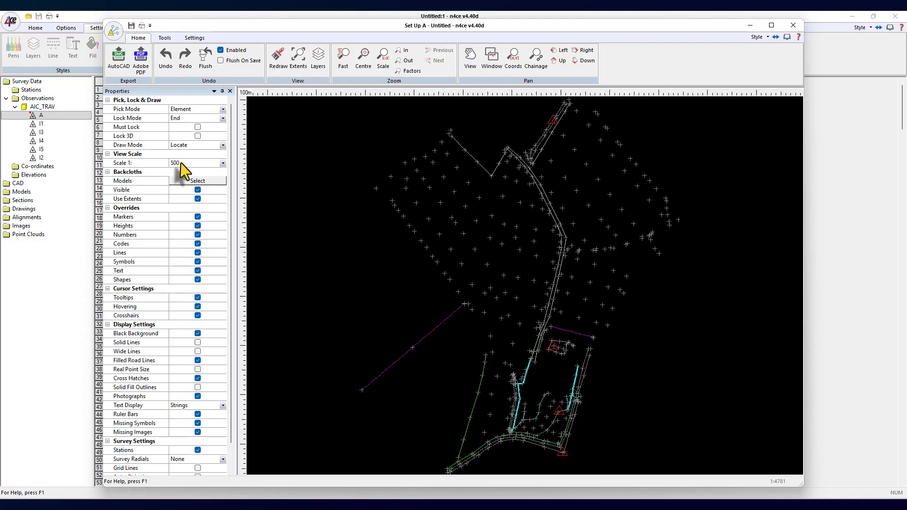
left_click(223, 163)
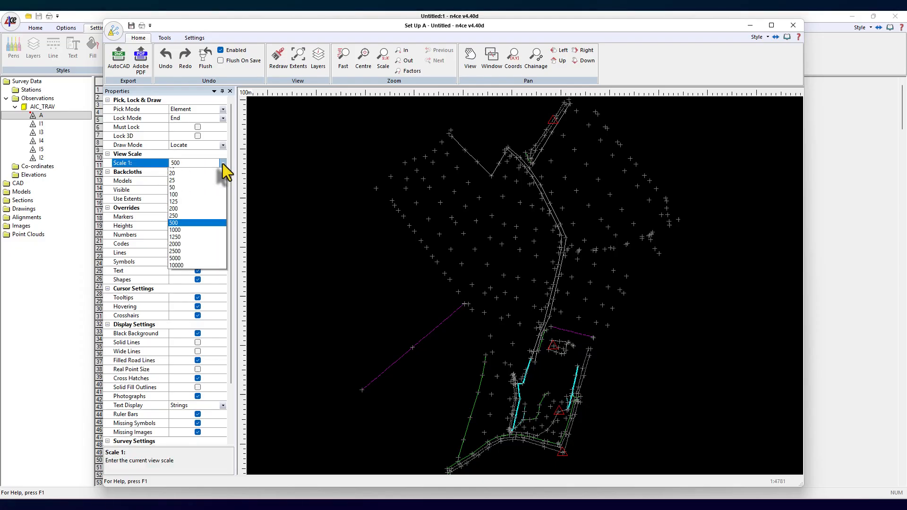
left_click(194, 267)
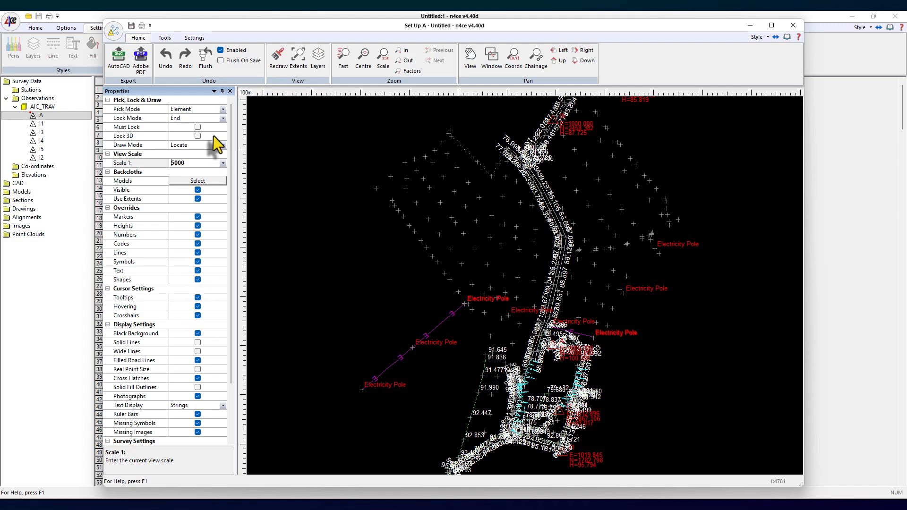
left_click(223, 162)
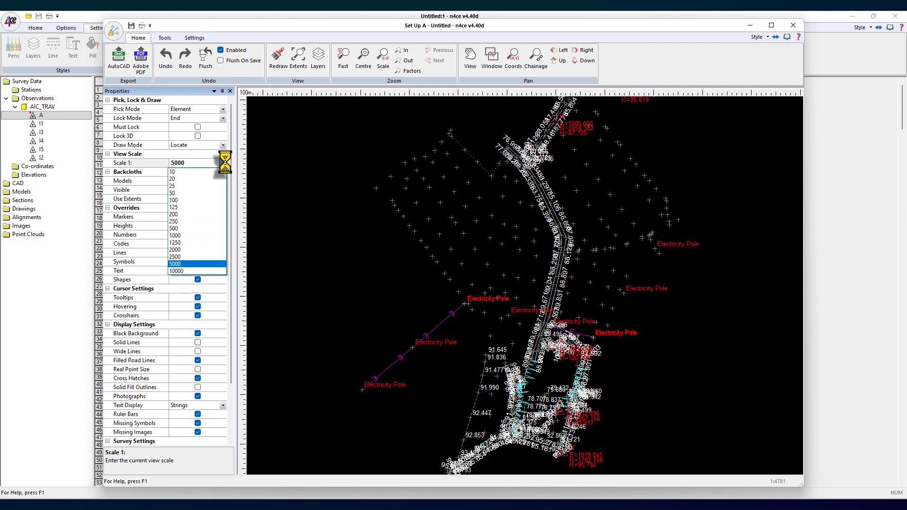
left_click(178, 231)
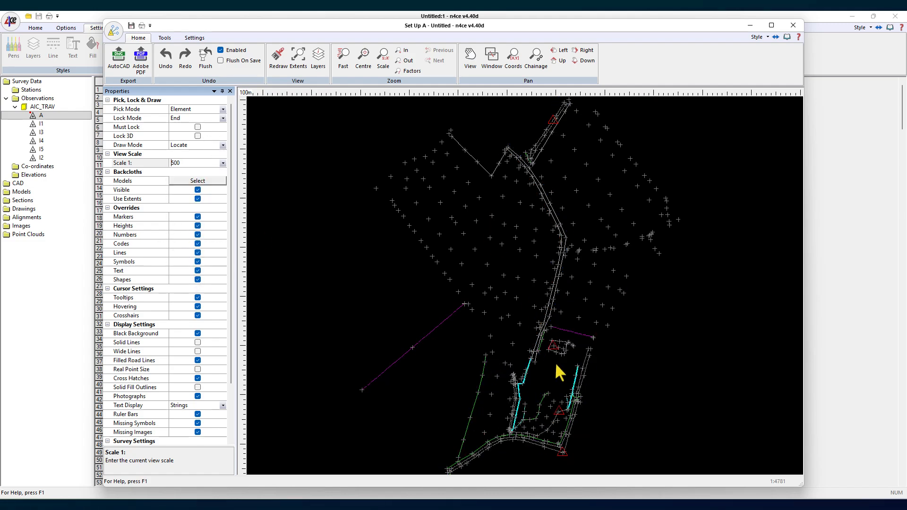
left_click(799, 25)
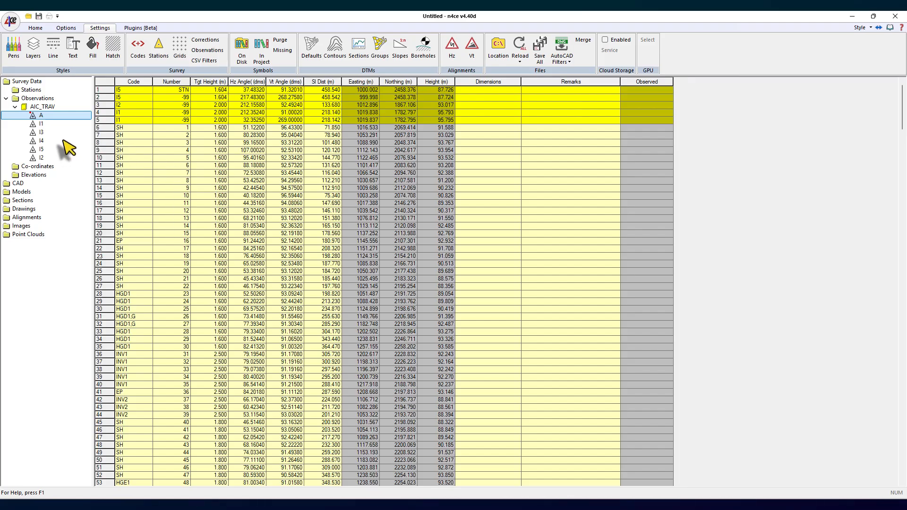
- Plot the set-ups of stations A, I3 and I4 together, look at the combined detail and close the plot
left_click(43, 107)
left_click(106, 94)
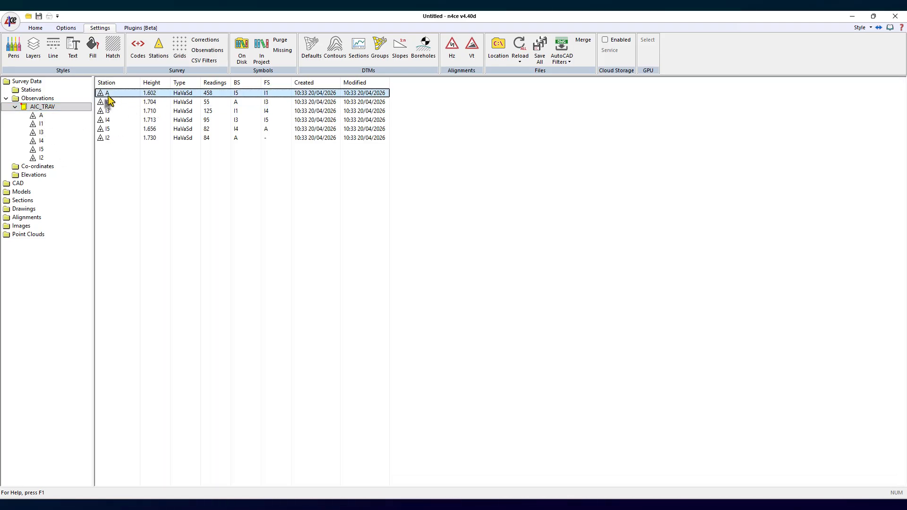
left_click(106, 112, "ctrl")
left_click(105, 120, "ctrl")
left_click(35, 27)
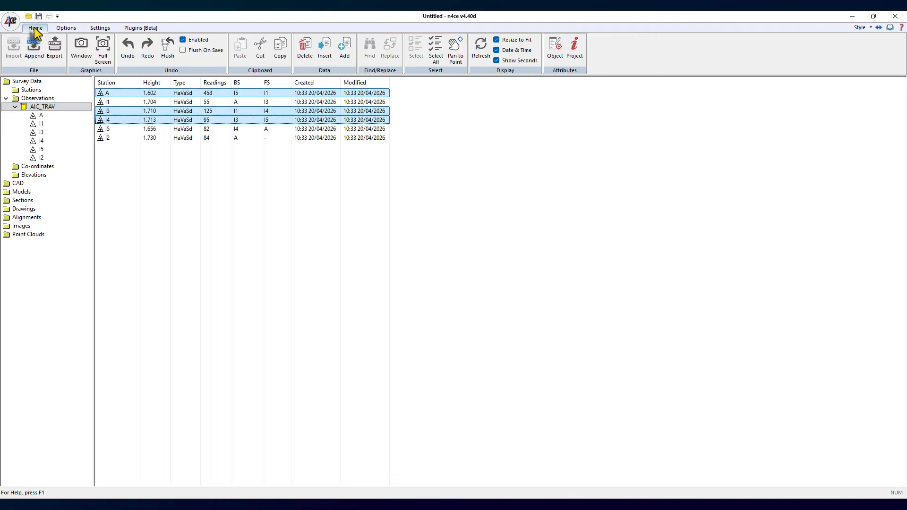
left_click(106, 56)
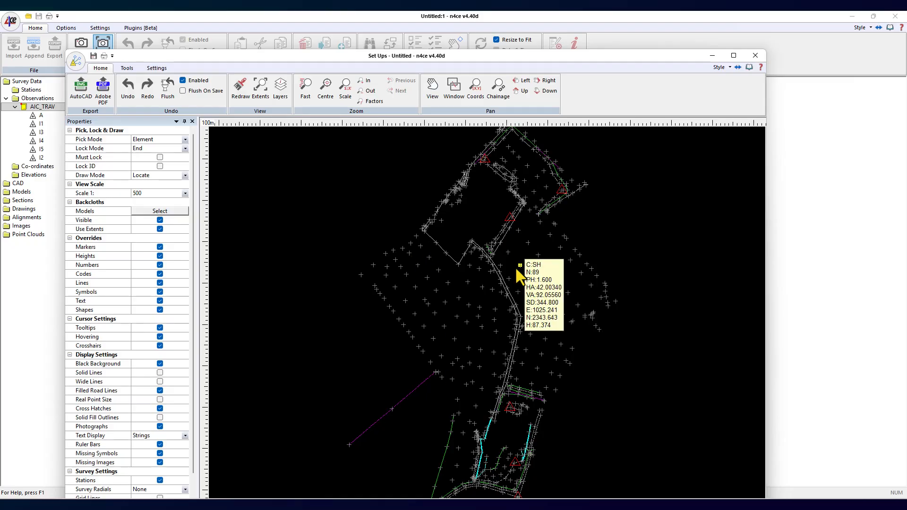
left_click(756, 55)
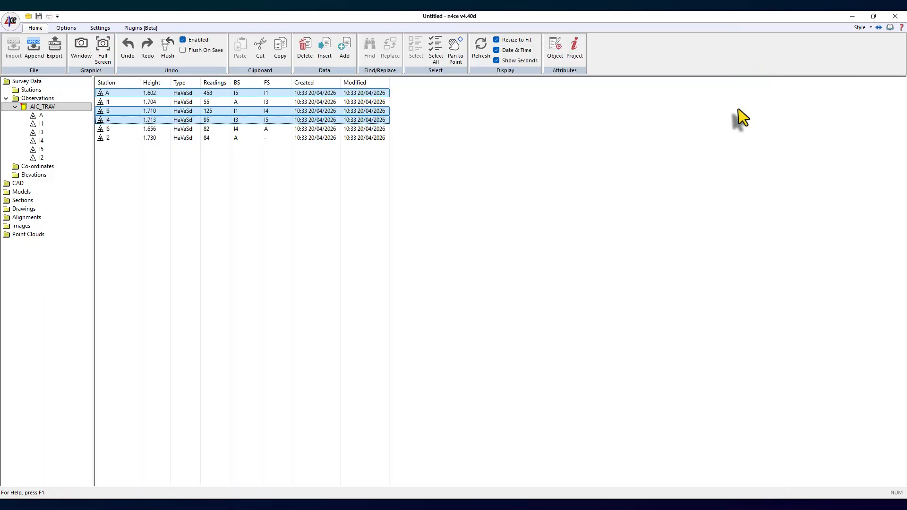
- Plot the whole AIC_TRAV survey in a maximised window, and toggle its point markers and feature lines off and on
double_click(31, 107)
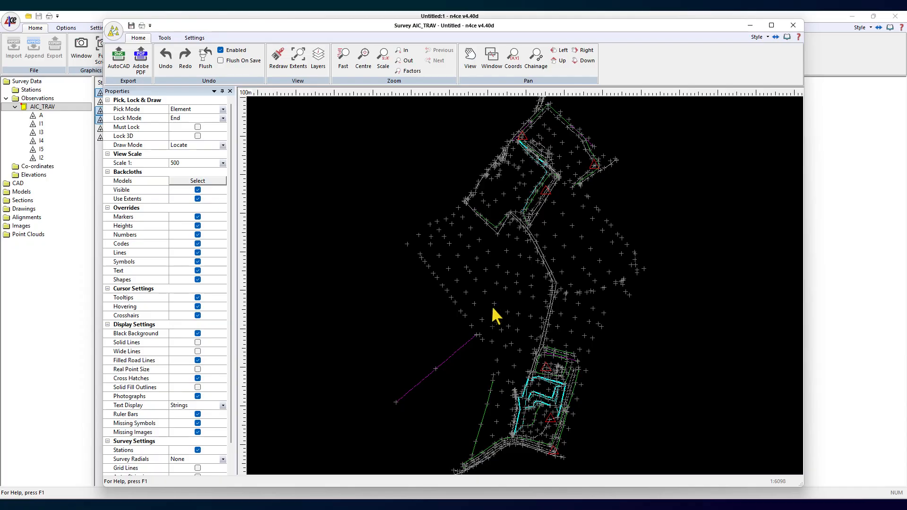
left_click(772, 26)
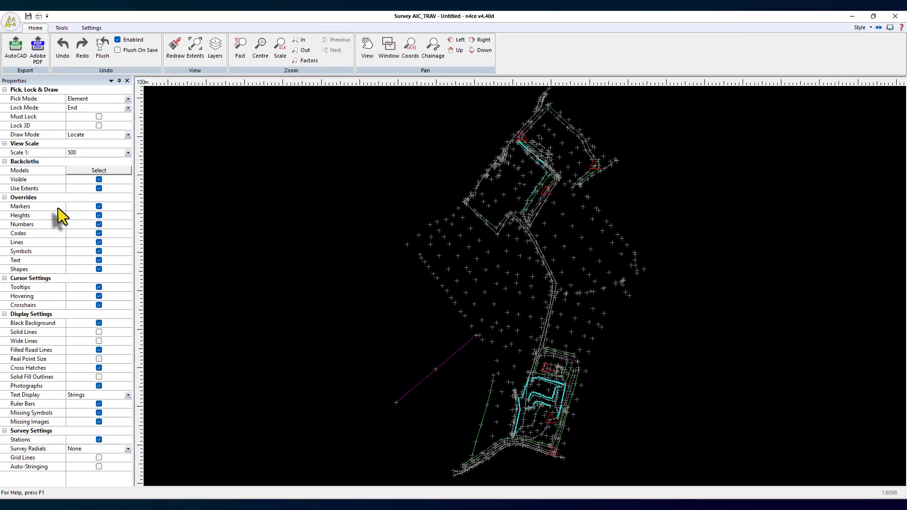
left_click(98, 207)
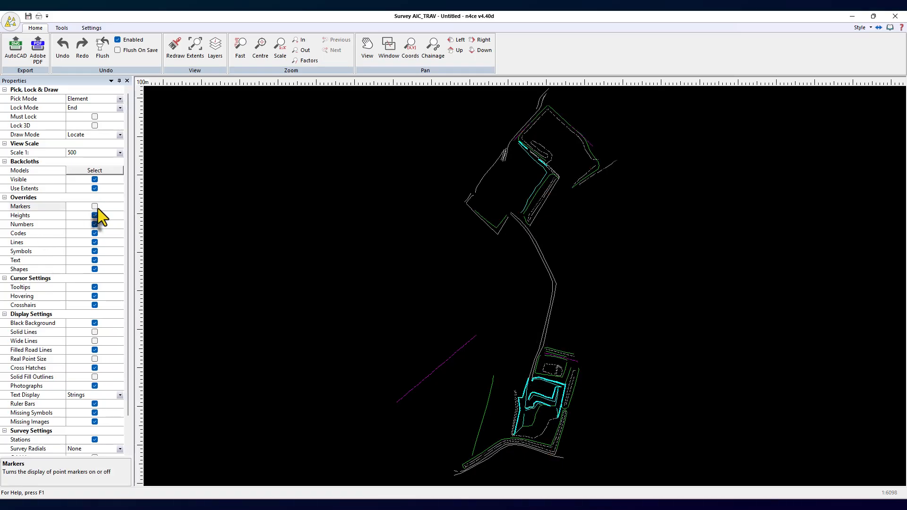
left_click(98, 208)
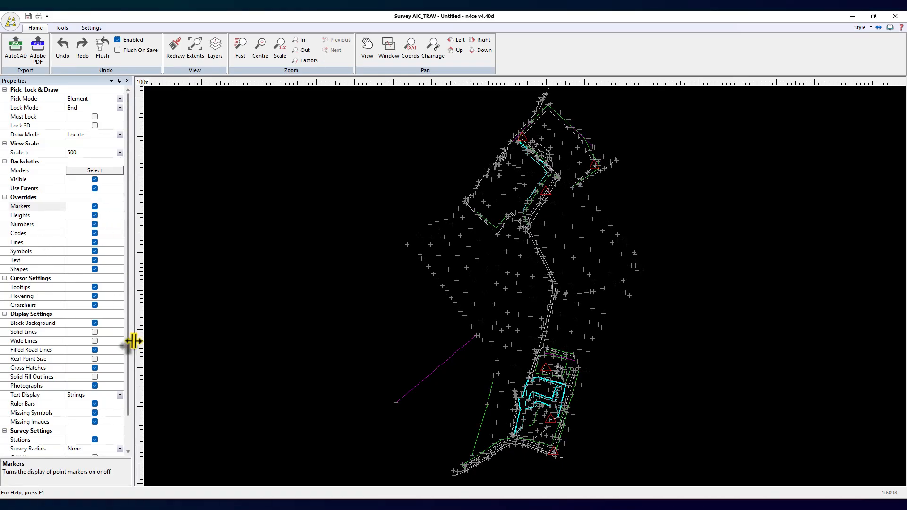
left_click(95, 242)
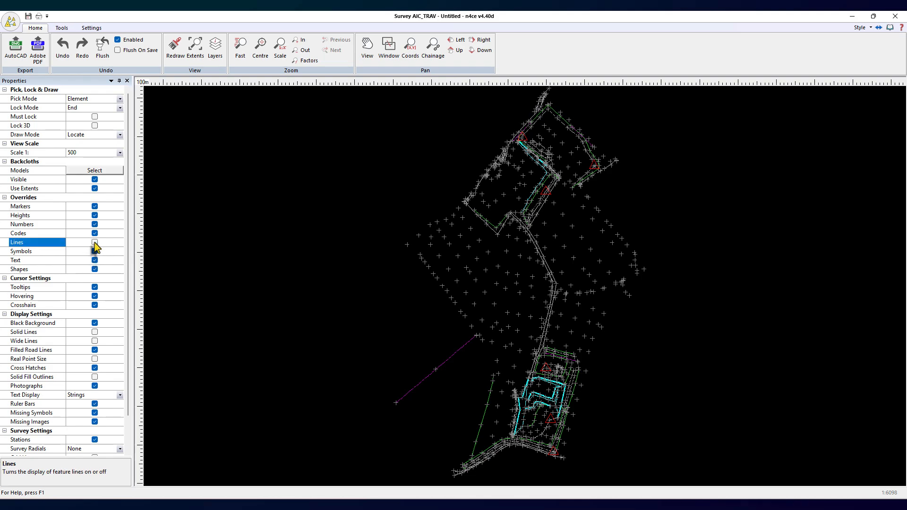
left_click(95, 243)
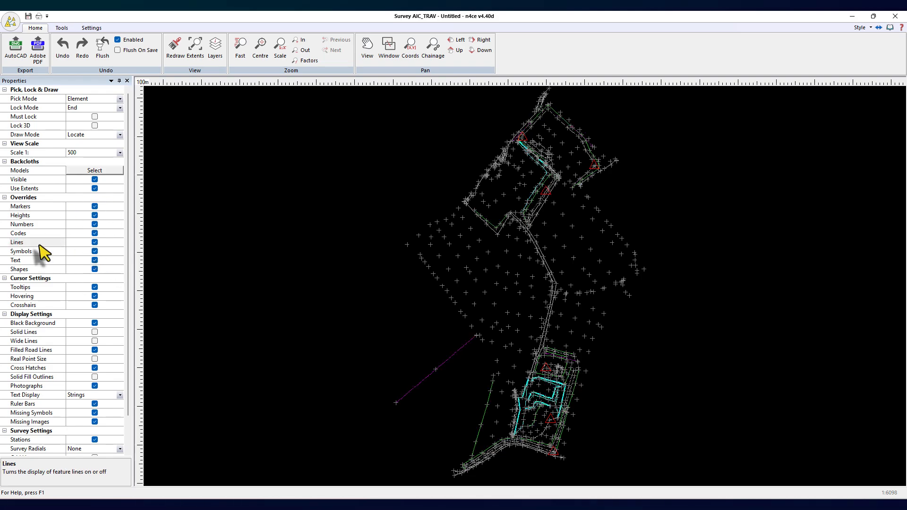
- Review the pick mode and lock mode options, and switch the black background off and back on
left_click(119, 99)
left_click(119, 99)
left_click(119, 107)
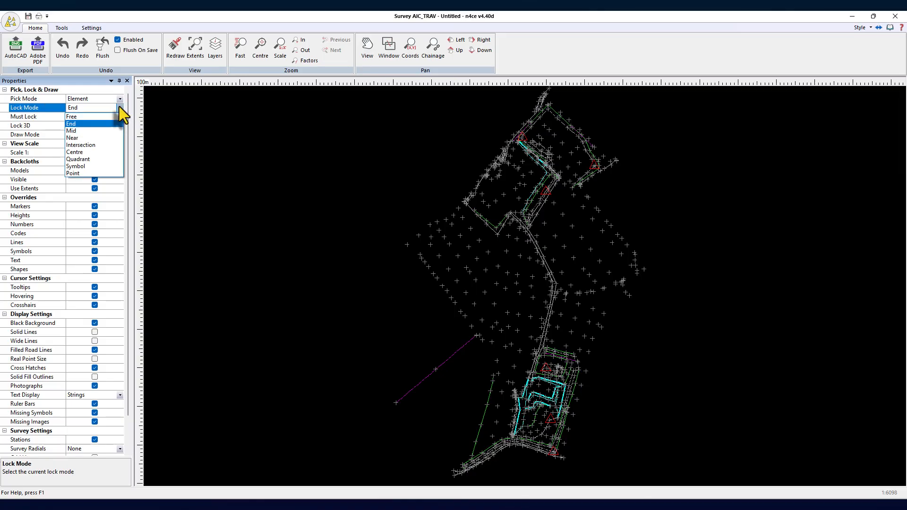
left_click(119, 107)
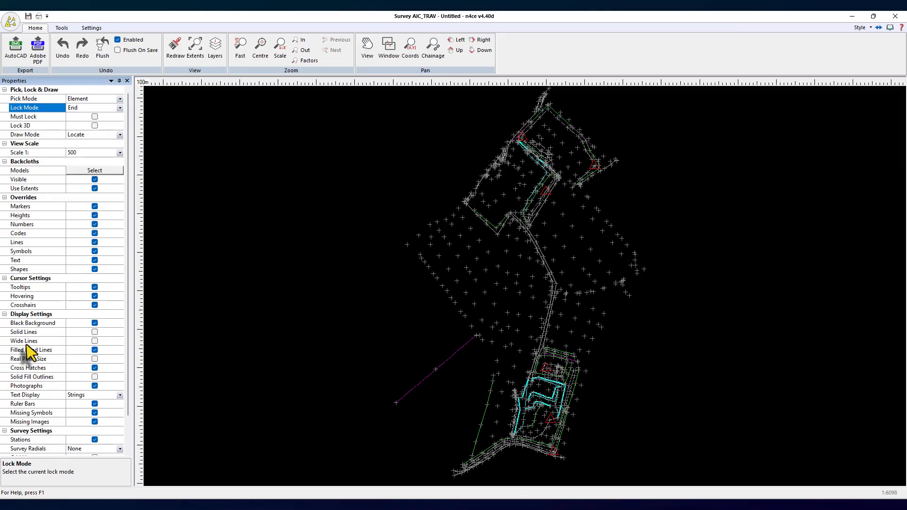
left_click(95, 323)
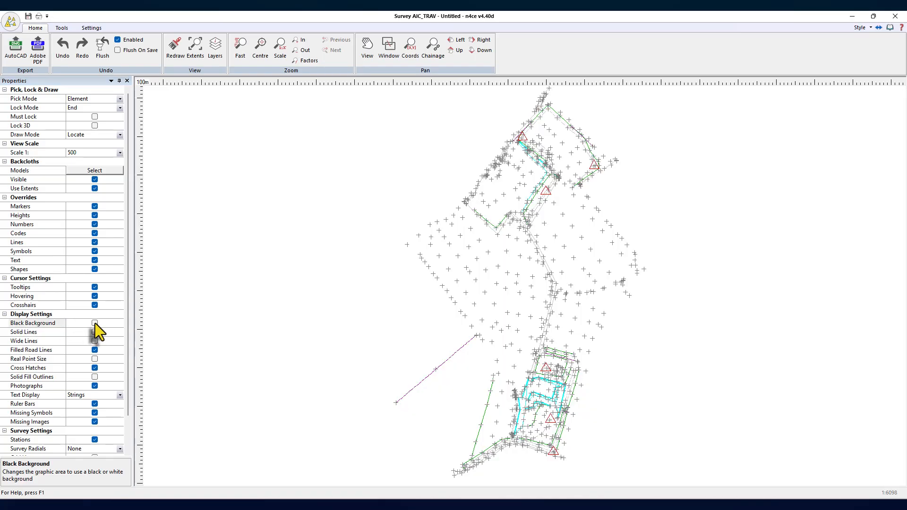
left_click(95, 323)
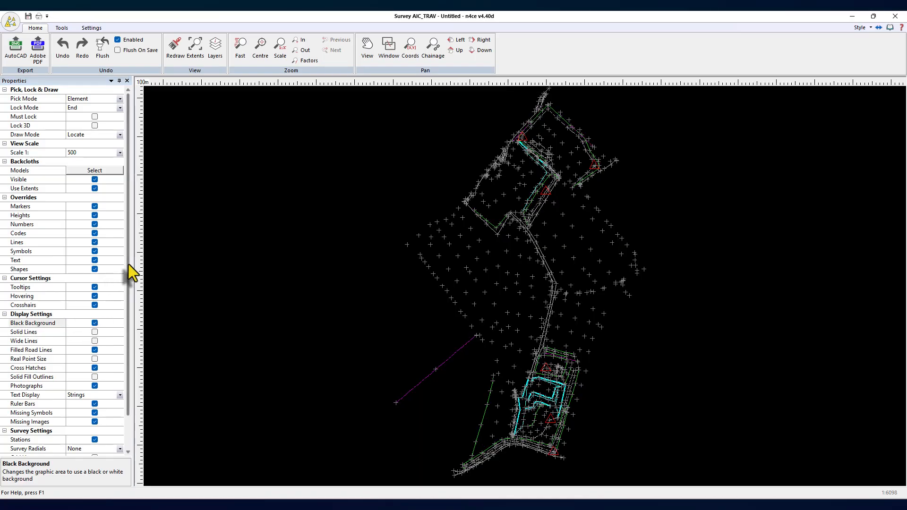
- Display the survey radials for Control, switch them to Detail, and examine the rays around the northern stations
scroll(132, 274, "down", 2)
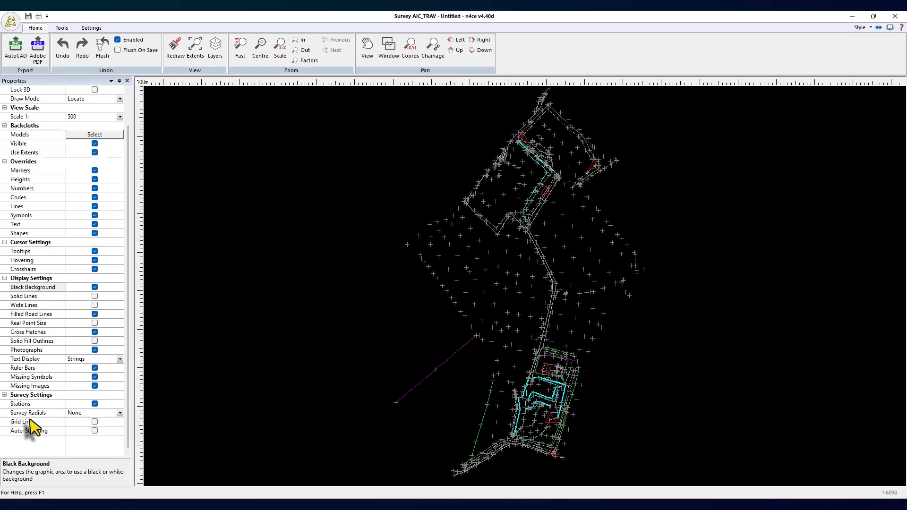
left_click(120, 414)
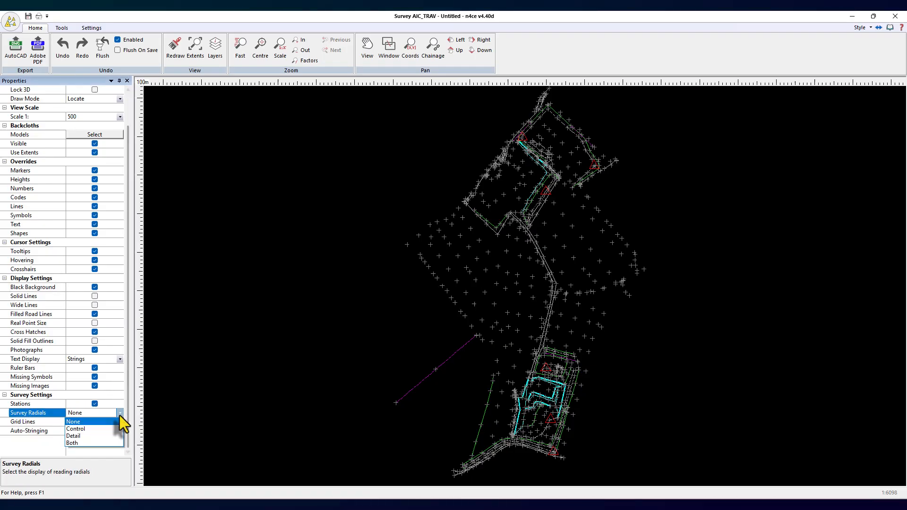
left_click(95, 428)
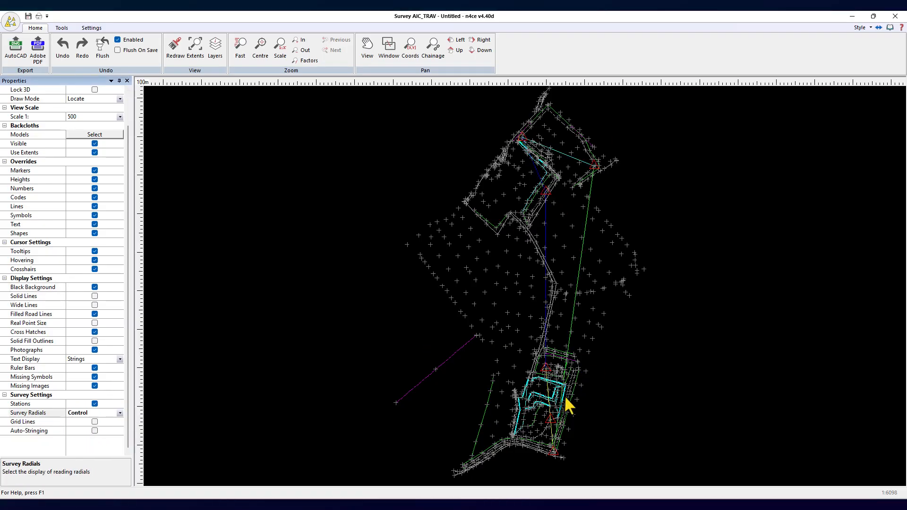
left_click(120, 413)
left_click(103, 438)
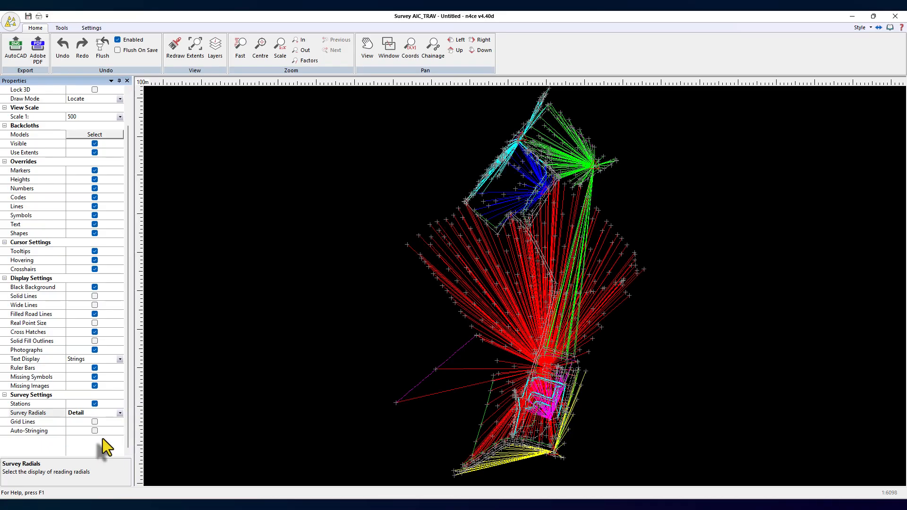
scroll(586, 121, "up", 5)
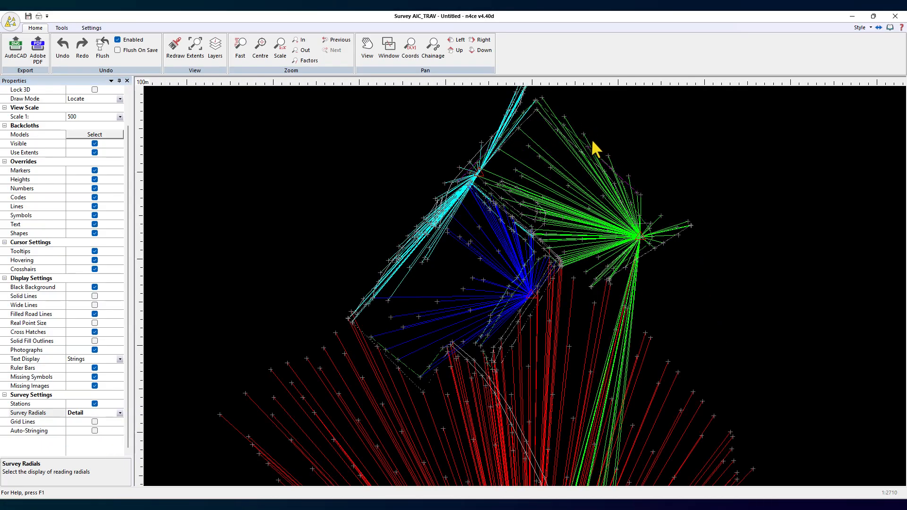
scroll(638, 229, "down", 3)
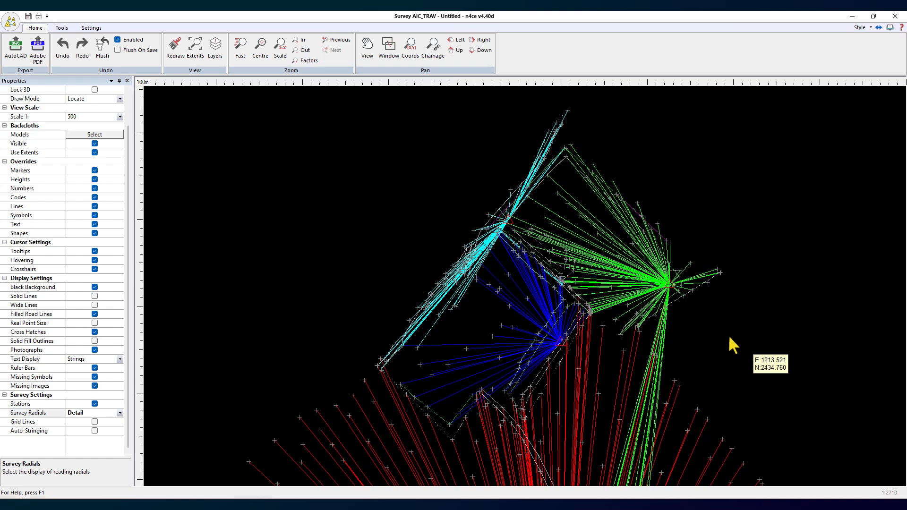
- Look over the southern detail rays of the AIC_TRAV plot, change the survey radials display and close the plot
middle_click_drag(756, 335, 719, 198)
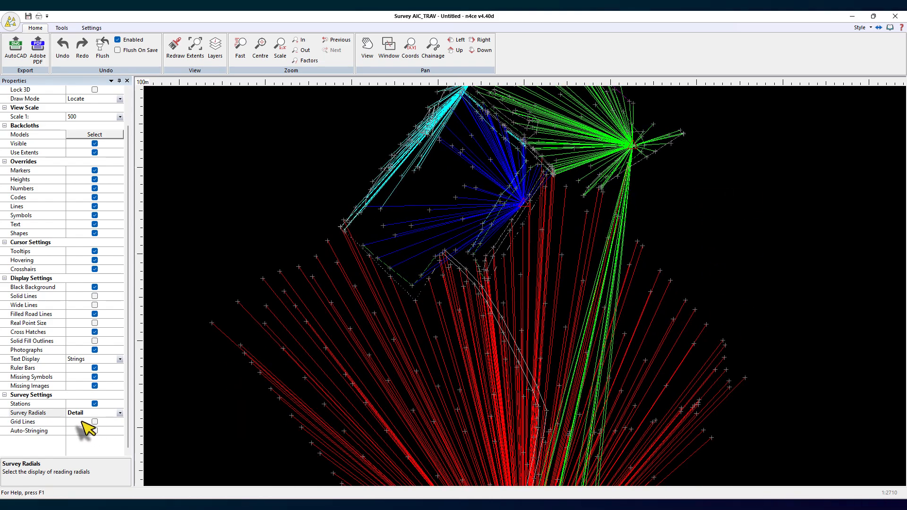
left_click(120, 413)
left_click(86, 423)
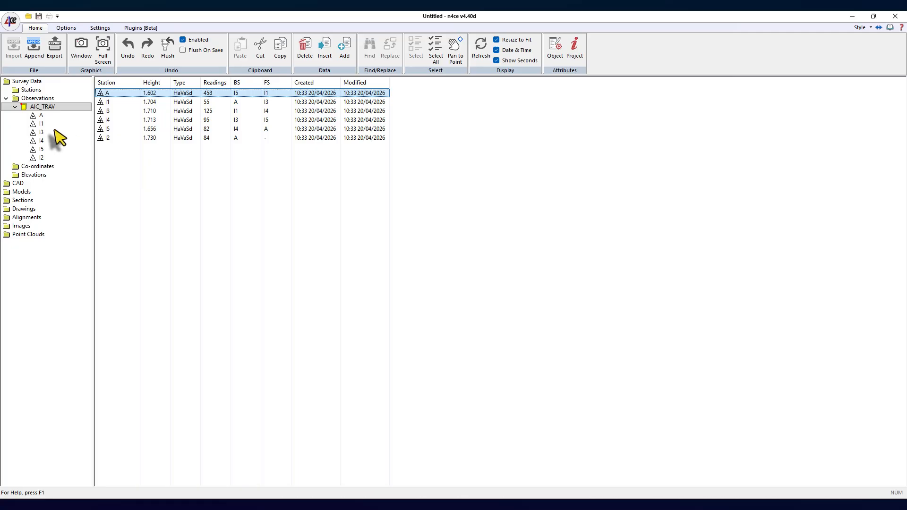
- Look at station A's reduced observations and copy the whole Stations table
left_click(39, 115)
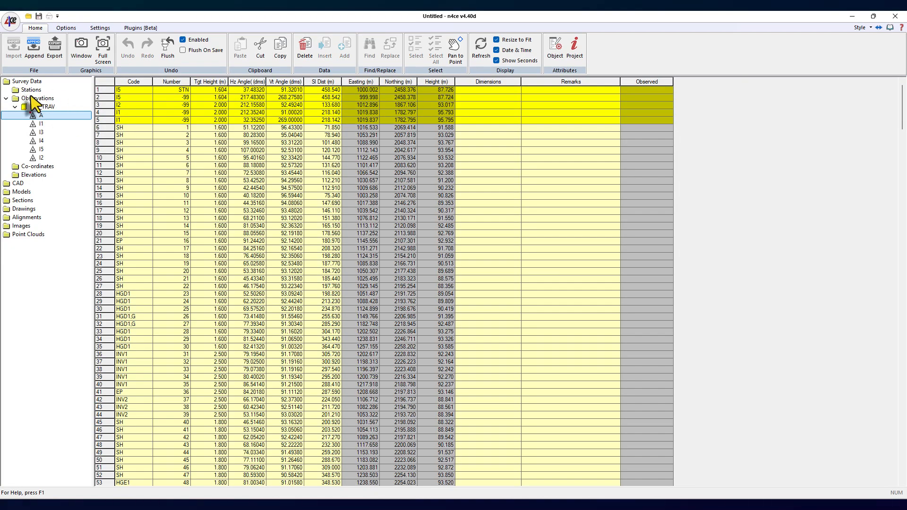
left_click(30, 90)
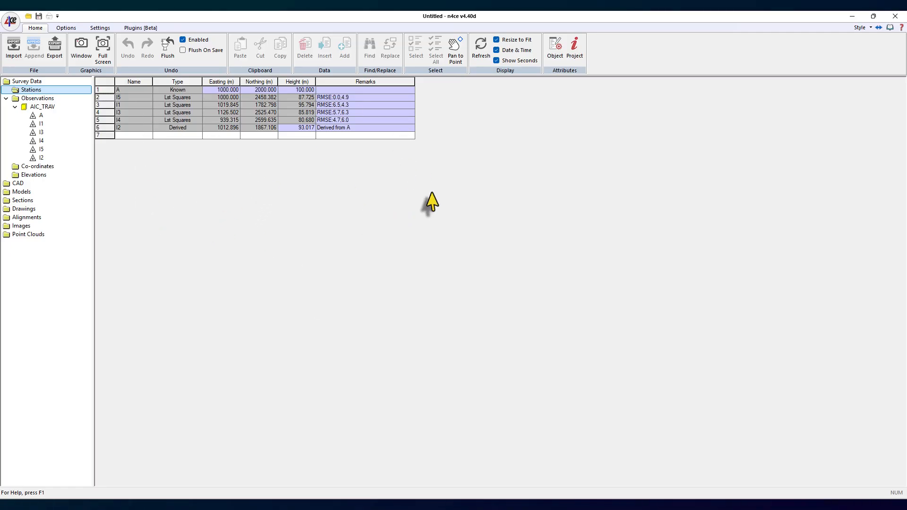
left_click(107, 81)
right_click(152, 106)
left_click(126, 251)
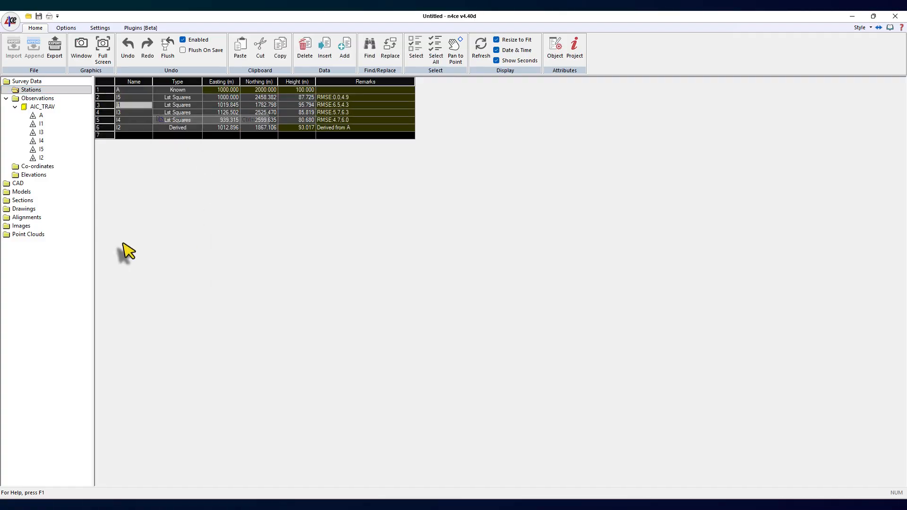
- Create a new model named OS Stns, keeping the default settings
right_click(19, 192)
left_click(100, 198)
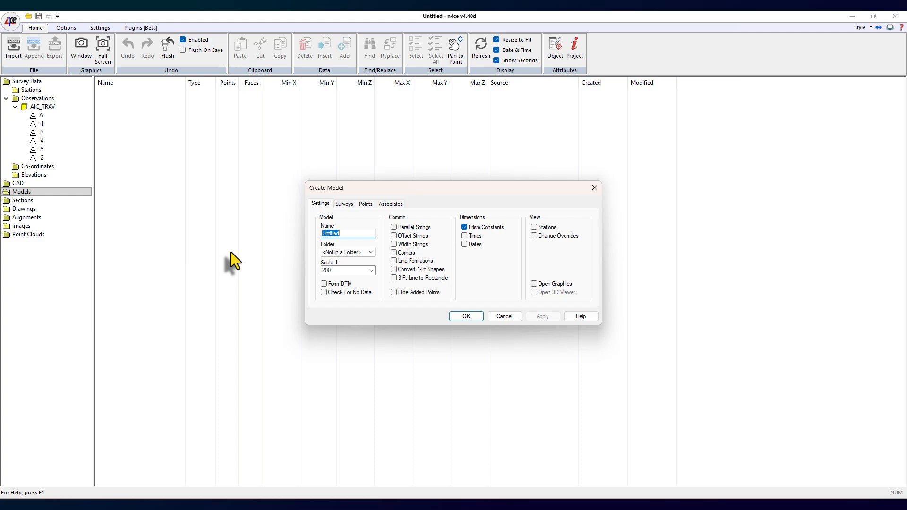
type("Te")
key("BackSpace")
key("BackSpace")
type("OS Stns")
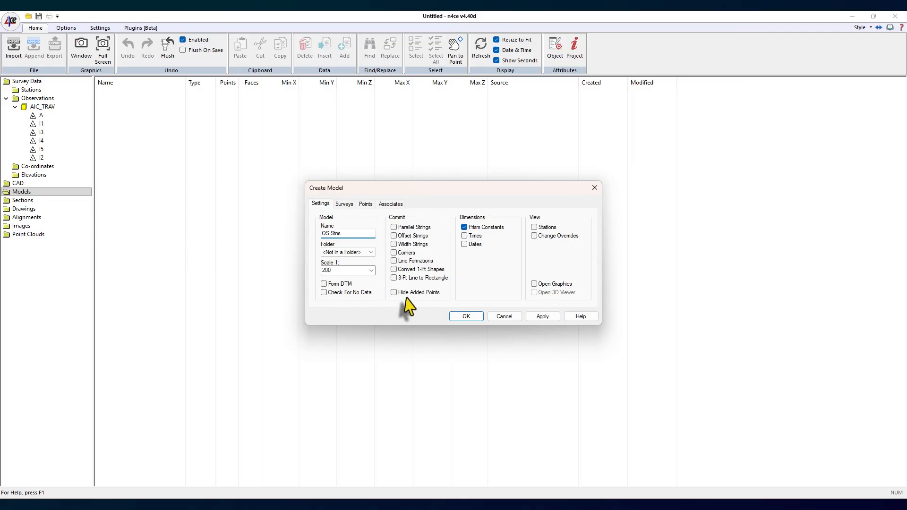
left_click(466, 317)
- Paste the copied stations into the empty point table of the OS Stns model
left_click(110, 91)
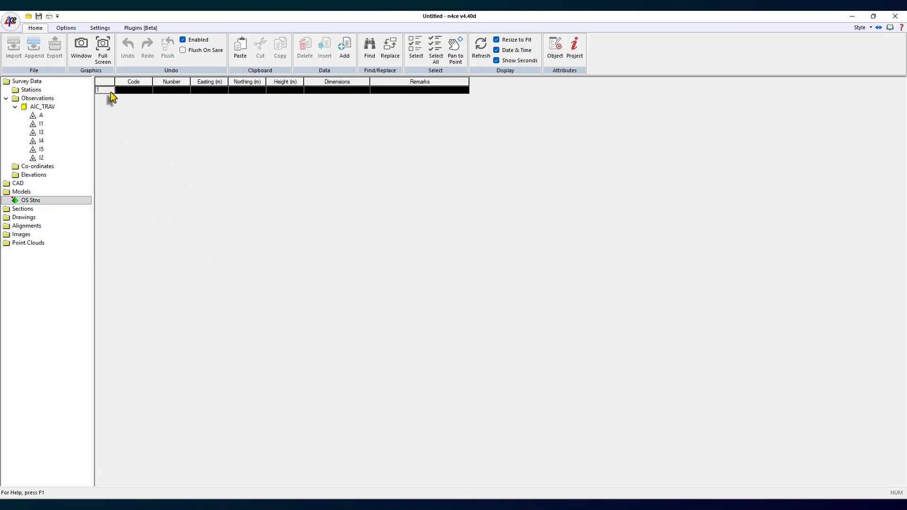
right_click(100, 93)
left_click(126, 118)
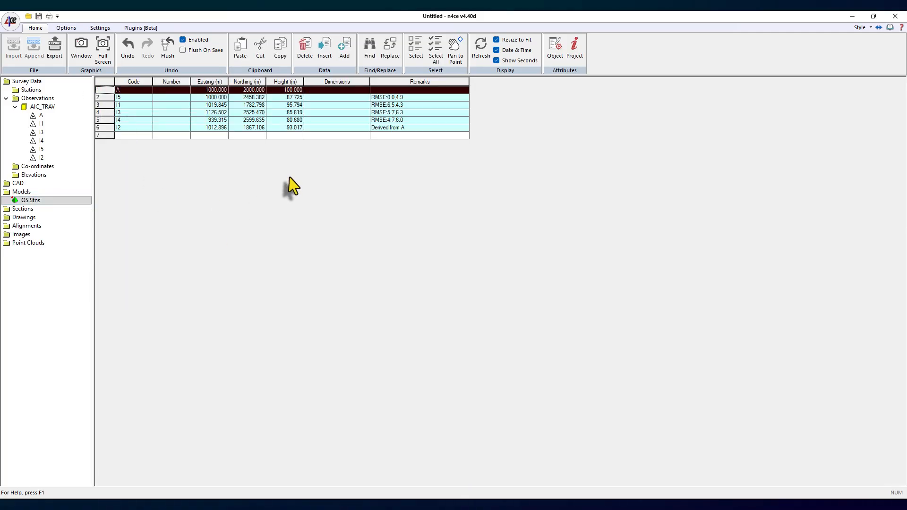
- Offset all eastings in the OS Stns model by 320000
left_click(209, 81)
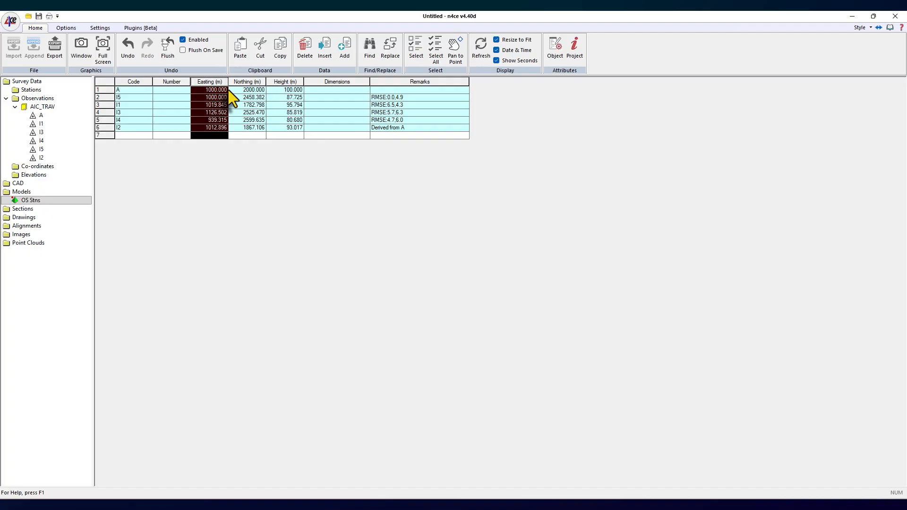
right_click(229, 90)
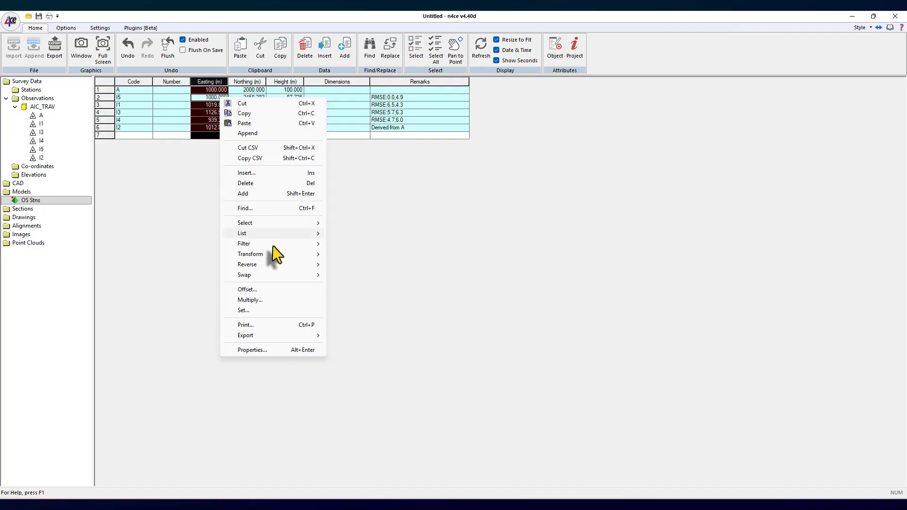
left_click(255, 290)
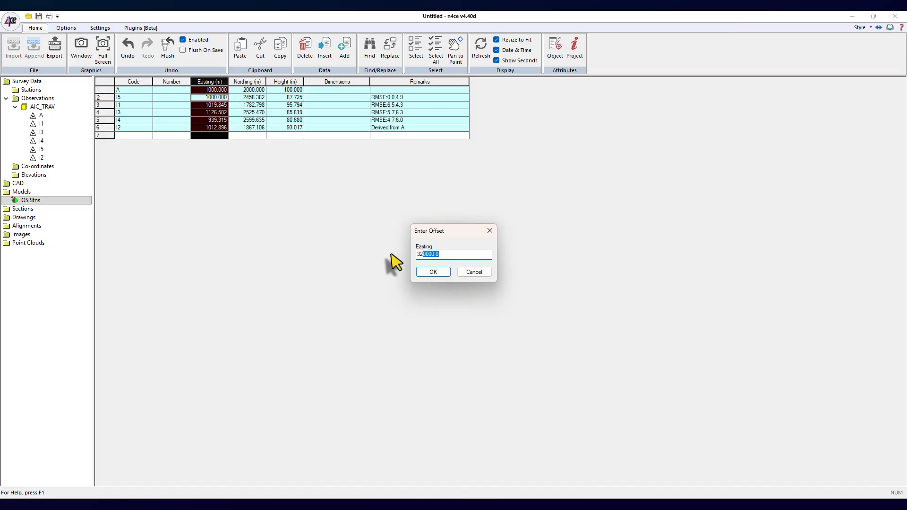
left_click(431, 273)
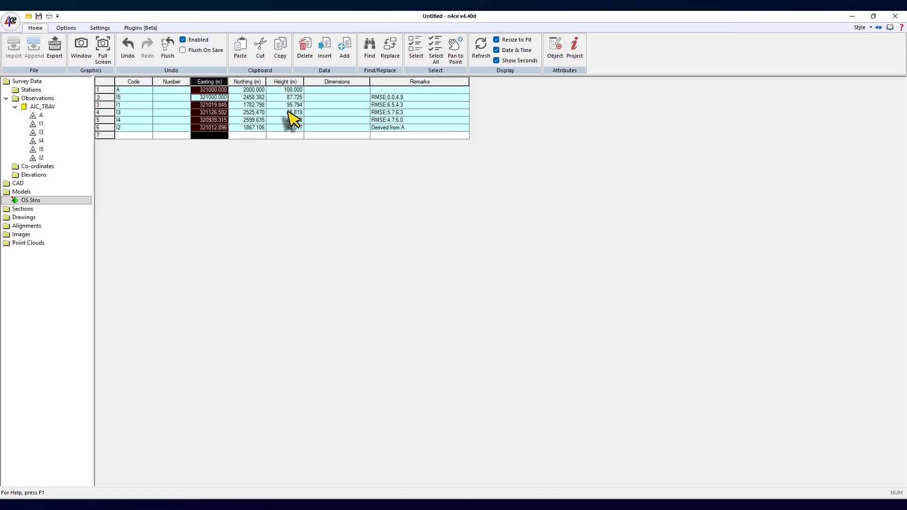
- Offset all northings in the OS Stns model by 450000
left_click(246, 81)
right_click(238, 99)
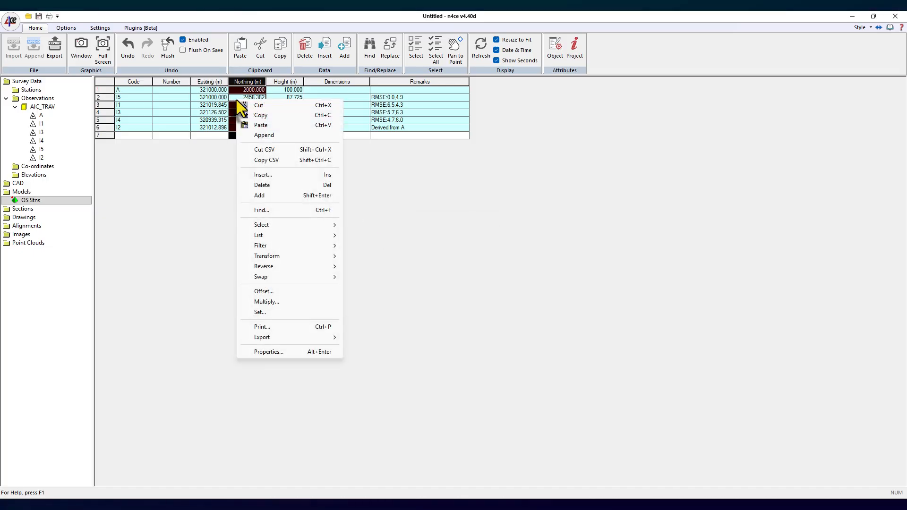
left_click(282, 292)
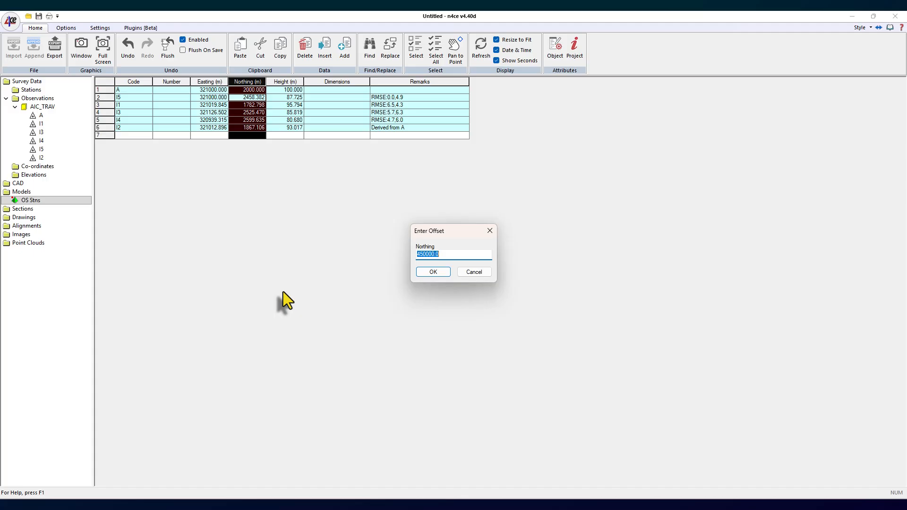
left_click(430, 273)
- Offset all heights in the OS Stns model by -45.5
left_click(285, 81)
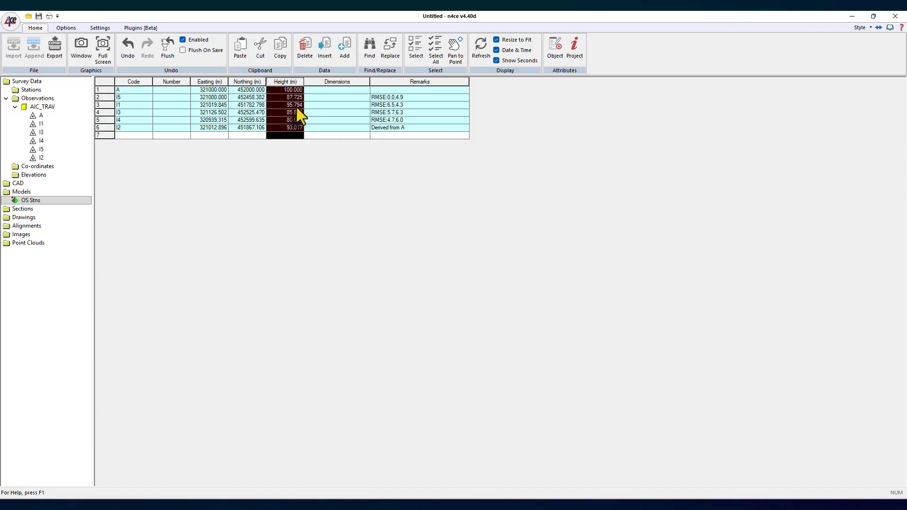
right_click(300, 110)
mouse_move(339, 294)
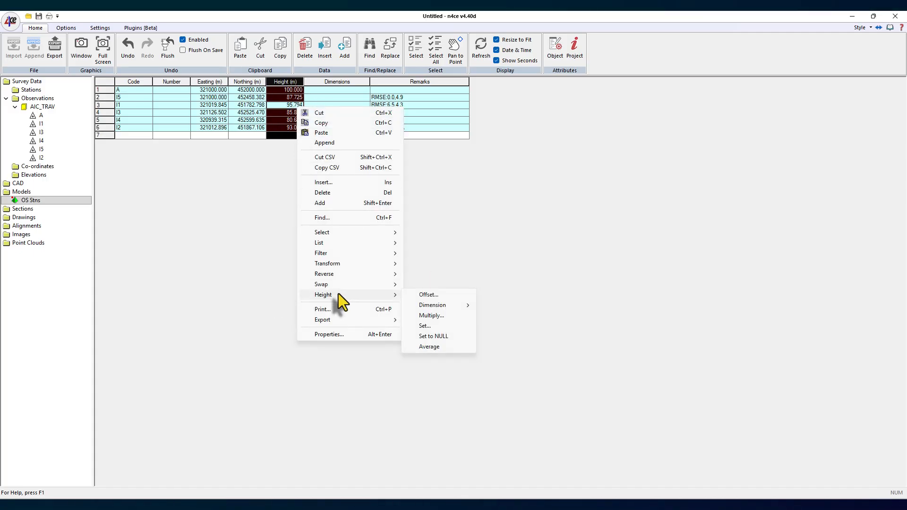
left_click(416, 295)
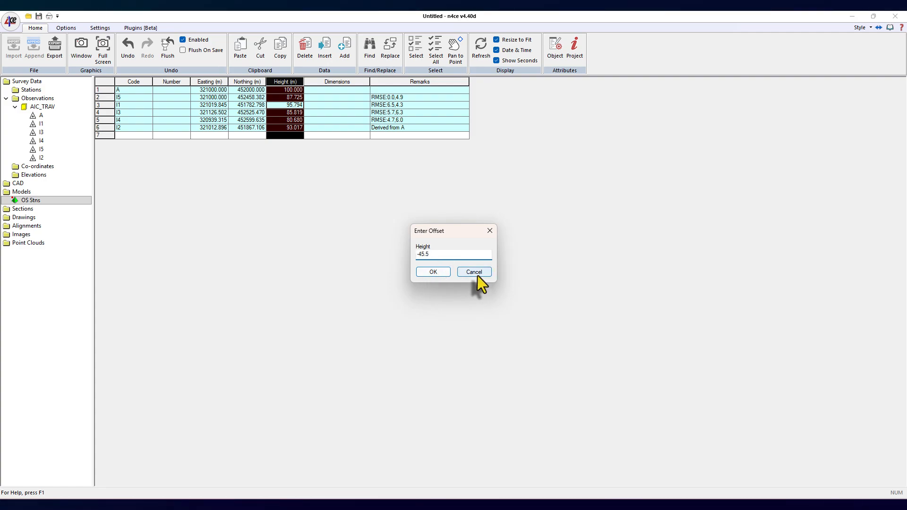
left_click(431, 273)
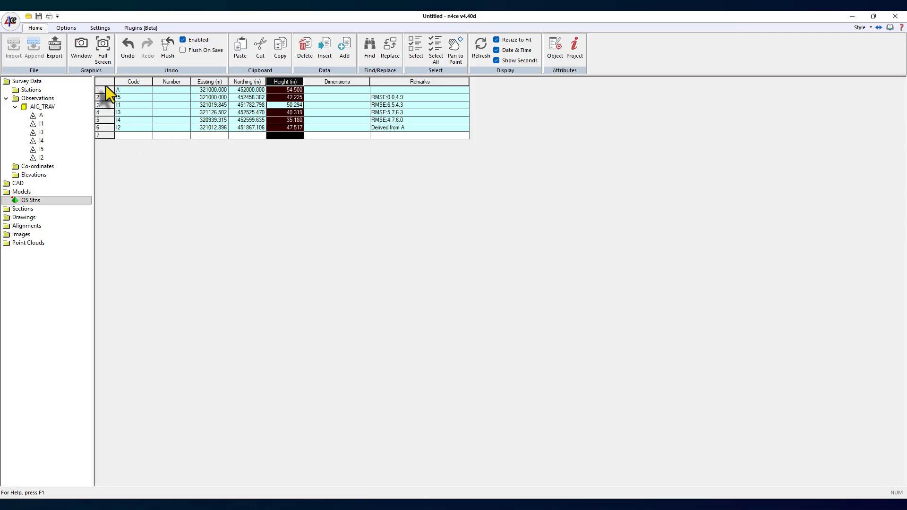
- Open the OS Stns model graphically in a maximised window and check the details of individual station points
double_click(15, 203)
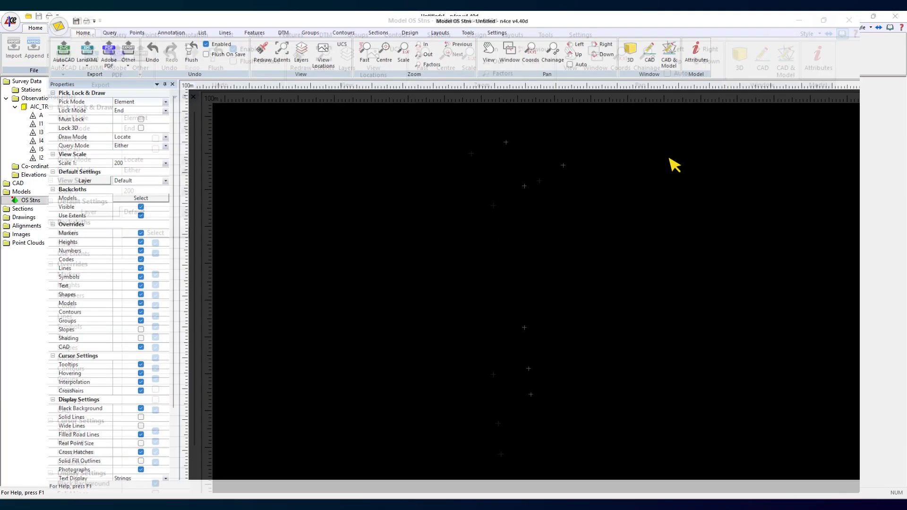
left_click(771, 25)
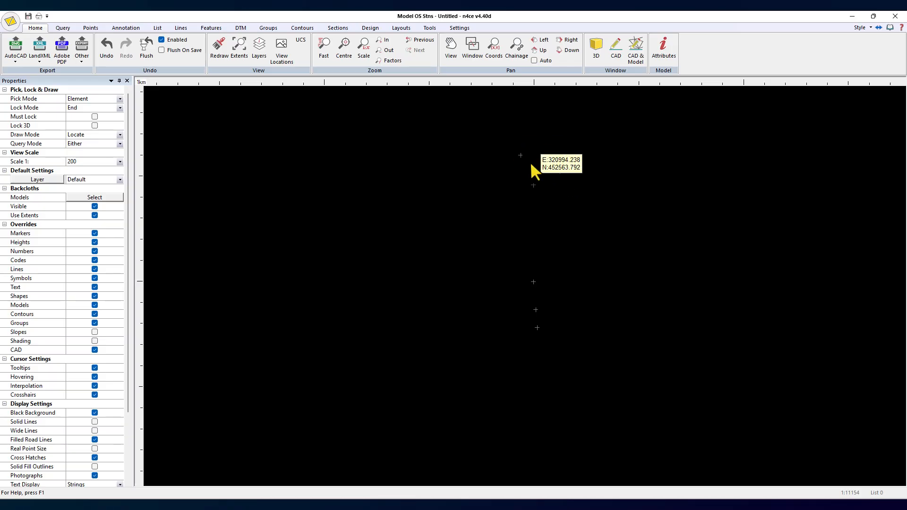
mouse_move(522, 156)
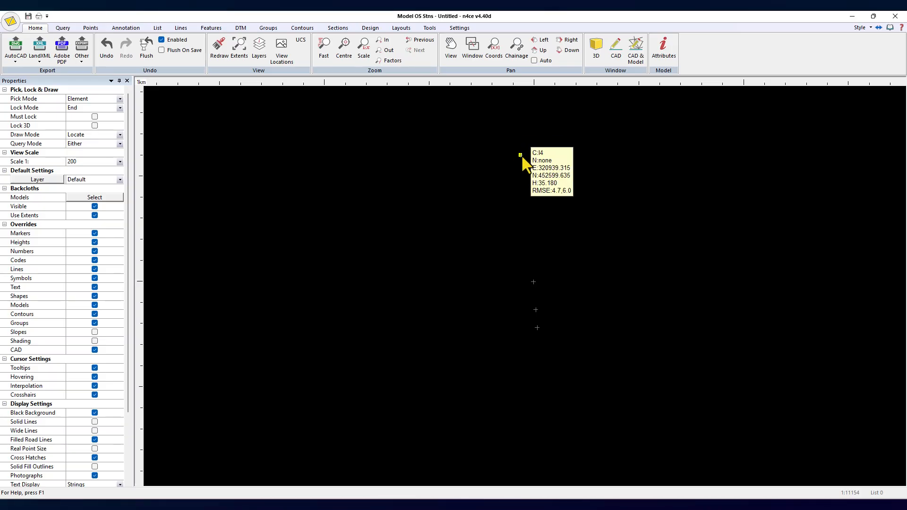
mouse_move(534, 283)
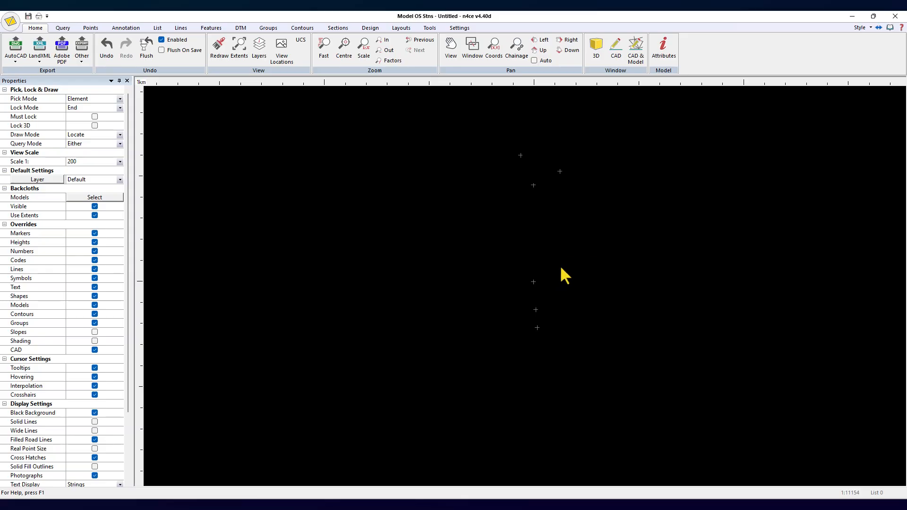
mouse_move(536, 310)
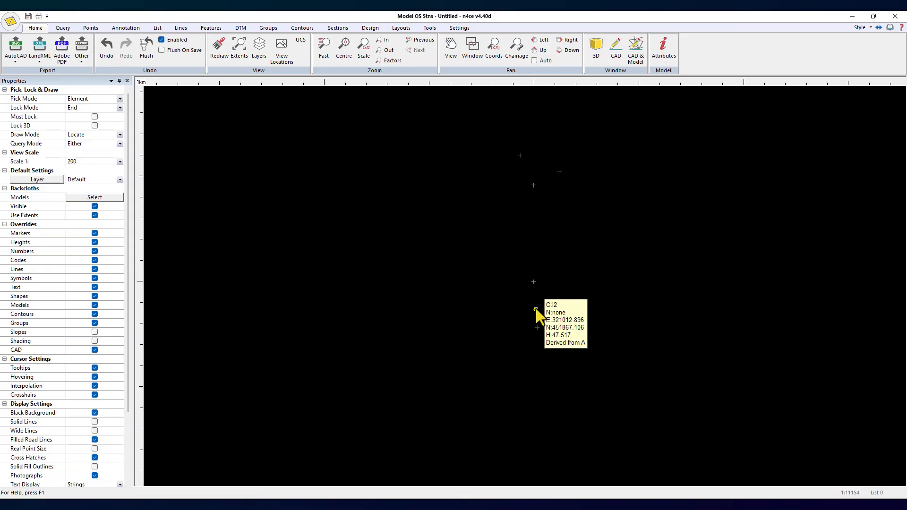
- Set the point marker pen of the Default survey code to Yellow
left_click(460, 28)
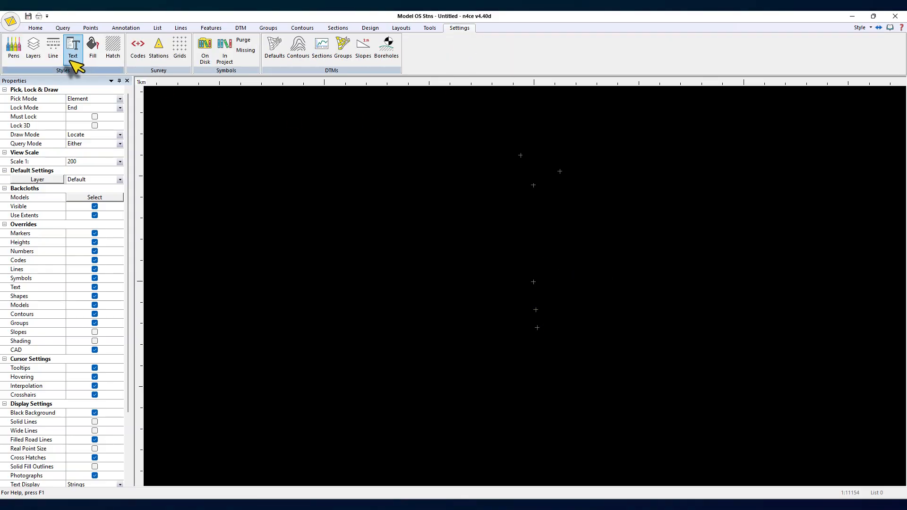
left_click(137, 49)
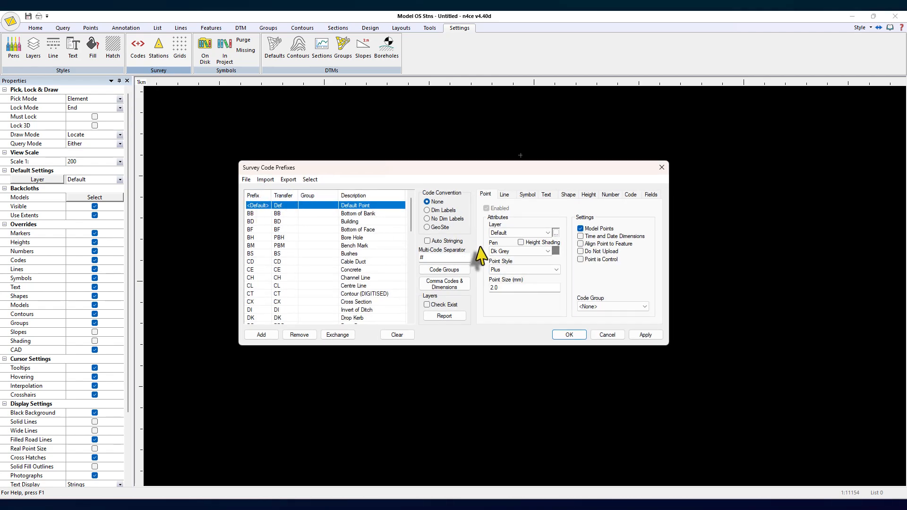
left_click(555, 250)
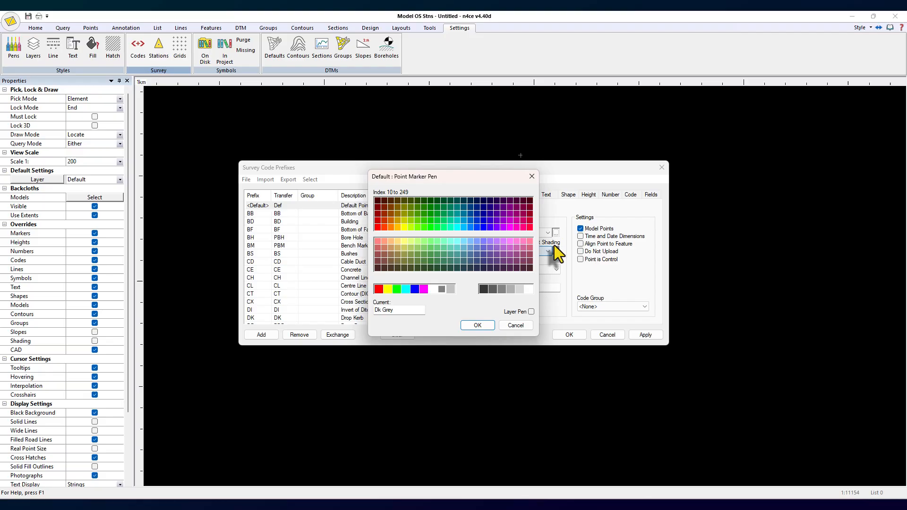
left_click(388, 289)
left_click(478, 325)
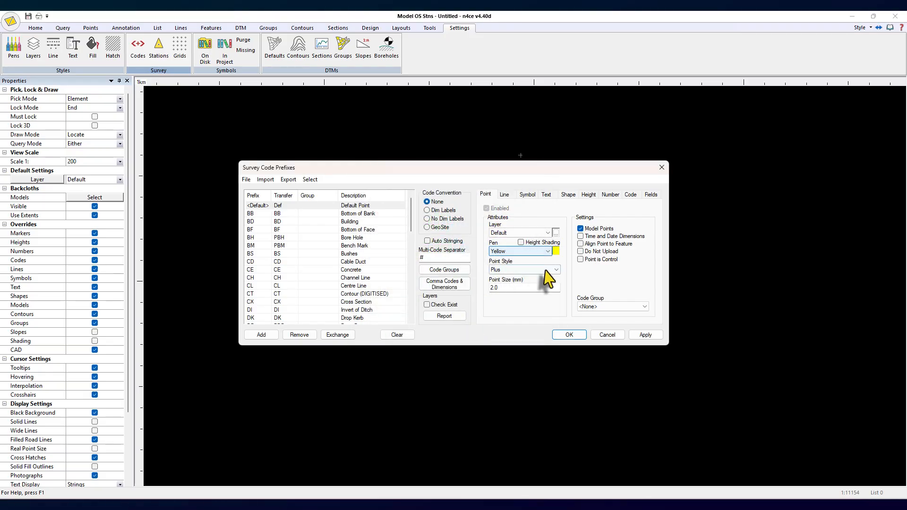
left_click(577, 334)
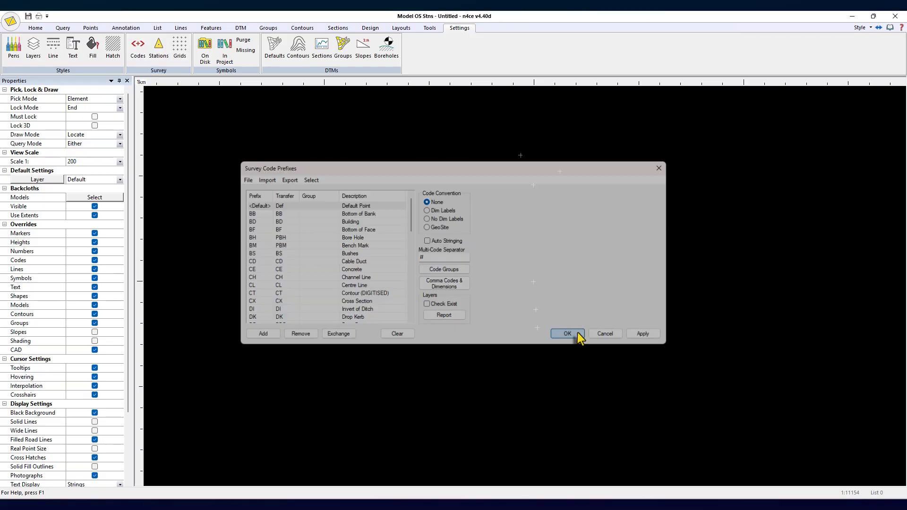
- Rotate all points in the OS Stns model by 135.4522 about station A, picking them with Rectangle mode
scroll(586, 188, "up", 1)
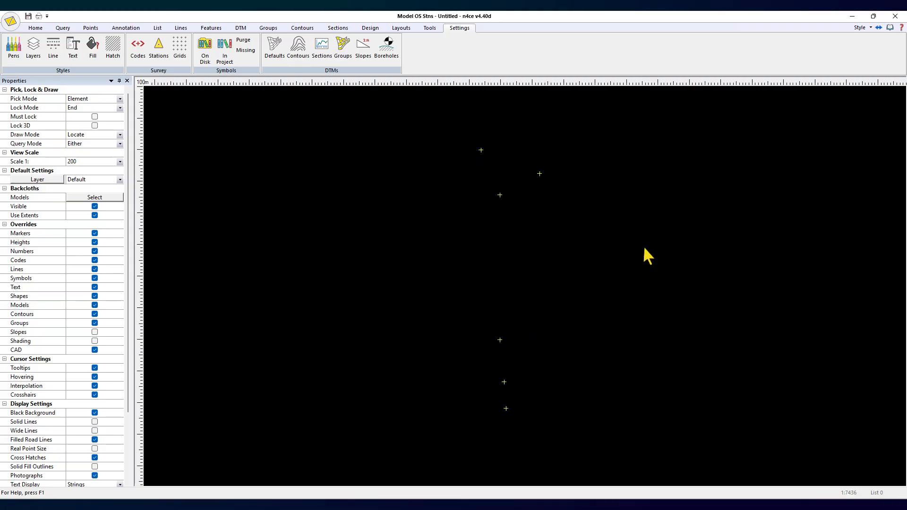
left_click(90, 28)
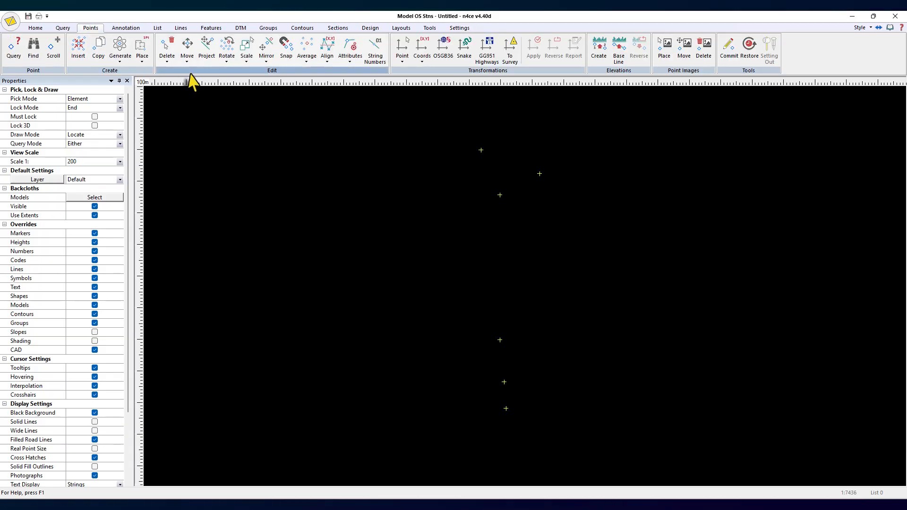
left_click(225, 59)
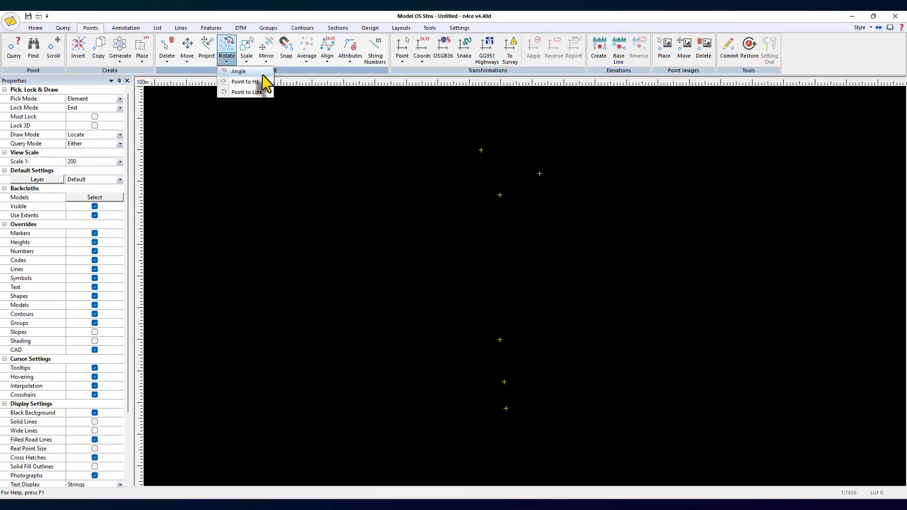
left_click(238, 72)
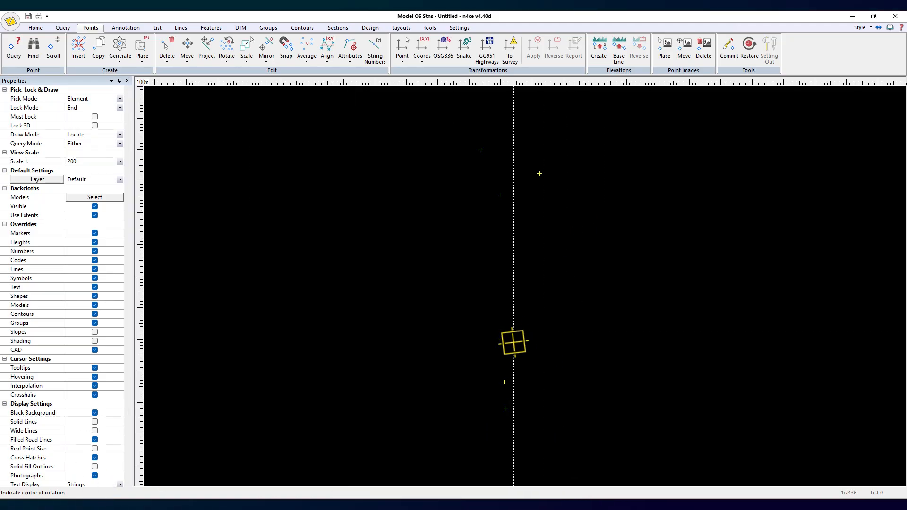
left_click(501, 340)
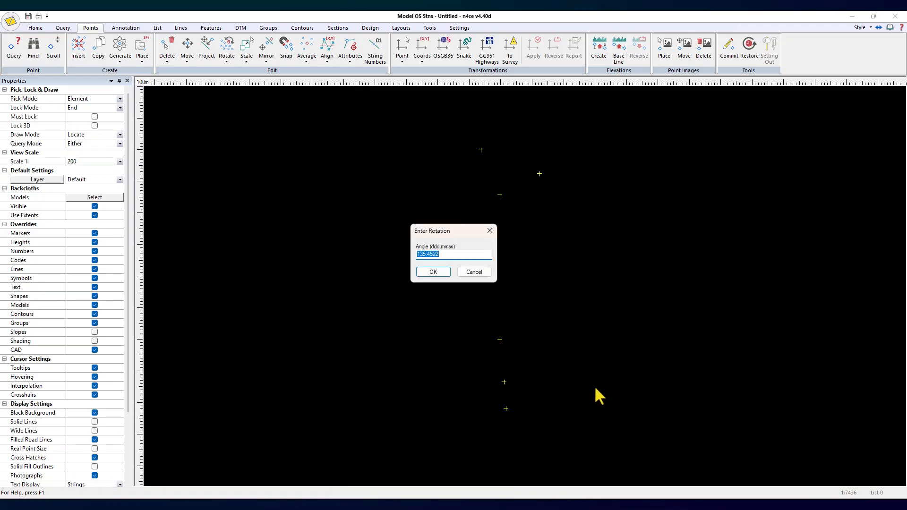
left_click(450, 256)
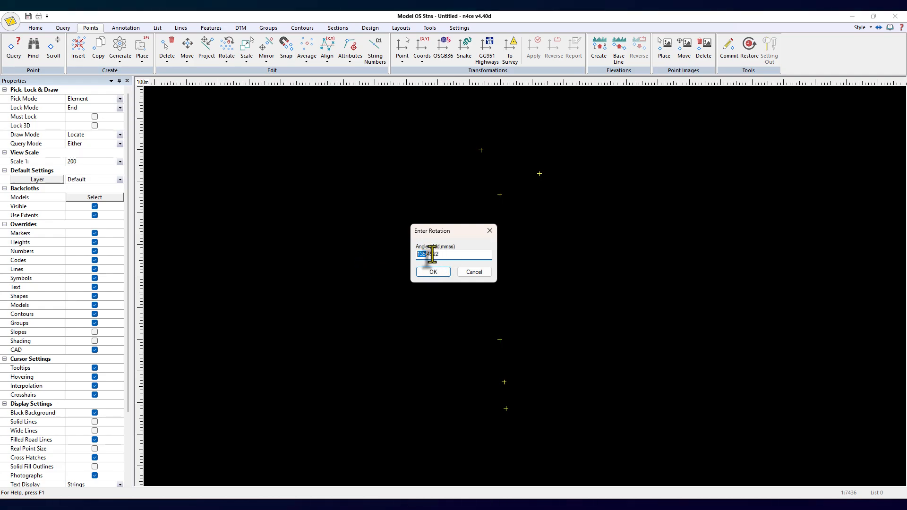
left_click(437, 274)
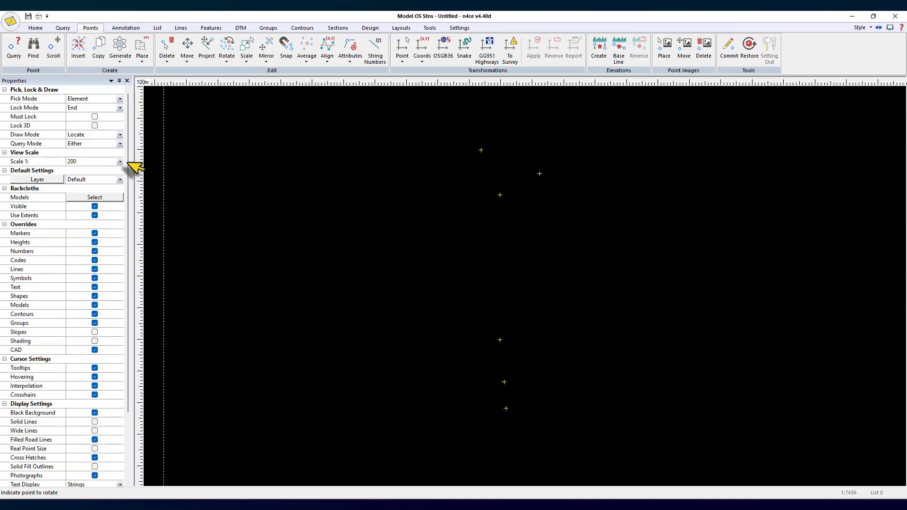
left_click(110, 99)
left_click(120, 99)
left_click(90, 113)
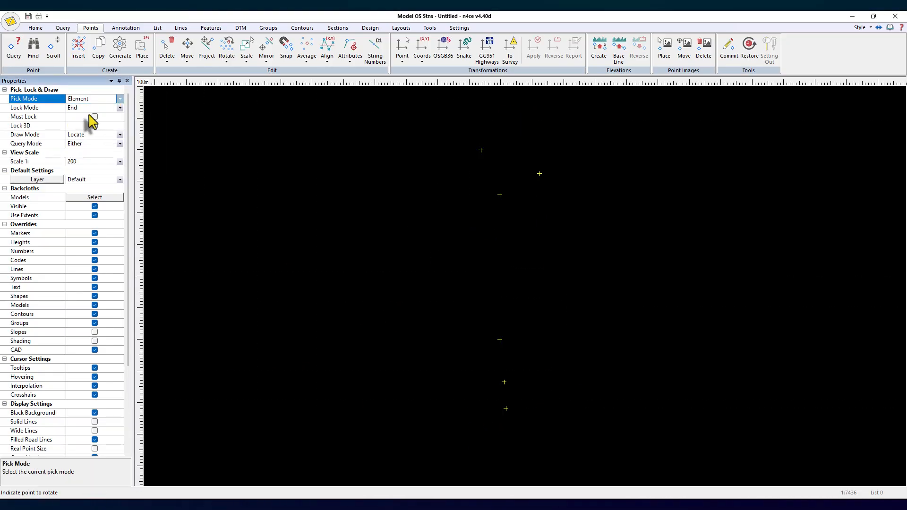
left_click(369, 117)
left_click(637, 440)
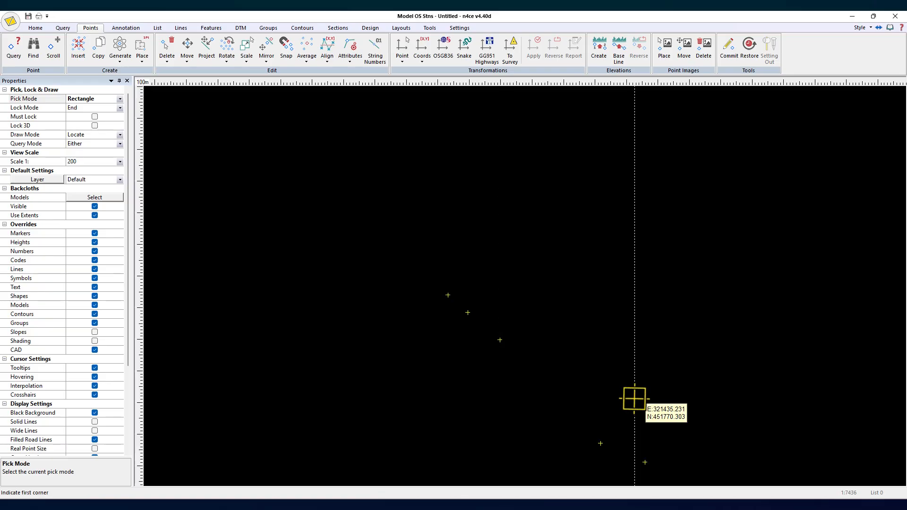
middle_click(613, 326)
middle_click_drag(612, 326, 563, 233)
scroll(586, 203, "down", 2)
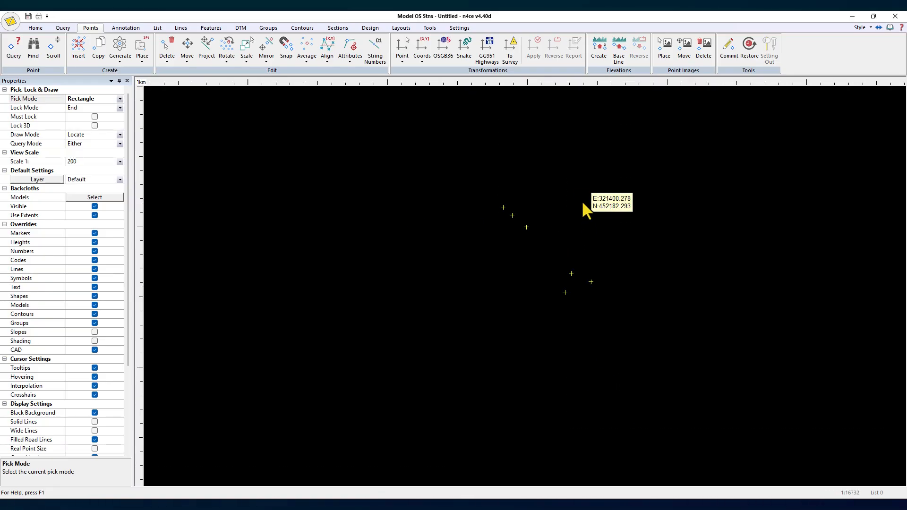
left_click(895, 15)
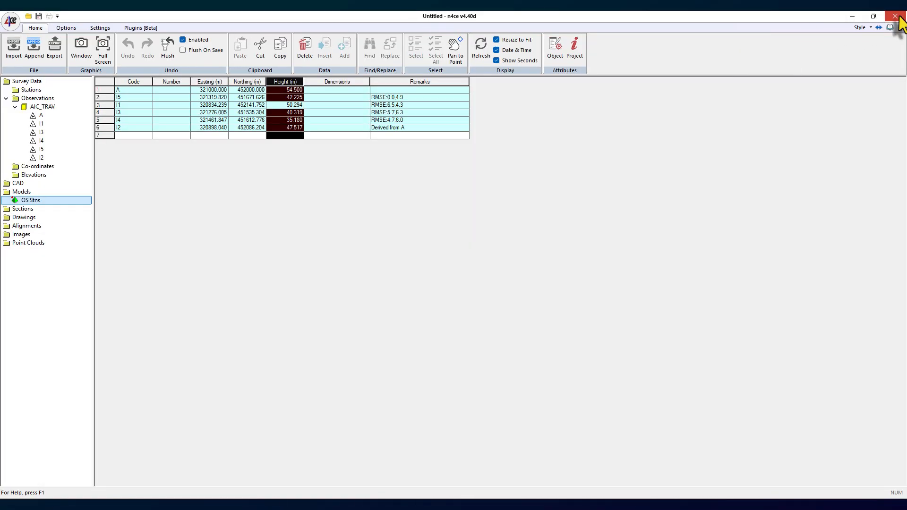
- Reopen the OS Stns model graphically and review the OSTM options in Point Scaling without applying a scale
left_click(103, 89)
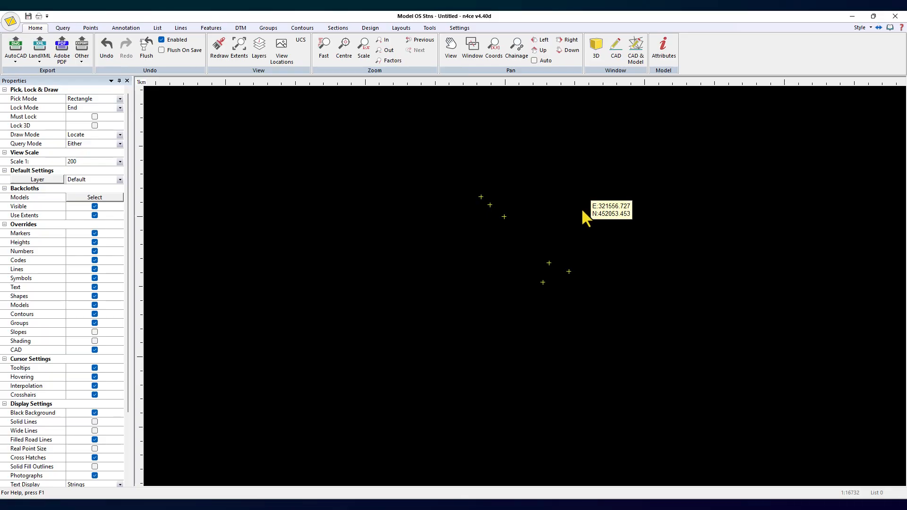
left_click(90, 28)
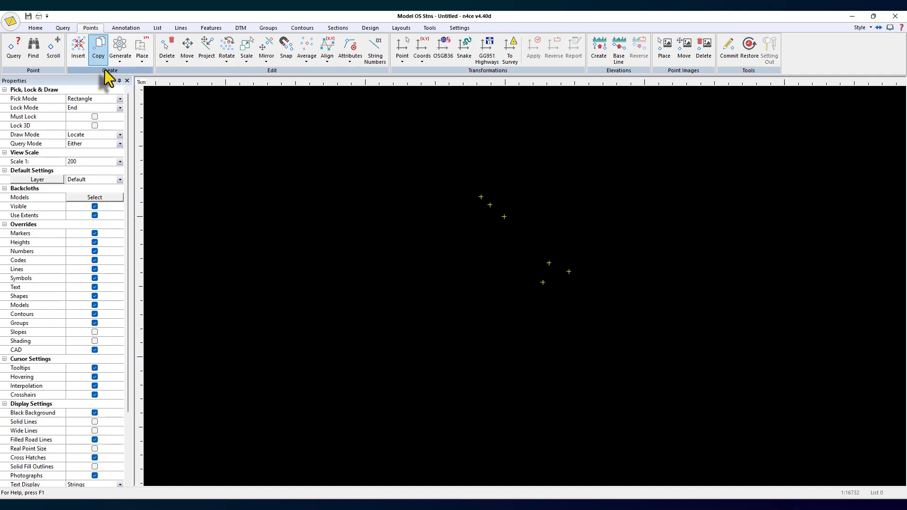
left_click(246, 56)
left_click(250, 81)
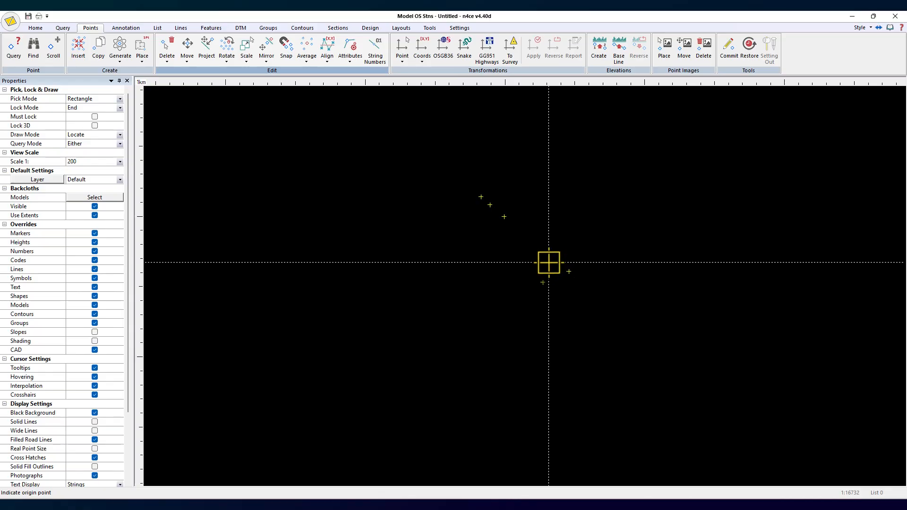
left_click(551, 263)
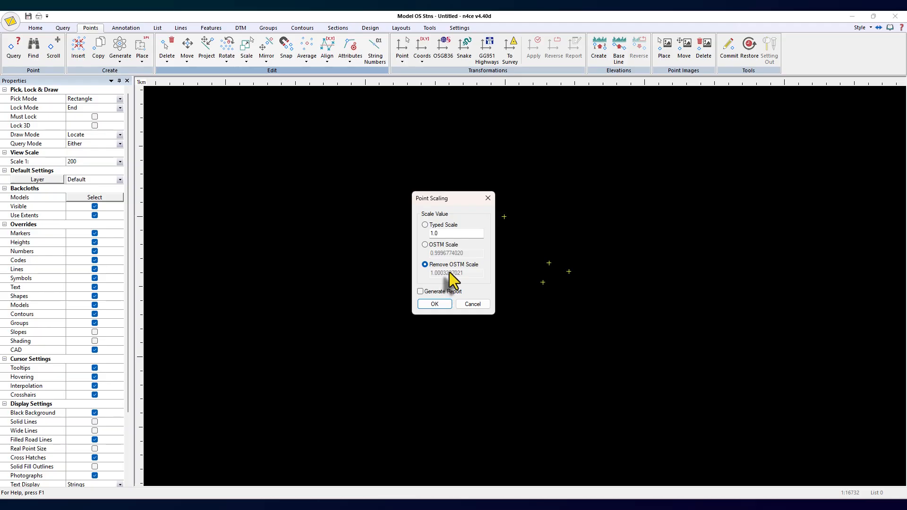
left_click(437, 245)
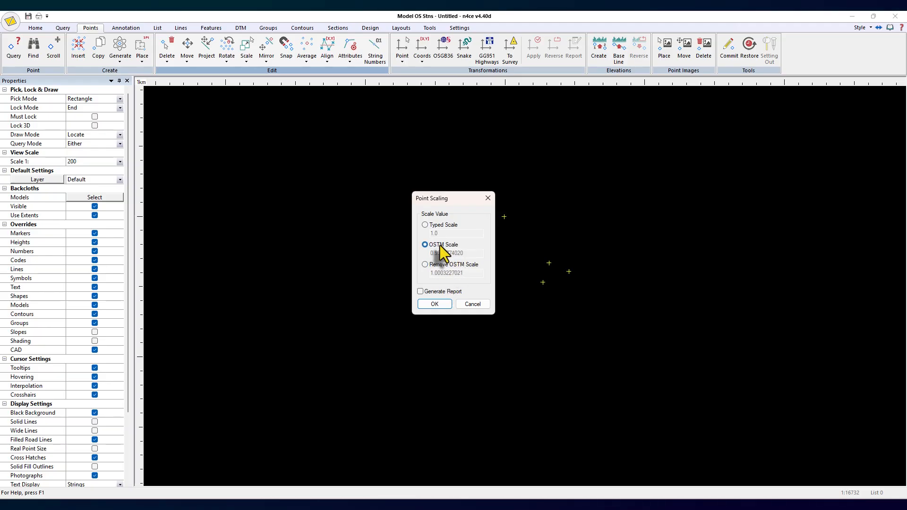
left_click(473, 304)
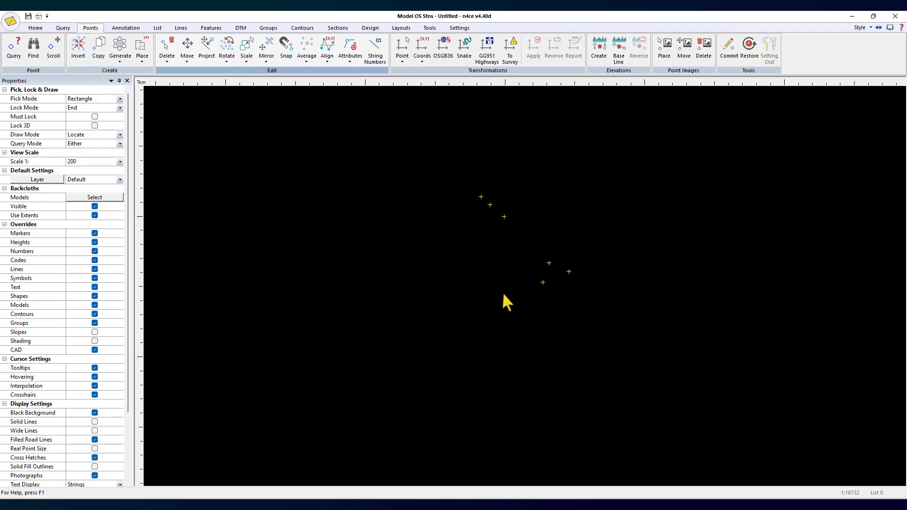
left_click(897, 16)
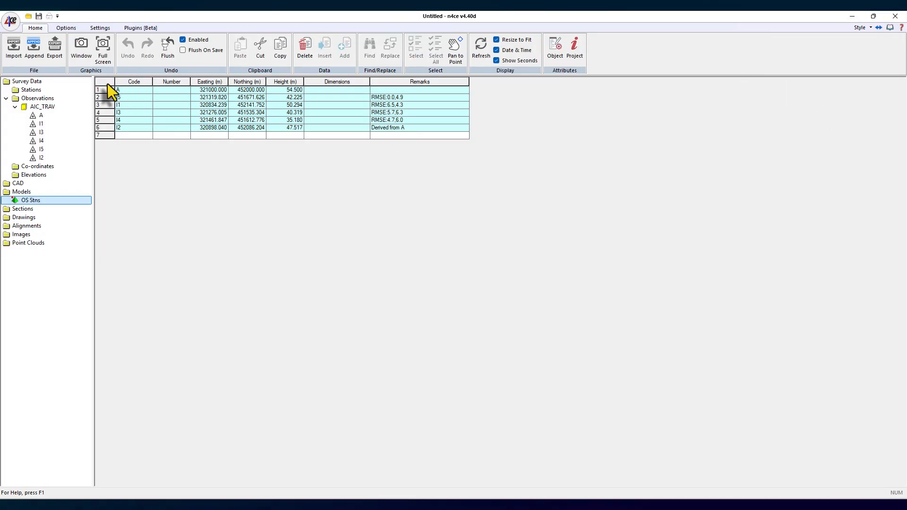
- Copy all station rows from the OS Stns model into a new co-ordinates file named OS Values
left_click(107, 83)
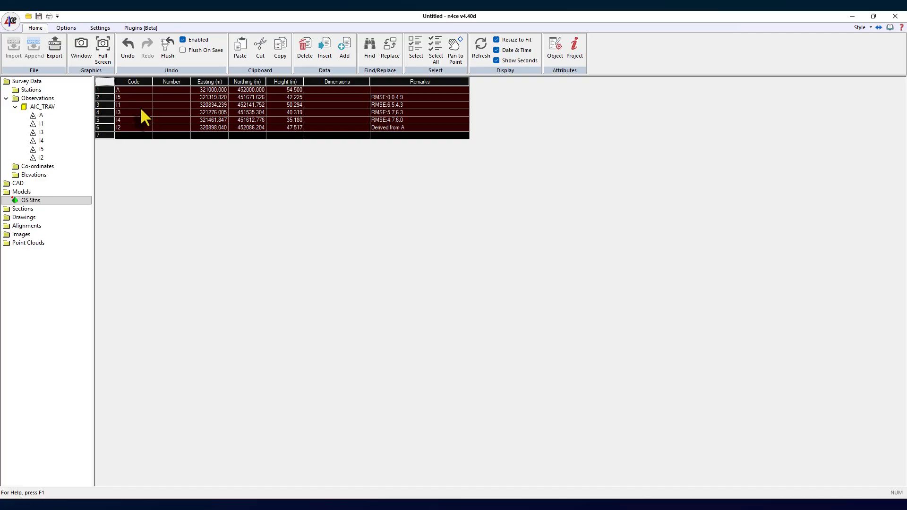
right_click(141, 104)
left_click(179, 120)
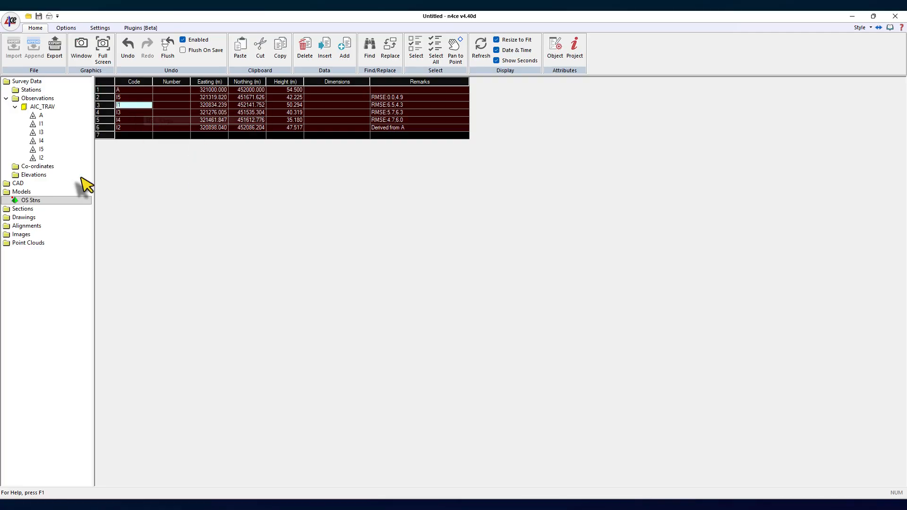
left_click(40, 167)
right_click(49, 168)
left_click(68, 174)
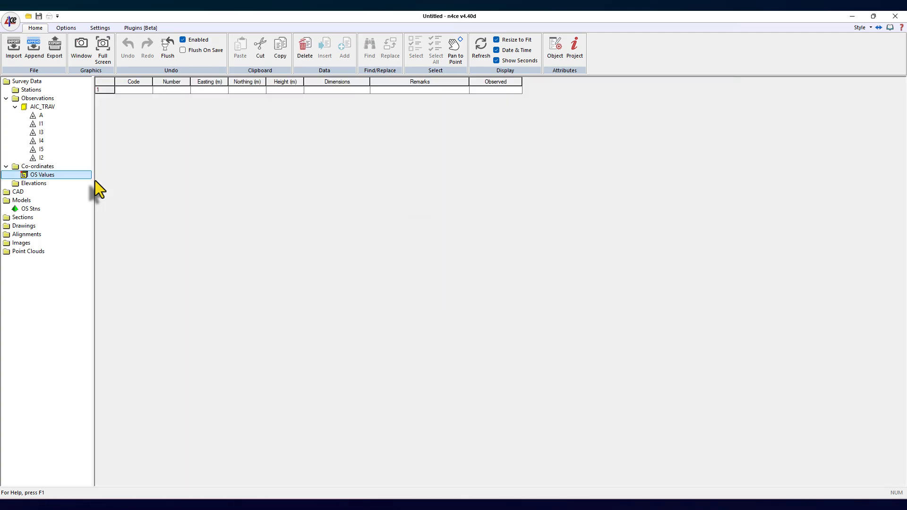
left_click(105, 90)
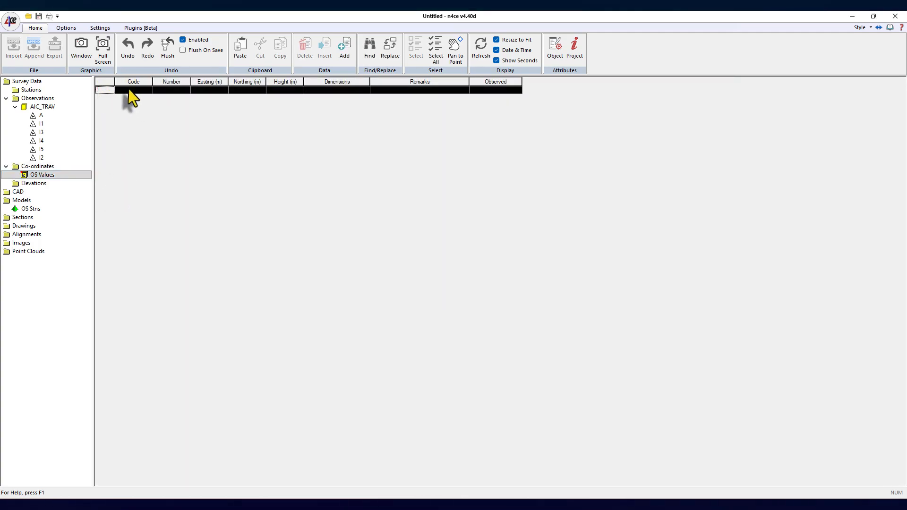
right_click(129, 94)
left_click(141, 113)
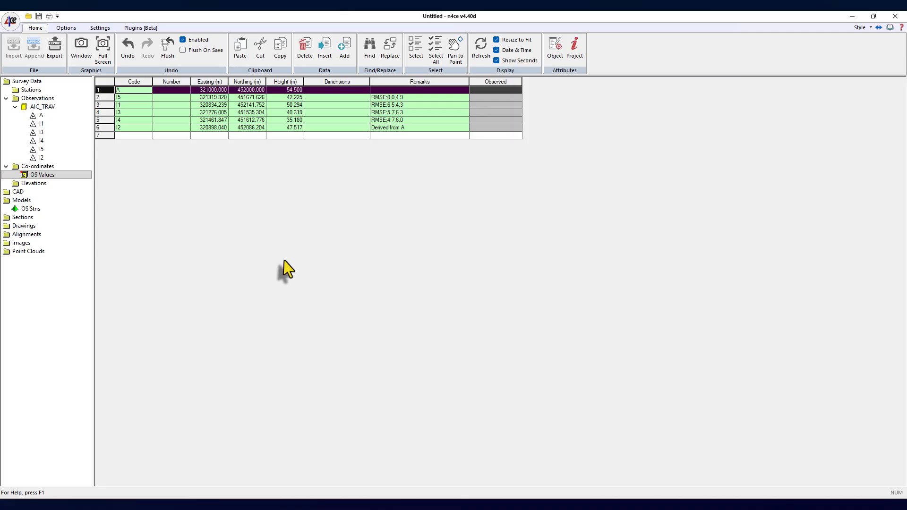
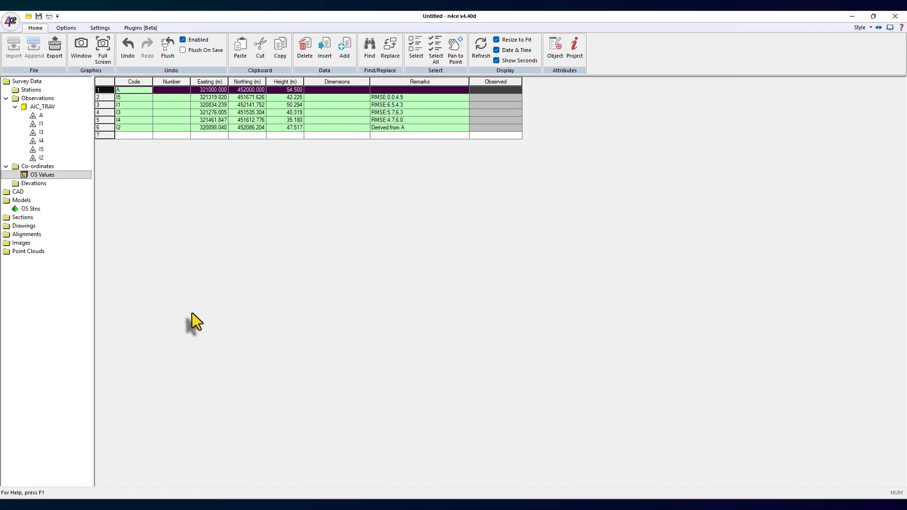
- Create a model named AIC_TRAV LOCAL from the AIC_TRAV observations
left_click(32, 108)
right_click(33, 108)
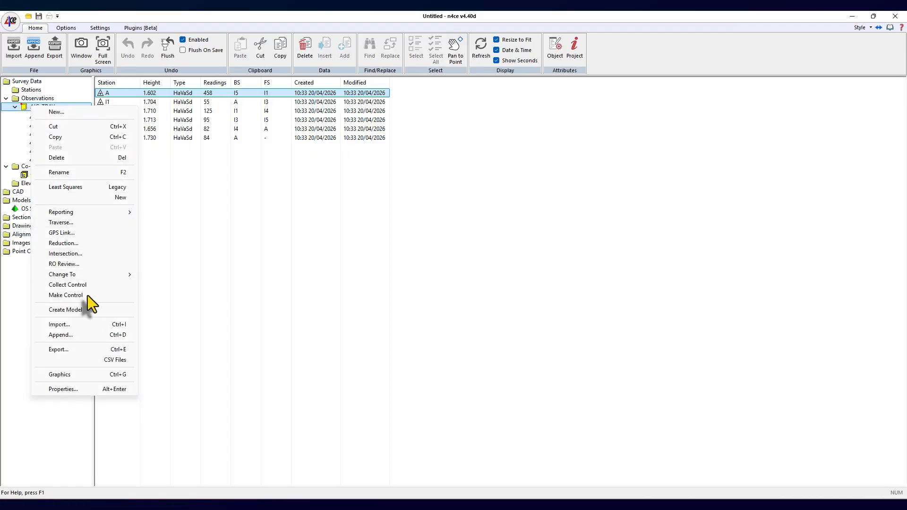
left_click(66, 311)
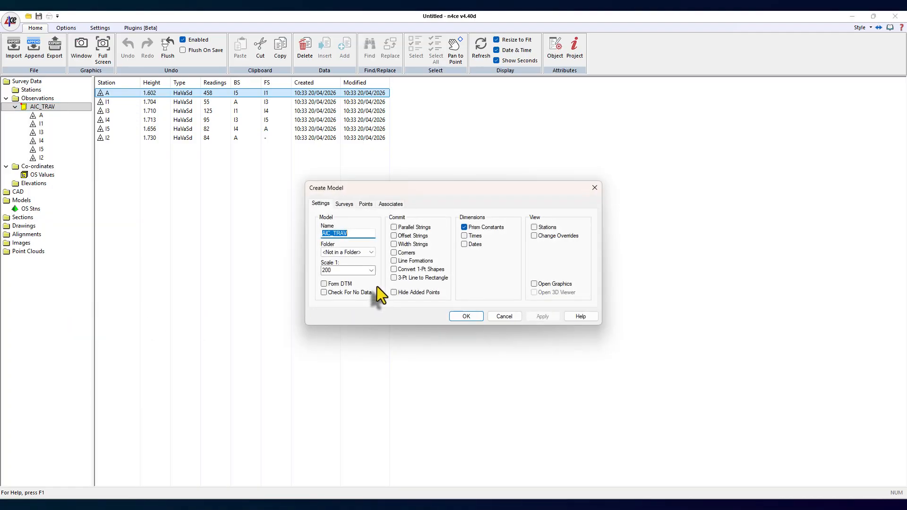
key("End")
type("LOCAL")
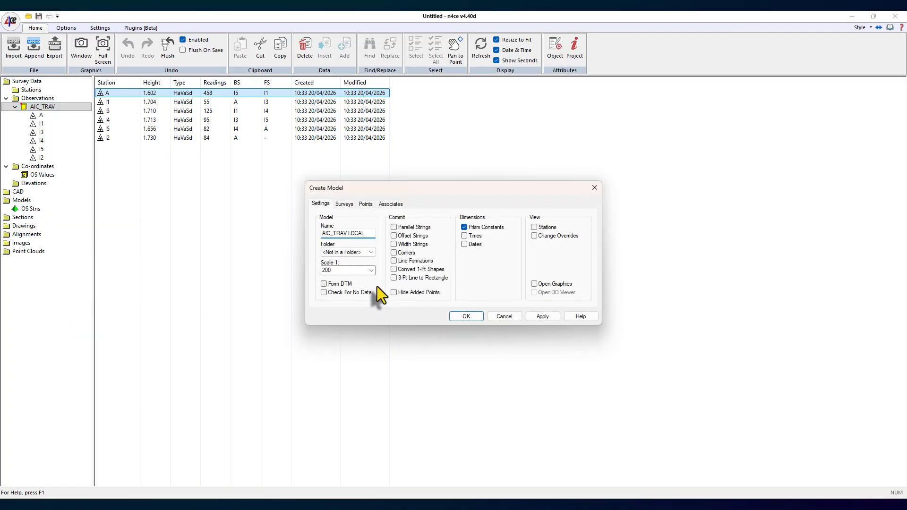
left_click(345, 204)
left_click(466, 317)
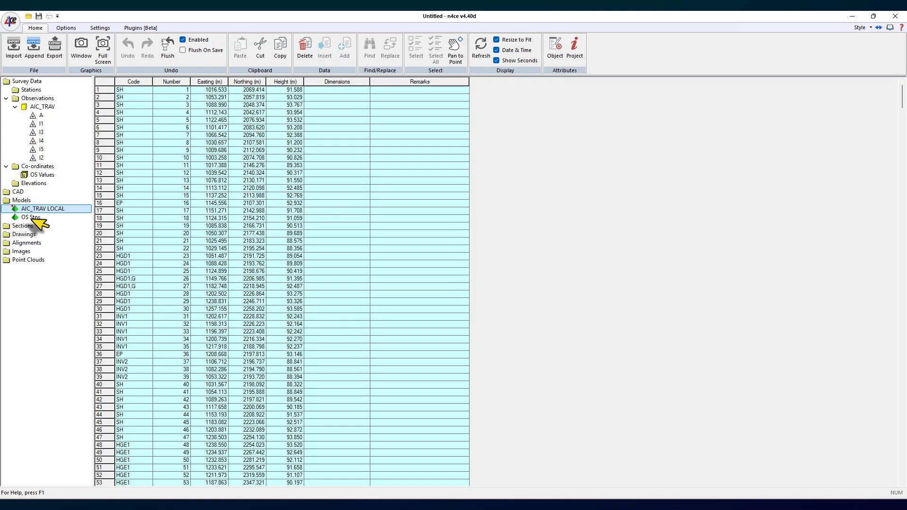
- Check the AIC_TRAV LOCAL model graphically and compare its local coordinates with the Stations and OS Values tables
double_click(15, 212)
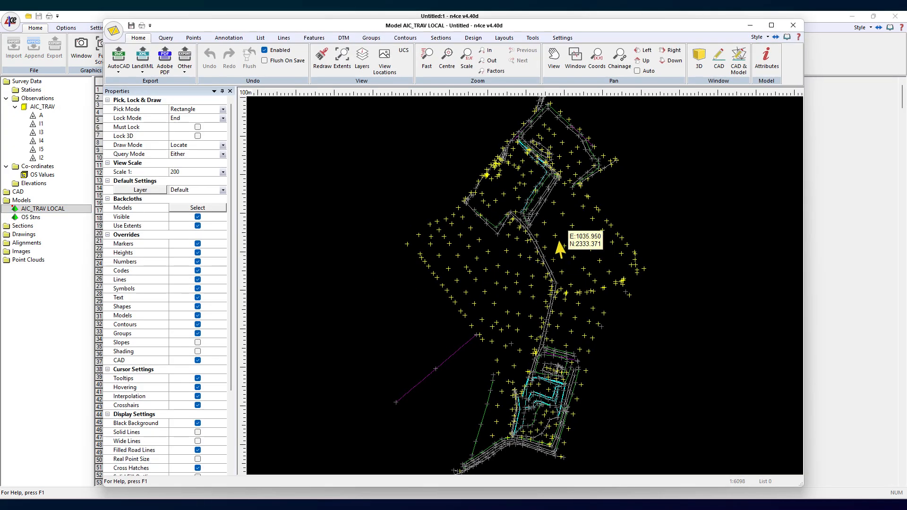
left_click(794, 25)
left_click_drag(210, 81, 284, 81)
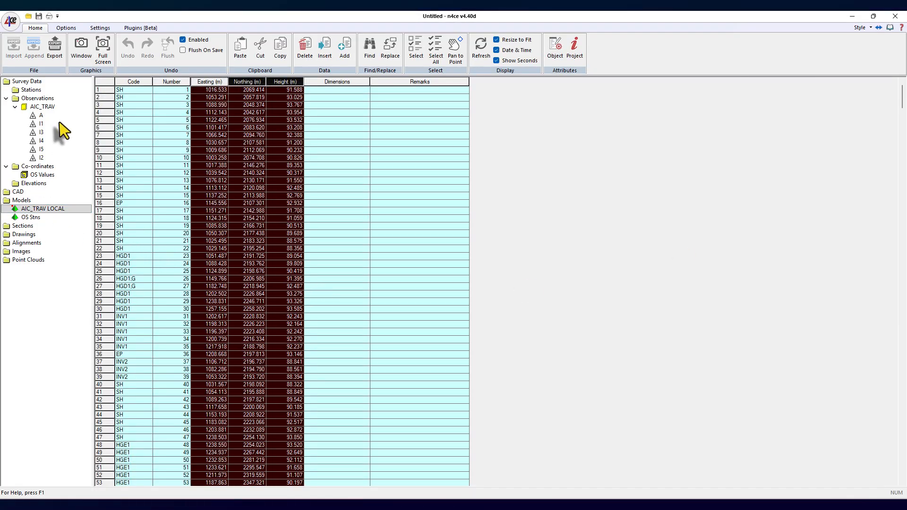
left_click(25, 92)
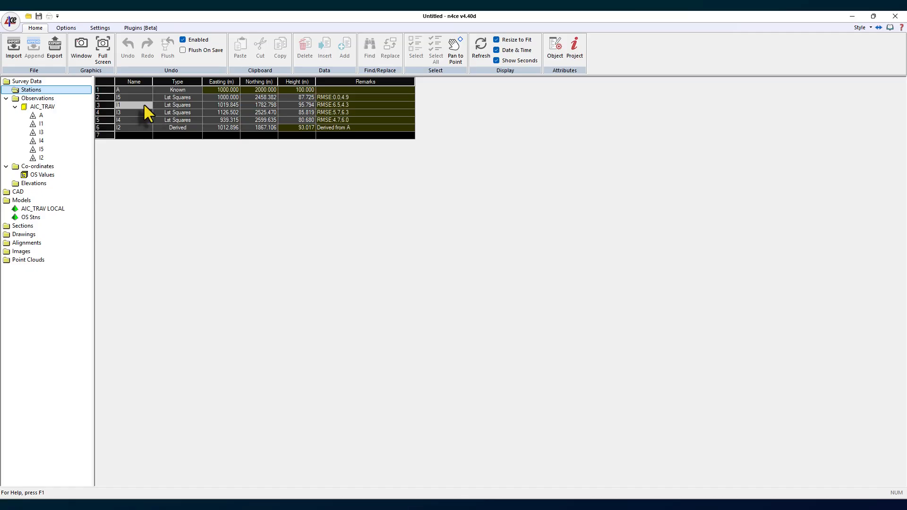
left_click(30, 175)
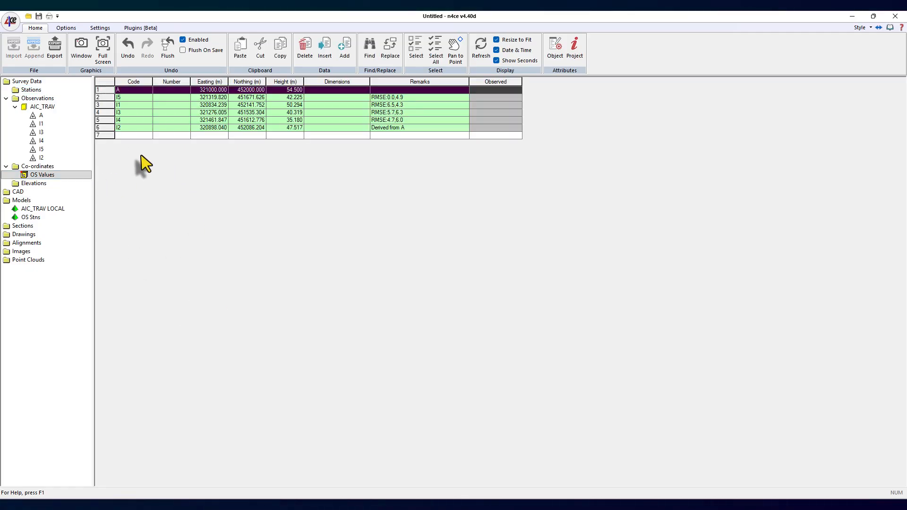
- Start a 2D point transformation of all stations in the Stations table, loading the OS Values co-ordinates as the new positions
left_click(27, 91)
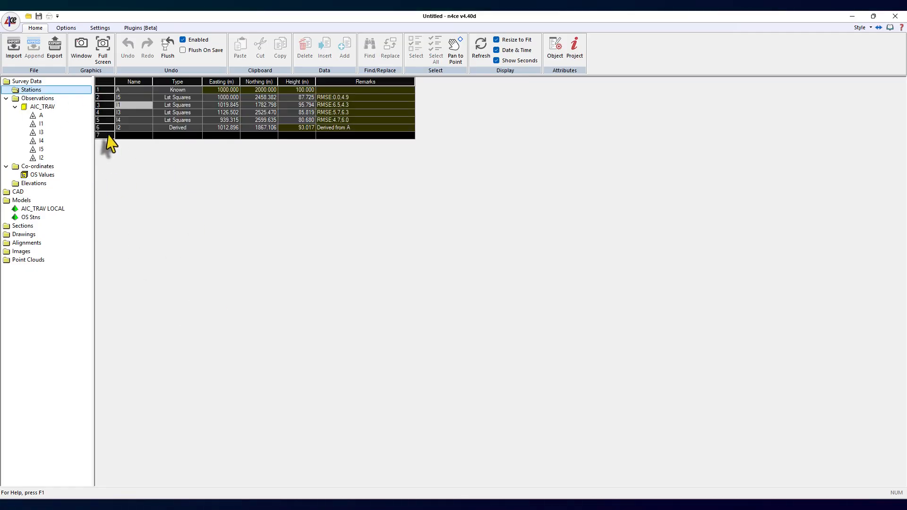
right_click(122, 91)
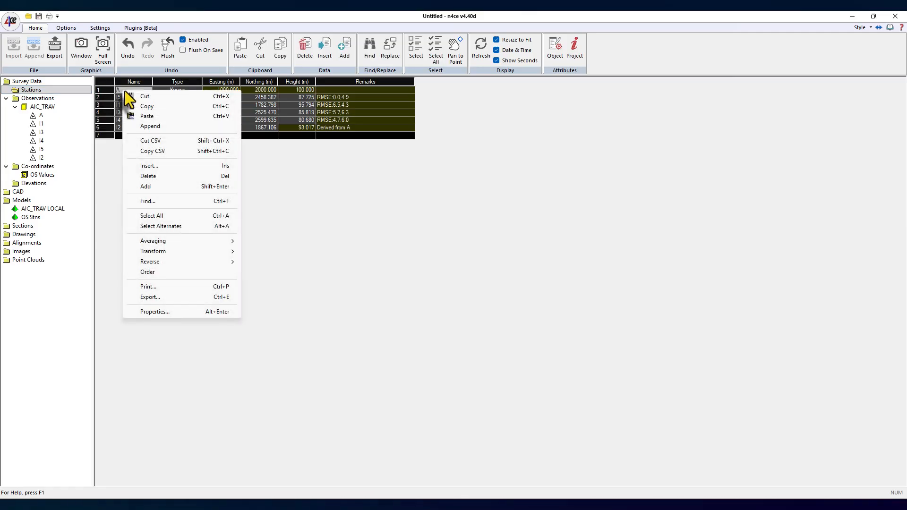
mouse_move(163, 252)
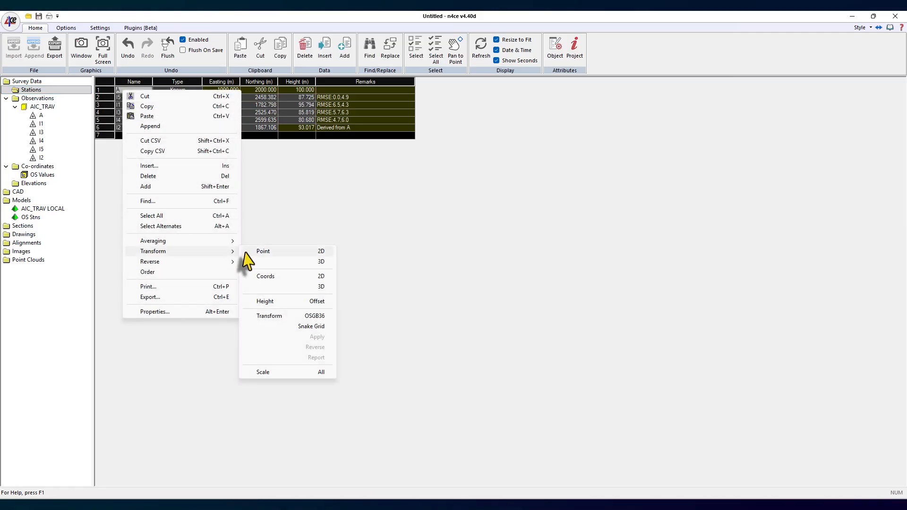
left_click(299, 252)
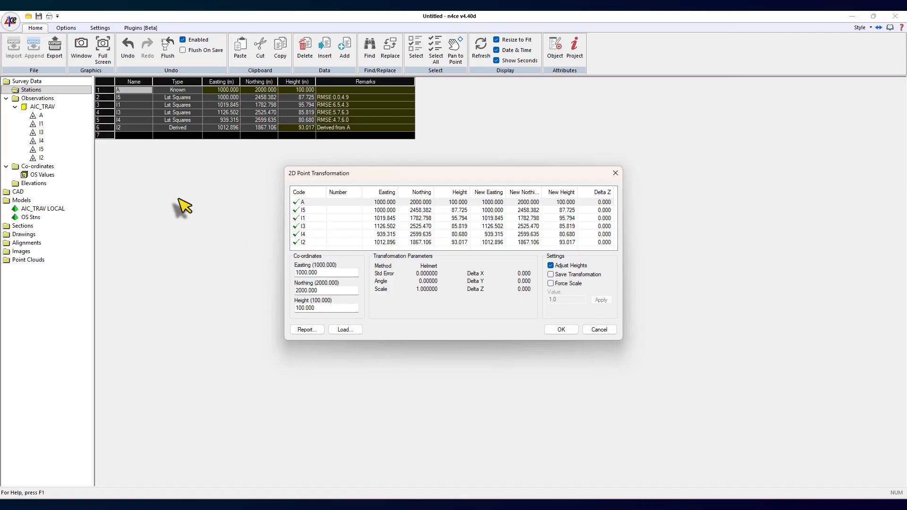
left_click(346, 329)
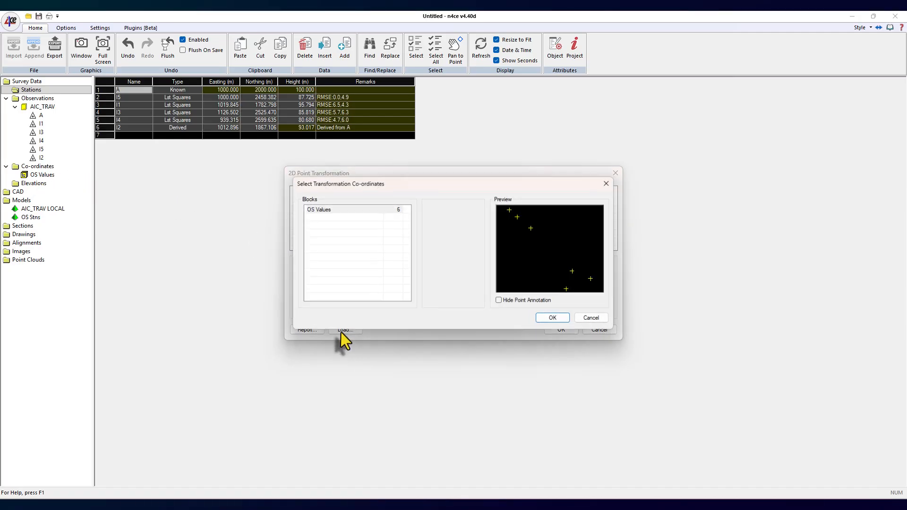
left_click(330, 209)
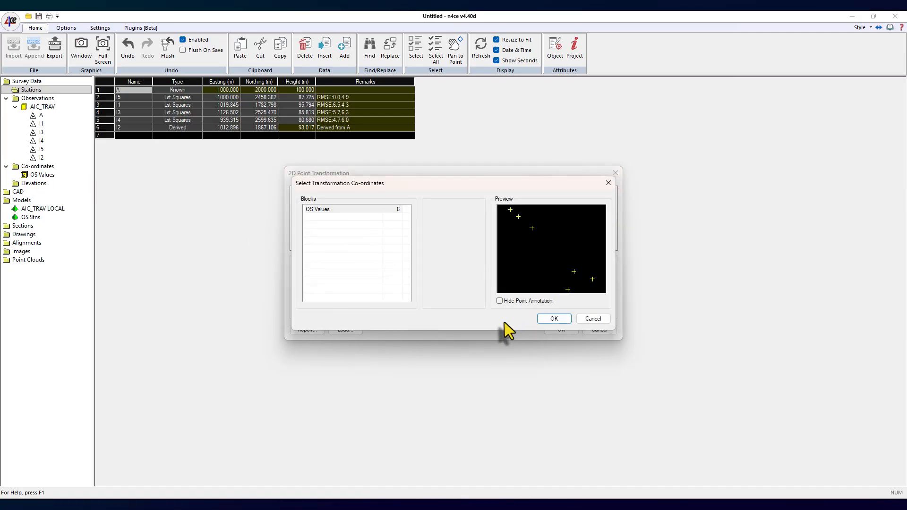
left_click(548, 320)
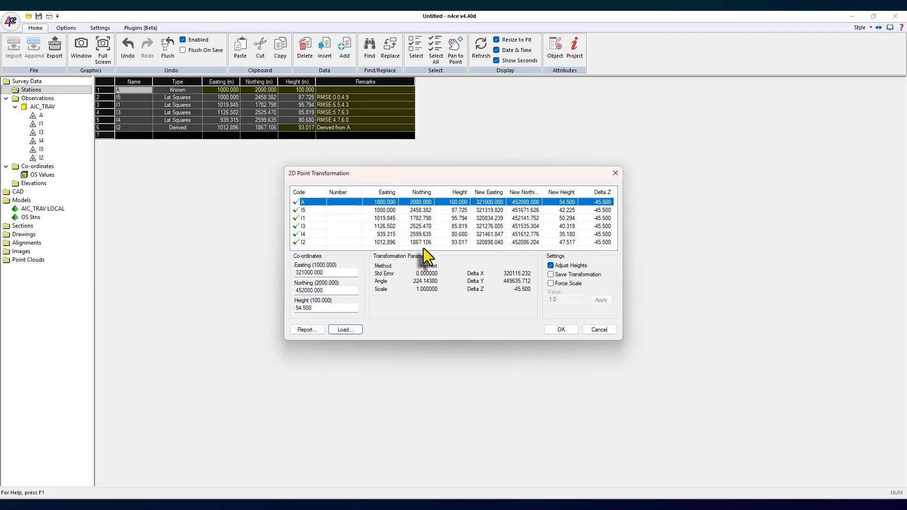
- Compare the 2D transformation's Delta Z with Adjust Heights off and on, closing the transformation without applying it
left_click(555, 266)
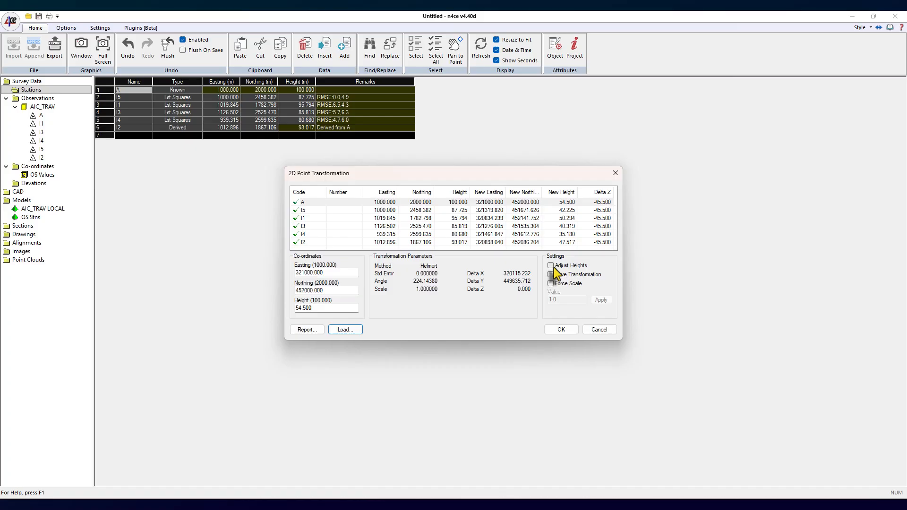
left_click(554, 267)
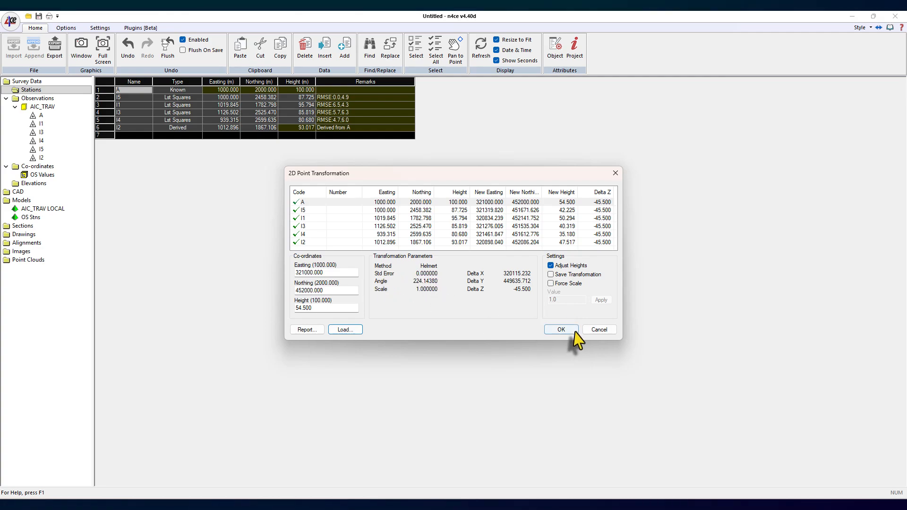
left_click(598, 329)
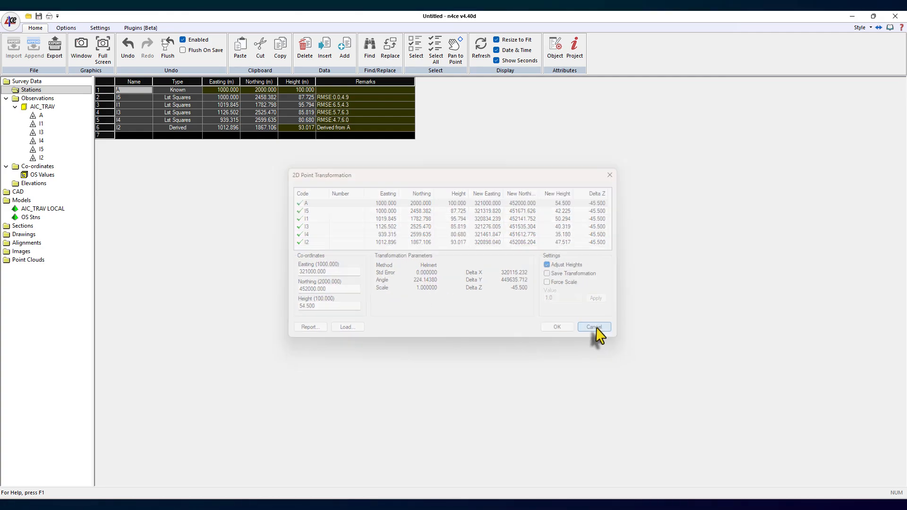
- In the OS Values co-ordinates, set station I1's easting to 320834.234 and station I4's northing to 451612.786
left_click(30, 176)
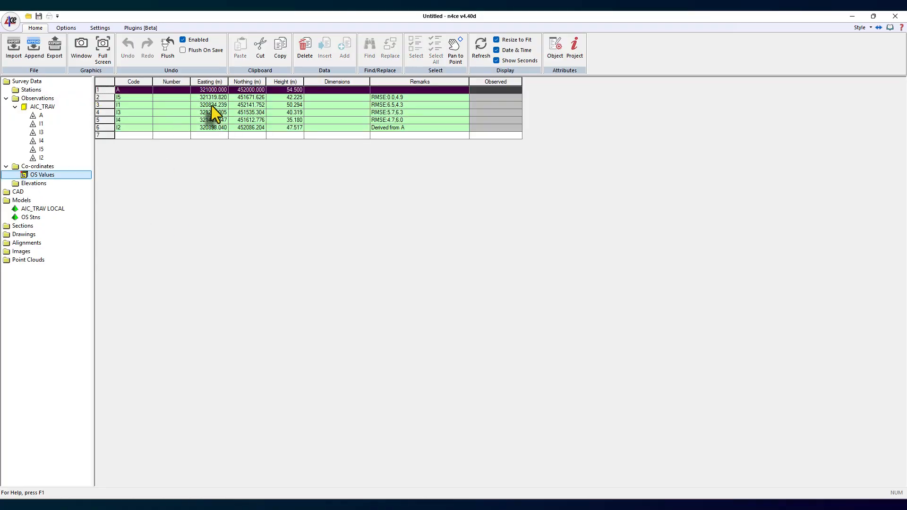
double_click(227, 105)
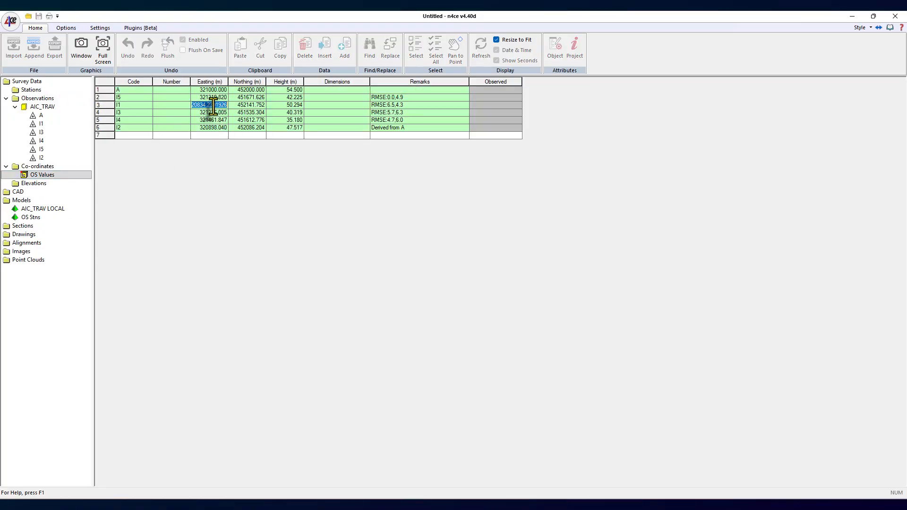
left_click(211, 106)
left_click_drag(212, 106, 245, 109)
type("4")
left_click(256, 121)
left_click(250, 121)
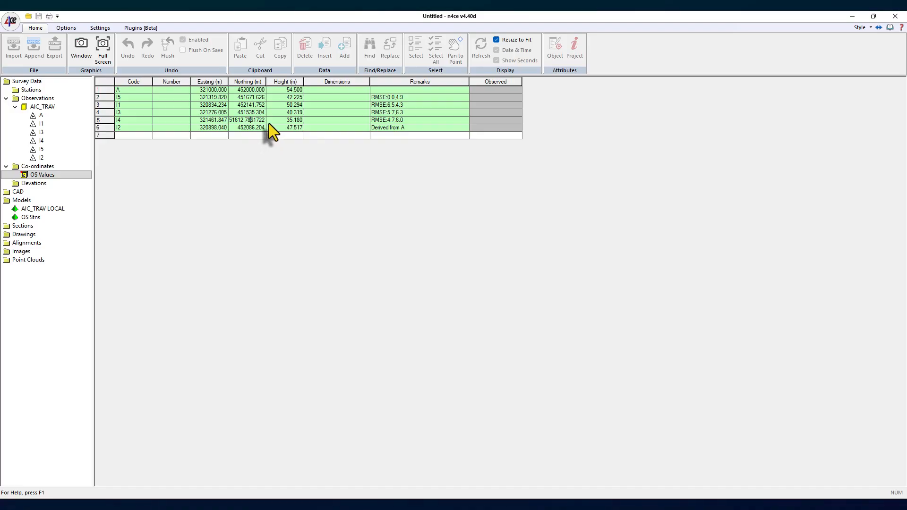
left_click(106, 123)
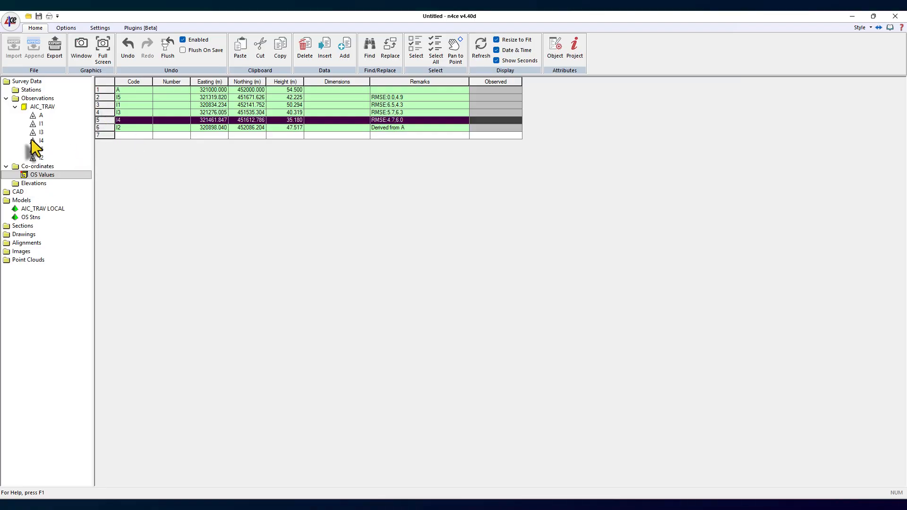
- Select all station rows from A to I2 in the Stations table and bring up their editing commands
left_click(28, 90)
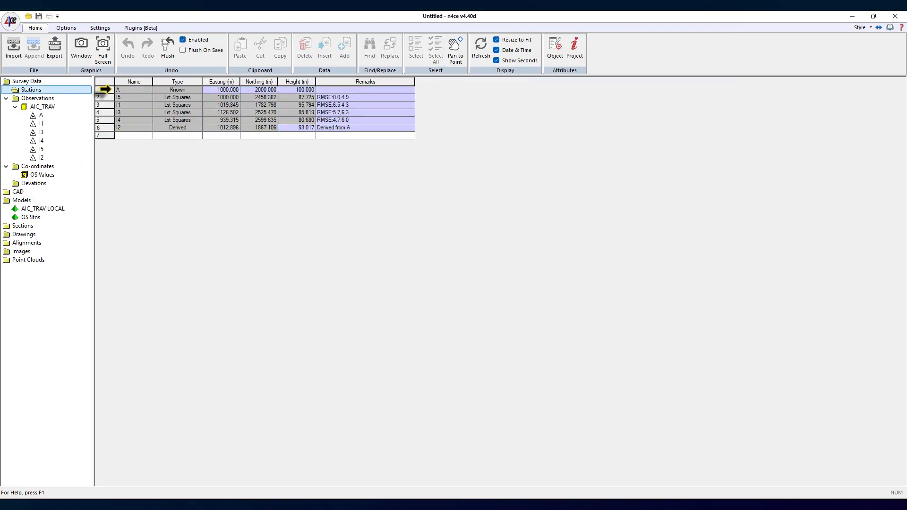
left_click_drag(104, 89, 105, 127)
right_click(135, 113)
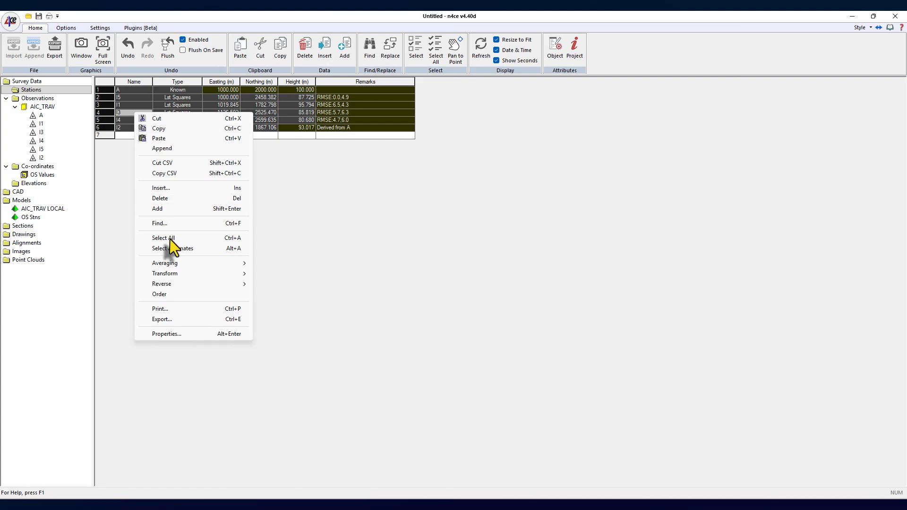
- Start a 2D point transformation of the selected stations and load the OS Values block as the transformation coordinates
left_click(281, 274)
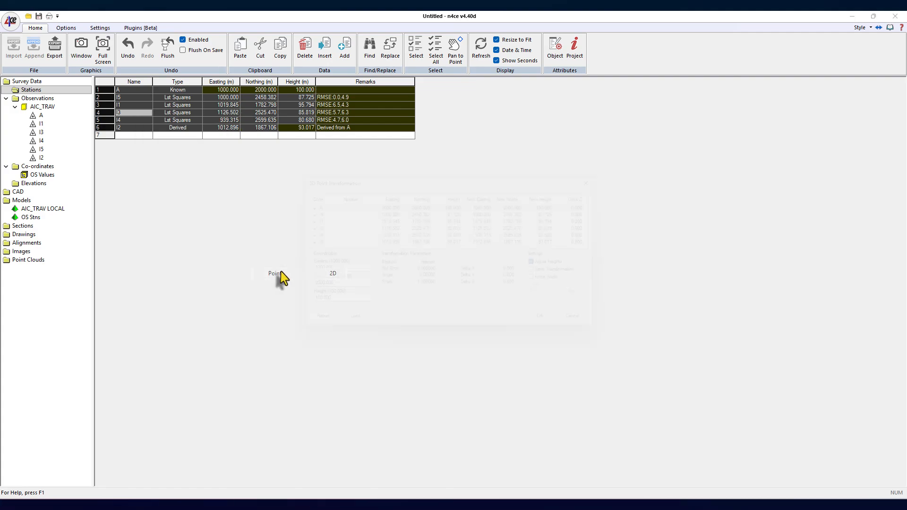
left_click(354, 330)
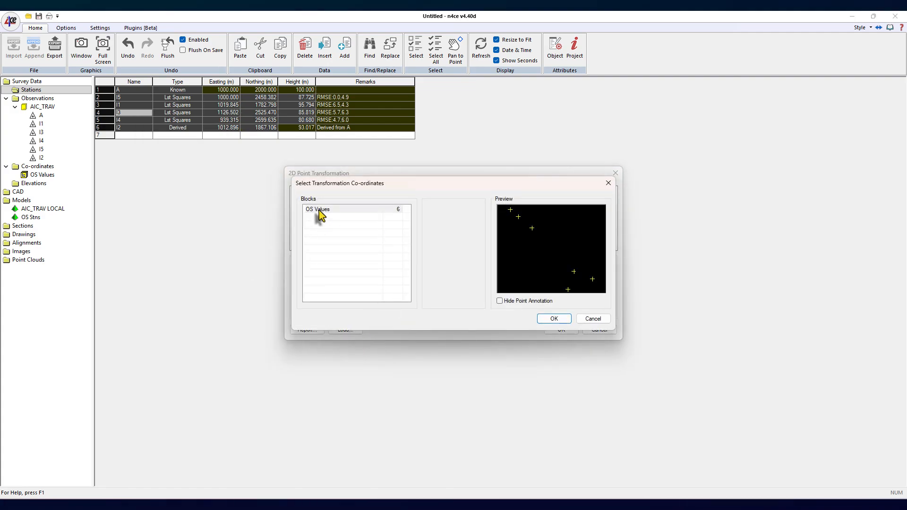
left_click(554, 319)
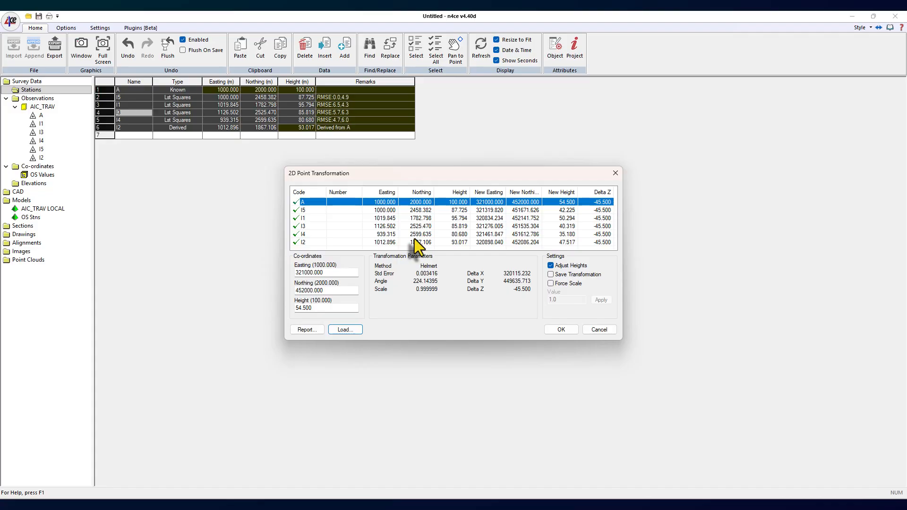
- Exclude stations I4 and I1 from the 2D transformation calculation
left_click(298, 235)
left_click(296, 234)
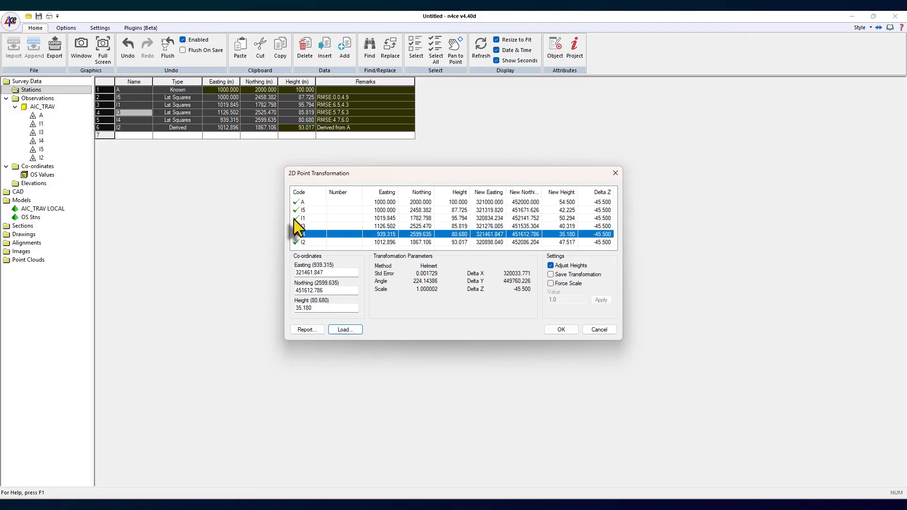
left_click(296, 218)
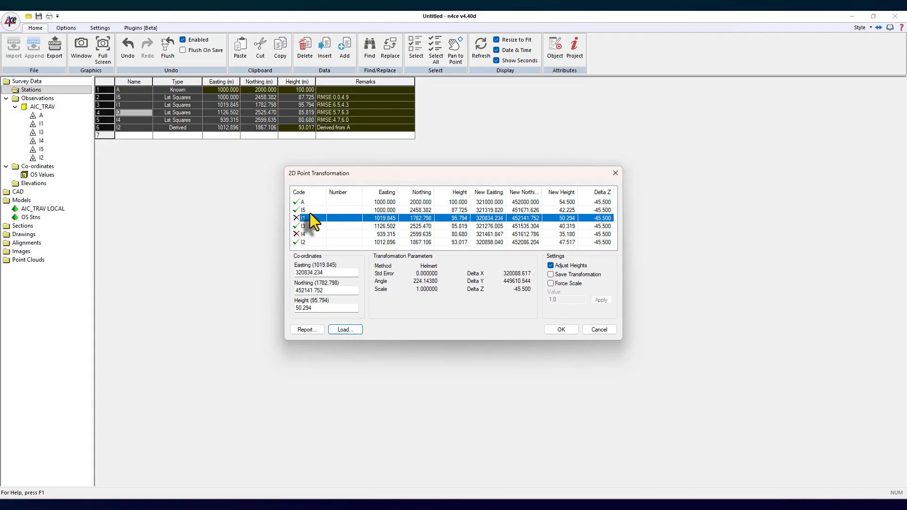
- Turn on saving of the transformation, apply it to the stations and name it "2d Local To OS"
left_click(577, 274)
left_click(566, 333)
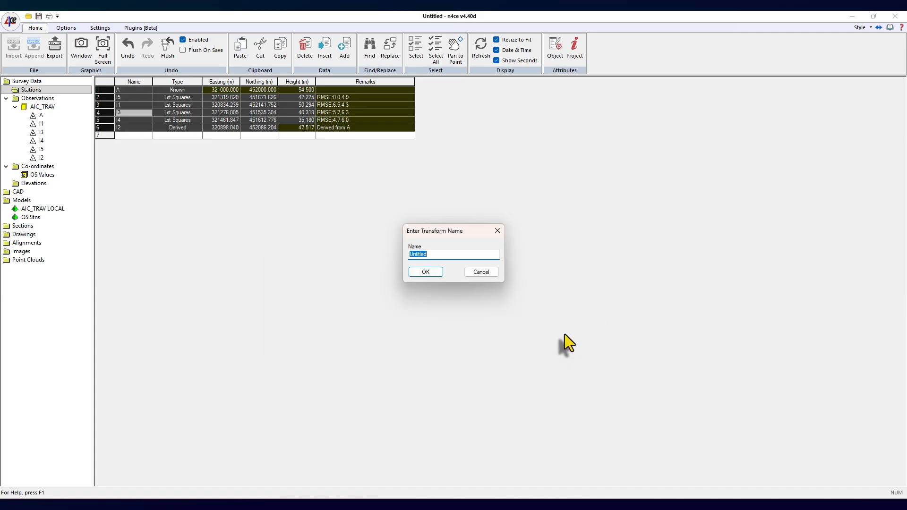
type("2d Local To OS")
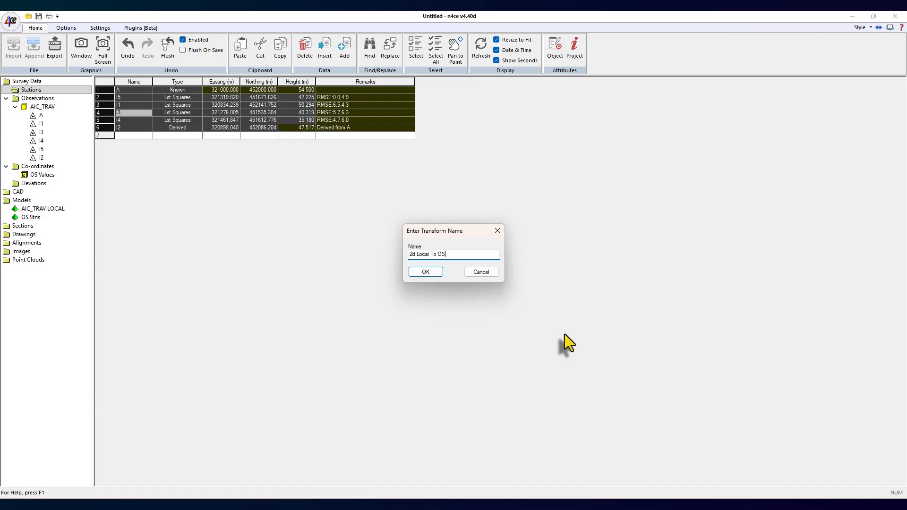
left_click(422, 274)
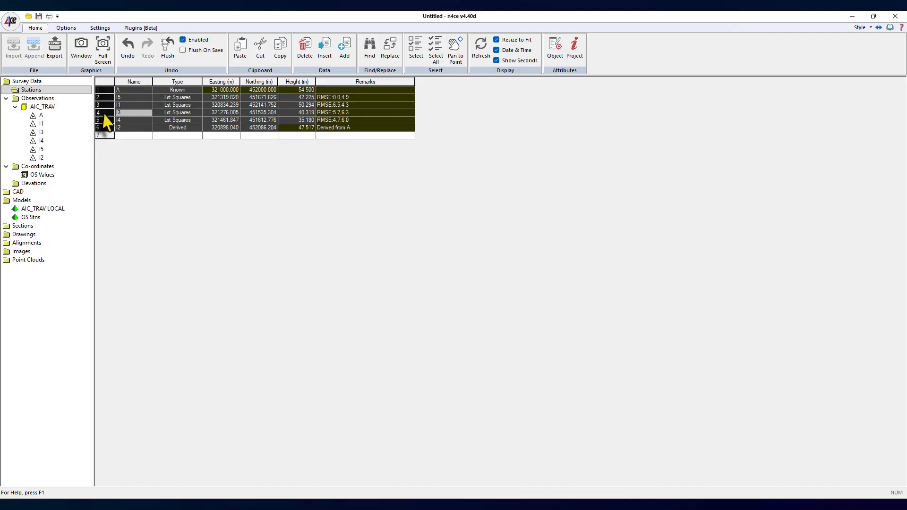
- Display station A's observations in AIC_TRAV and highlight their Easting, Northing and Height columns for checking
left_click(39, 108)
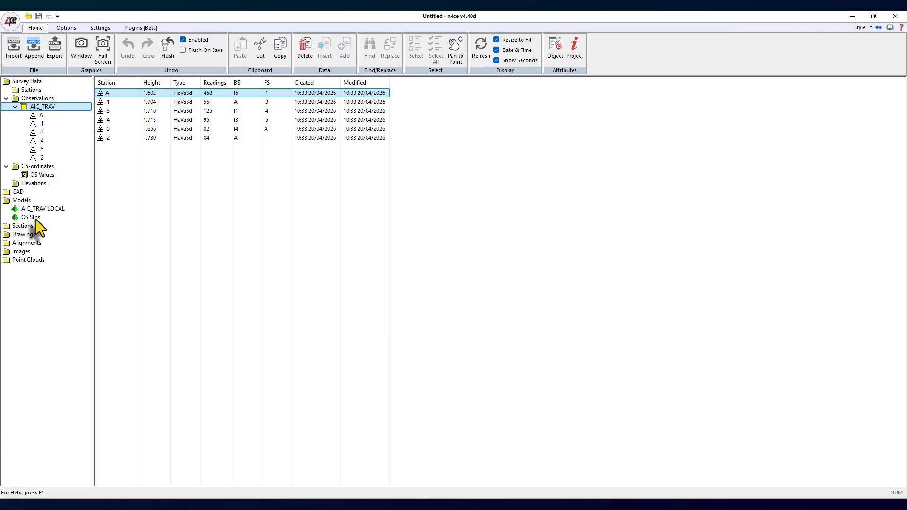
left_click(39, 116)
left_click_drag(370, 80, 439, 80)
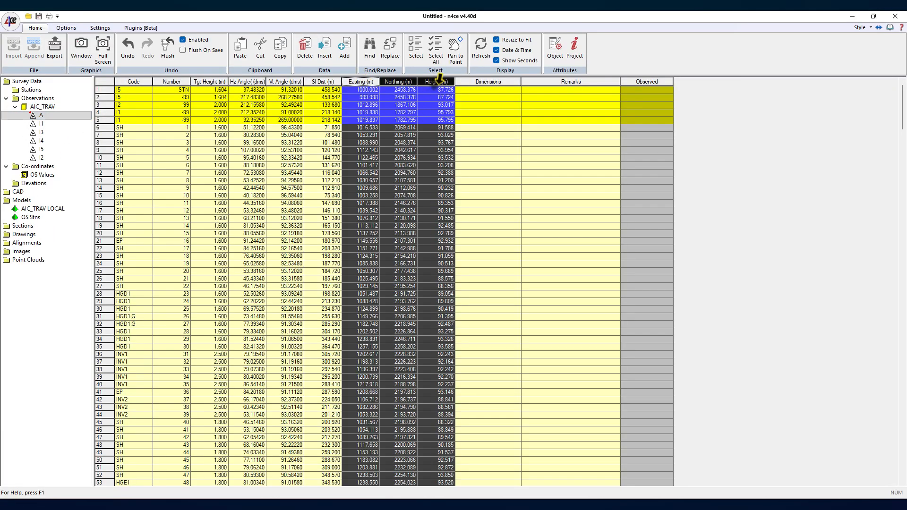
- Reduce the AIC_TRAV observations after reviewing stations I3, I5 and I1, and check station A's reduced coordinates
left_click(41, 106)
right_click(39, 108)
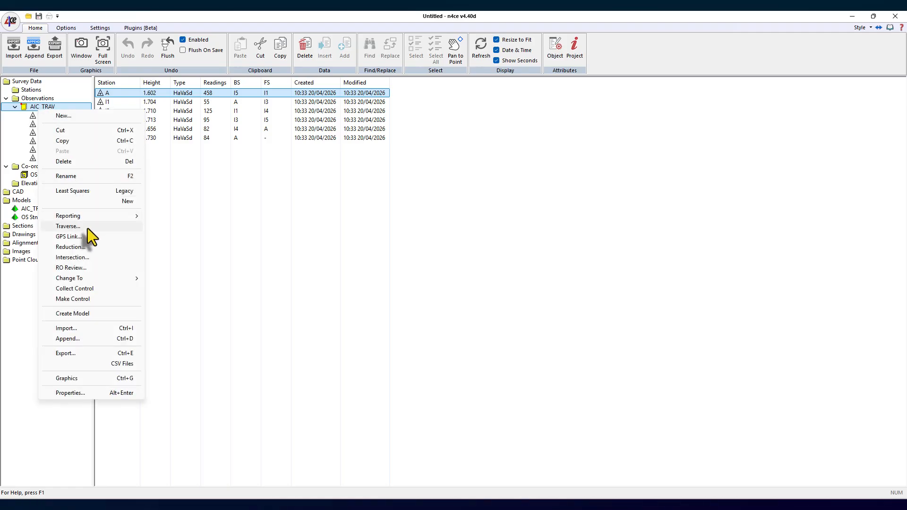
left_click(86, 246)
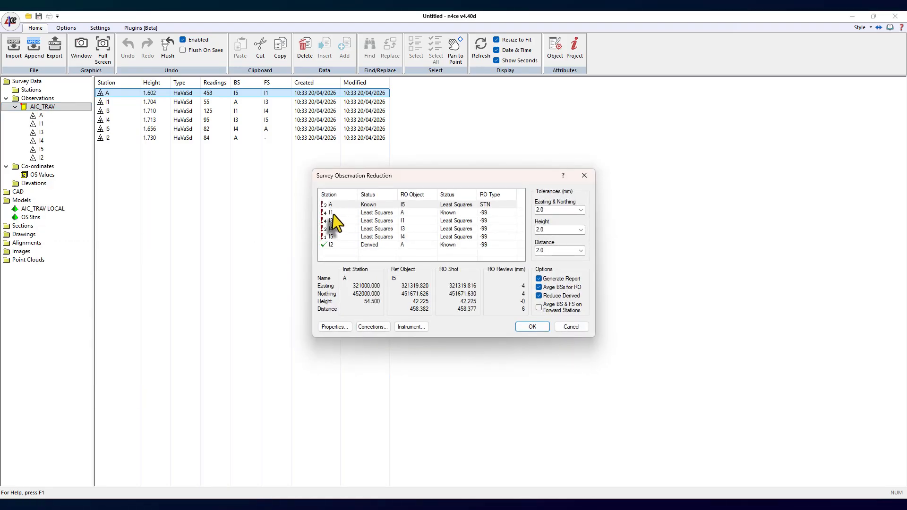
left_click(332, 221)
left_click(332, 237)
left_click(332, 212)
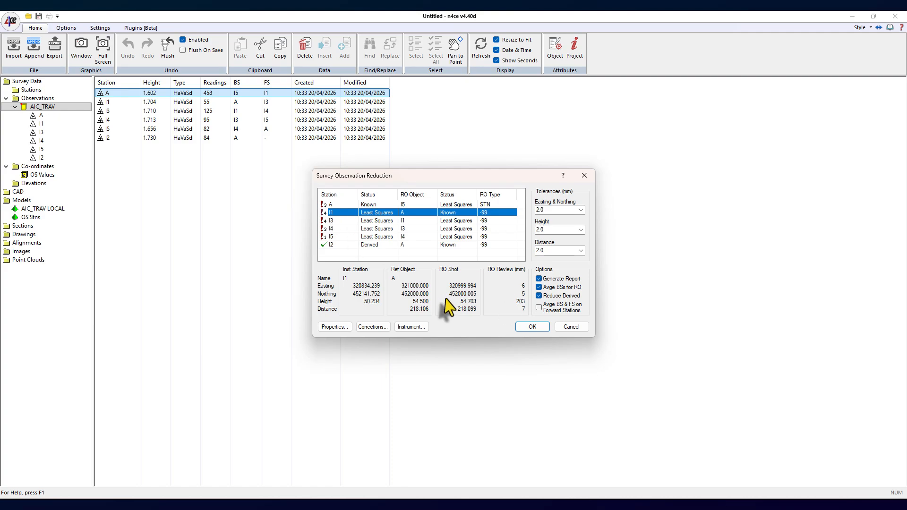
left_click(533, 327)
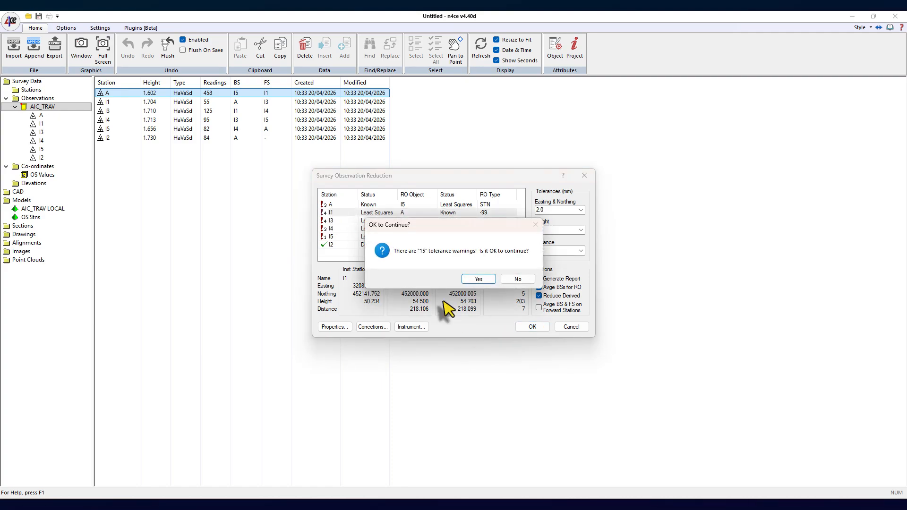
left_click(477, 278)
left_click(288, 17)
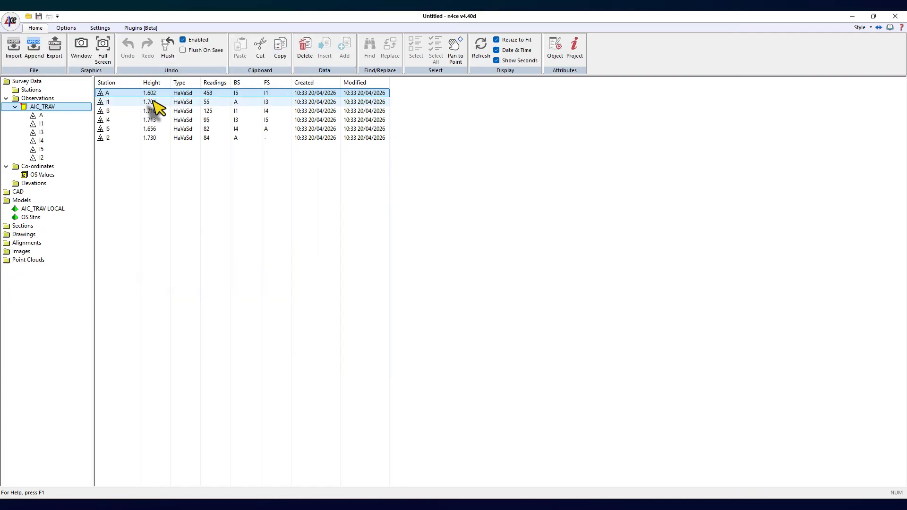
left_click(40, 116)
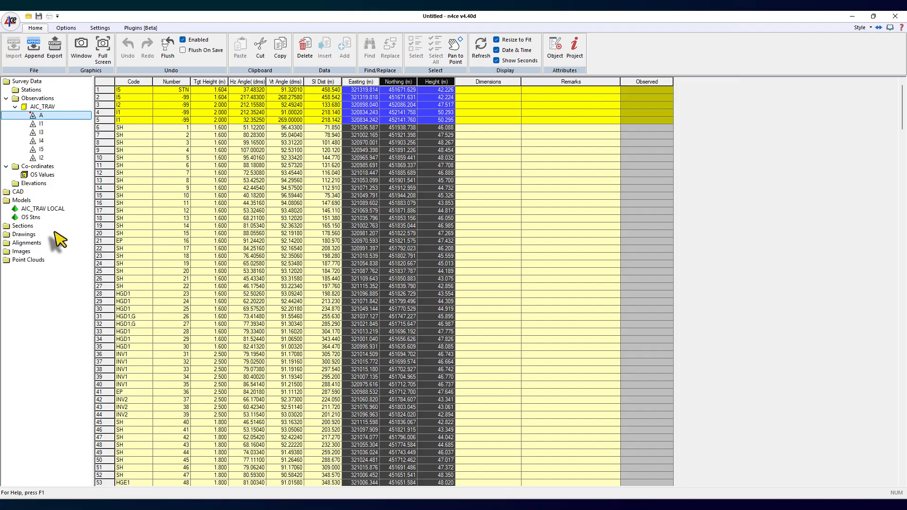
- Show the AIC_TRAV LOCAL model's points and open the model graphically
left_click(41, 209)
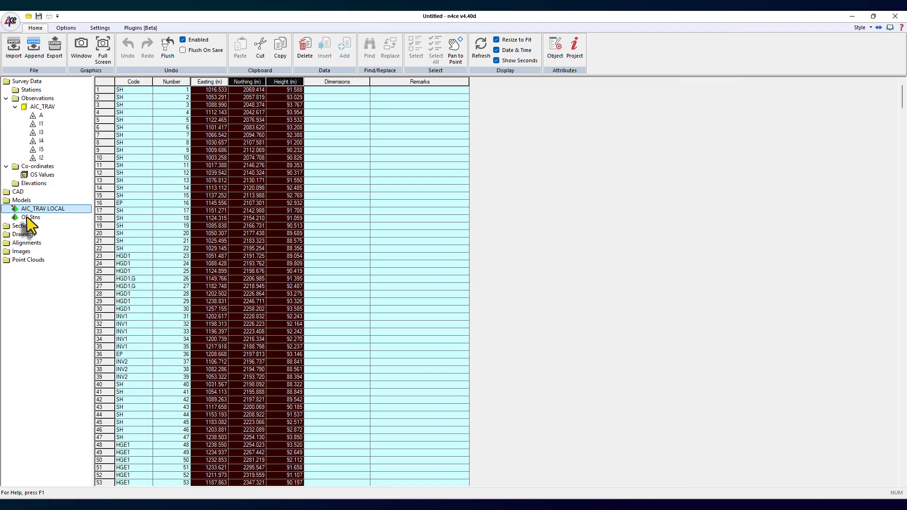
double_click(24, 210)
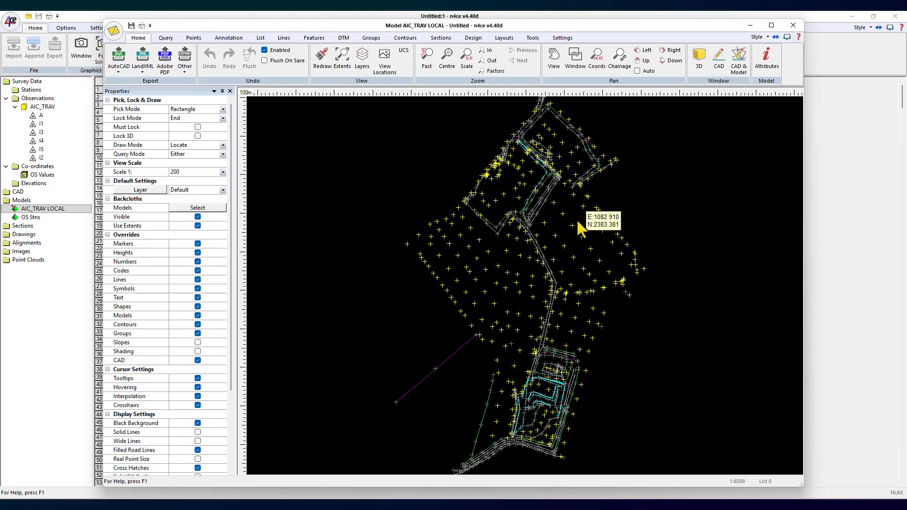
- Try to apply the saved "2d Local To OS" transformation to the AIC_TRAV LOCAL model's points
left_click(193, 38)
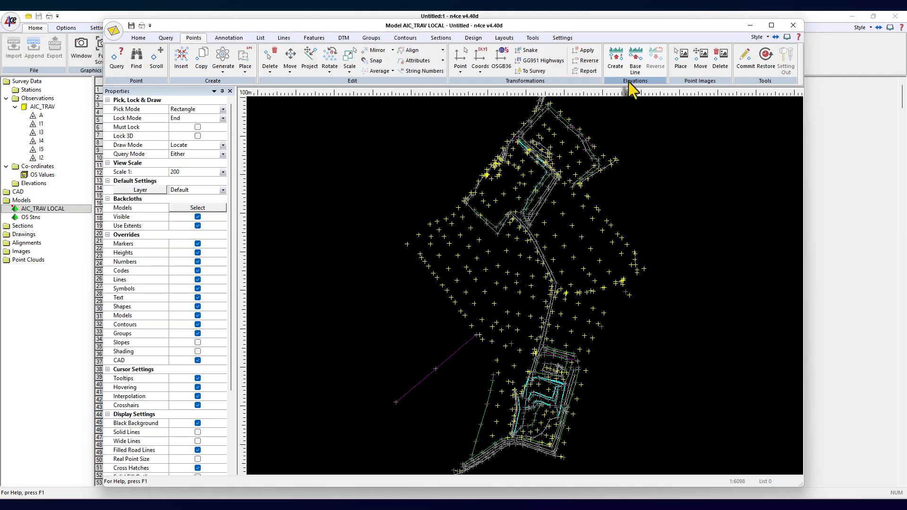
left_click(588, 53)
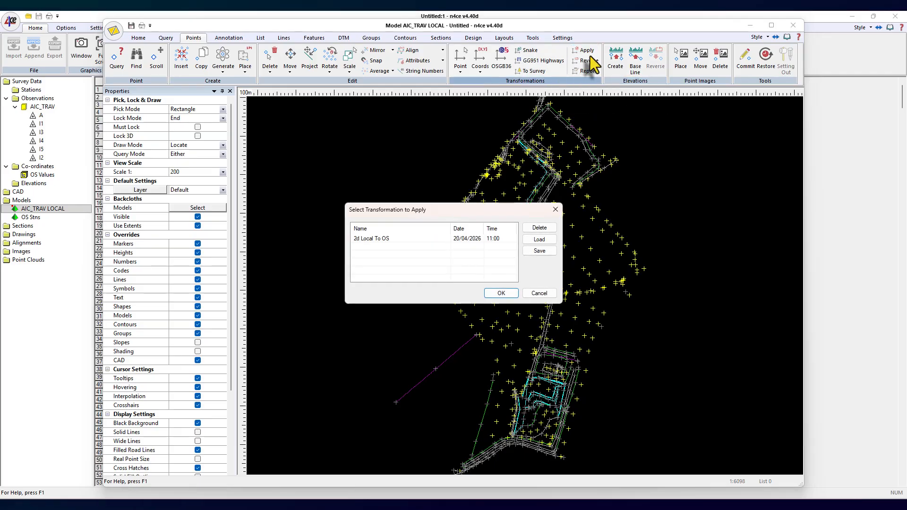
left_click(368, 239)
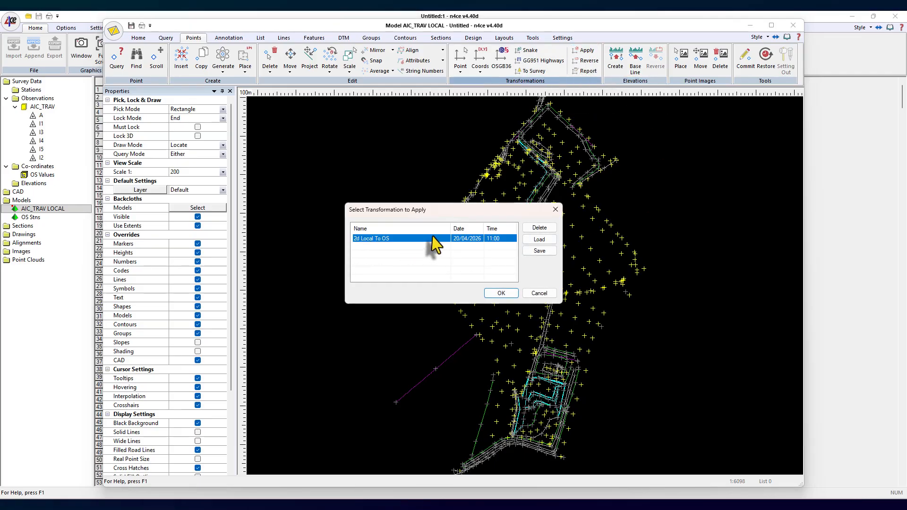
left_click(501, 293)
scroll(595, 287, "down", 2)
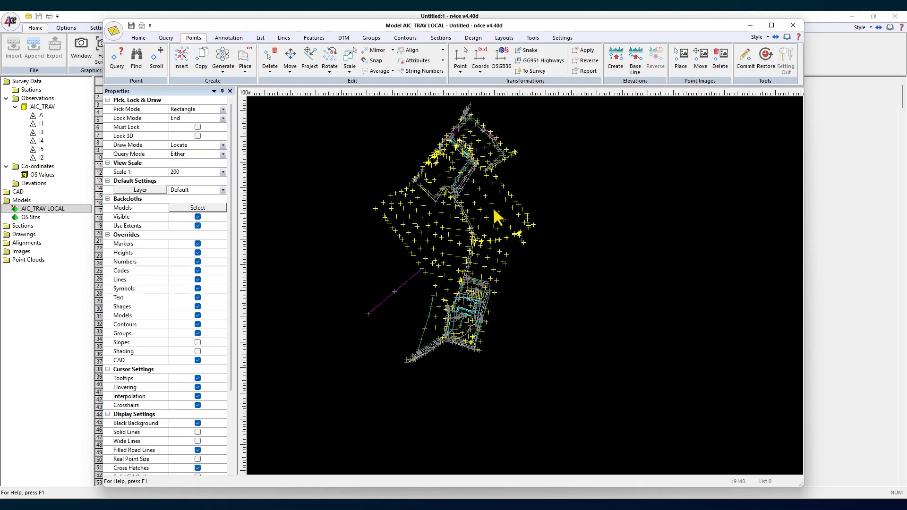
scroll(524, 248, "up", 1)
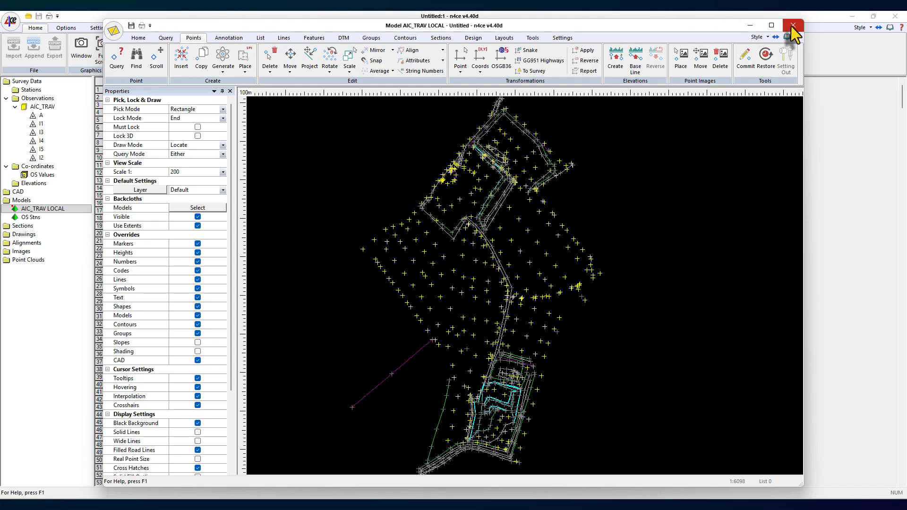
- Inspect the properties of SH point 401 and look up its code definition, without creating a new prefix
left_click(772, 25)
scroll(493, 290, "up", 4)
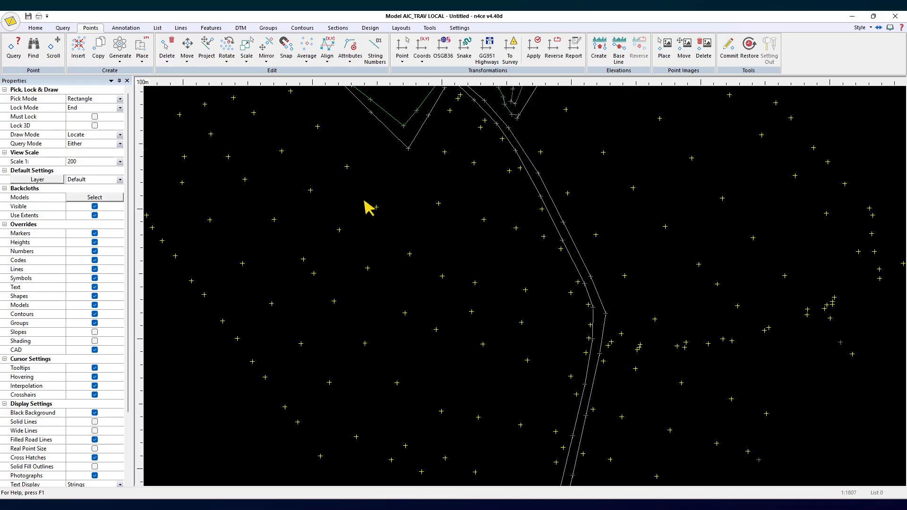
mouse_move(347, 173)
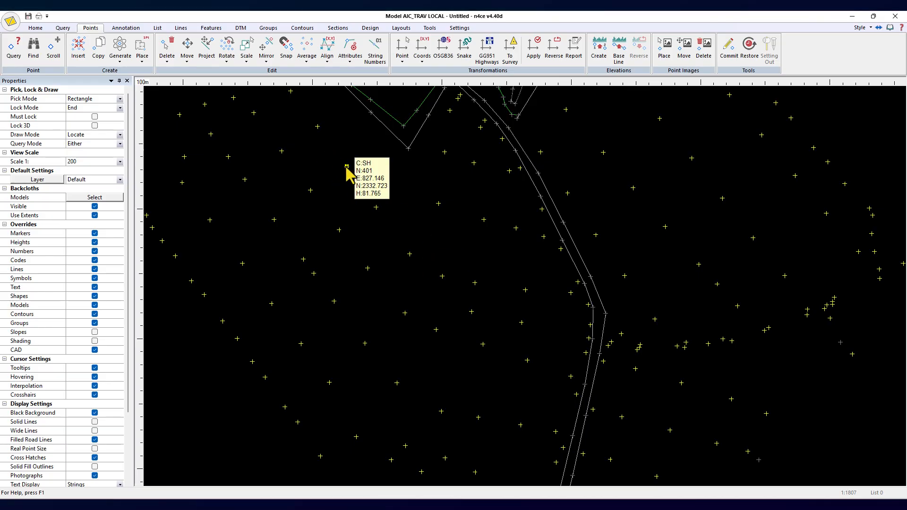
double_click(347, 169)
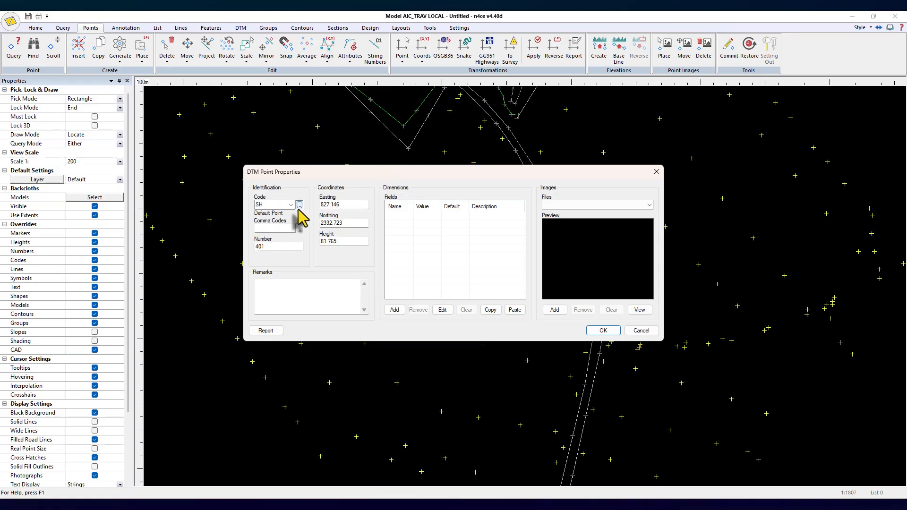
left_click(300, 205)
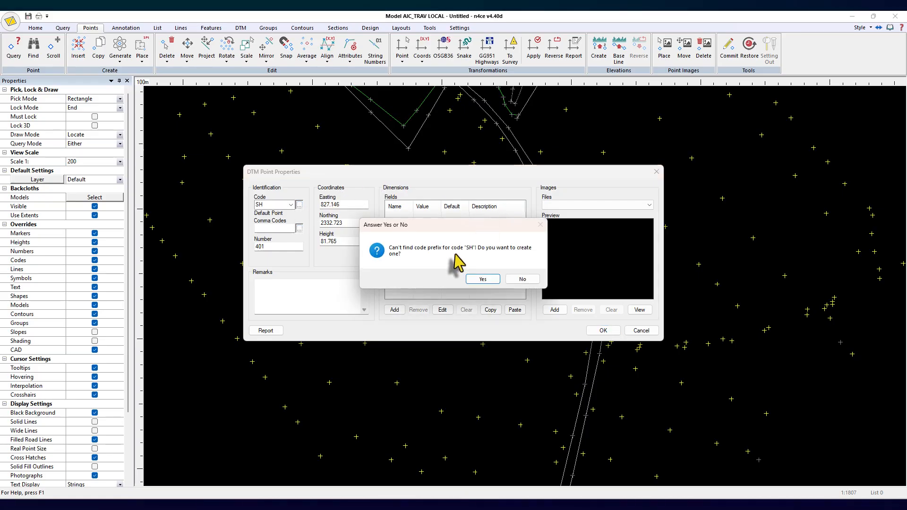
left_click(536, 284)
left_click(656, 172)
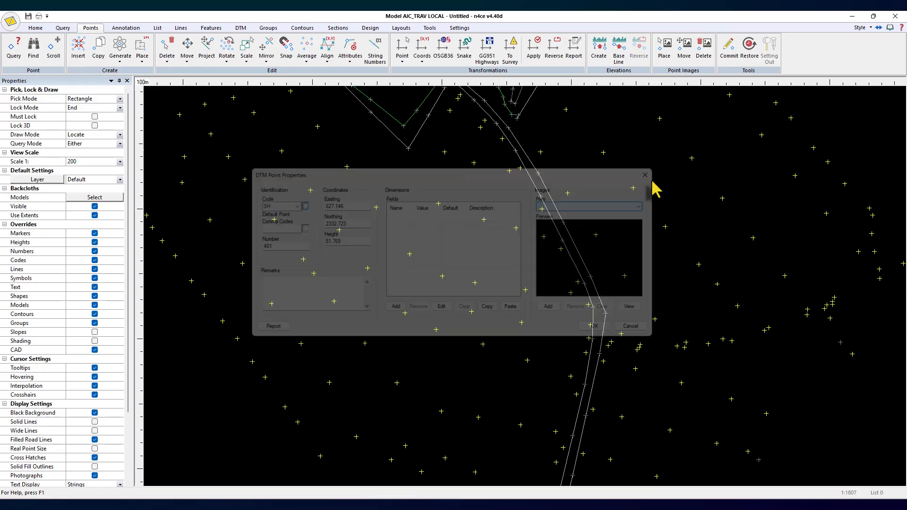
- Examine the survey code prefixes down to the SL spot level code, cancel without changes and close the model graphics
left_click(459, 28)
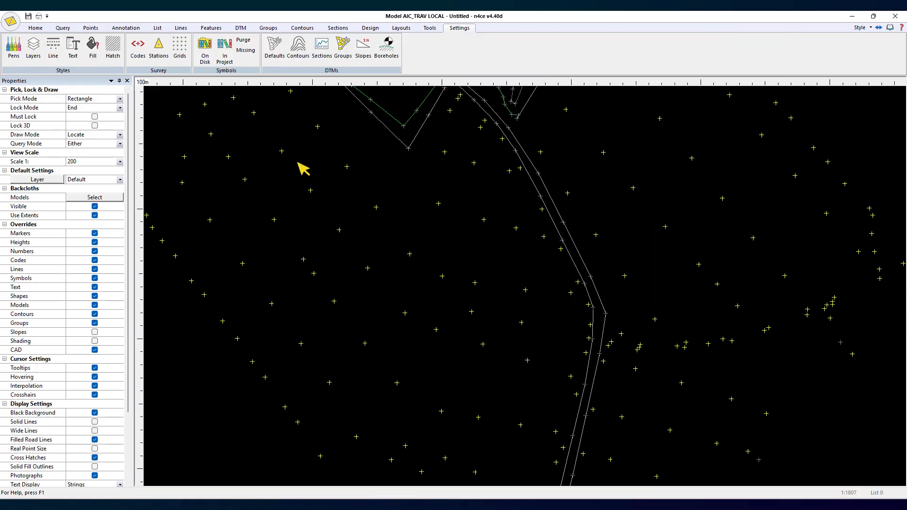
left_click(138, 48)
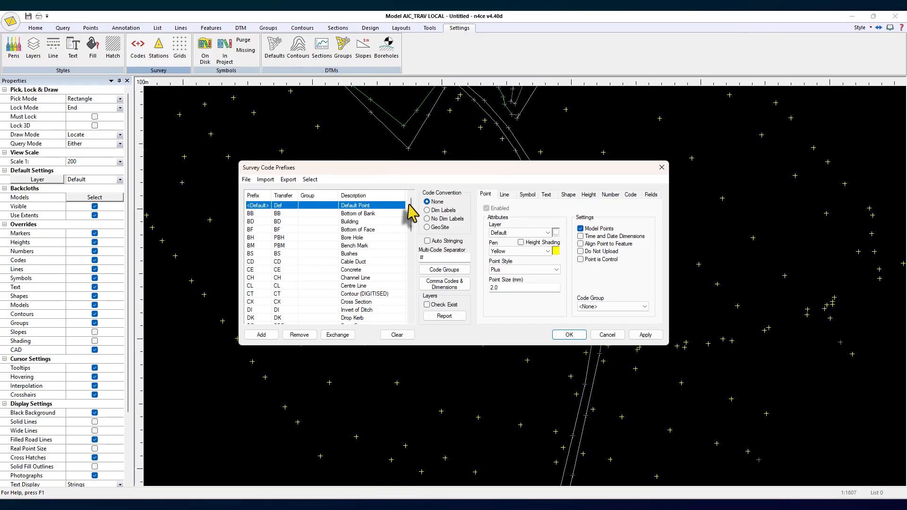
left_click_drag(411, 208, 404, 283)
left_click(248, 287)
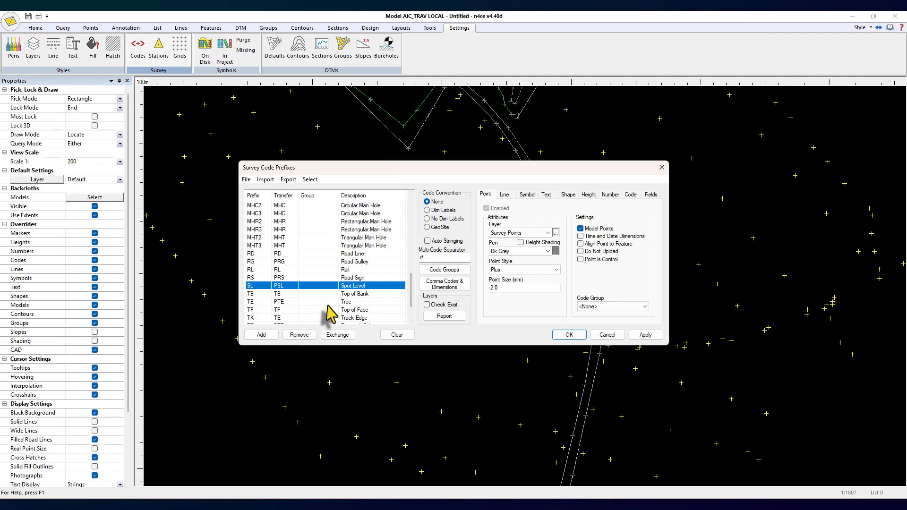
left_click(608, 336)
left_click(895, 15)
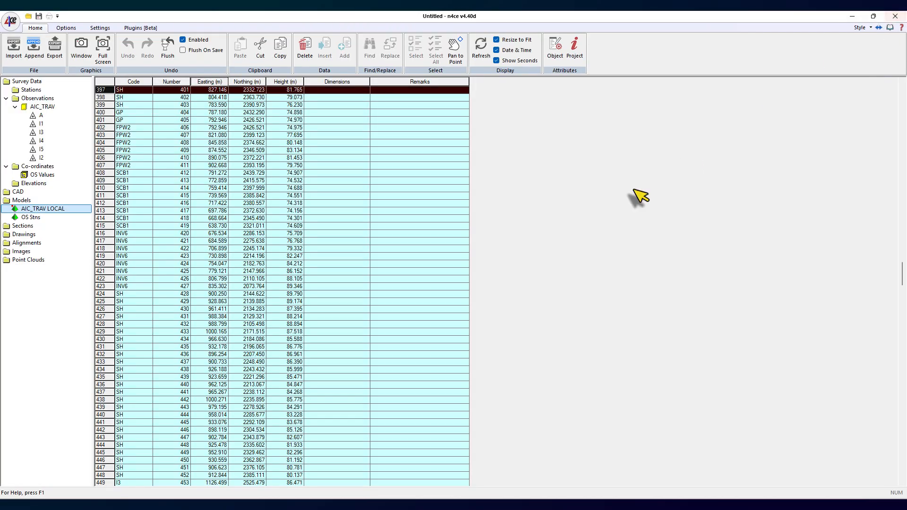
- Select all points in the AIC_TRAV LOCAL model whose code matches the search string SH*
left_click(138, 301)
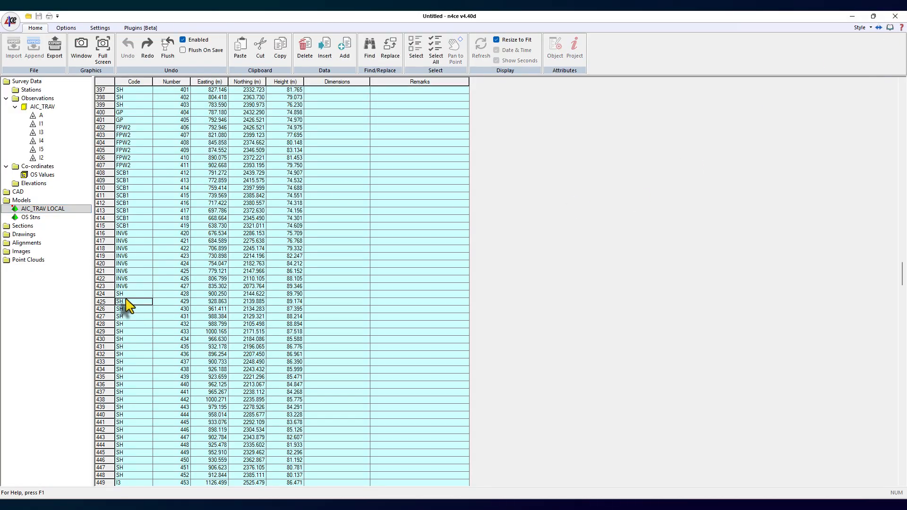
left_click(136, 270)
right_click(134, 301)
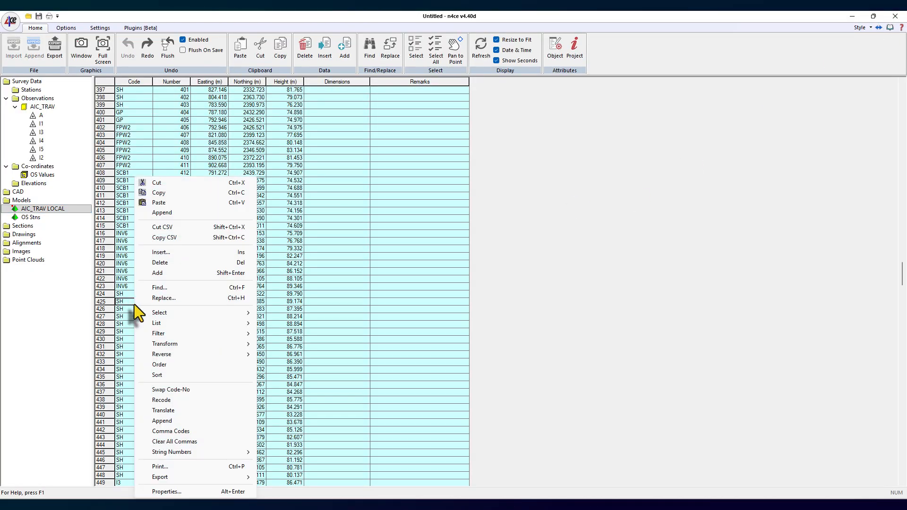
mouse_move(158, 313)
left_click(274, 312)
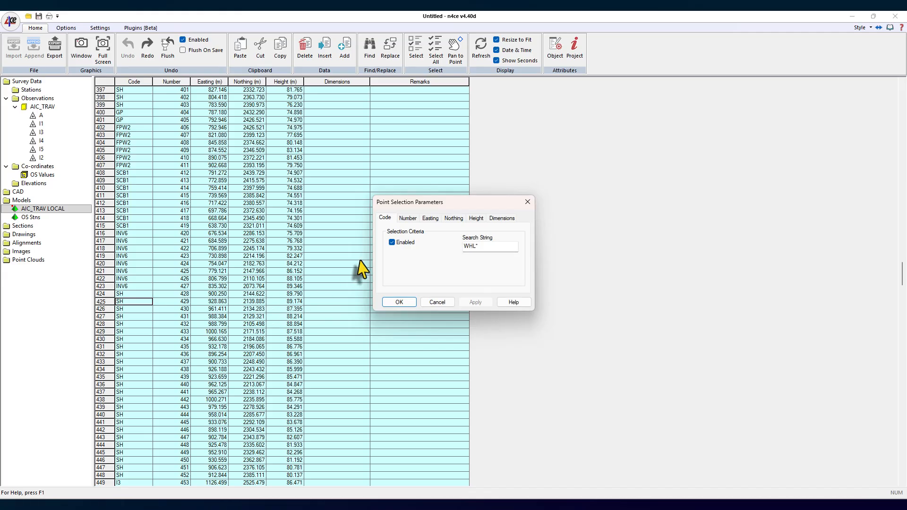
left_click_drag(486, 247, 407, 252)
type("SH")
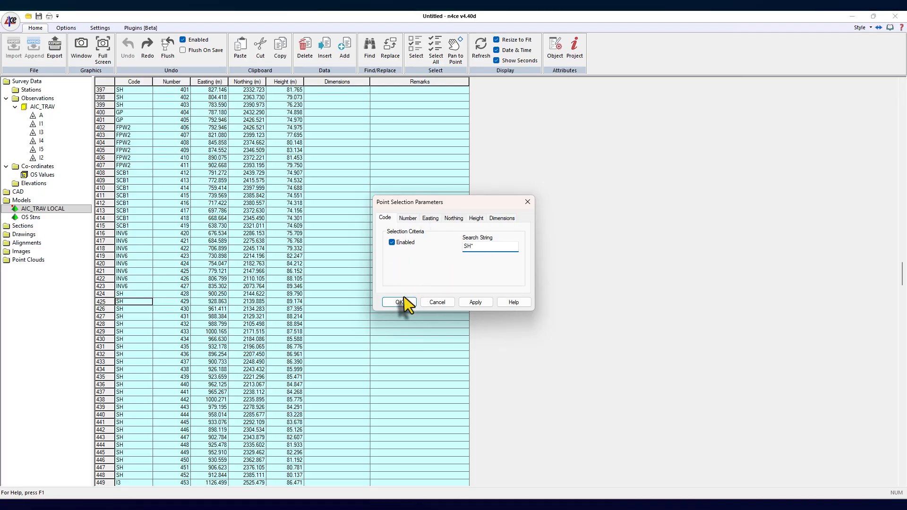
left_click(425, 219)
left_click(454, 218)
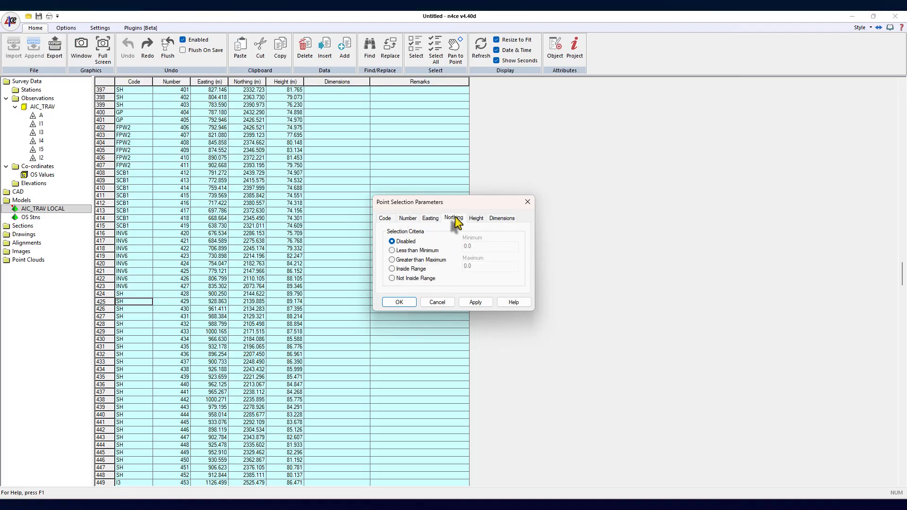
left_click(504, 217)
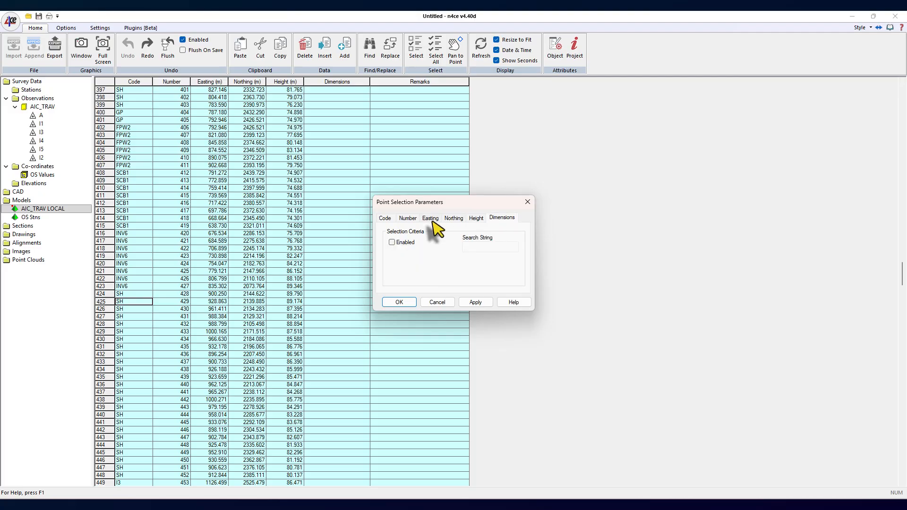
left_click(385, 219)
left_click(399, 302)
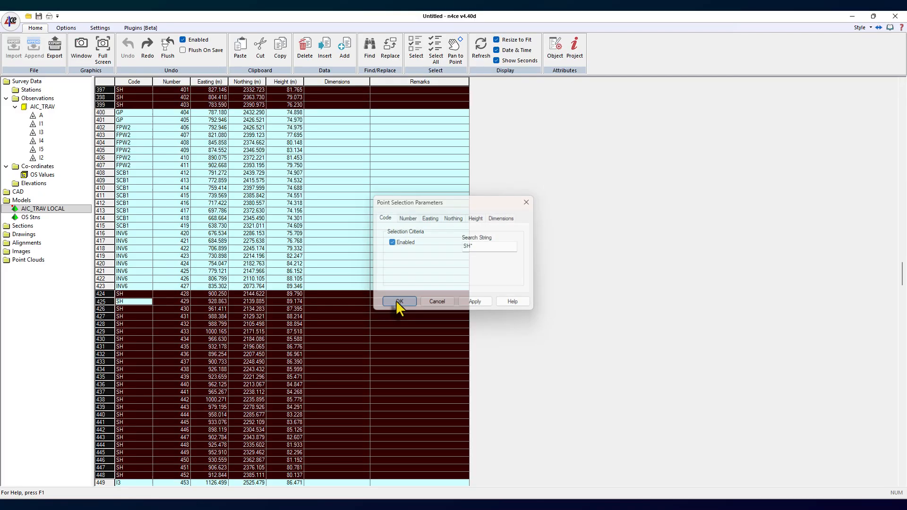
- Recode the selected SH points as SL
scroll(137, 144, "up", 5)
right_click(137, 143)
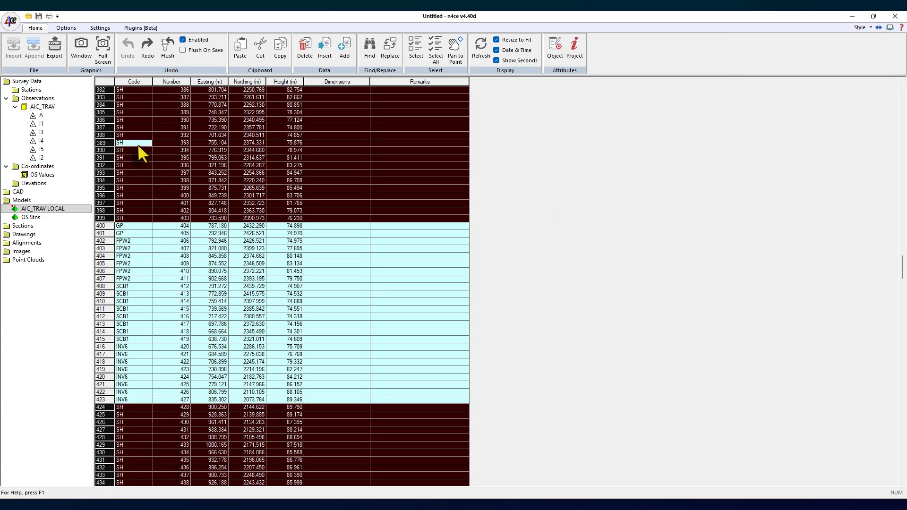
left_click(177, 372)
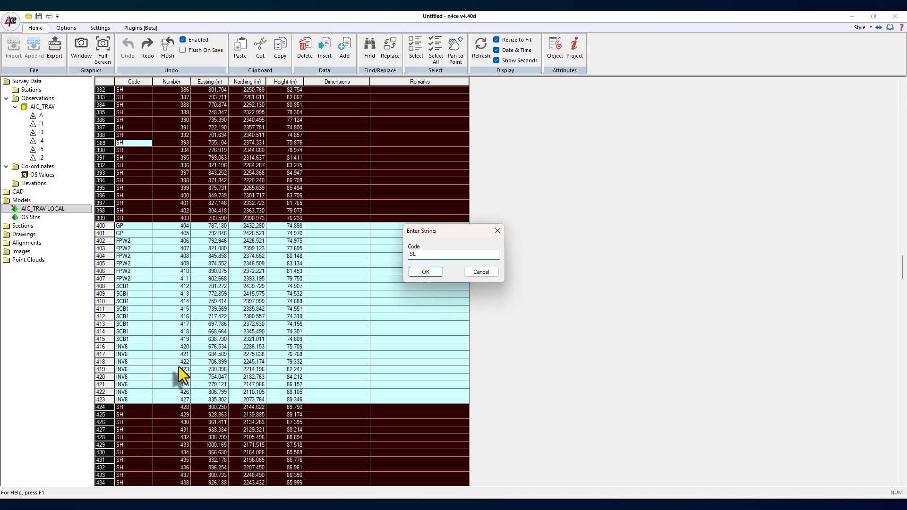
key("Return")
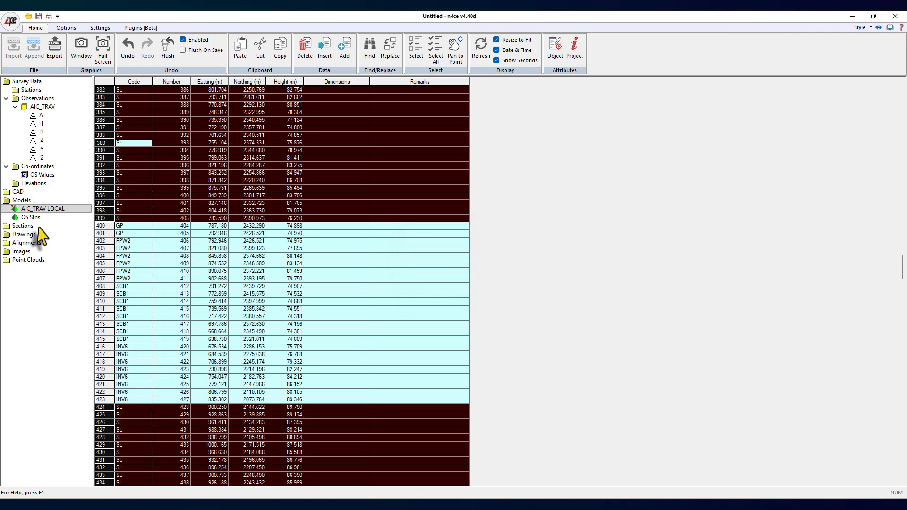
- Open the AIC_TRAV LOCAL model graphically and inspect the recoded spot levels up close
double_click(16, 208)
scroll(510, 274, "down", 6)
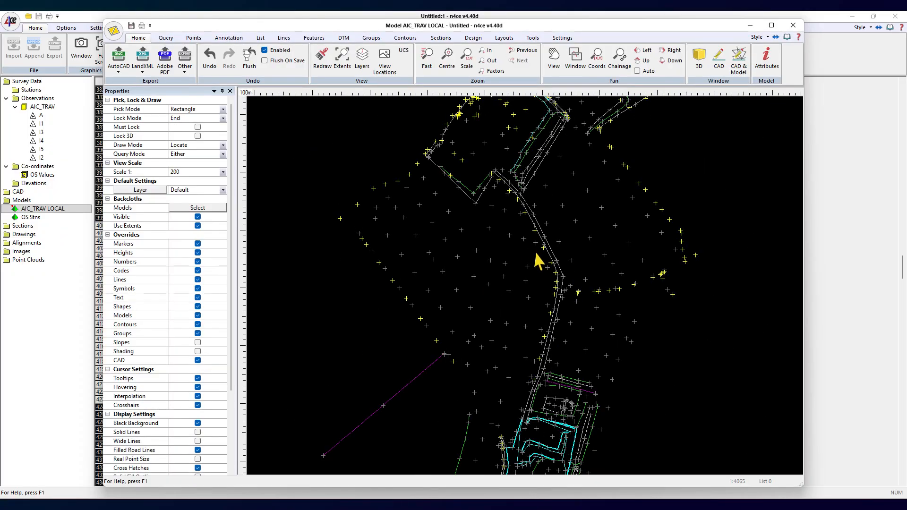
scroll(543, 236, "up", 5)
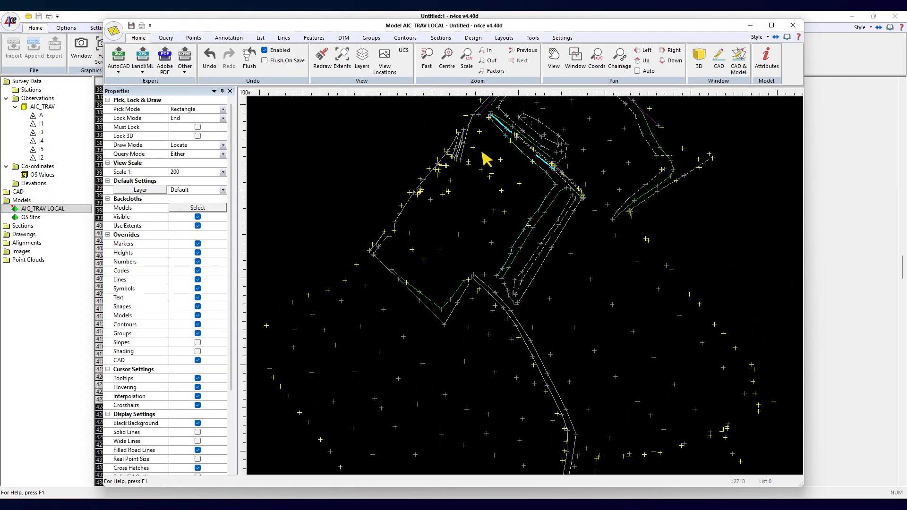
scroll(744, 371, "down", 3)
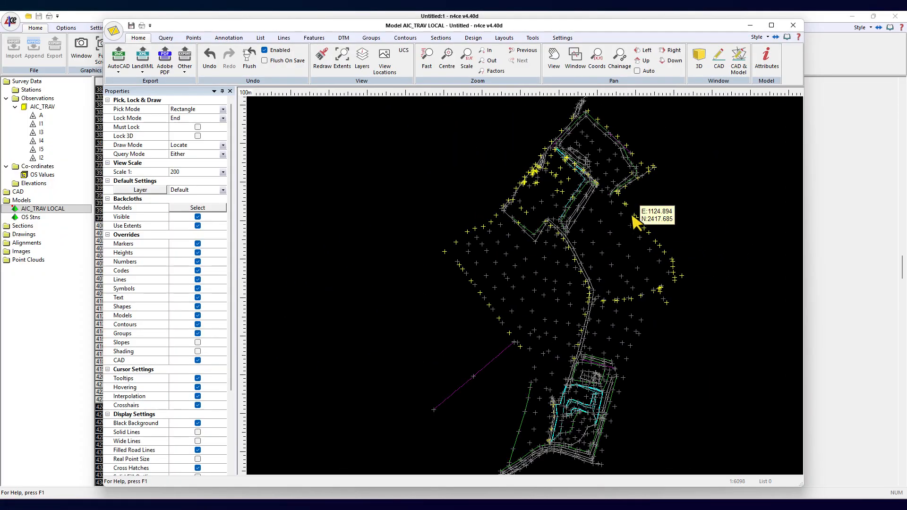
scroll(530, 279, "up", 3)
scroll(526, 275, "up", 5)
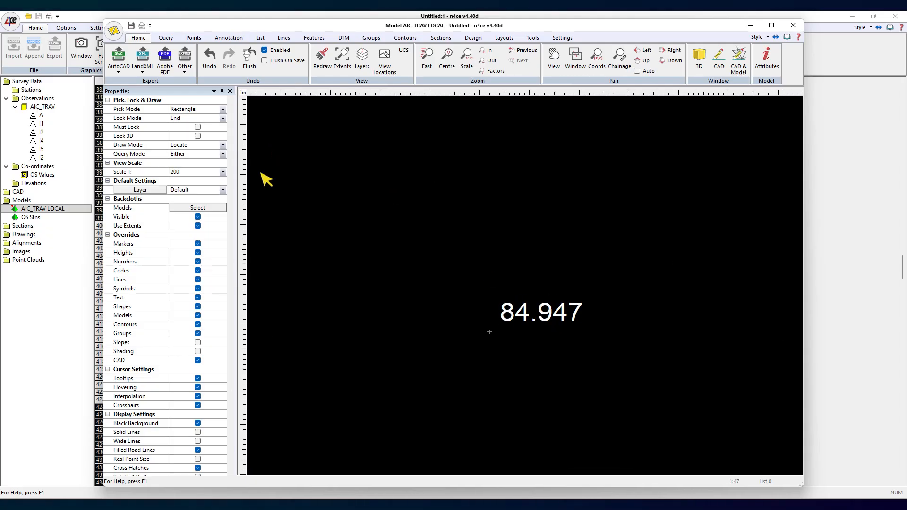
- Set the model's view scale to 1:500 and maximise the graphics window
left_click(221, 173)
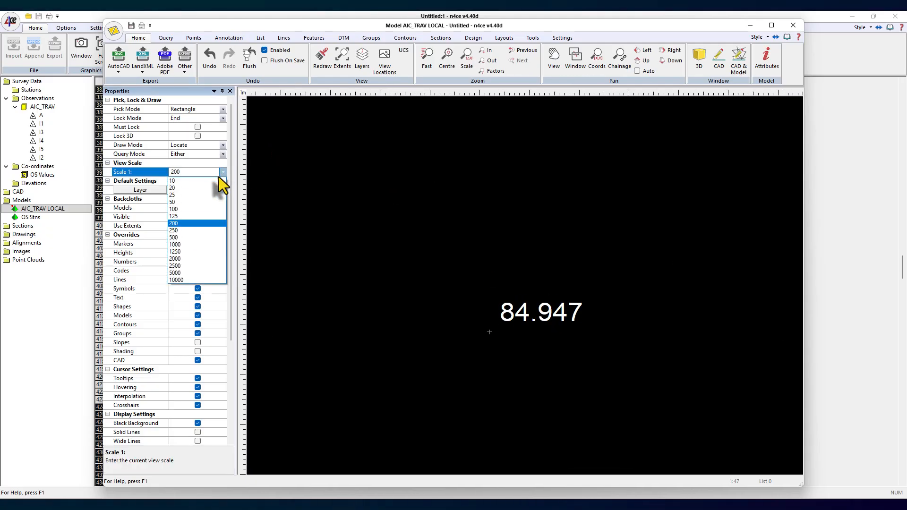
left_click(186, 238)
scroll(594, 293, "up", 3)
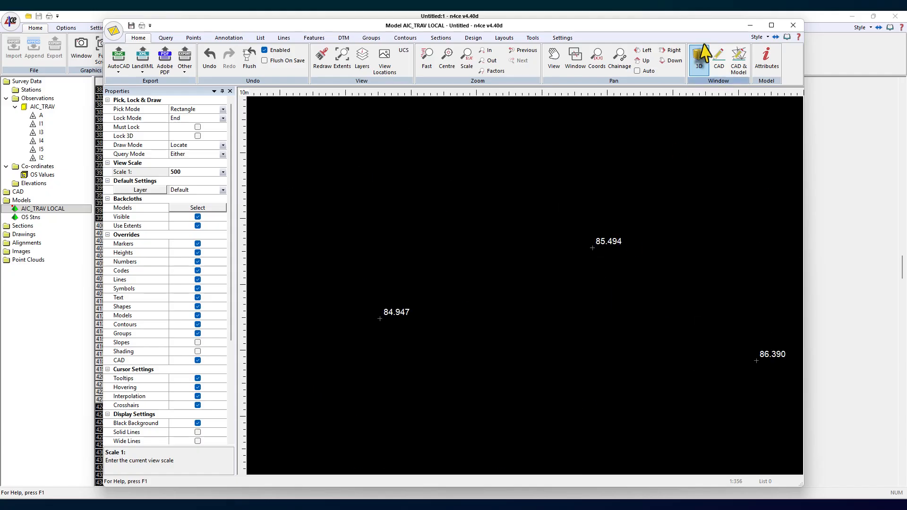
left_click(771, 25)
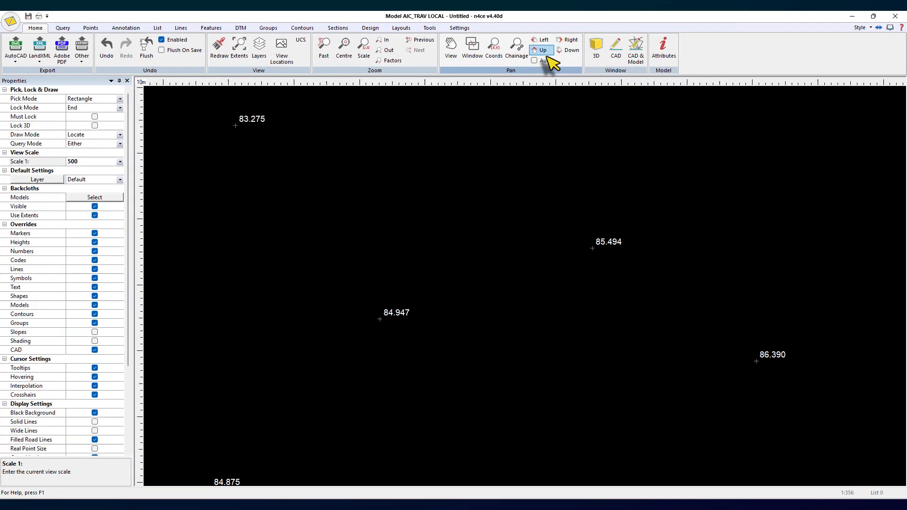
- Review the SL spot level definition in the survey code prefixes and close them without adding a new prefix
left_click(463, 29)
left_click(138, 47)
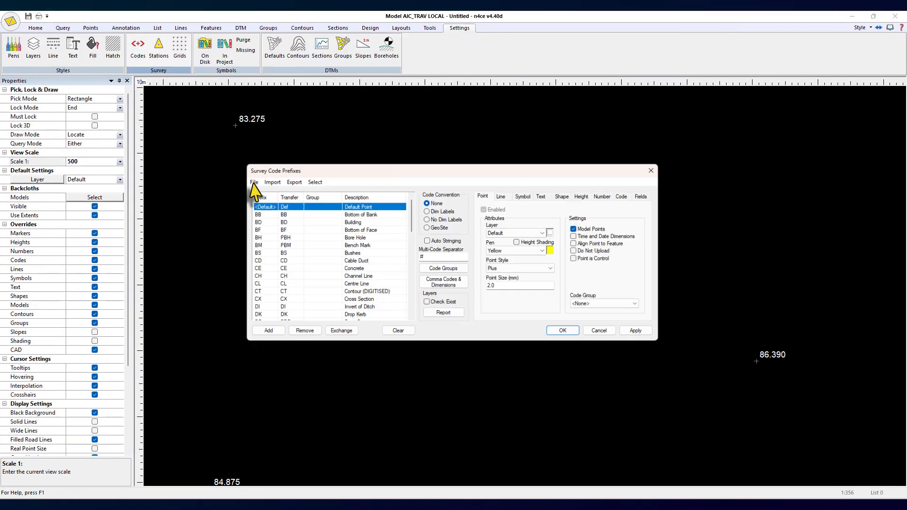
left_click_drag(412, 224, 409, 299)
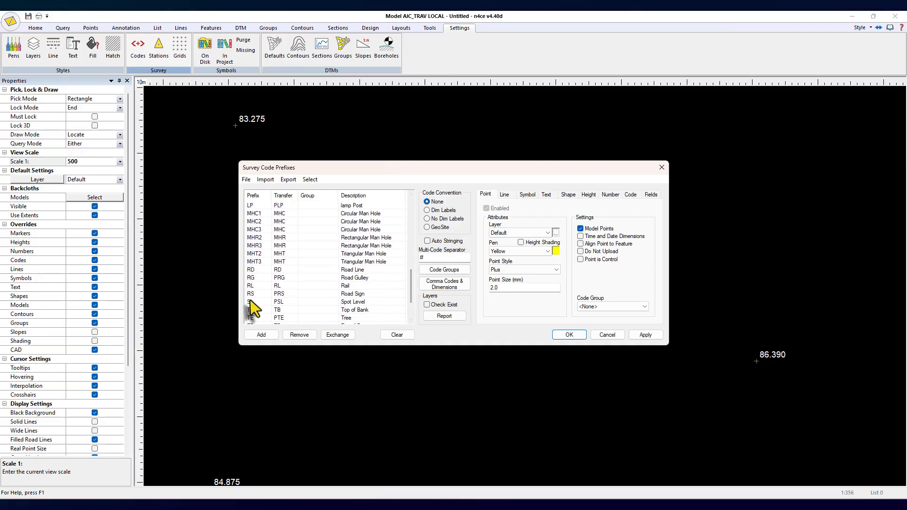
left_click(255, 303)
left_click(262, 336)
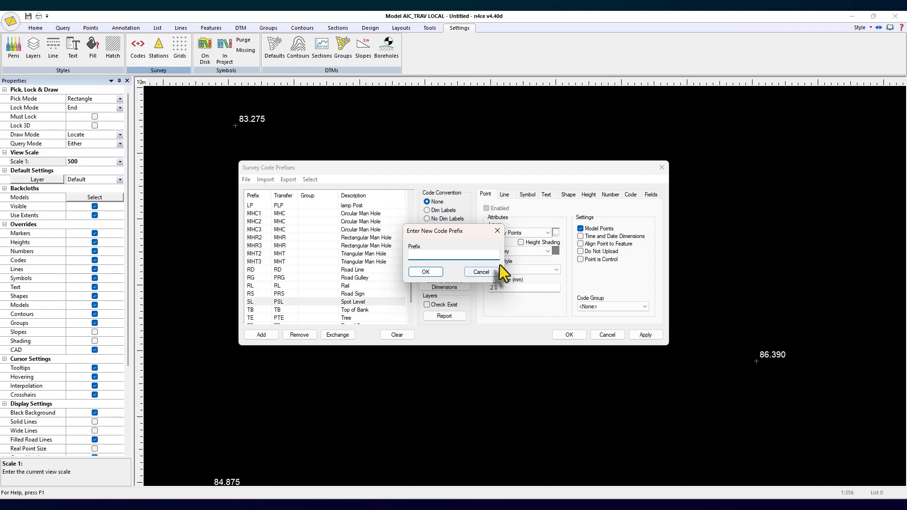
left_click(498, 231)
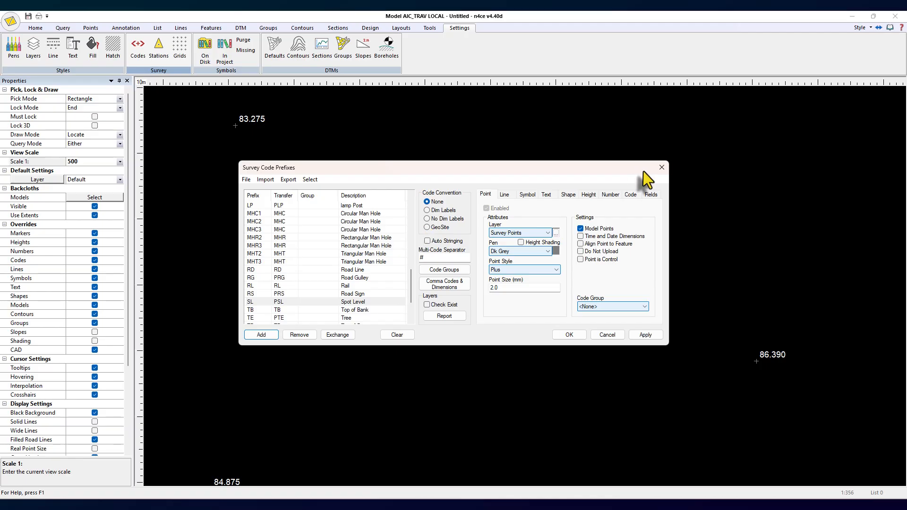
left_click(661, 167)
- Open the feature code report for the model and restrict it to undefined feature codes
scroll(502, 282, "down", 7)
middle_click_drag(577, 276, 475, 312)
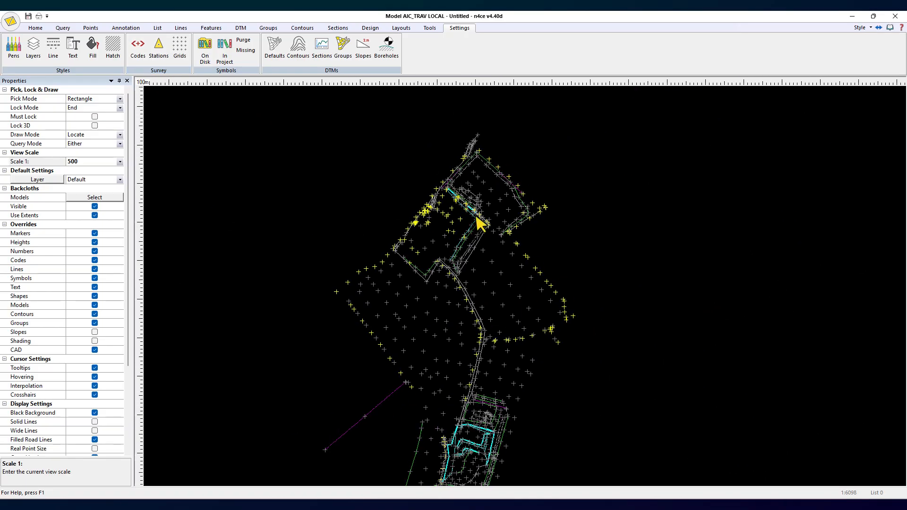
scroll(456, 180, "up", 1)
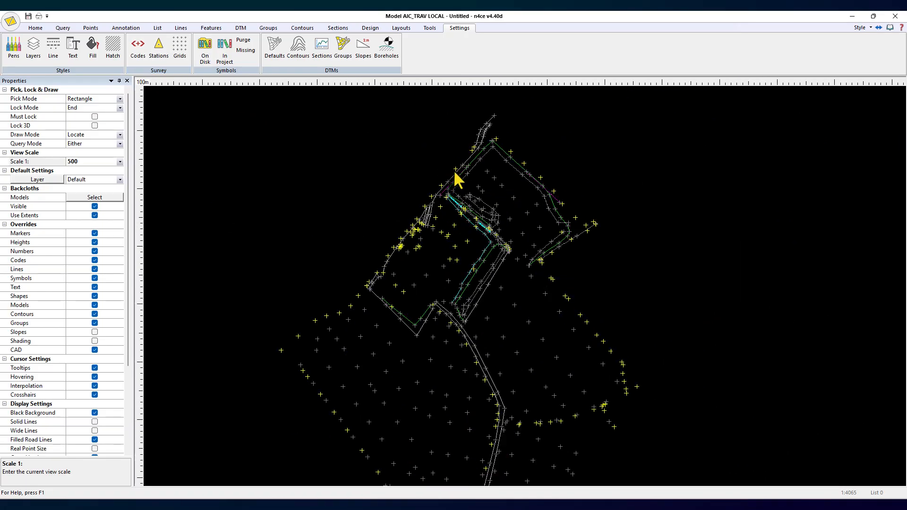
scroll(460, 211, "up", 1)
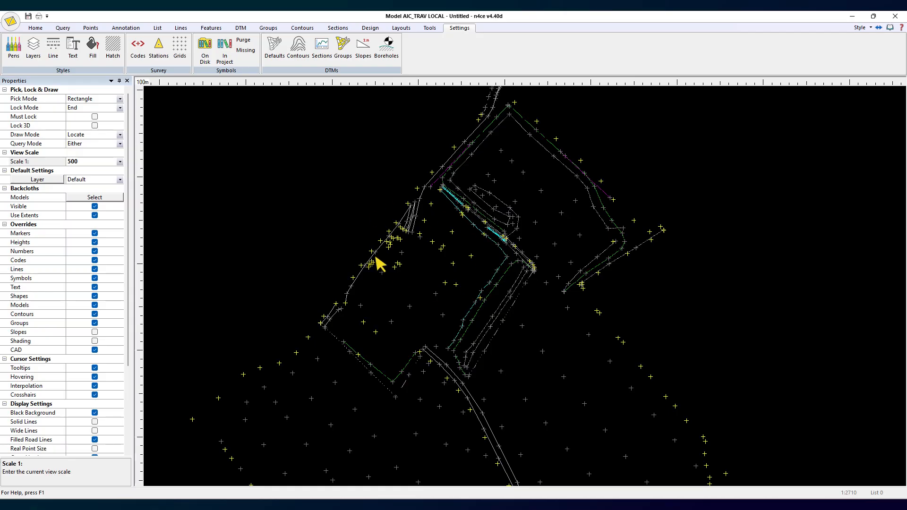
scroll(547, 268, "up", 1)
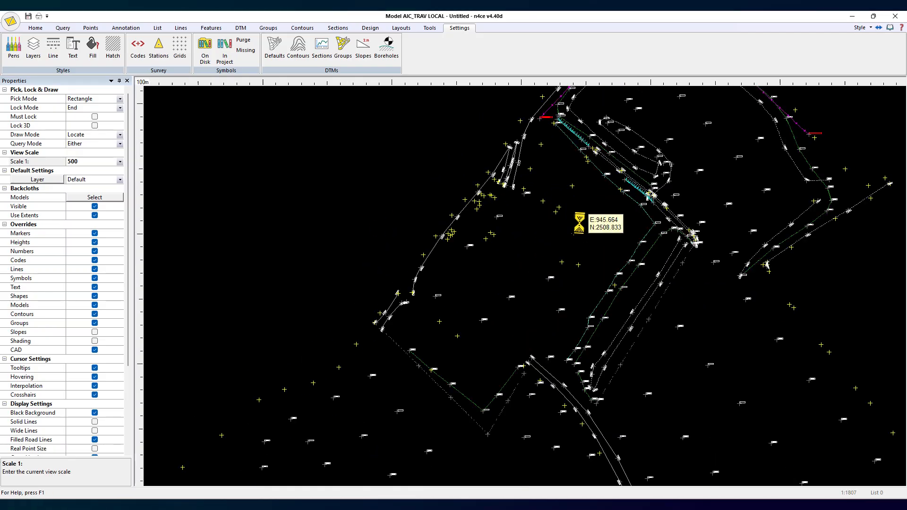
middle_click_drag(598, 212, 530, 235)
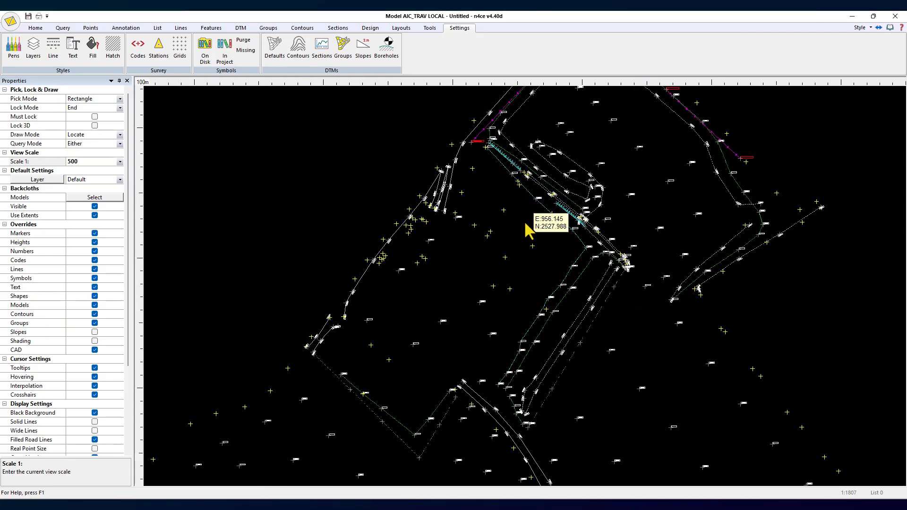
left_click(210, 29)
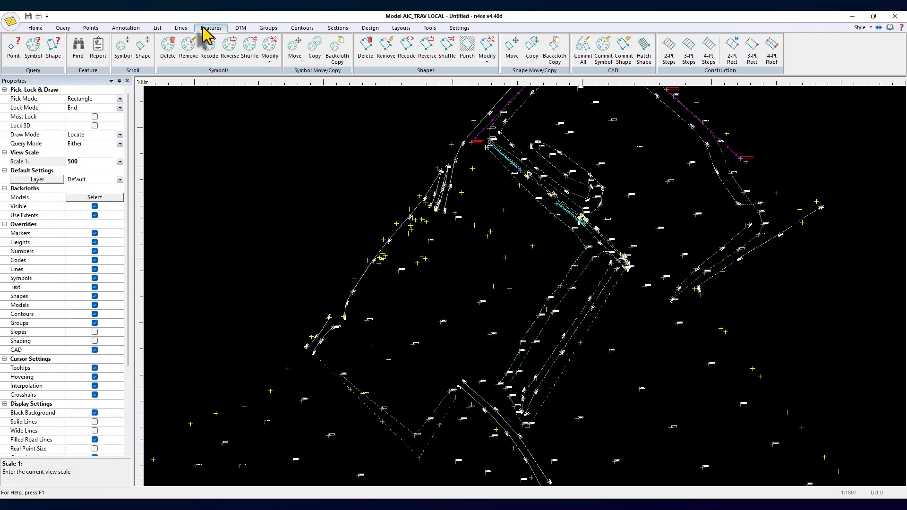
left_click(100, 53)
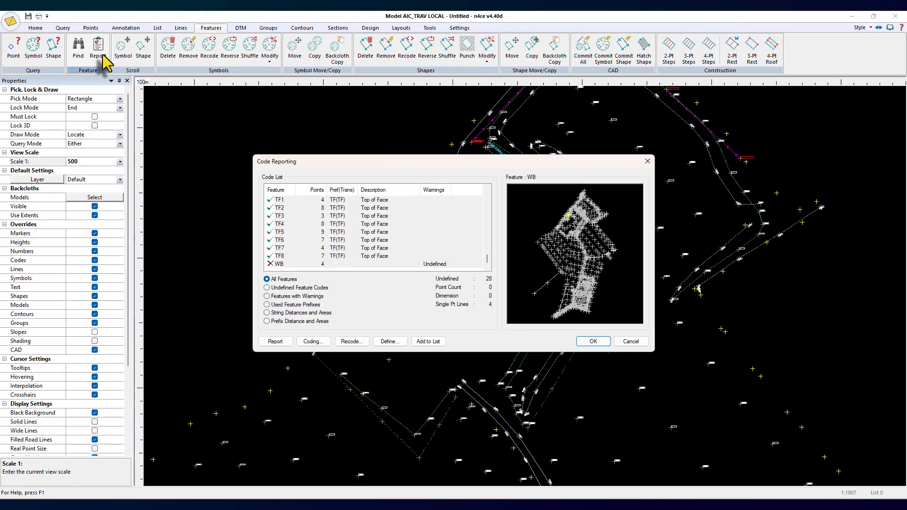
left_click(288, 287)
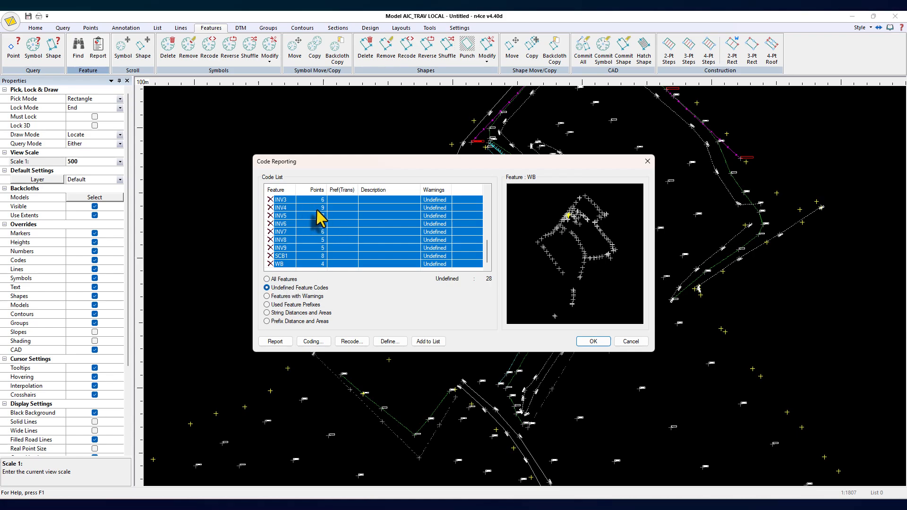
- Preview the undefined INV3 to INV9 features one by one in the code report to see where each string runs
left_click(285, 210)
left_click(285, 223)
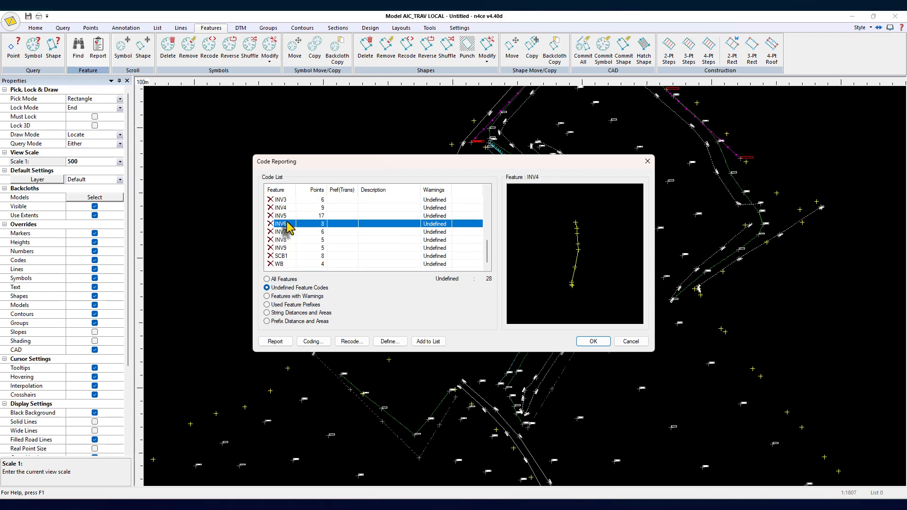
left_click(286, 232)
left_click(287, 248)
left_click(285, 200)
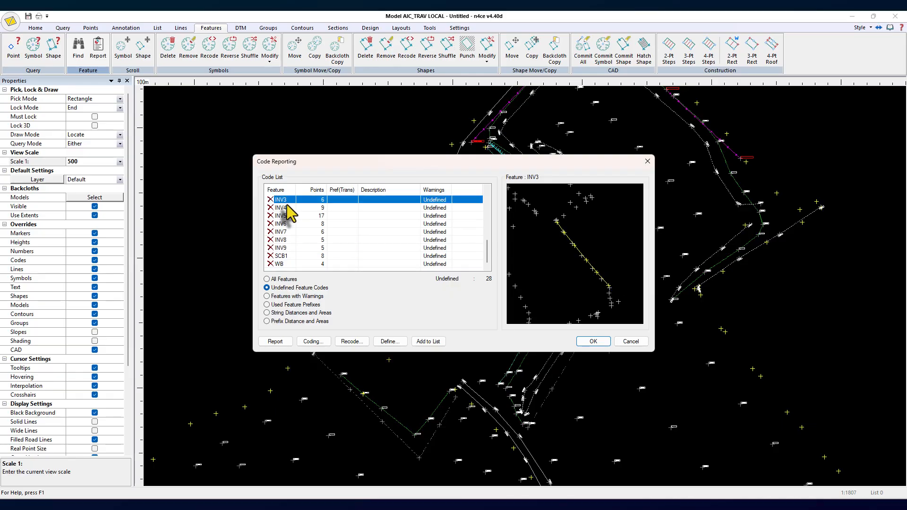
left_click(287, 208)
left_click(286, 216)
left_click(286, 224)
left_click(286, 240)
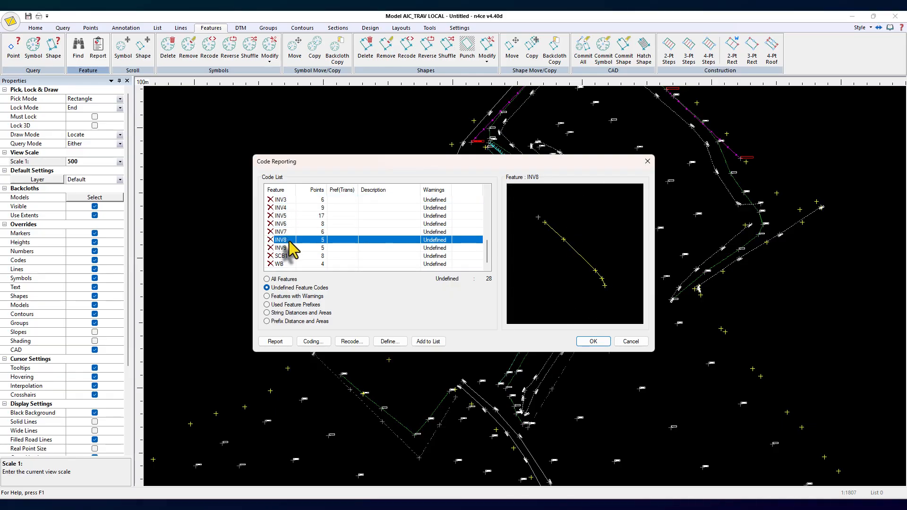
left_click(290, 224)
left_click(292, 200)
left_click(291, 216)
left_click(292, 232)
left_click(295, 248)
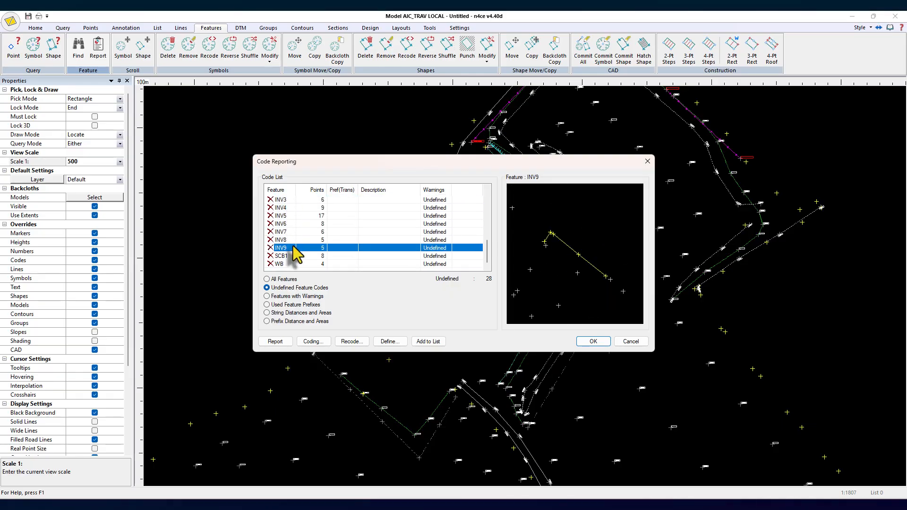
left_click(286, 240)
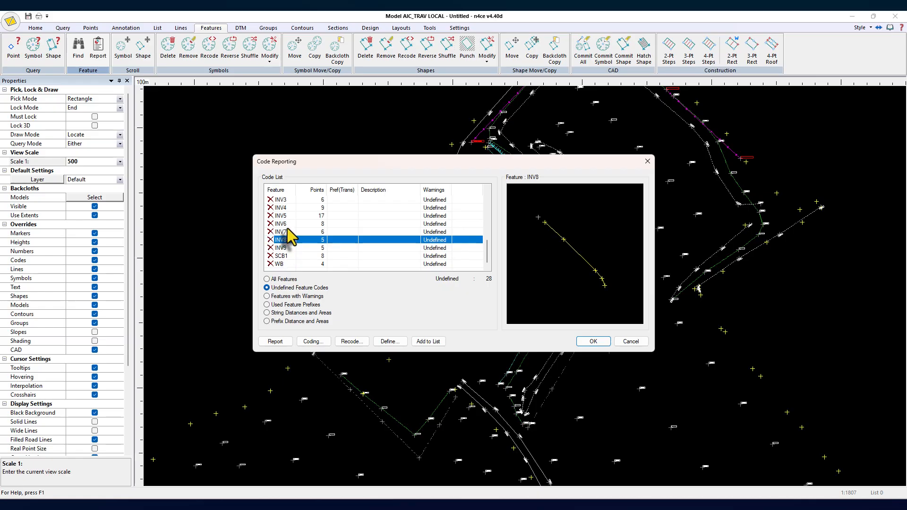
left_click(286, 224)
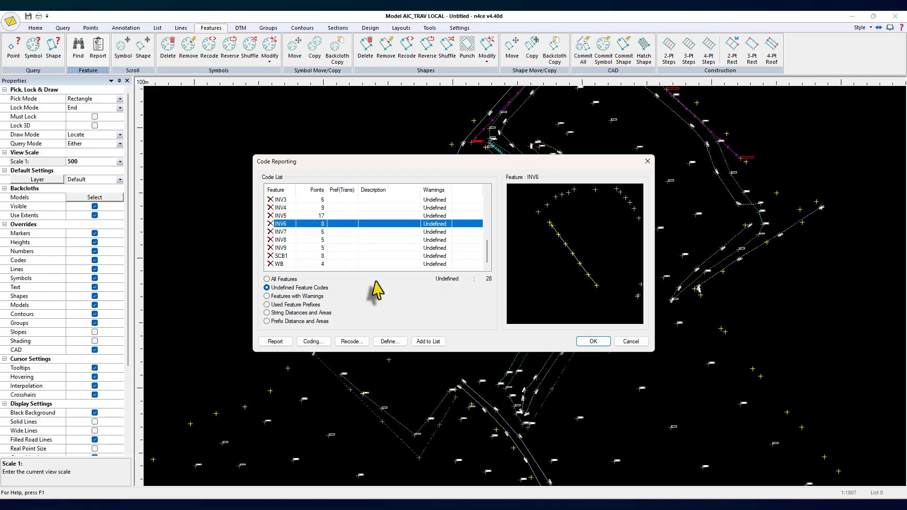
- Add a code prefix INV with the description Invert and set its point pen to light grey
left_click(311, 341)
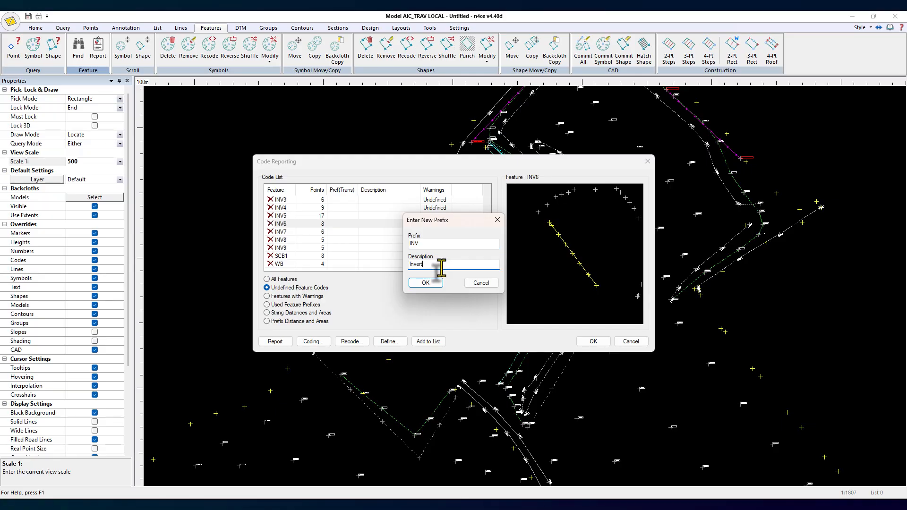
left_click(424, 282)
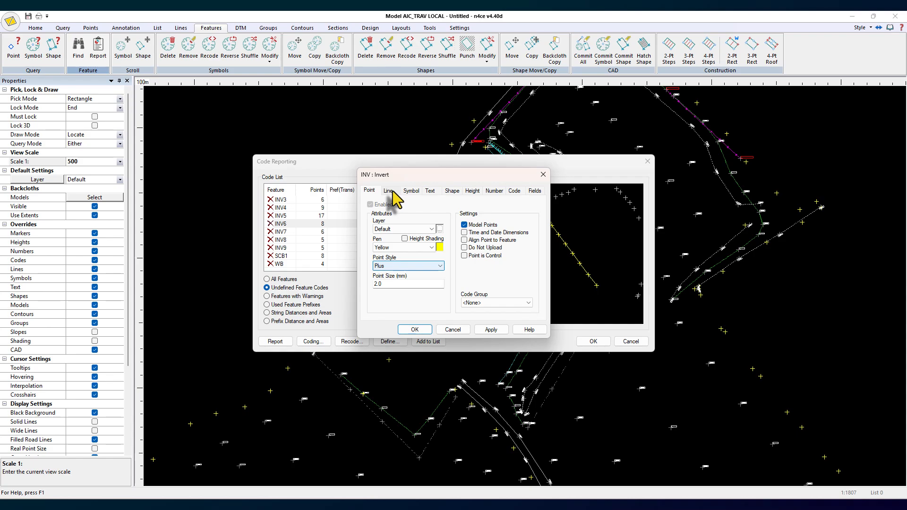
left_click(440, 248)
left_click(450, 288)
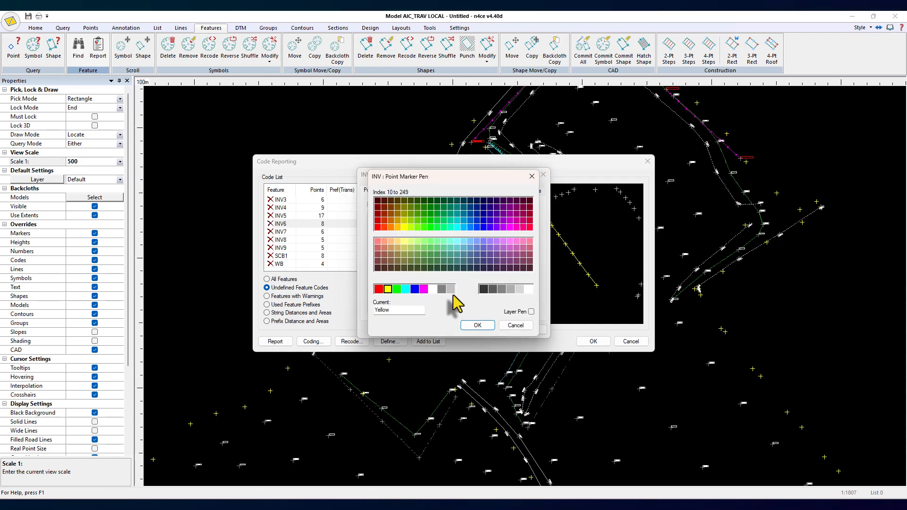
left_click(484, 324)
- Enable the line for the INV prefix on the Ground Forms layer with a Green pen
left_click(388, 191)
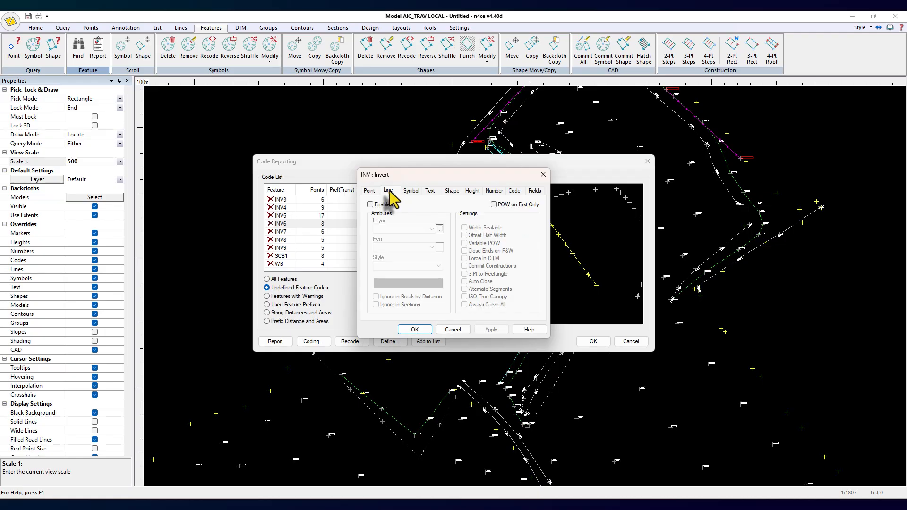
left_click(371, 205)
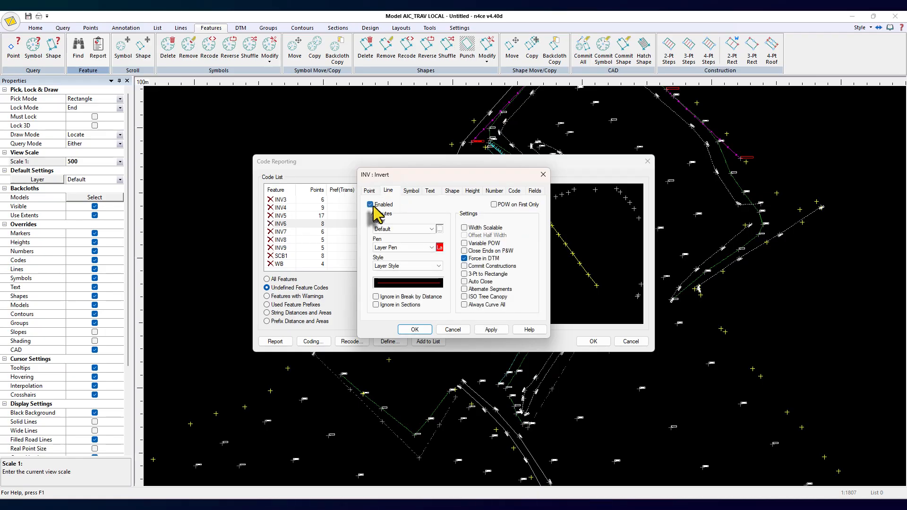
left_click(420, 231)
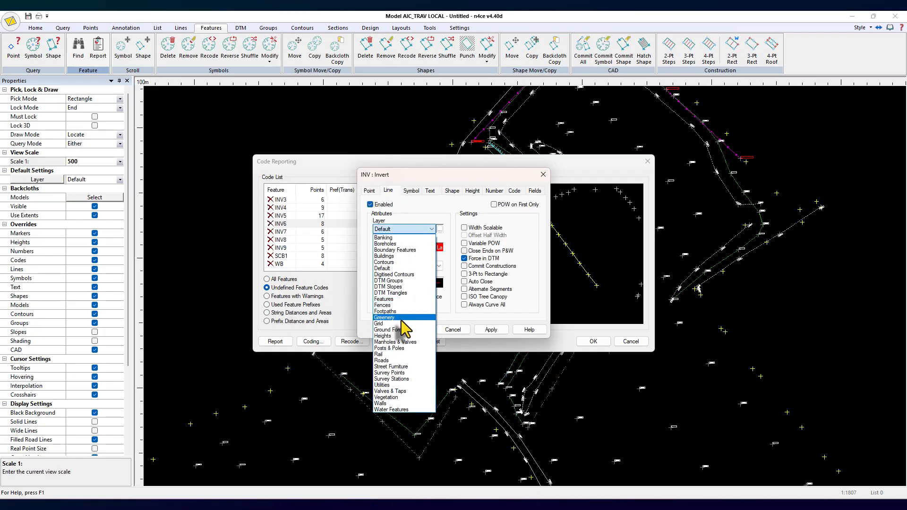
left_click(399, 330)
left_click(421, 248)
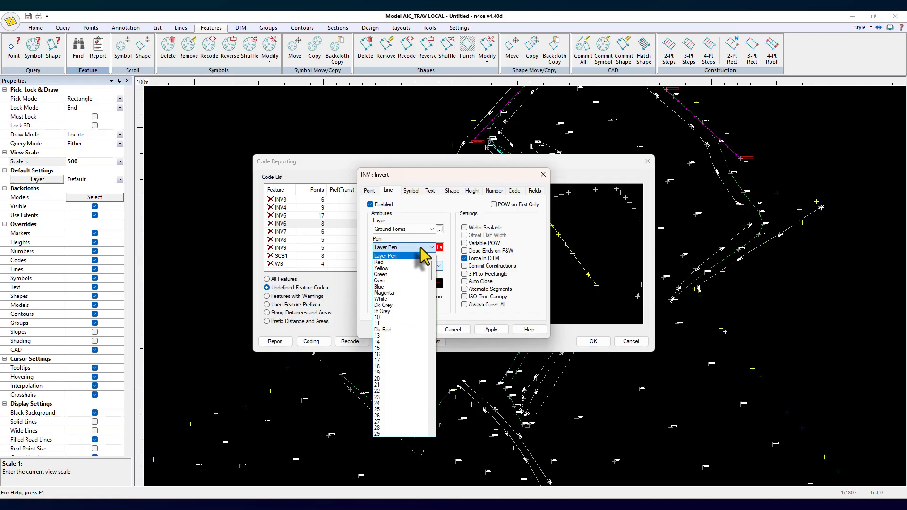
left_click(396, 275)
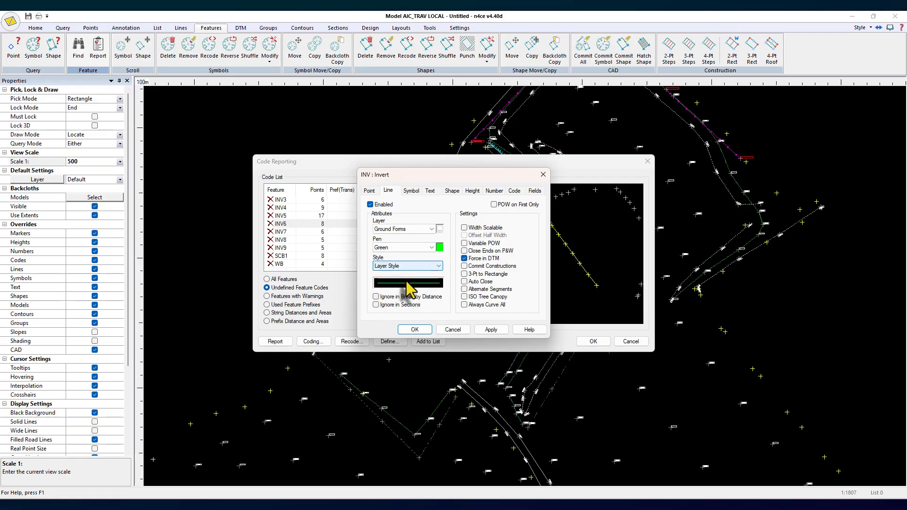
- Give the INV line the Dashed style, leave its height annotation disabled and accept the prefix definition
left_click(409, 267)
scroll(403, 380, "down", 3)
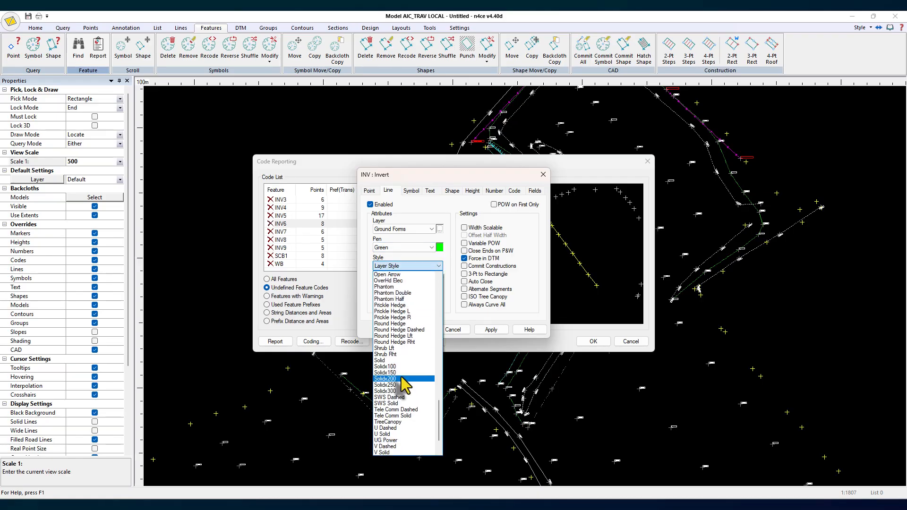
scroll(405, 293, "up", 5)
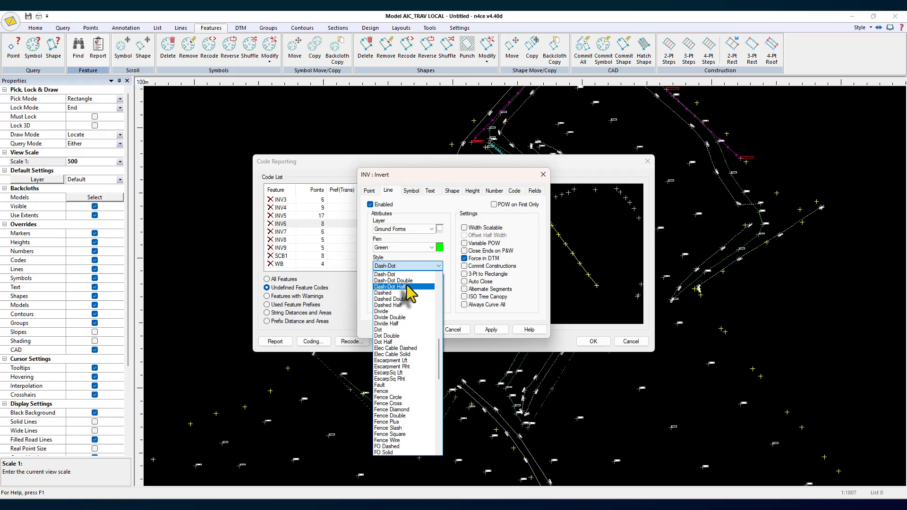
left_click(427, 305)
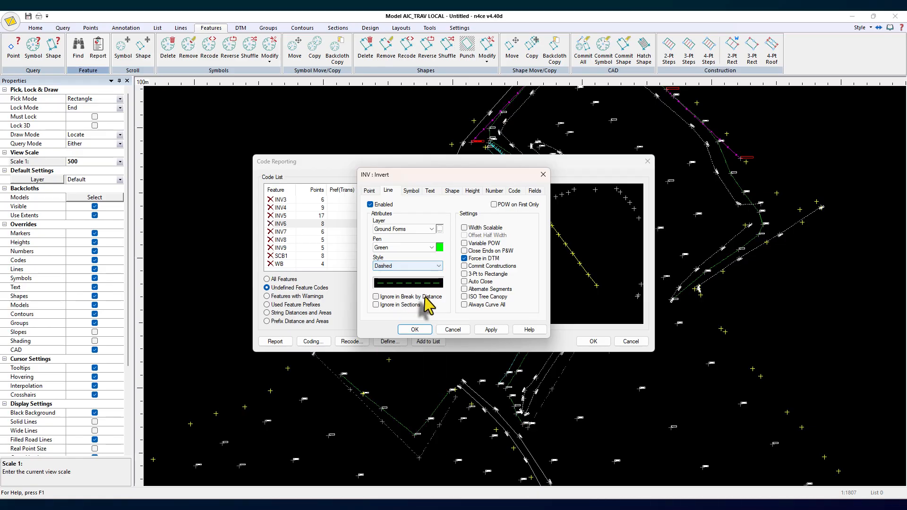
left_click(478, 192)
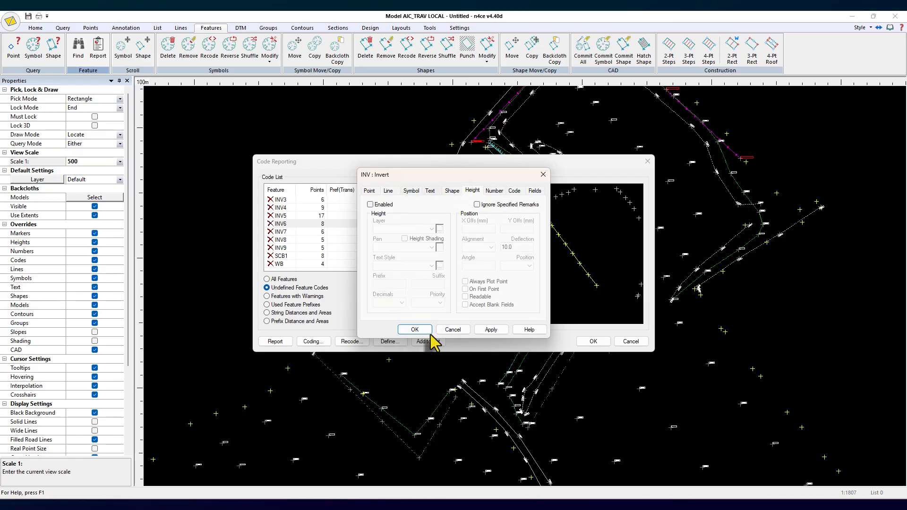
left_click(414, 329)
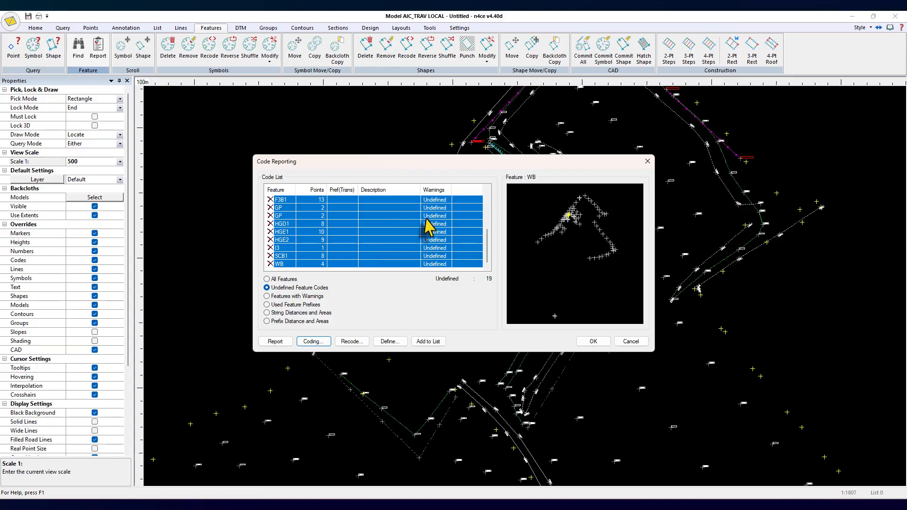
- Preview the undefined HGD1, HGE1 and BLD features in the code report to examine the shape of each string
left_click(289, 228)
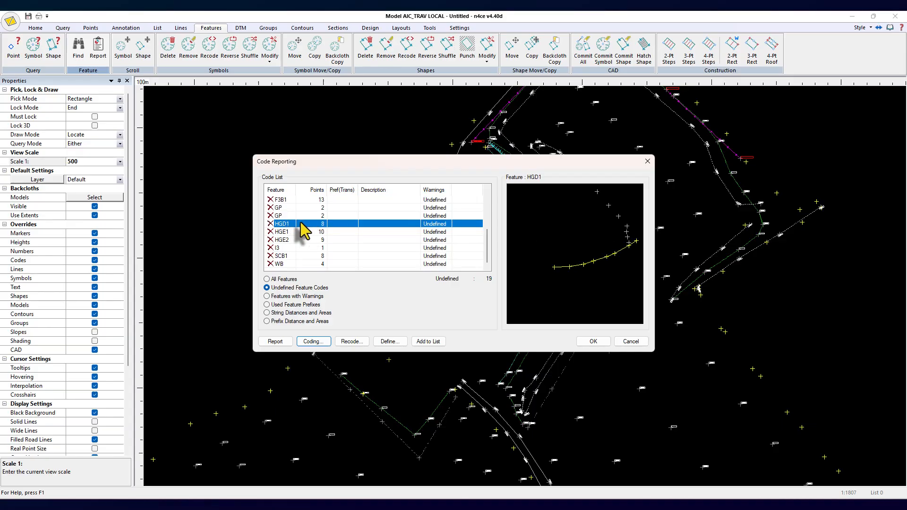
left_click(277, 233)
left_click(283, 225)
left_click(287, 232)
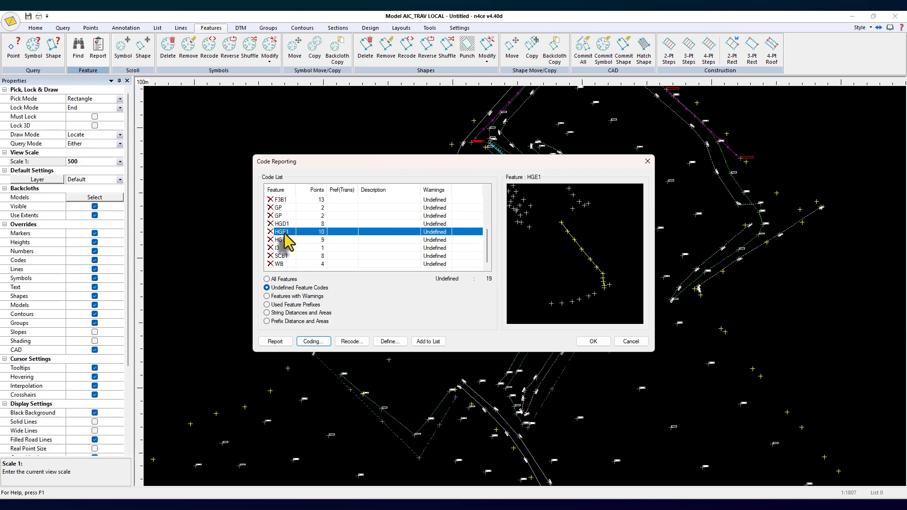
scroll(287, 241, "up", 5)
left_click(292, 208)
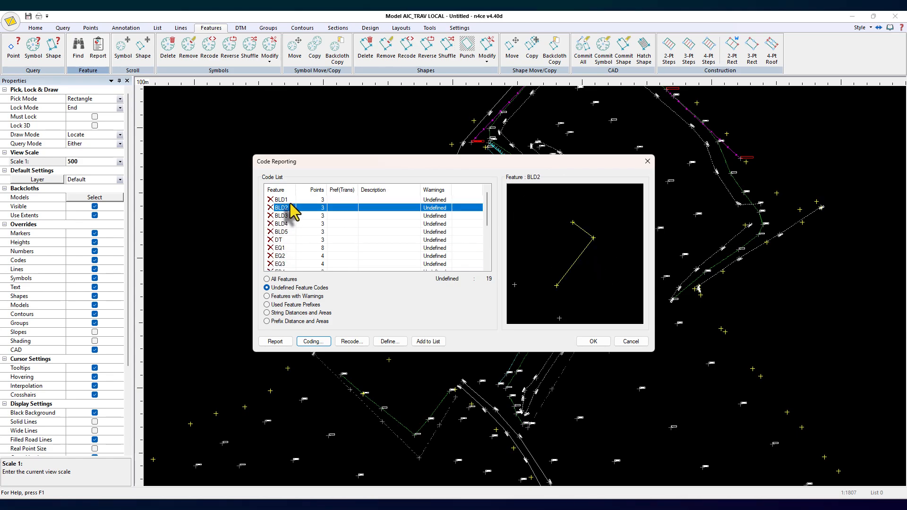
left_click(289, 223)
left_click(290, 232)
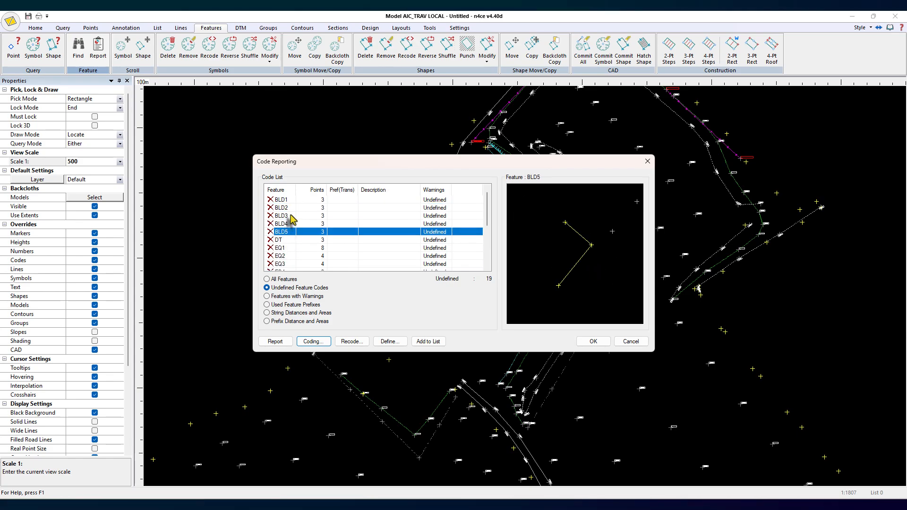
left_click(291, 215)
left_click(286, 202)
left_click(283, 208)
left_click(283, 225)
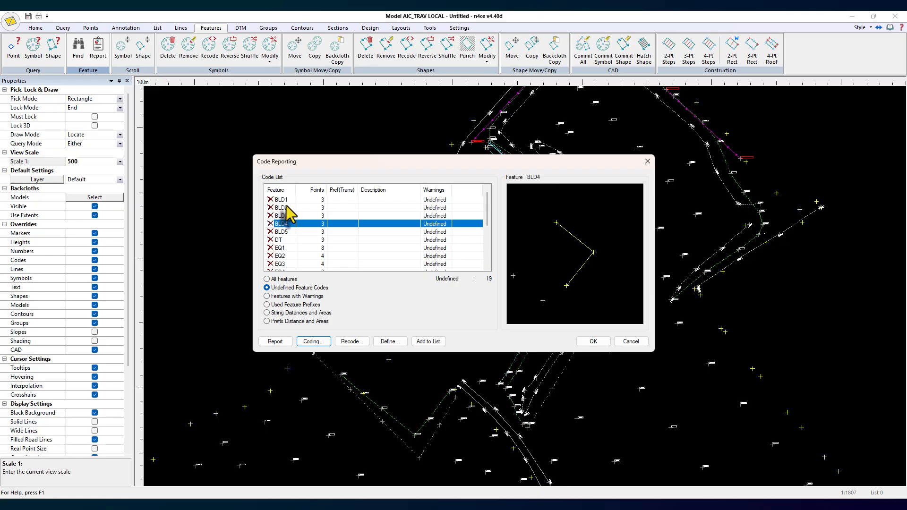
left_click(287, 201)
left_click(286, 208)
left_click(284, 216)
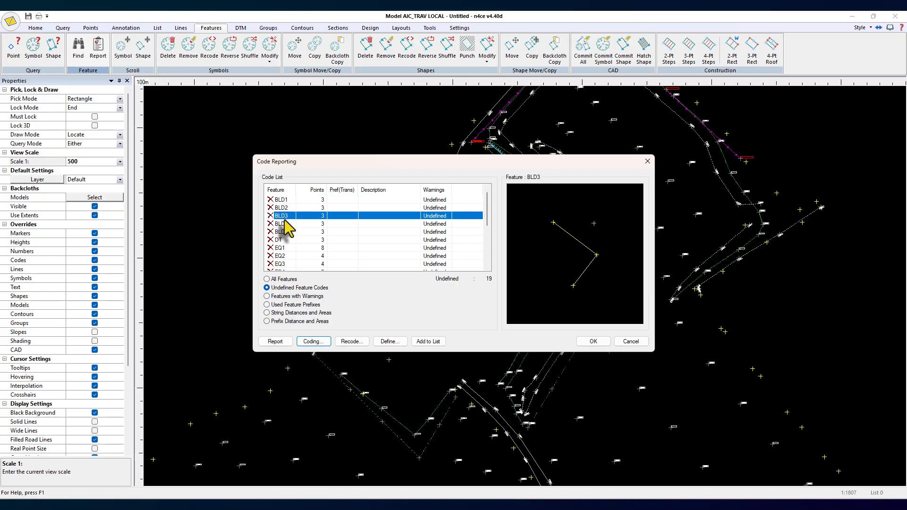
- From feature BLD1, add a code prefix BLD described as Building 3pt and set its point pen to Lt Grey
left_click(289, 201)
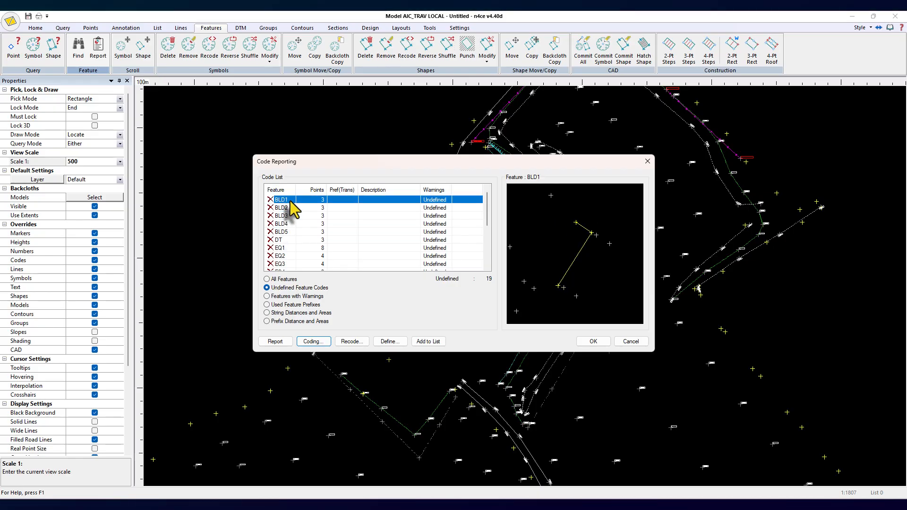
left_click(629, 238)
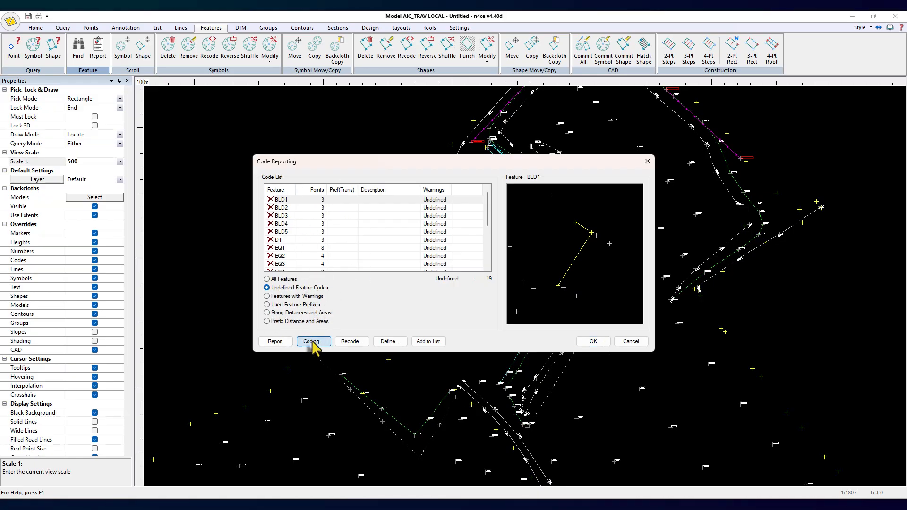
left_click(312, 341)
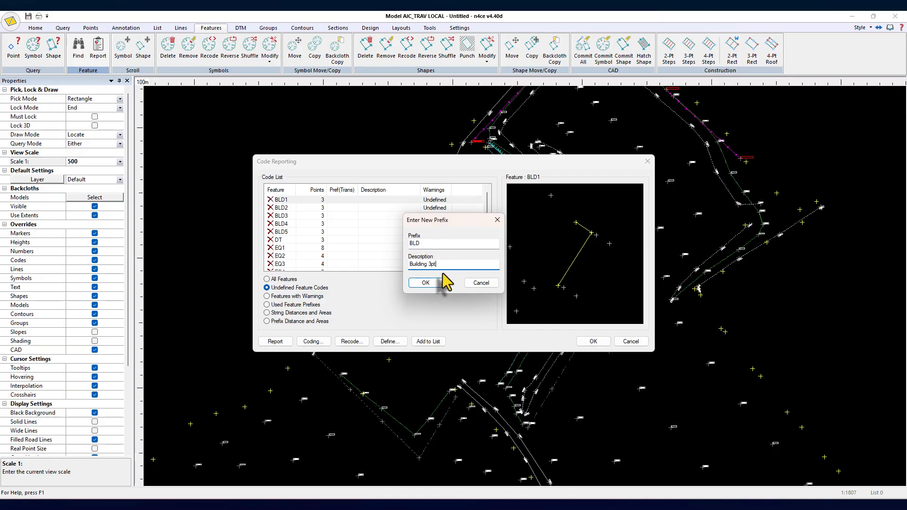
left_click(425, 282)
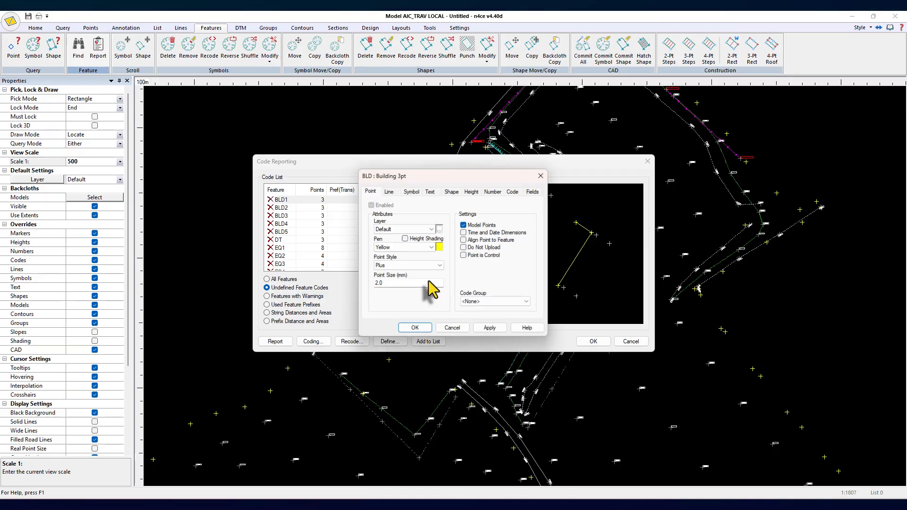
left_click(439, 247)
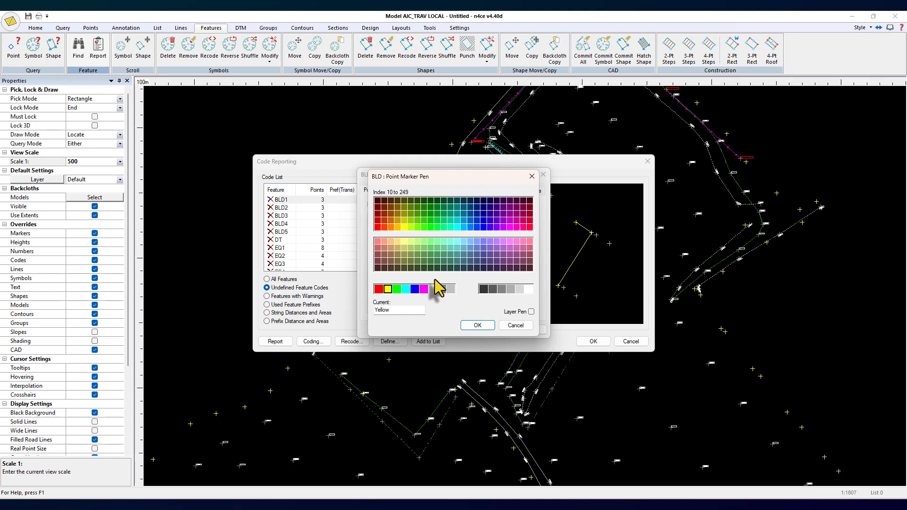
left_click(451, 289)
left_click(478, 325)
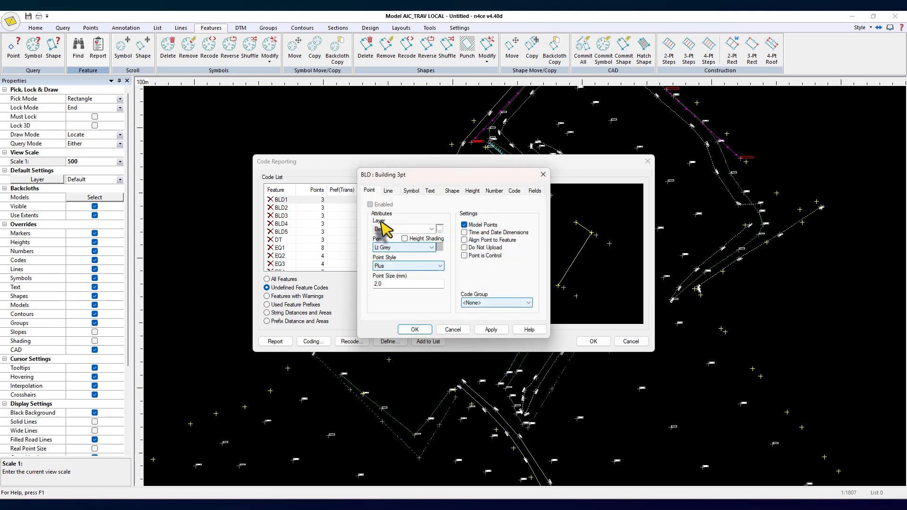
- Enable the shape for the BLD prefix on the Buildings layer as a 3-Pt Rectangle and accept the definition
left_click(390, 192)
left_click(411, 191)
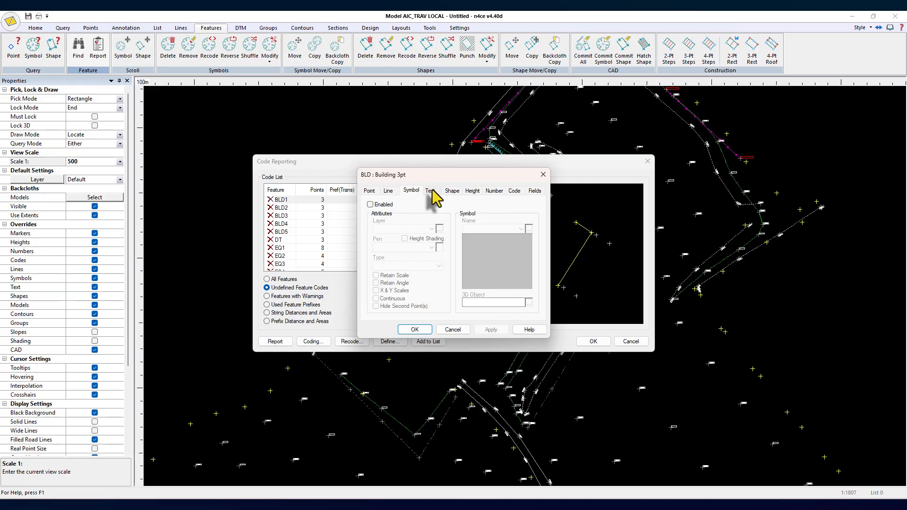
left_click(430, 191)
left_click(452, 191)
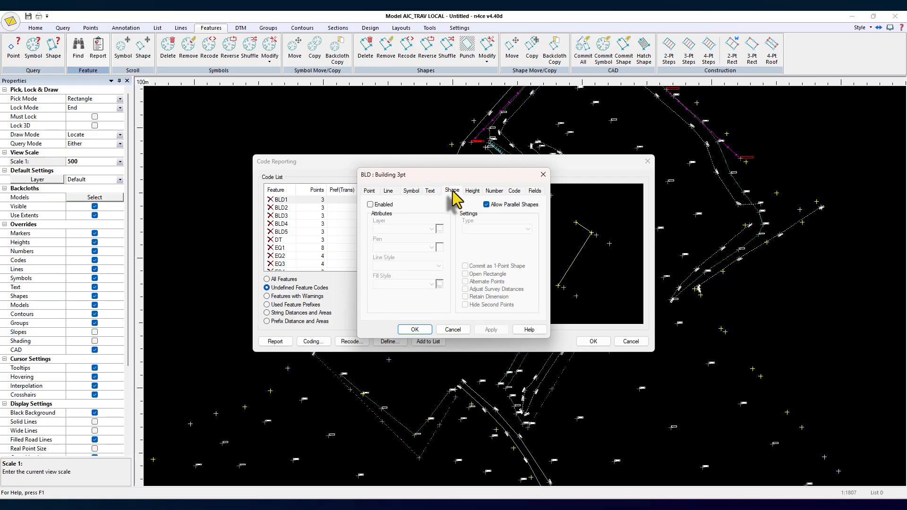
left_click(387, 206)
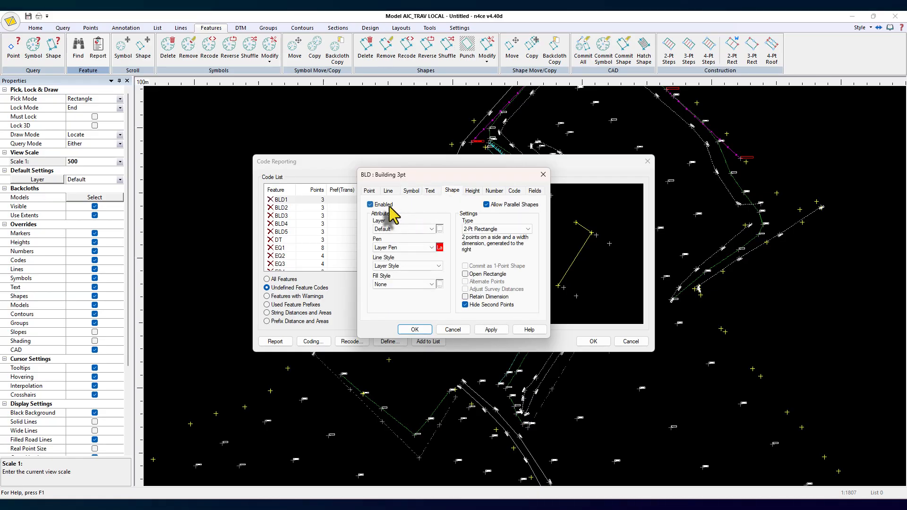
left_click(402, 229)
left_click(408, 256)
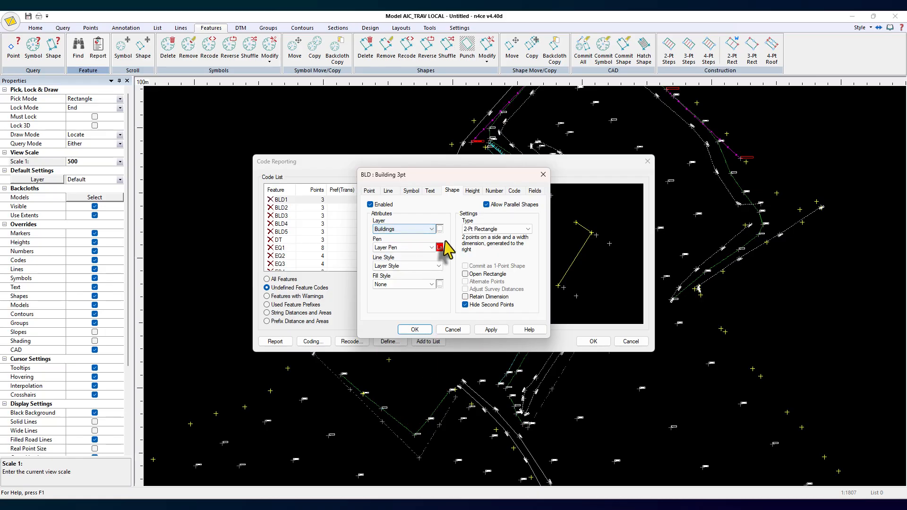
left_click(499, 229)
left_click(493, 251)
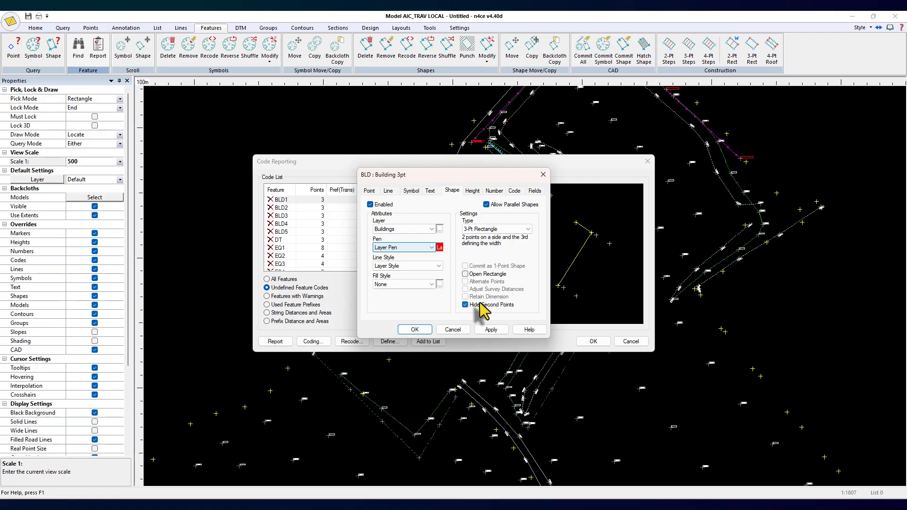
left_click(412, 332)
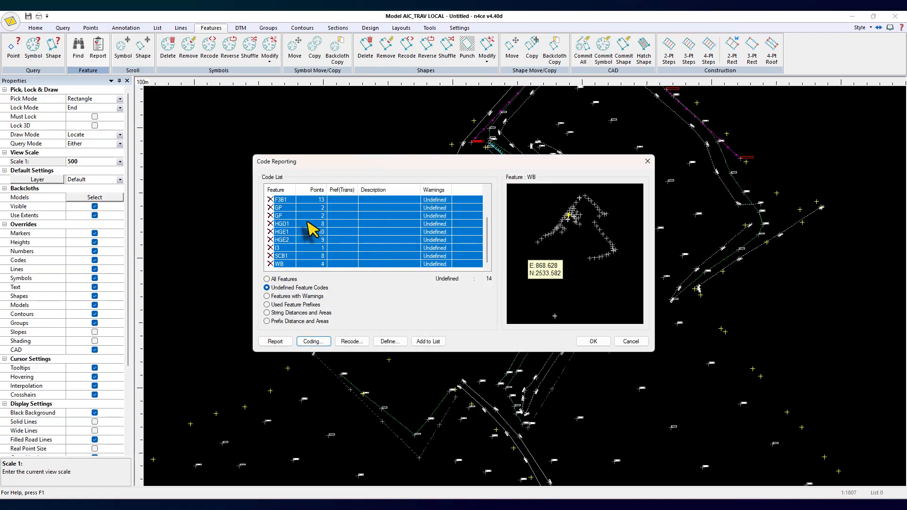
- Close the code report and examine the building rectangles drawn alongside the long survey line
left_click(590, 343)
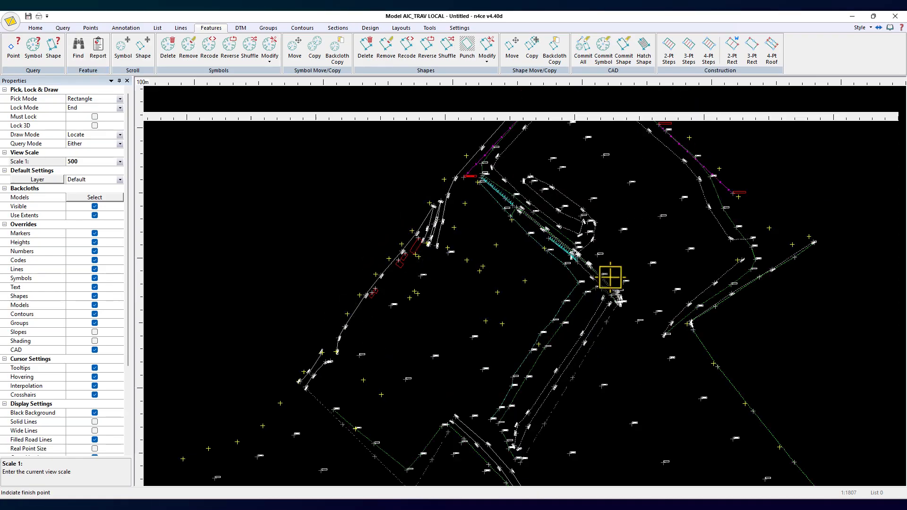
scroll(538, 213, "up", 5)
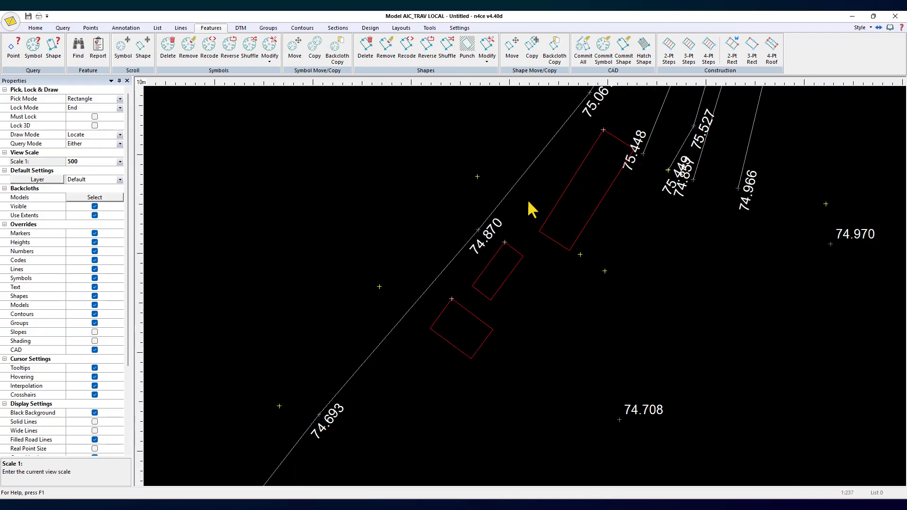
middle_click_drag(587, 364, 562, 323)
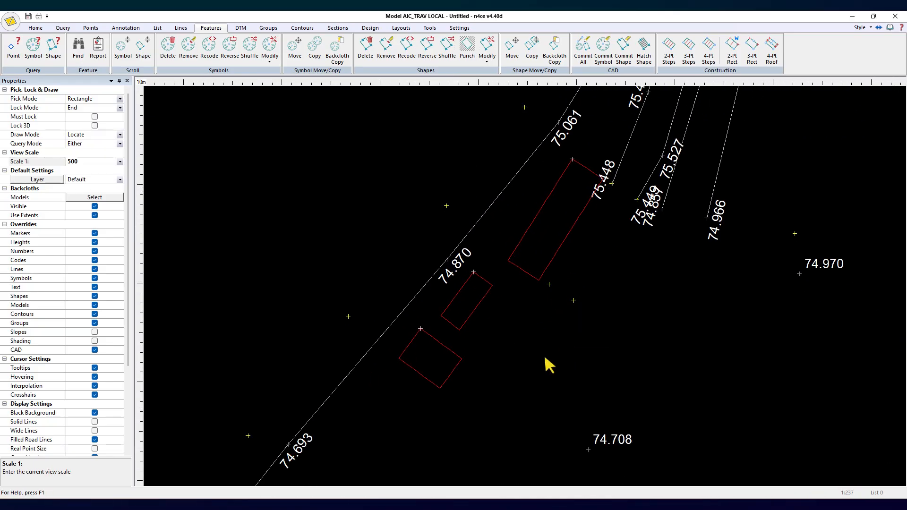
middle_click_drag(512, 348, 489, 285)
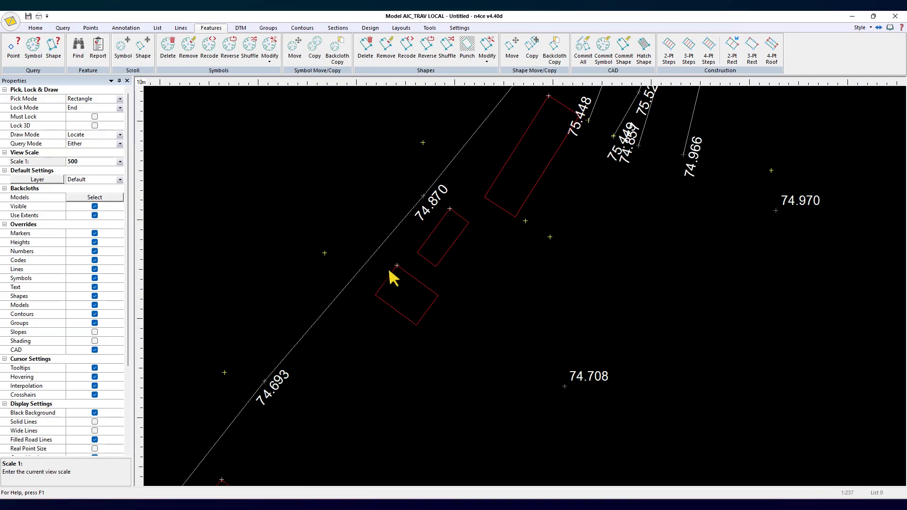
- Open the properties of a BLD3 building point, set its code's shape pen to Magenta and accept the changes
double_click(421, 286)
left_click(300, 205)
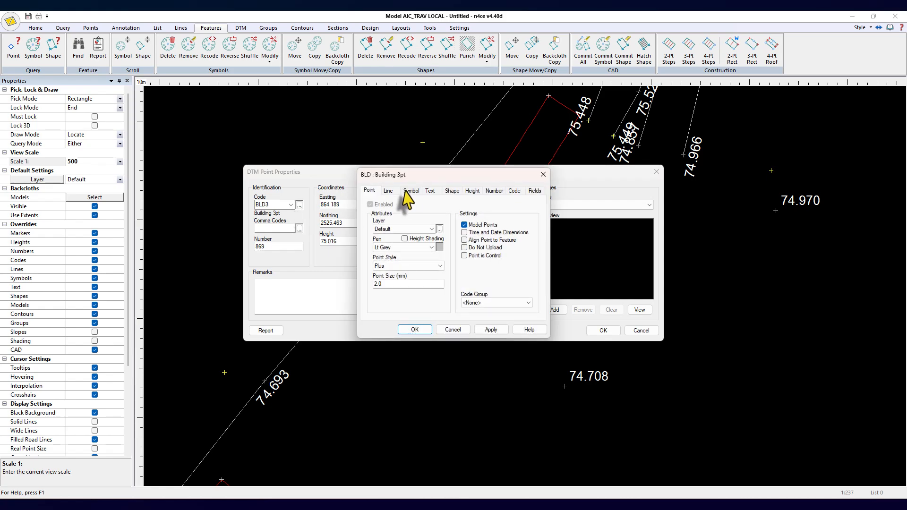
left_click(453, 191)
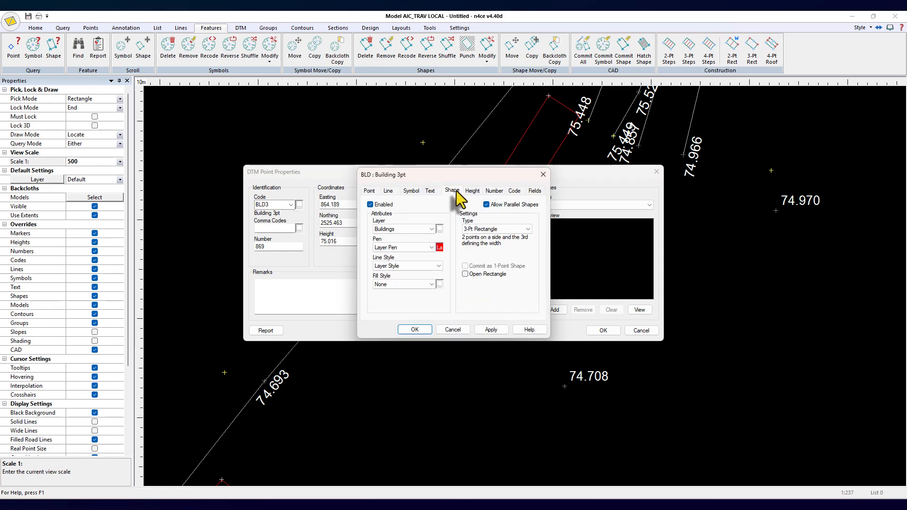
left_click(415, 248)
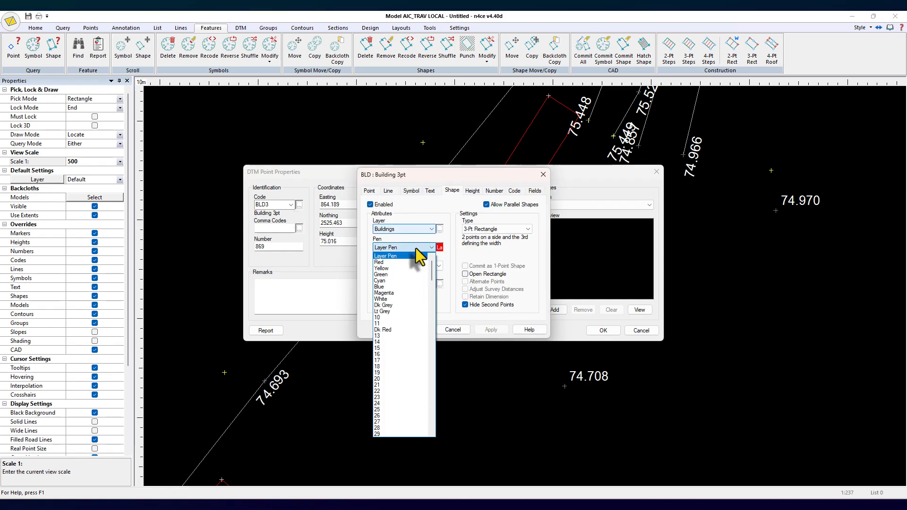
left_click(401, 302)
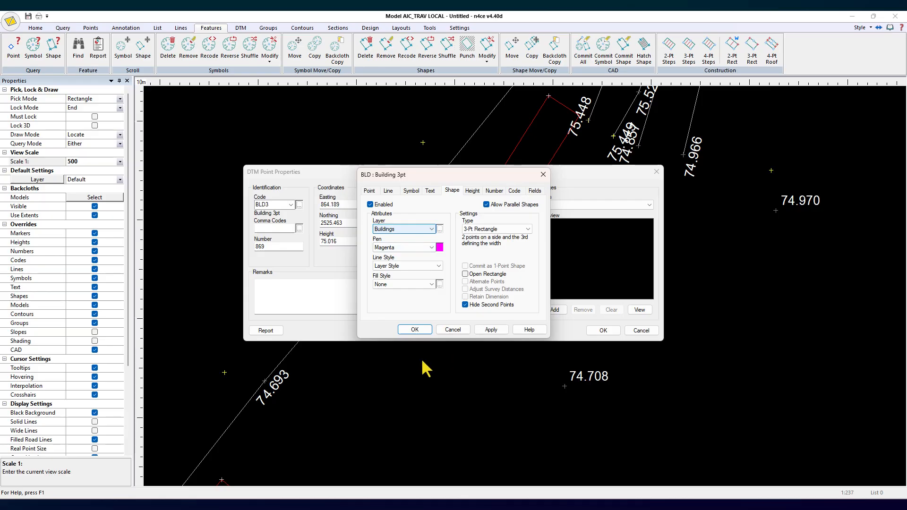
left_click(415, 330)
left_click(603, 330)
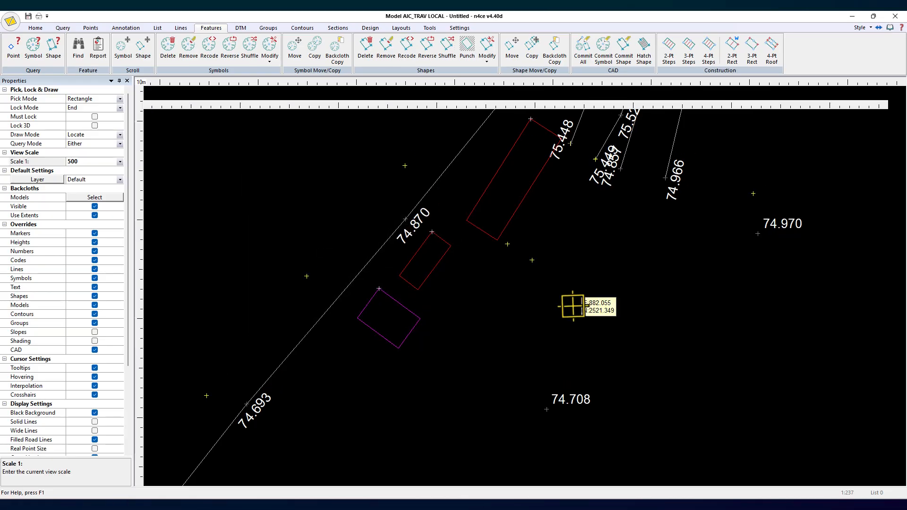
- Examine the recoloured buildings and the rest of the site, including the unconnected spot levels along the south-east edge
scroll(574, 302, "down", 5)
scroll(573, 247, "up", 1)
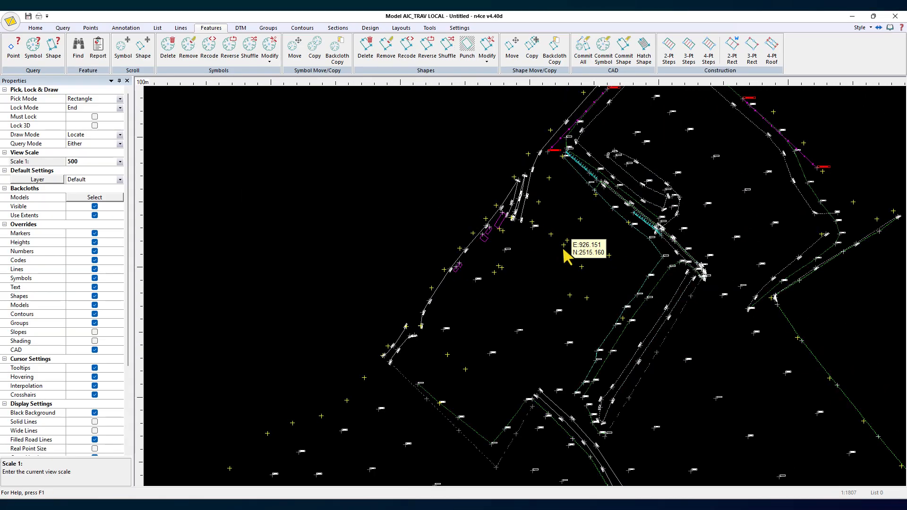
scroll(496, 192, "up", 1)
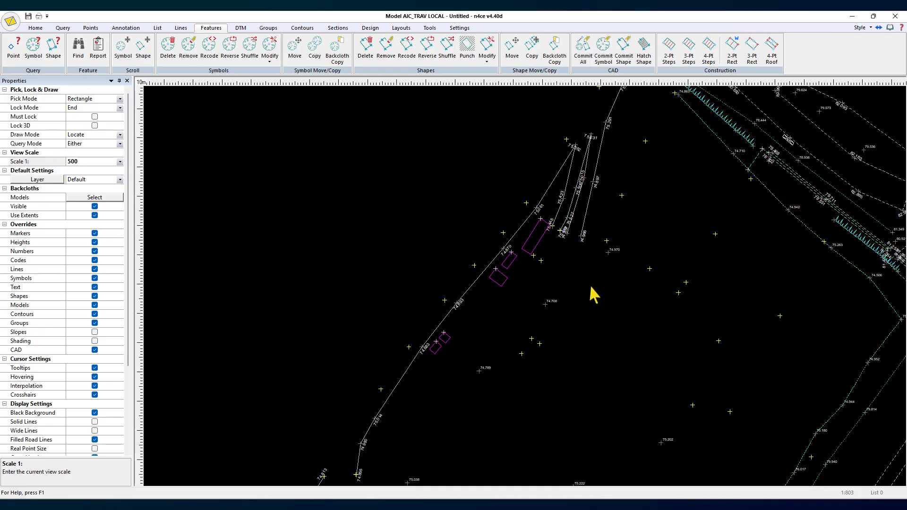
scroll(590, 288, "down", 6)
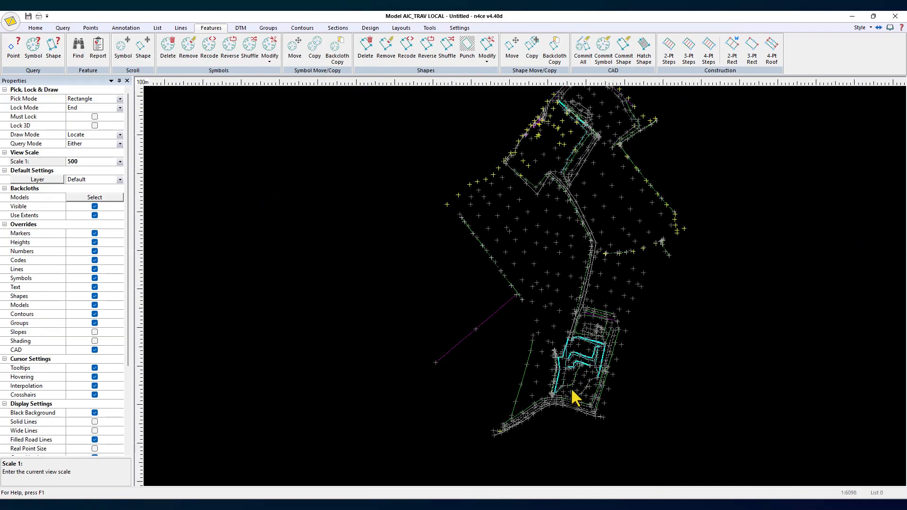
middle_click_drag(573, 399, 572, 273)
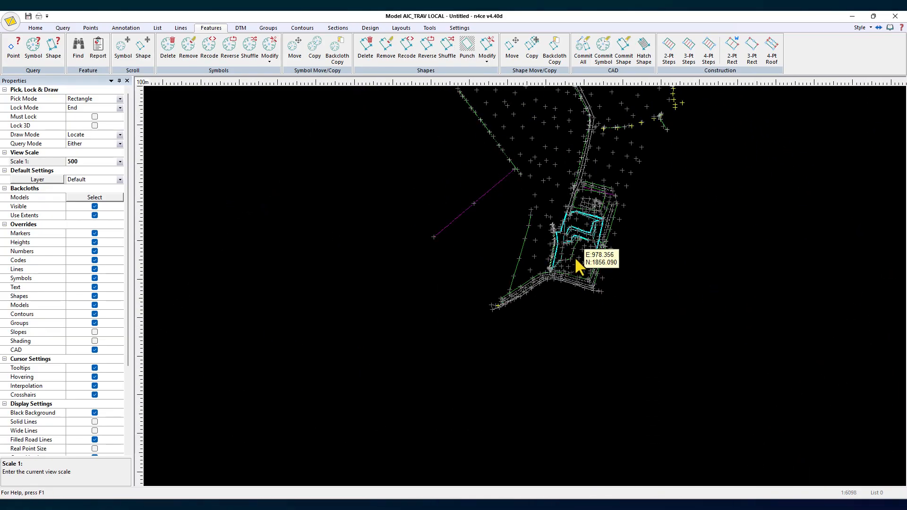
middle_click_drag(629, 147, 575, 308)
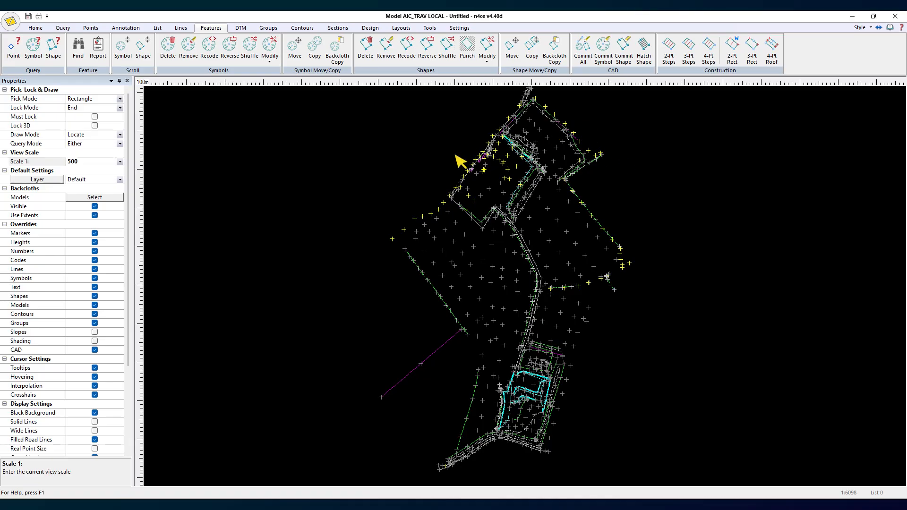
middle_click_drag(571, 360, 596, 266)
scroll(548, 320, "up", 3)
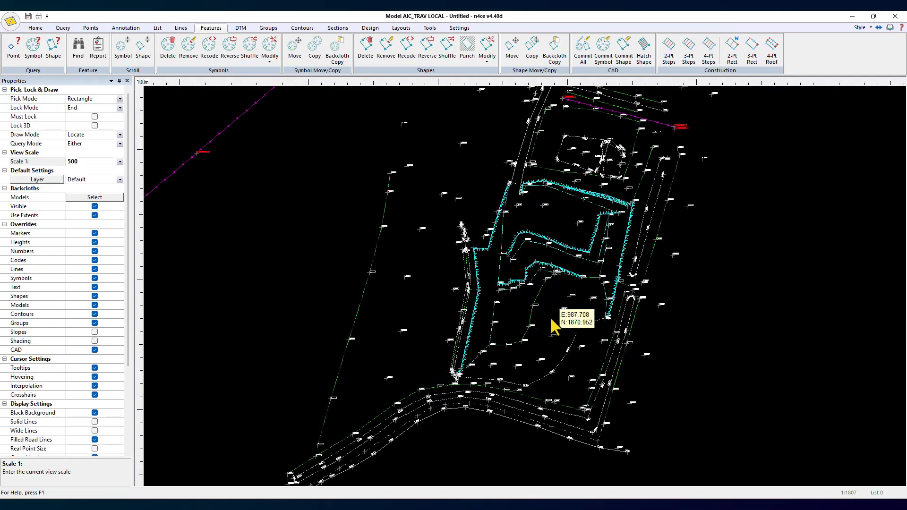
mouse_move(531, 357)
middle_mouse_down()
mouse_move(558, 278)
mouse_move(476, 303)
middle_mouse_up()
scroll(532, 364, "up", 3)
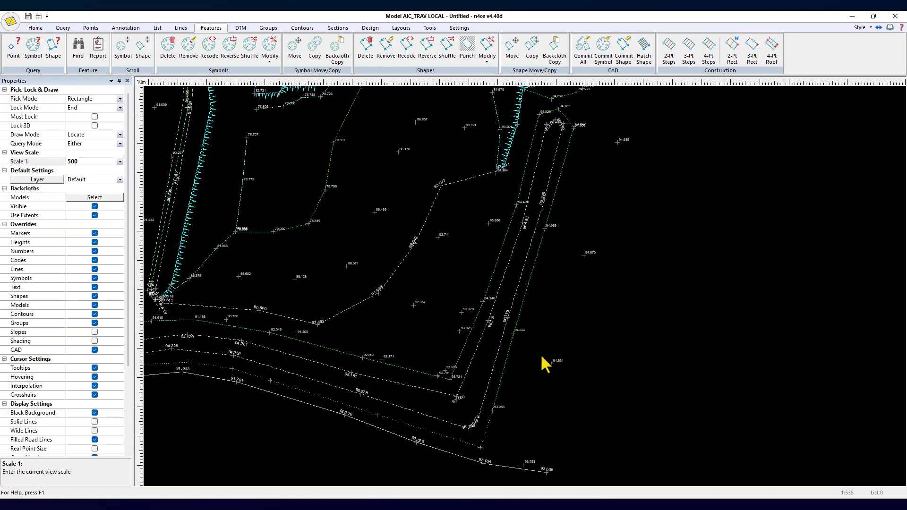
middle_click_drag(562, 415, 549, 347)
scroll(550, 347, "down", 1)
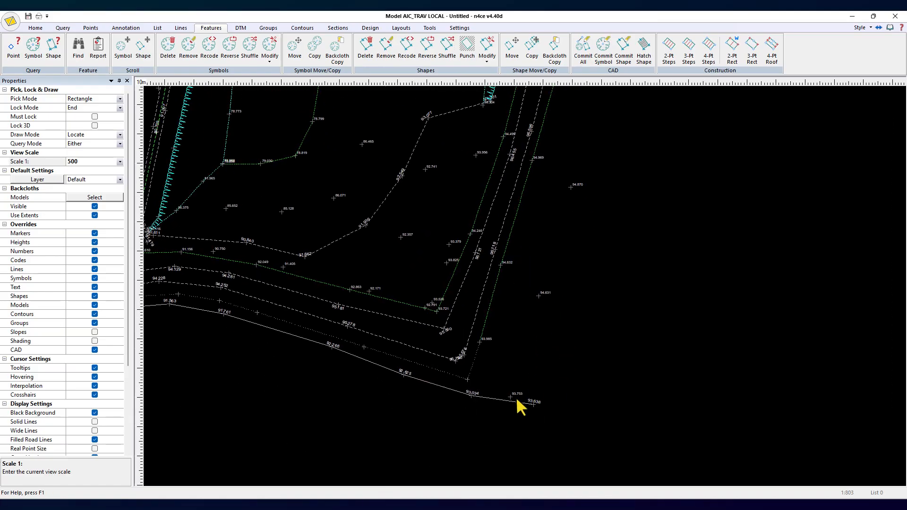
scroll(544, 314, "down", 1)
mouse_move(580, 248)
middle_mouse_down()
mouse_move(512, 365)
mouse_move(547, 189)
middle_mouse_up()
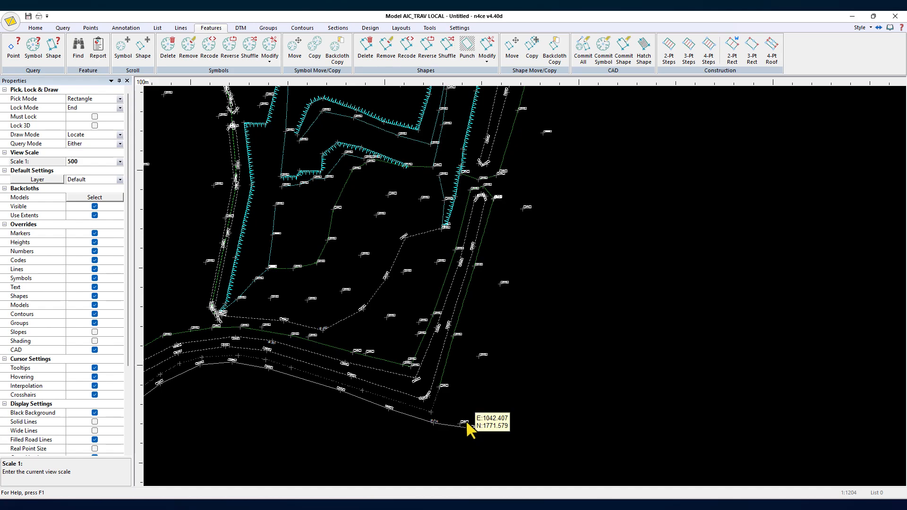
mouse_move(593, 163)
middle_mouse_down()
mouse_move(514, 337)
mouse_move(539, 274)
middle_mouse_up()
scroll(515, 258, "down", 1)
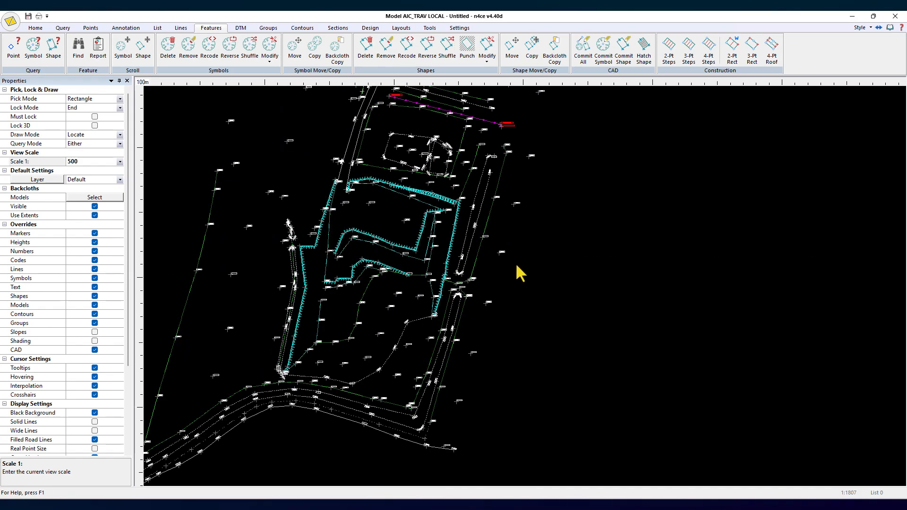
- Start a new line feature from the 93.753 spot level, recoding the point instead of duplicating it
left_click(184, 29)
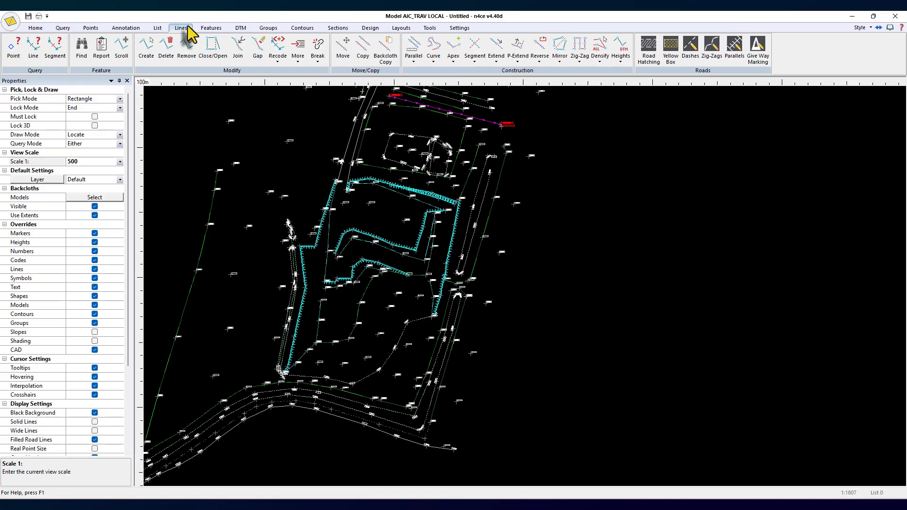
left_click(146, 47)
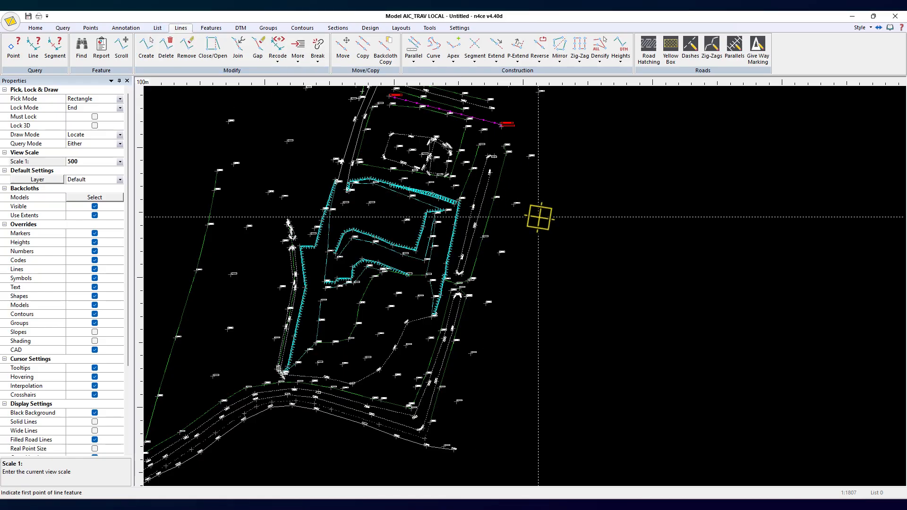
scroll(461, 442, "up", 2)
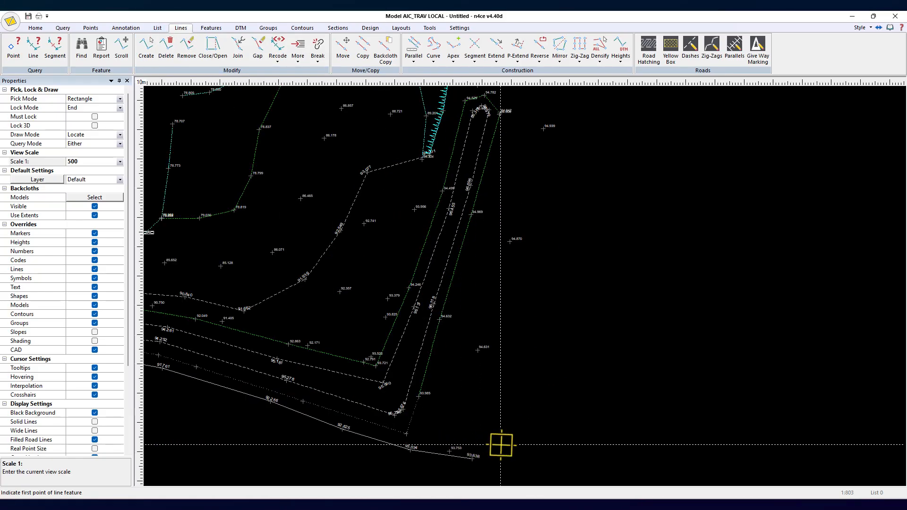
scroll(501, 445, "up", 2)
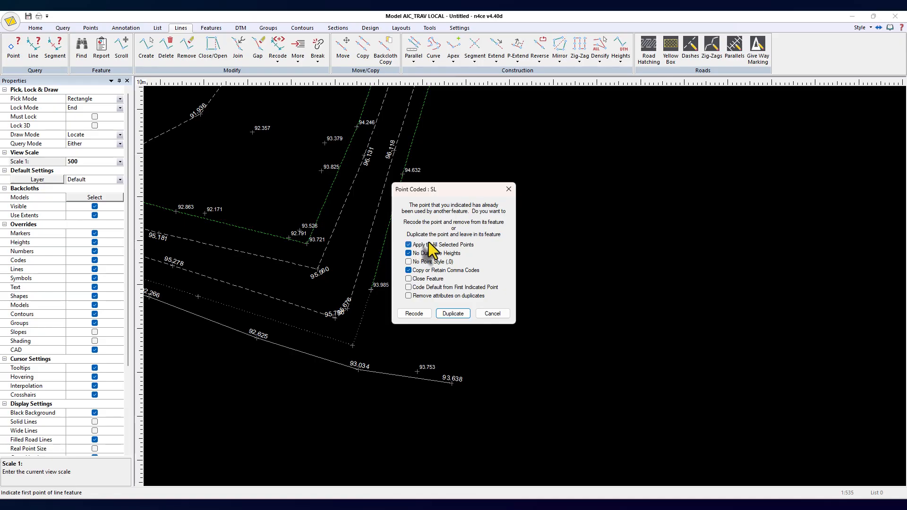
left_click(416, 315)
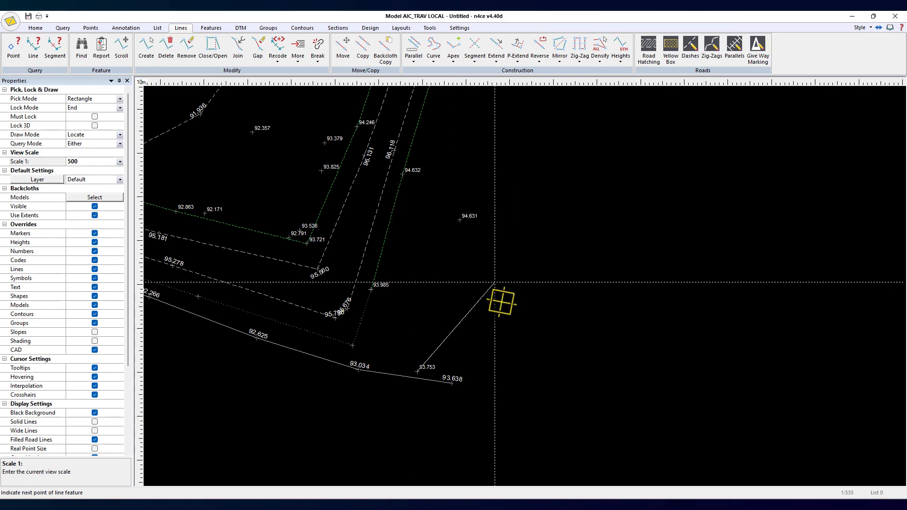
- Extend the line north through the 94.631, 94.870 and 94.939 spot levels and the remaining points along the site's east side
left_click(461, 220)
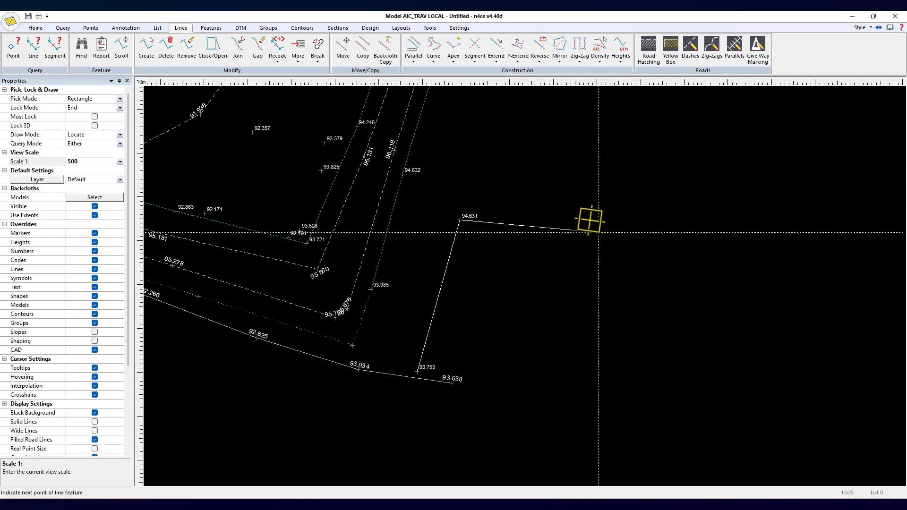
middle_click_drag(570, 183, 544, 309)
left_click(482, 183)
middle_click_drag(579, 157, 530, 309)
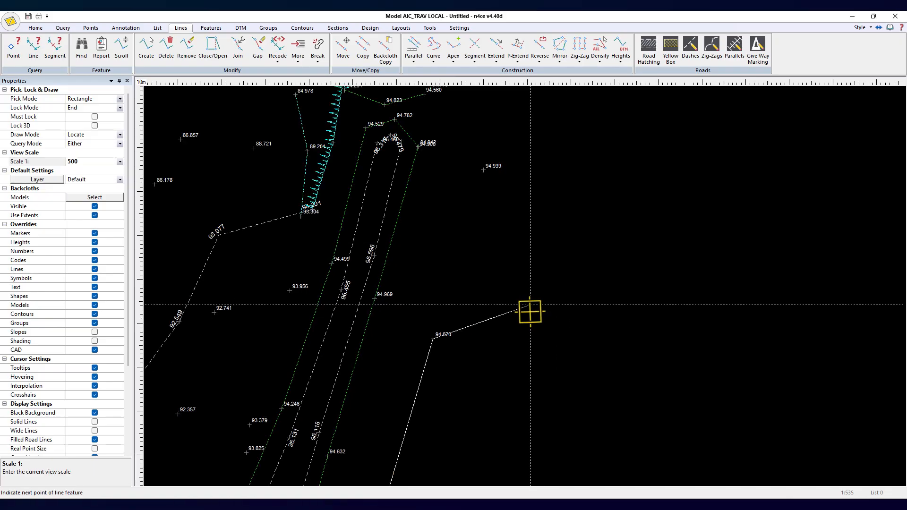
scroll(530, 312, "down", 1)
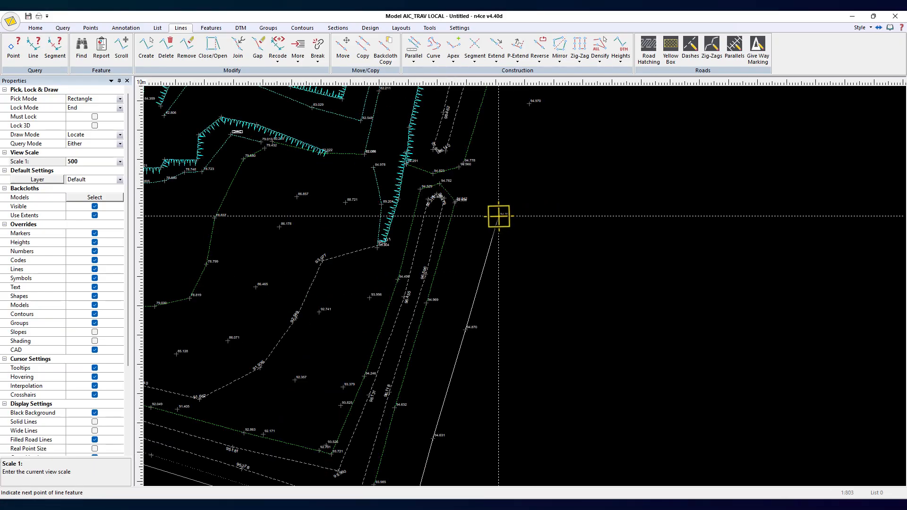
left_click(499, 217)
middle_click_drag(621, 216, 572, 335)
left_click(481, 223)
scroll(545, 207, "down", 3)
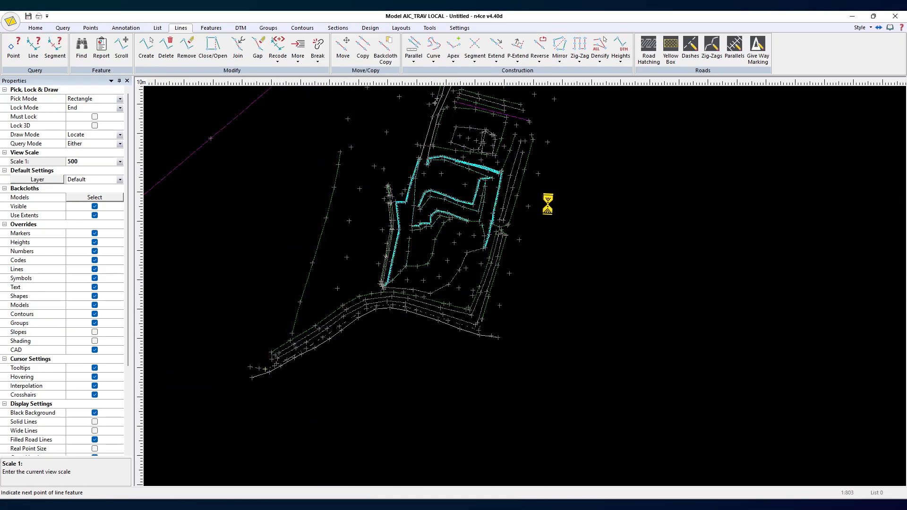
scroll(545, 284, "up", 1)
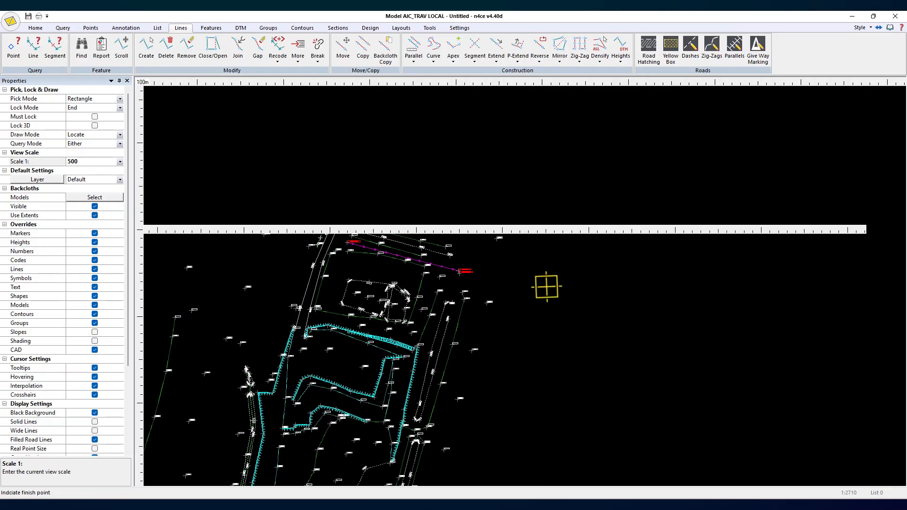
- Finish the line along the east side and assign it the Fence feature code
right_click(590, 294)
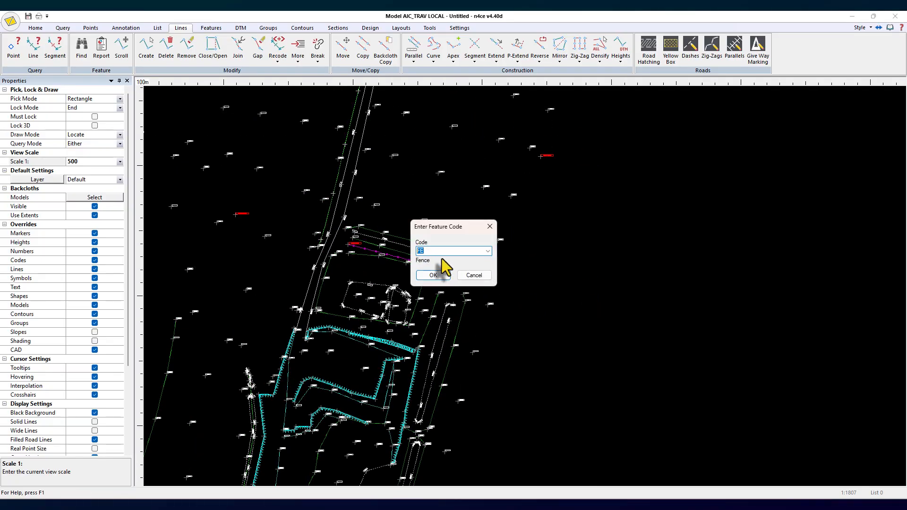
left_click(434, 276)
scroll(505, 317, "up", 4)
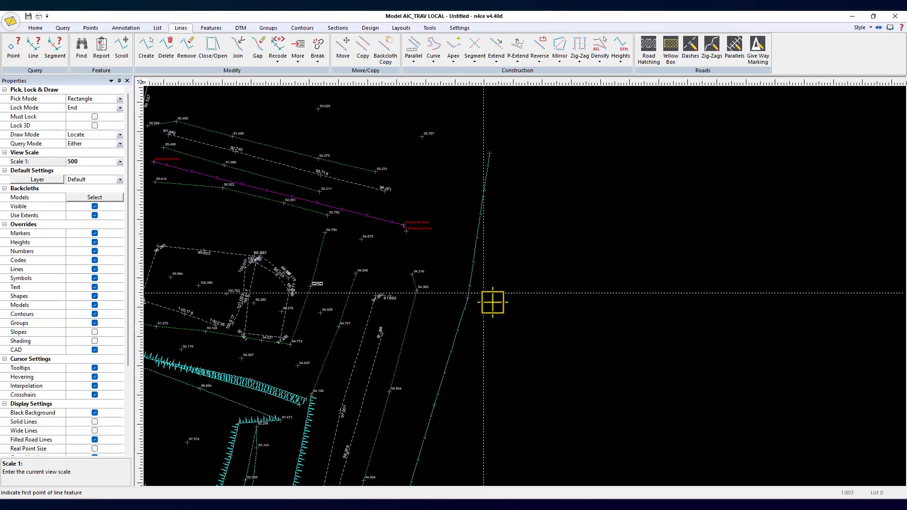
- Query the open TB3 line at the site's south-west end to inspect its parameters, and close the line
scroll(501, 337, "down", 7)
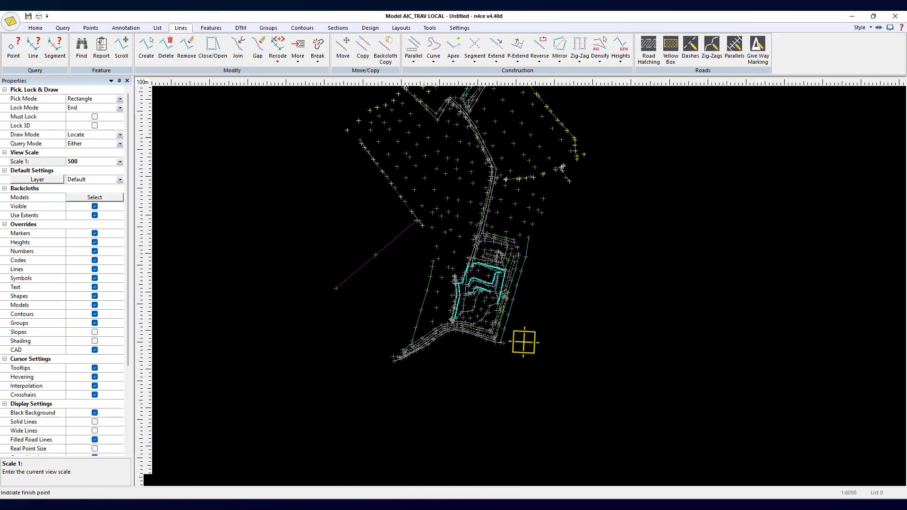
scroll(415, 345, "up", 7)
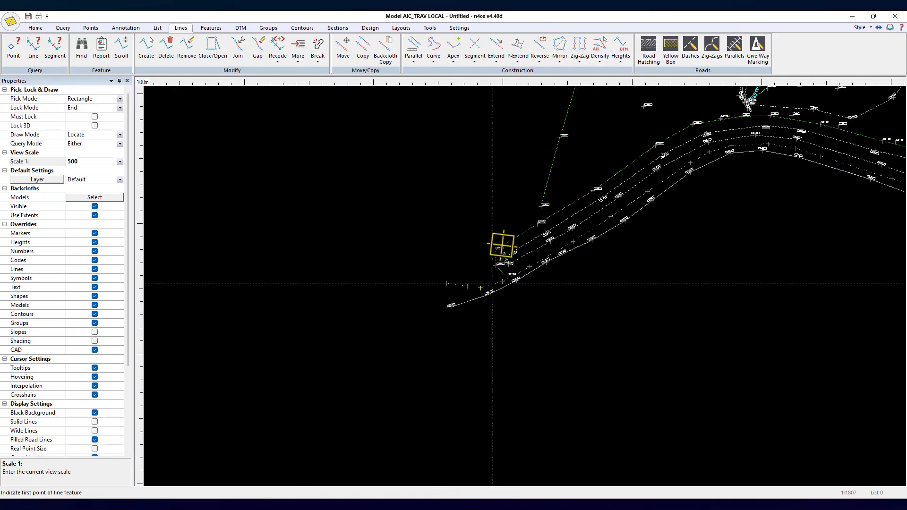
scroll(543, 250, "up", 1)
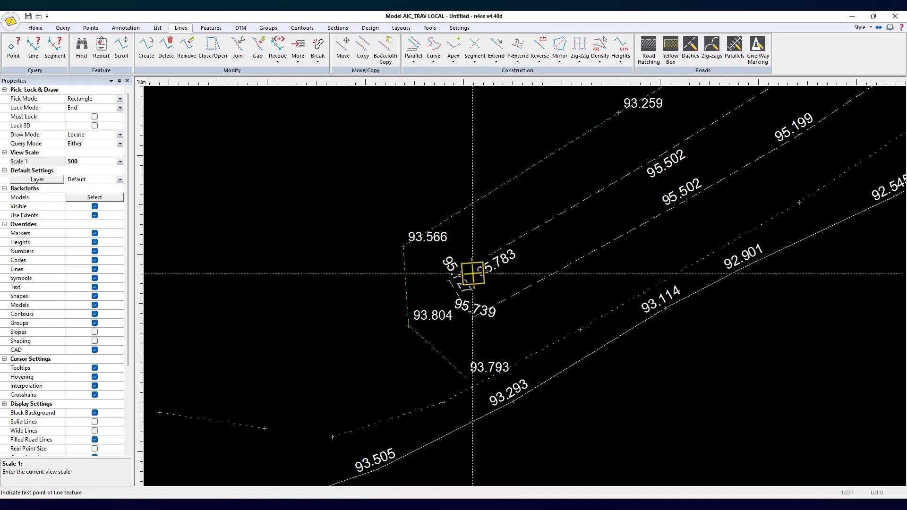
middle_click_drag(563, 209, 504, 241)
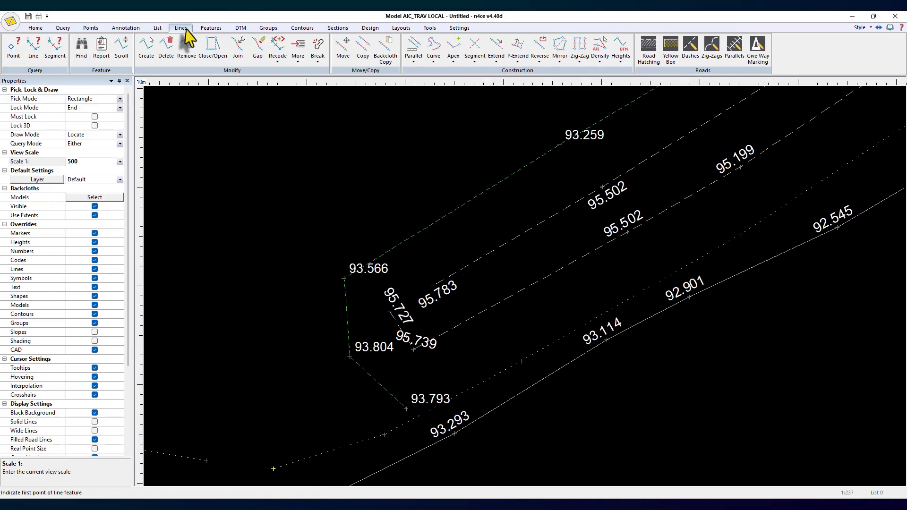
left_click(33, 48)
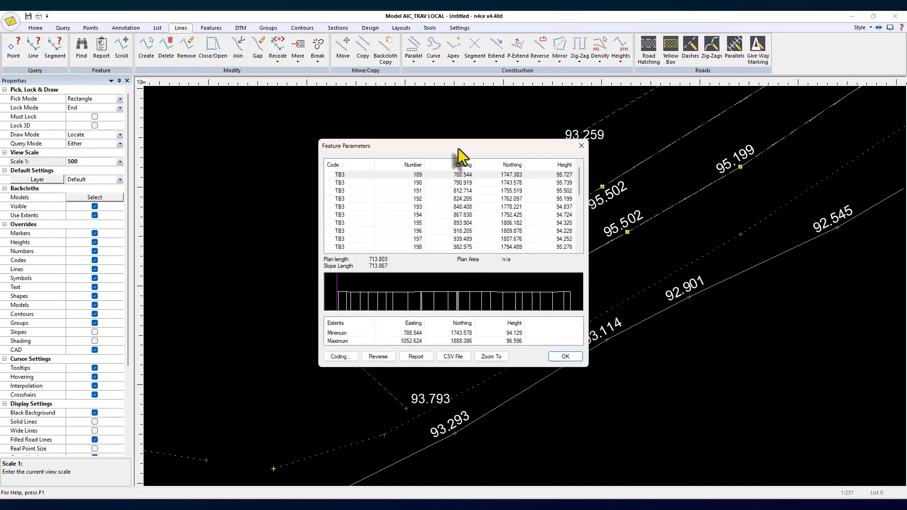
left_click_drag(457, 148, 654, 314)
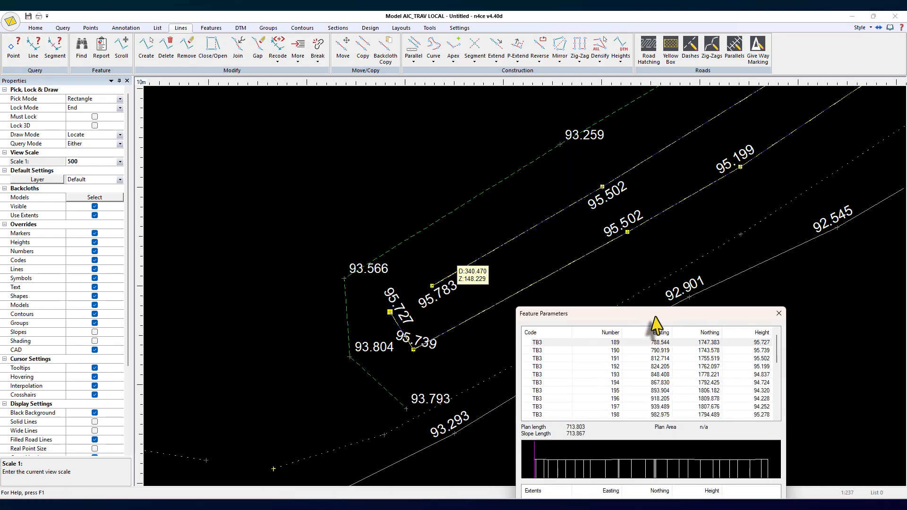
left_click(778, 312)
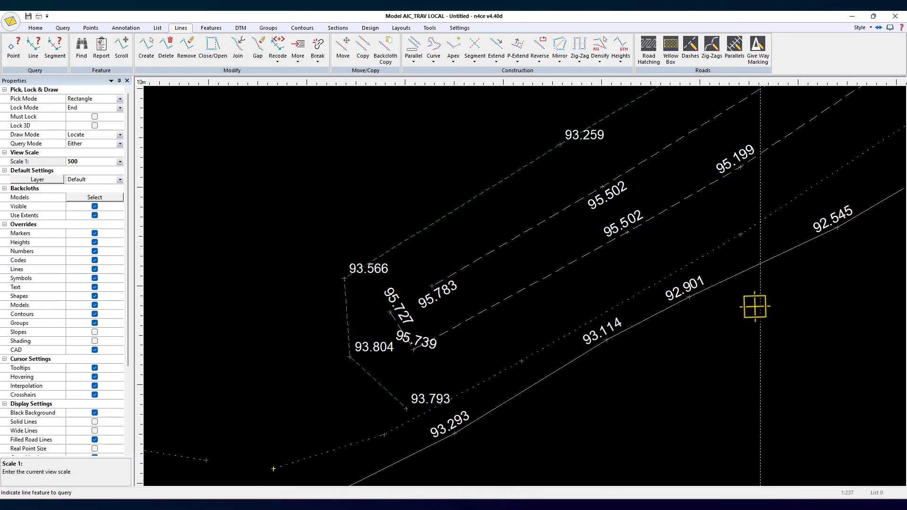
left_click(208, 51)
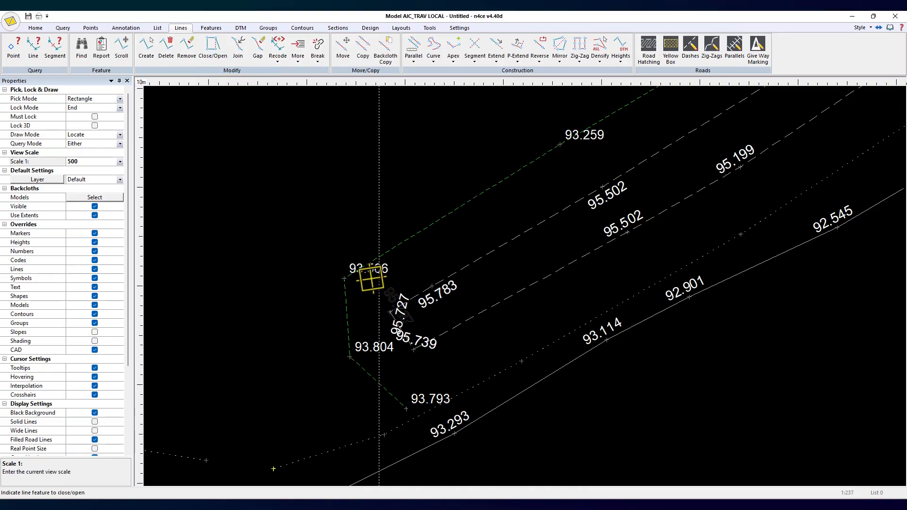
- Flip the height labels of the closed TB3 line at the site's south-west end to the line's other side
scroll(456, 308, "up", 3)
scroll(395, 283, "down", 1)
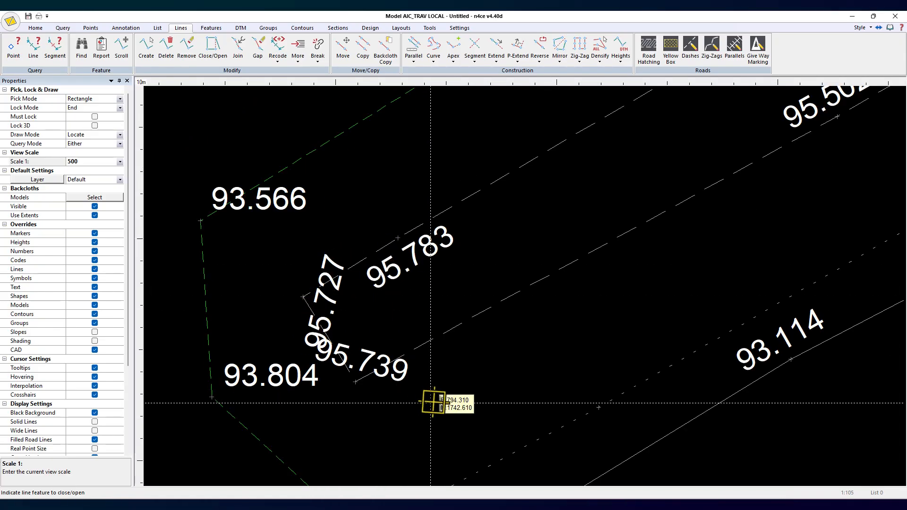
scroll(459, 413, "down", 2)
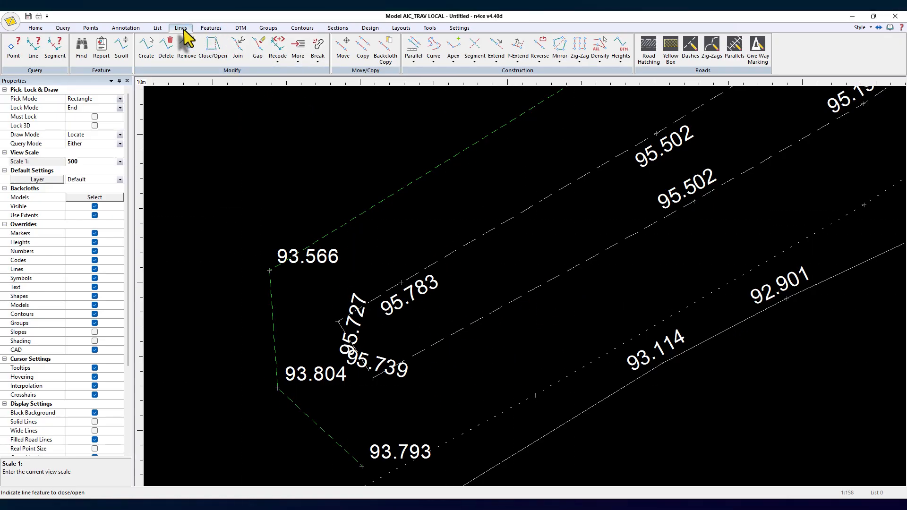
left_click(126, 30)
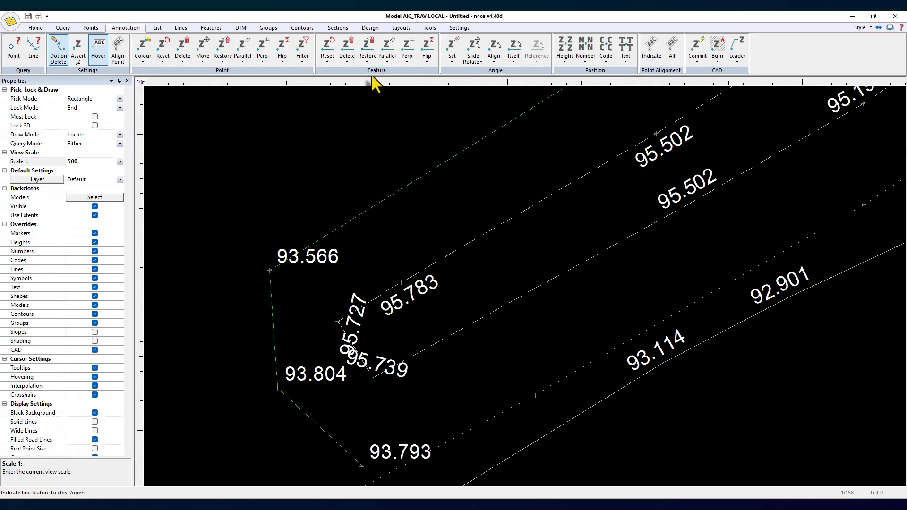
left_click(428, 62)
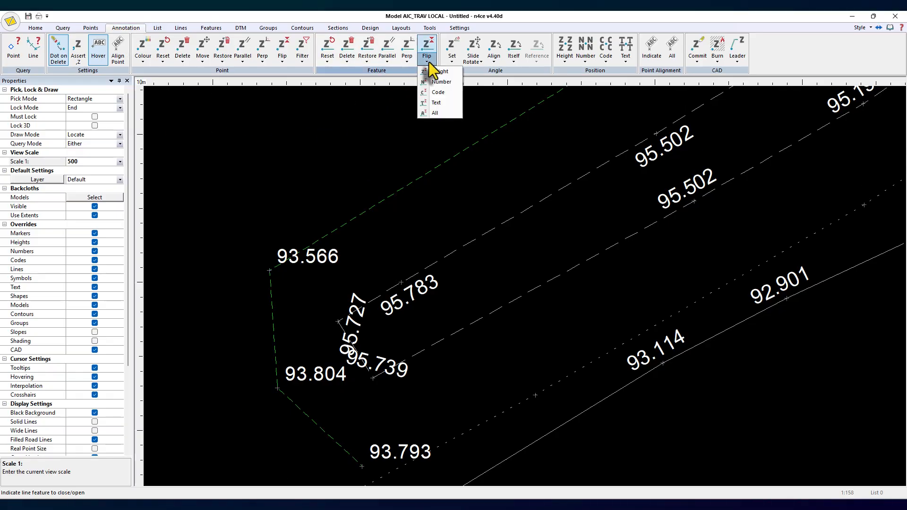
left_click(517, 218)
scroll(567, 217, "down", 1)
scroll(442, 291, "up", 1)
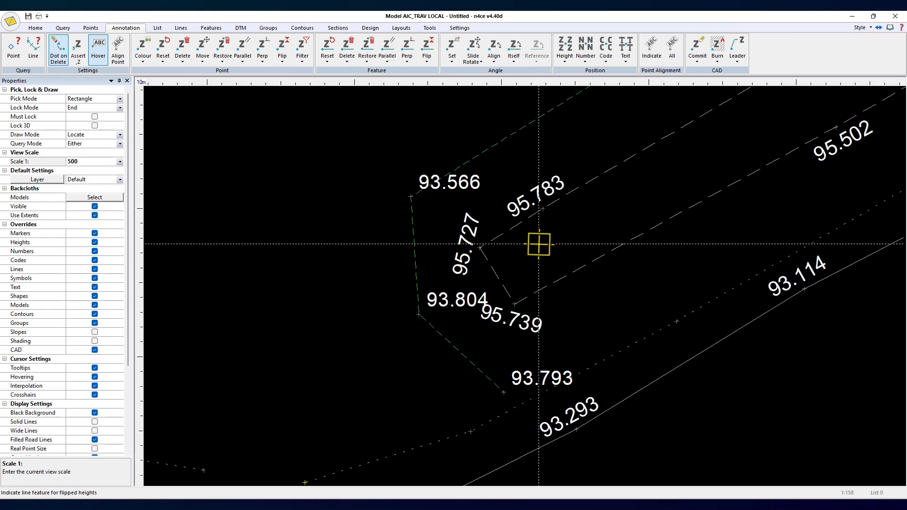
key("Escape")
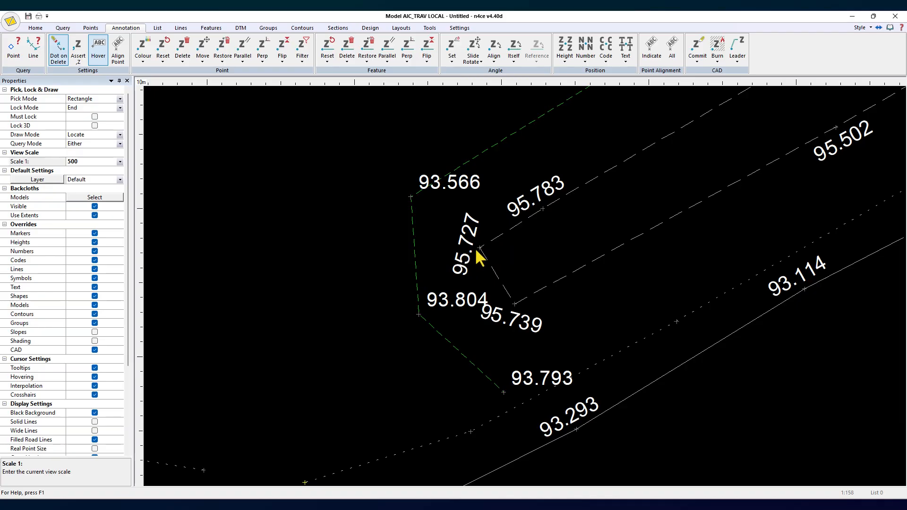
- Open the TB Top of Bank code from the 95.727 point's properties and set its height alignment to Parallel Lead
left_click(481, 247)
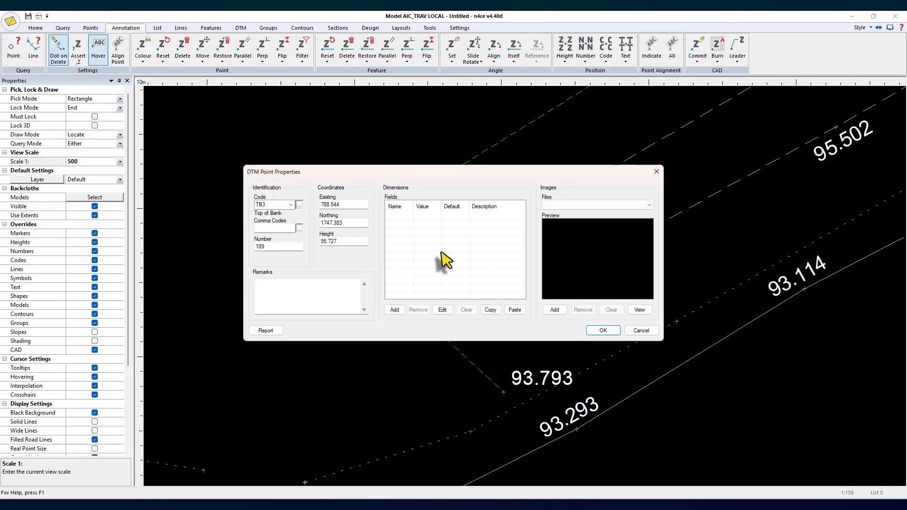
left_click(299, 205)
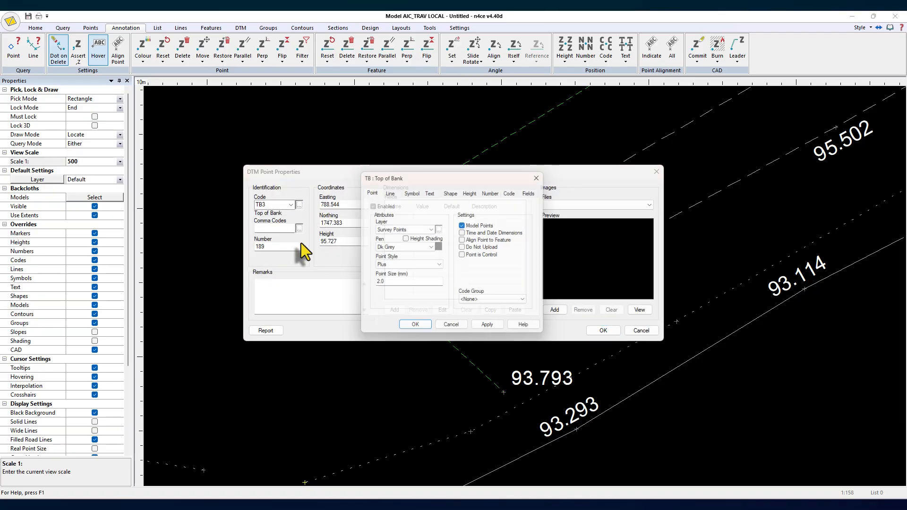
left_click(471, 192)
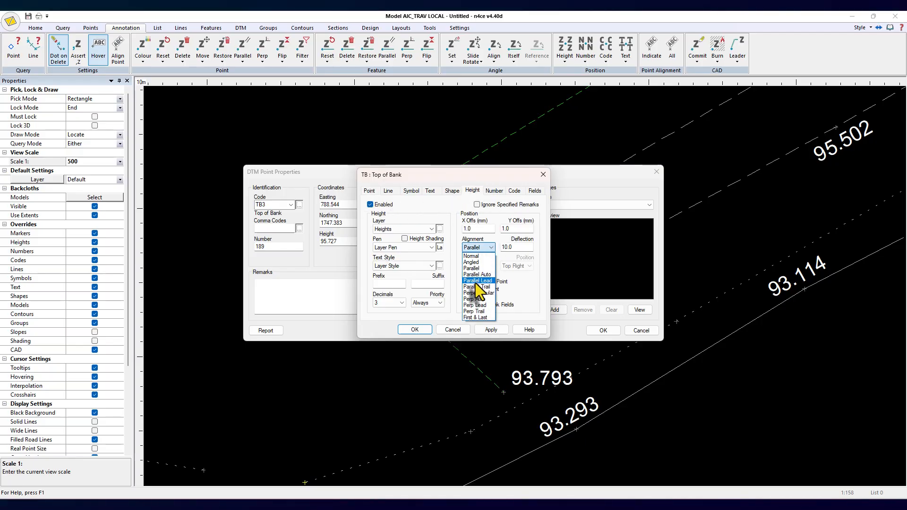
left_click(415, 330)
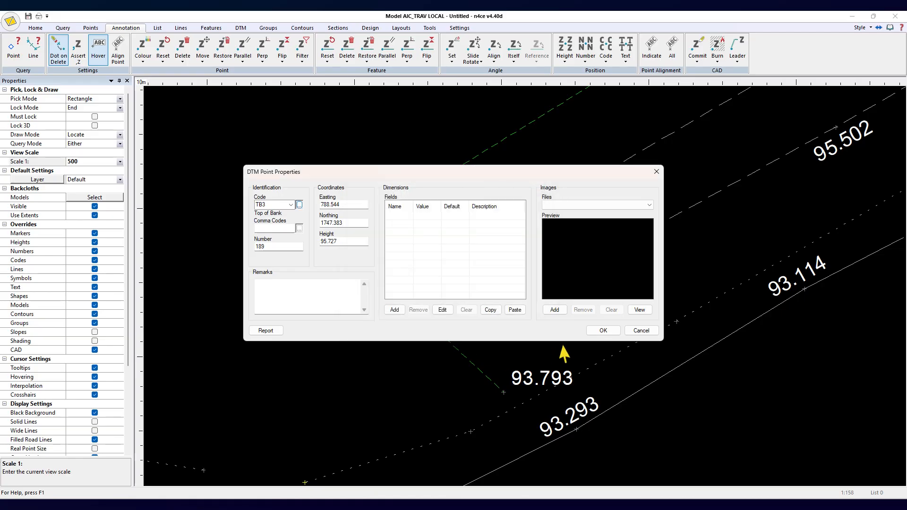
left_click(603, 331)
scroll(568, 302, "down", 1)
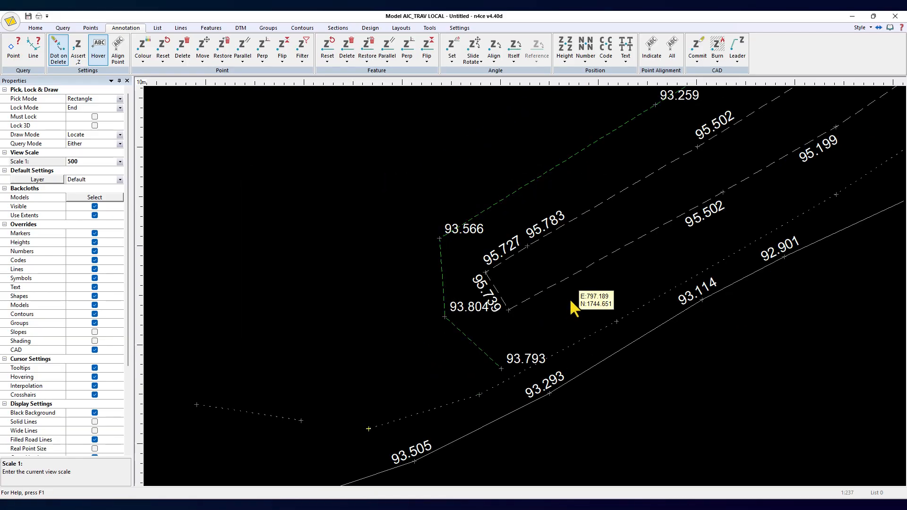
- Start the point height delete command with the Element pick mode, and display points at their real size
scroll(529, 259, "up", 2)
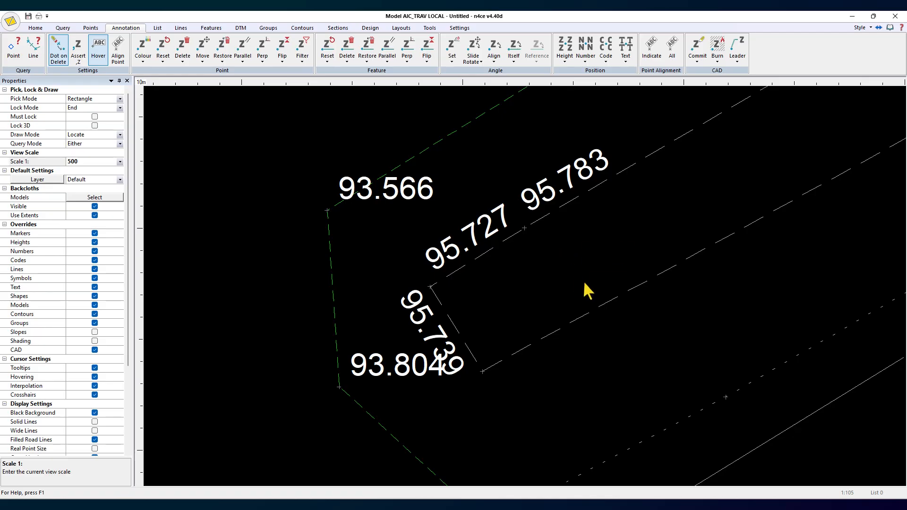
scroll(549, 302, "down", 1)
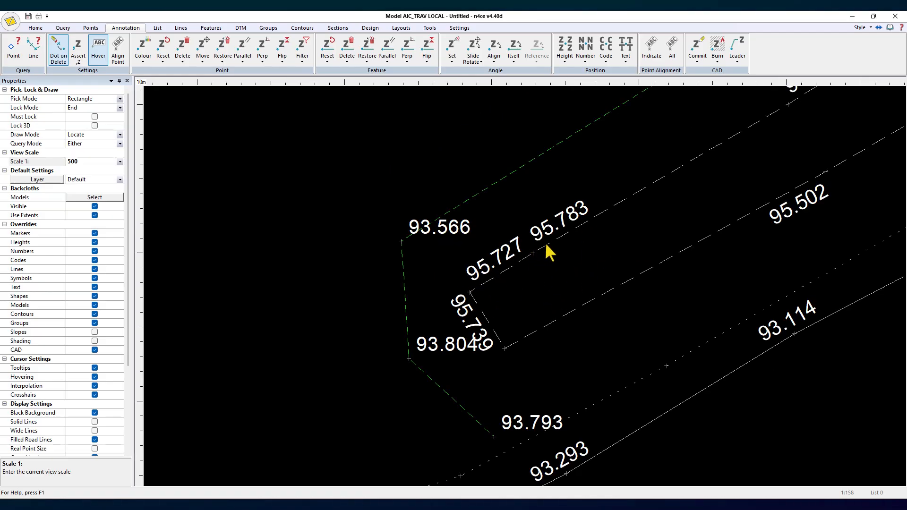
scroll(558, 240, "up", 2)
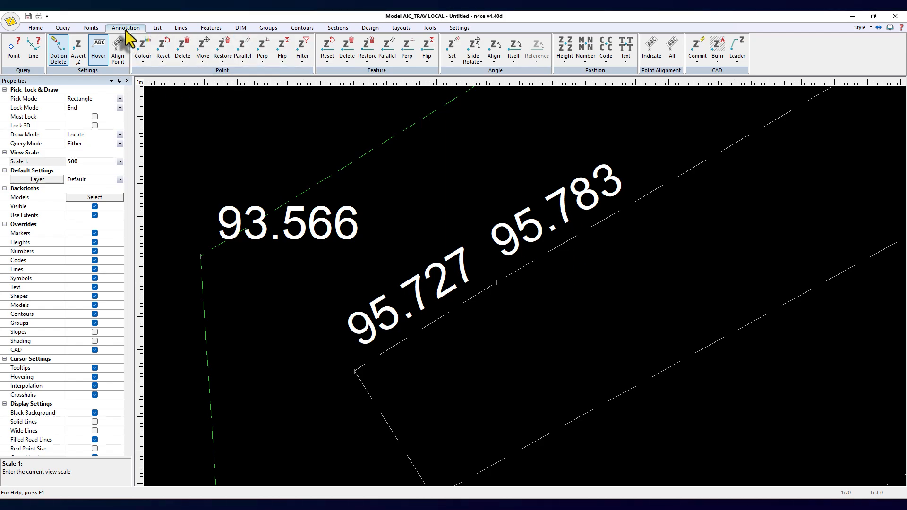
left_click(182, 62)
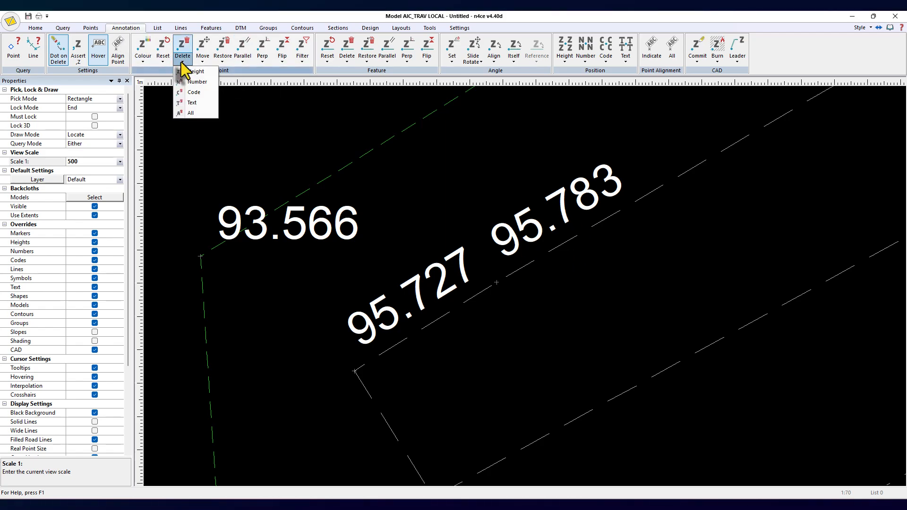
left_click(120, 99)
left_click(78, 108)
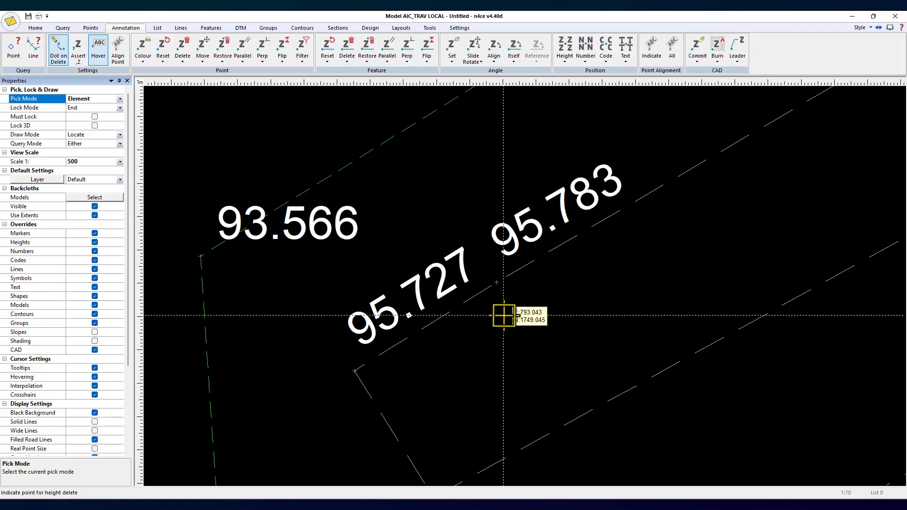
scroll(507, 306, "down", 2)
scroll(507, 305, "up", 2)
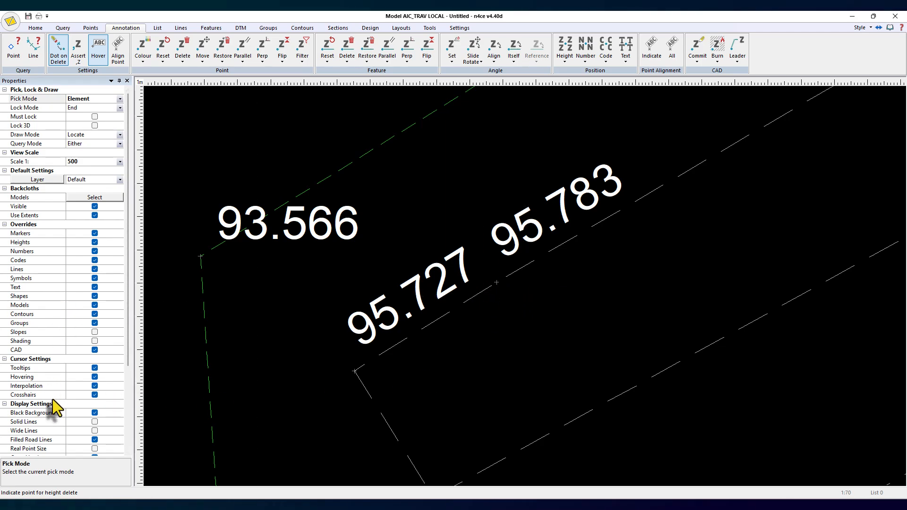
left_click(80, 449)
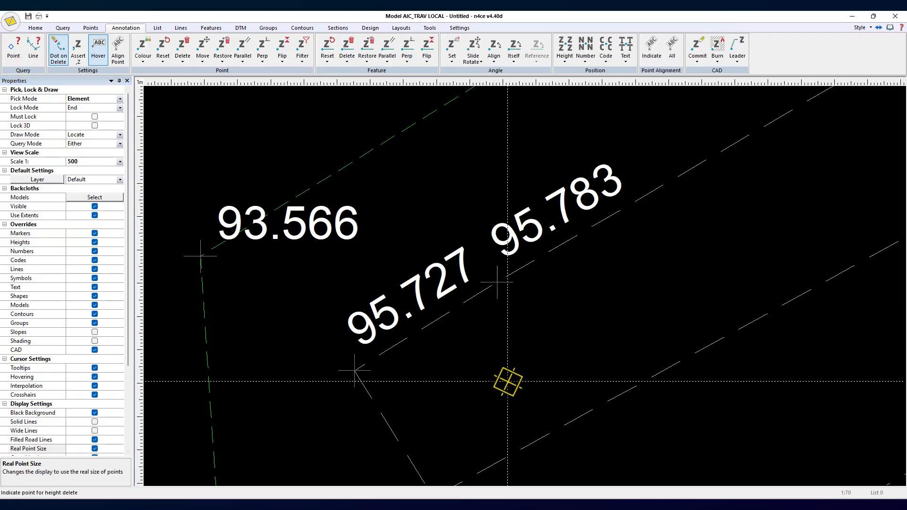
- Delete the height label of the 95.783 point on the Top of Bank line
scroll(507, 376, "down", 2)
scroll(502, 324, "up", 4)
scroll(477, 298, "down", 2)
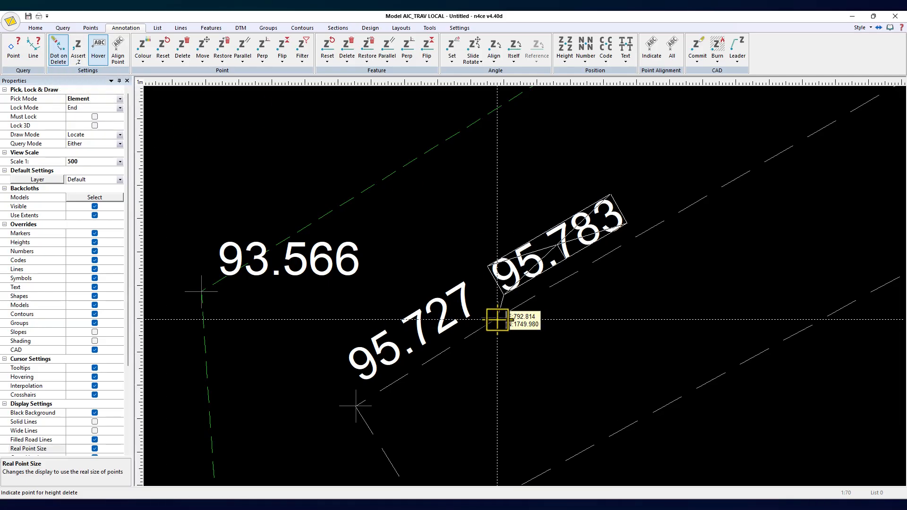
left_click(498, 320)
scroll(525, 357, "down", 1)
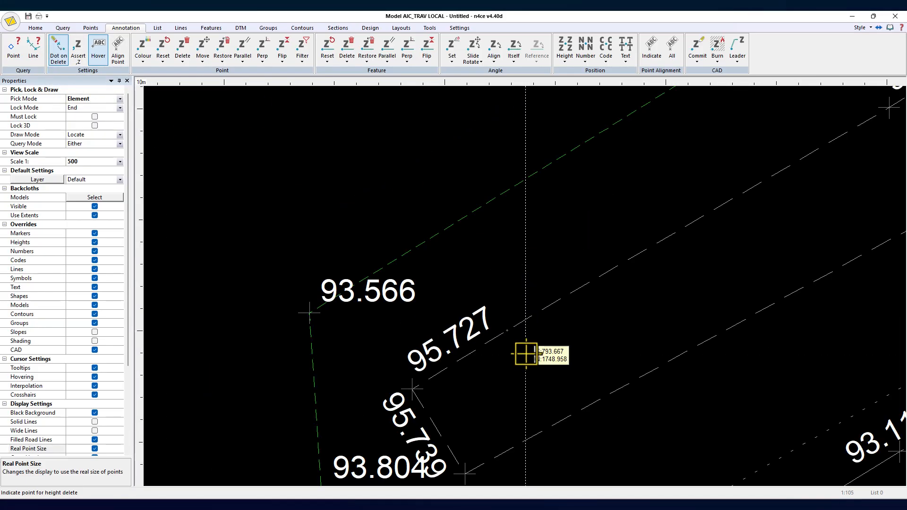
scroll(527, 352, "up", 1)
middle_click_drag(540, 361, 552, 320)
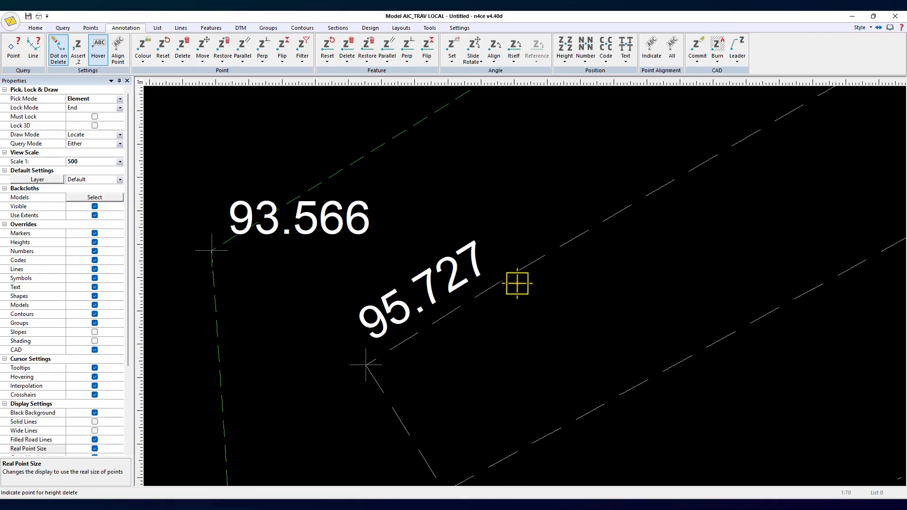
scroll(502, 296, "down", 2)
scroll(515, 325, "up", 1)
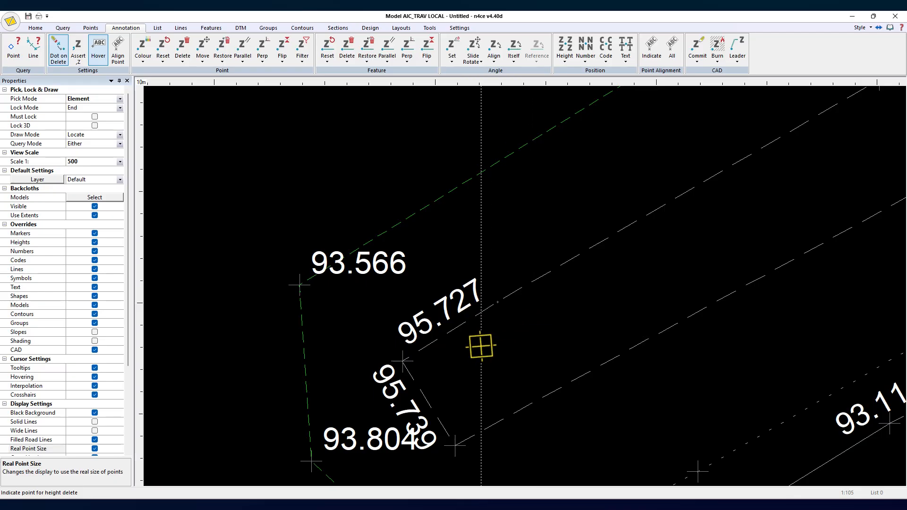
scroll(526, 384, "down", 1)
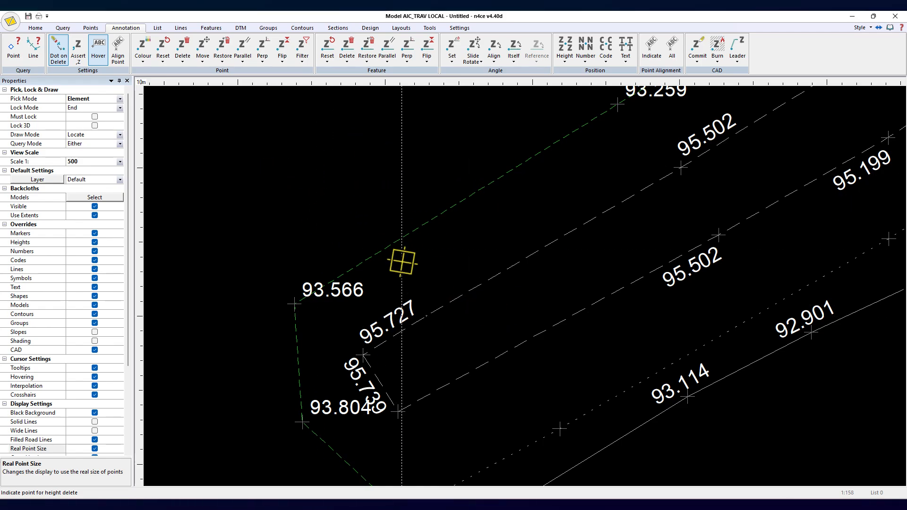
- Move the 93.566 height label to the west side of its point on the green dashed line
scroll(412, 253, "down", 1)
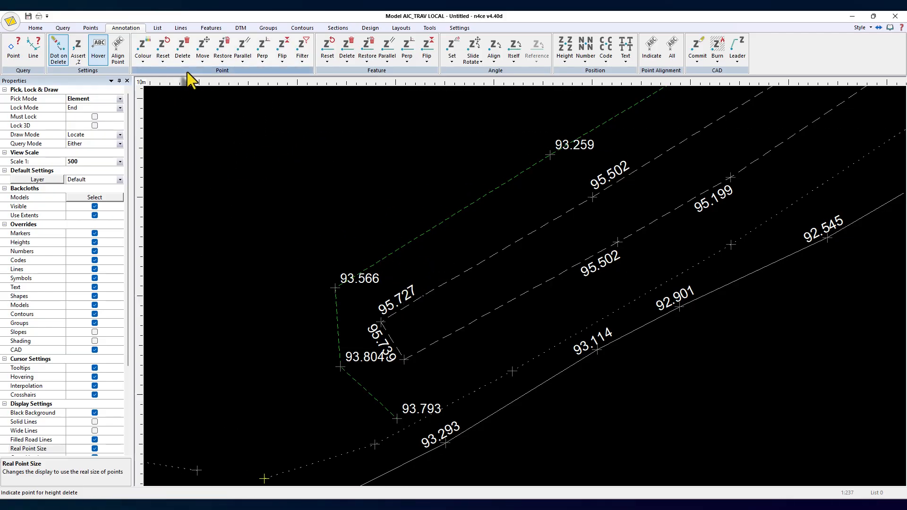
left_click(203, 59)
left_click(206, 73)
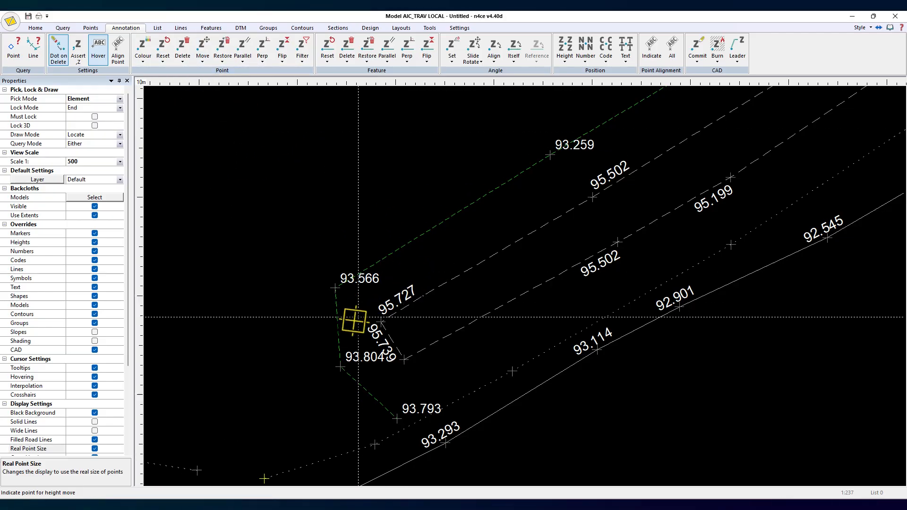
left_click(334, 288)
left_click(290, 274)
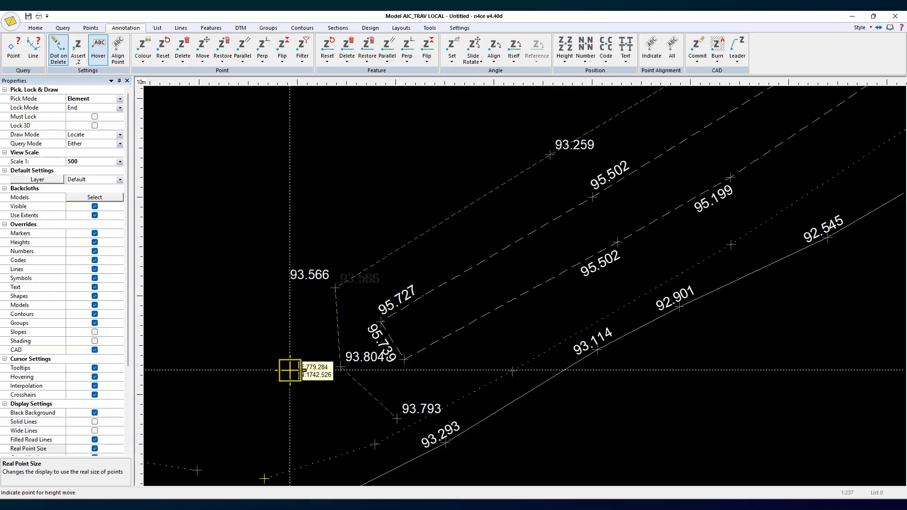
- Slide and rotate the 93.566 height label so it sits above its point, parallel to the green dashed line
left_click(478, 62)
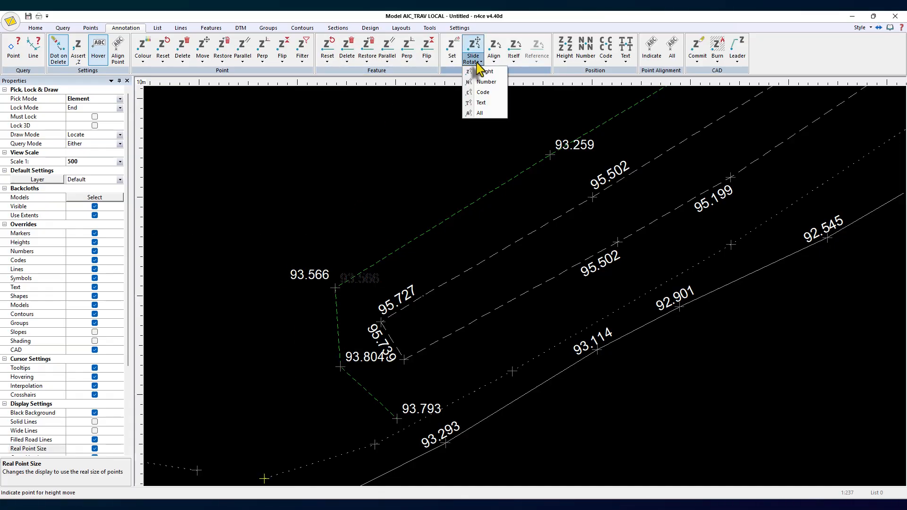
left_click(482, 74)
left_click(336, 287)
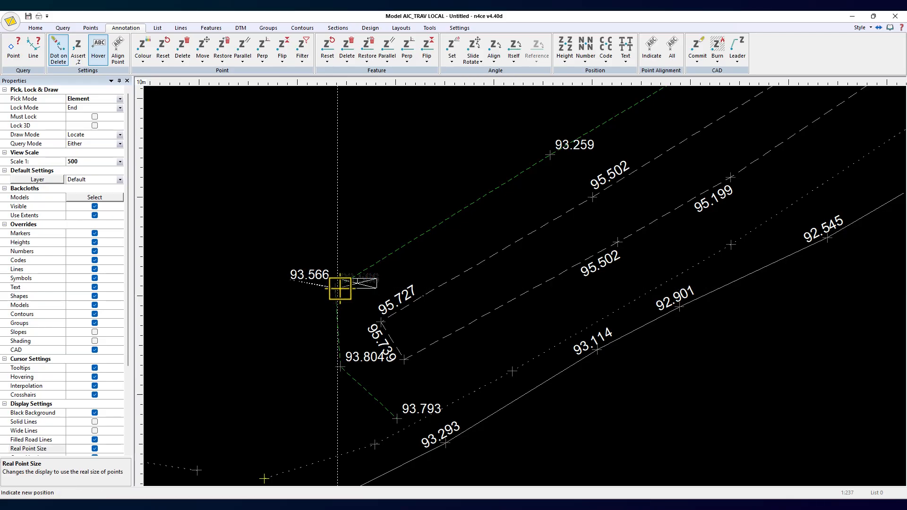
left_click(336, 266)
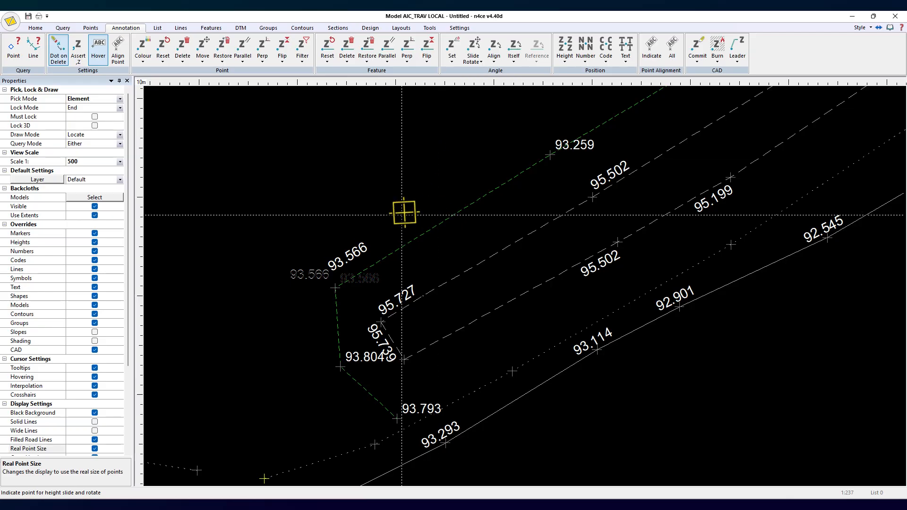
middle_click_drag(389, 248, 399, 234)
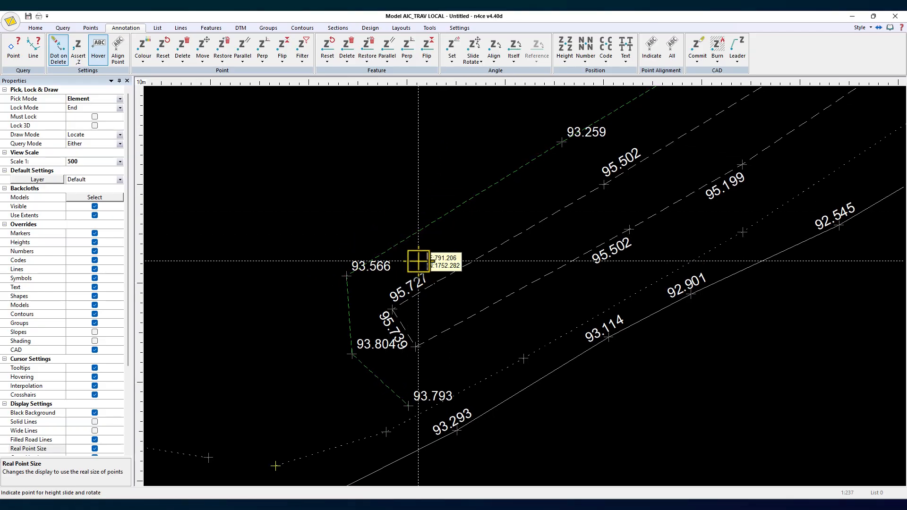
- Restore the point height labels around the west end of the bank, including the deleted 95.783, using the Rectangle pick mode
scroll(469, 291, "up", 1)
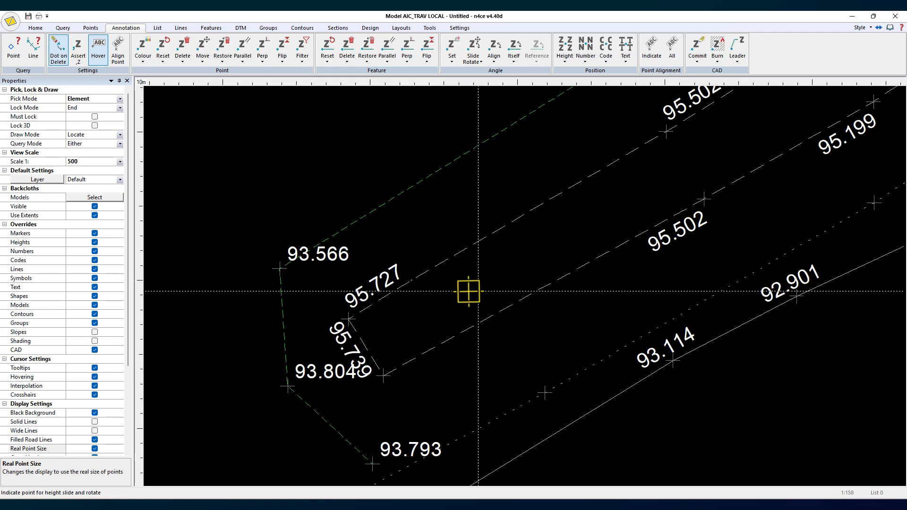
scroll(435, 247, "up", 3)
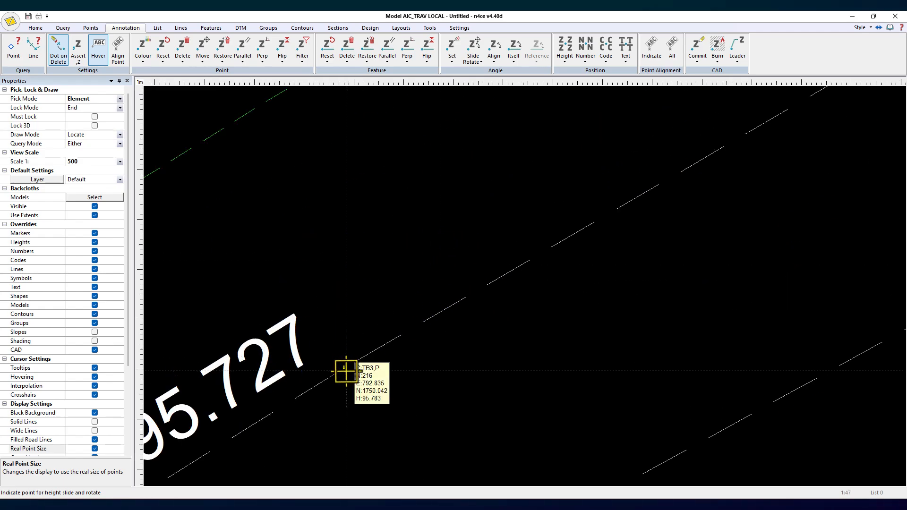
scroll(347, 372, "down", 1)
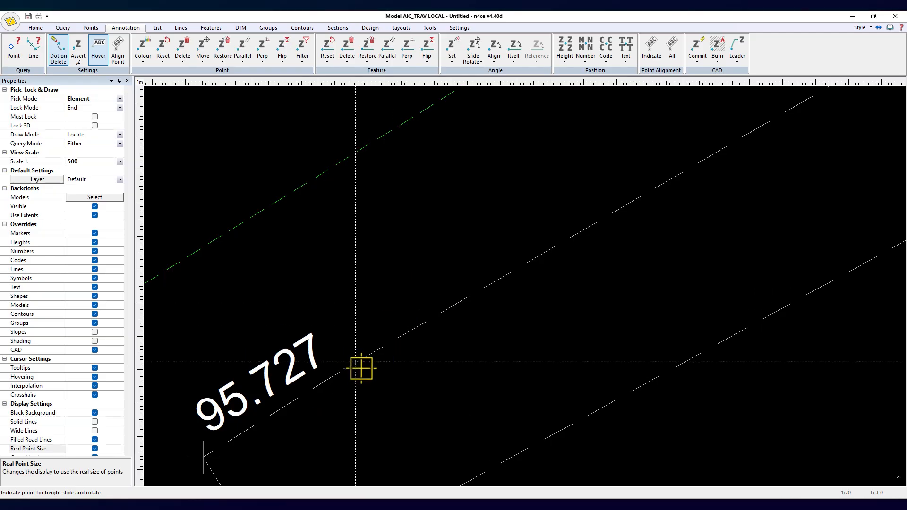
left_click(220, 63)
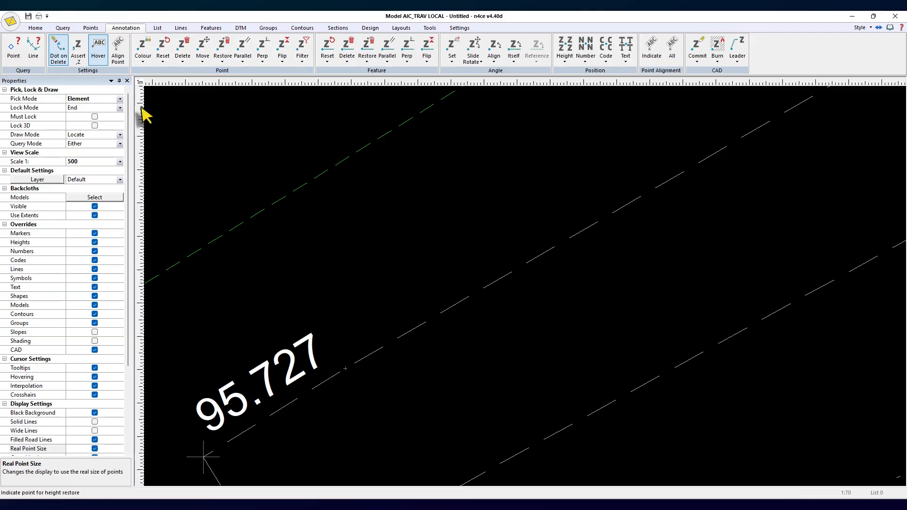
left_click(120, 98)
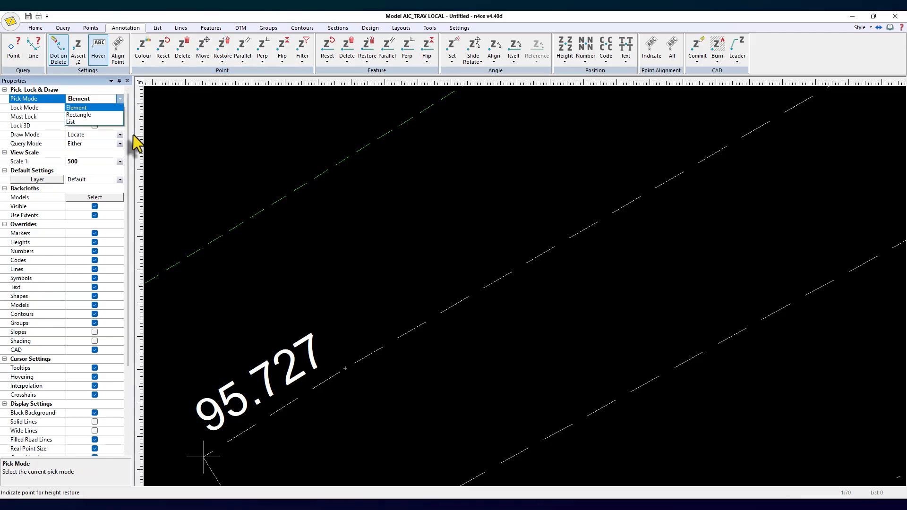
left_click(83, 115)
scroll(286, 222, "down", 3)
left_click(206, 193)
left_click(390, 325)
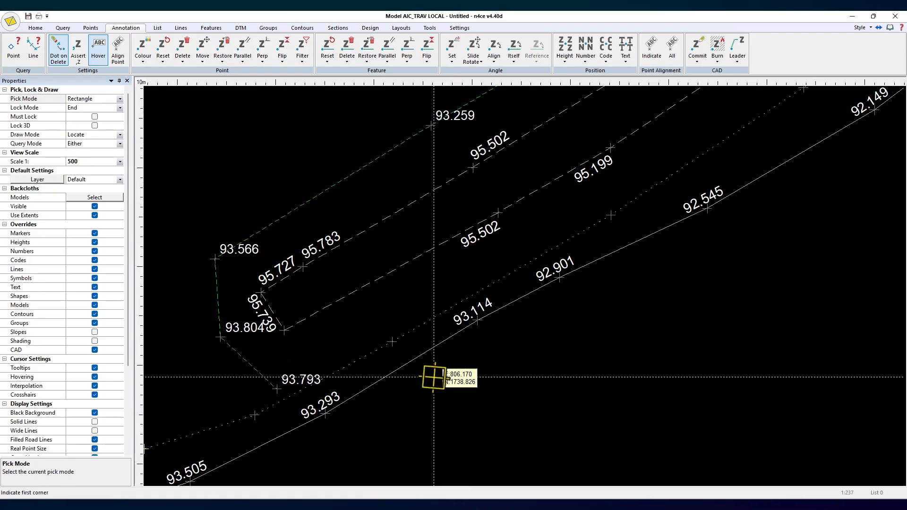
- Join the green dashed line ending at the 90.266 point to the one starting at the 89.614 point, near the Electricity Pole
scroll(304, 264, "up", 3)
scroll(360, 304, "down", 4)
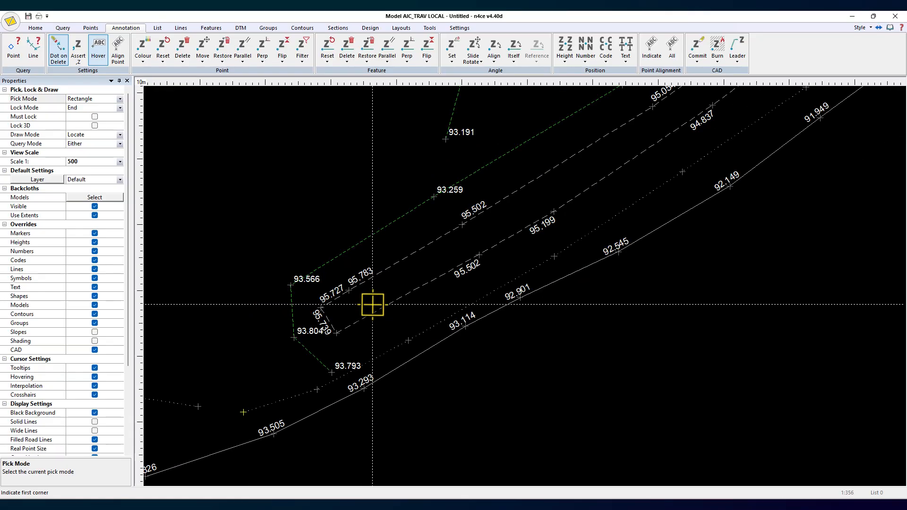
scroll(373, 305, "down", 3)
scroll(385, 288, "down", 3)
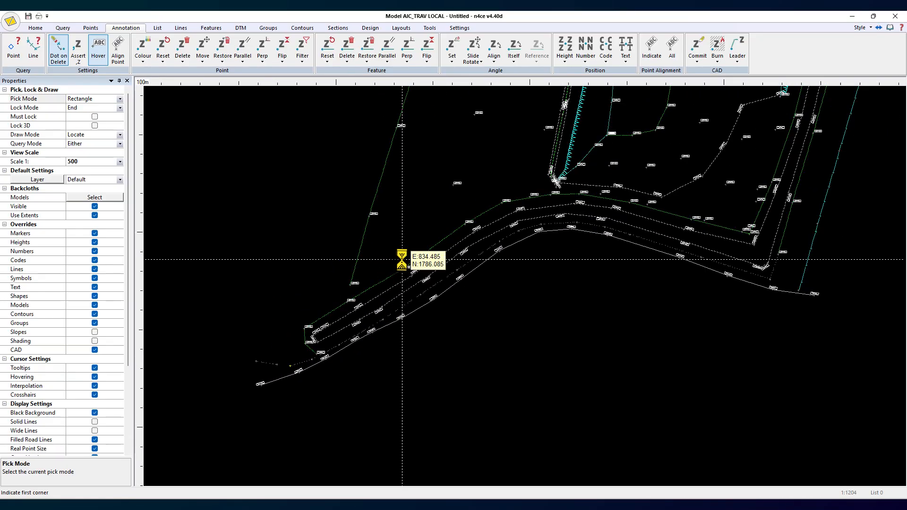
scroll(431, 254, "up", 2)
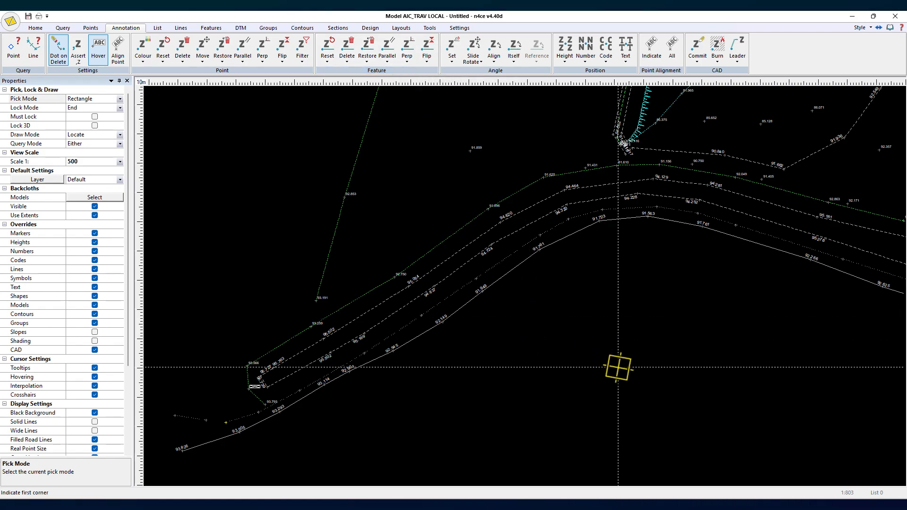
scroll(594, 413, "down", 3)
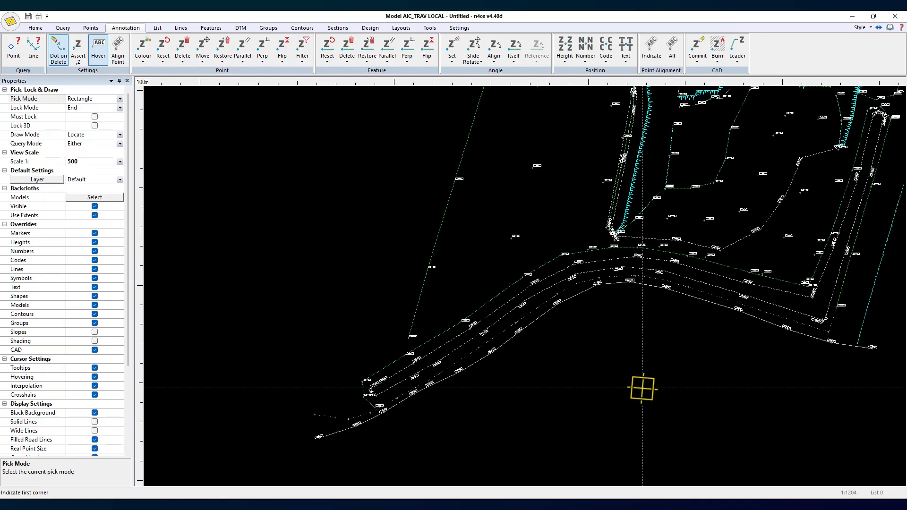
middle_click_drag(516, 267, 503, 387)
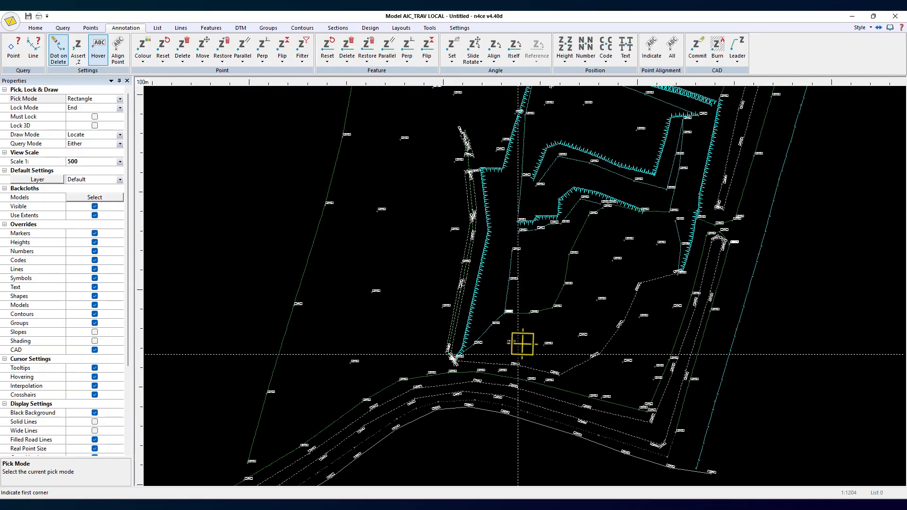
middle_click_drag(543, 292, 518, 400)
scroll(519, 400, "down", 1)
middle_click_drag(517, 347, 482, 377)
scroll(524, 192, "up", 4)
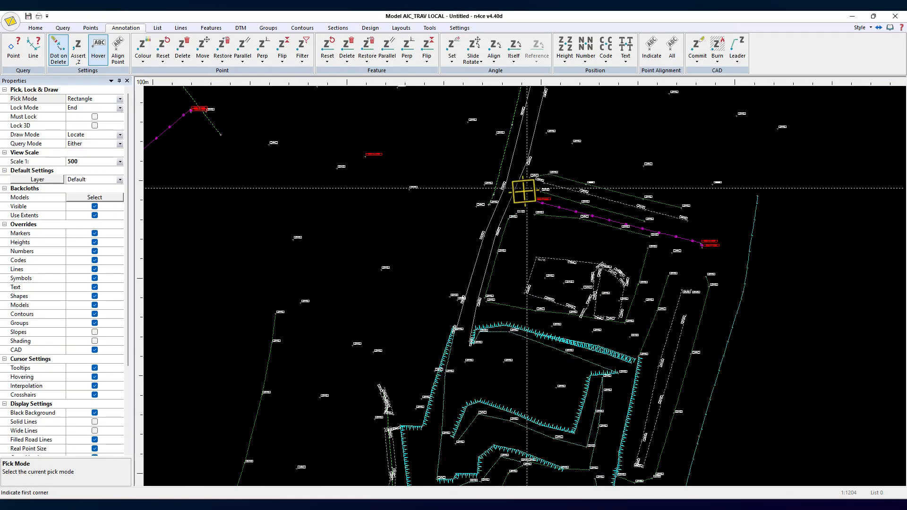
middle_click_drag(532, 258, 474, 228)
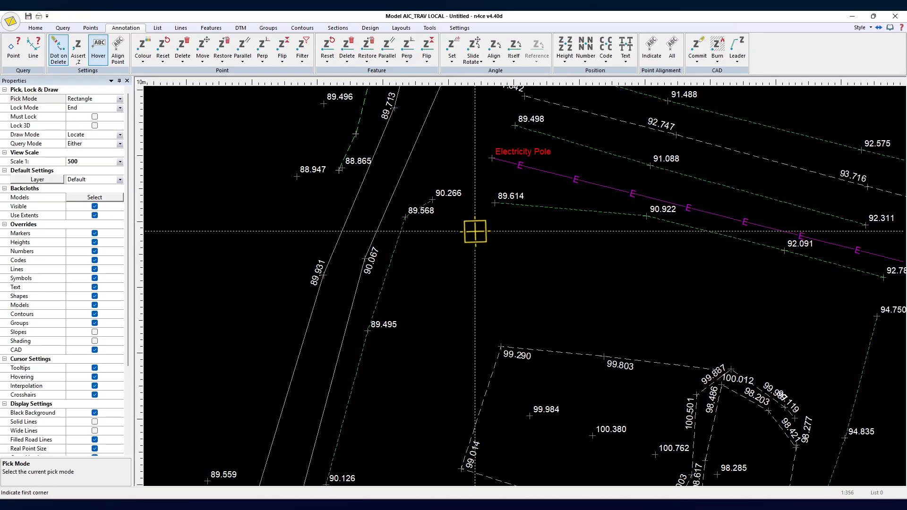
left_click(181, 28)
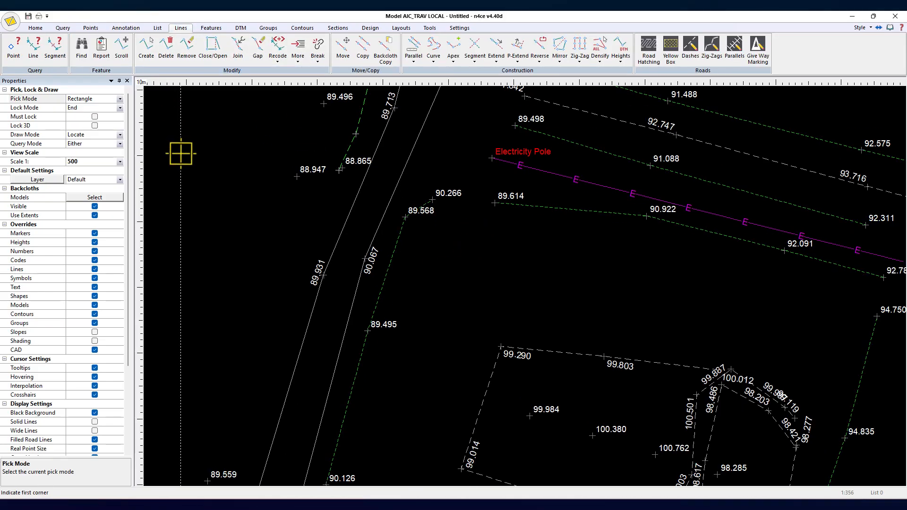
left_click(239, 50)
left_click(435, 202)
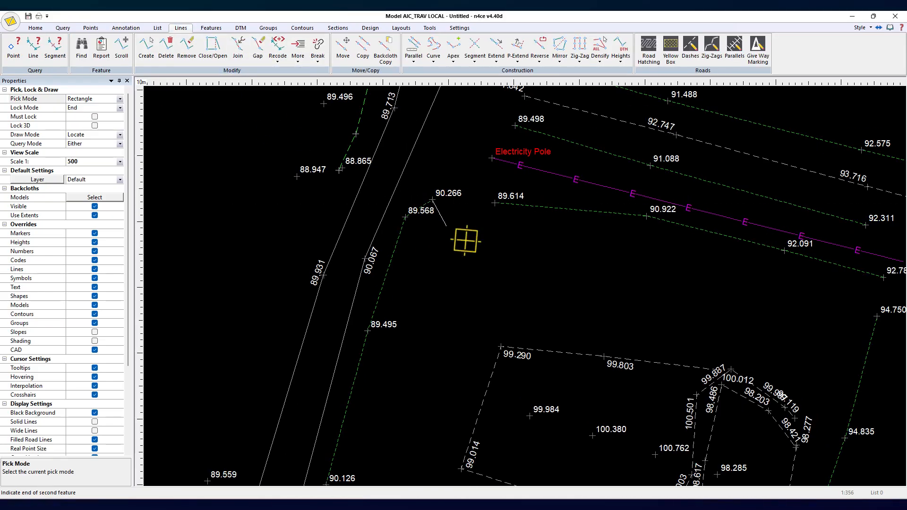
left_click(500, 203)
- Join the green dashed lines between the 90.126 and 90.232 points at the enclosure's southwest corner
scroll(484, 331, "down", 1)
middle_click_drag(478, 389, 472, 271)
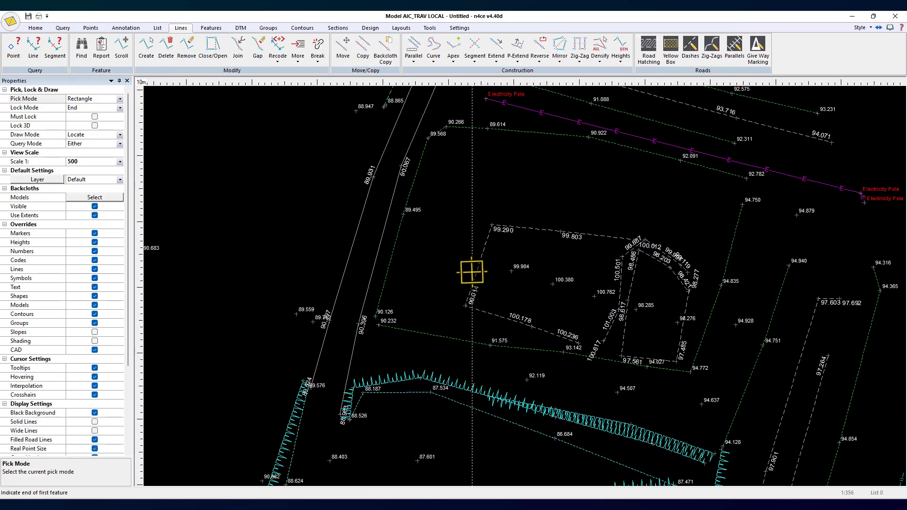
scroll(416, 333, "up", 2)
left_click(331, 300)
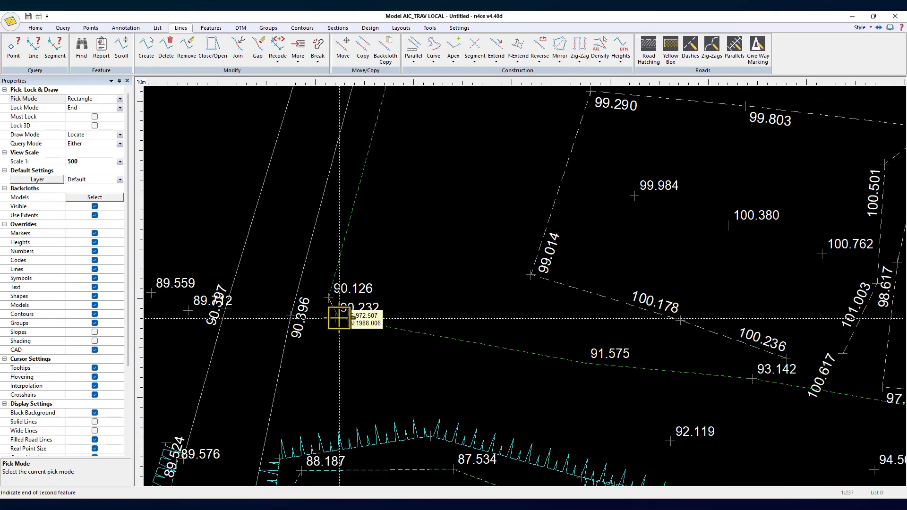
left_click(335, 316)
scroll(325, 307, "up", 1)
scroll(385, 327, "down", 2)
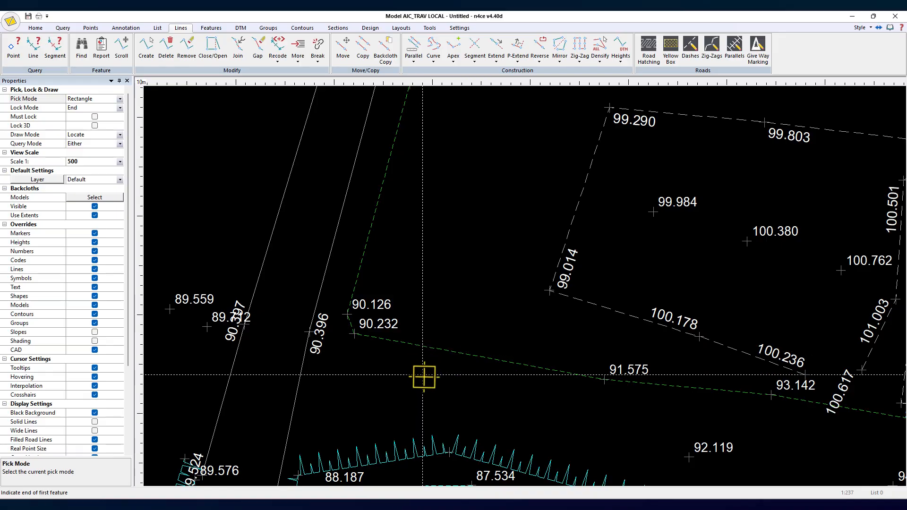
- Try to join the green dashed line ending at the 93.231 point to the north end of the fence line
scroll(425, 375, "down", 2)
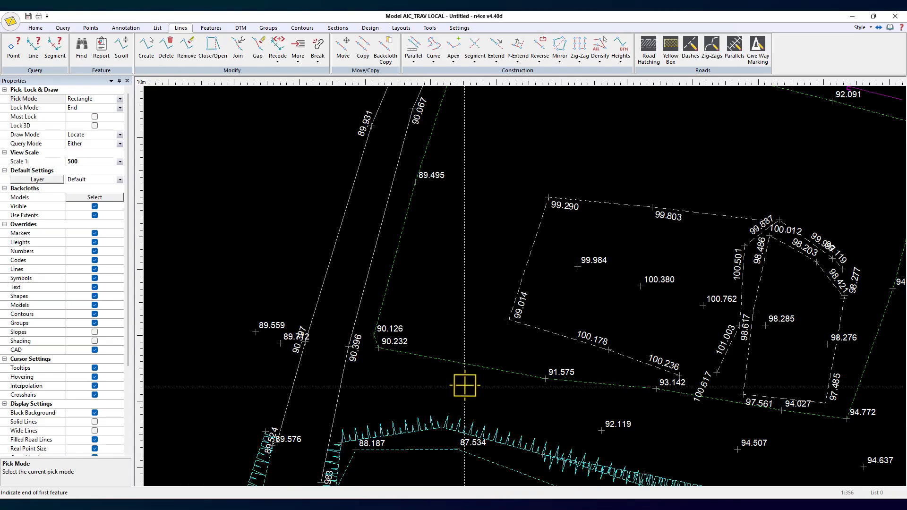
scroll(464, 386, "down", 4)
middle_click_drag(498, 380, 517, 222)
scroll(596, 269, "down", 1)
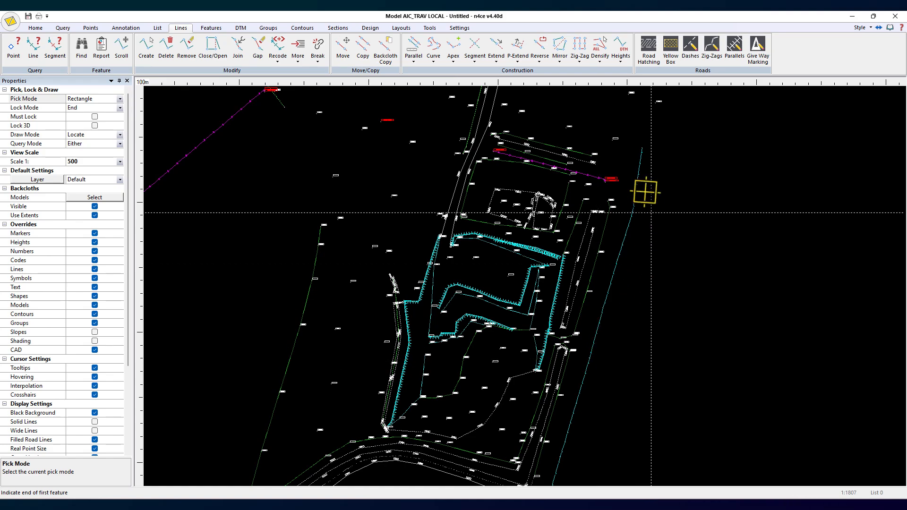
scroll(636, 172, "up", 3)
middle_click_drag(638, 144, 590, 262)
scroll(590, 262, "up", 1)
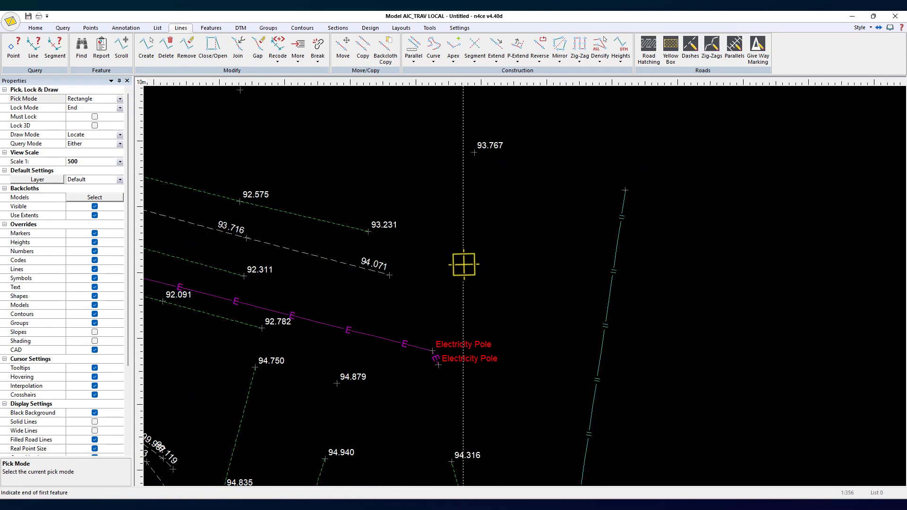
left_click(369, 232)
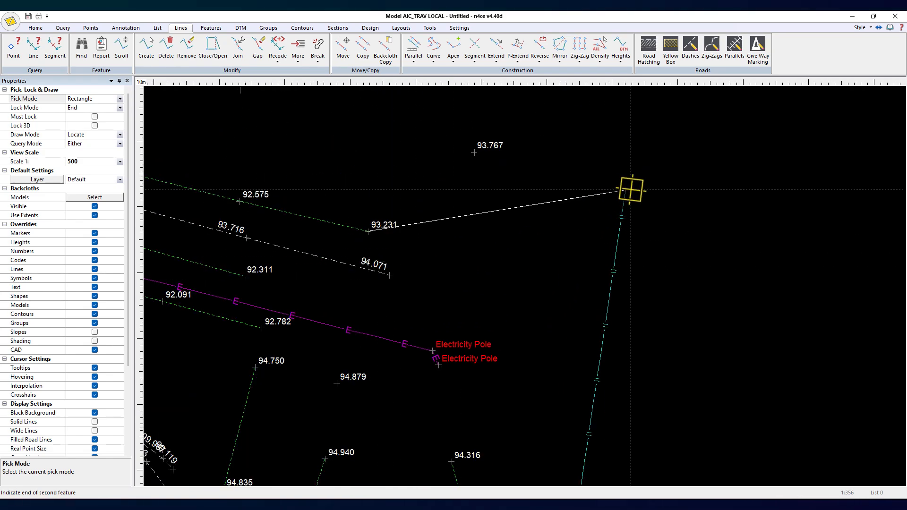
left_click(624, 189)
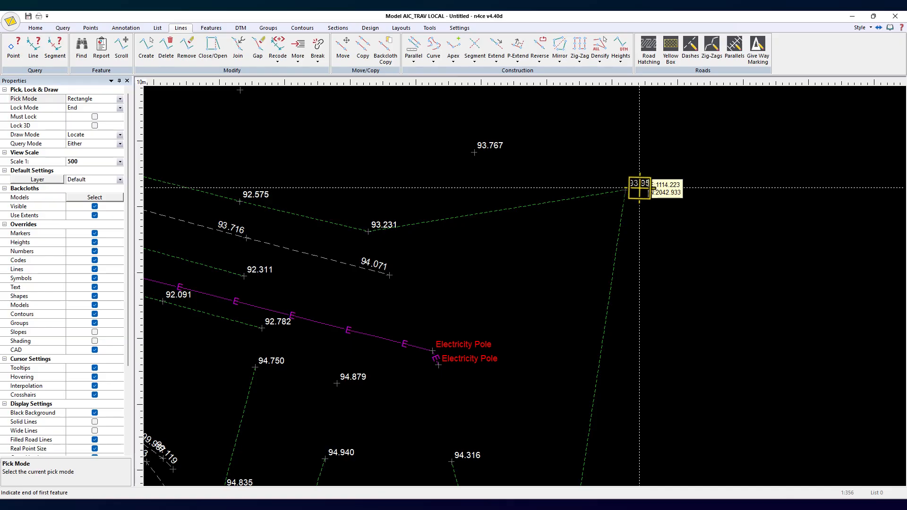
left_click(639, 188)
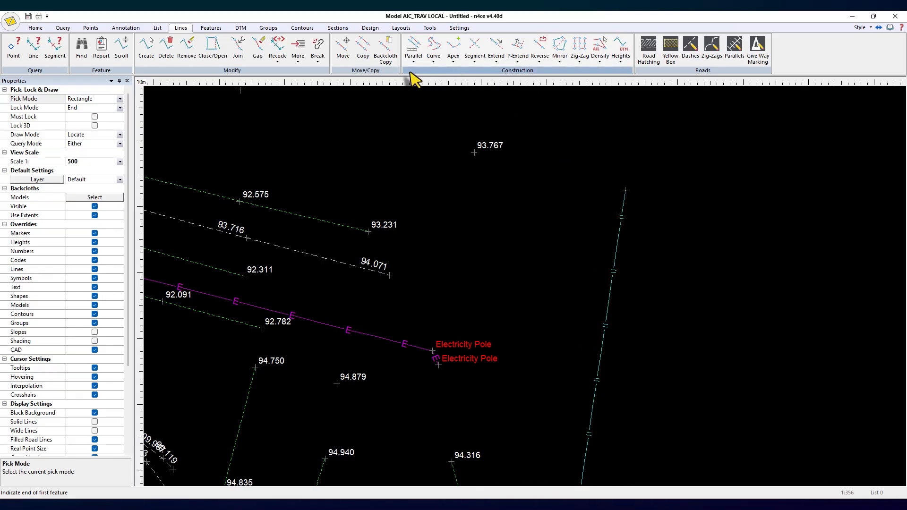
- Try to append the fence line's north end point to the dashed line ending at 93.231, duplicating the point, and undo it
left_click(453, 64)
left_click(456, 81)
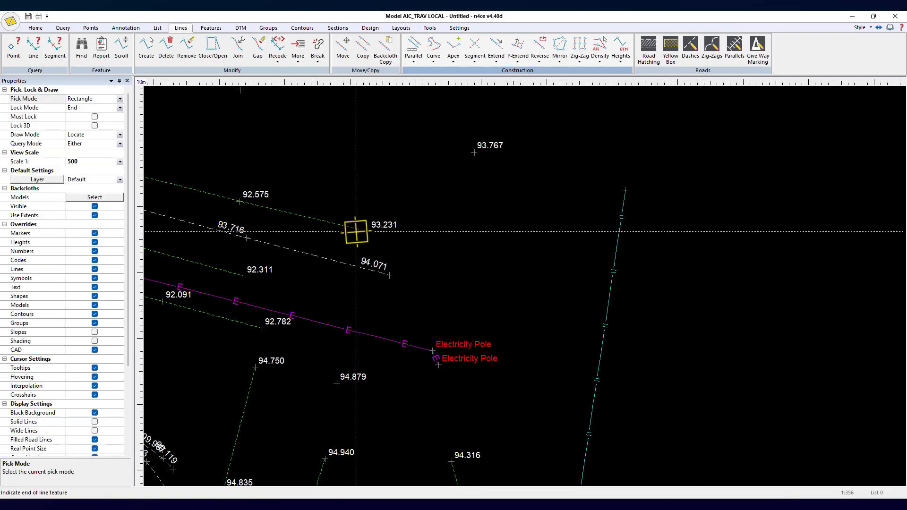
left_click(368, 232)
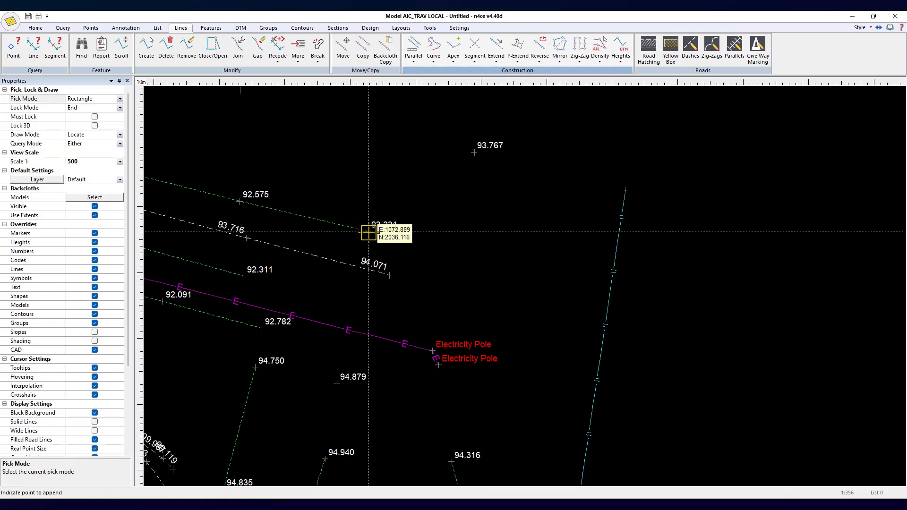
left_click(626, 189)
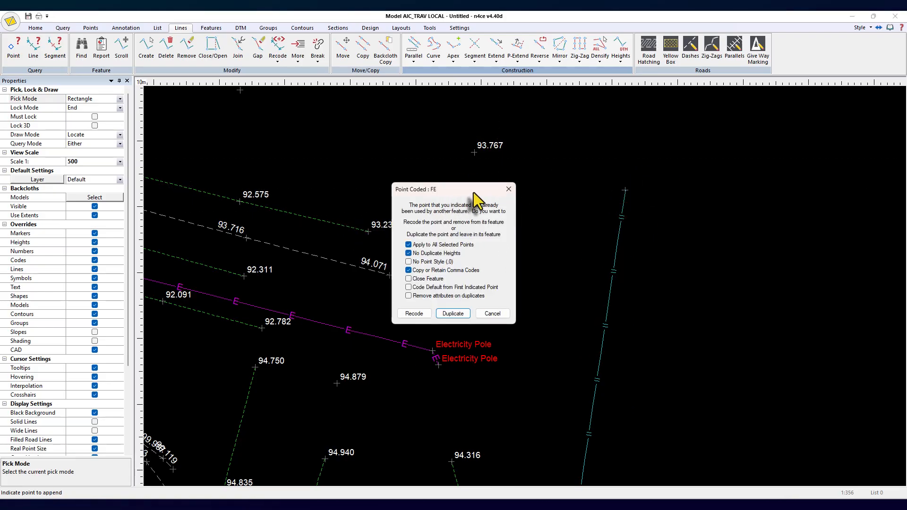
left_click(451, 315)
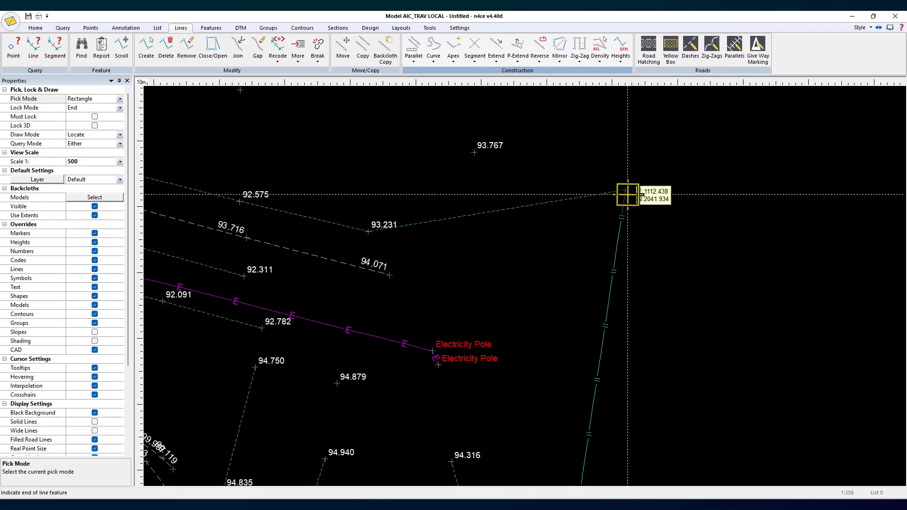
key("ctrl+z")
- Merge the green dashed segments on either side of the 89.568 and 90.266 points into one corner with Merge Fillet, using the Average height method
scroll(490, 314, "down", 4)
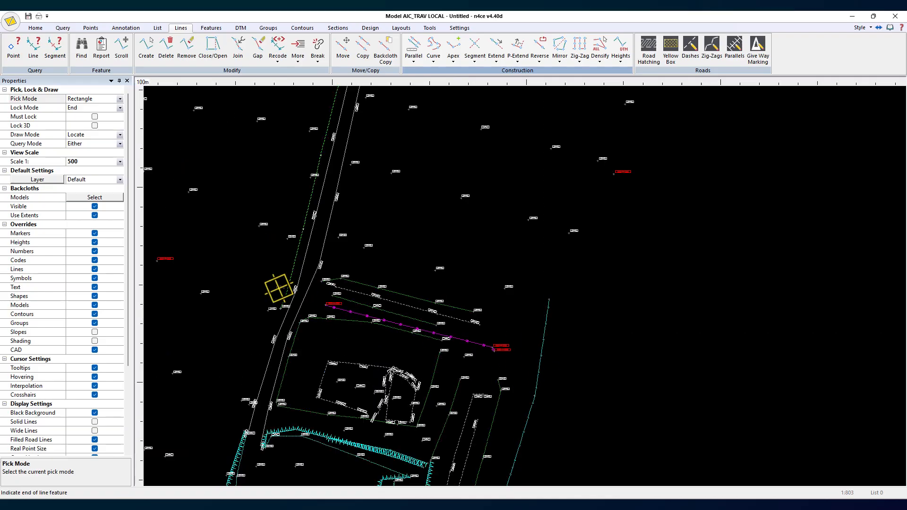
middle_click_drag(507, 336, 526, 203)
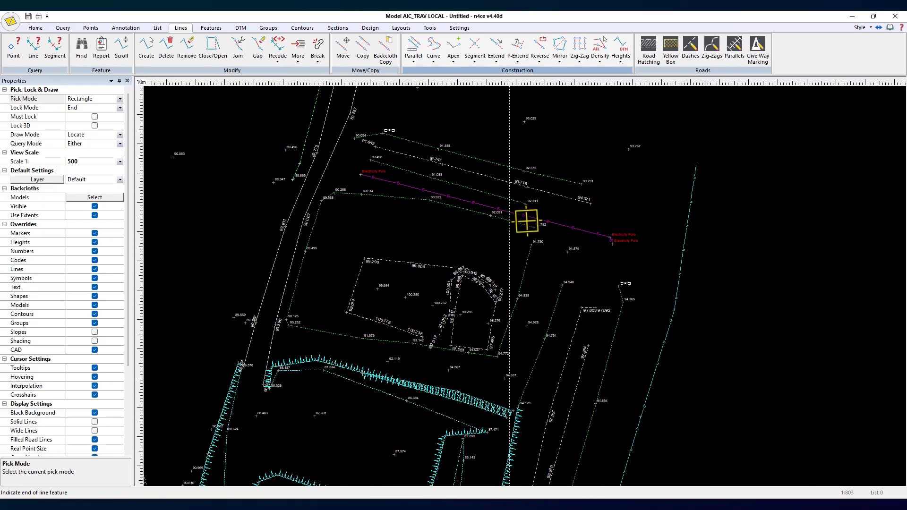
scroll(328, 183, "up", 1)
scroll(328, 183, "up", 6)
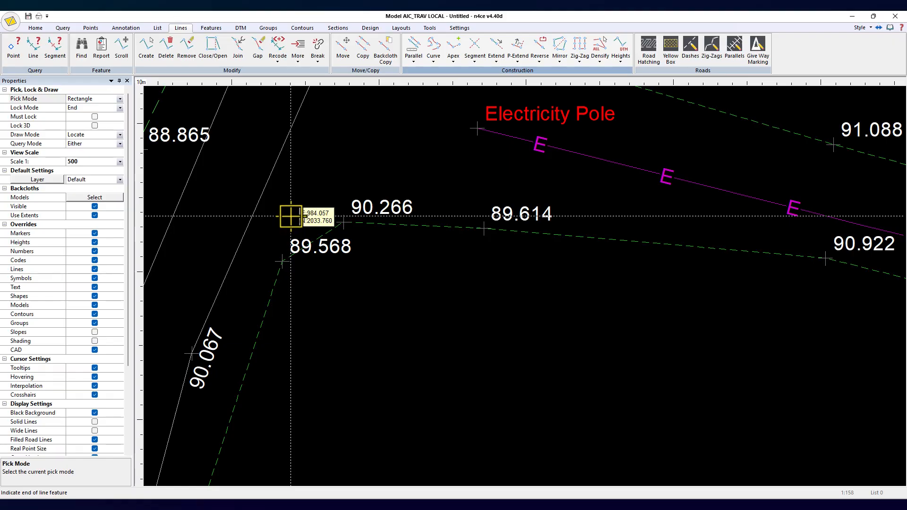
left_click(475, 59)
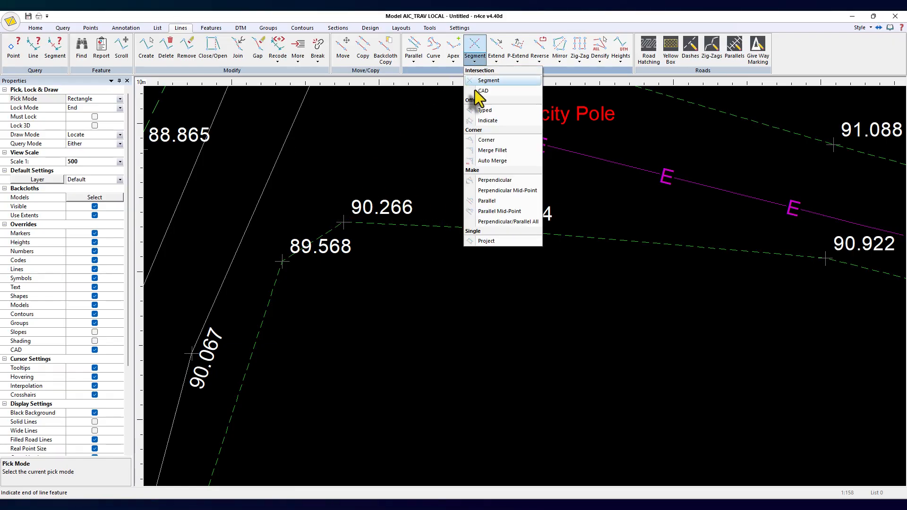
left_click(494, 152)
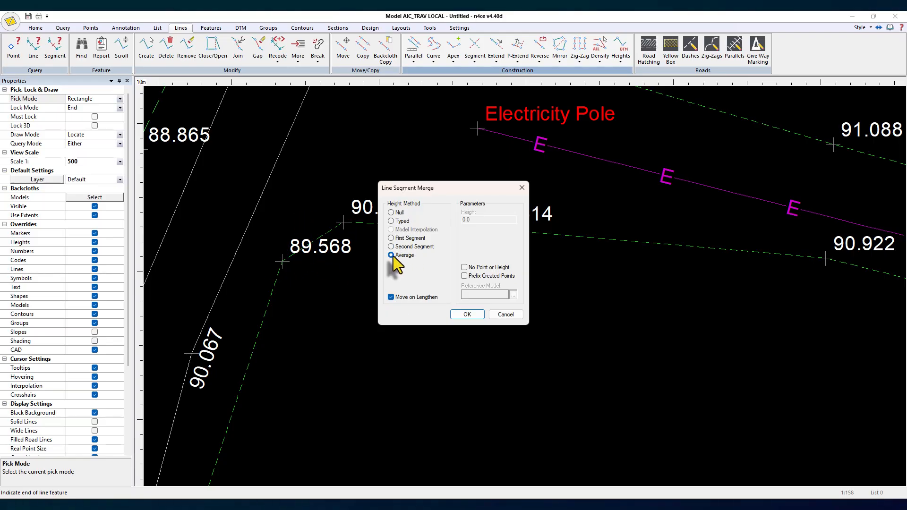
left_click(466, 315)
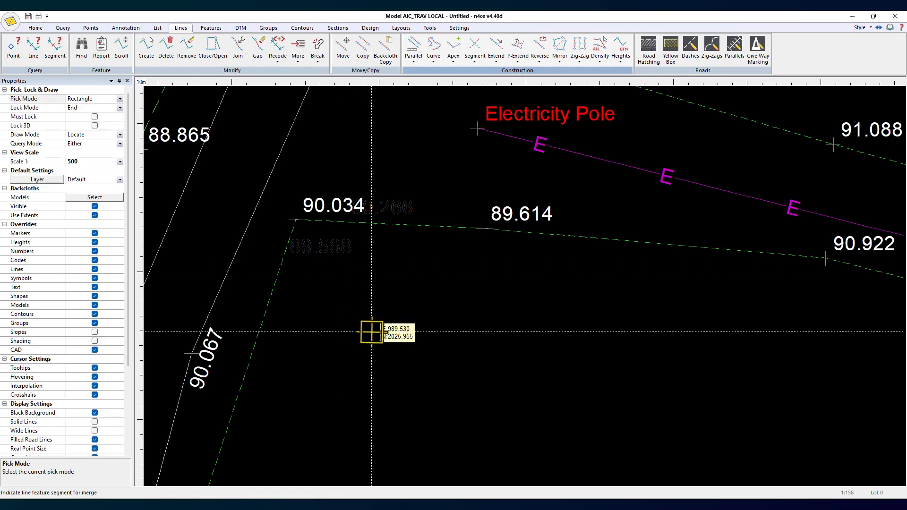
scroll(372, 333, "down", 5)
scroll(525, 401, "down", 3)
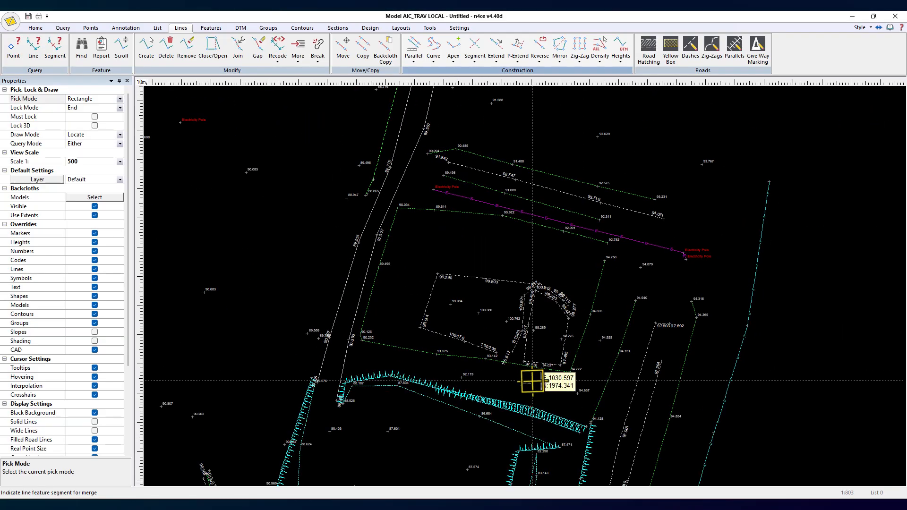
scroll(531, 377, "up", 5)
scroll(379, 340, "up", 5)
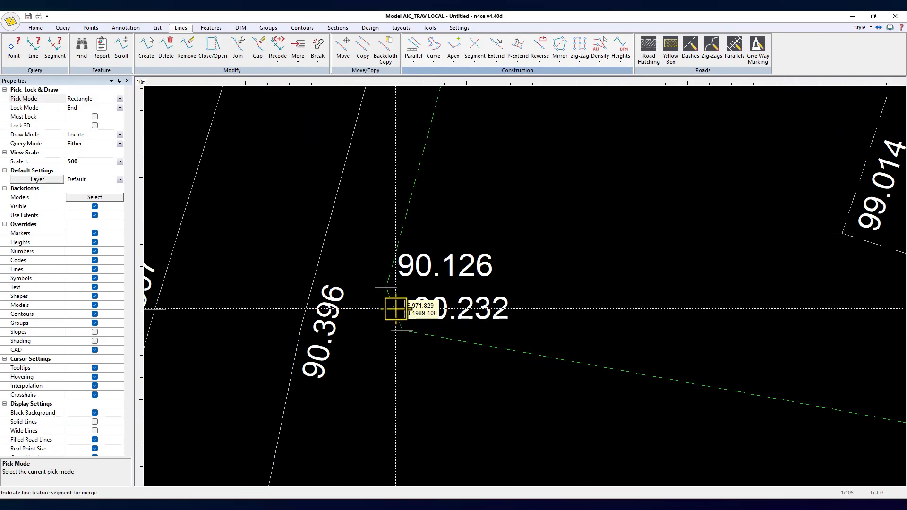
right_click(409, 321)
- Extend the cyan line's south end to the solid line between the 93.034 and 93.638 points, using Second Segment height and Pull Back 1mm
scroll(409, 321, "down", 8)
scroll(608, 397, "up", 7)
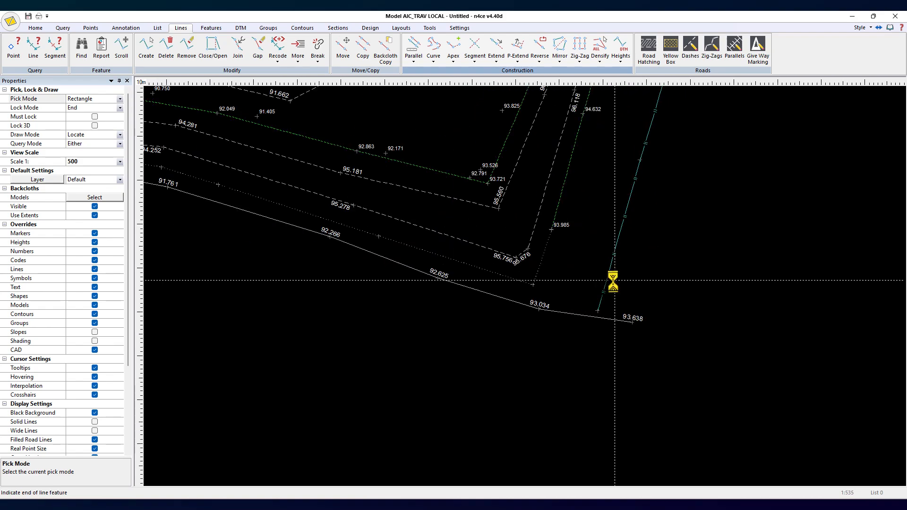
scroll(558, 365, "up", 5)
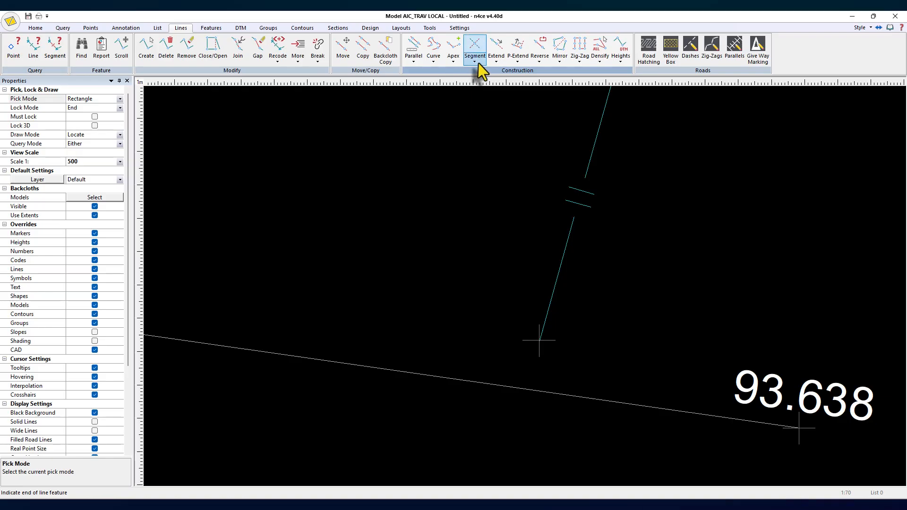
left_click(495, 61)
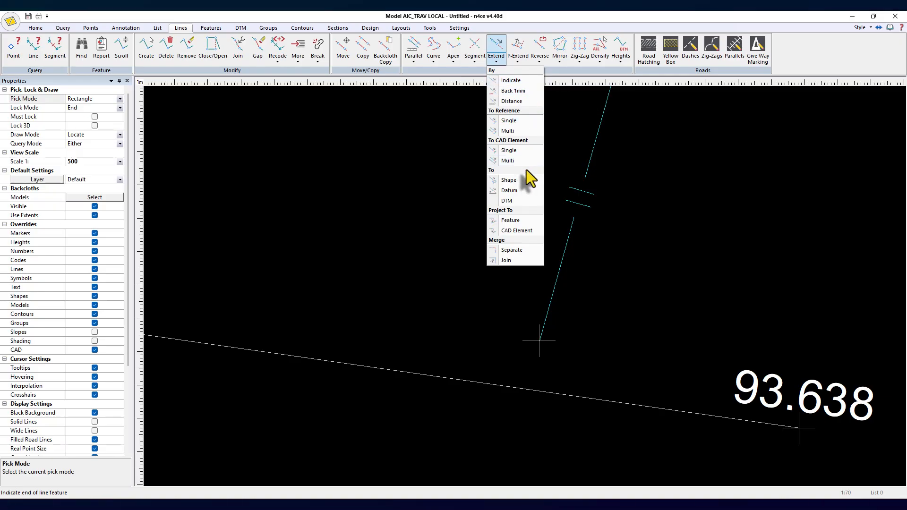
left_click(509, 119)
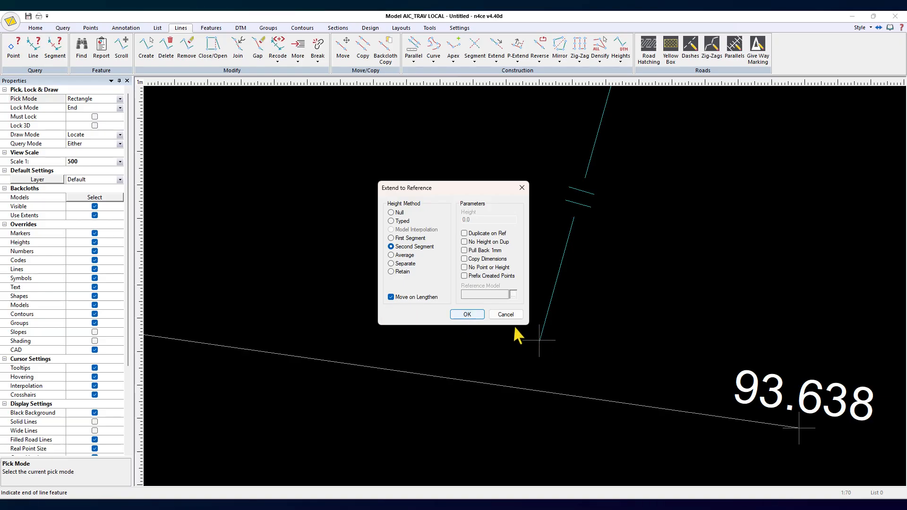
left_click(465, 251)
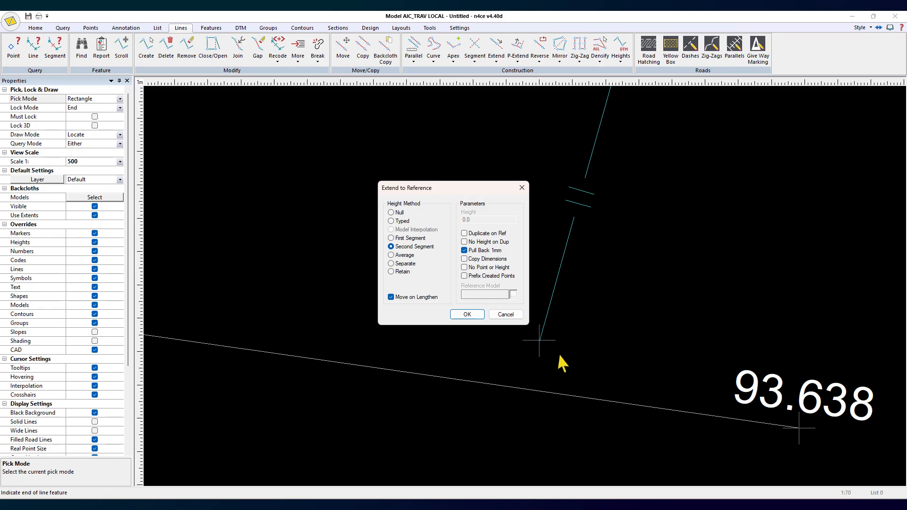
left_click(467, 315)
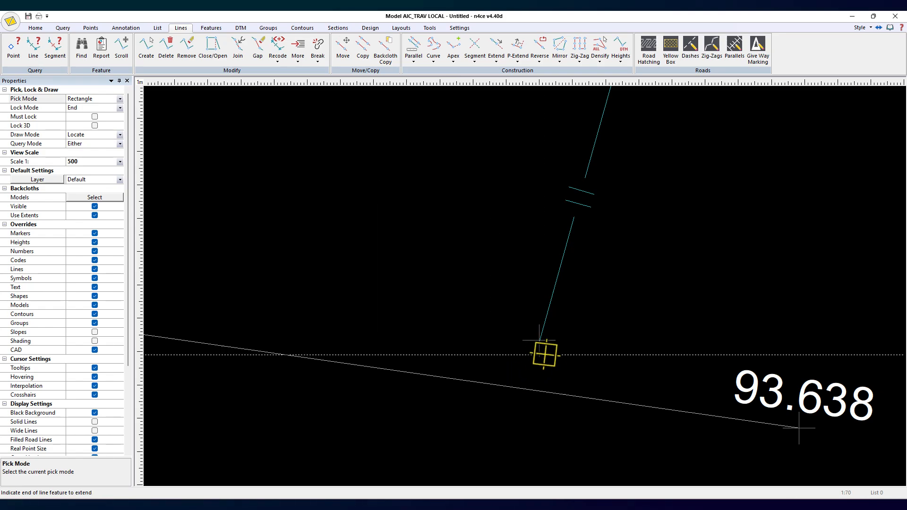
left_click(541, 342)
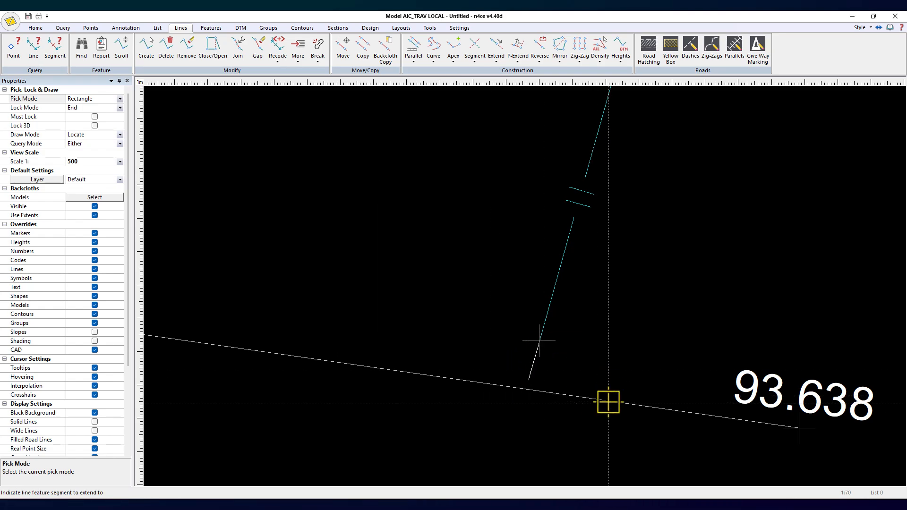
left_click(567, 396)
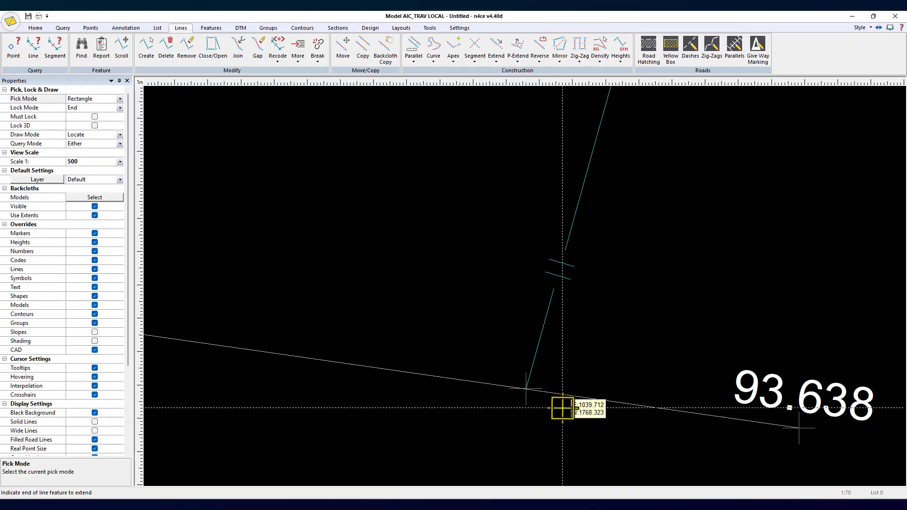
scroll(569, 407, "down", 1)
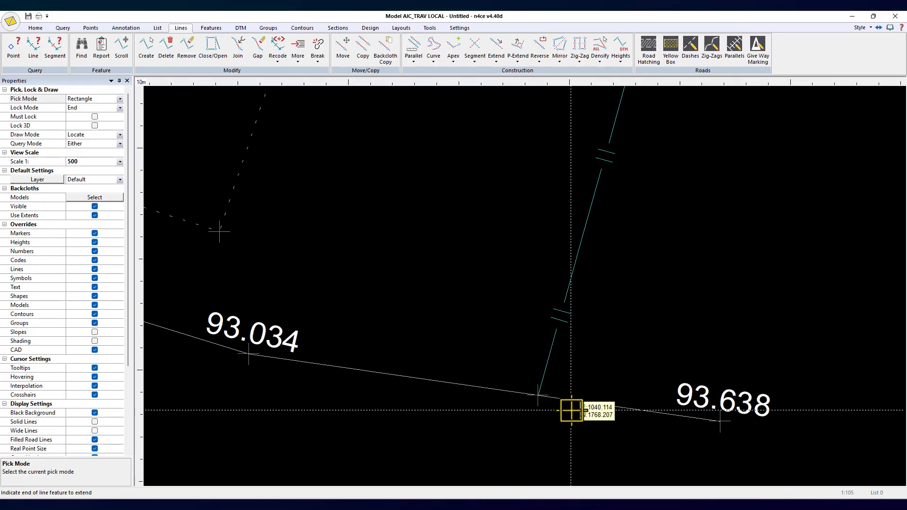
scroll(449, 421, "down", 2)
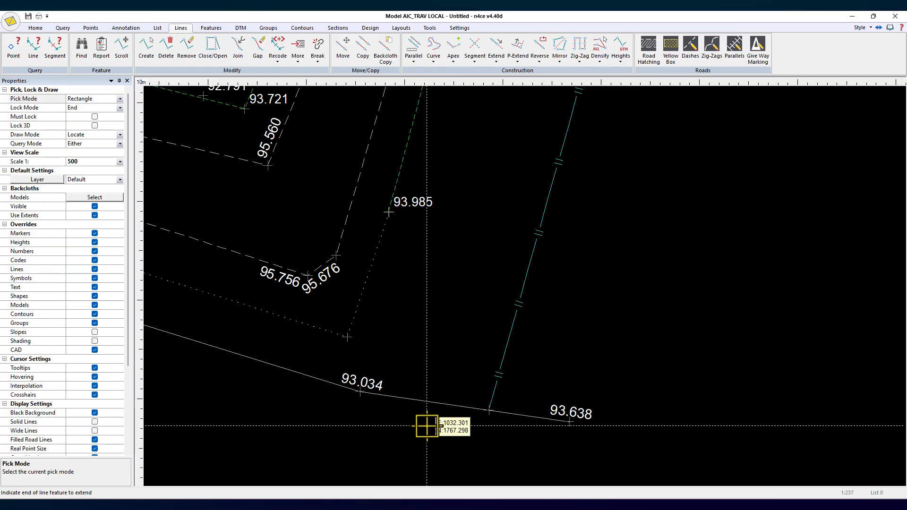
- Turn off the real point size display for the whole survey model
scroll(503, 284, "down", 3)
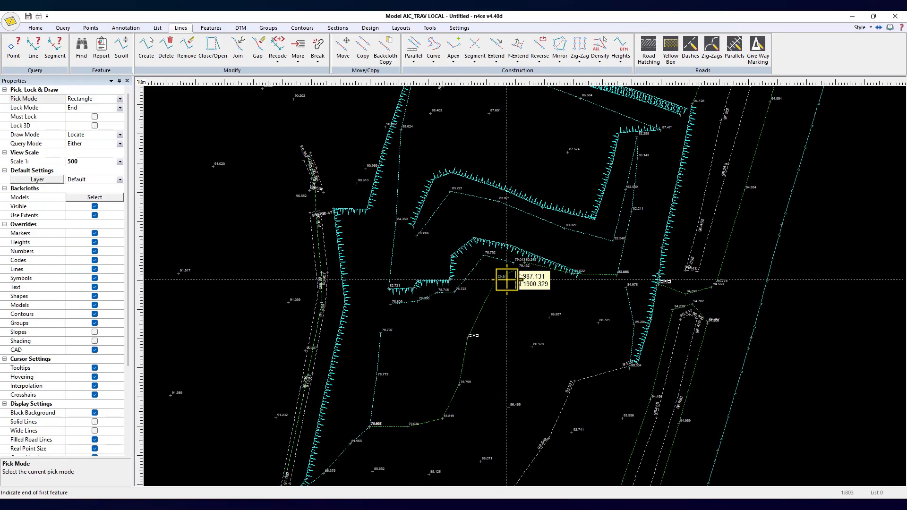
scroll(507, 279, "down", 5)
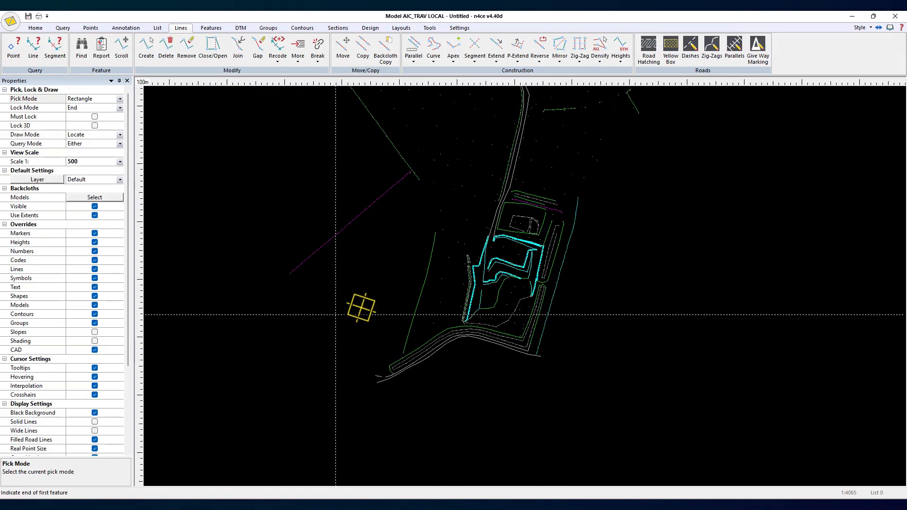
left_click(95, 449)
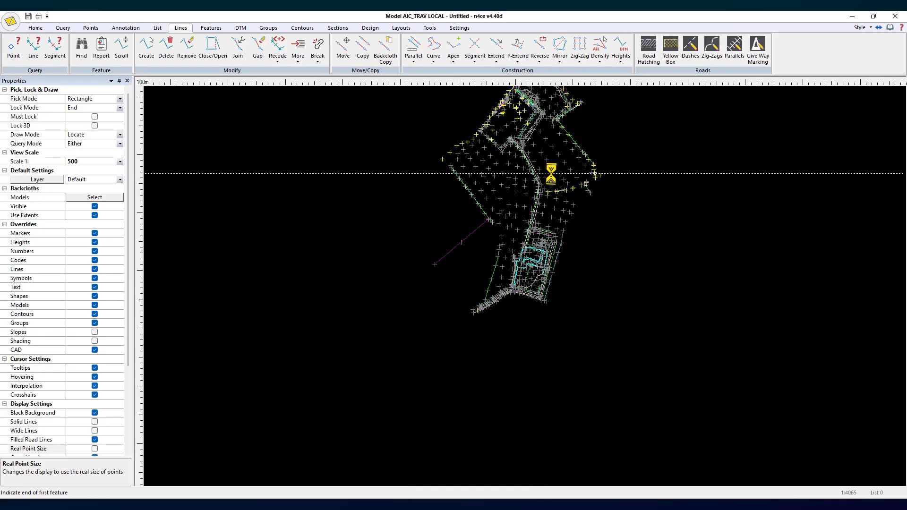
scroll(551, 174, "up", 1)
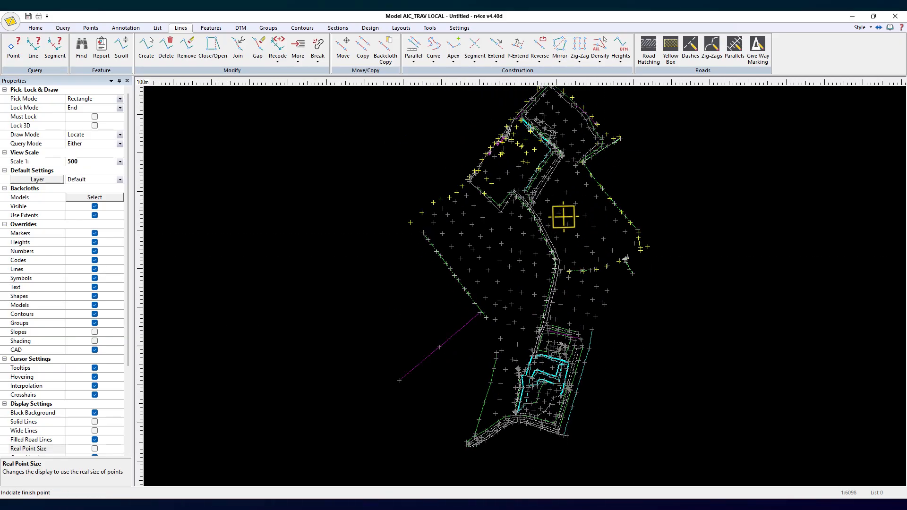
middle_click_drag(564, 217, 562, 192)
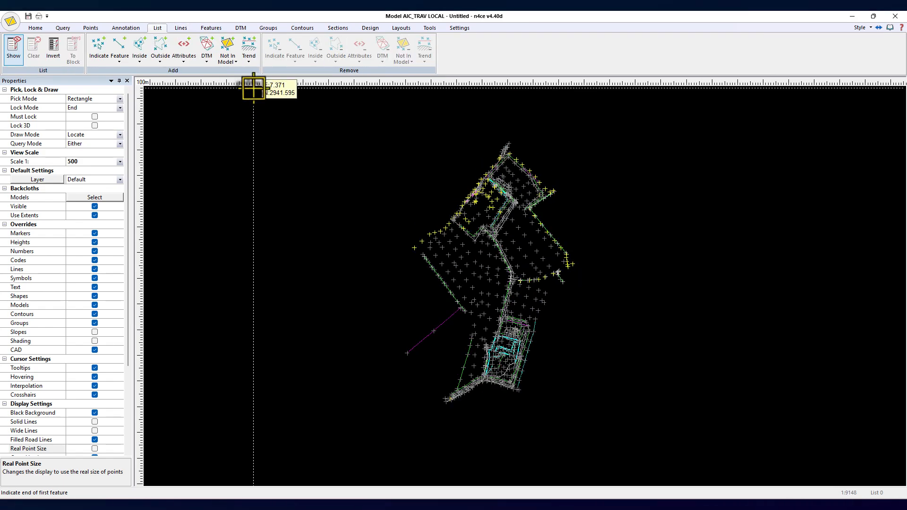
- Create a Normal DTM from the survey model and accept the formation report without generating a report or plotting errors
left_click(241, 28)
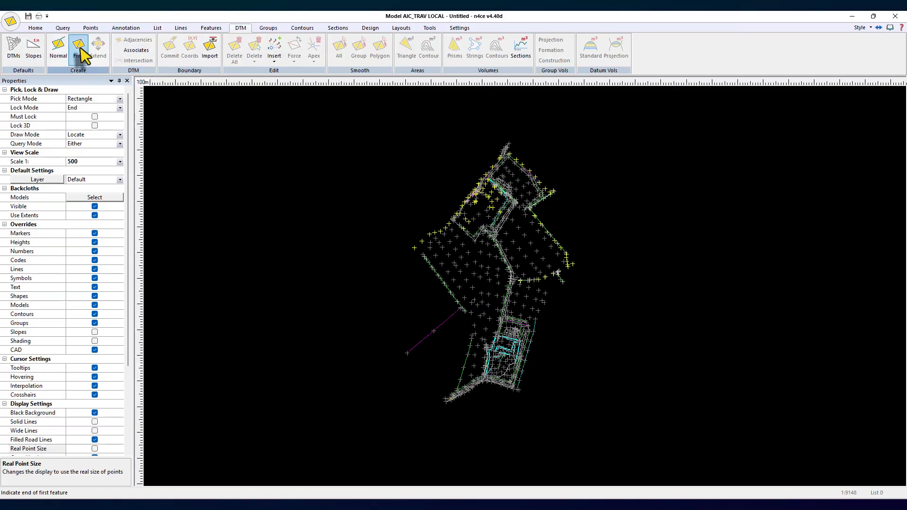
left_click(58, 47)
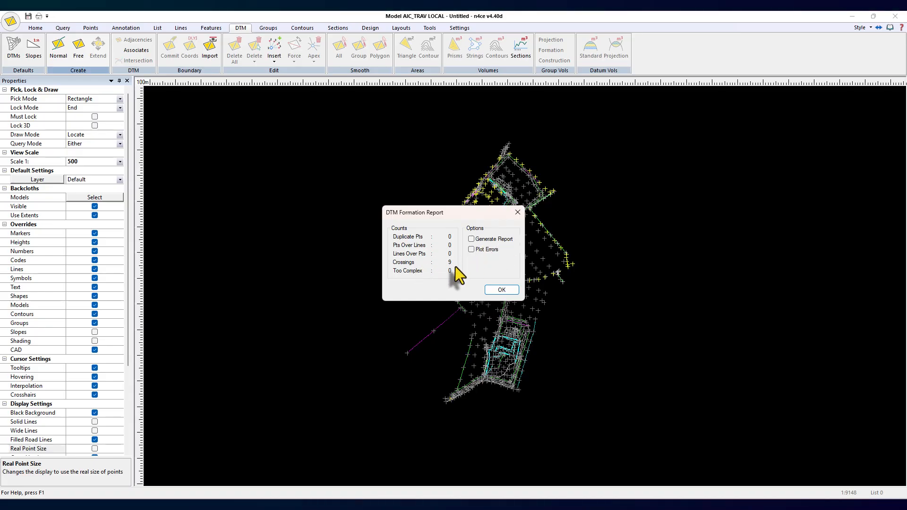
left_click(502, 290)
scroll(548, 215, "up", 2)
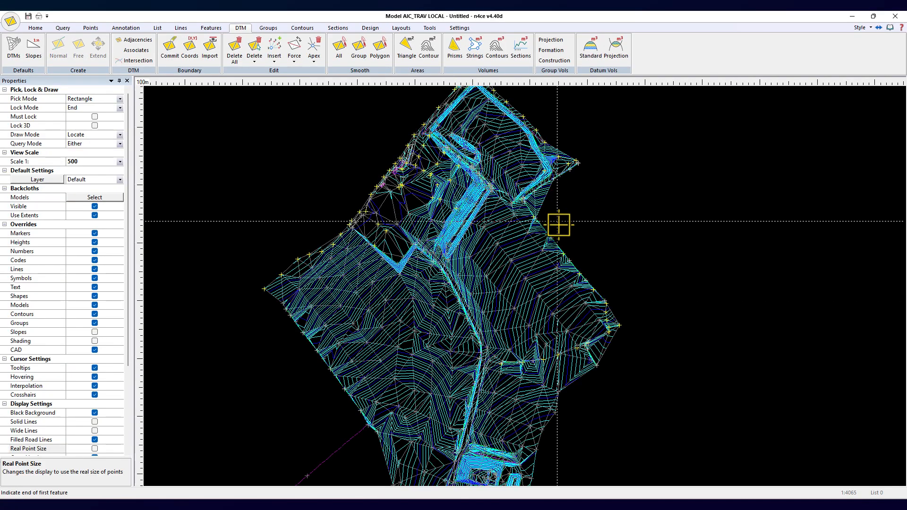
scroll(559, 225, "up", 2)
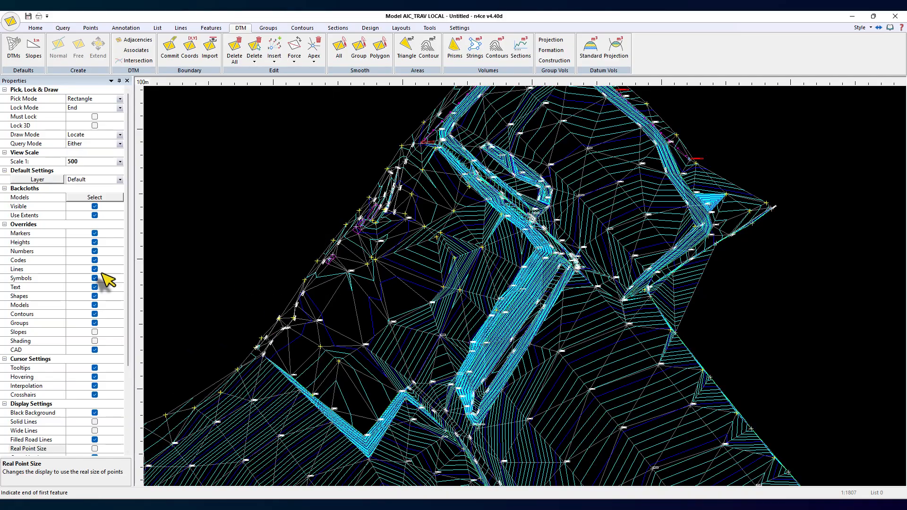
- Switch the display of the quick contours and of the model triangles off and on to compare them over the DTM
left_click(94, 314)
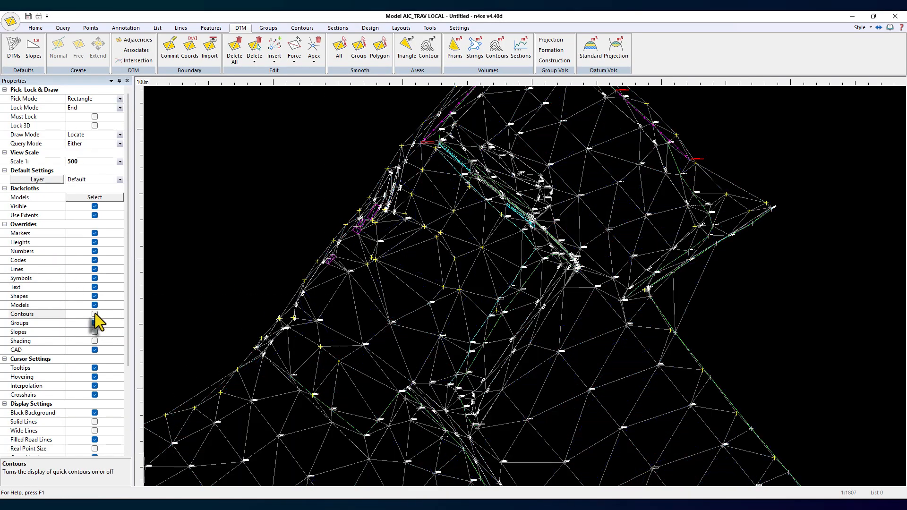
left_click(94, 315)
left_click(93, 314)
left_click(94, 315)
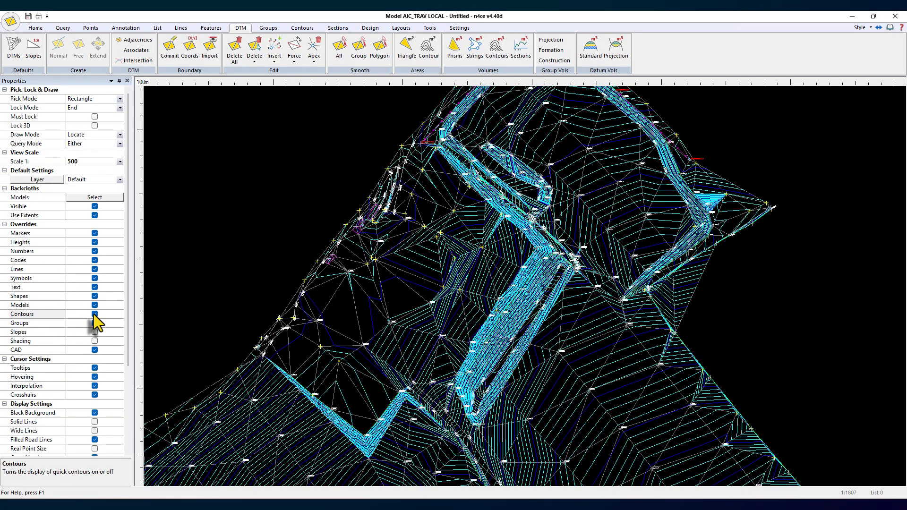
left_click(93, 315)
left_click(93, 315)
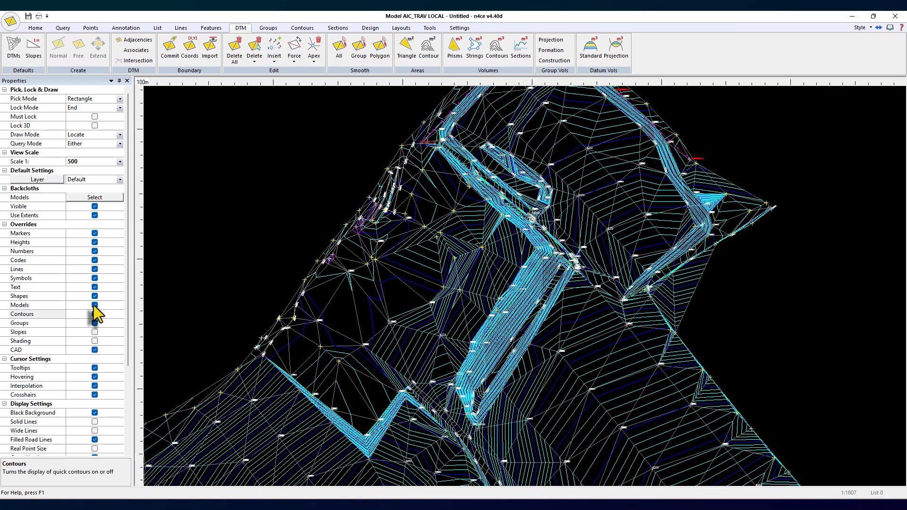
left_click(93, 314)
left_click(94, 314)
left_click(94, 314)
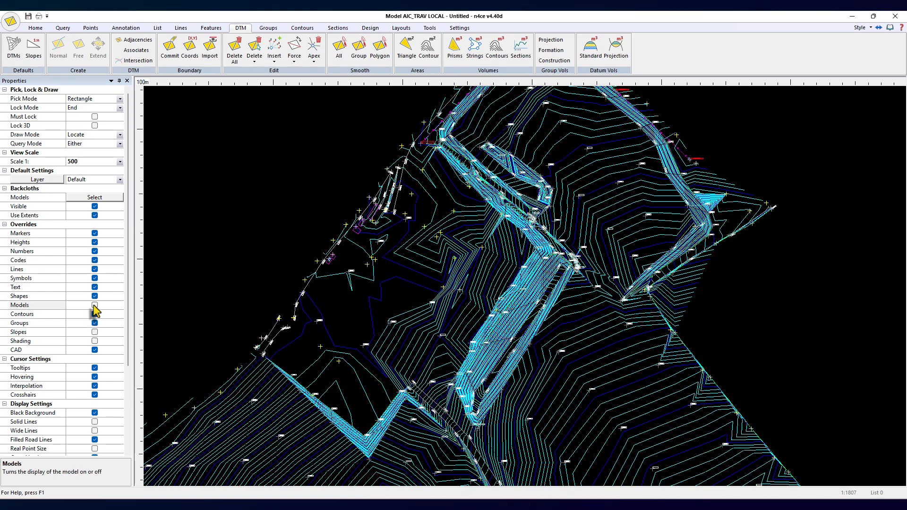
left_click(94, 312)
left_click(95, 305)
left_click(95, 305)
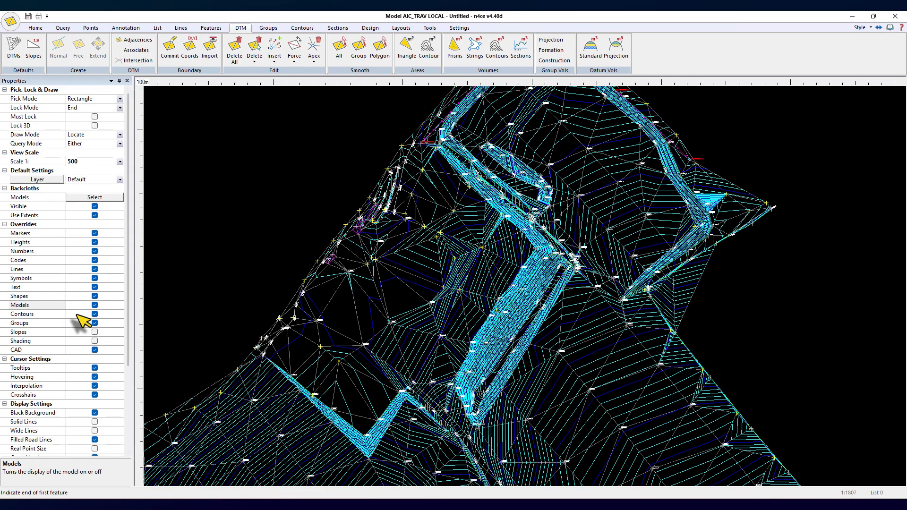
left_click(95, 315)
left_click(94, 315)
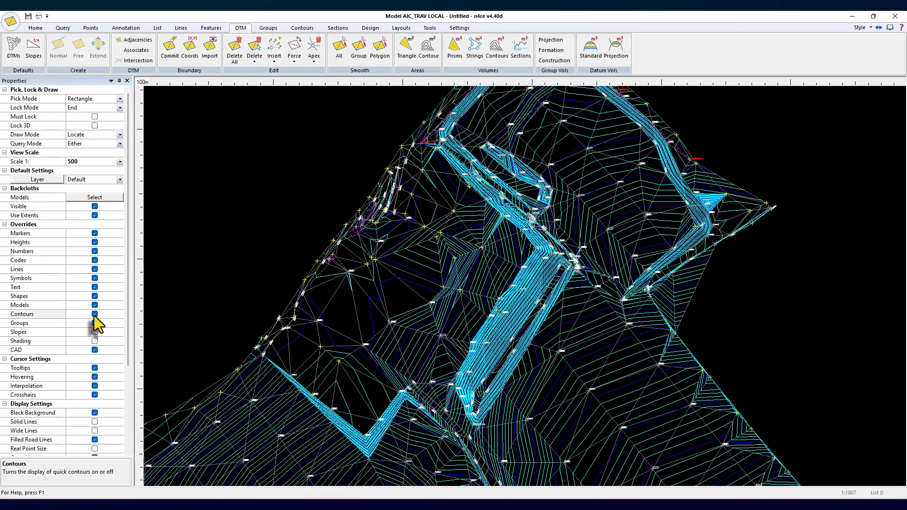
- Try a height of 100 on spot level point 70 near the eastern boundary to test its effect on the contours, and undo it
scroll(653, 331, "up", 2)
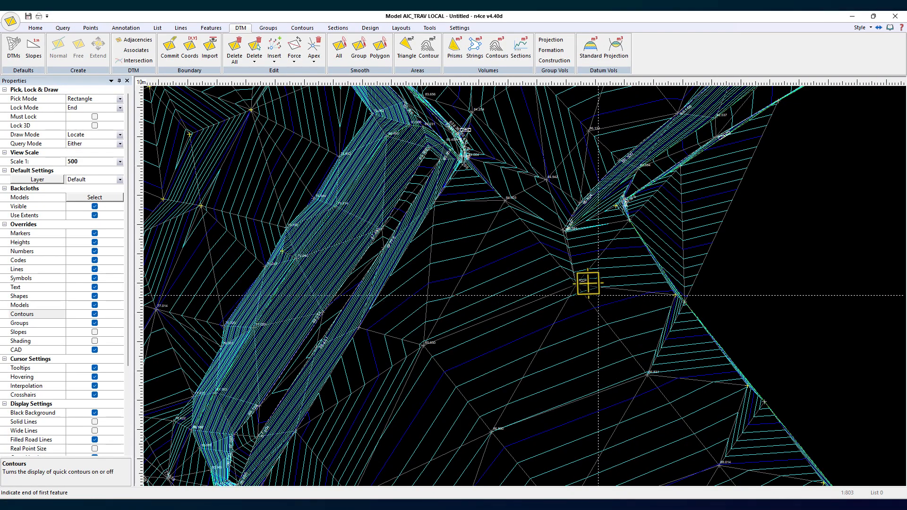
right_click(743, 281)
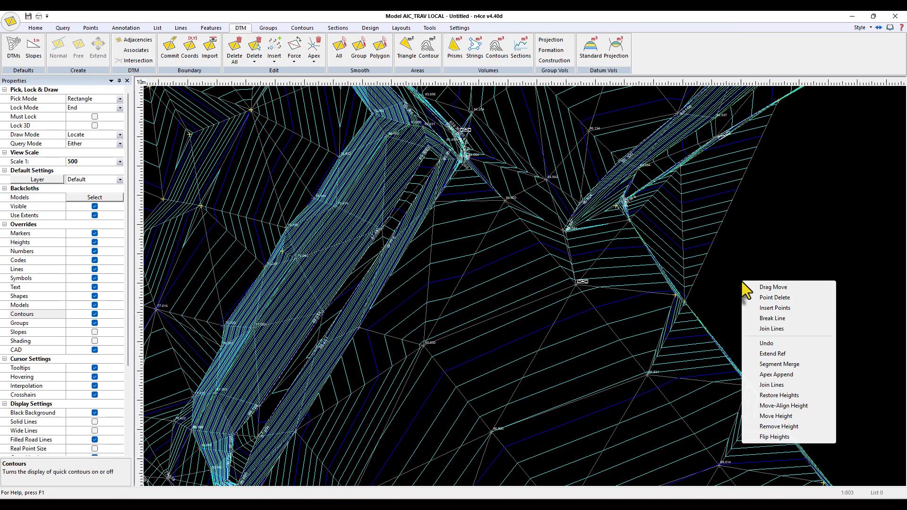
double_click(577, 285)
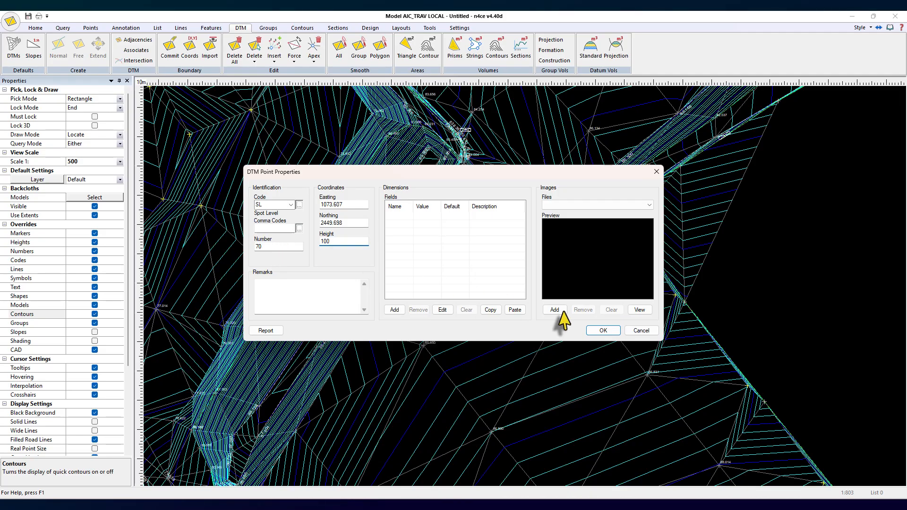
left_click(592, 332)
scroll(619, 325, "down", 2)
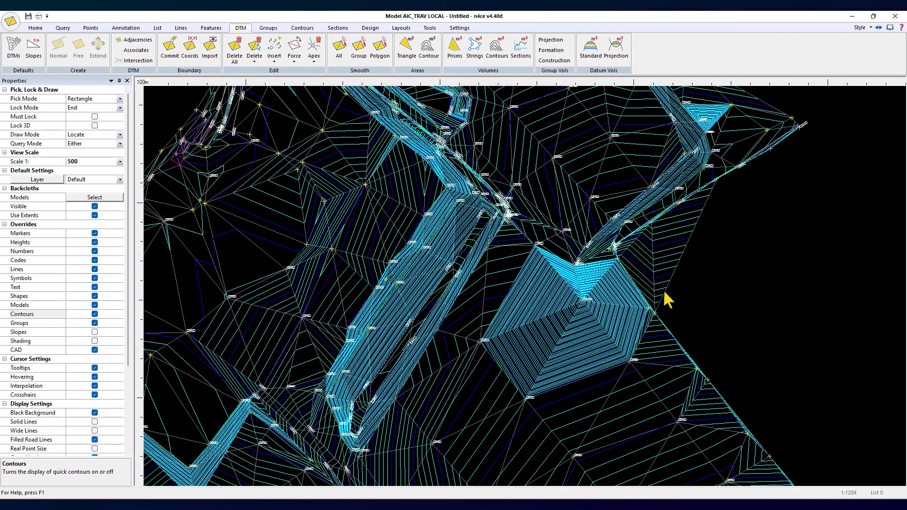
key("ctrl+z")
scroll(718, 311, "up", 1)
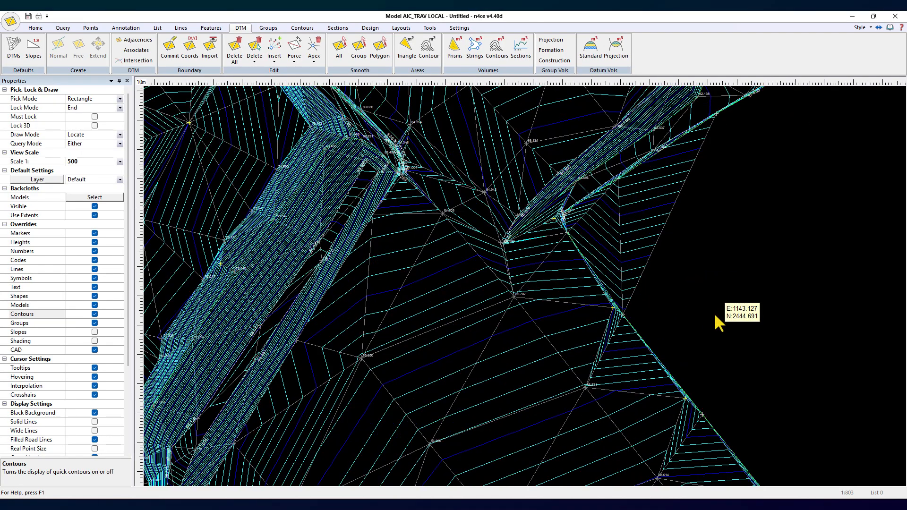
- Set the Normal contour interval to 1.0 in the surface contour defaults
scroll(715, 310, "down", 1)
scroll(714, 307, "down", 2)
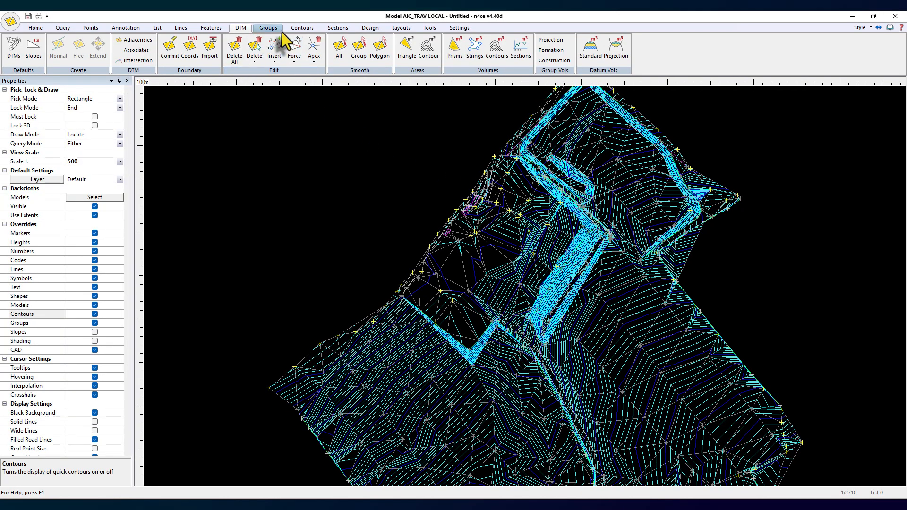
left_click(302, 28)
left_click(15, 45)
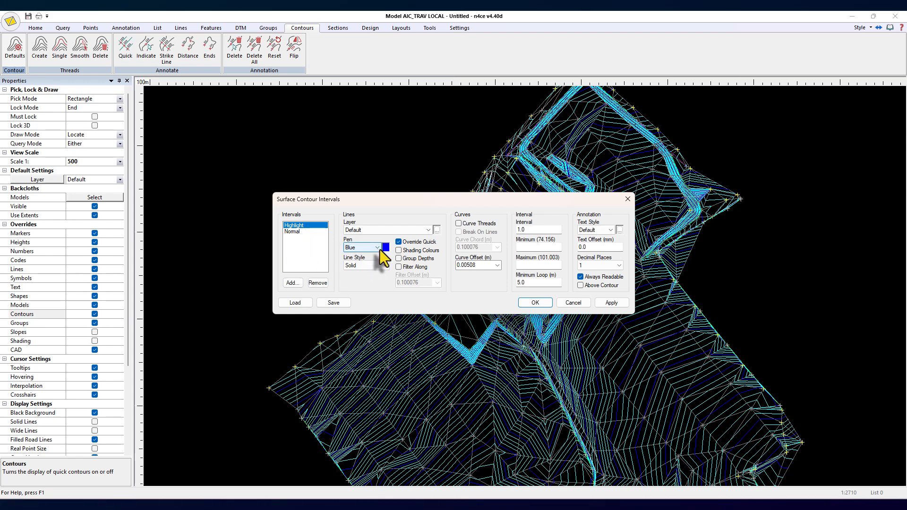
left_click(294, 231)
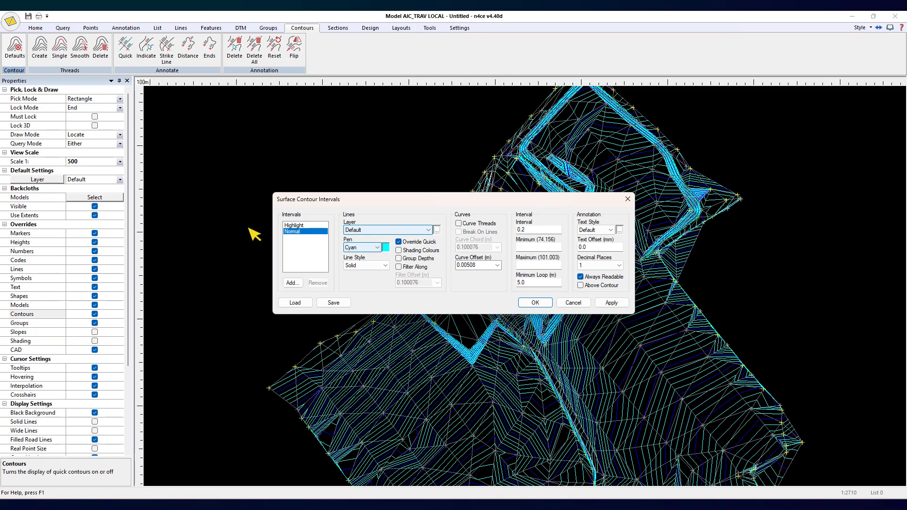
left_click_drag(535, 230, 480, 231)
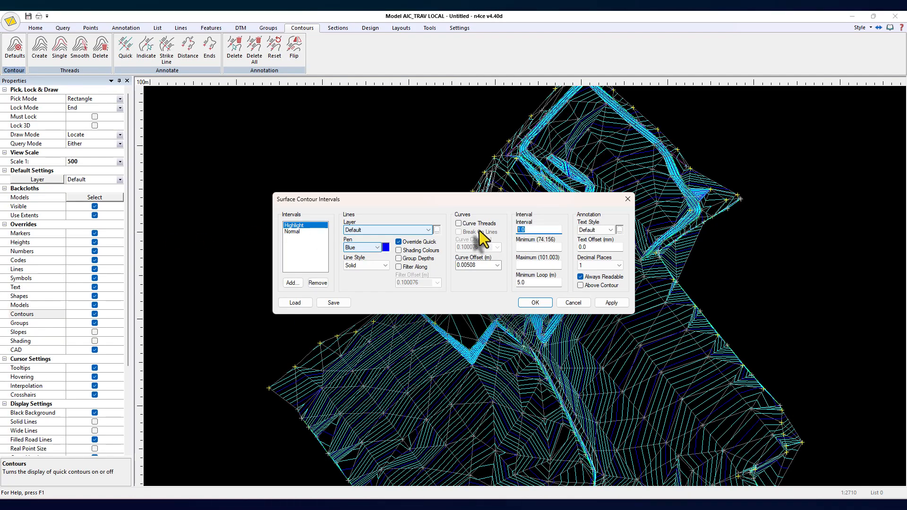
left_click(295, 231)
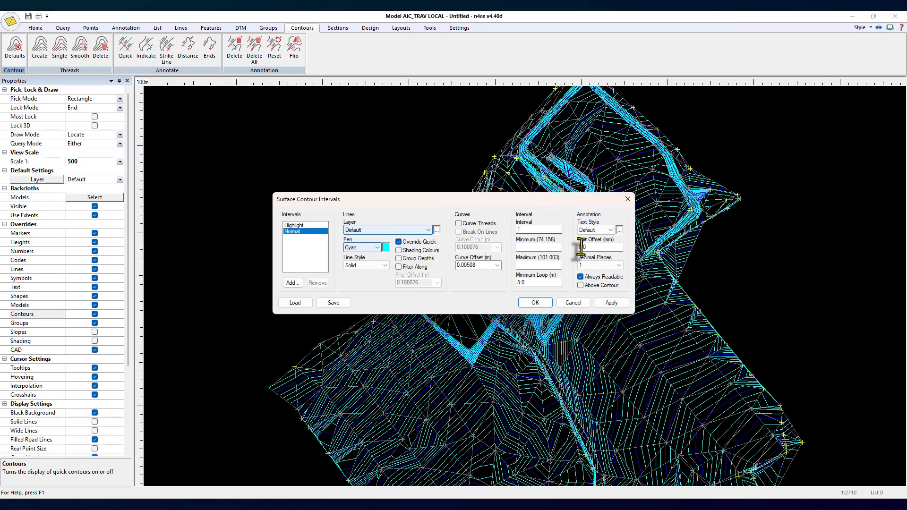
left_click_drag(591, 247, 573, 249)
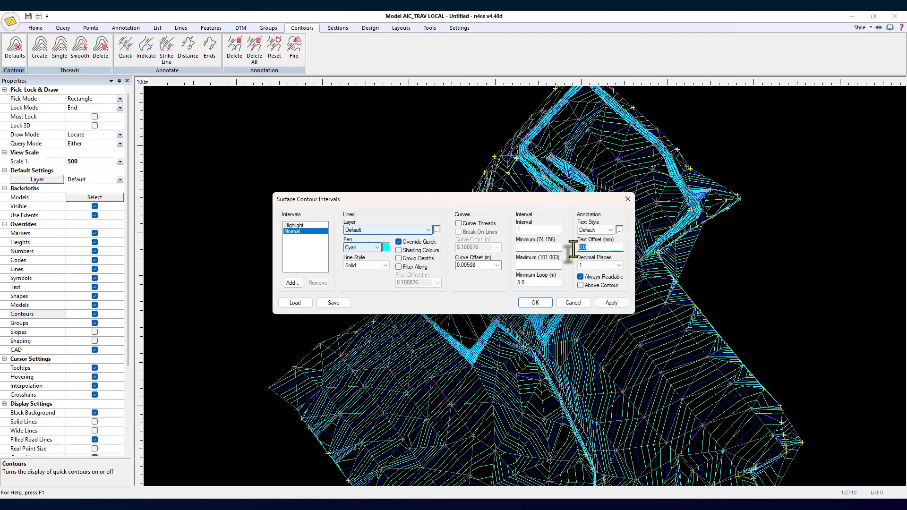
left_click(295, 232)
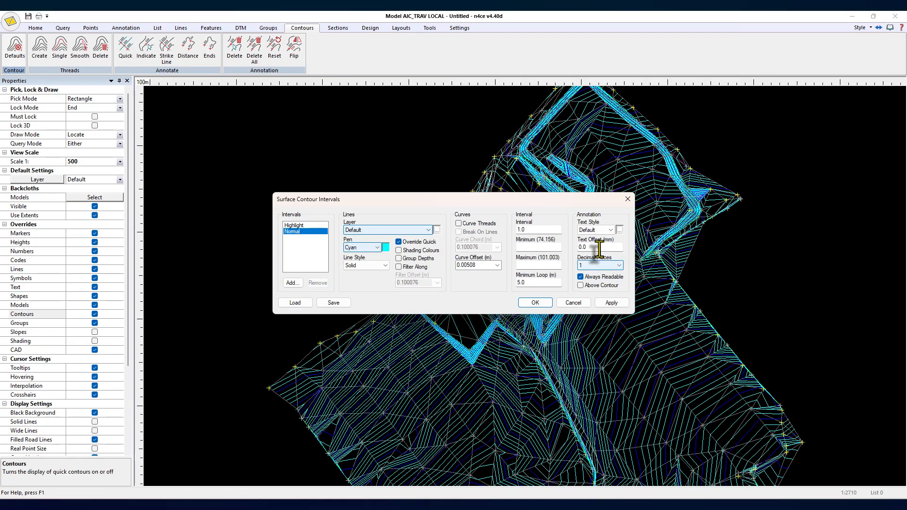
- Set the Highlight contour interval to 5.0 and accept the contour defaults
left_click(293, 226)
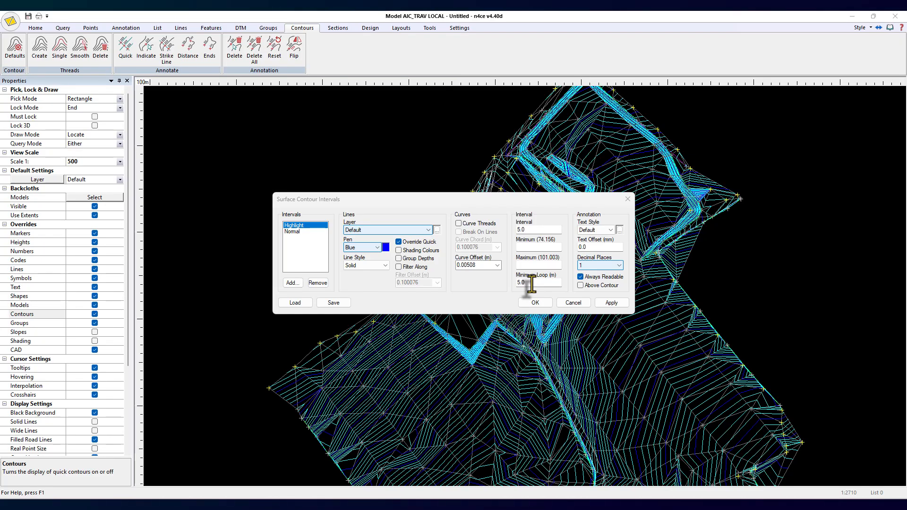
left_click(531, 284)
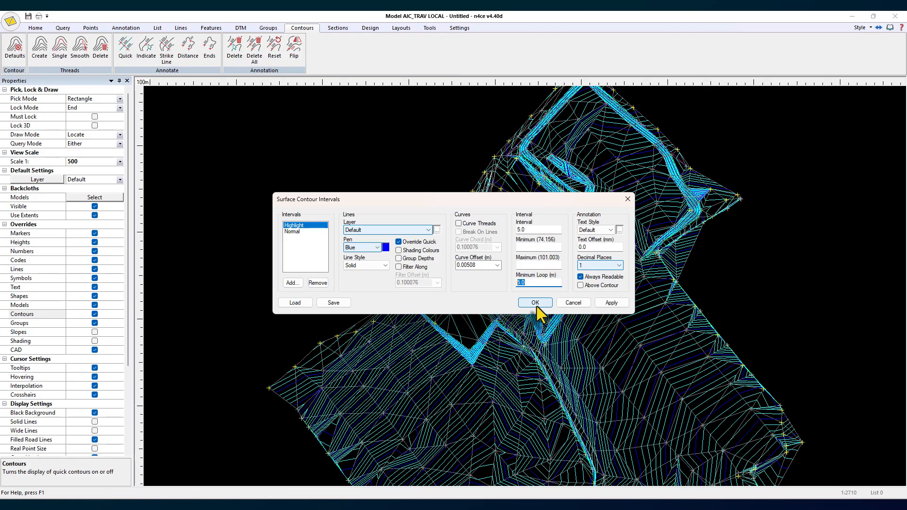
left_click(525, 303)
middle_click_drag(584, 300, 568, 267)
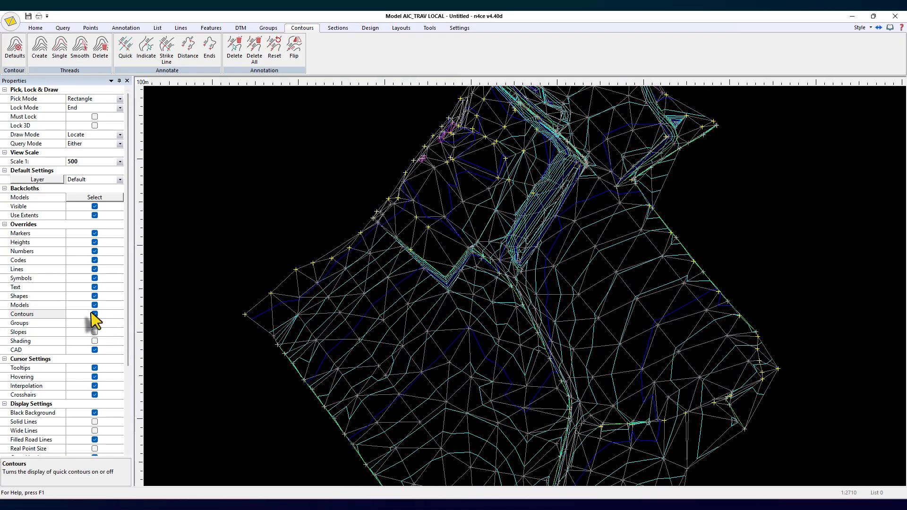
- Delete the unwanted DTM triangles across the notch in the eastern boundary using a Single Strike line
scroll(536, 315, "down", 1)
scroll(597, 281, "up", 2)
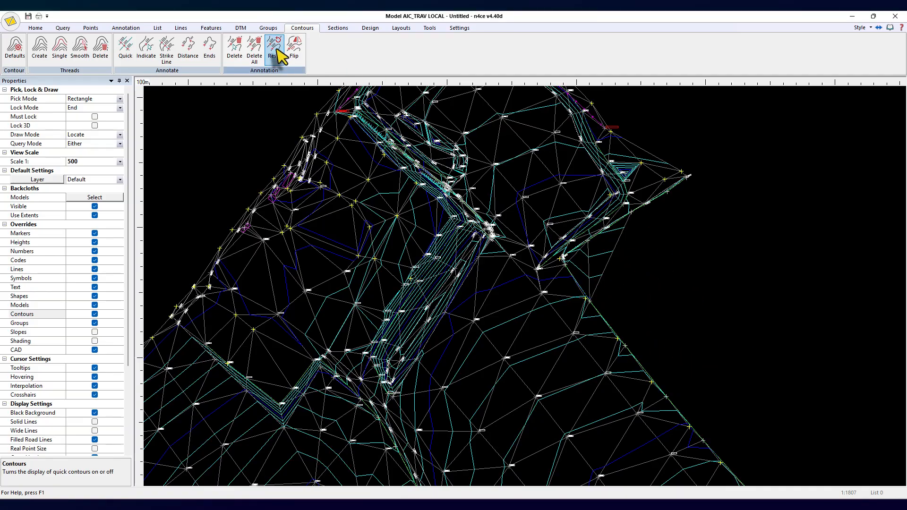
left_click(240, 28)
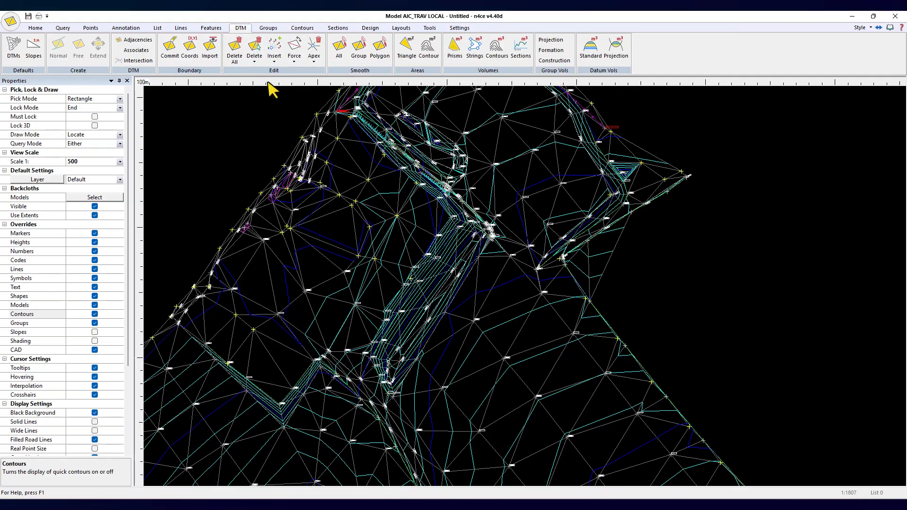
left_click(254, 61)
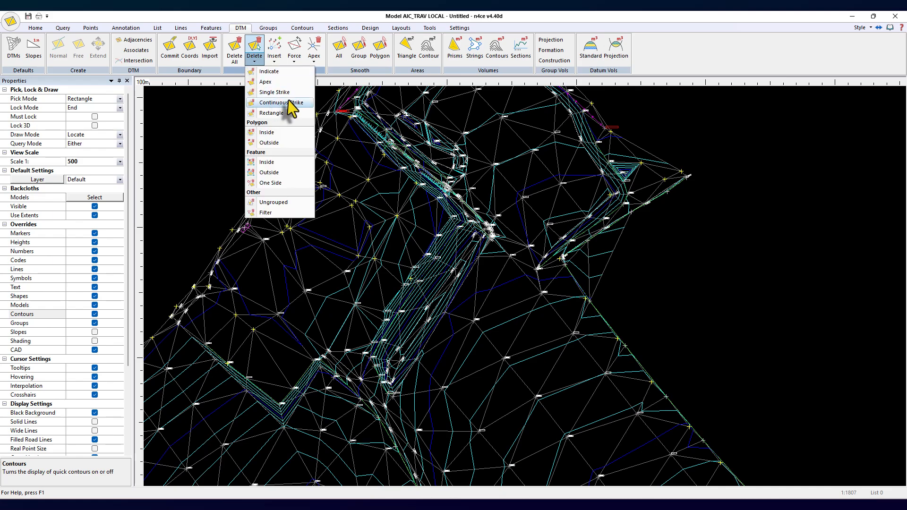
left_click(286, 91)
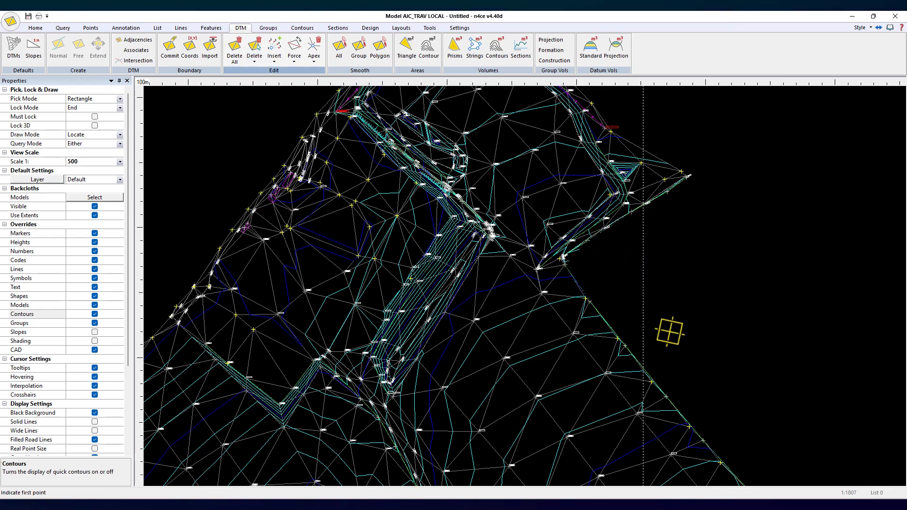
scroll(669, 332, "down", 6)
scroll(608, 268, "up", 2)
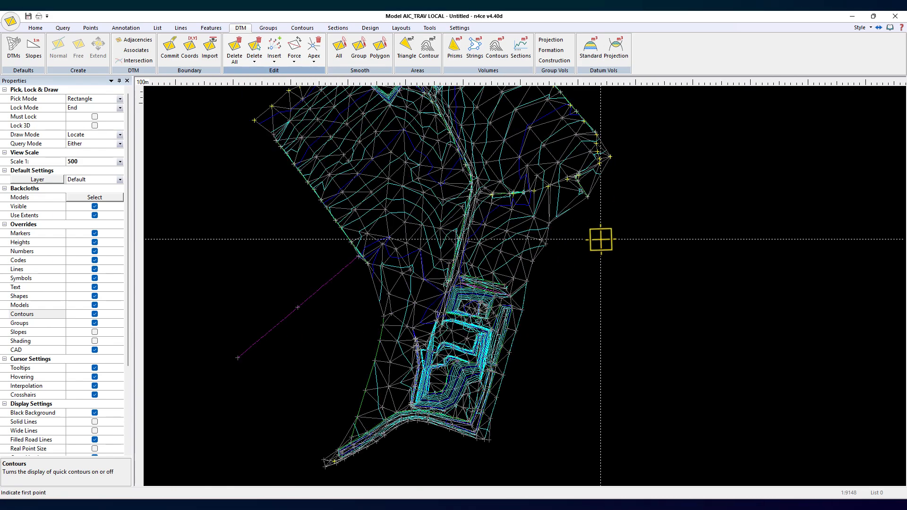
mouse_move(605, 255)
middle_mouse_down()
mouse_move(613, 363)
mouse_move(628, 385)
middle_mouse_up()
middle_click_drag(608, 178, 637, 291)
left_click(561, 312)
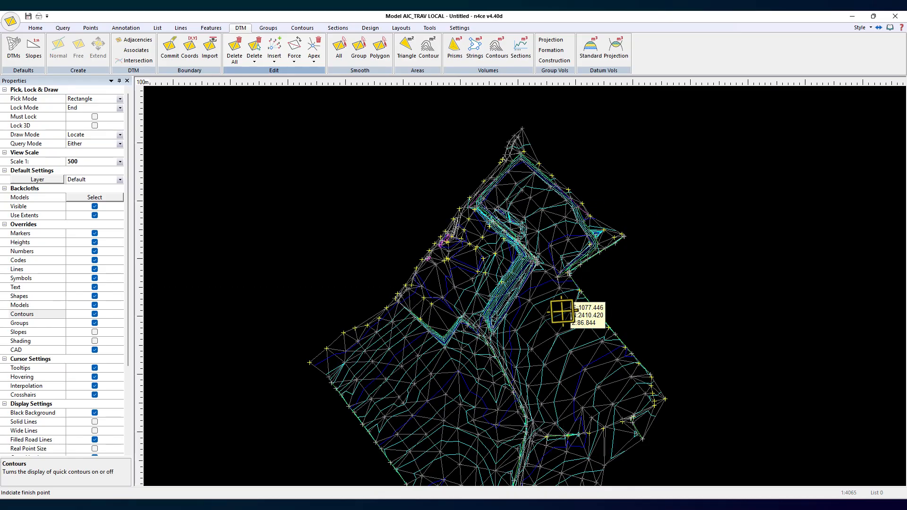
- Delete the unwanted boundary triangles at the southwestern end of the site, beside the track, with another single strike
middle_click_drag(561, 312, 576, 193)
middle_click_drag(616, 381, 618, 242)
scroll(450, 278, "up", 2)
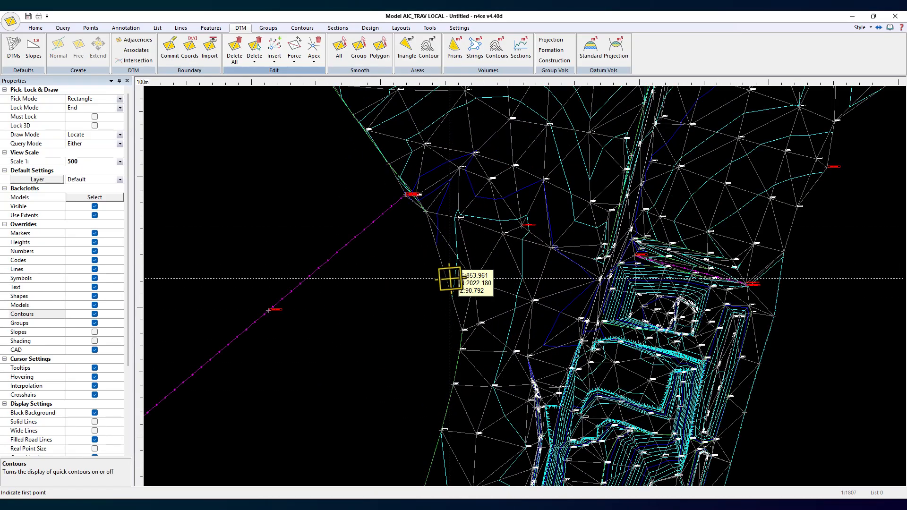
scroll(451, 303, "down", 2)
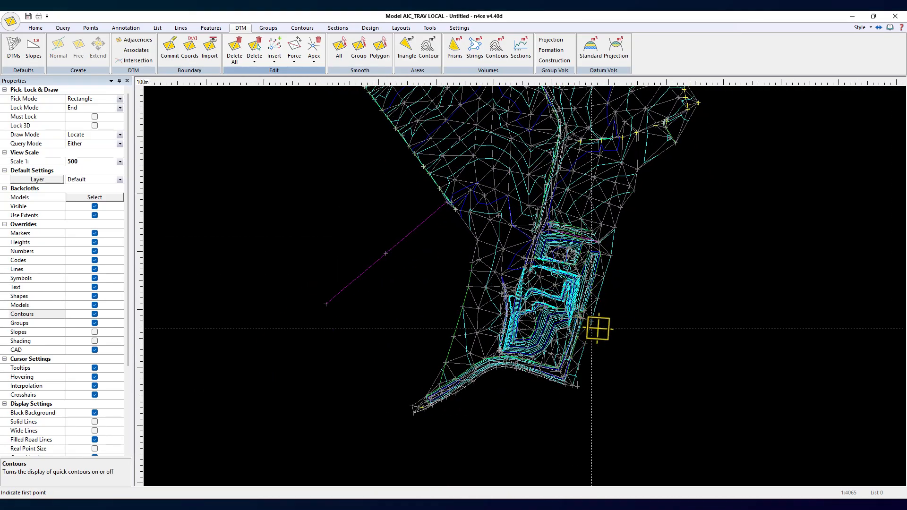
middle_click_drag(598, 328, 602, 375)
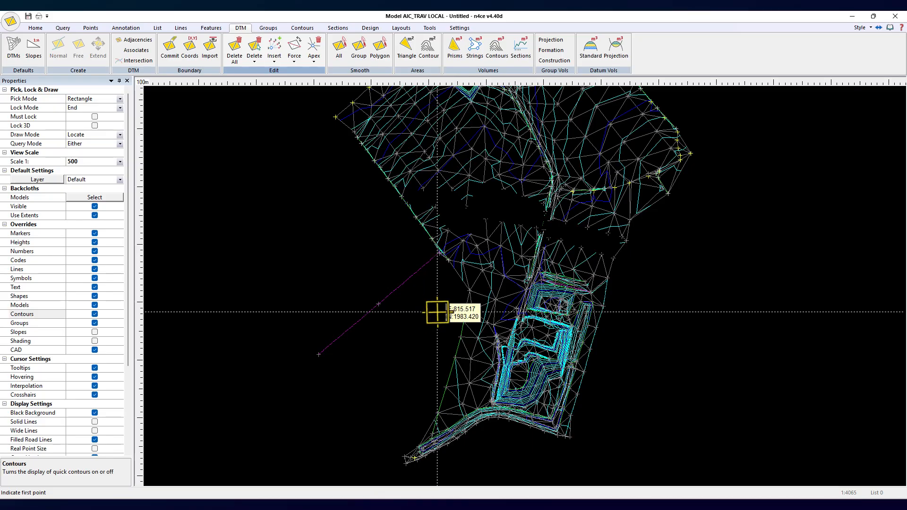
middle_click_drag(437, 312, 436, 323)
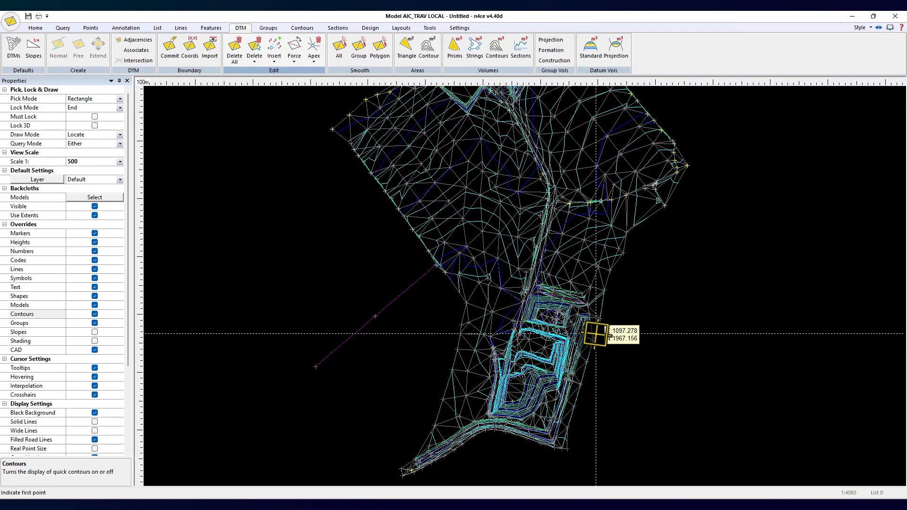
middle_click_drag(628, 408, 646, 341)
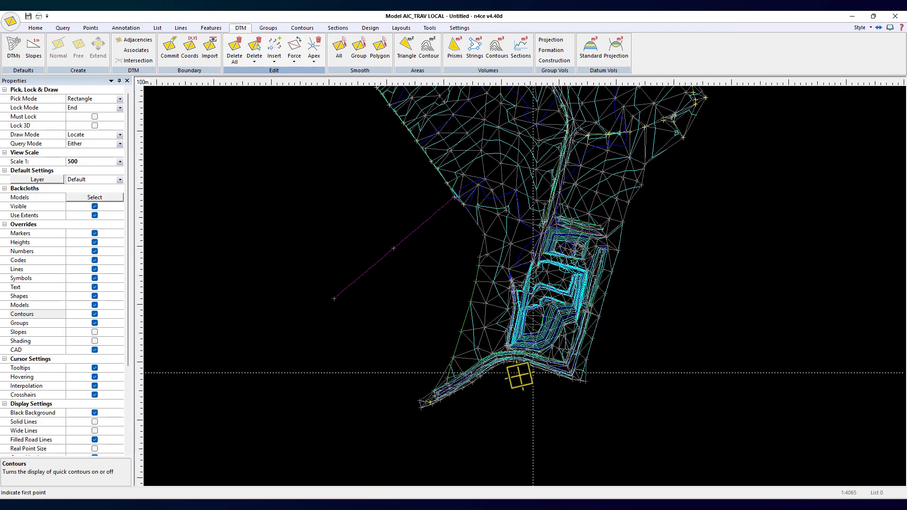
scroll(427, 368, "up", 3)
left_click(492, 411)
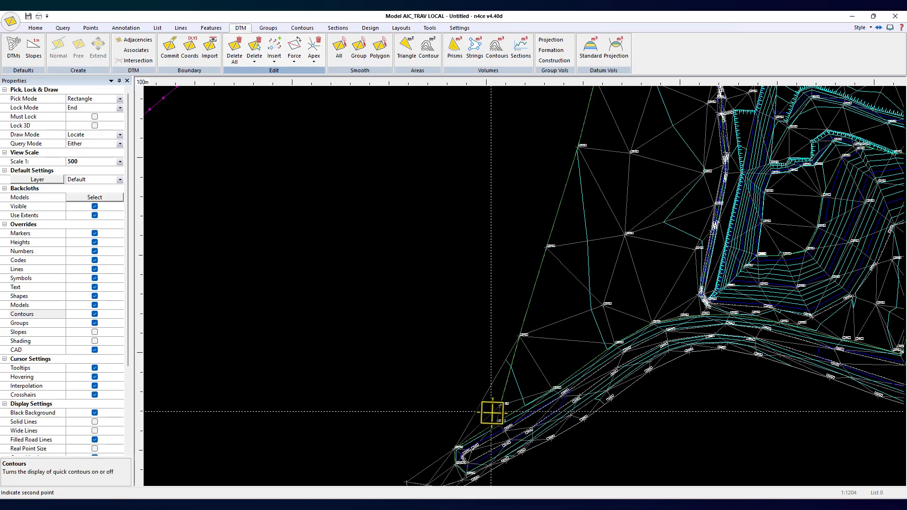
left_click(490, 420)
scroll(401, 311, "down", 1)
middle_click_drag(550, 257, 498, 330)
scroll(499, 330, "down", 2)
middle_click_drag(590, 278, 557, 310)
middle_click_drag(578, 241, 573, 312)
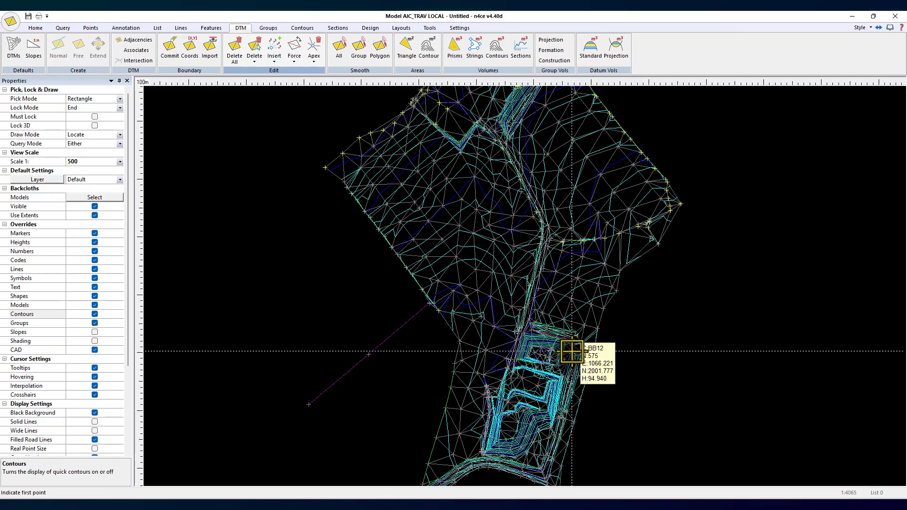
- Turn off the display of the model triangles and examine the contours against the spot levels in the western field
left_click(95, 304)
scroll(326, 246, "up", 1)
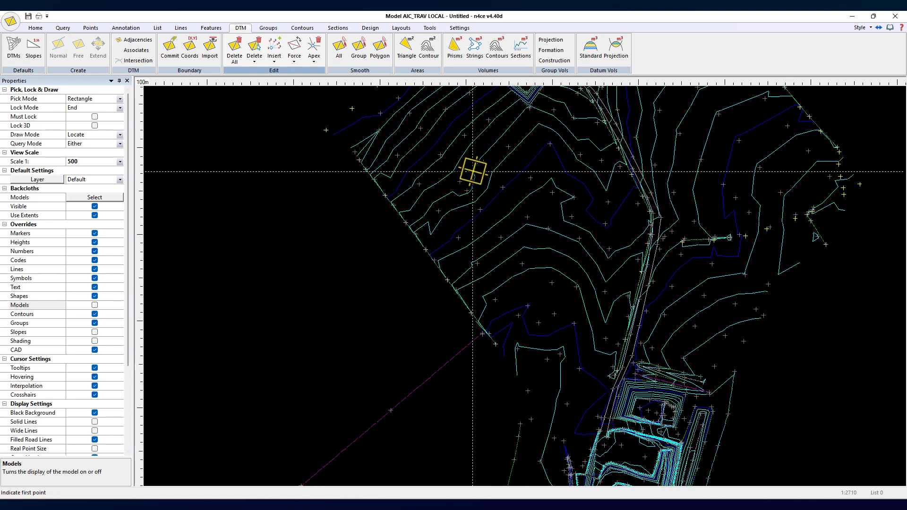
scroll(473, 171, "up", 4)
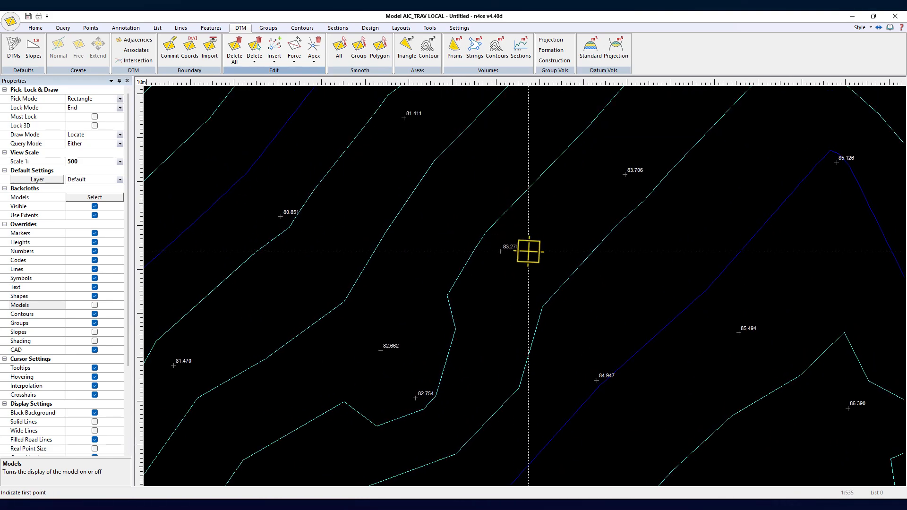
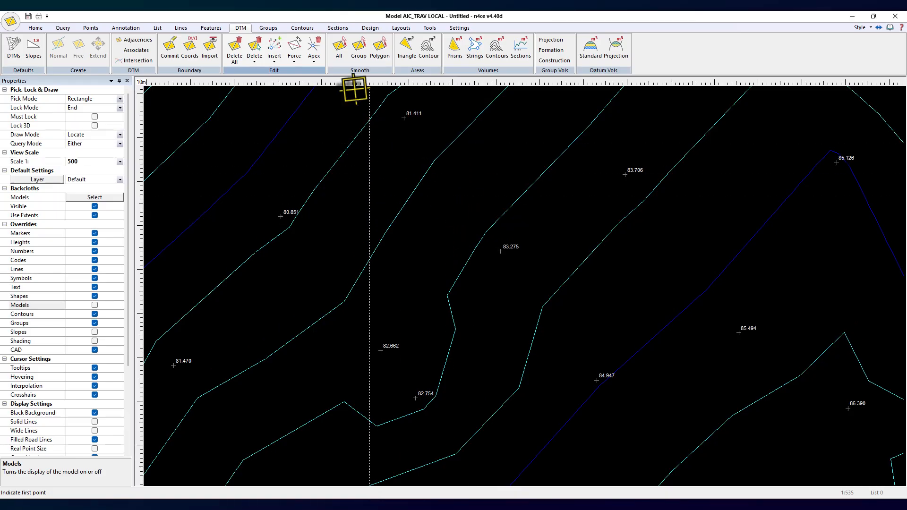
- Create contour threads from the DTM, accepting the surface contour intervals as set
left_click(302, 28)
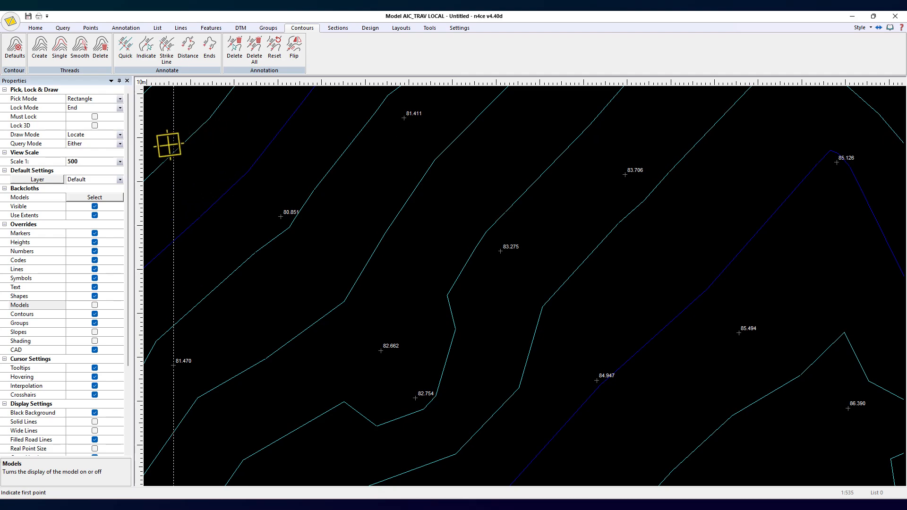
left_click(40, 54)
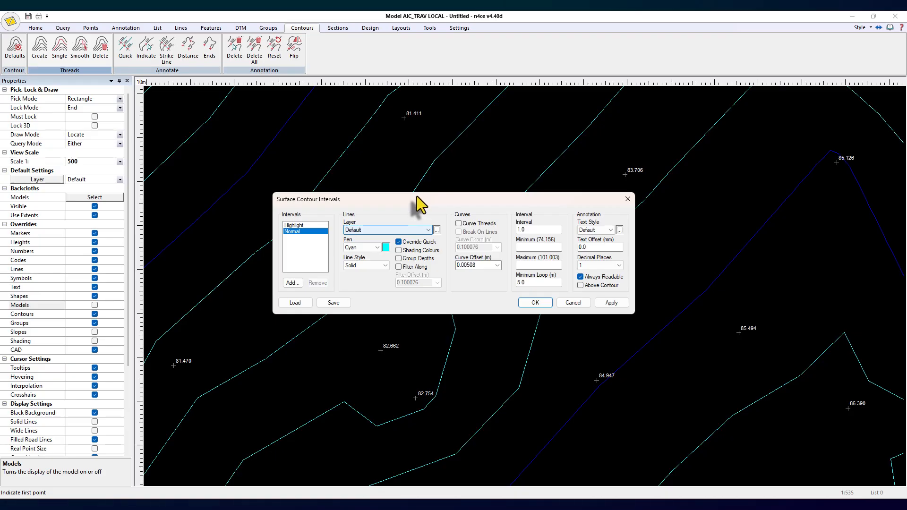
left_click(535, 303)
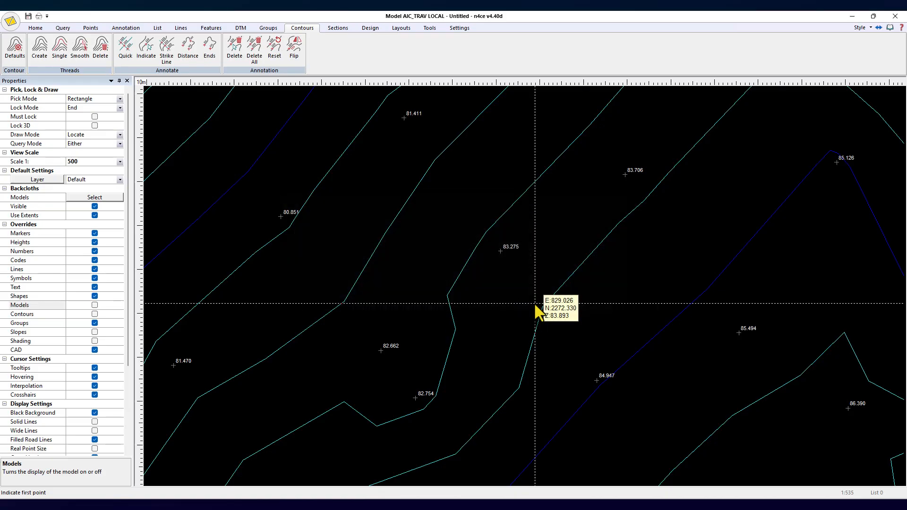
scroll(538, 320, "down", 3)
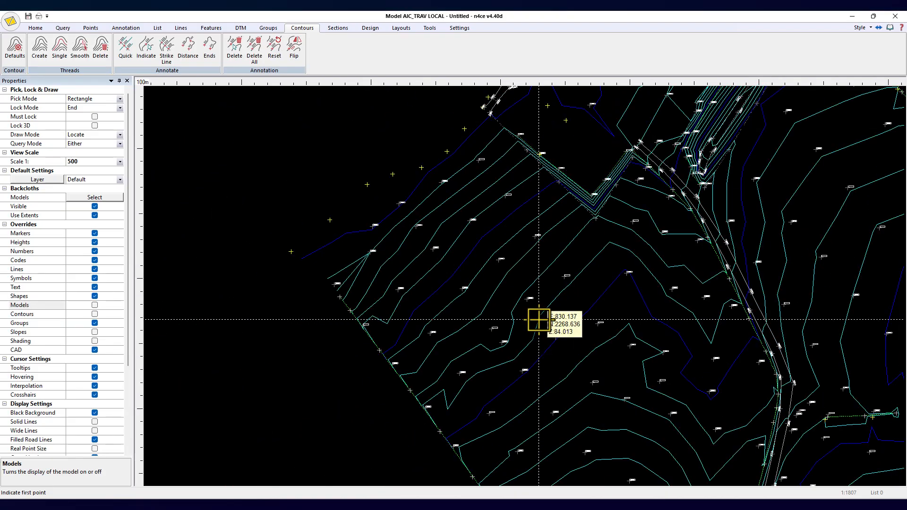
middle_click_drag(539, 320, 512, 285)
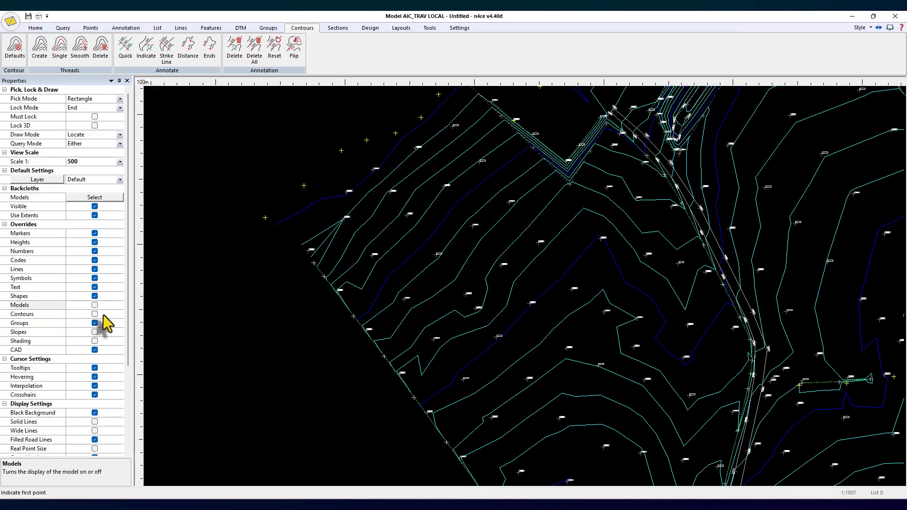
- Review the surface contour defaults without changes, and switch the CAD detail off and on to check the contour threads
left_click(15, 47)
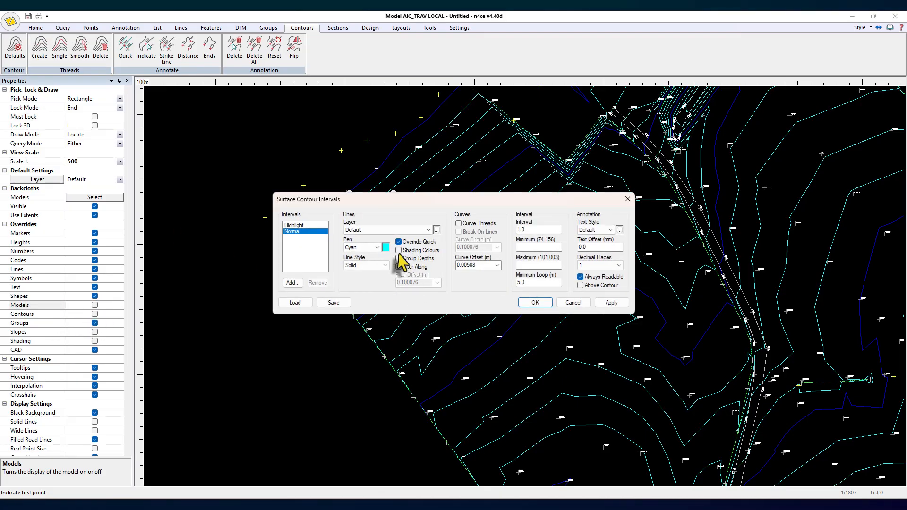
left_click(629, 199)
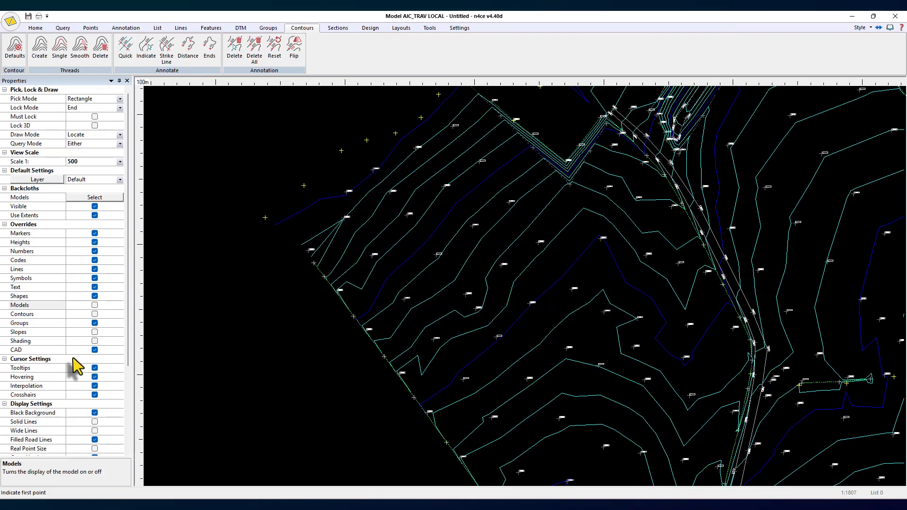
left_click(95, 350)
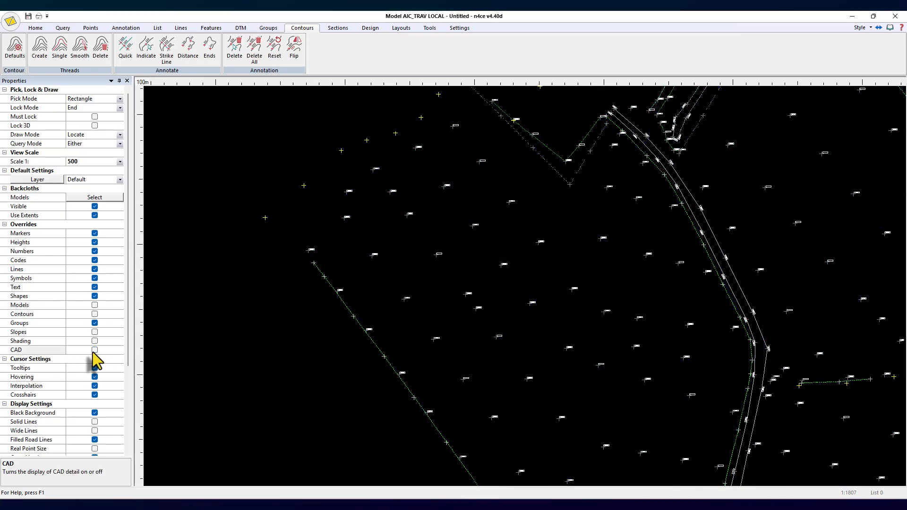
left_click(95, 351)
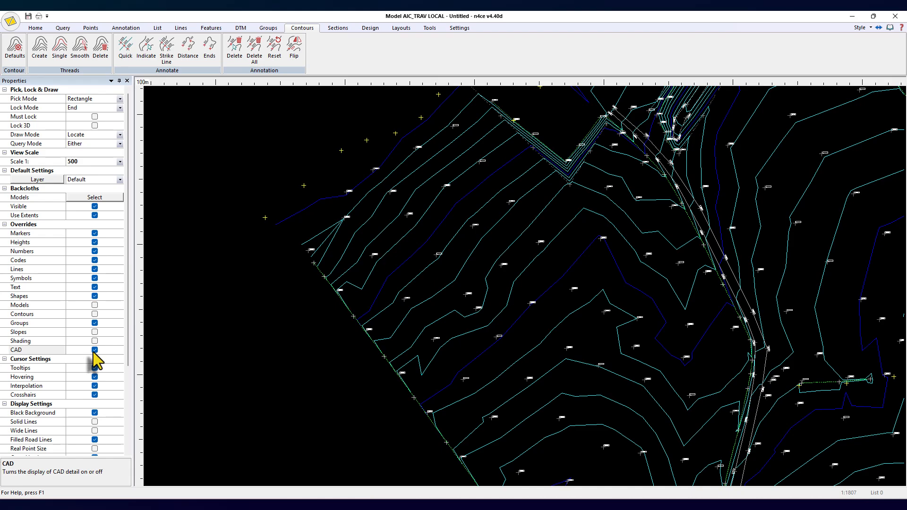
- Open the model's CAD drawing and draw a small rectangle in the empty area northwest of the contoured site
left_click(40, 46)
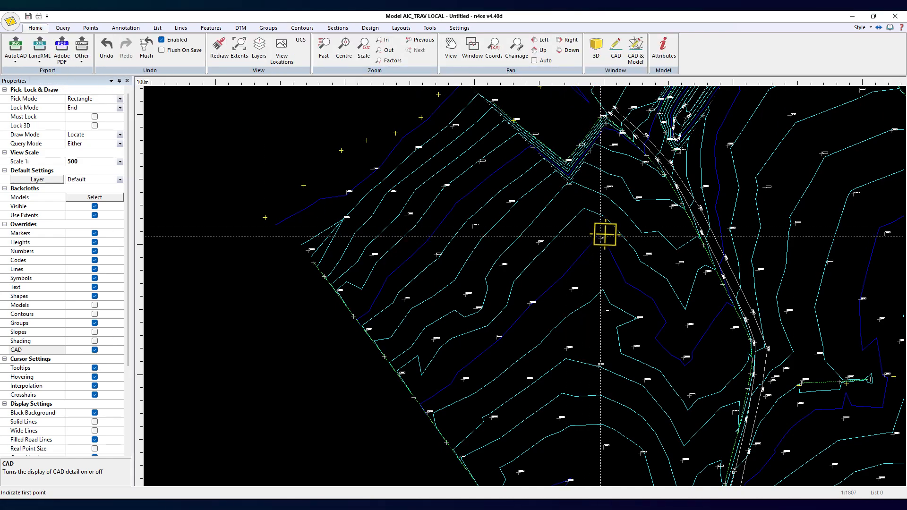
scroll(603, 235, "down", 2)
scroll(638, 184, "down", 4)
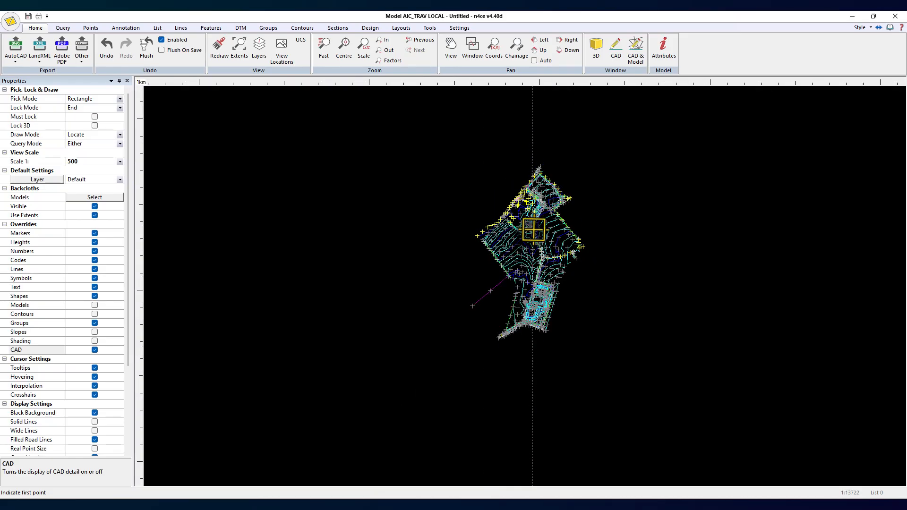
scroll(511, 177, "up", 1)
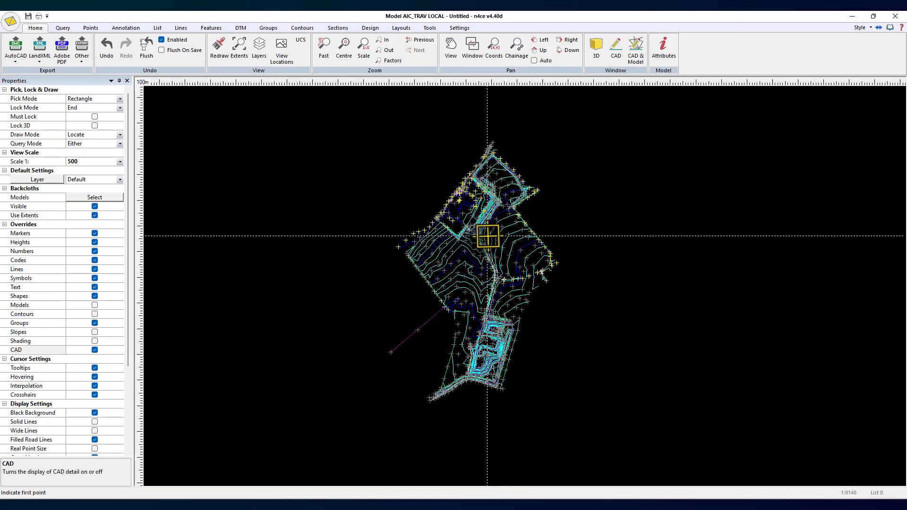
left_click(617, 50)
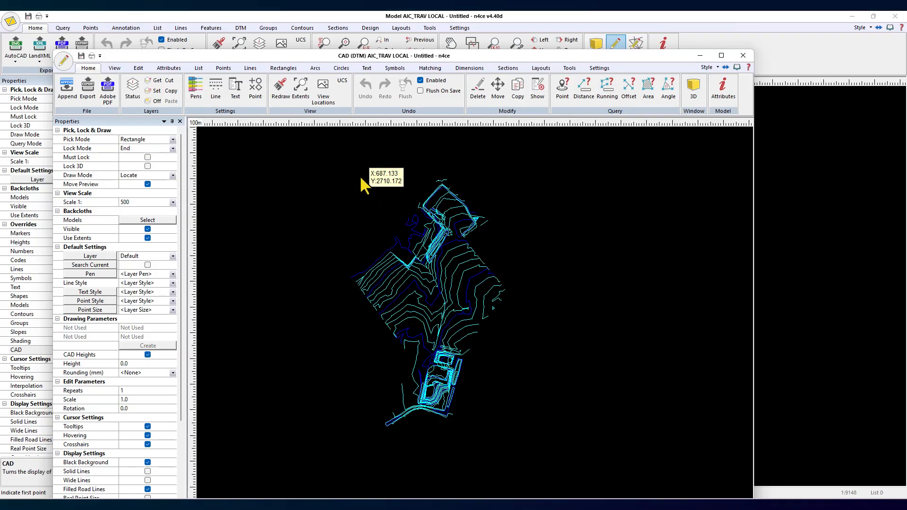
left_click(283, 69)
left_click(344, 204)
left_click(371, 238)
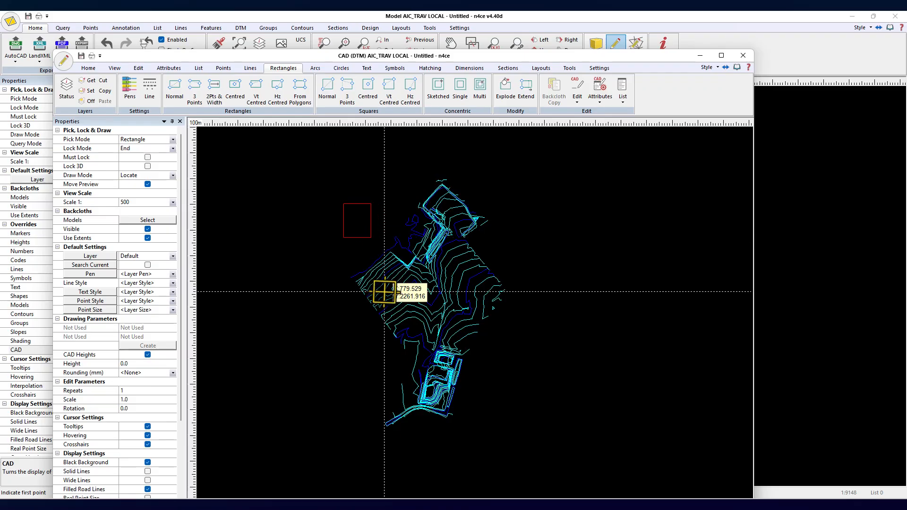
- Draw a circle of about 138 radius in the CAD drawing, just east of the southern part of the site
left_click(337, 69)
left_click(176, 93)
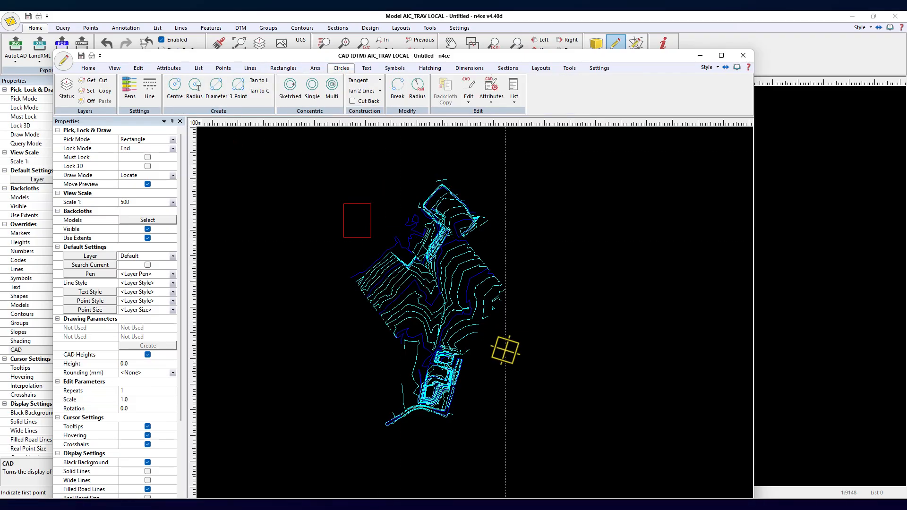
left_click(501, 362)
left_click(515, 394)
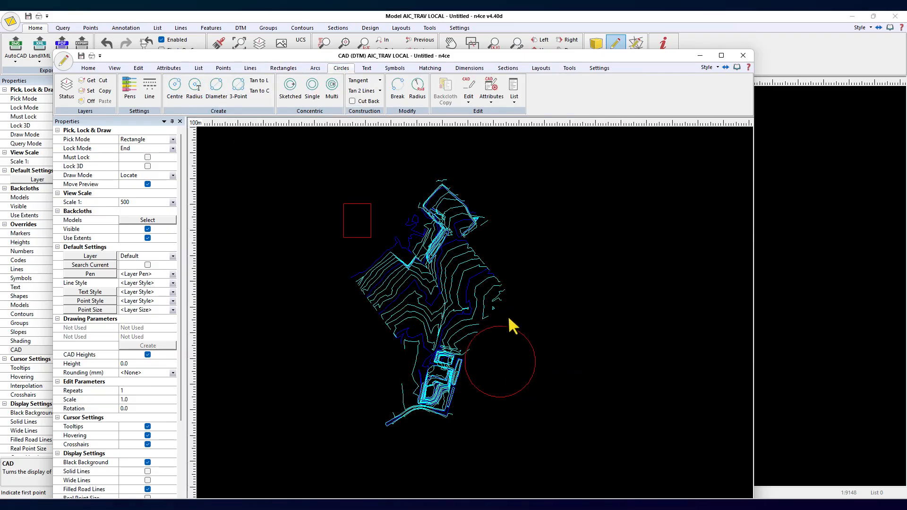
- Inspect the circle's attributes, and close the CAD drawing to check the drawn shapes in the model view
left_click(504, 327)
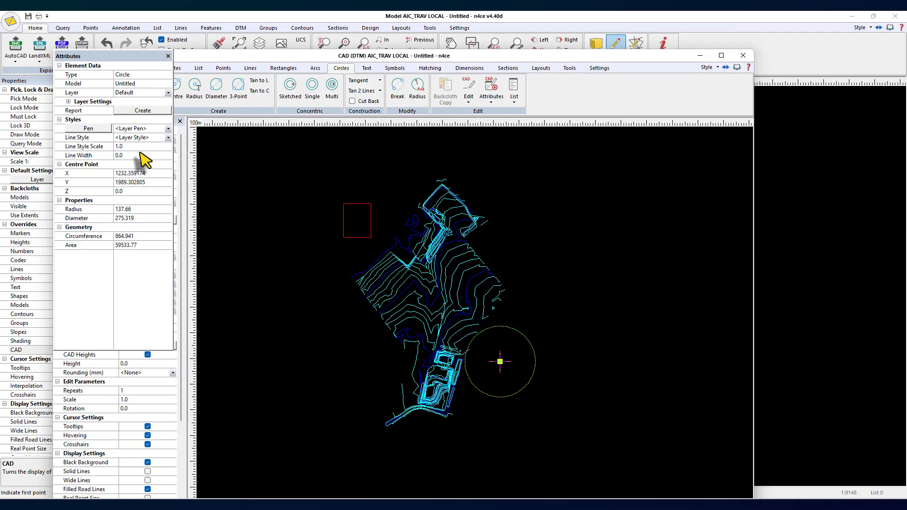
left_click(168, 56)
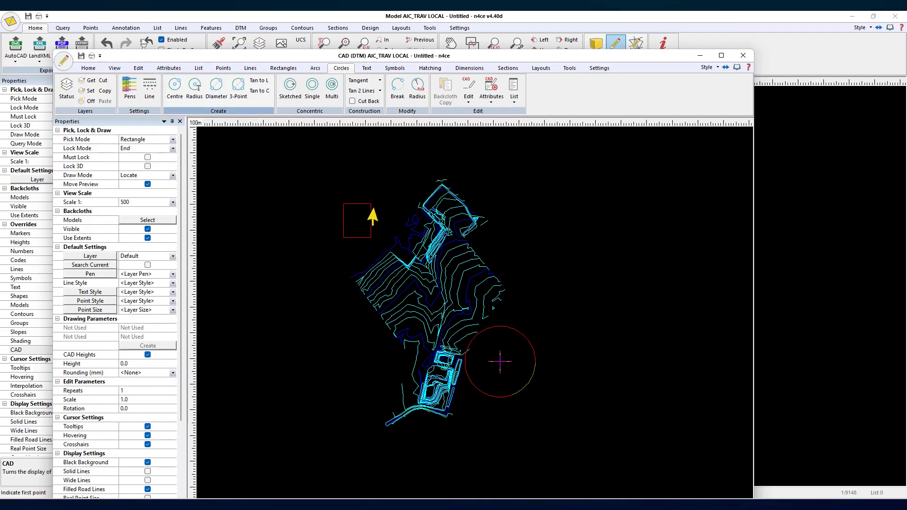
left_click(743, 55)
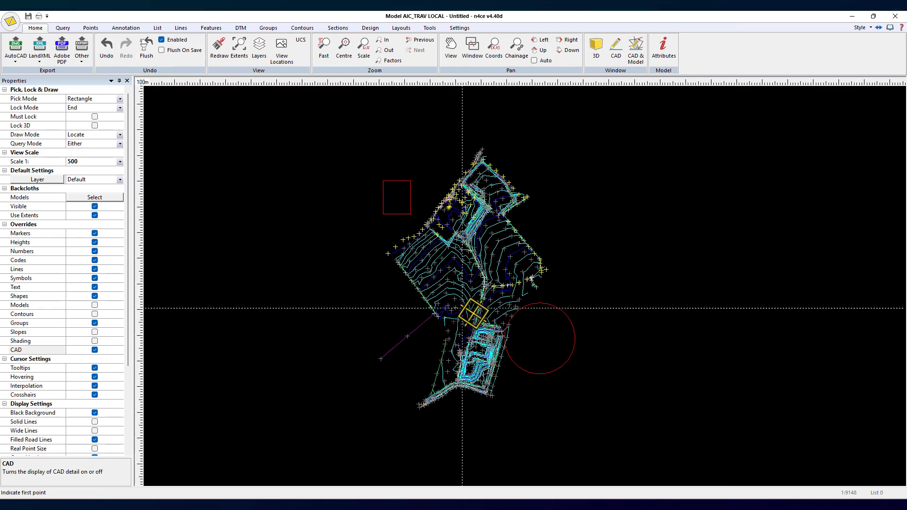
middle_click_drag(630, 246, 635, 234)
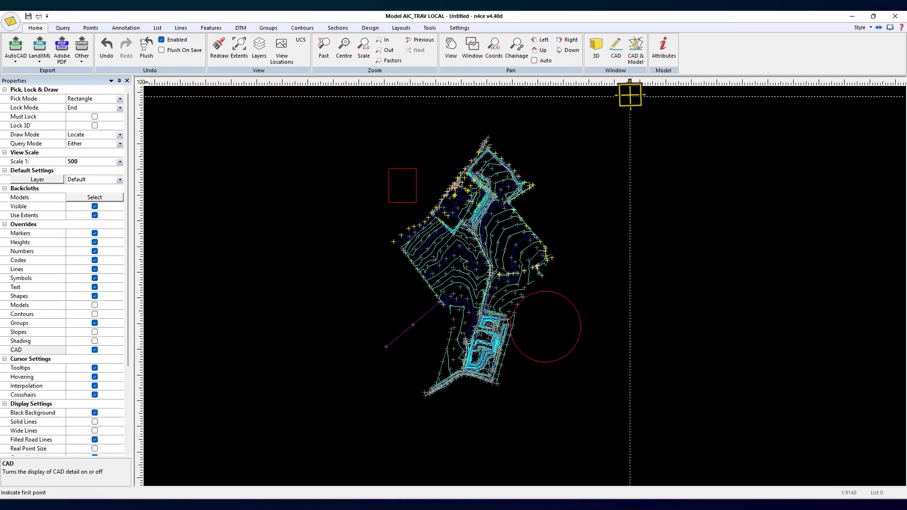
- Reopen the model's CAD drawing and undo the circle and the rectangle
left_click(616, 47)
key("ctrl+z")
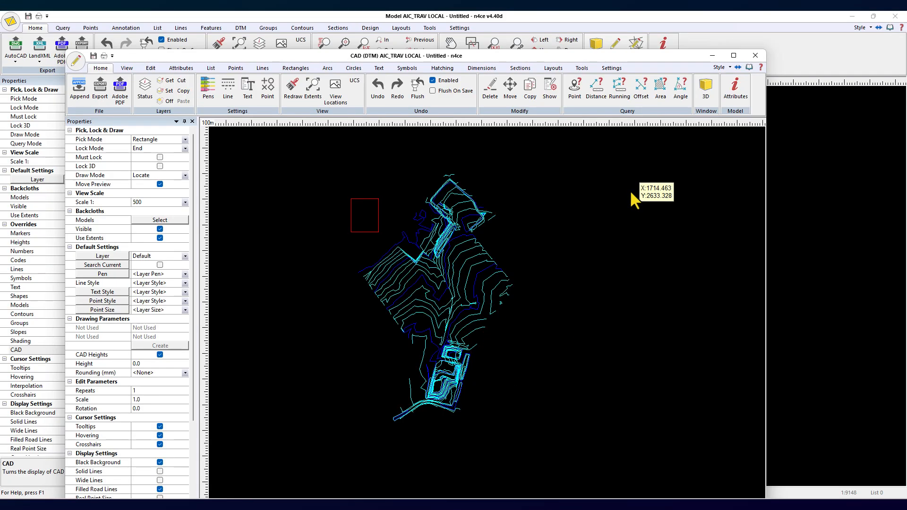
key("ctrl+z")
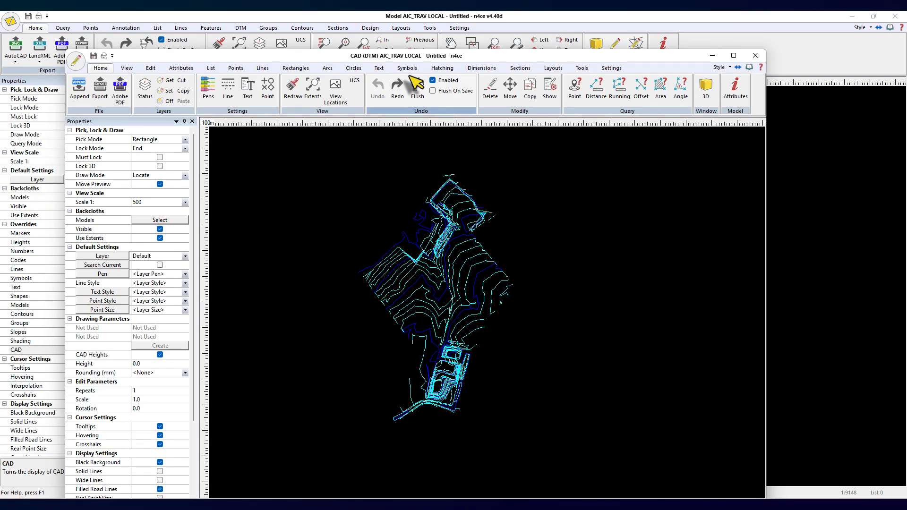
- Move the CAD drawing window aside to compare its contour threads with the model behind it
left_click_drag(339, 56, 586, 110)
middle_click_drag(603, 245, 547, 227)
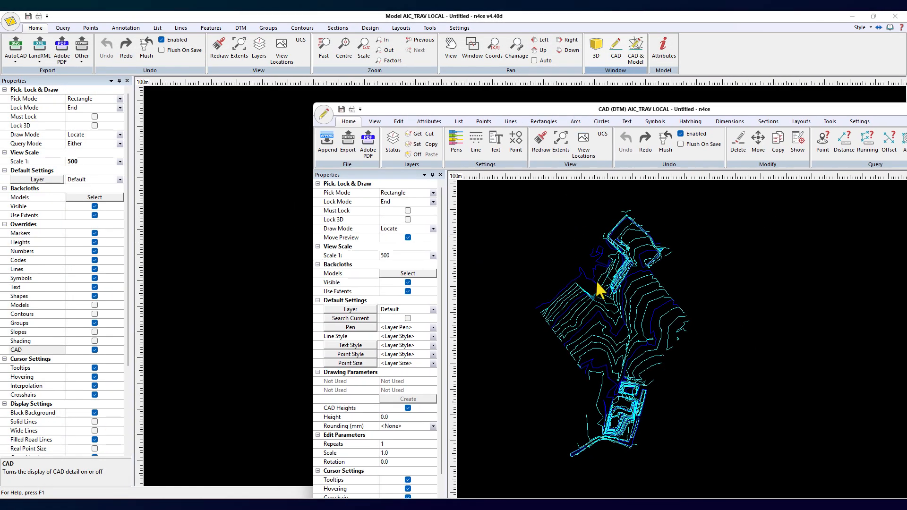
mouse_move(673, 300)
middle_mouse_down()
mouse_move(538, 276)
mouse_move(661, 292)
mouse_move(551, 269)
mouse_move(577, 259)
mouse_move(609, 265)
mouse_move(535, 260)
mouse_move(632, 269)
mouse_move(573, 261)
middle_mouse_up()
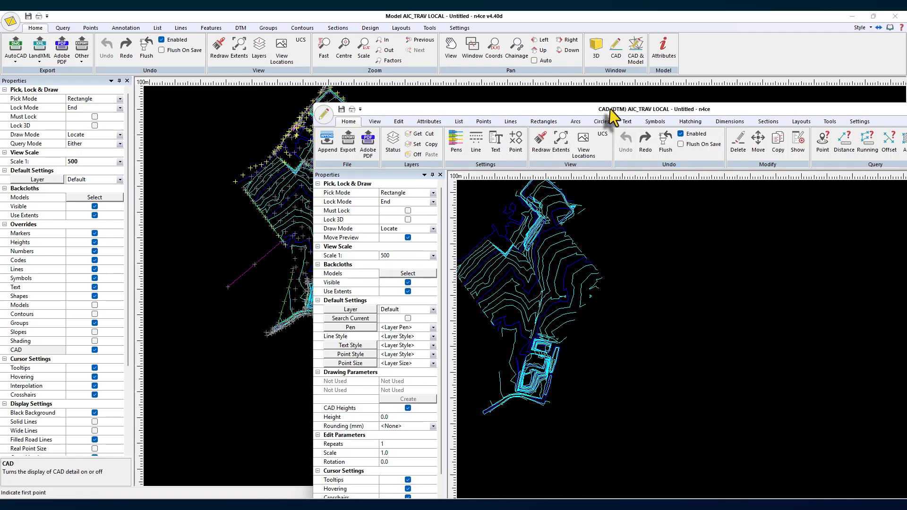
left_click_drag(779, 107, 543, 85)
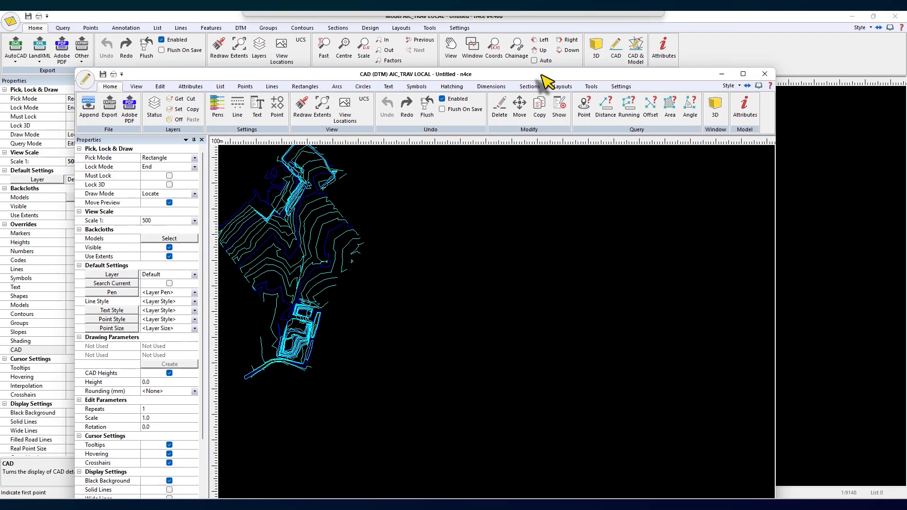
- Close the CAD window to return to the survey model
left_click(765, 76)
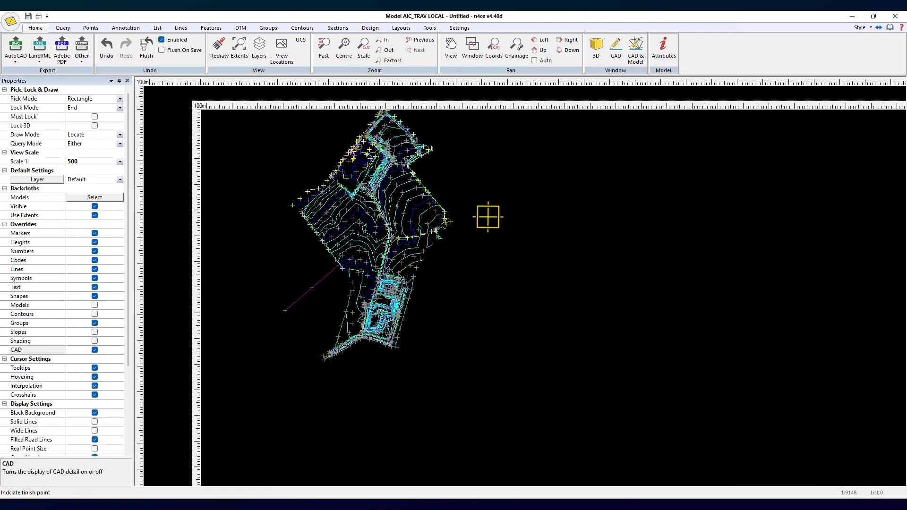
scroll(663, 221, "up", 3)
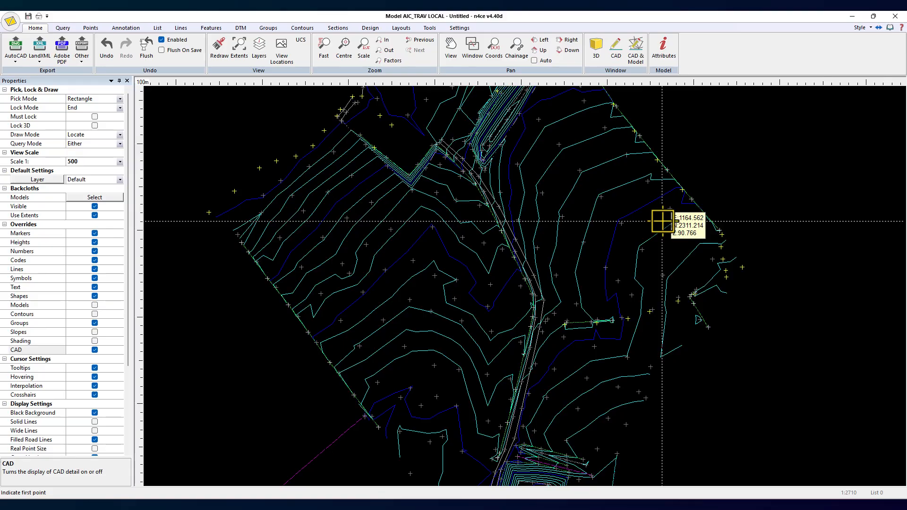
scroll(425, 219, "down", 2)
scroll(400, 255, "up", 6)
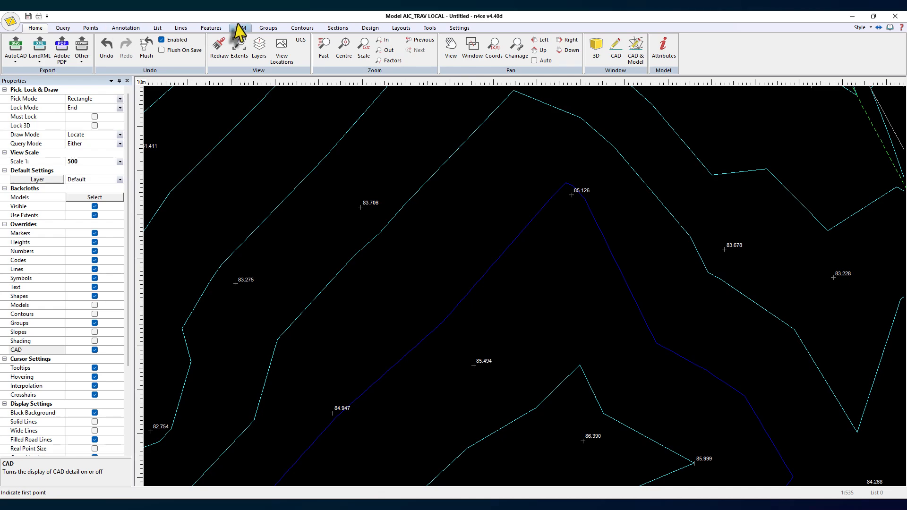
- Annotate the 82.0 to 85.0 contours with a strike line drawn across them, ending just past the dark blue contour
left_click(315, 28)
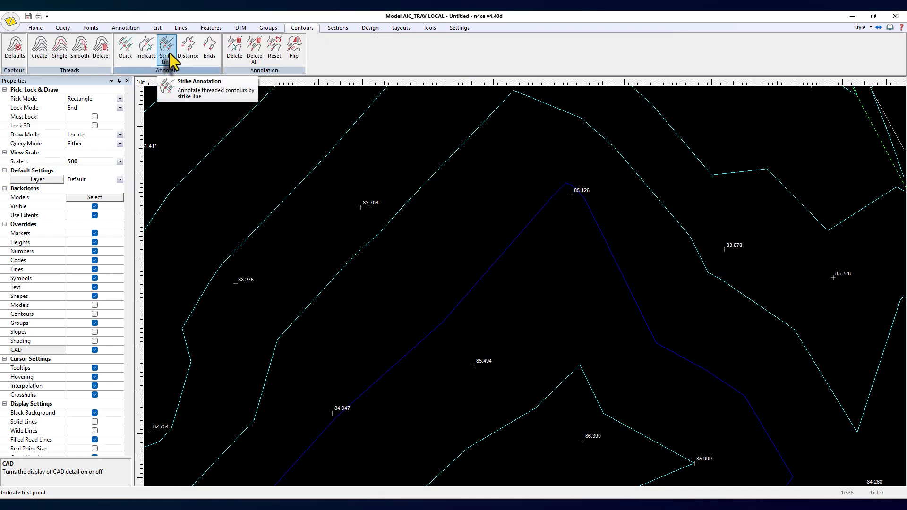
left_click(235, 110)
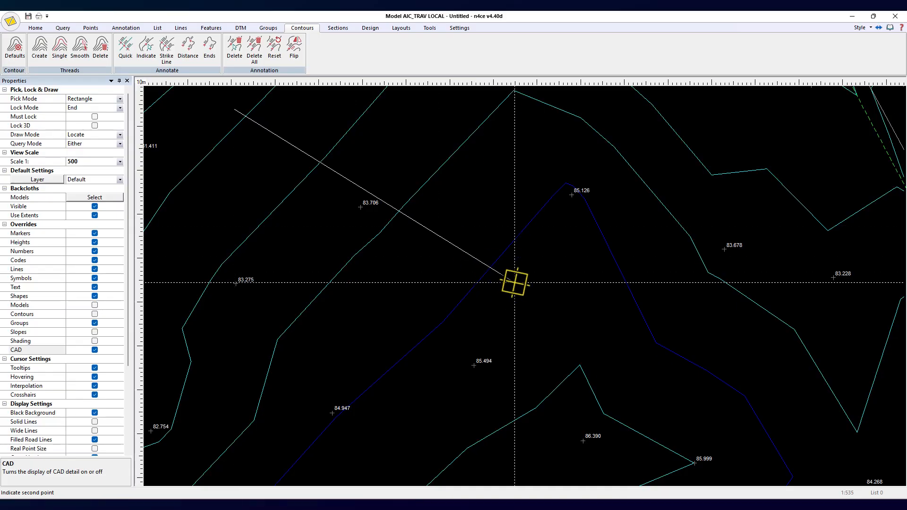
left_click(527, 249)
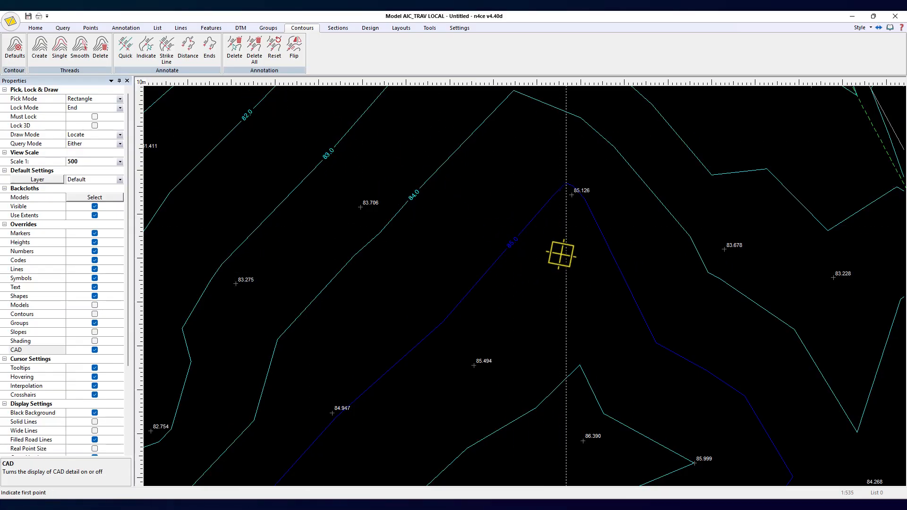
scroll(527, 193, "down", 1)
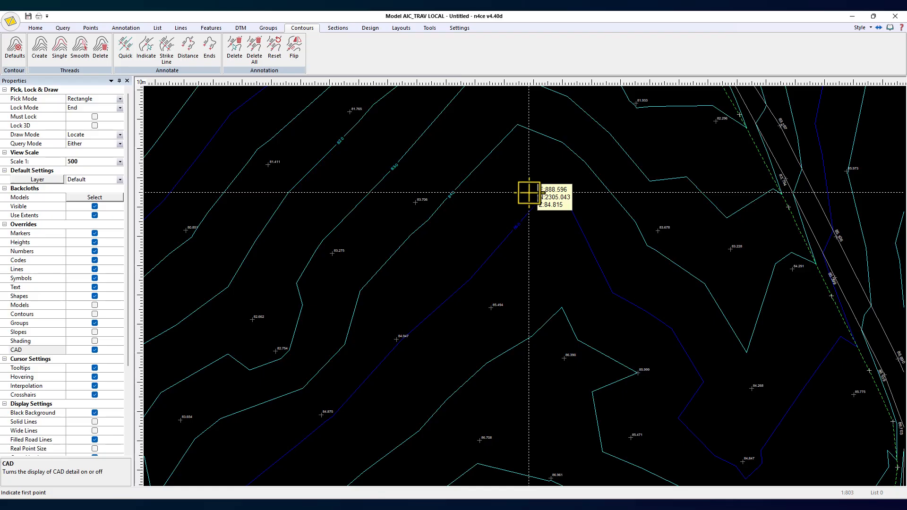
scroll(529, 192, "up", 1)
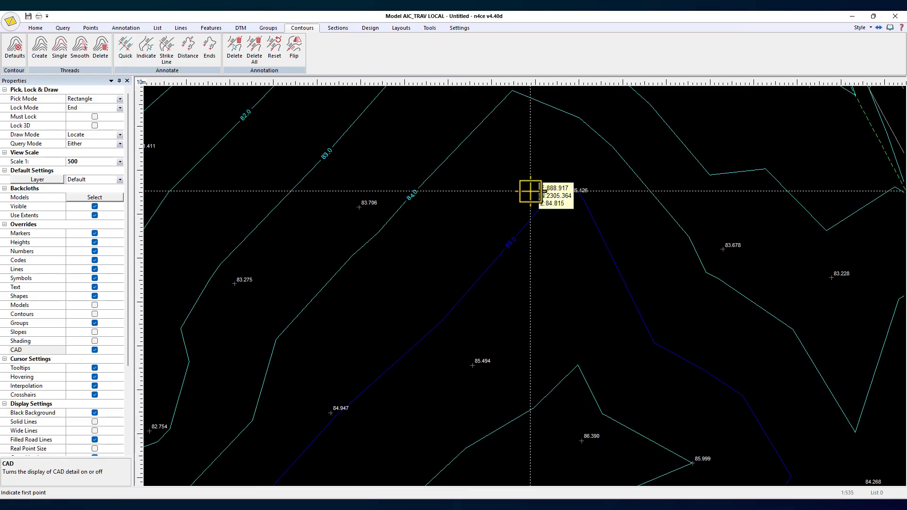
- Delete all contour annotations and annotate the threaded contours by distance, using a spacing of 50.0
left_click(254, 49)
left_click(187, 48)
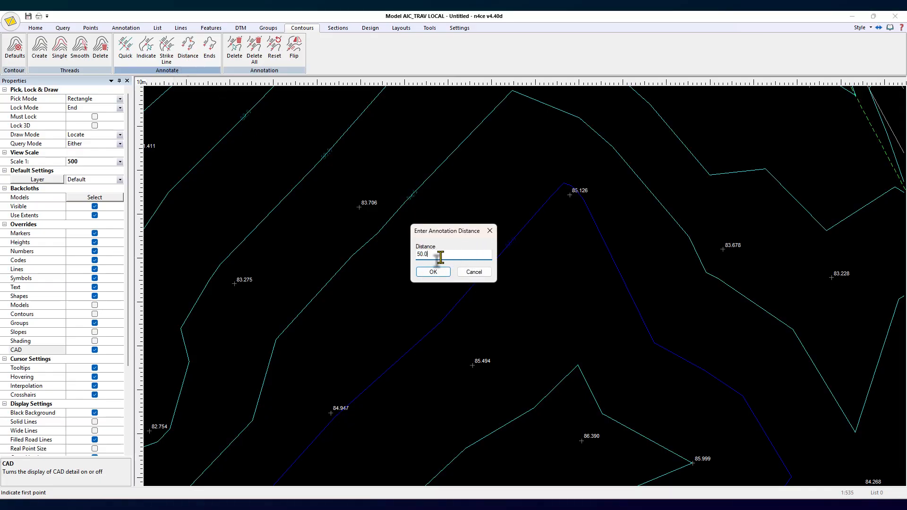
left_click(433, 272)
scroll(405, 289, "down", 5)
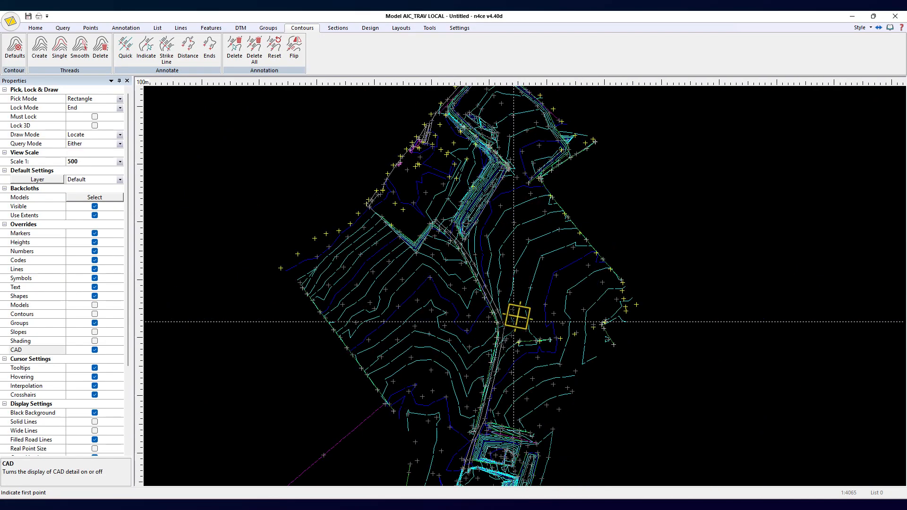
scroll(516, 318, "up", 3)
scroll(534, 279, "up", 5)
scroll(345, 283, "down", 3)
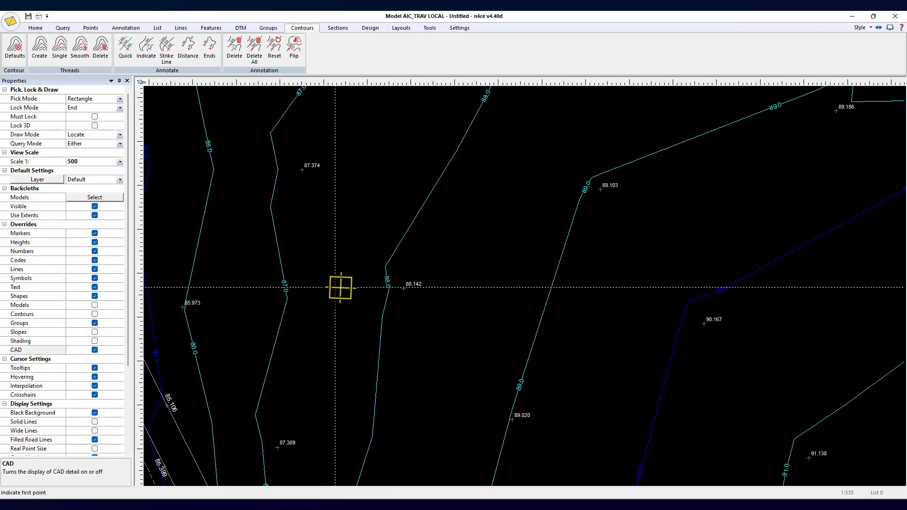
scroll(531, 199, "down", 5)
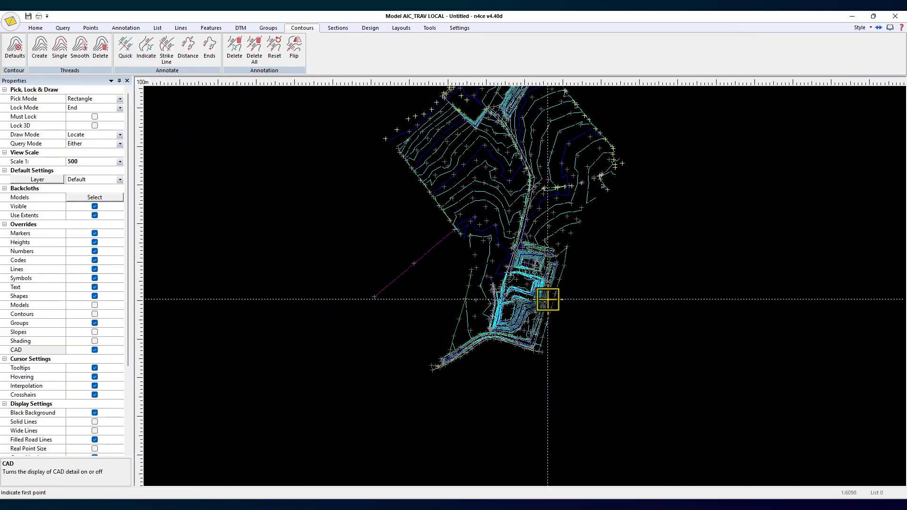
middle_click_drag(533, 280, 529, 333)
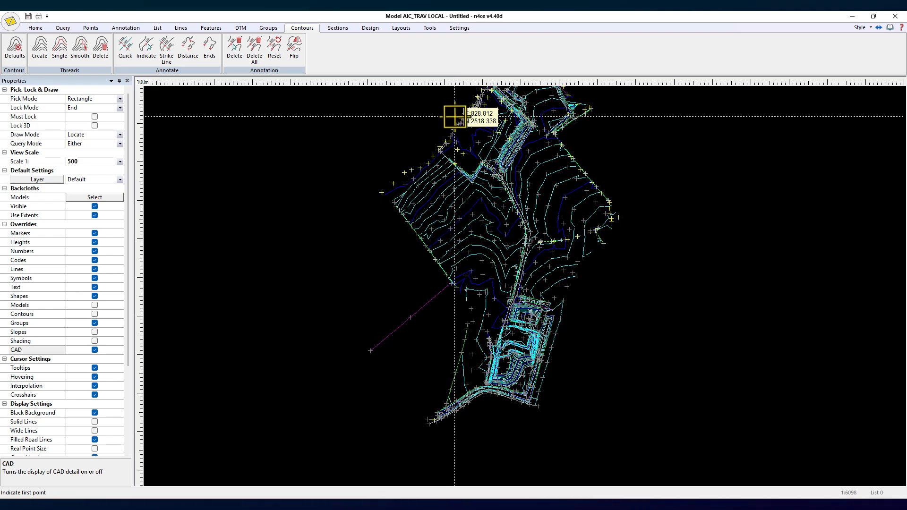
- Switch to the browser and look through the Applications In Cadd channel's list of n4ce videos on YouTube
left_click(401, 28)
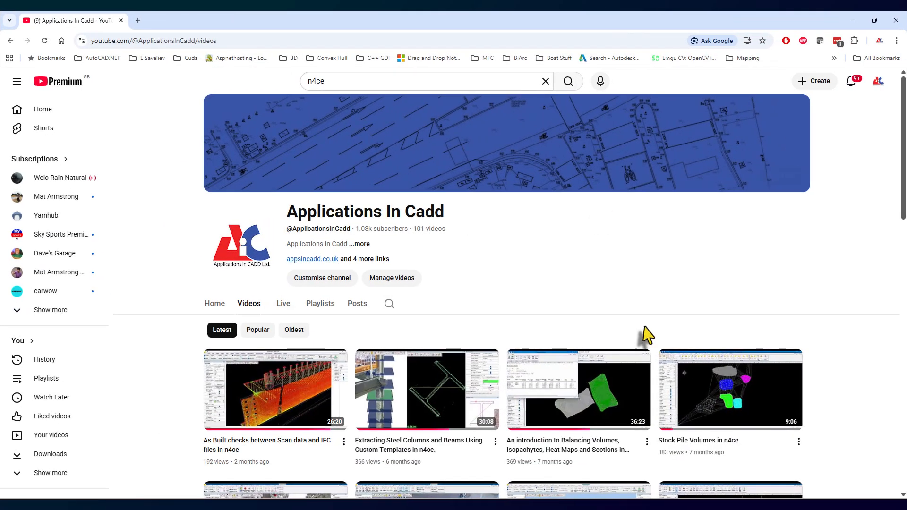
scroll(644, 334, "down", 5)
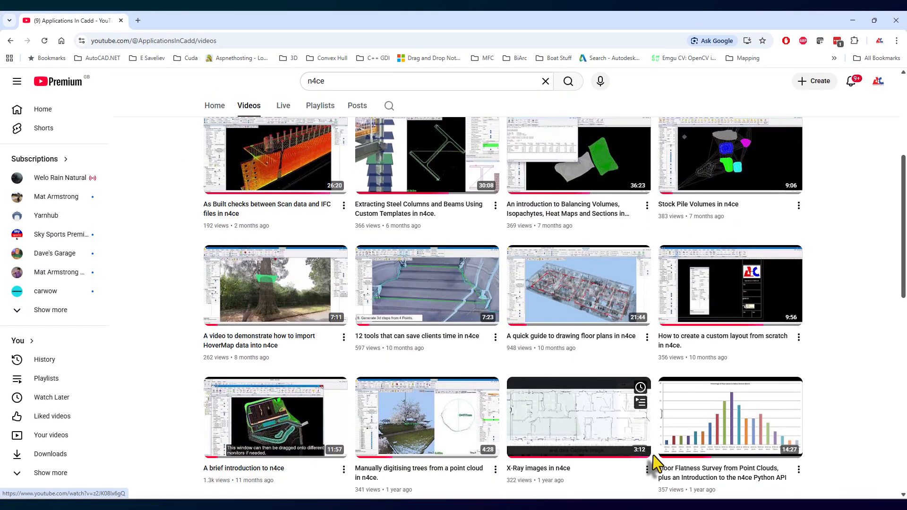
mouse_move(698, 333)
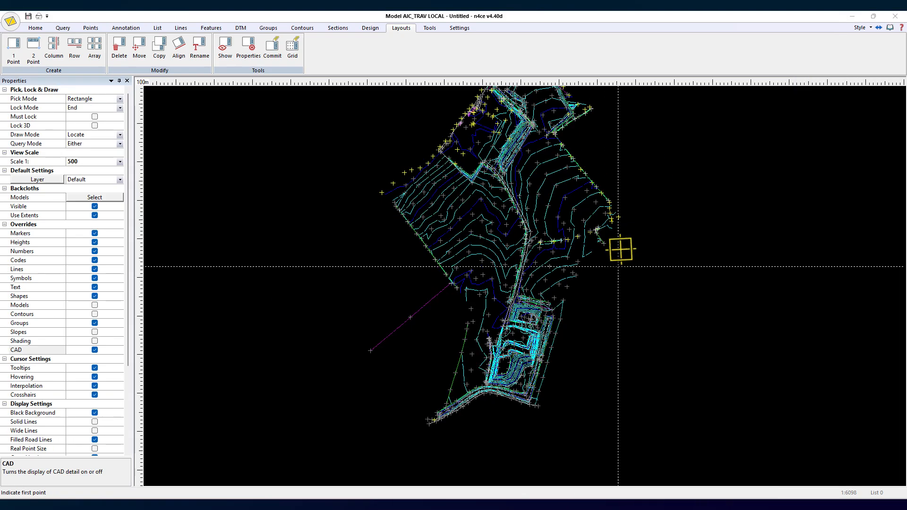
- Start a one-point layout in the model with the AiC A3 Legend template at a scale of 1:2000
scroll(632, 249, "down", 2)
scroll(587, 232, "up", 1)
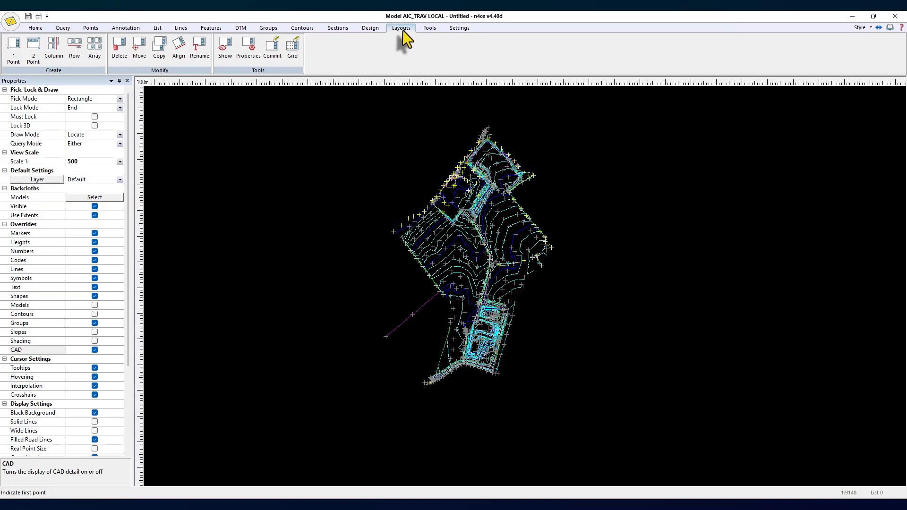
left_click(13, 47)
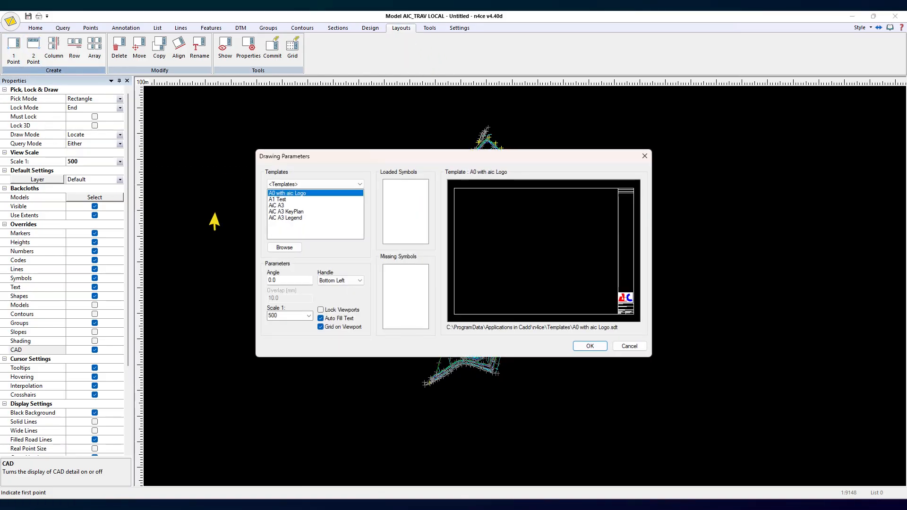
left_click(284, 217)
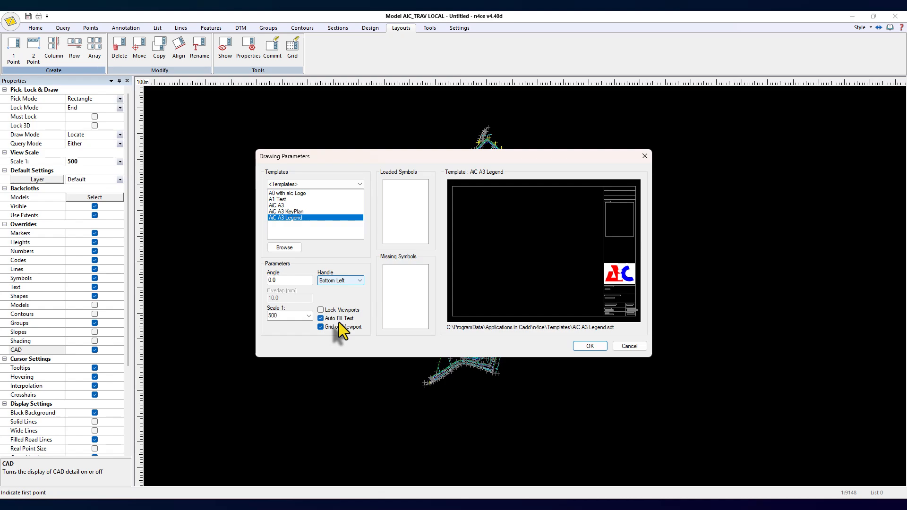
left_click(308, 316)
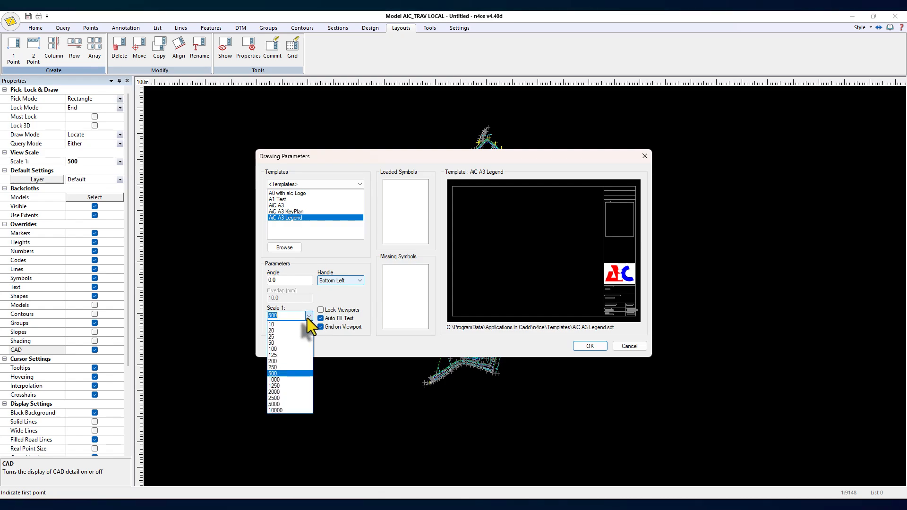
left_click(285, 392)
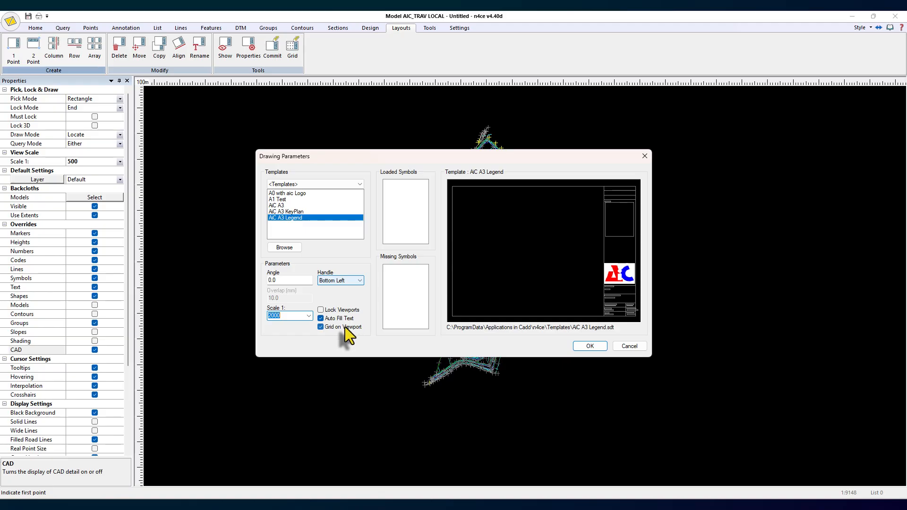
left_click(591, 347)
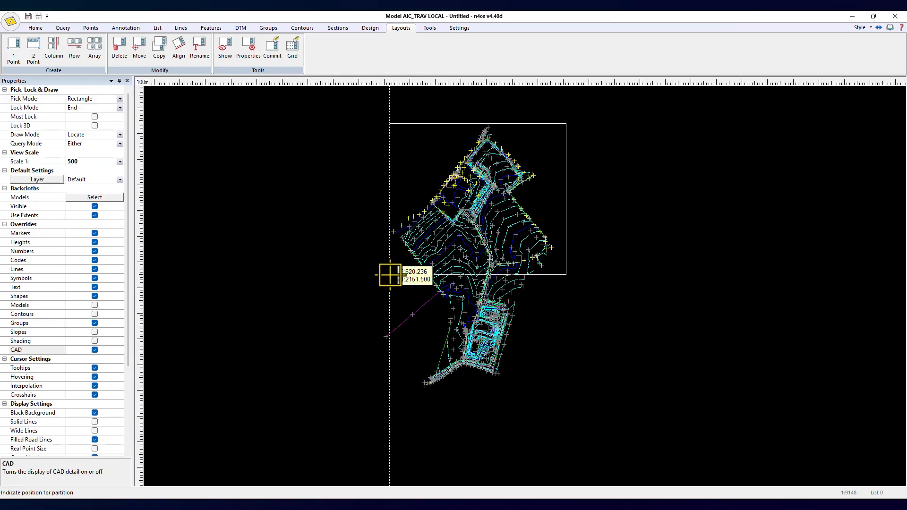
- Place the layout sheet over the northern part of the survey and name the drawing Sheet 1
left_click(391, 278)
type("Sheet 1")
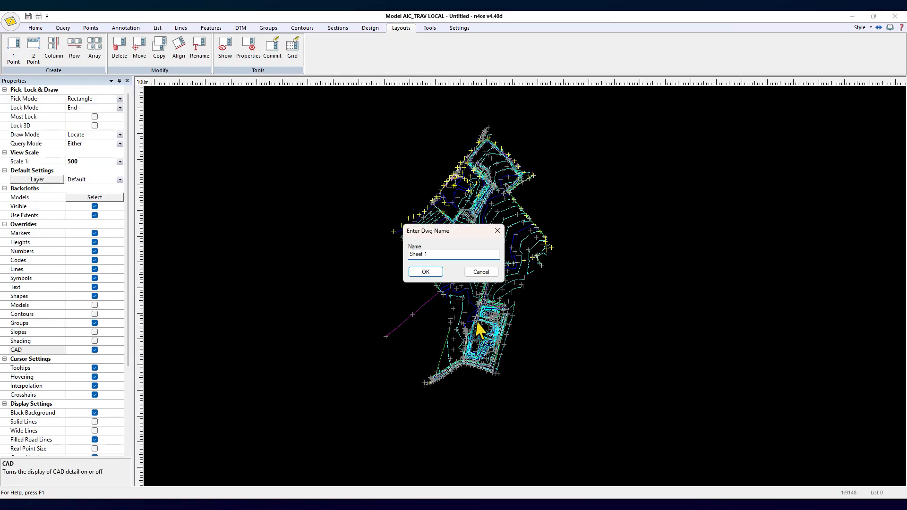
left_click(425, 272)
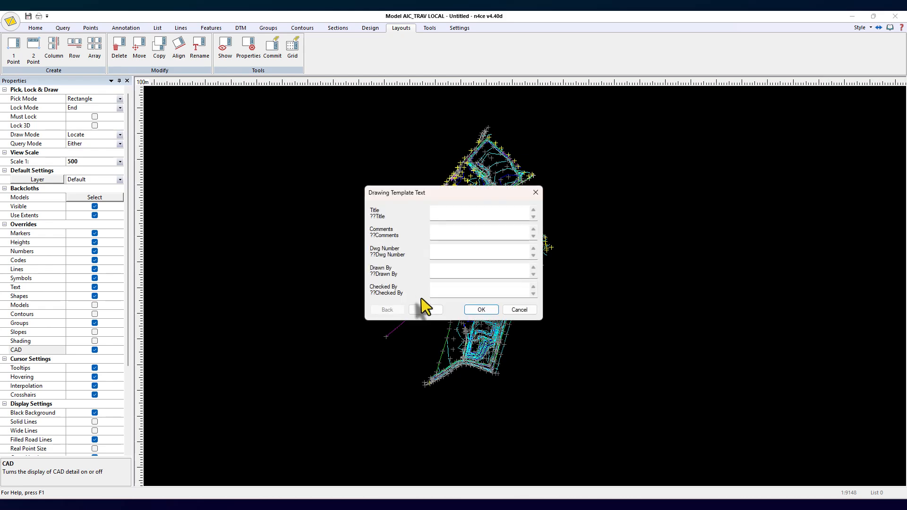
- Fill in the template text with title Demo Video, drawing number 1234567 and the names of the drafter and checker
left_click(469, 215)
left_click(461, 254)
left_click(463, 274)
left_click(454, 290)
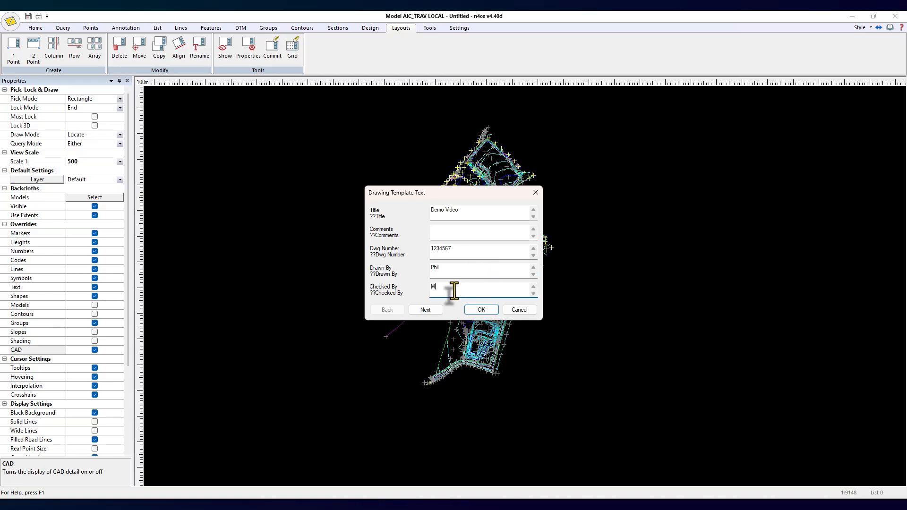
- Set the revision to 1, fill in the number, and accept the template text with blank entries
left_click(425, 309)
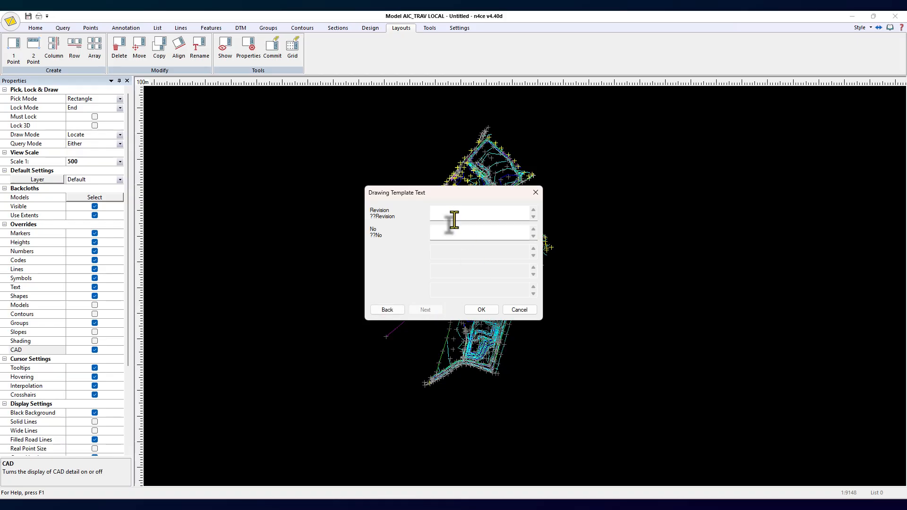
left_click(452, 236)
type("1")
left_click(487, 310)
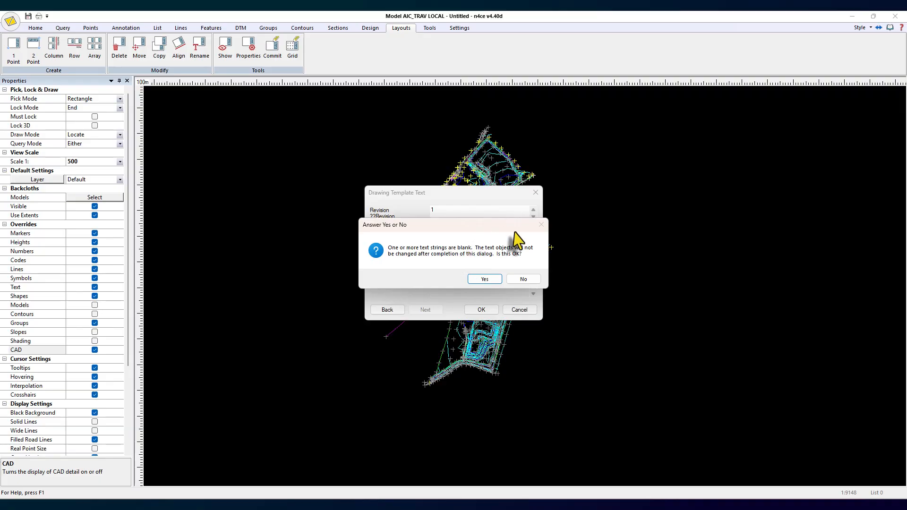
left_click(487, 279)
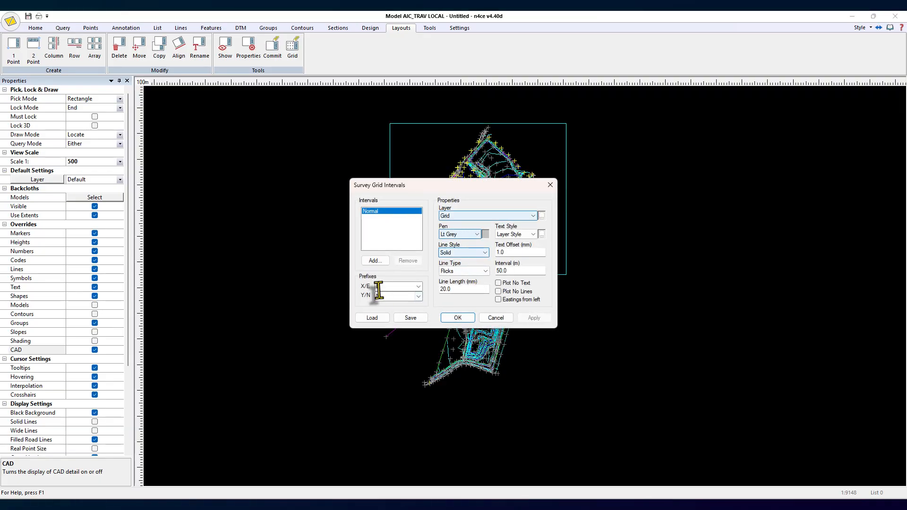
- Configure the survey grid with a 100 m interval, Solid line type and Dashed line style, and accept it
left_click_drag(441, 186, 413, 236)
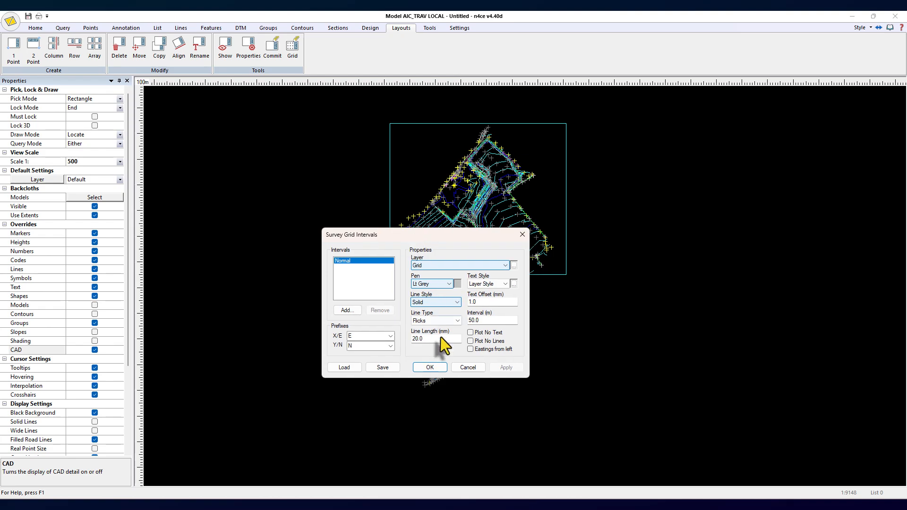
double_click(477, 320)
type("1")
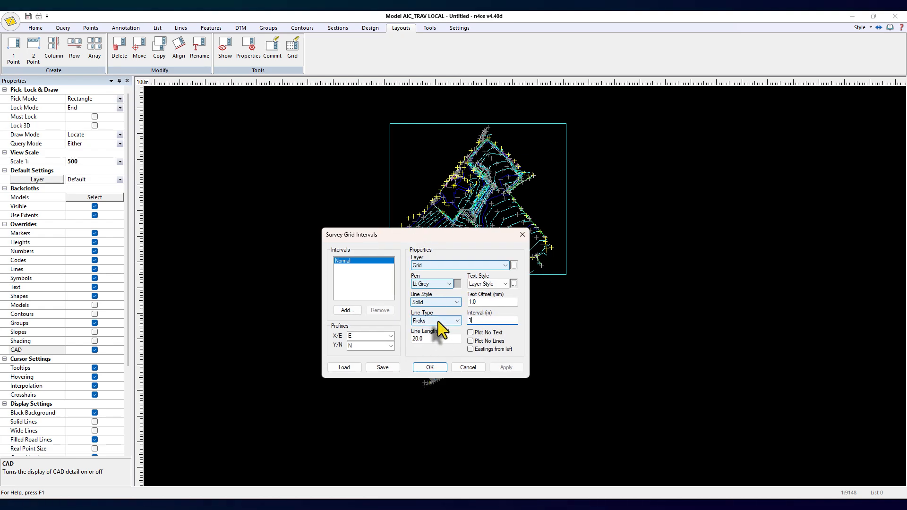
type("00")
left_click(435, 320)
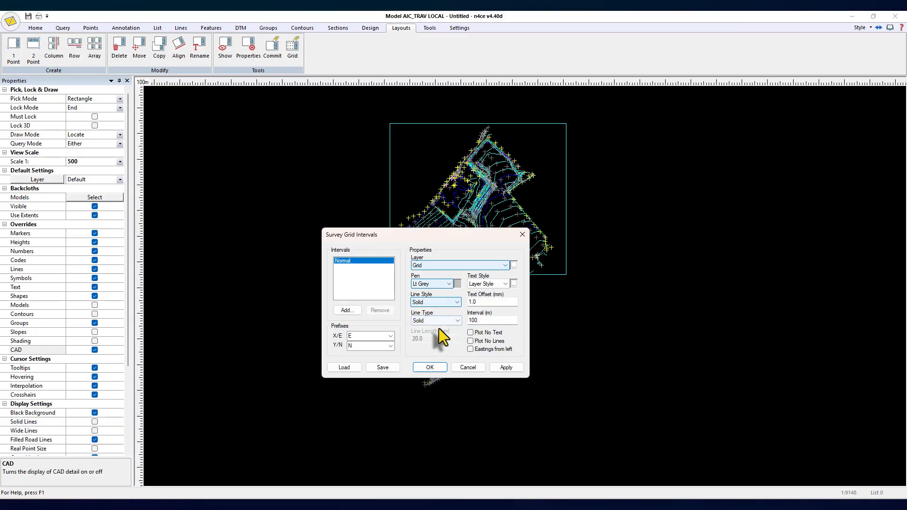
left_click(436, 305)
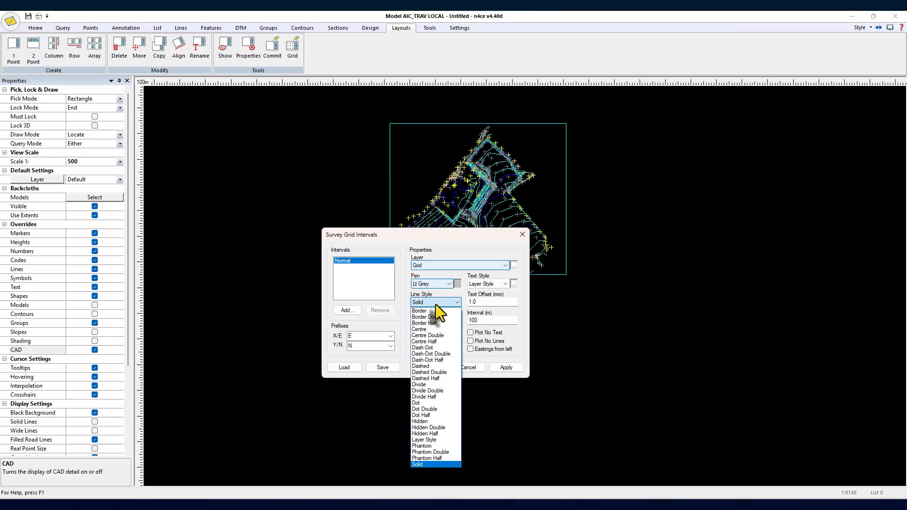
key("d")
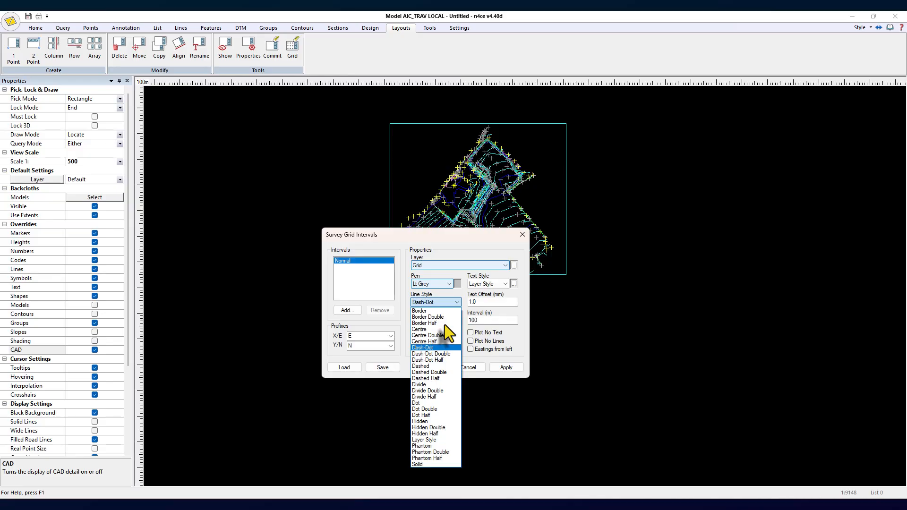
left_click(436, 367)
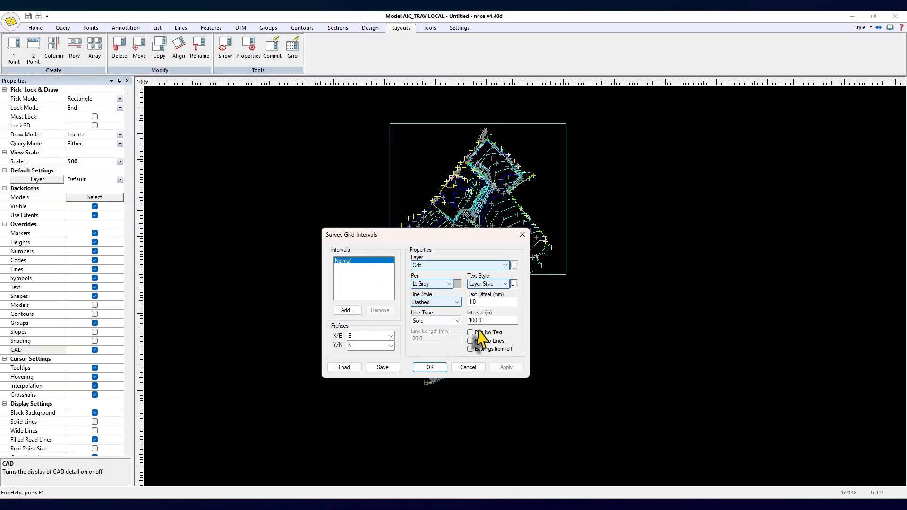
left_click(436, 373)
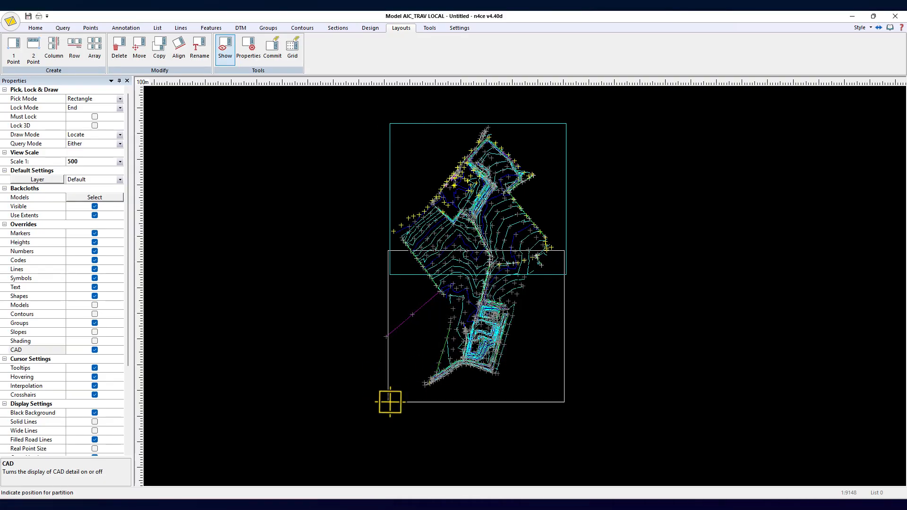
- Place a second layout sheet named Sheet 2 over the southern part of the survey, with unfilled template text and the 100 m survey grid
left_click(371, 408)
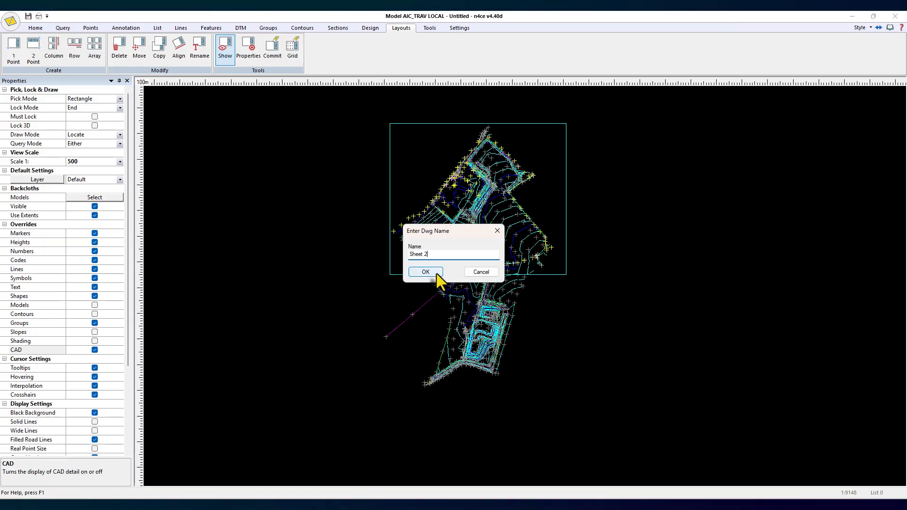
left_click(429, 268)
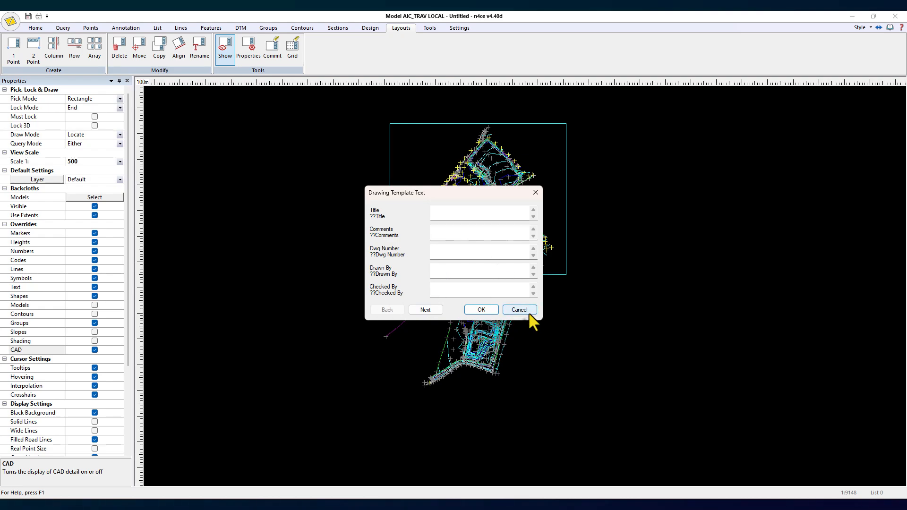
left_click(504, 312)
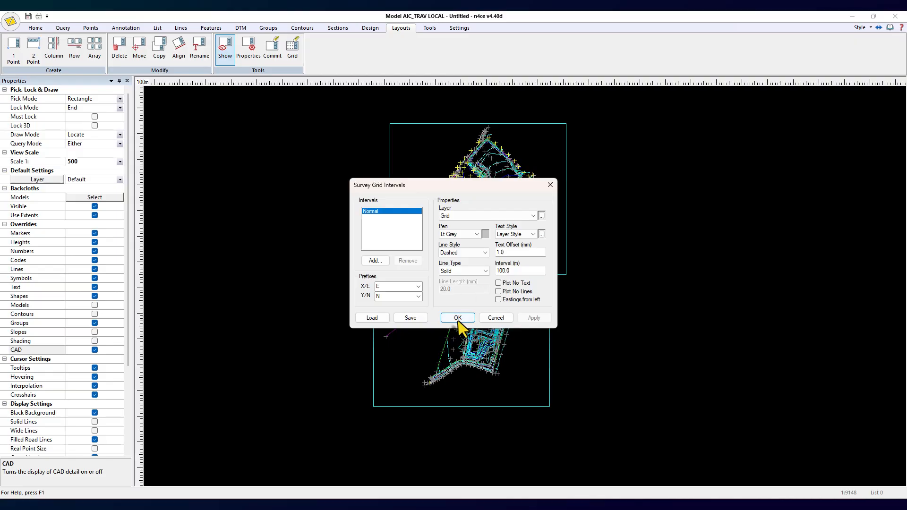
left_click(458, 320)
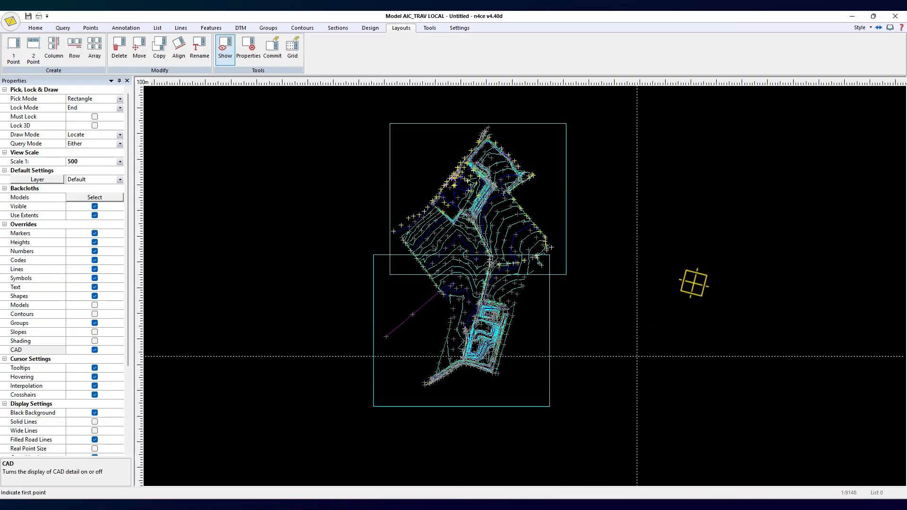
left_click(895, 15)
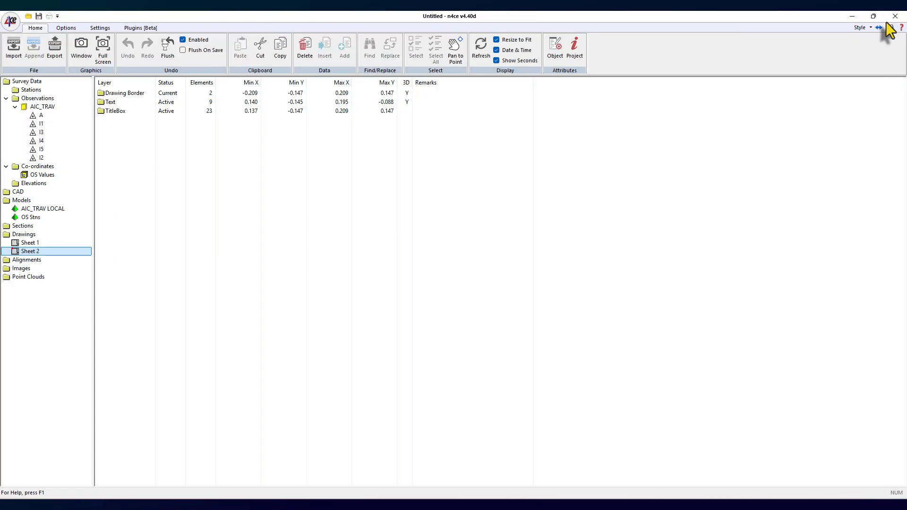
- Open the Sheet 1 drawing and delete the ??Comments placeholder text from its title block
left_click(25, 243)
double_click(16, 243)
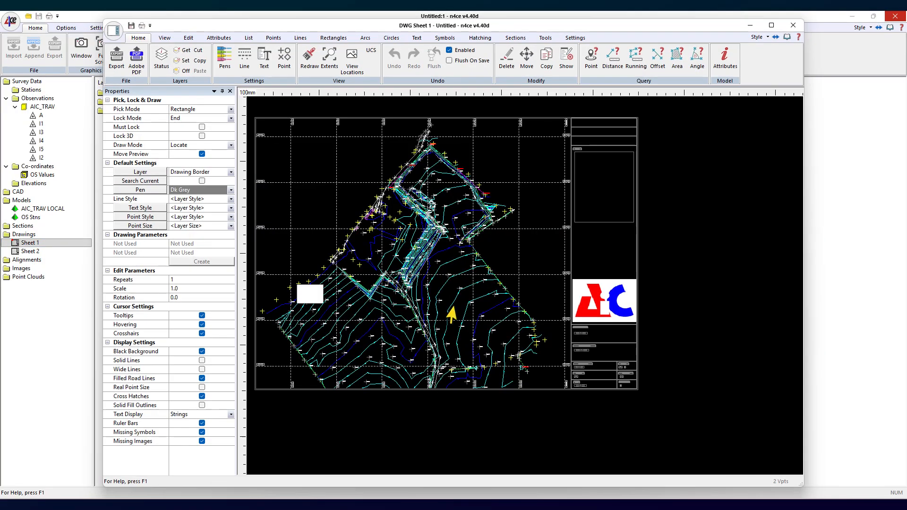
scroll(596, 350, "up", 5)
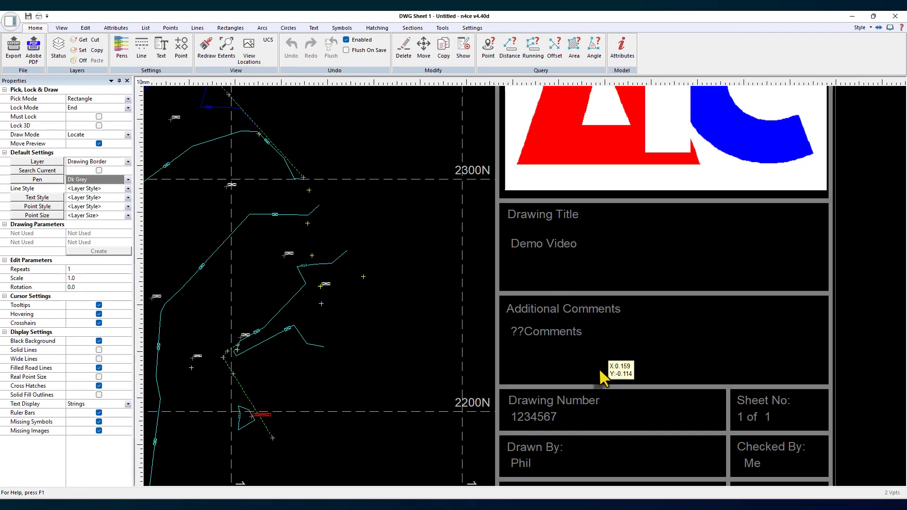
left_click(554, 336)
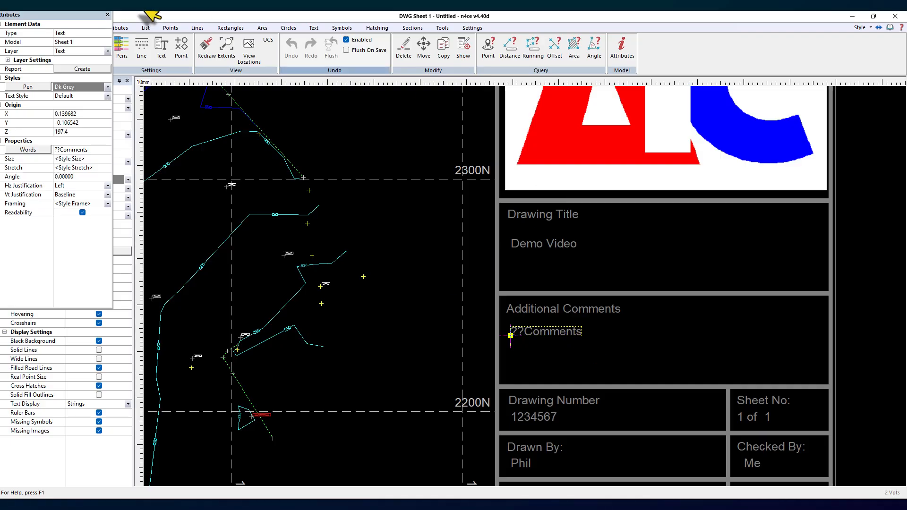
left_click(108, 14)
left_click(86, 28)
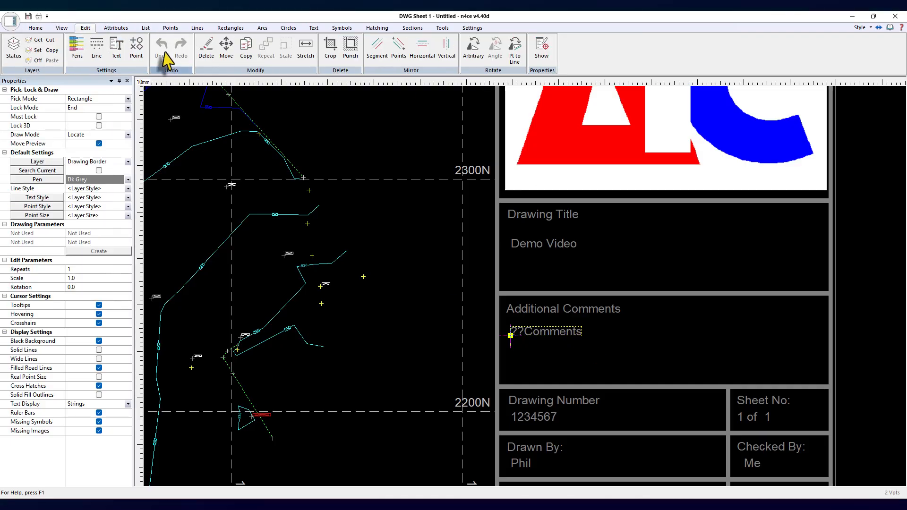
left_click(206, 47)
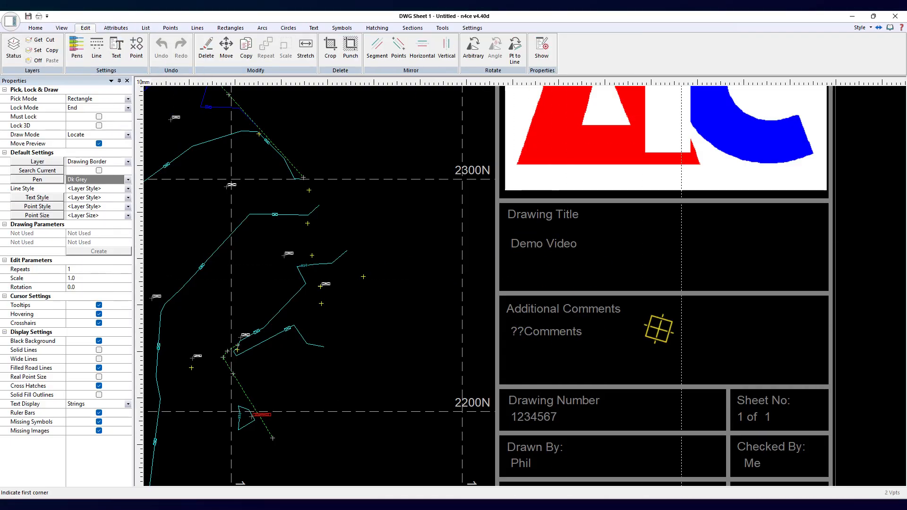
- Plot a legend of all listed code prefixes and place it inside the Legend box of Sheet 1
scroll(628, 373, "down", 3)
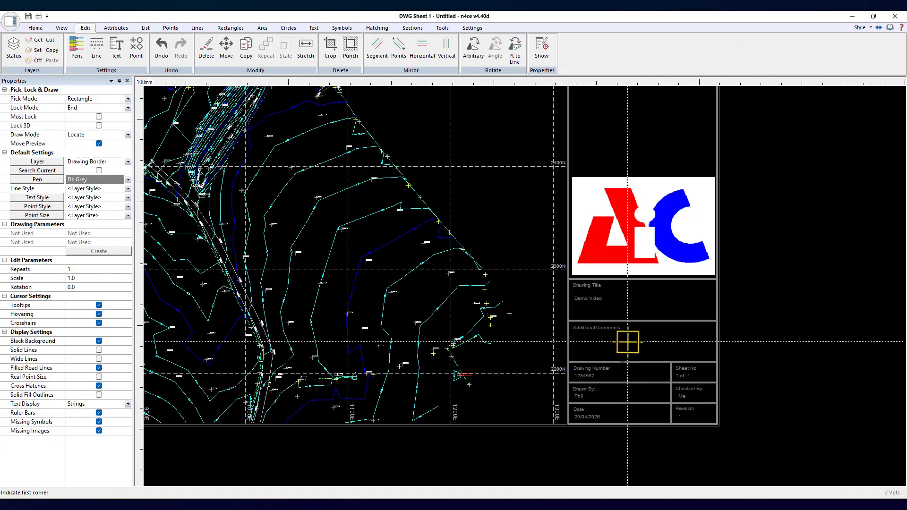
scroll(680, 348, "down", 2)
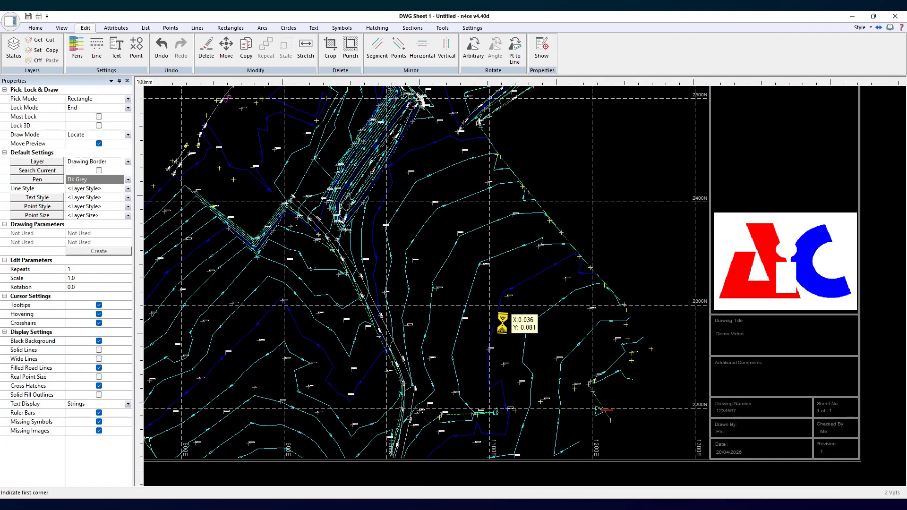
scroll(603, 320, "up", 2)
scroll(596, 256, "down", 4)
scroll(520, 302, "up", 1)
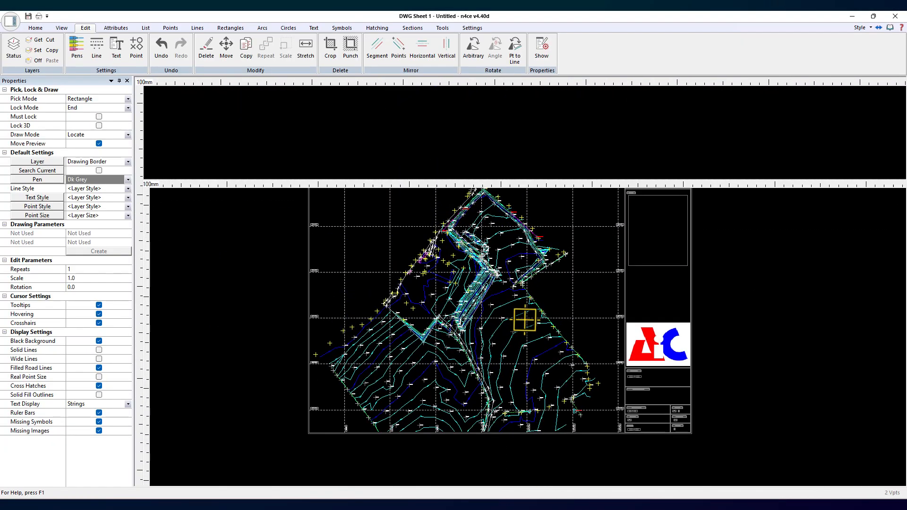
scroll(756, 285, "up", 2)
scroll(732, 236, "up", 1)
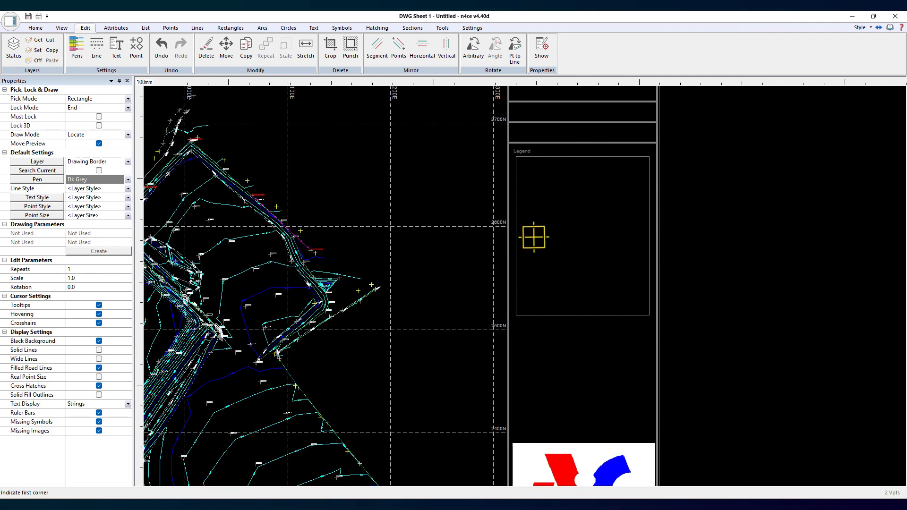
right_click(756, 237)
left_click(431, 237)
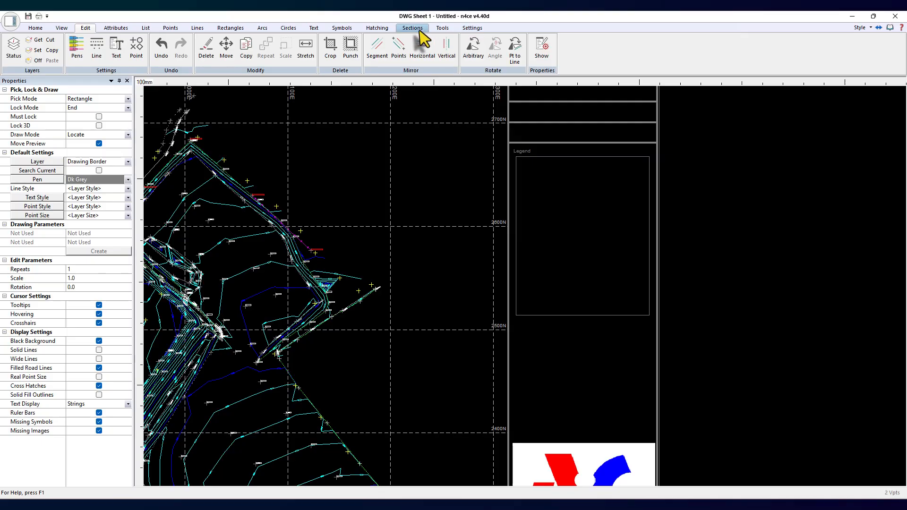
left_click(442, 29)
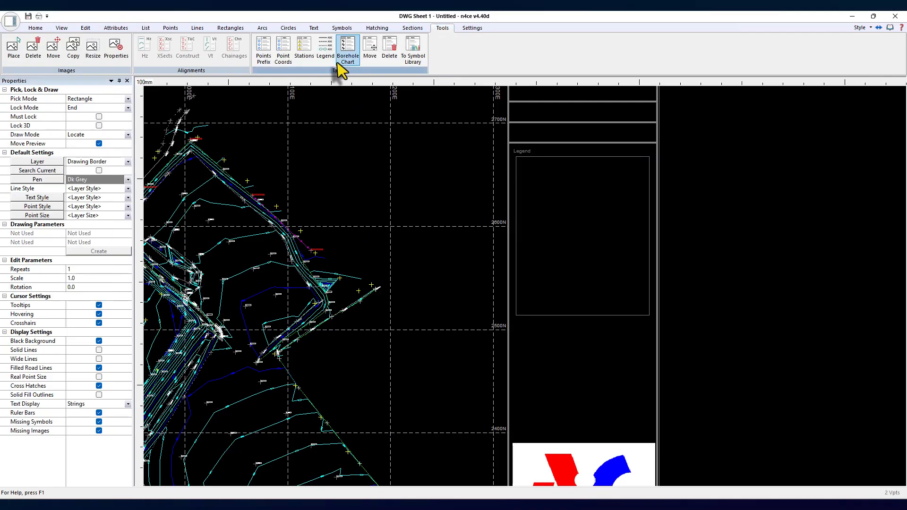
left_click(322, 53)
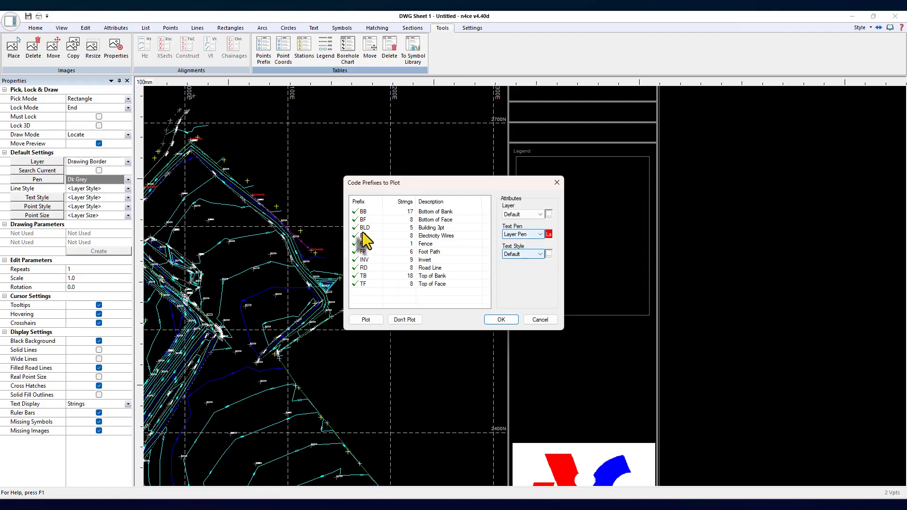
left_click(502, 320)
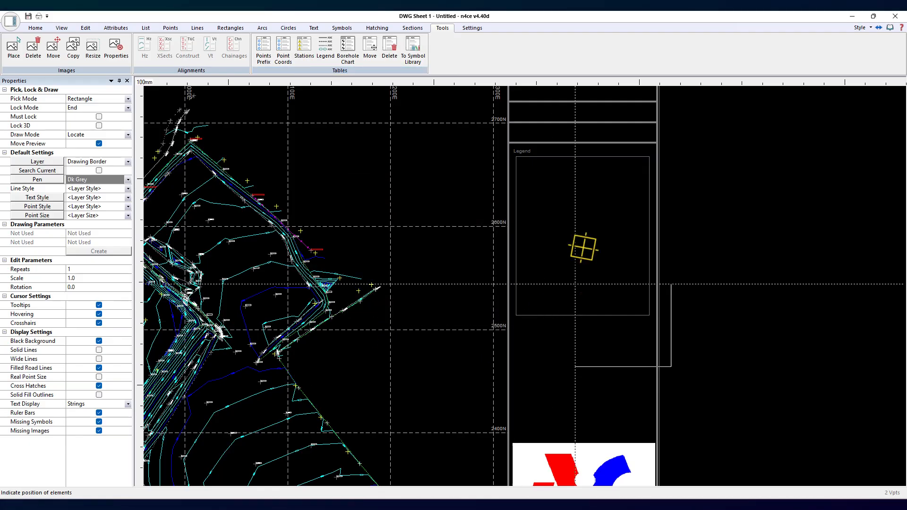
left_click(526, 166)
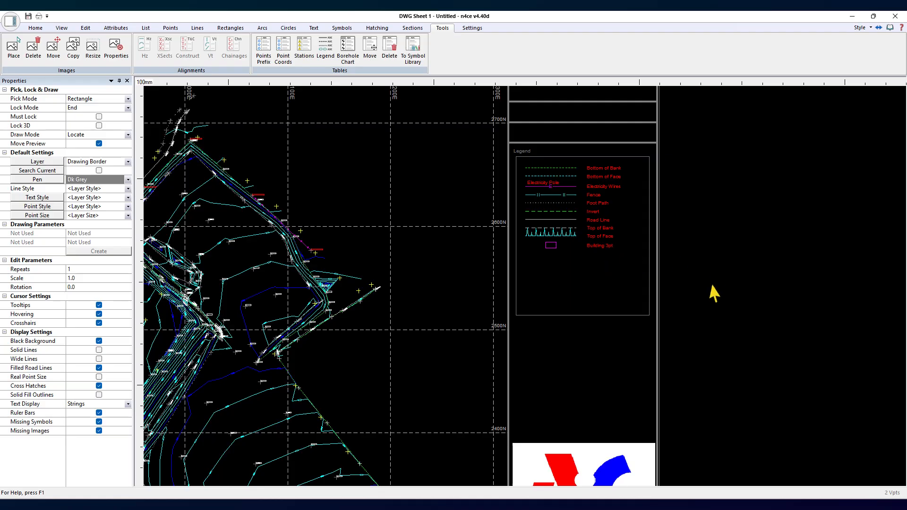
scroll(553, 244, "down", 3)
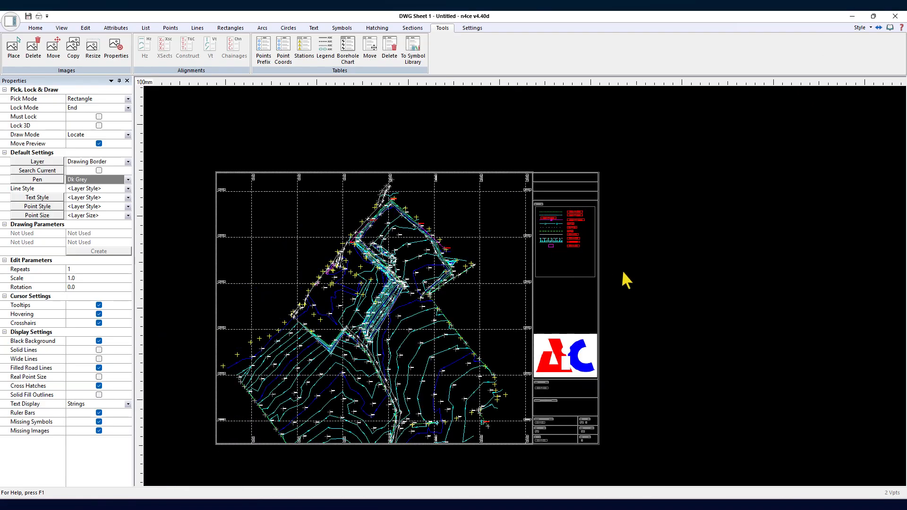
- Close Sheet 1, then open Sheet 2 and examine the placeholder text in its title block
left_click(874, 16)
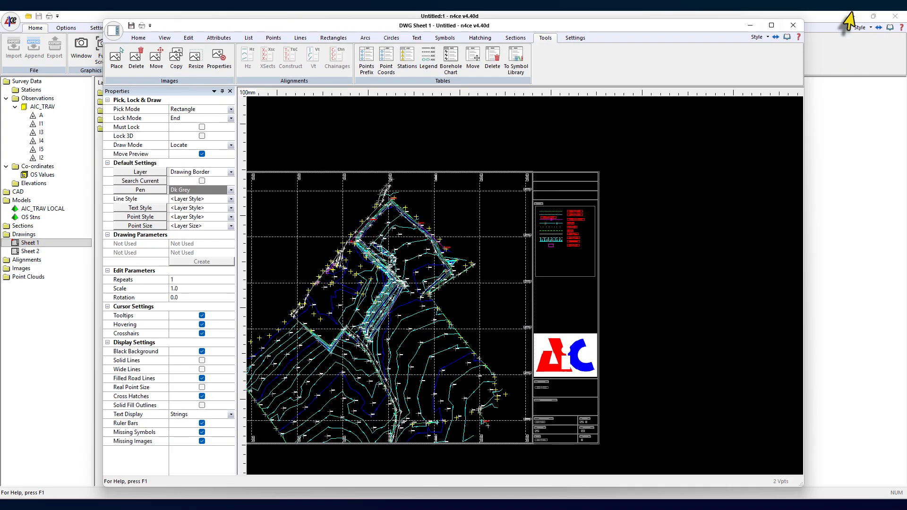
left_click(793, 24)
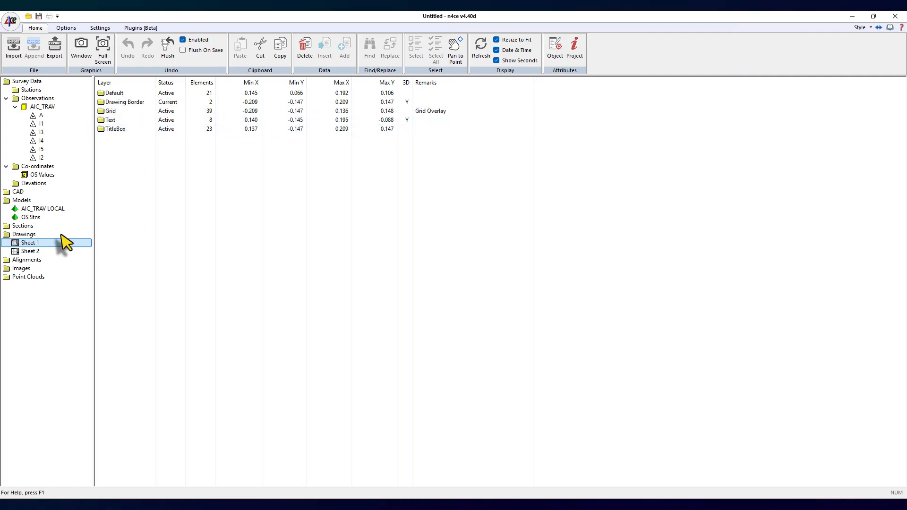
double_click(19, 252)
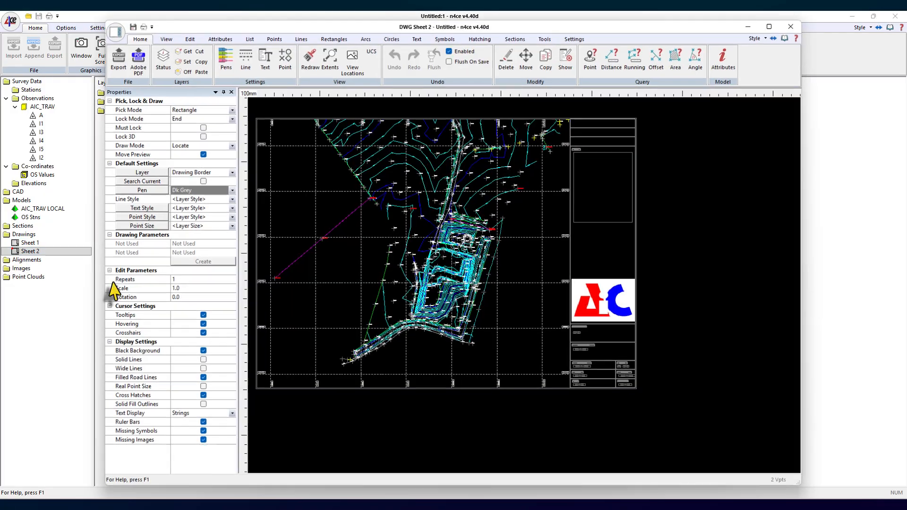
scroll(575, 369, "up", 5)
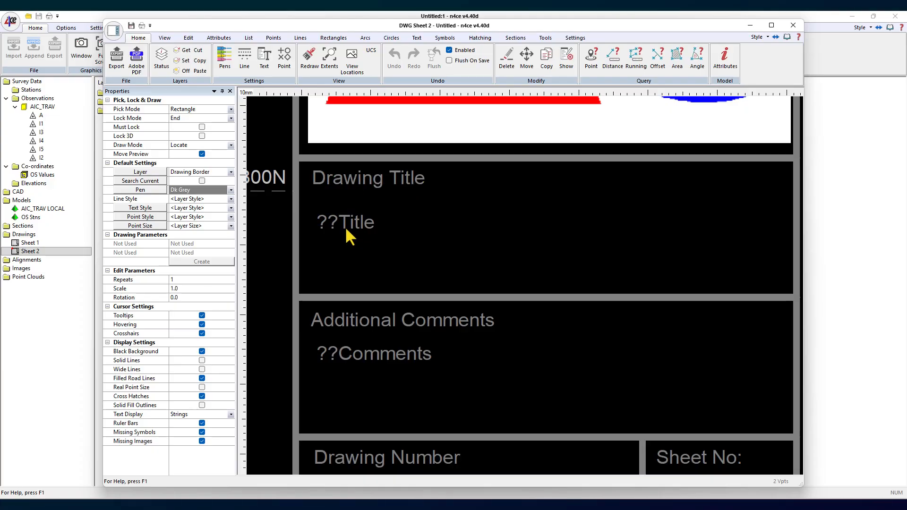
left_click(792, 26)
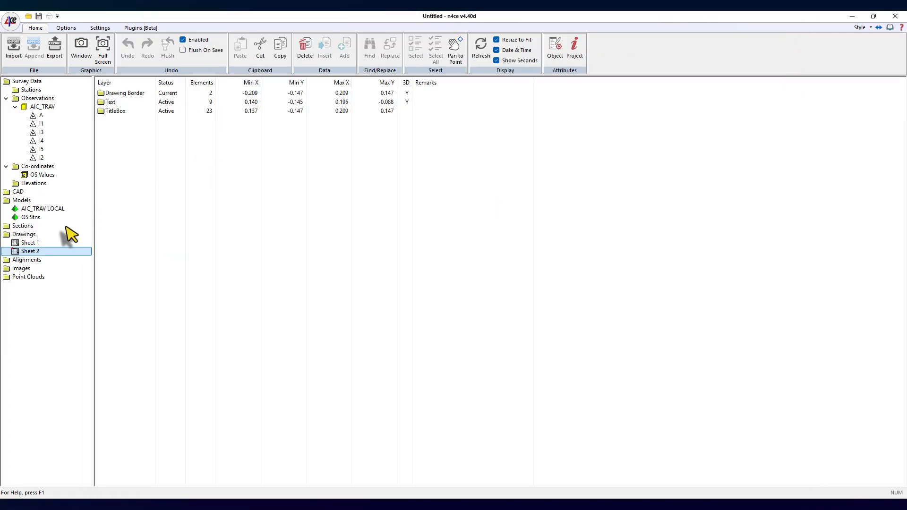
- Delete the Text layer from the Sheet 2 drawing
left_click(112, 102)
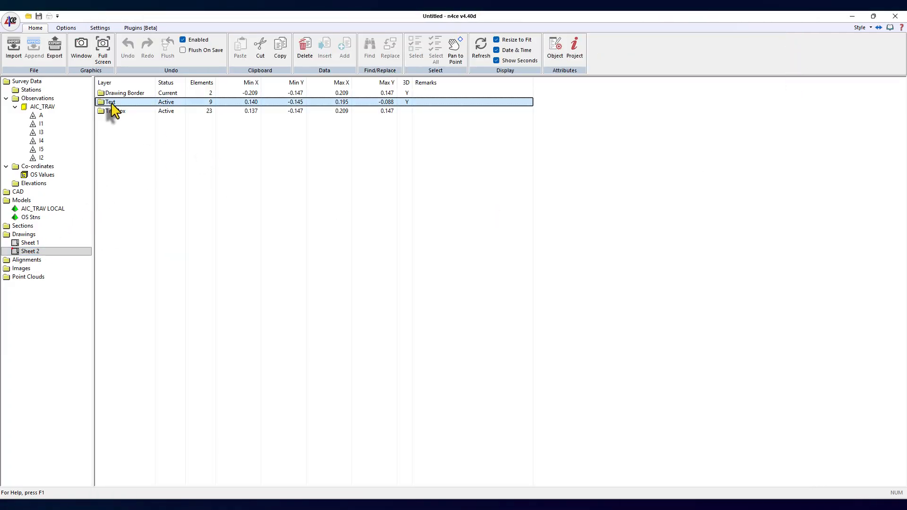
right_click(113, 104)
left_click(148, 155)
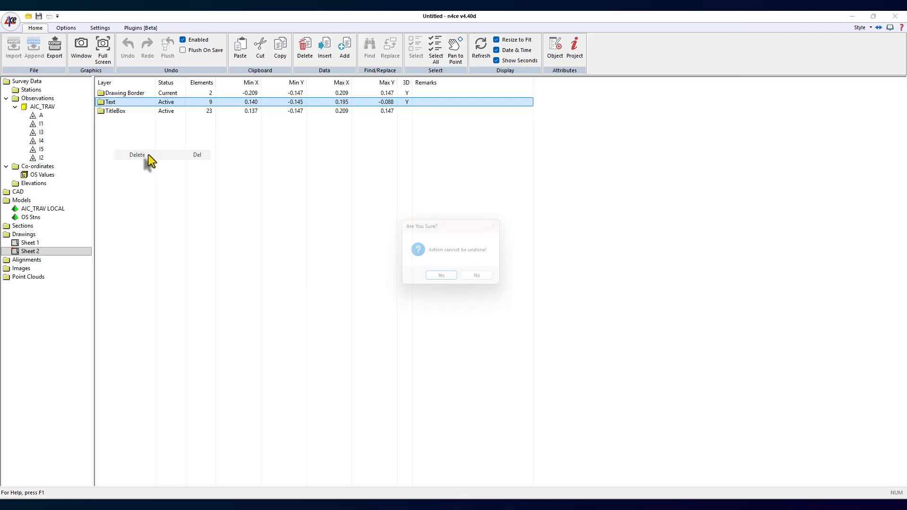
left_click(441, 275)
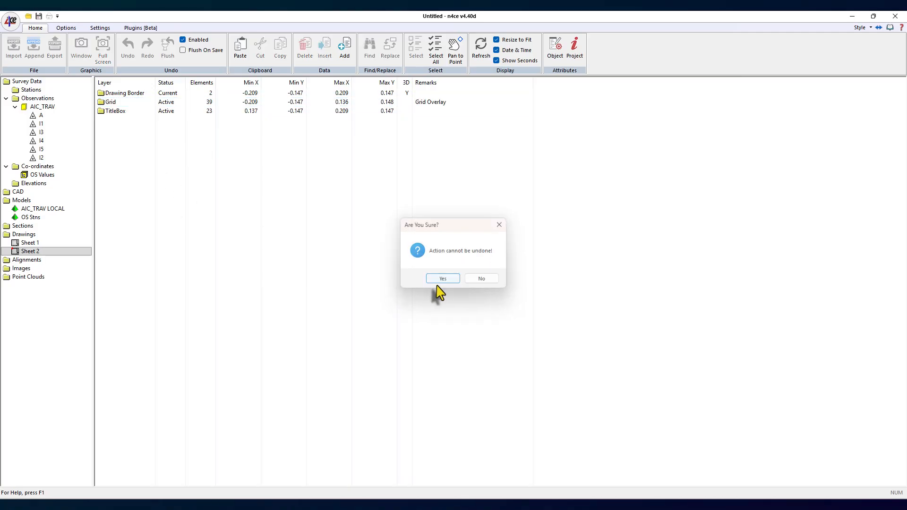
- Copy the Default and Text layers from Sheet 1 into Sheet 2 and open Sheet 2 to check its title block
left_click(30, 242)
left_click(125, 95)
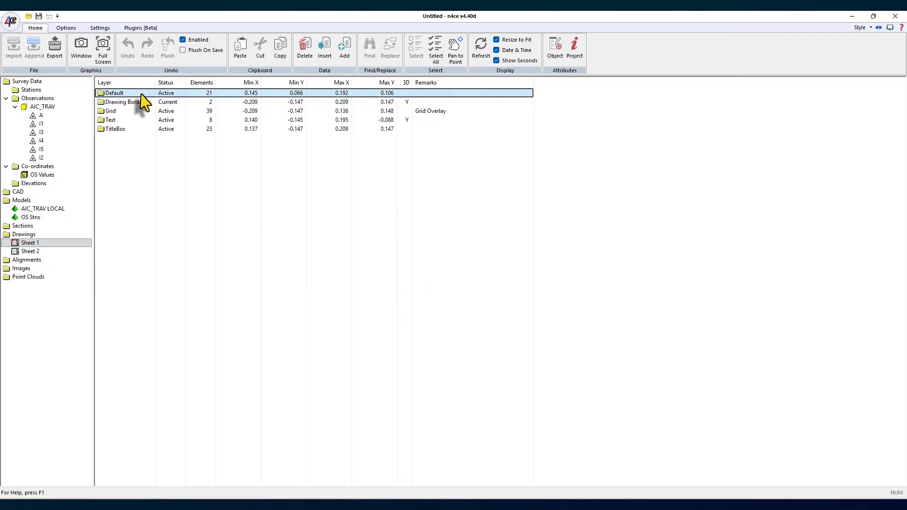
left_click(106, 120, "ctrl")
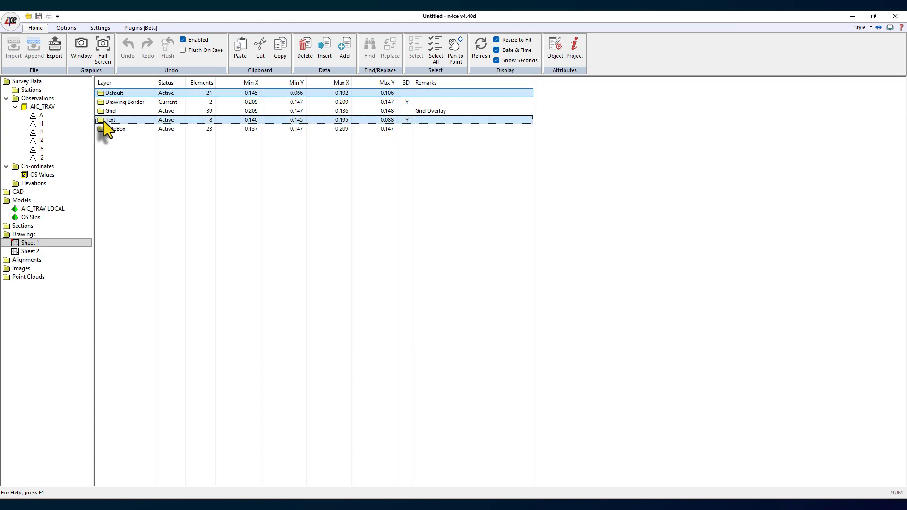
right_click(116, 120)
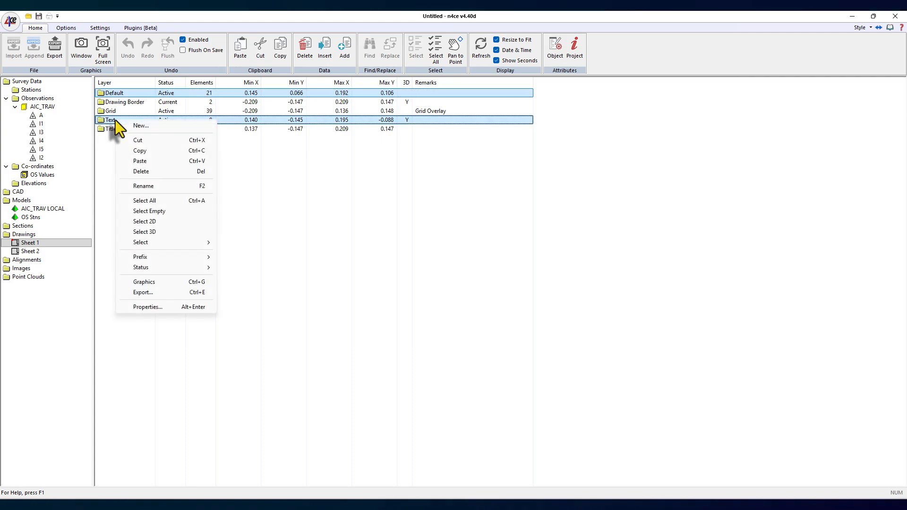
left_click(151, 151)
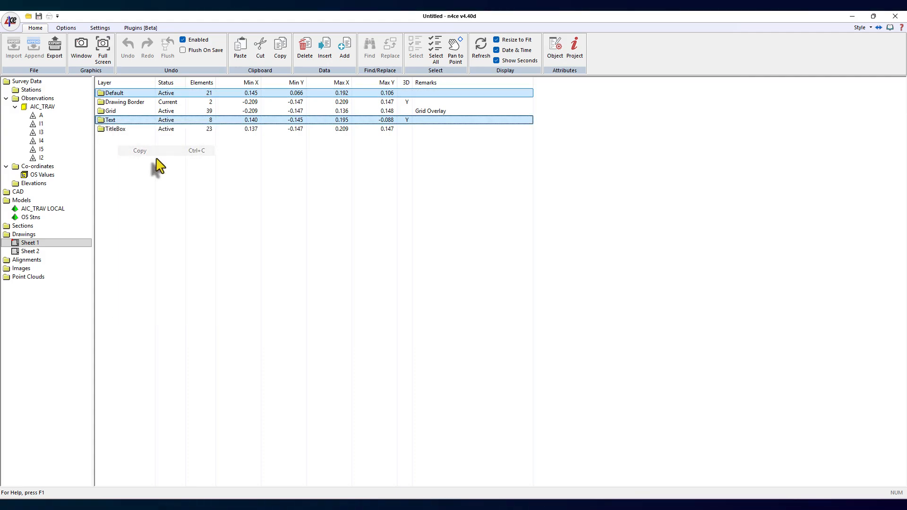
left_click(29, 251)
right_click(134, 197)
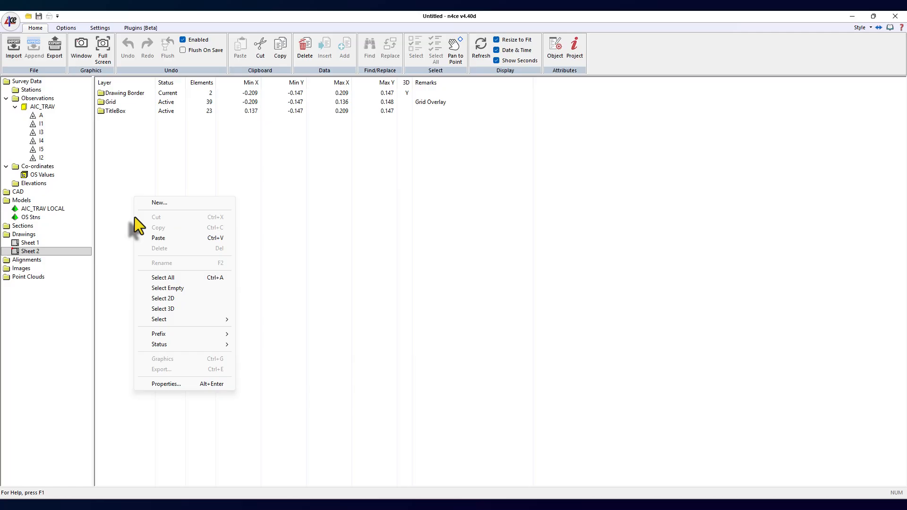
left_click(162, 237)
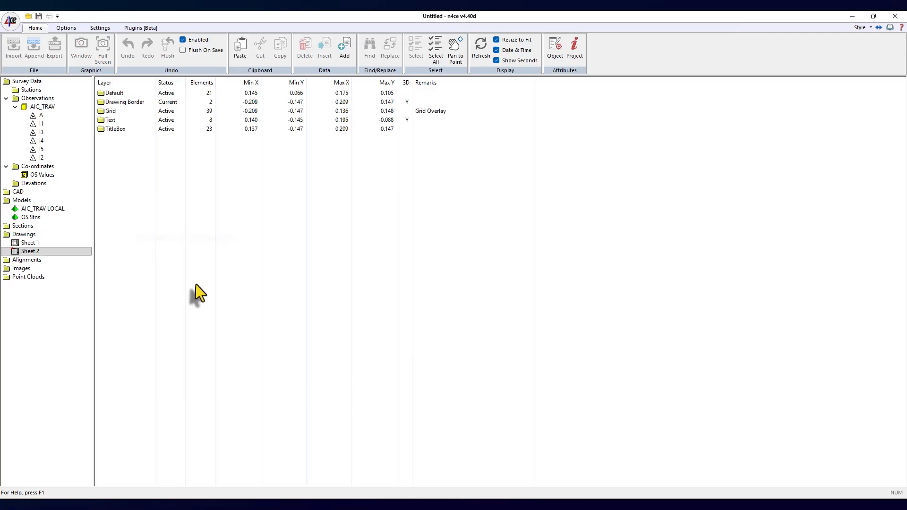
double_click(18, 251)
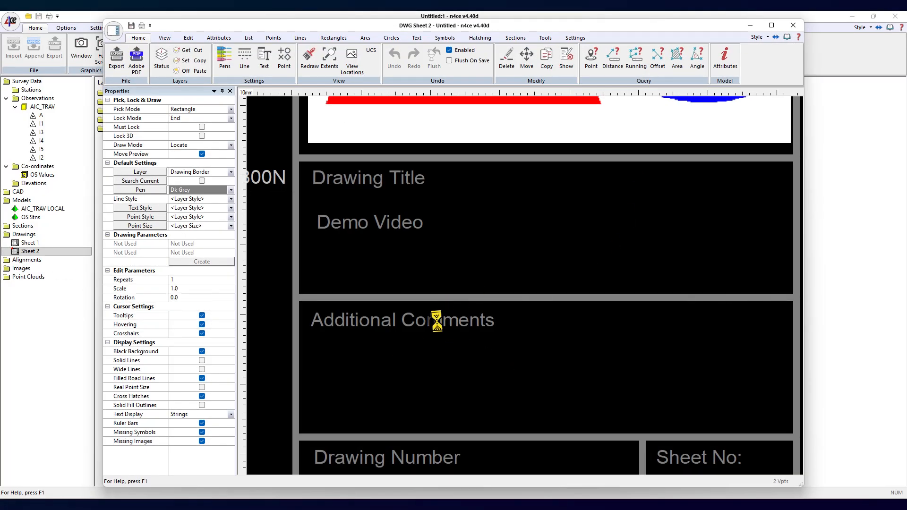
- Change the total sheet count in Sheet 2's Sheet No box to 2
scroll(431, 318, "down", 3)
scroll(503, 363, "up", 4)
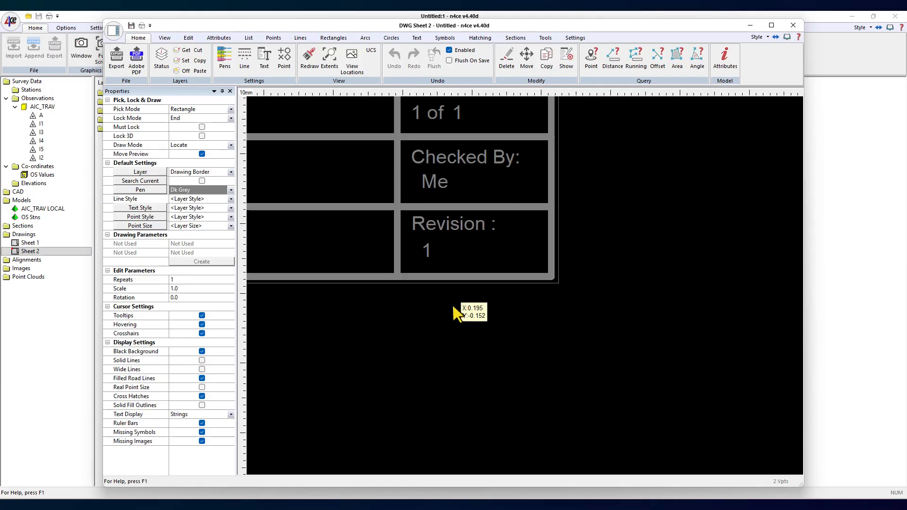
middle_click_drag(442, 294, 512, 362)
middle_click_drag(505, 318, 580, 325)
scroll(581, 325, "down", 1)
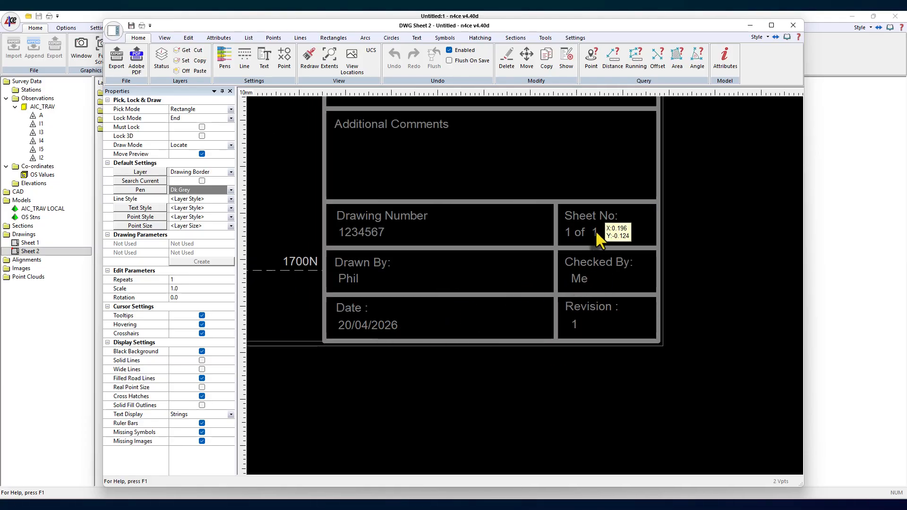
scroll(627, 232, "up", 1)
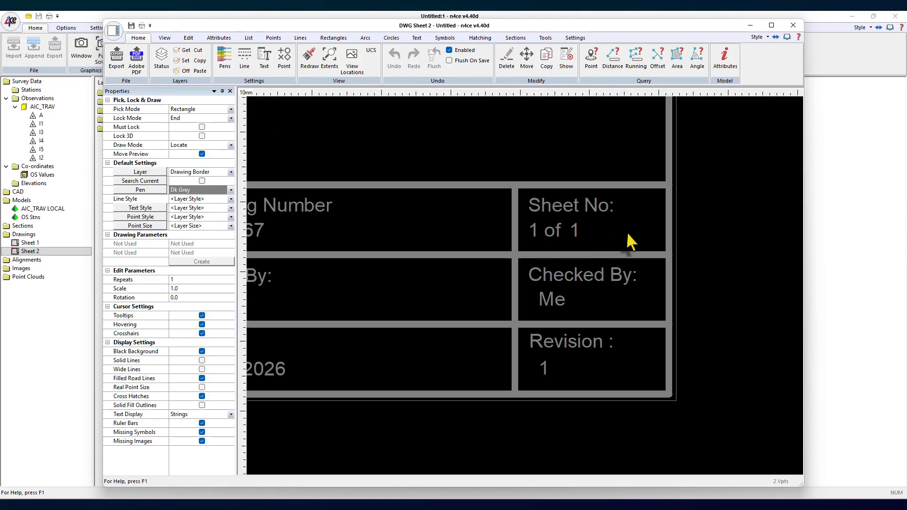
double_click(576, 234)
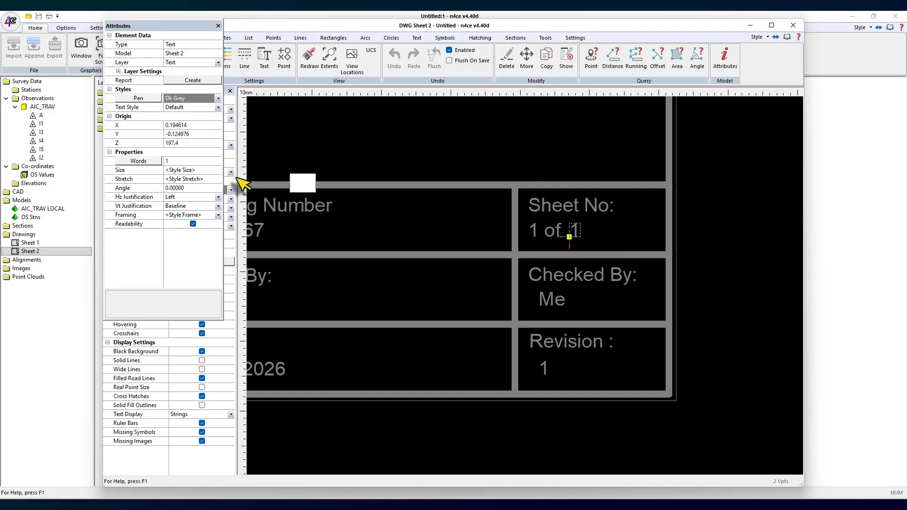
type("2")
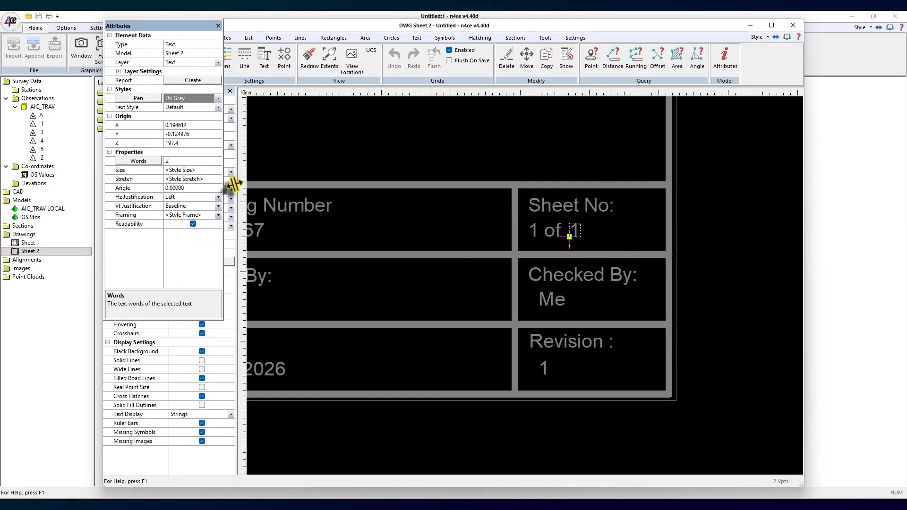
- Change the sheet number text in Sheet 2's title block to "2 of" and close the drawing
left_click(541, 234)
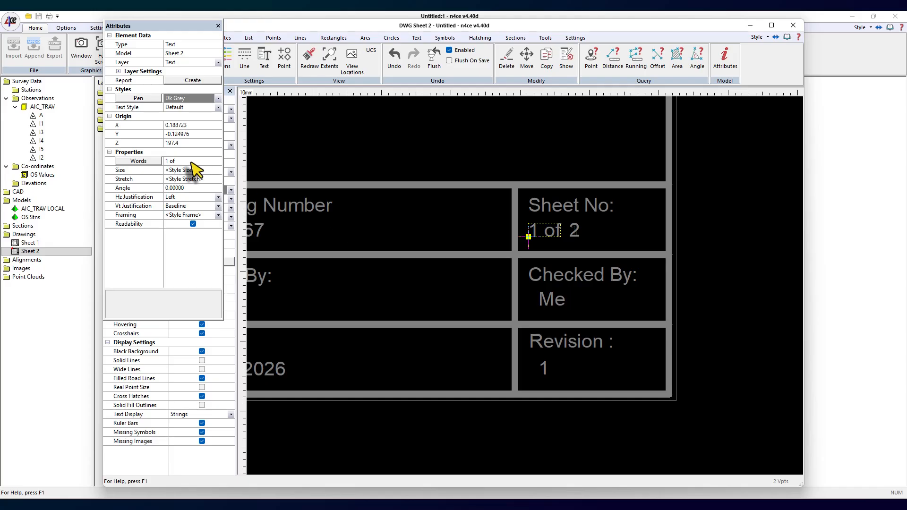
double_click(167, 161)
type("2")
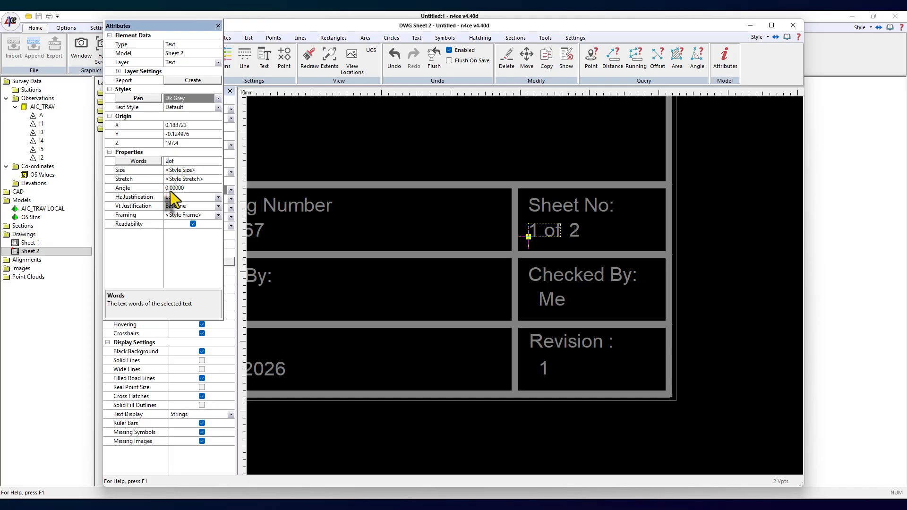
left_click(218, 26)
scroll(418, 219, "down", 3)
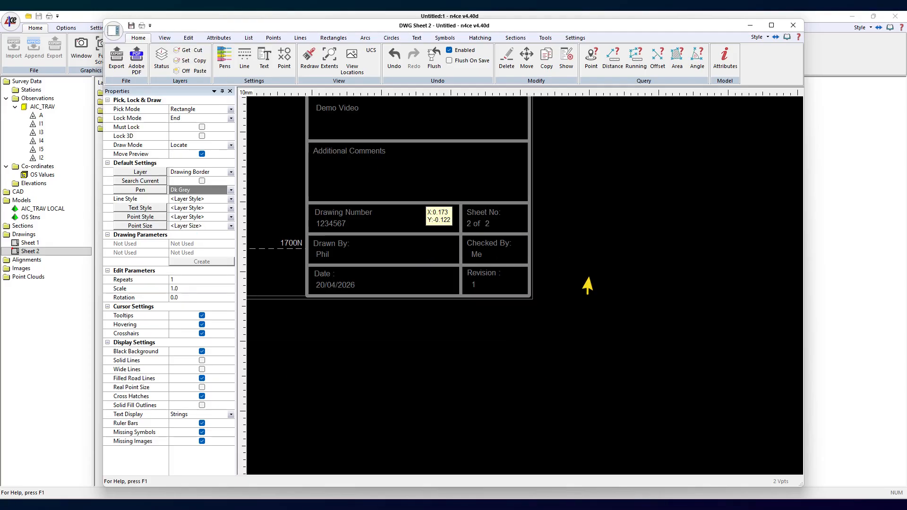
left_click(794, 25)
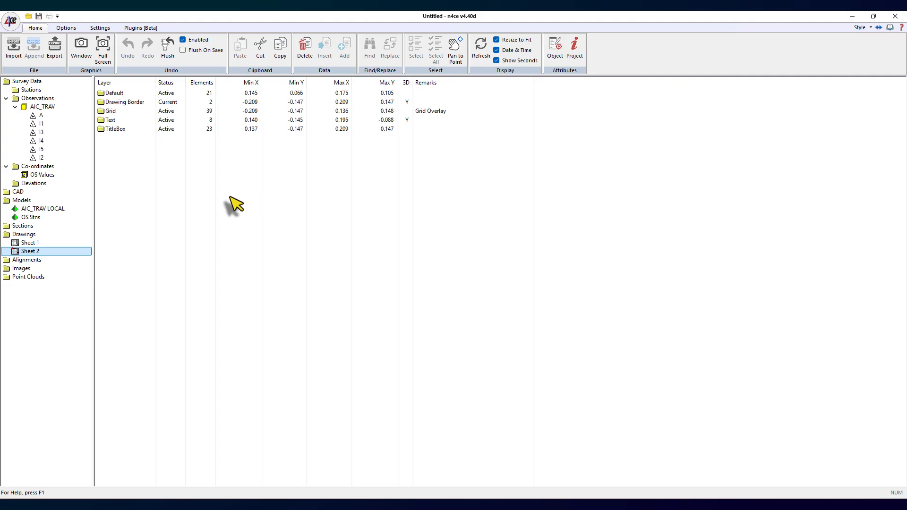
- Open Sheet 1, change the total sheet count in its Sheet No box to 2, and close the drawing
double_click(19, 243)
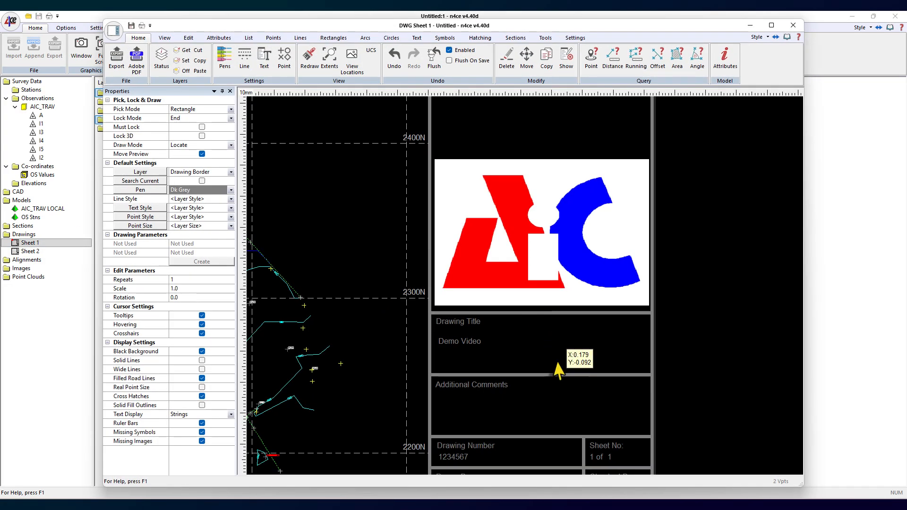
scroll(575, 387, "up", 3)
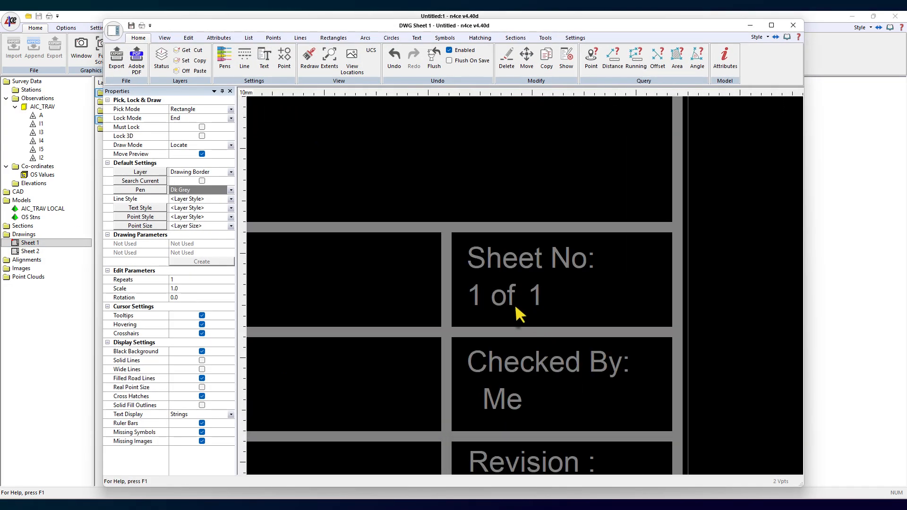
double_click(544, 303)
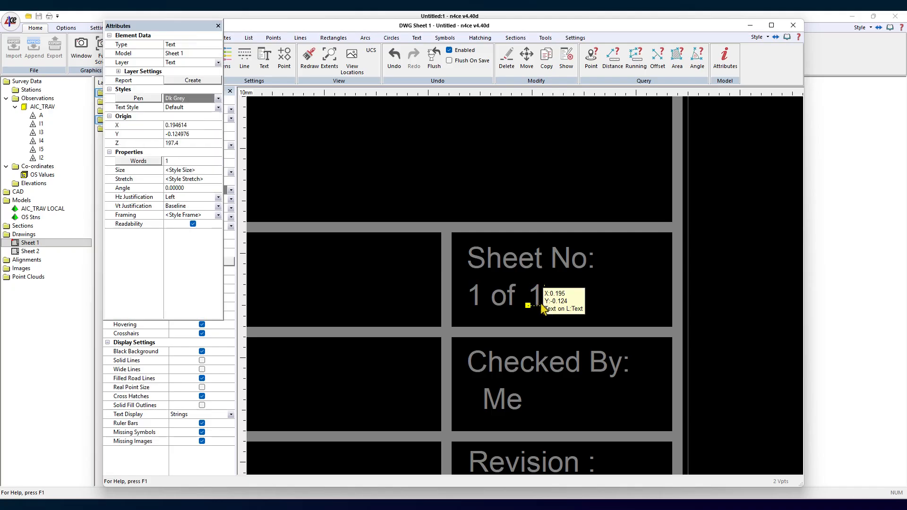
left_click(159, 162)
type("2")
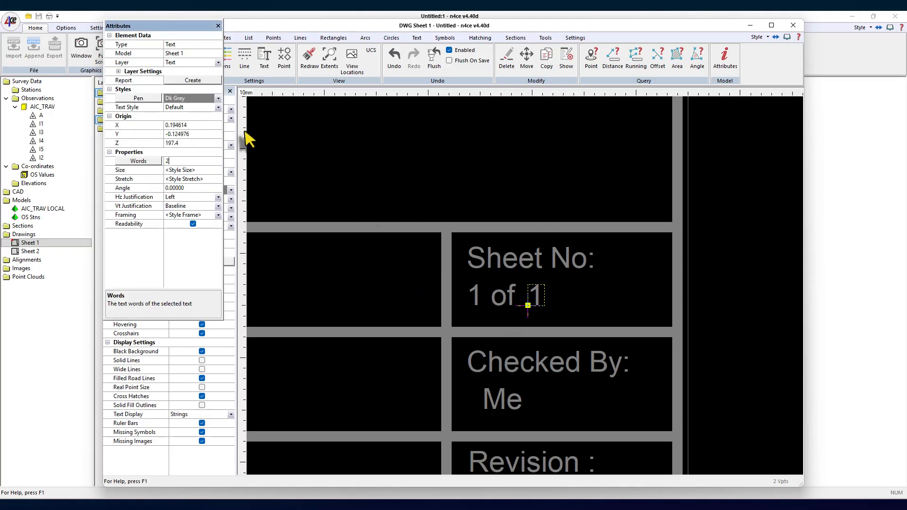
left_click(217, 26)
scroll(524, 173, "down", 2)
scroll(528, 177, "down", 5)
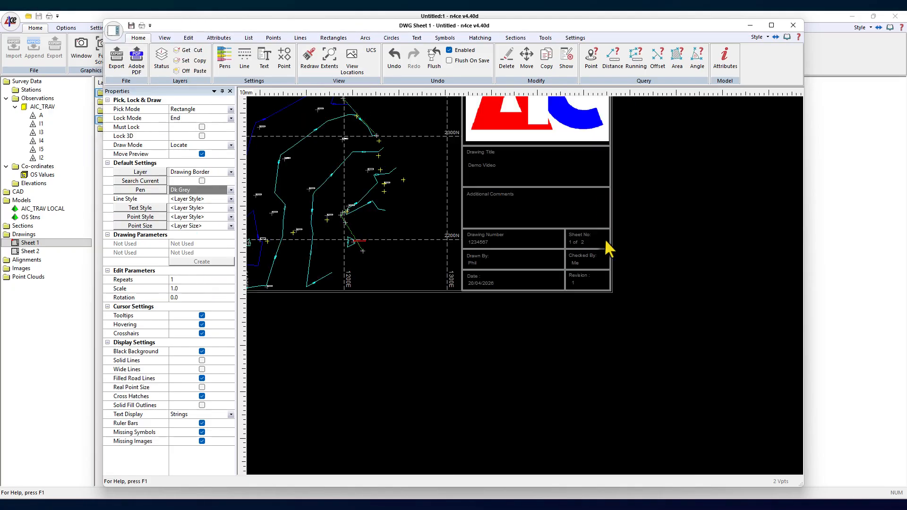
left_click(793, 25)
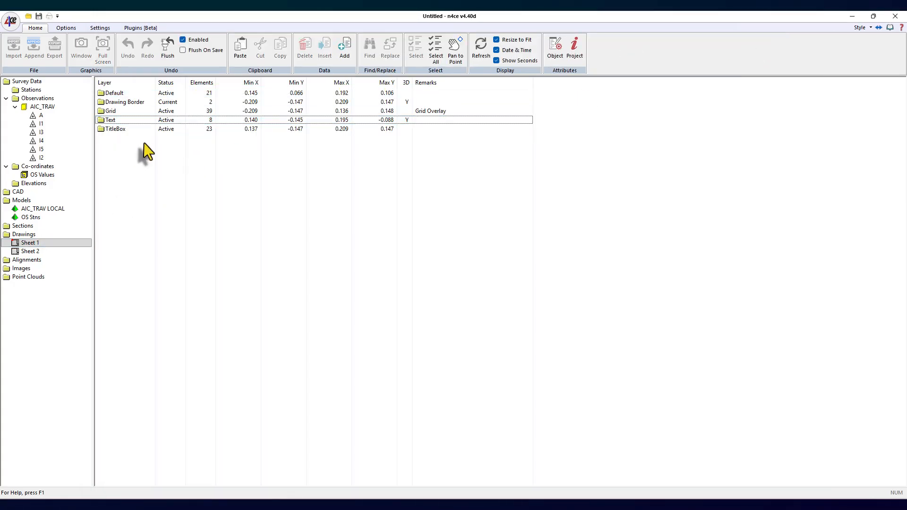
- Export Sheet 1 and Sheet 2 together to an AutoCAD DWG file named VideDemo with Output 3D enabled
left_click(26, 235)
left_click_drag(158, 150, 142, 96)
right_click(119, 103)
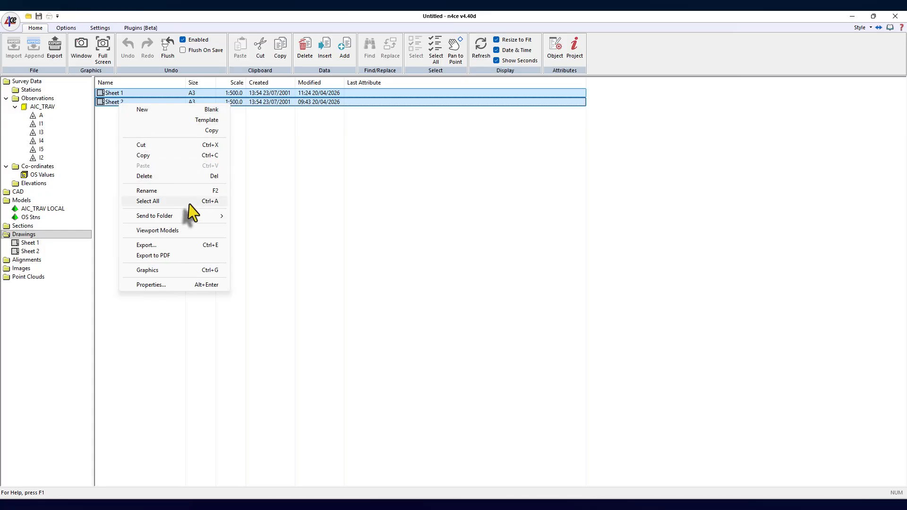
left_click(150, 246)
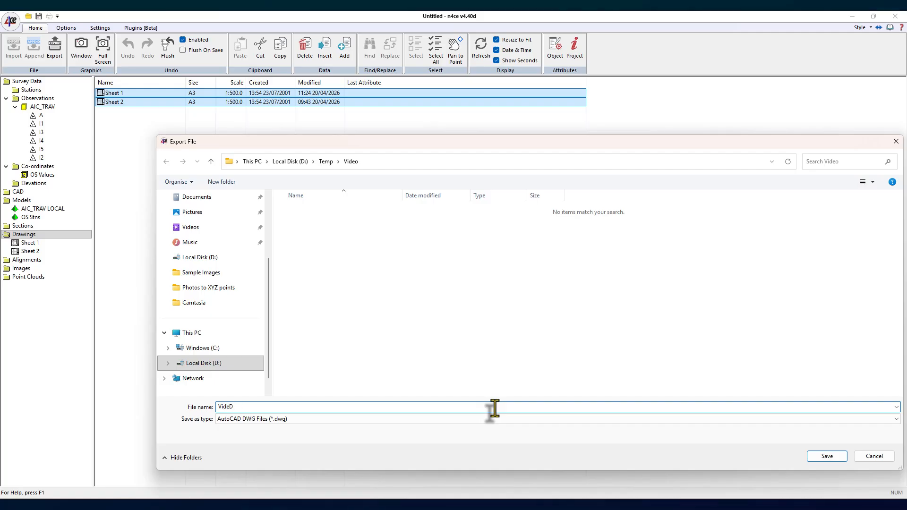
type("VideDemo")
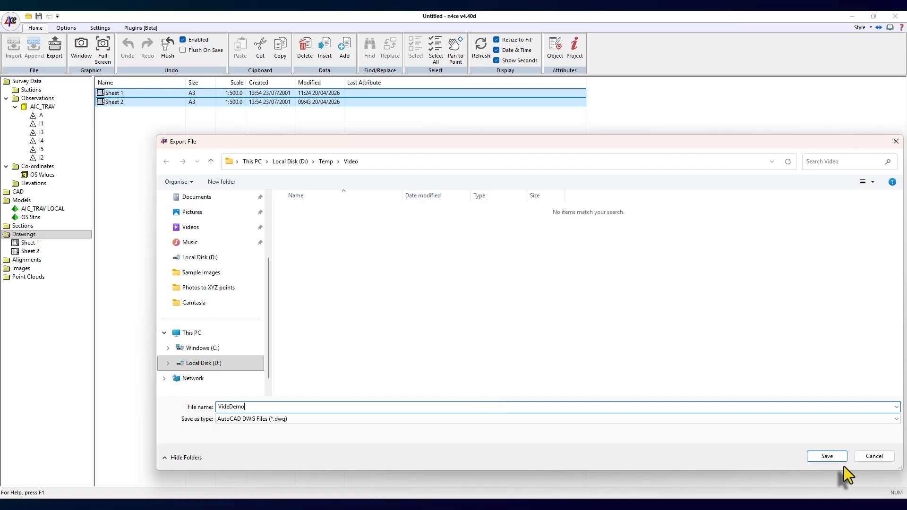
left_click(819, 457)
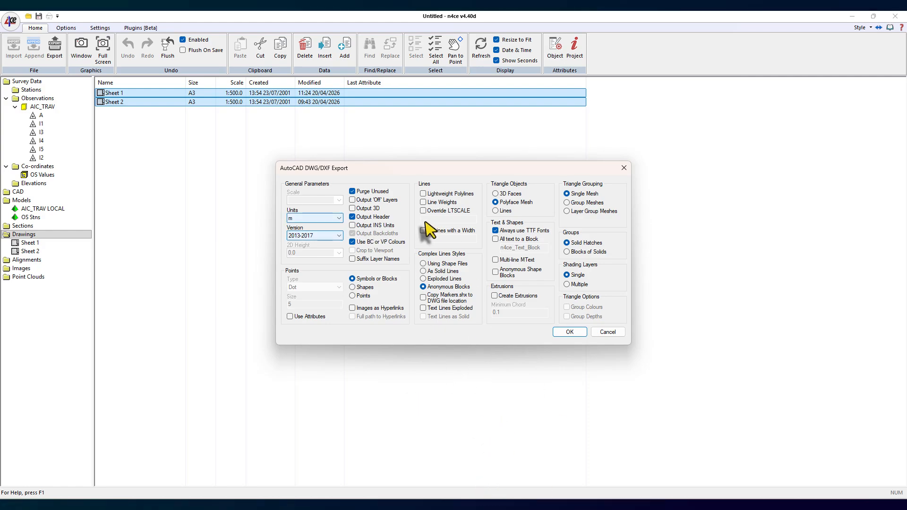
left_click(367, 209)
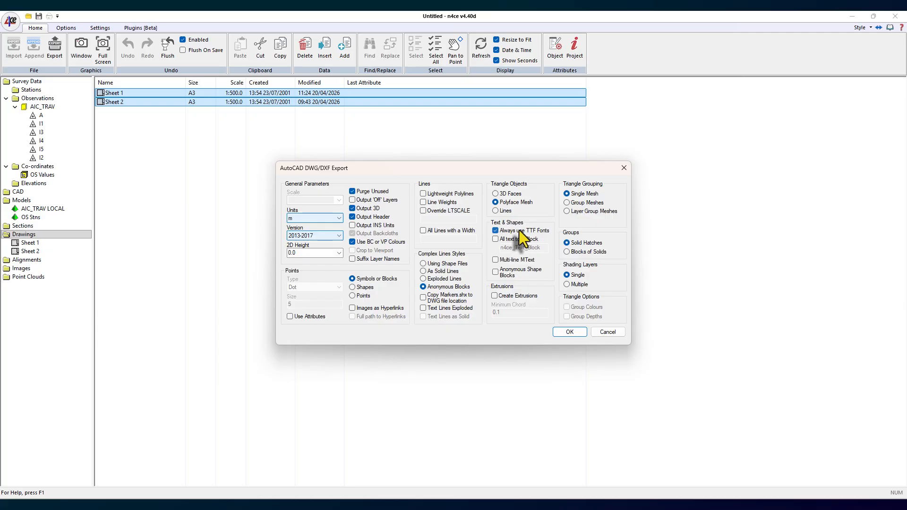
left_click(563, 333)
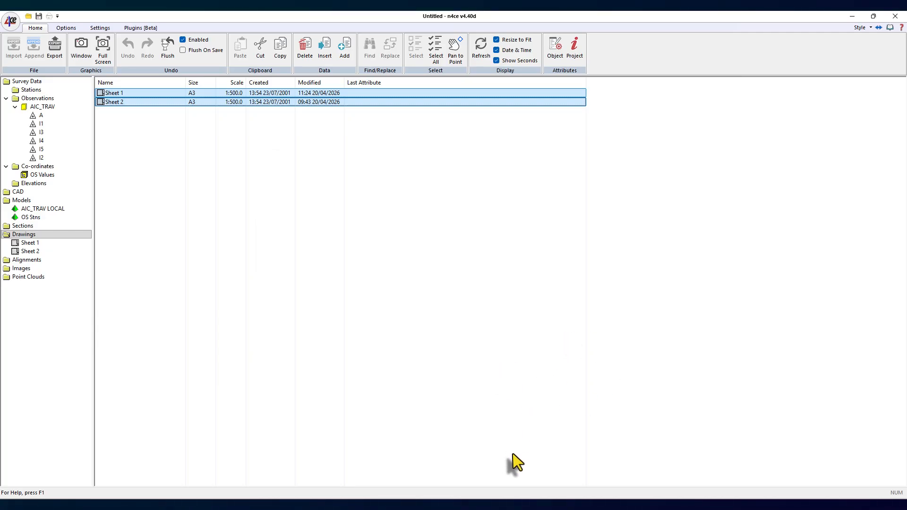
- Switch to DWG TrueView and examine the exported VideDemo drawing's model space and Sheet 1 layout
mouse_move(518, 504)
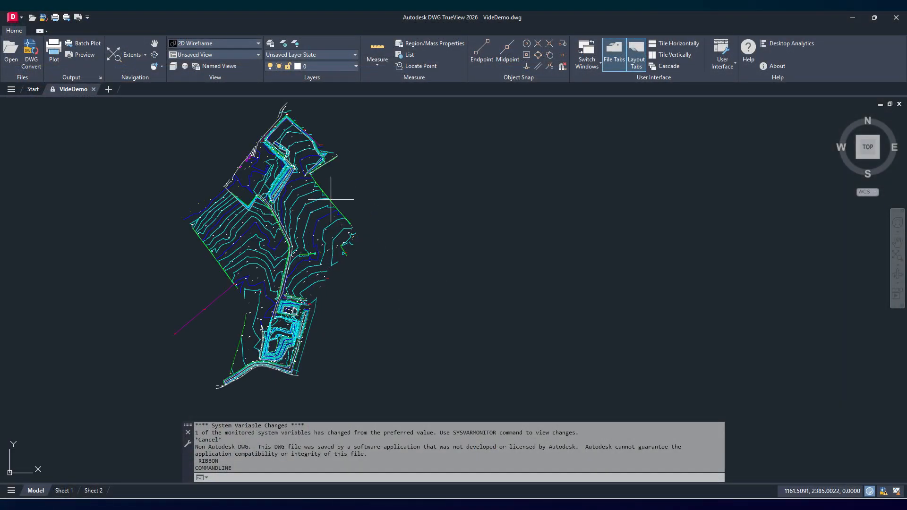
scroll(295, 274, "up", 8)
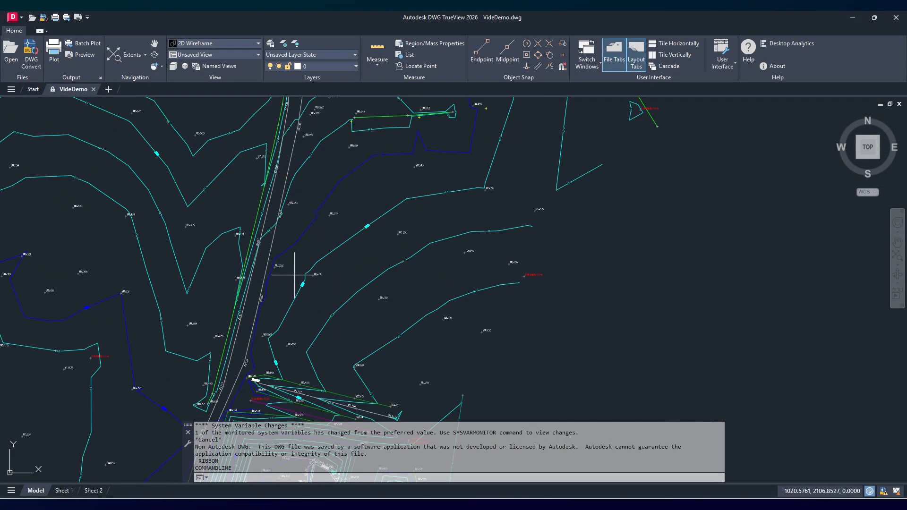
scroll(295, 274, "down", 3)
left_click(66, 492)
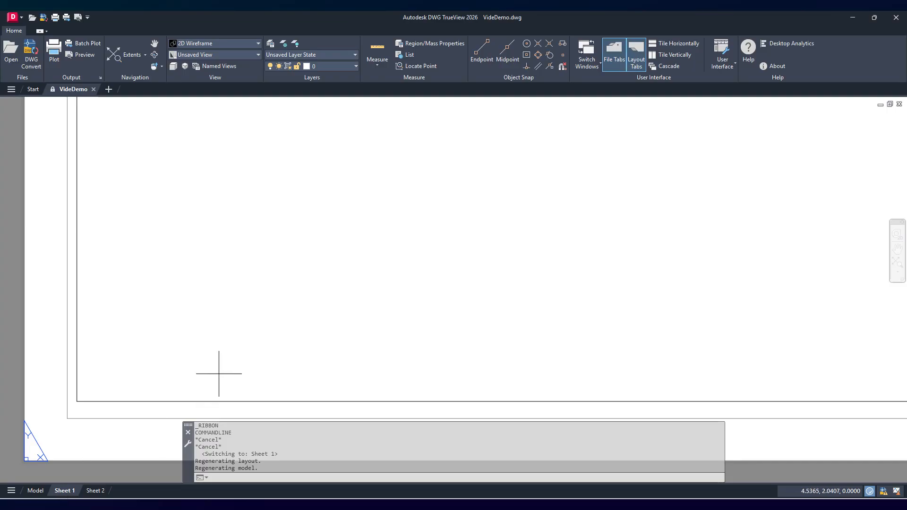
scroll(218, 375, "up", 5)
scroll(546, 270, "down", 4)
scroll(546, 270, "down", 5)
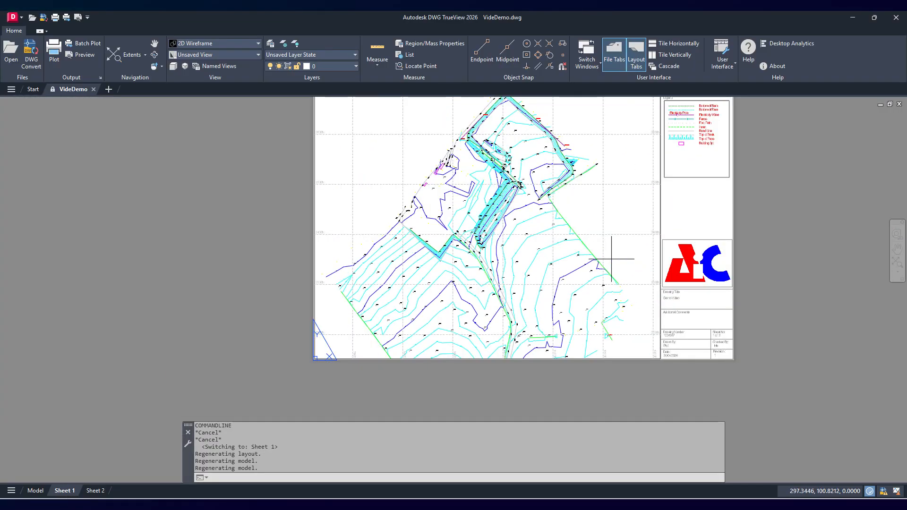
- Examine the Sheet 2 layout of the exported drawing, close DWG TrueView and return to n4ce
left_click(97, 492)
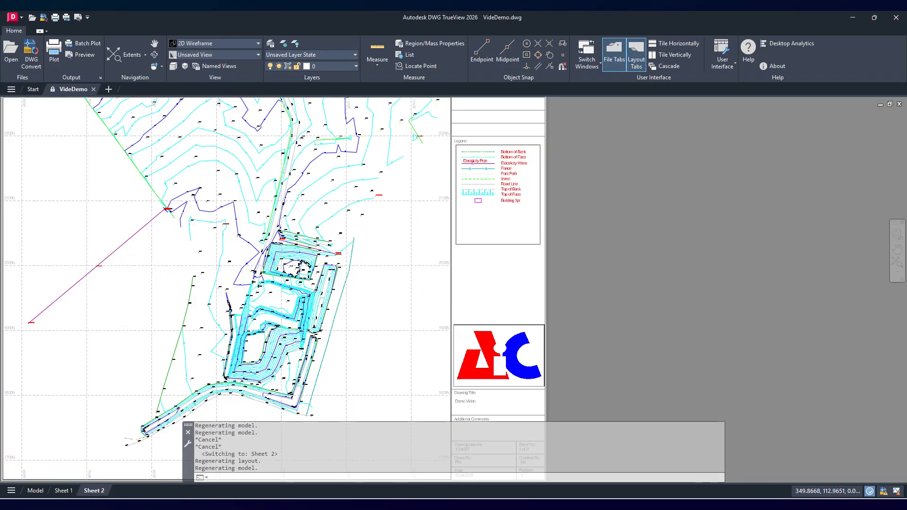
scroll(603, 290, "down", 4)
middle_click_drag(603, 289, 622, 256)
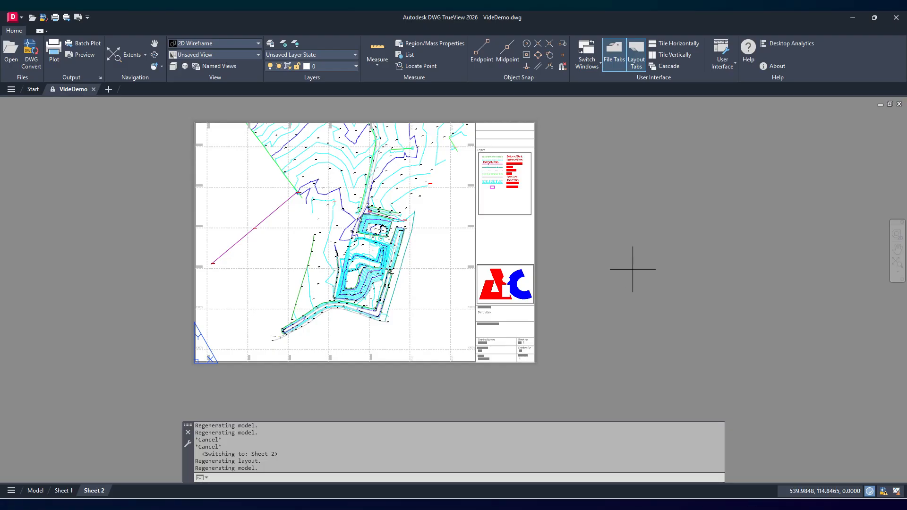
left_click(894, 17)
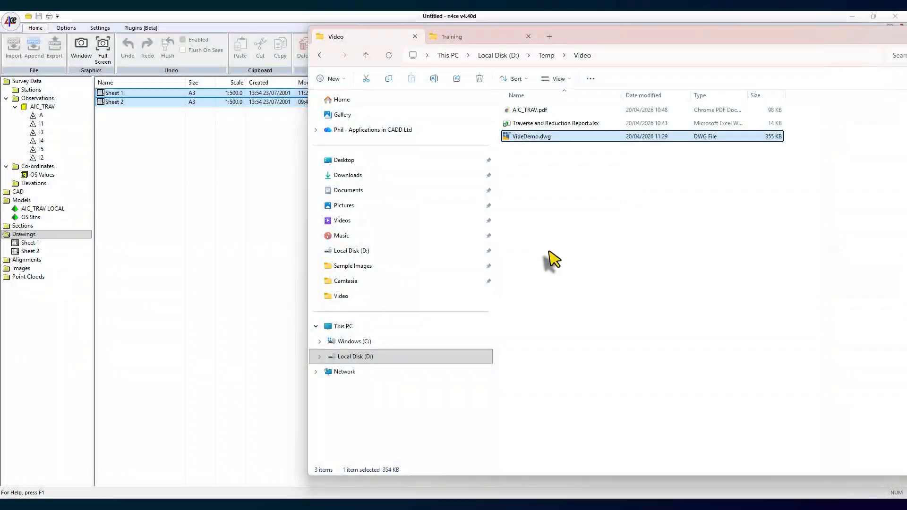
left_click(223, 197)
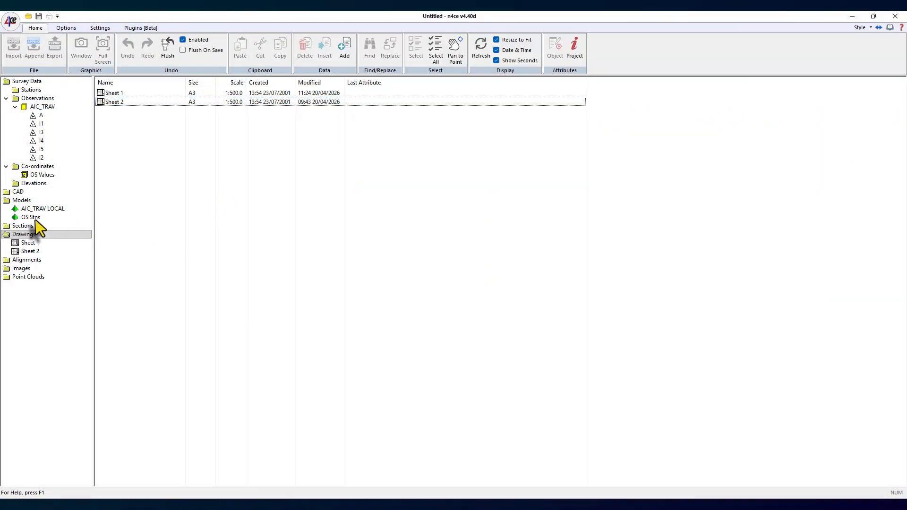
- Open the AIC_TRAV LOCAL model in a maximised window, showing the stepped contours at the southern end of the site
double_click(24, 211)
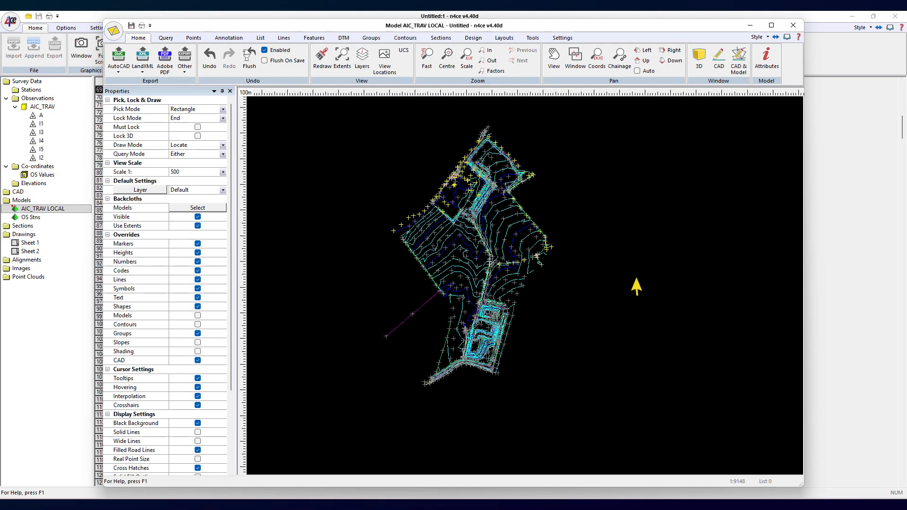
left_click(772, 25)
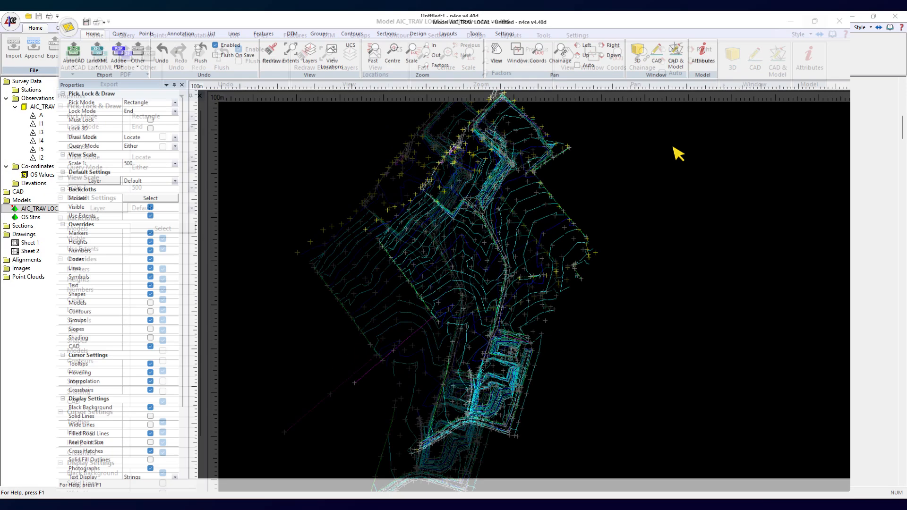
scroll(473, 331, "up", 3)
left_click(472, 331)
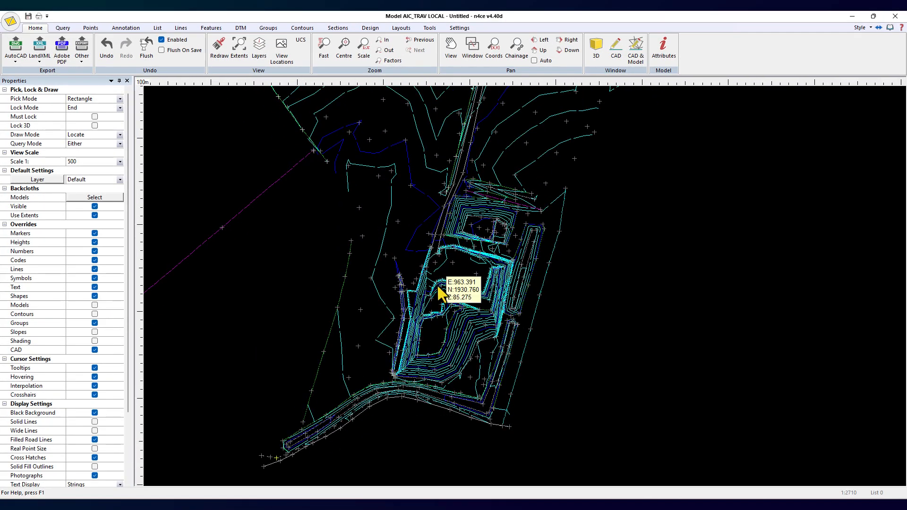
- Set up a long section from a sketched cut line, with both Dtm Facets and Features included in the profile
left_click(338, 28)
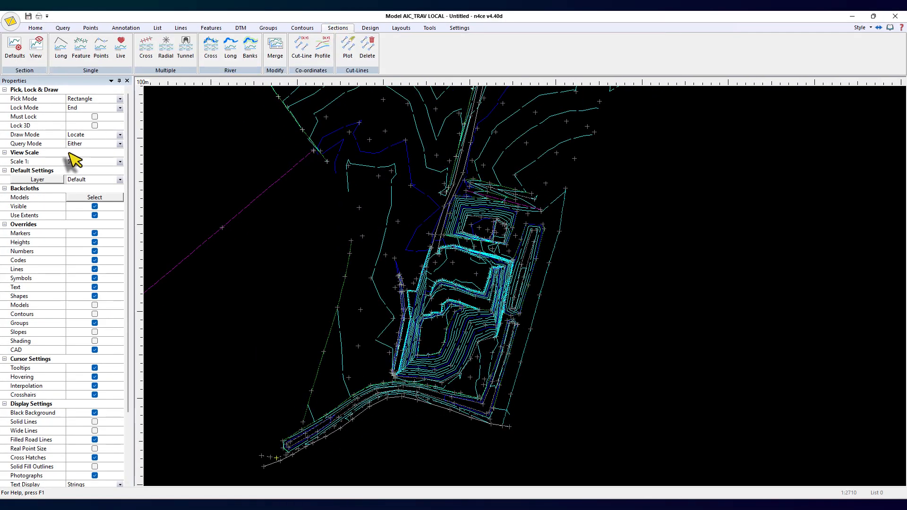
left_click(60, 57)
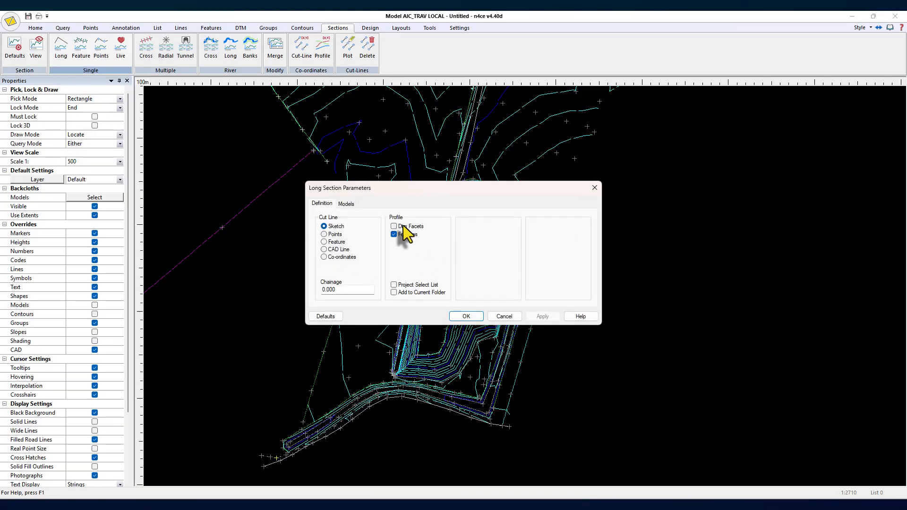
left_click(406, 226)
left_click(346, 203)
left_click(323, 204)
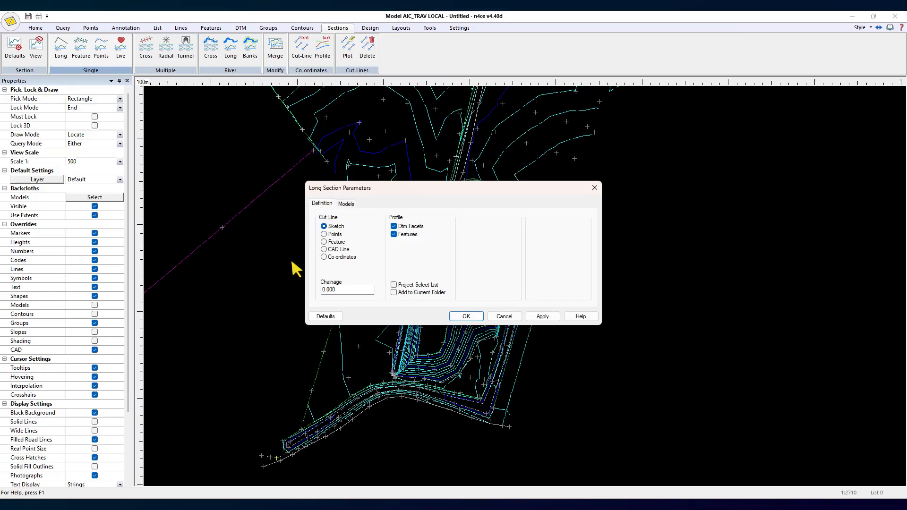
left_click(463, 316)
- Sketch the cut line from just south of the road northwards through the stepped contours, ending at about E 1021, N 2059
left_click(423, 415)
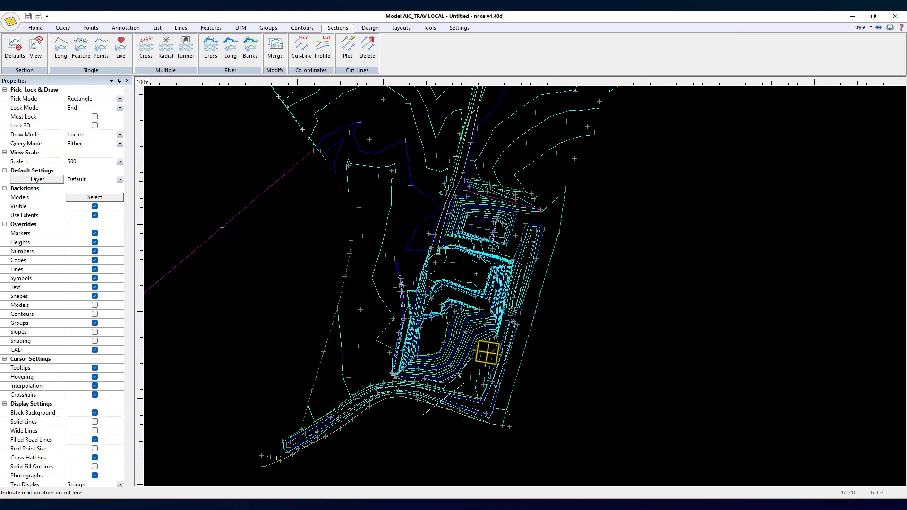
left_click(487, 175)
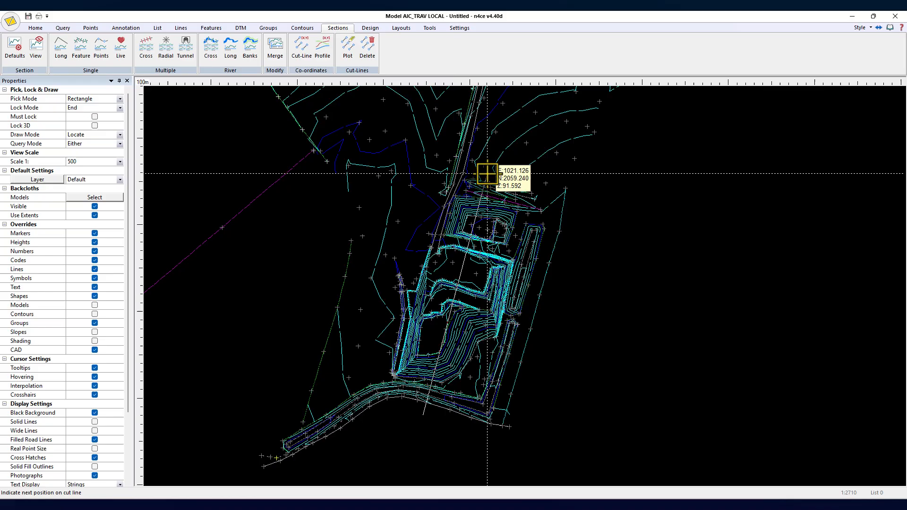
right_click(616, 208)
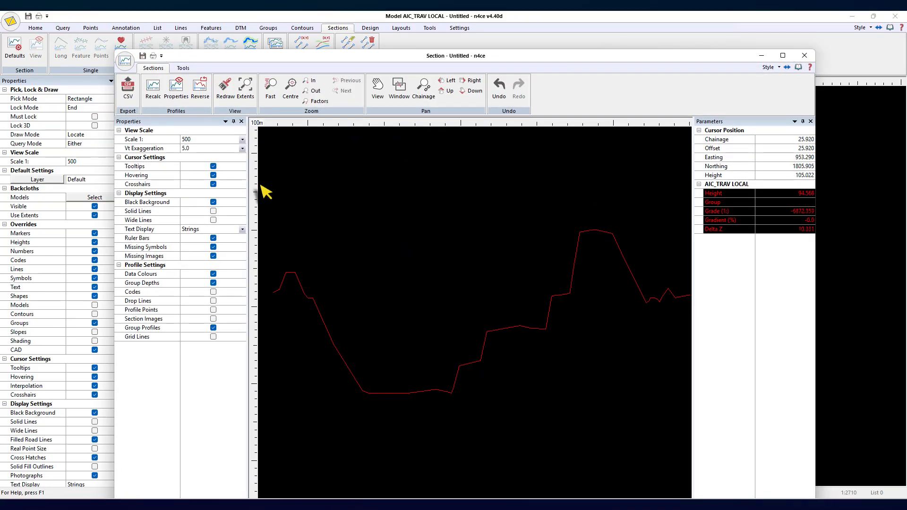
- Set the section's vertical exaggeration to 1.0 and maximise the section window
left_click(242, 148)
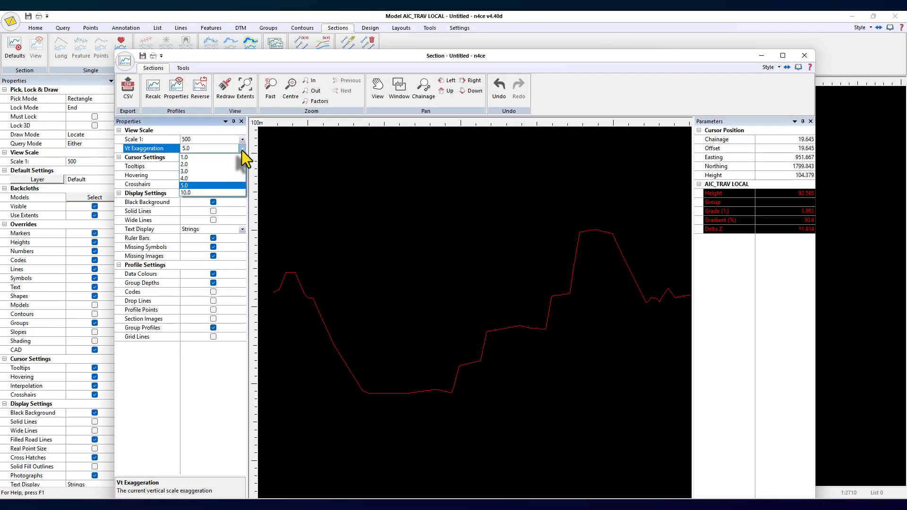
left_click(189, 157)
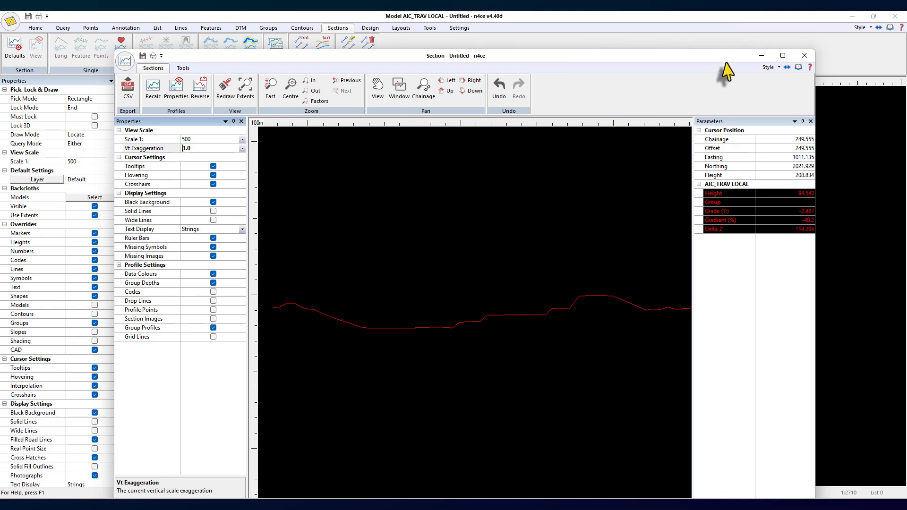
left_click(783, 56)
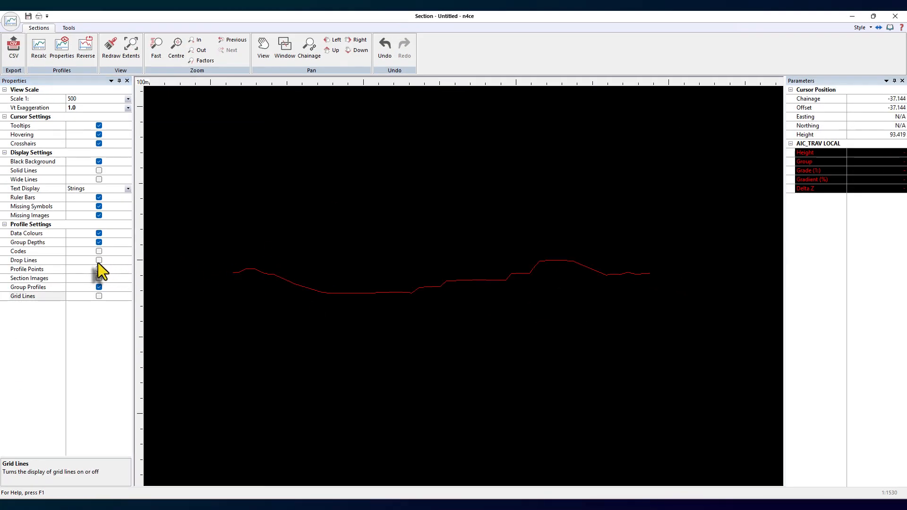
- Turn on drop lines and feature codes for the section profile and inspect the labelled profile along its length
left_click(98, 260)
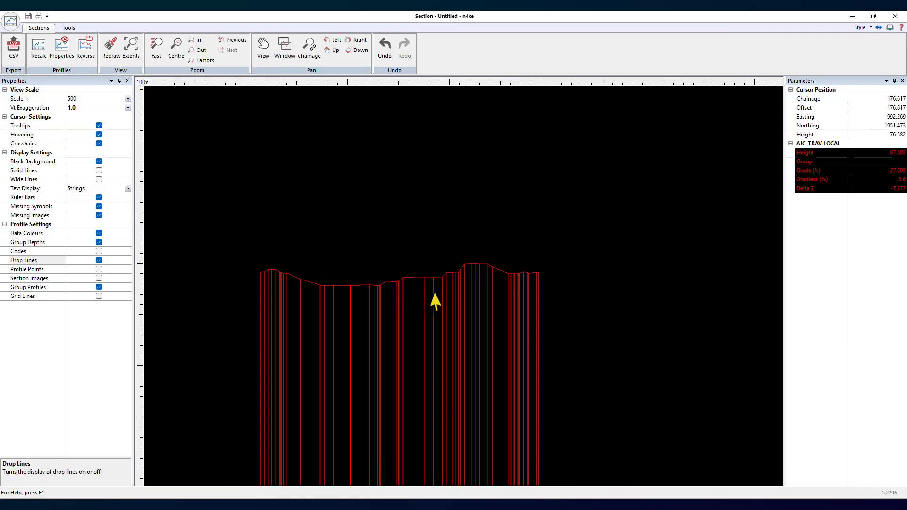
scroll(435, 301, "up", 3)
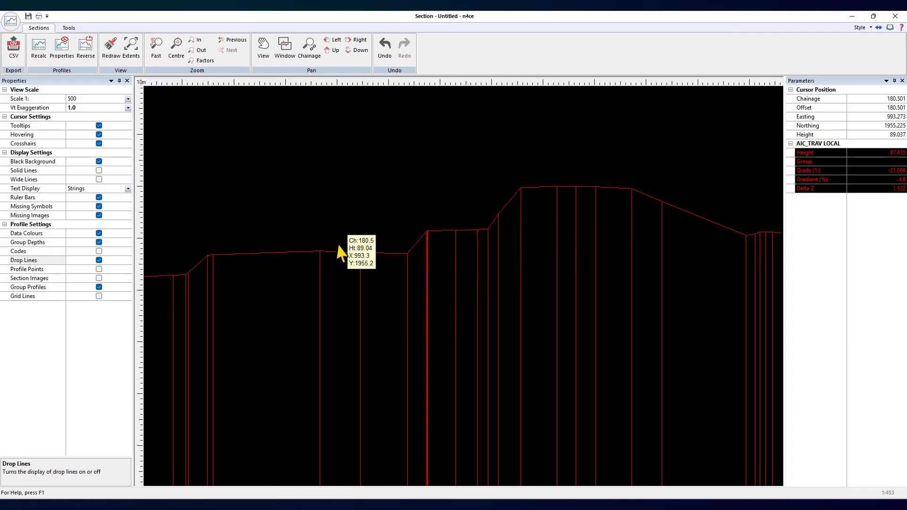
left_click(99, 251)
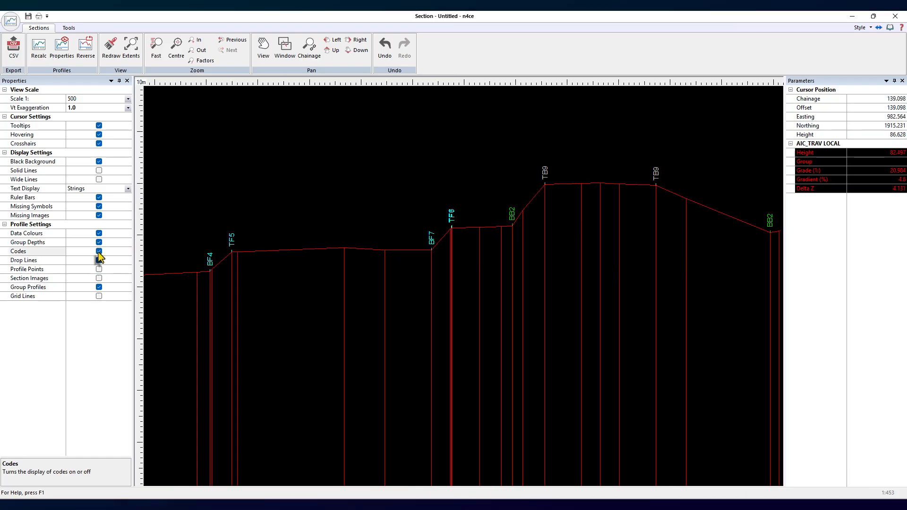
scroll(395, 245, "down", 2)
middle_click_drag(297, 265, 522, 244)
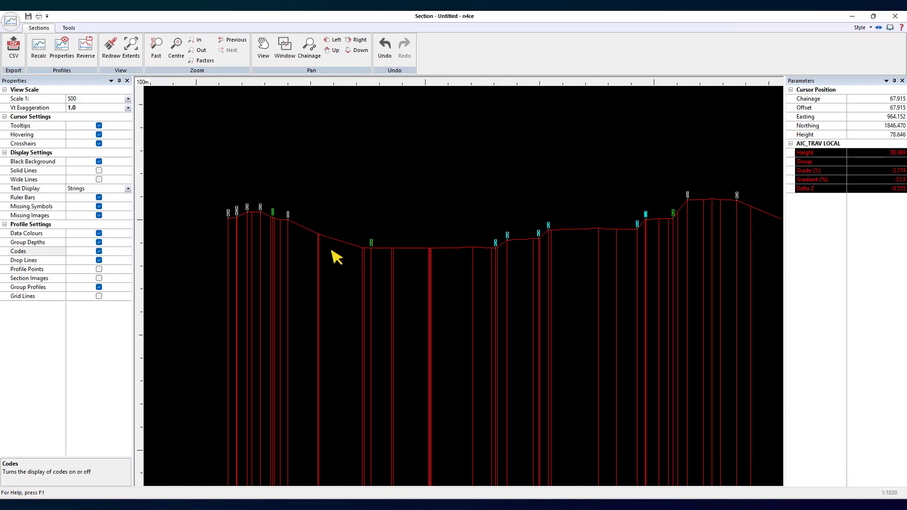
scroll(419, 244, "up", 1)
middle_click_drag(324, 242, 302, 231)
scroll(419, 241, "up", 1)
scroll(418, 240, "down", 1)
scroll(389, 227, "down", 2)
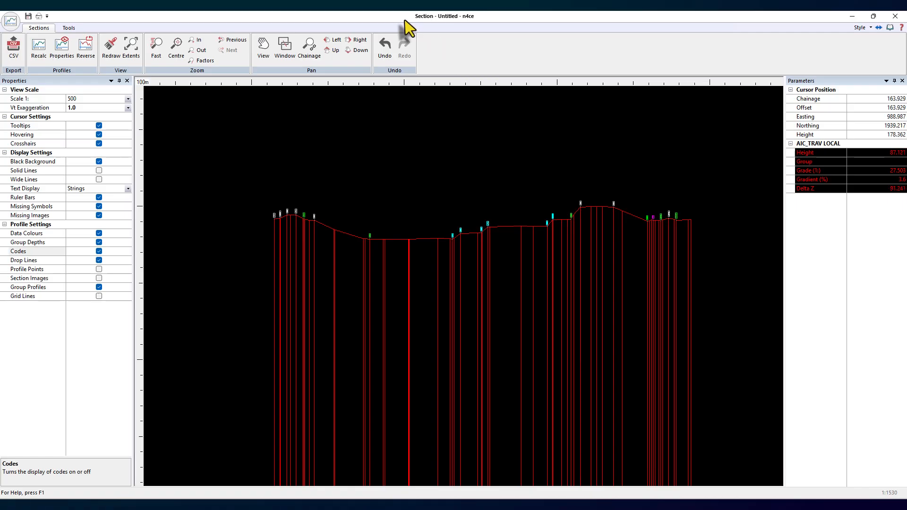
- Arrange the section window beside the model and trace the profile to compare section positions with their plan locations
mouse_move(405, 17)
left_mouse_down()
mouse_move(482, 258)
mouse_move(619, 257)
left_mouse_up()
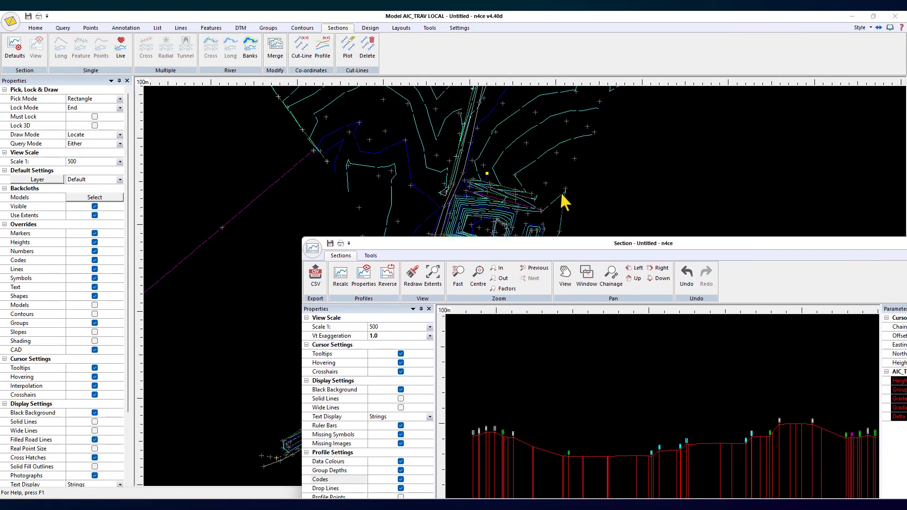
mouse_move(561, 194)
middle_mouse_down()
mouse_move(407, 137)
mouse_move(346, 136)
middle_mouse_up()
mouse_move(475, 507)
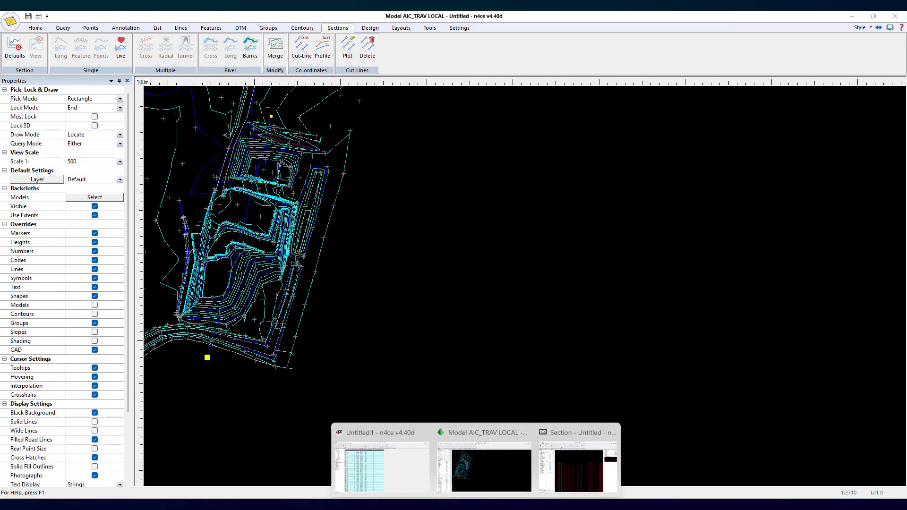
left_click(586, 481)
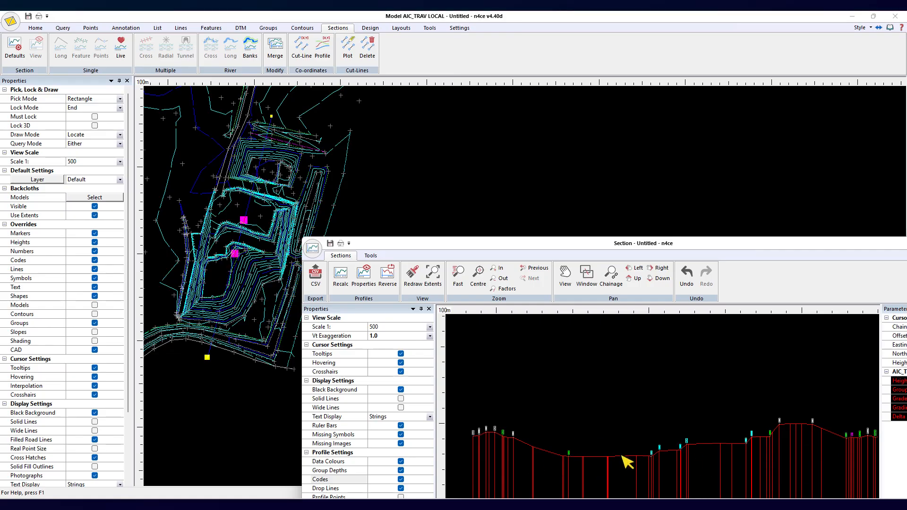
mouse_move(692, 444)
middle_mouse_down()
mouse_move(674, 403)
mouse_move(586, 395)
middle_mouse_up()
scroll(586, 395, "up", 1)
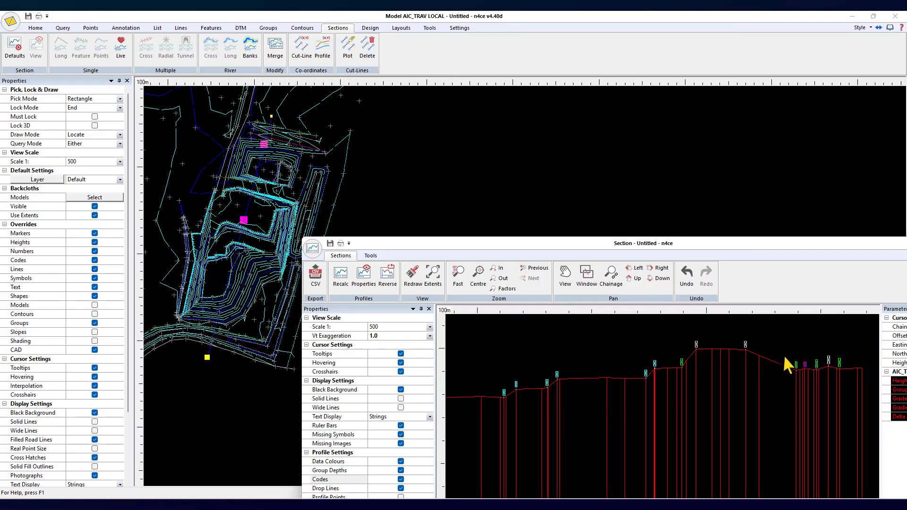
scroll(762, 368, "down", 1)
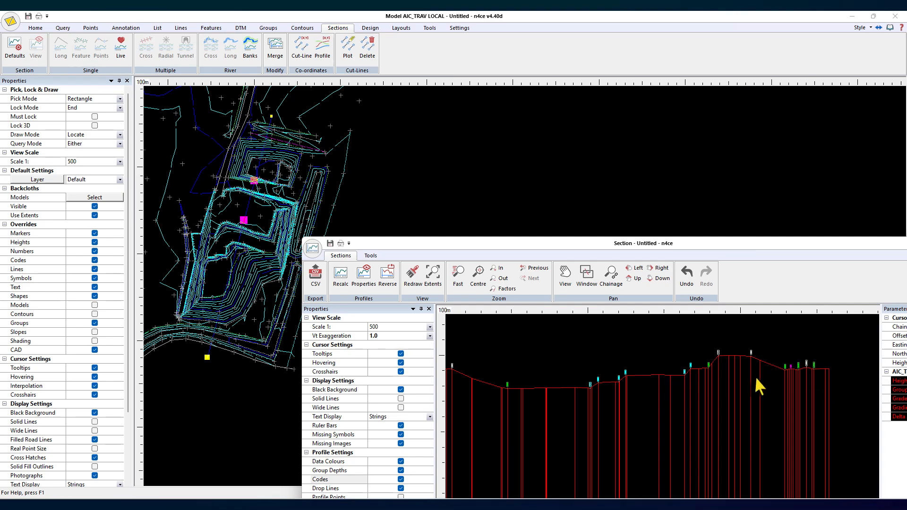
- Close the section window and save the section as Lsec 1
left_click_drag(709, 245, 533, 80)
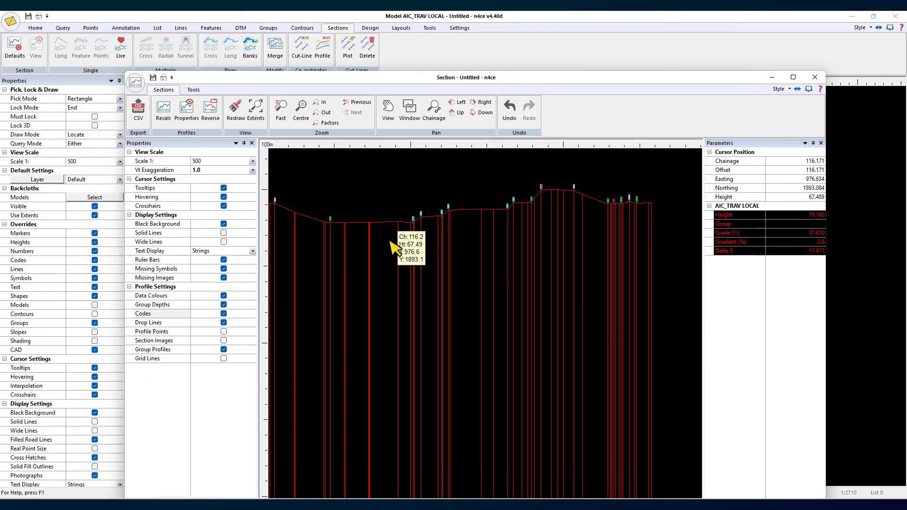
left_click(816, 78)
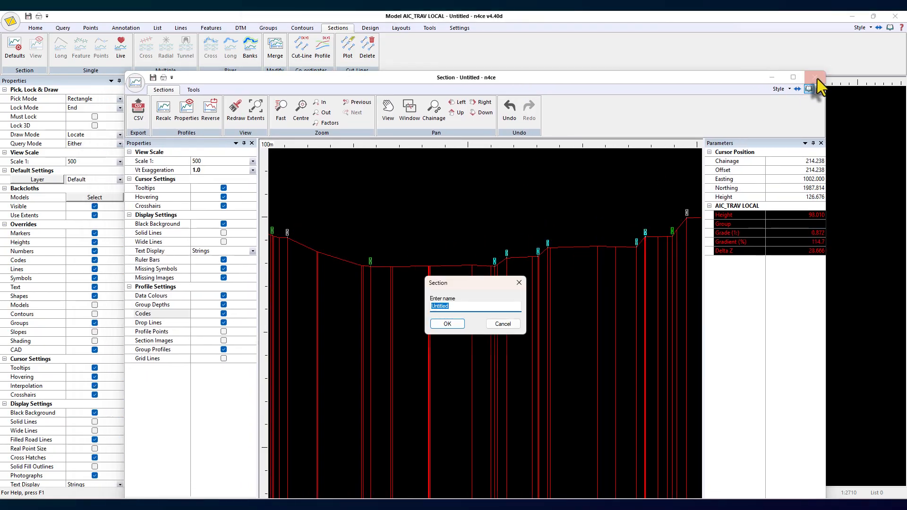
type("Lsec 1")
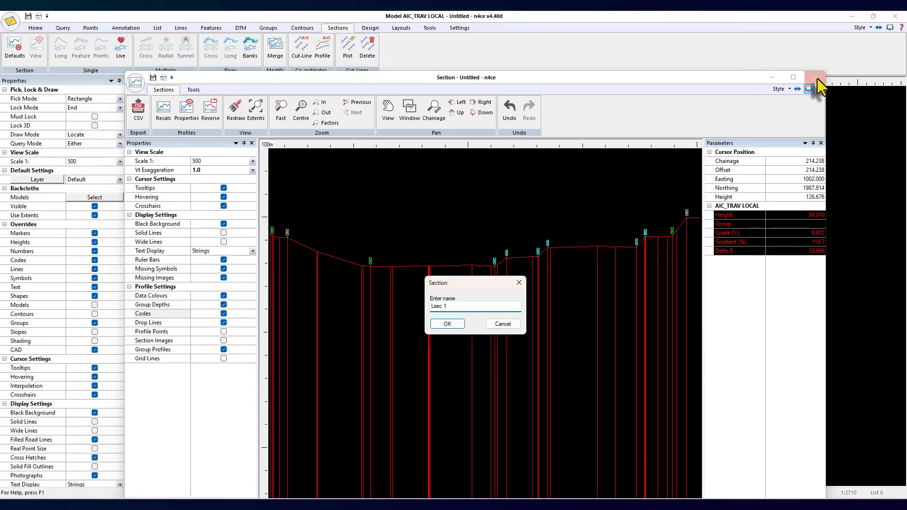
key("Return")
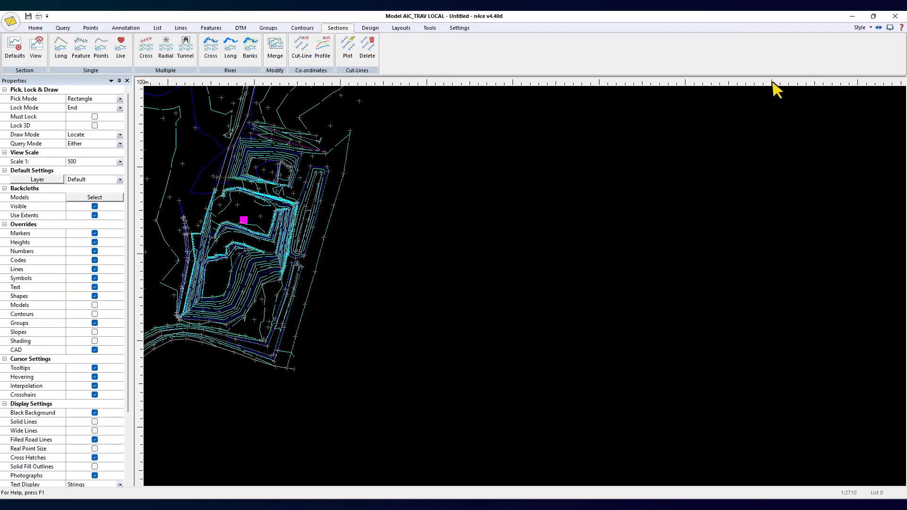
- Plot the cut line of section Lsec 1 on the model using magenta pen 210 and the Triangle symbol
middle_click_drag(410, 219, 485, 232)
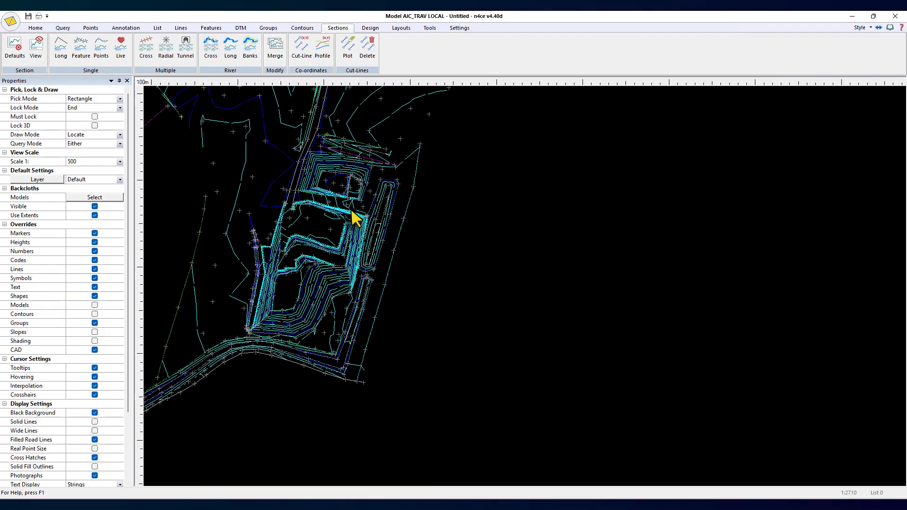
left_click(349, 48)
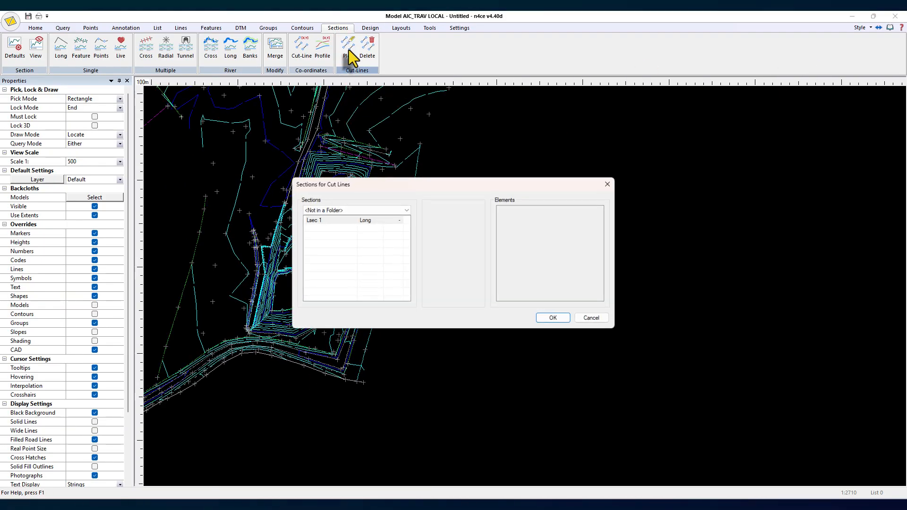
left_click(311, 221)
left_click(548, 318)
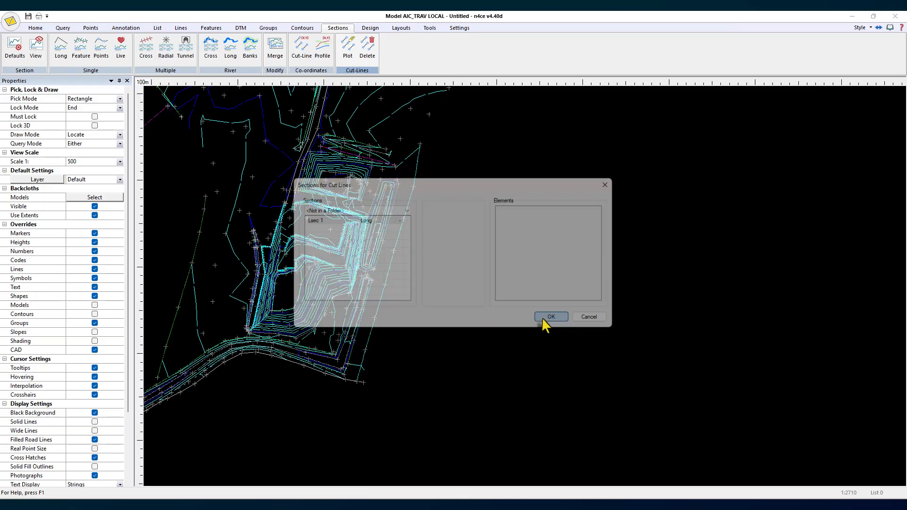
left_click(406, 229)
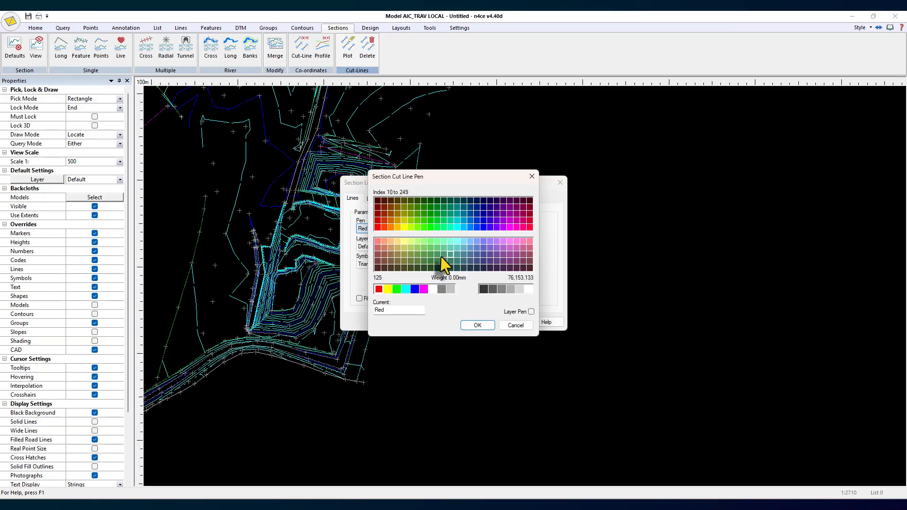
left_click(508, 229)
left_click(483, 326)
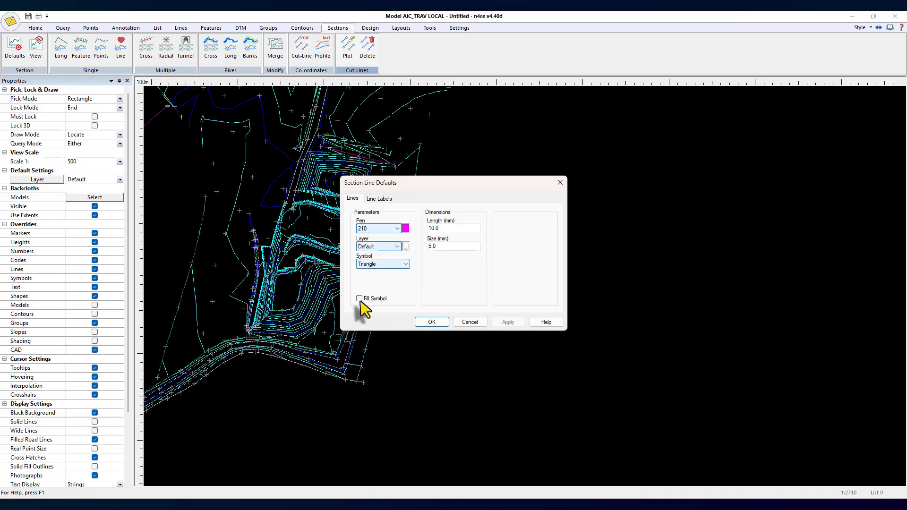
left_click(430, 322)
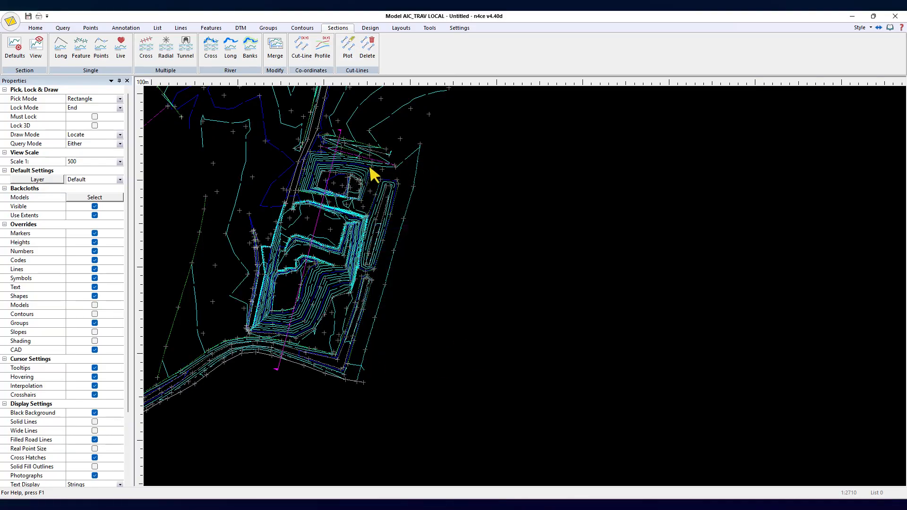
- Examine the plotted cut line and the road running north from the stepped area through the site
scroll(370, 164, "up", 5)
scroll(322, 212, "down", 9)
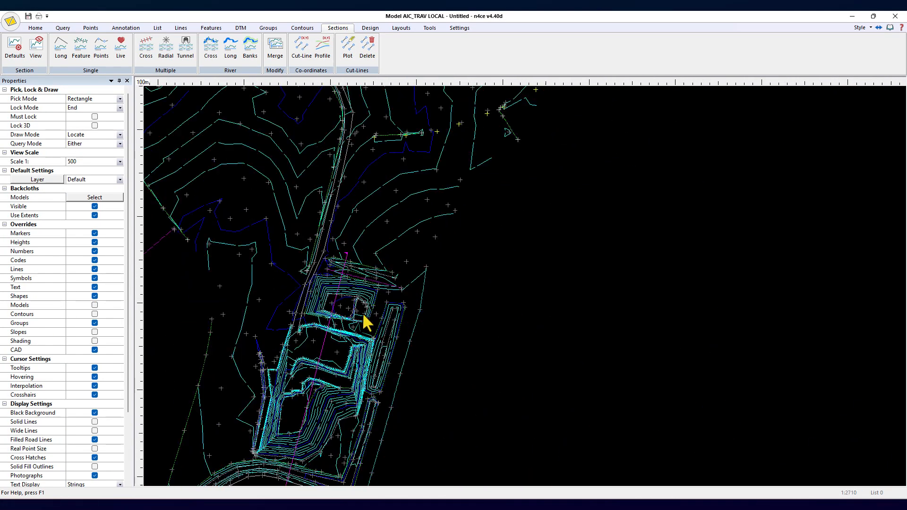
scroll(495, 299, "up", 2)
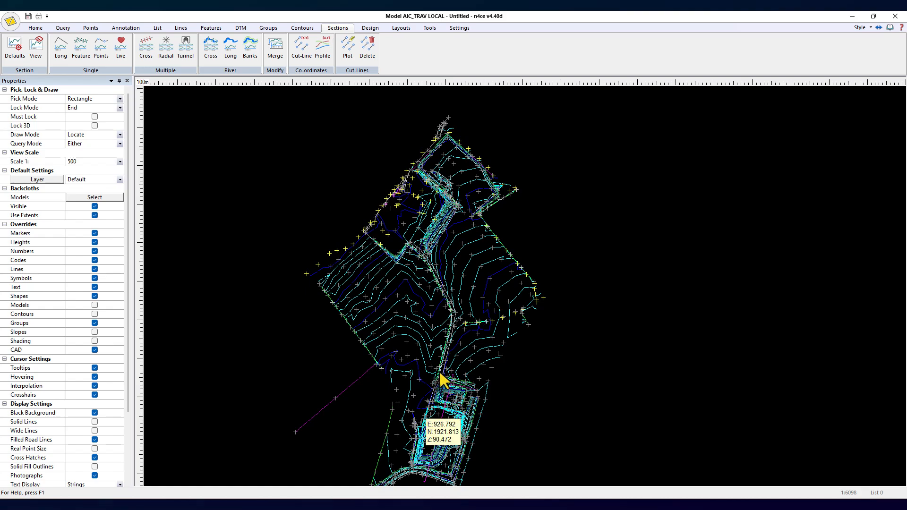
scroll(492, 307, "up", 4)
scroll(510, 231, "down", 1)
key("Escape")
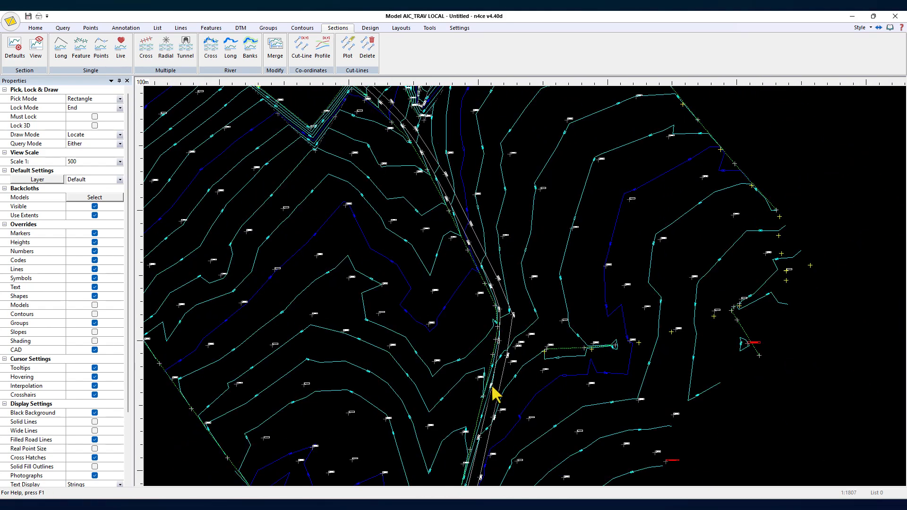
scroll(501, 321, "up", 1)
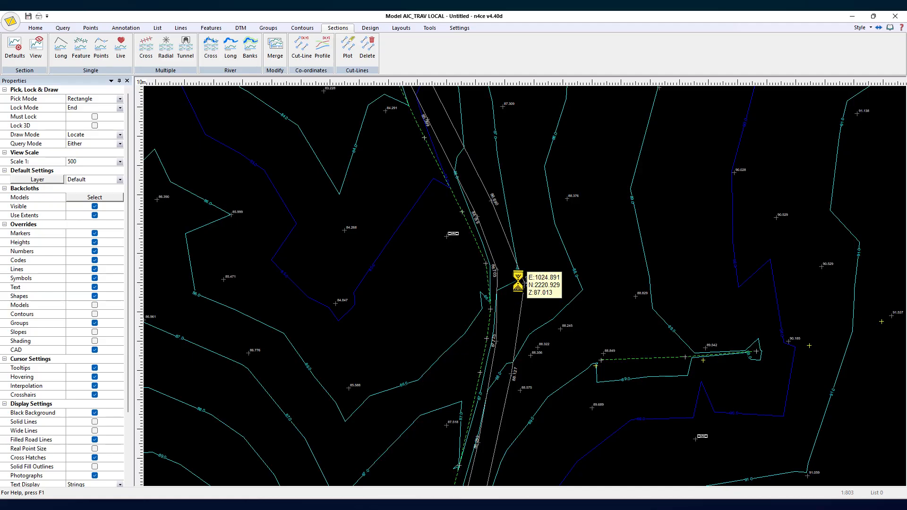
scroll(492, 279, "down", 3)
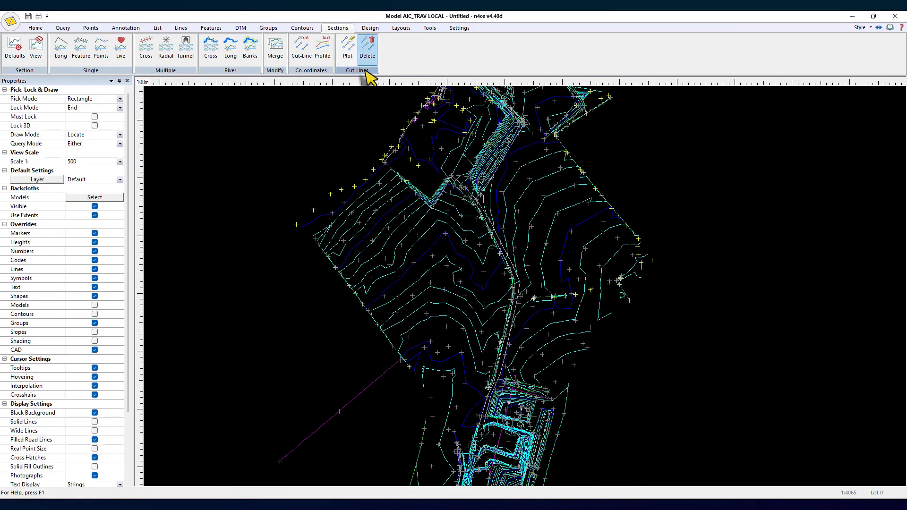
- Cut cross sections along the road feature at a 5.0 interval with 10.0 left and right offsets, profiling DTM facets and features
left_click(146, 48)
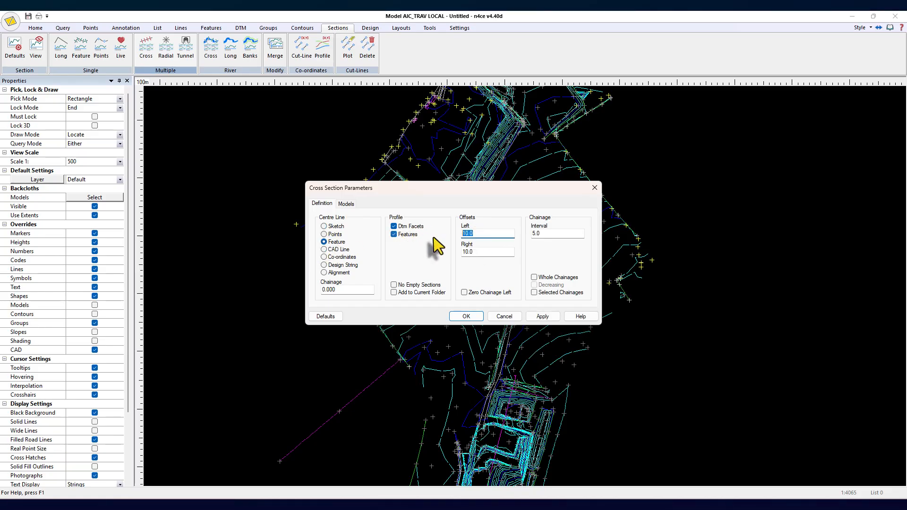
left_click(548, 234)
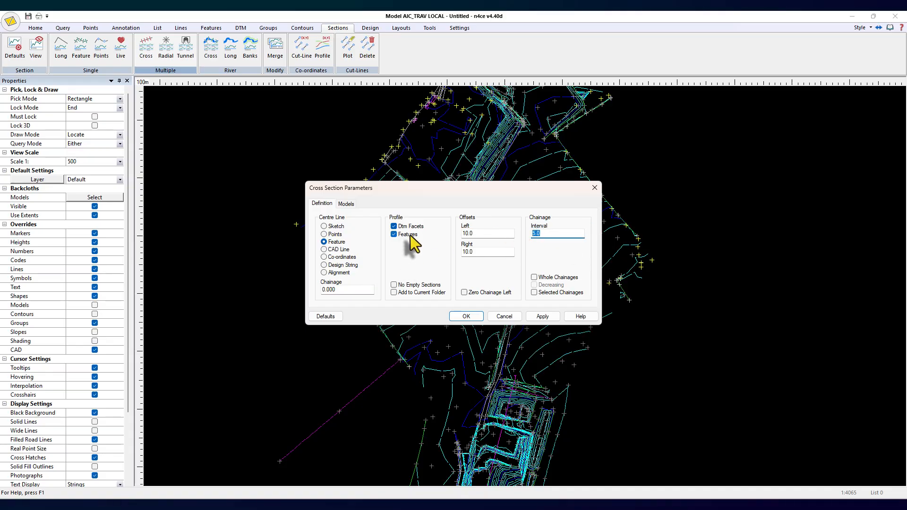
left_click(473, 318)
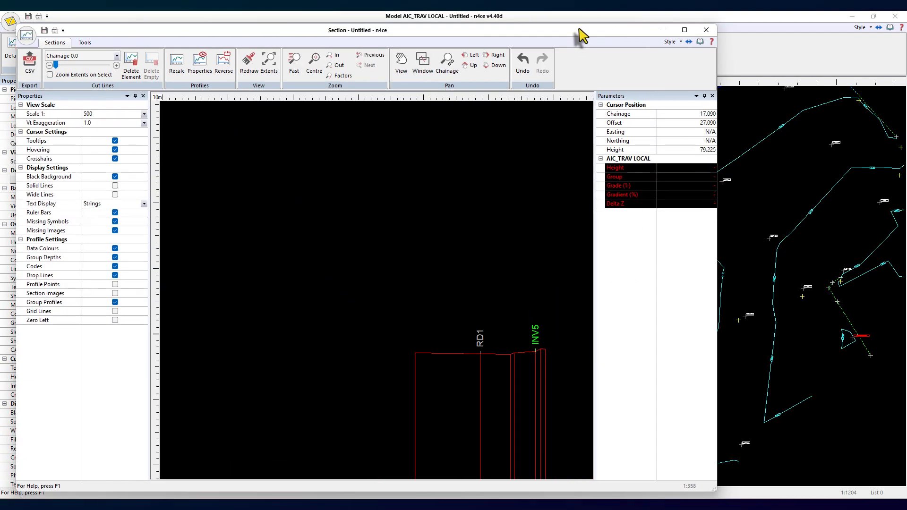
left_click_drag(581, 33, 663, 353)
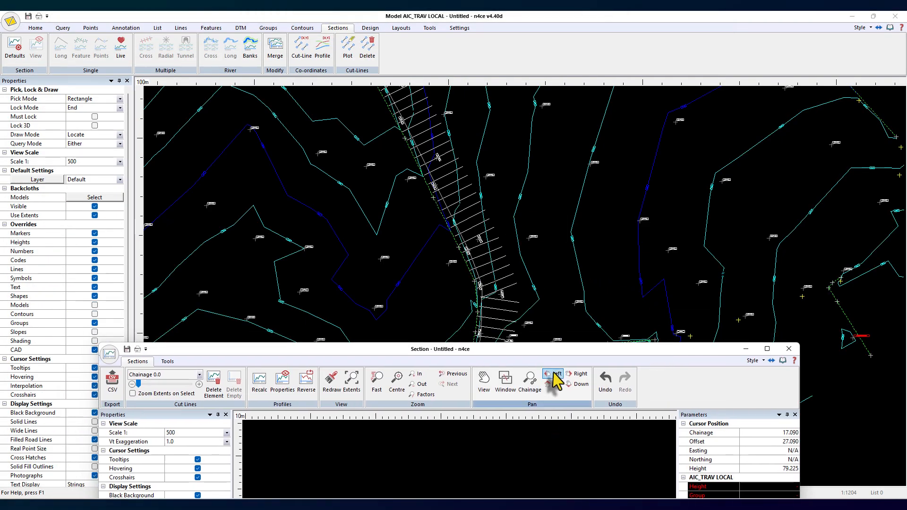
left_click_drag(519, 354, 547, 163)
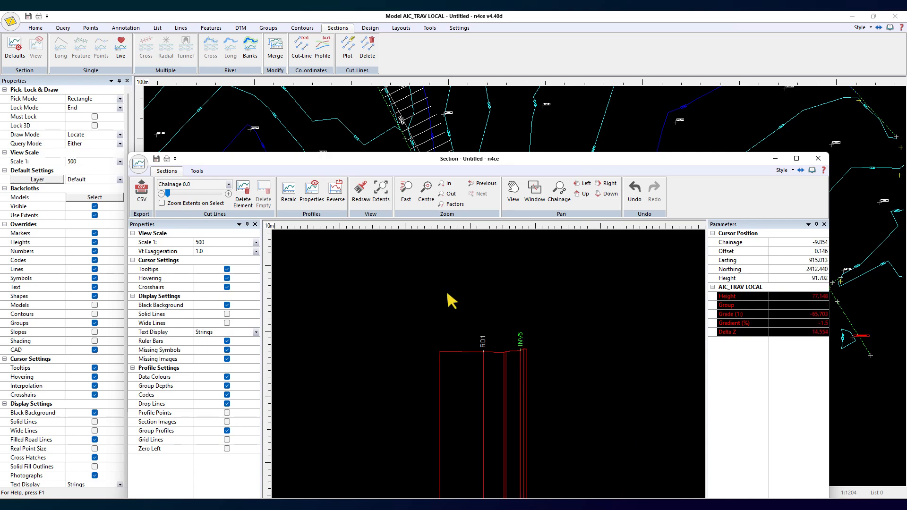
- Step through the narrow cross sections by chainage, then close the section window without saving them
left_click(228, 194)
left_click(227, 197)
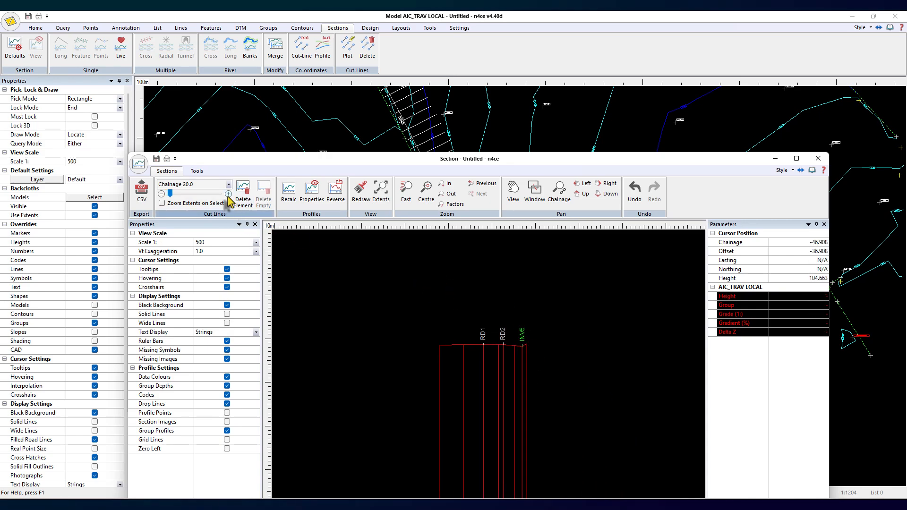
scroll(229, 197, "up", 7)
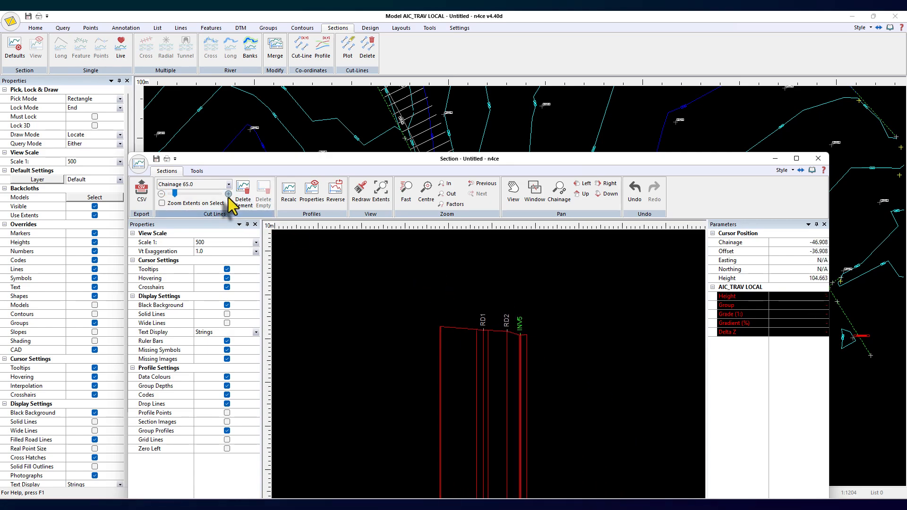
scroll(229, 197, "down", 11)
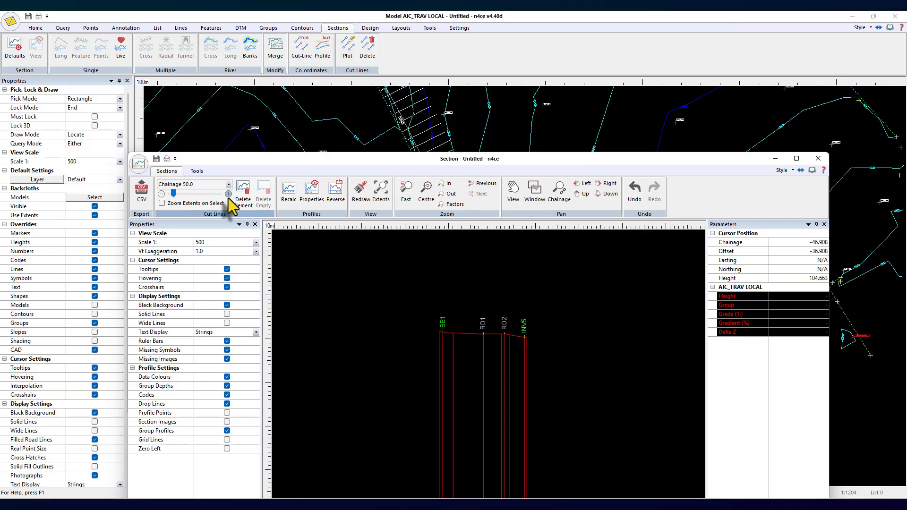
scroll(228, 197, "up", 3)
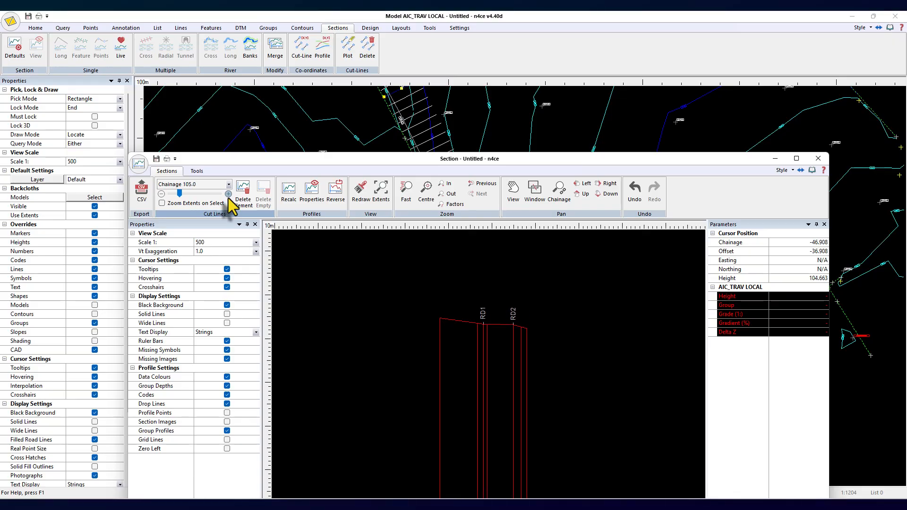
left_click(819, 159)
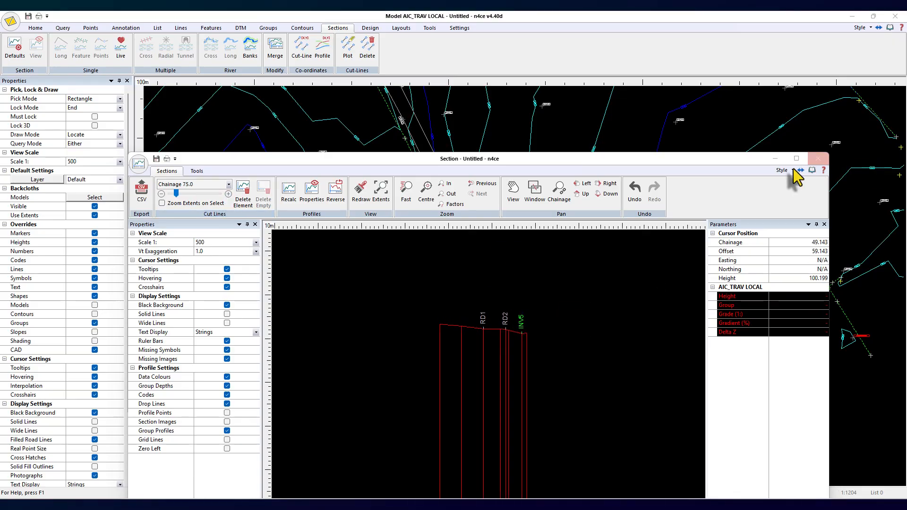
left_click(511, 407)
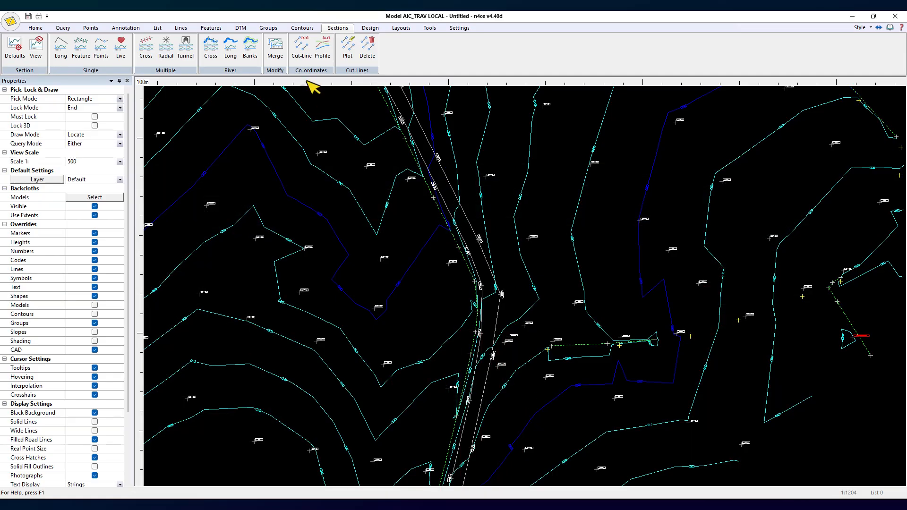
- Recut the cross sections along the road feature with 25 left and right offsets at a 5.0 interval
left_click(144, 51)
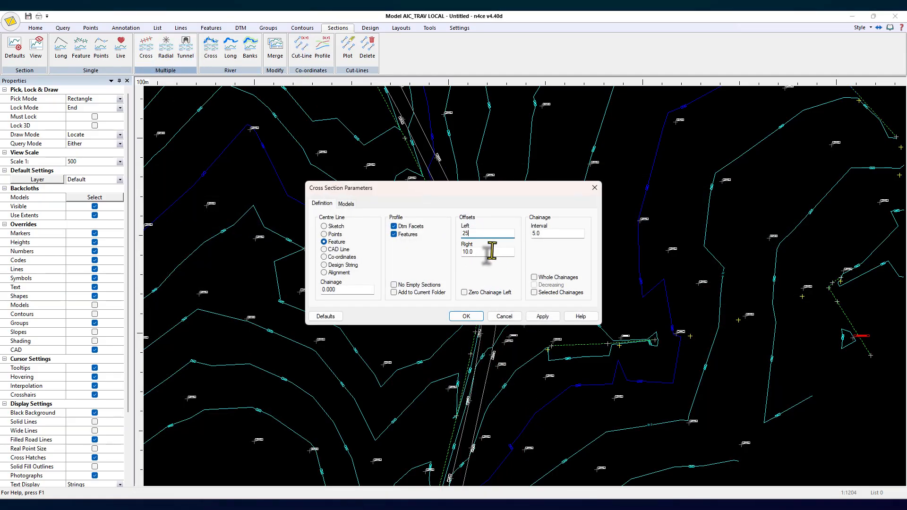
type("25")
left_click(466, 316)
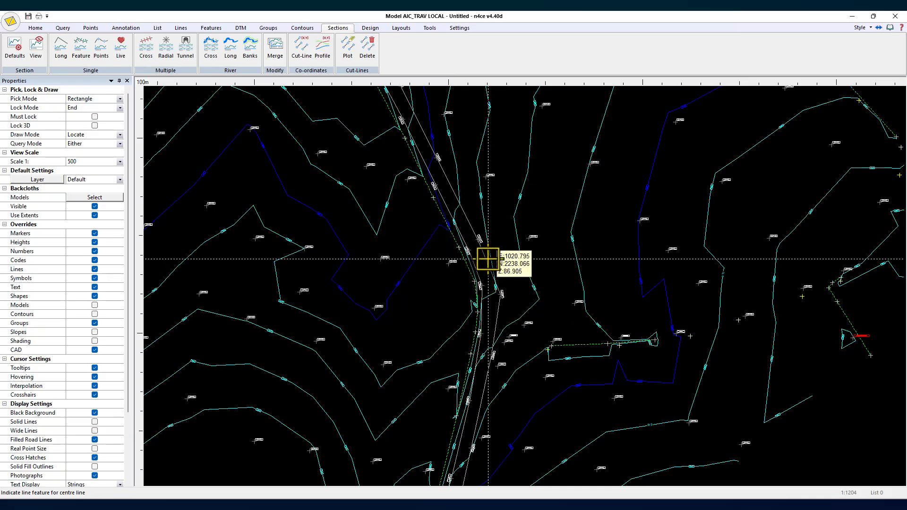
left_click(488, 259)
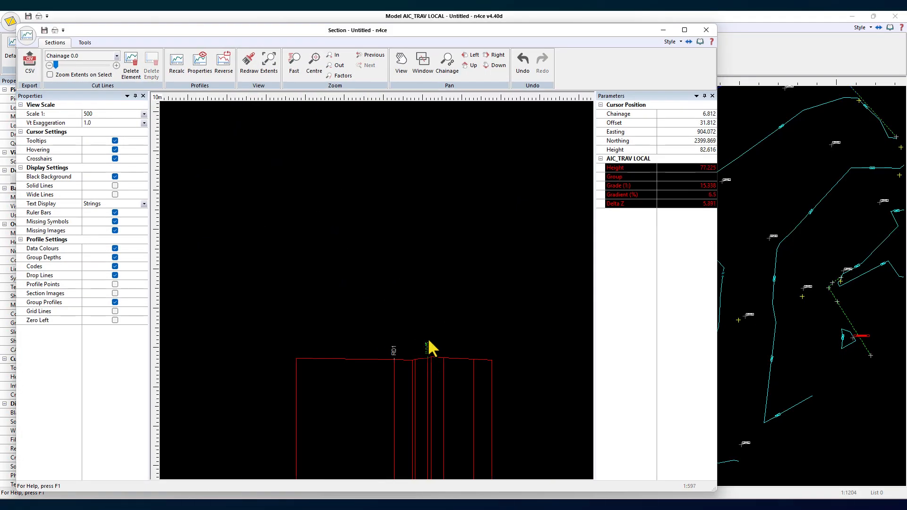
- Step through the wider cross sections from chainage 0.0 to 120.0 to check the road profiles
left_click(116, 65)
left_click(116, 65)
left_click(116, 65)
left_click(117, 65)
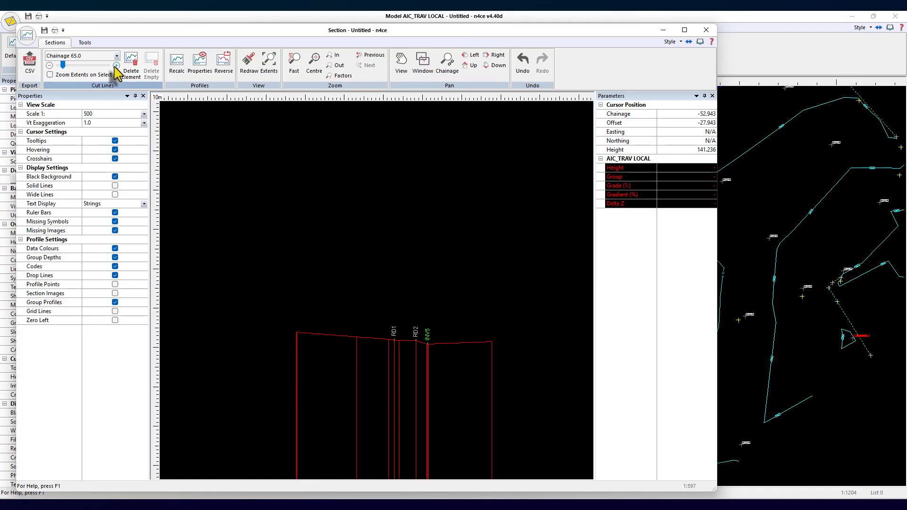
left_click(116, 66)
left_click(116, 66)
left_click(117, 65)
left_click(117, 65)
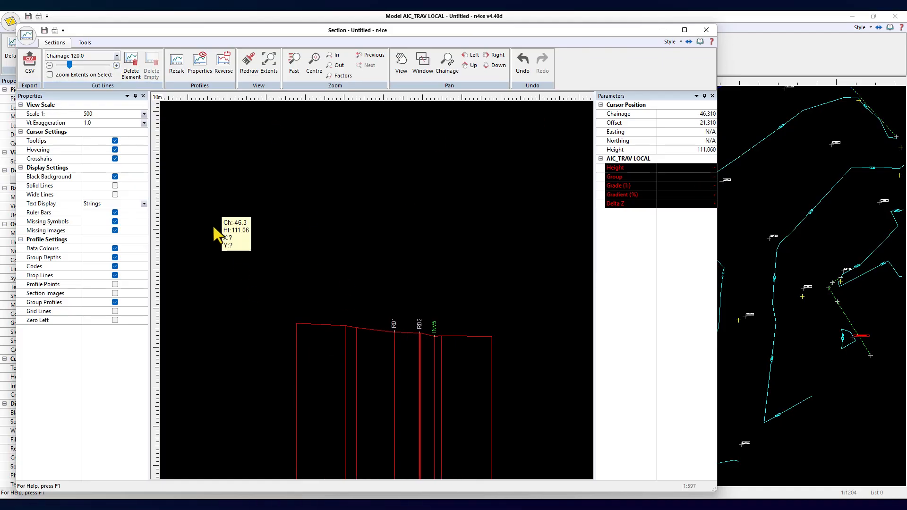
- Save the cross sections as XSec 1 and plot their cut lines on the model with magenta pen 210 and the Triangle symbol
left_click(706, 30)
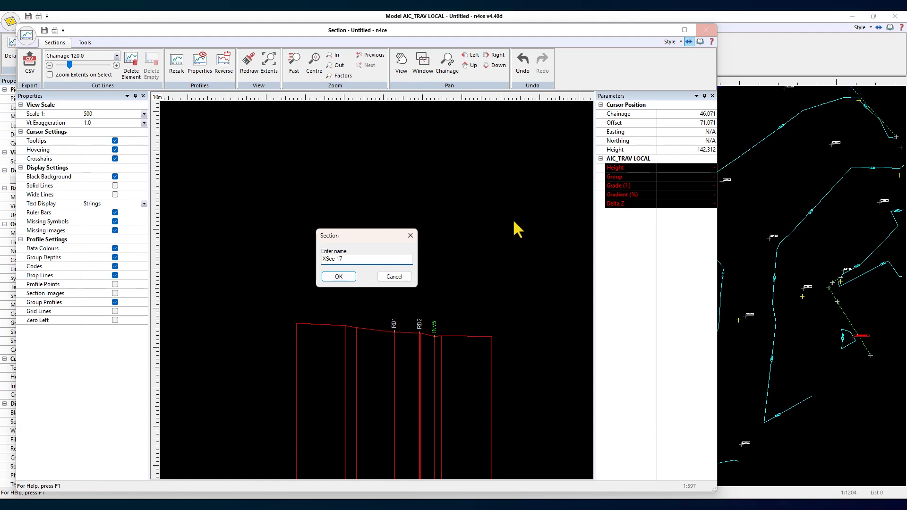
key("Return")
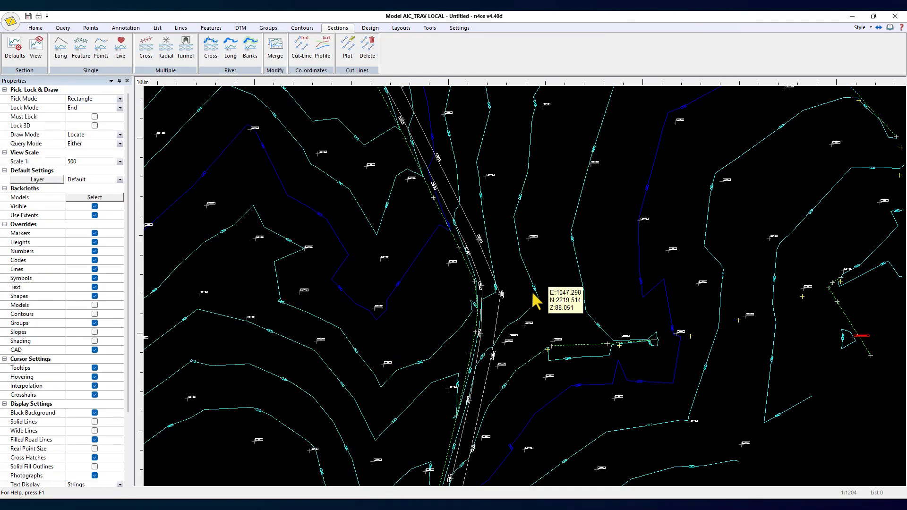
left_click(348, 47)
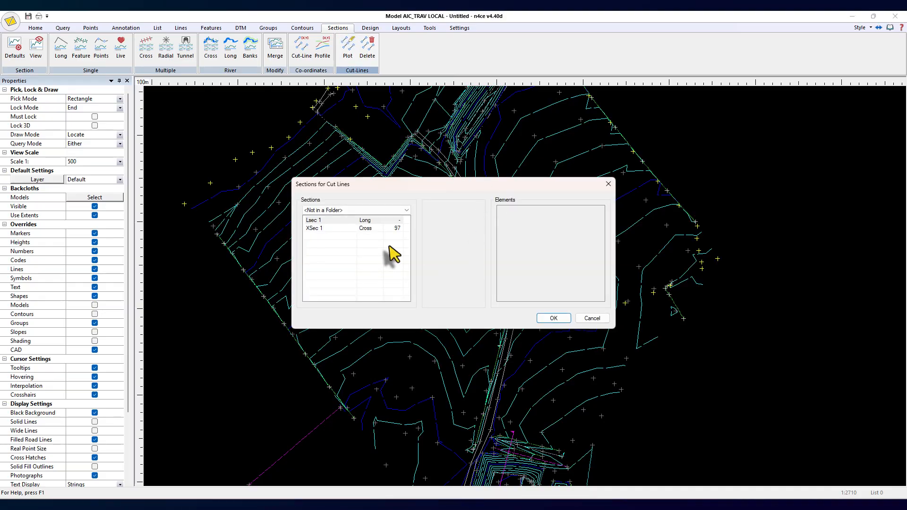
left_click(313, 229)
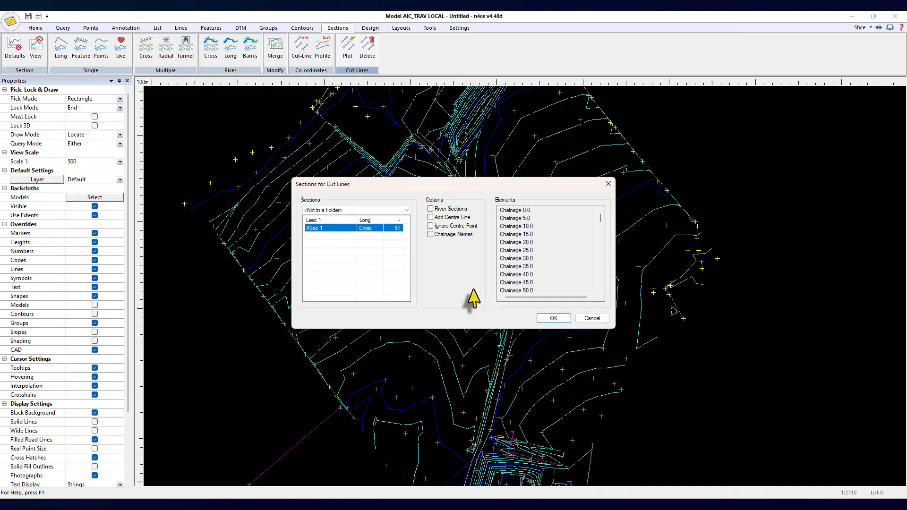
left_click(563, 321)
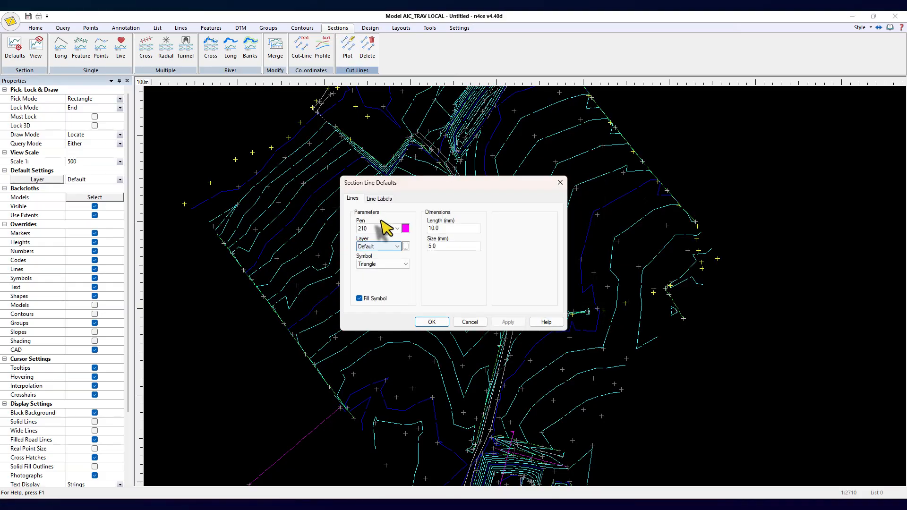
left_click(432, 322)
- Examine the plotted cross-section cut lines and chainage labels along the road and over the stepped area
scroll(398, 367, "up", 6)
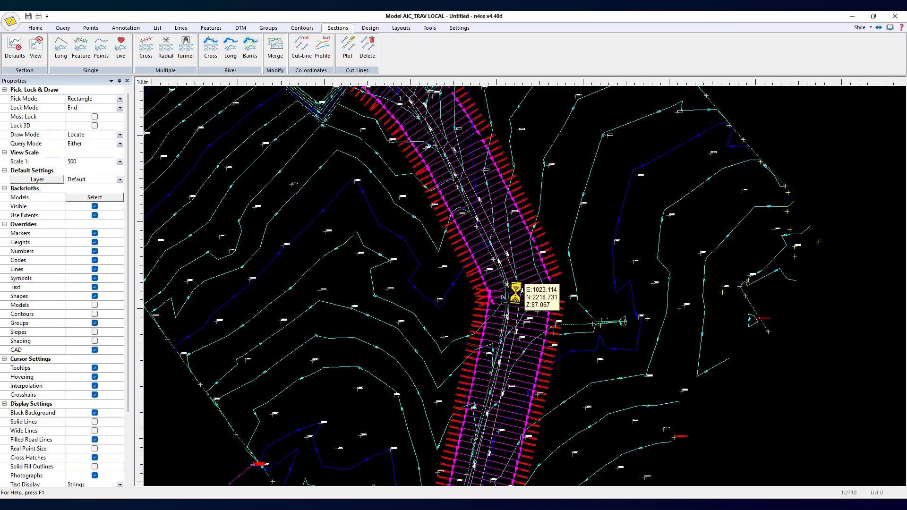
scroll(524, 284, "down", 8)
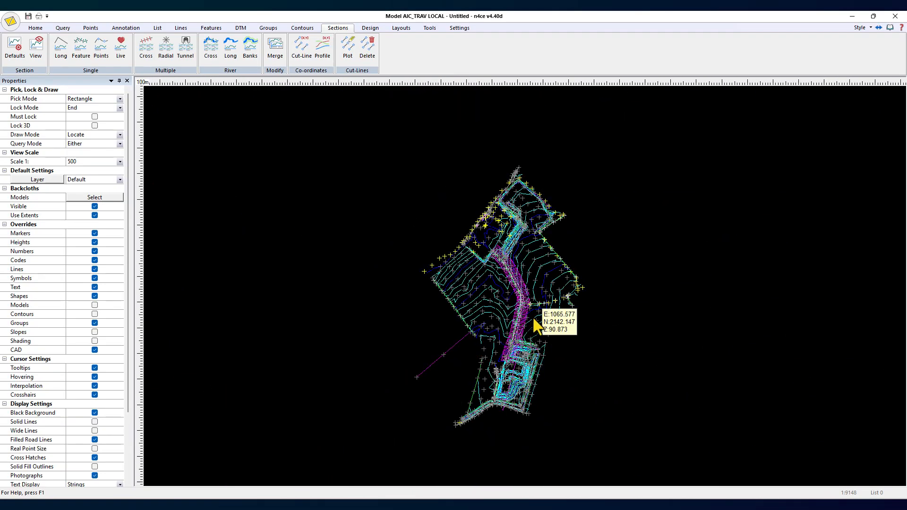
scroll(529, 302, "up", 2)
scroll(516, 332, "down", 2)
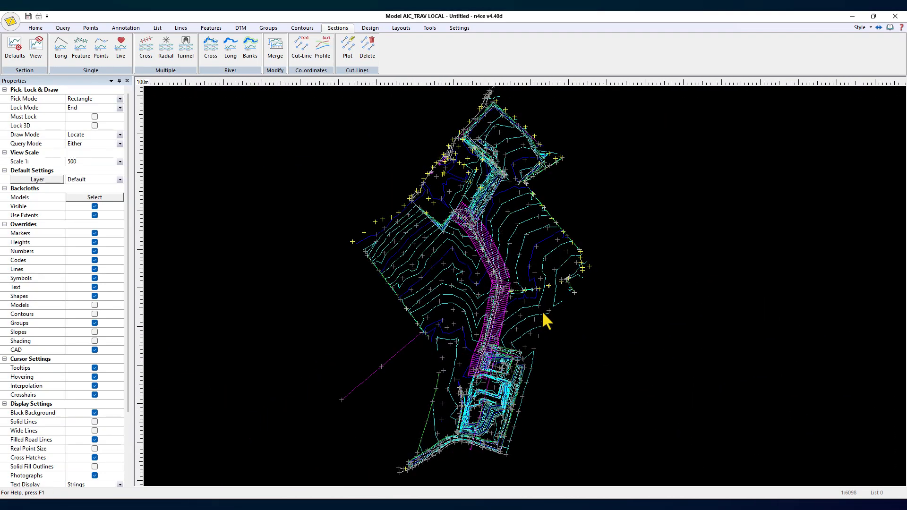
middle_click_drag(577, 317, 452, 320)
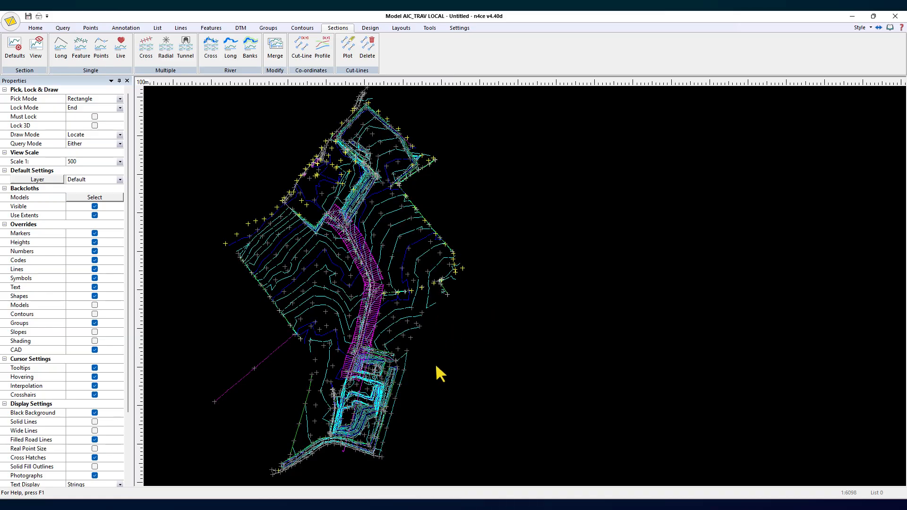
middle_click_drag(436, 367, 468, 329)
scroll(416, 348, "up", 5)
scroll(436, 224, "up", 2)
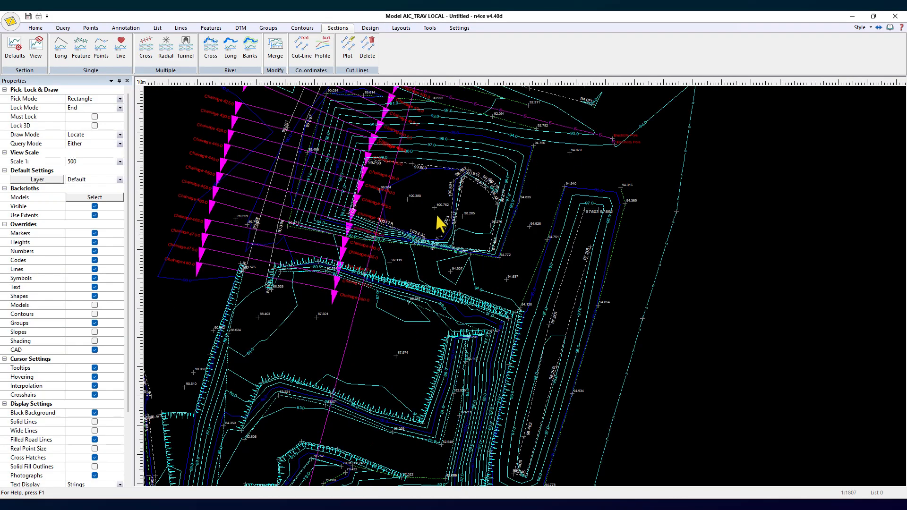
scroll(442, 354, "down", 3)
scroll(510, 308, "down", 2)
scroll(406, 325, "down", 4)
scroll(412, 312, "up", 2)
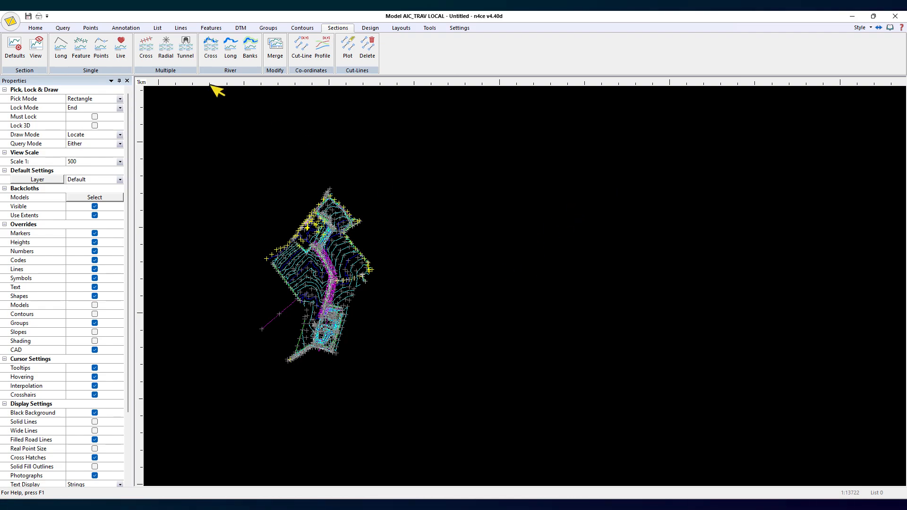
- Open the model in a combined CAD and model window and maximise it, leaving space beside the plan
left_click(36, 29)
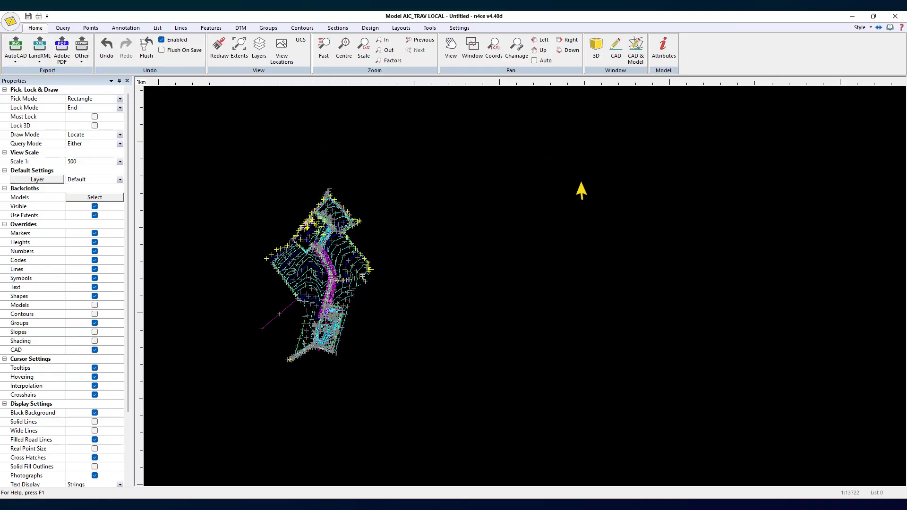
left_click(634, 65)
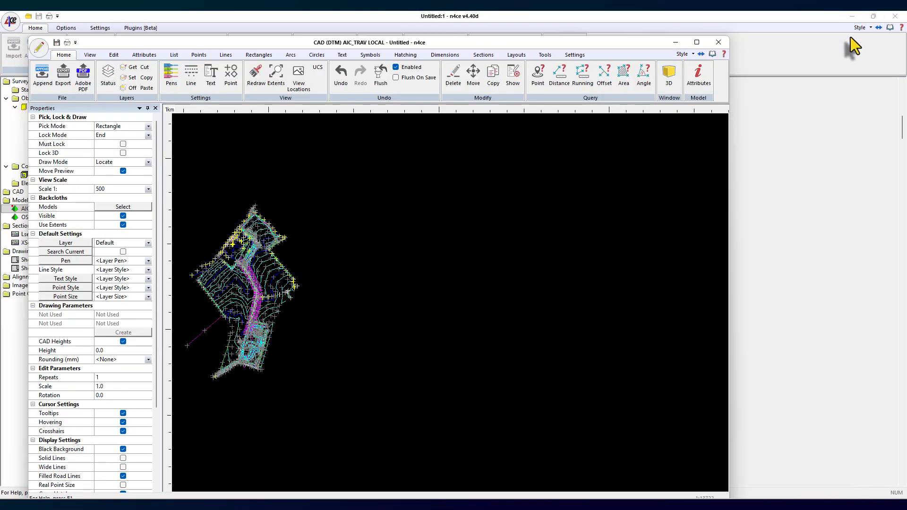
left_click(697, 42)
middle_click_drag(559, 278, 497, 247)
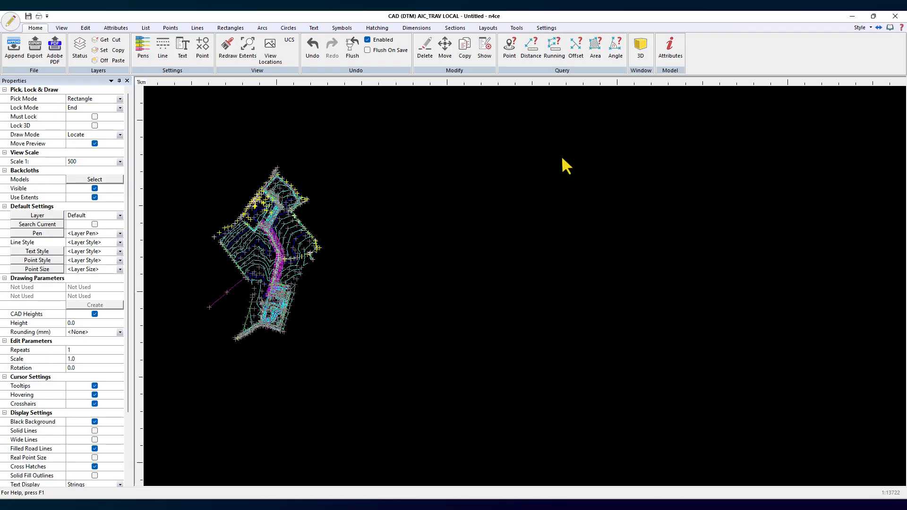
- Start a single section plot of long section Lsec 1 and inspect its profile in the preview
left_click(456, 28)
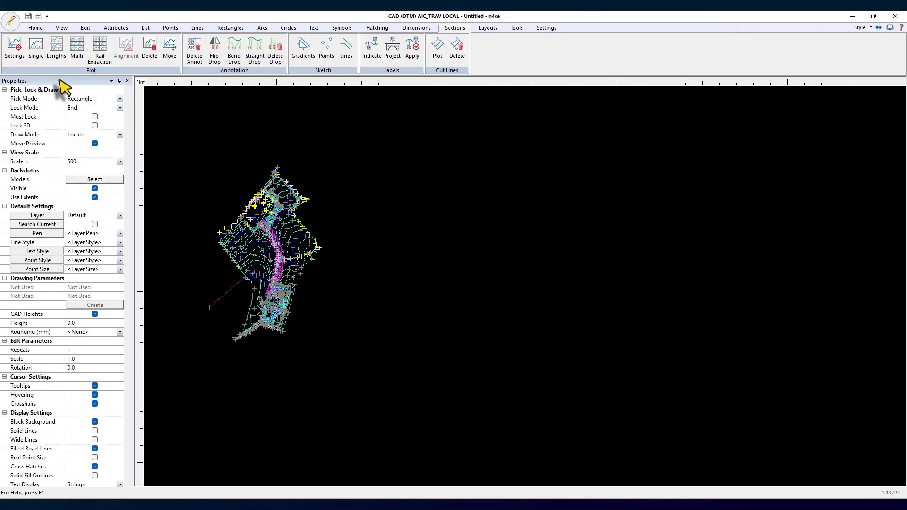
left_click(36, 46)
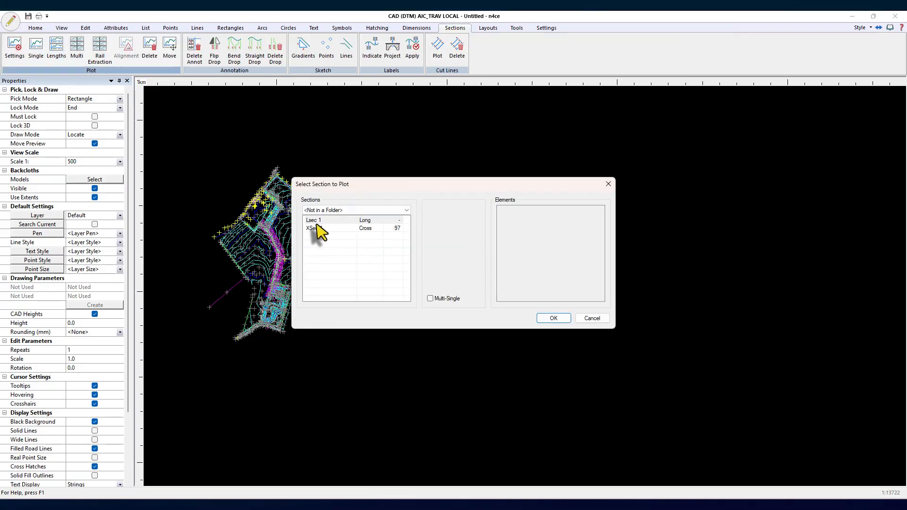
left_click(553, 318)
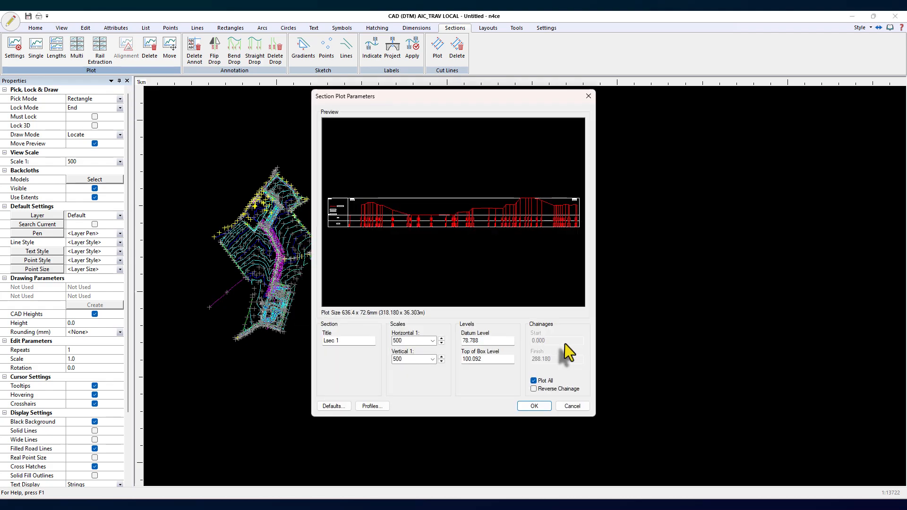
scroll(478, 208, "up", 3)
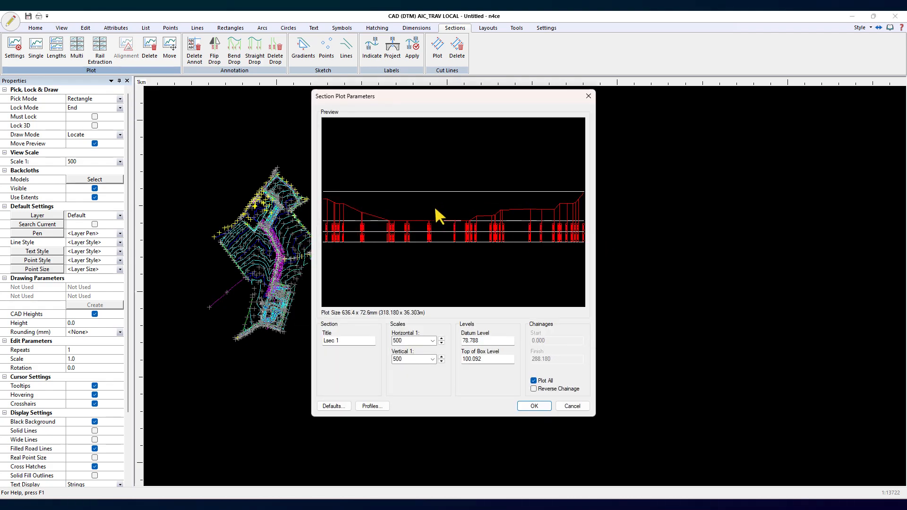
scroll(435, 208, "down", 2)
scroll(368, 201, "up", 2)
scroll(366, 200, "down", 3)
scroll(513, 199, "up", 2)
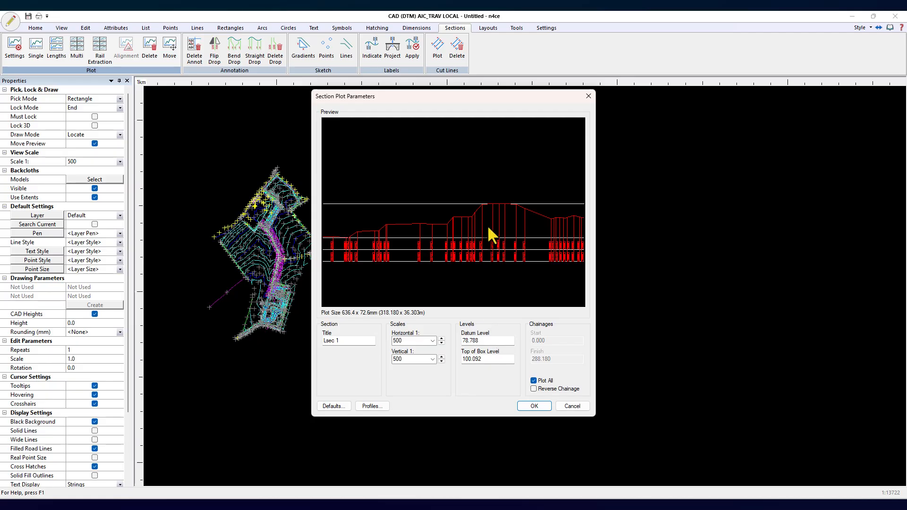
- Set the Lsec 1 plot's datum level to 76 and top of box level to 115, and check the preview
double_click(485, 341)
key("Tab")
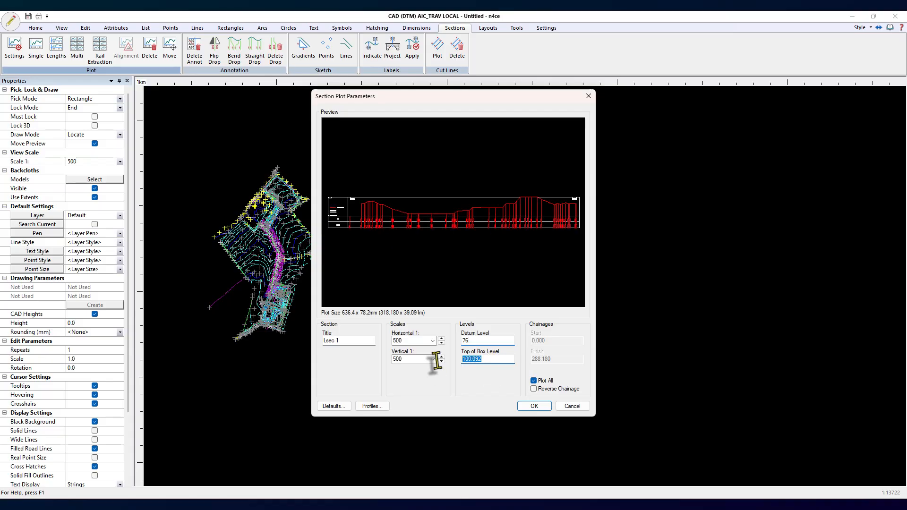
type("120")
left_click(470, 340)
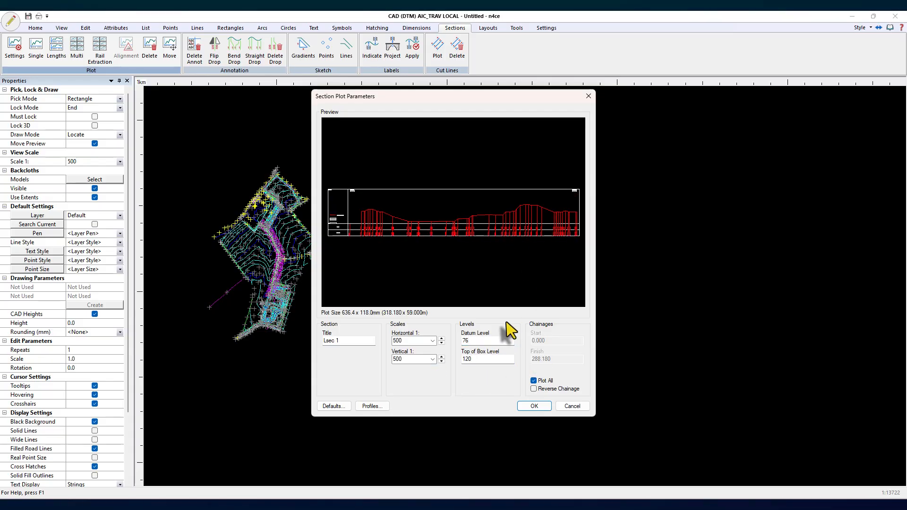
type("115")
left_click(475, 340)
scroll(344, 217, "up", 5)
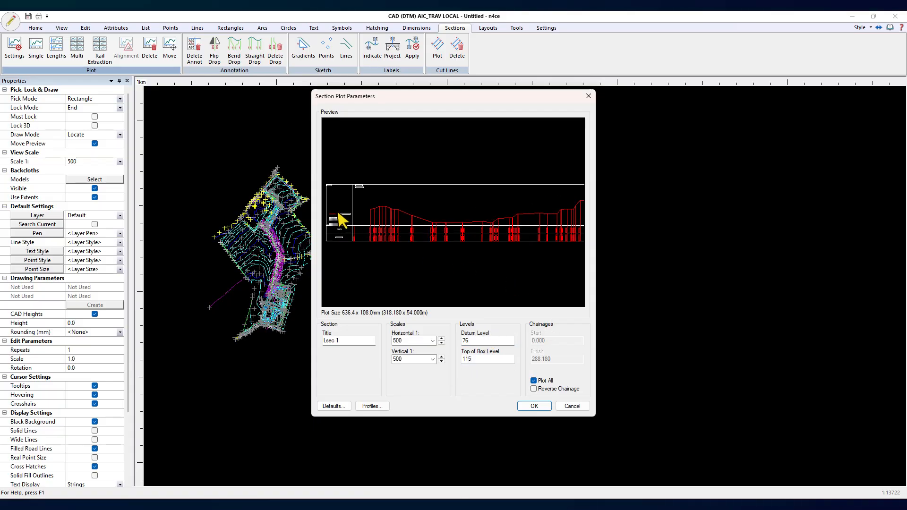
scroll(463, 206, "up", 2)
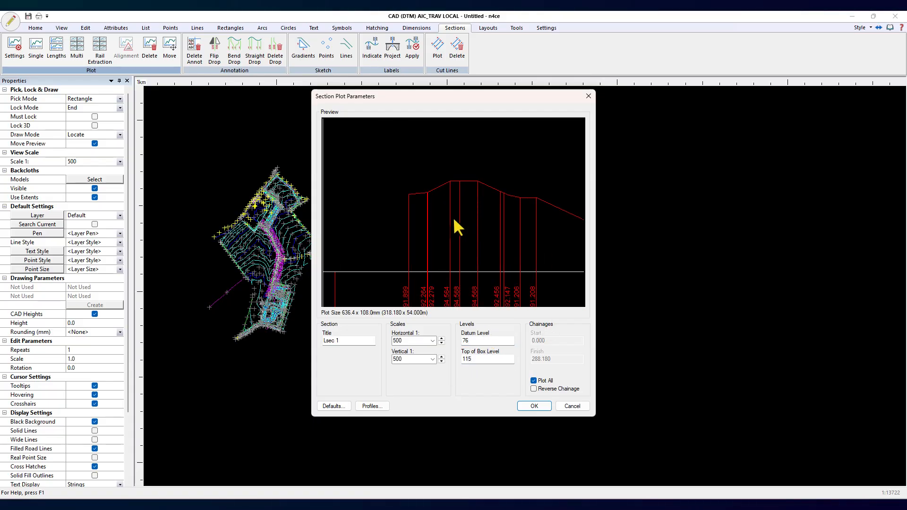
middle_click_drag(501, 236, 391, 222)
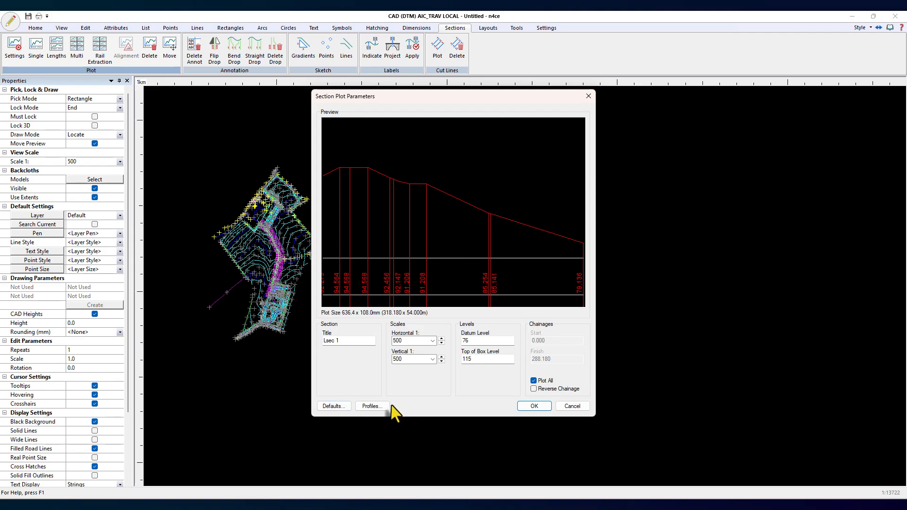
- Set the pen of the AIC_TRAV LOCAL section profile to green 103
left_click(374, 407)
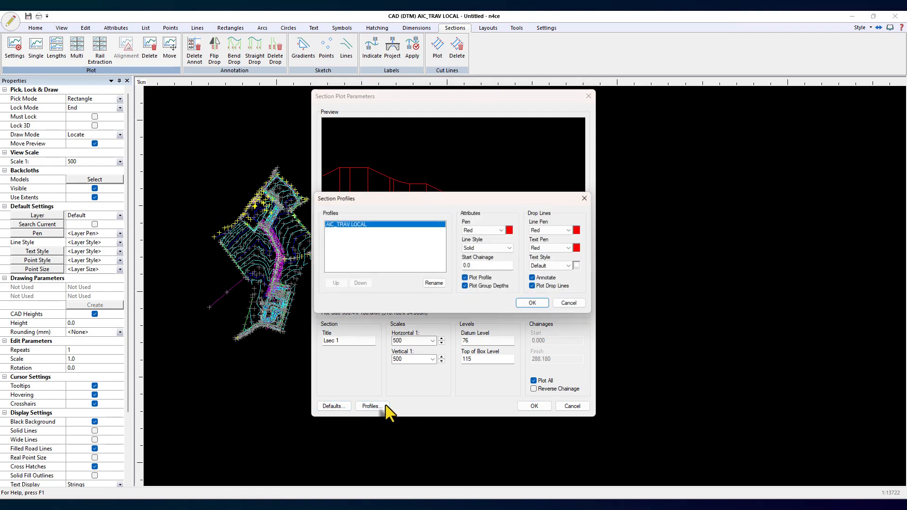
left_click(513, 230)
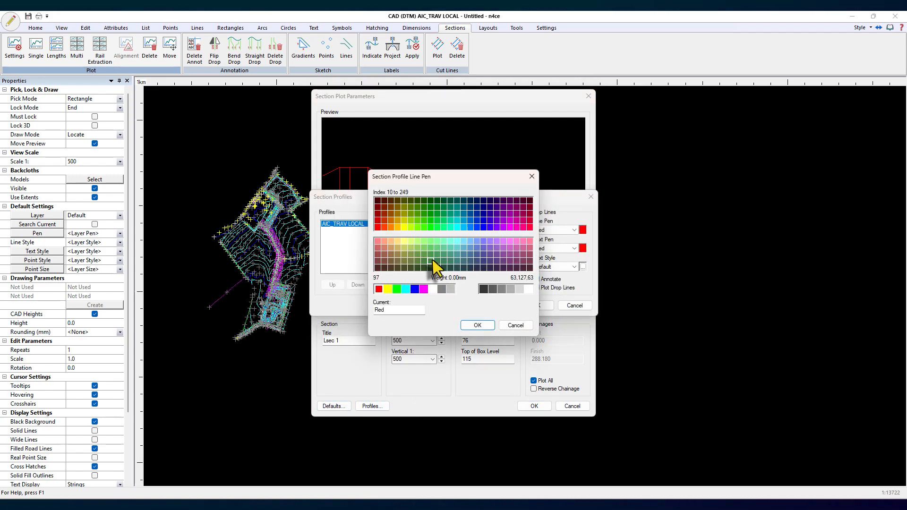
left_click(437, 248)
left_click(477, 325)
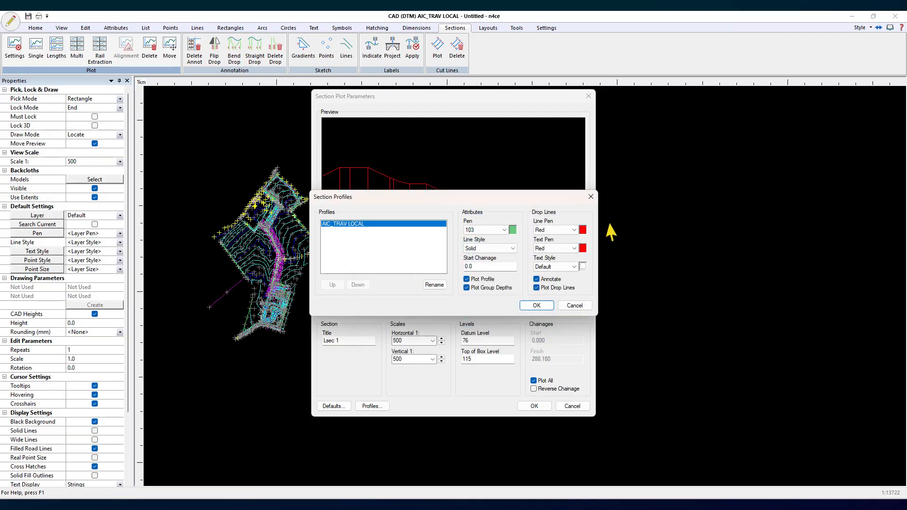
- Set the profile's drop line pen and text pen to White and check the levels and chainages in the preview
left_click(583, 231)
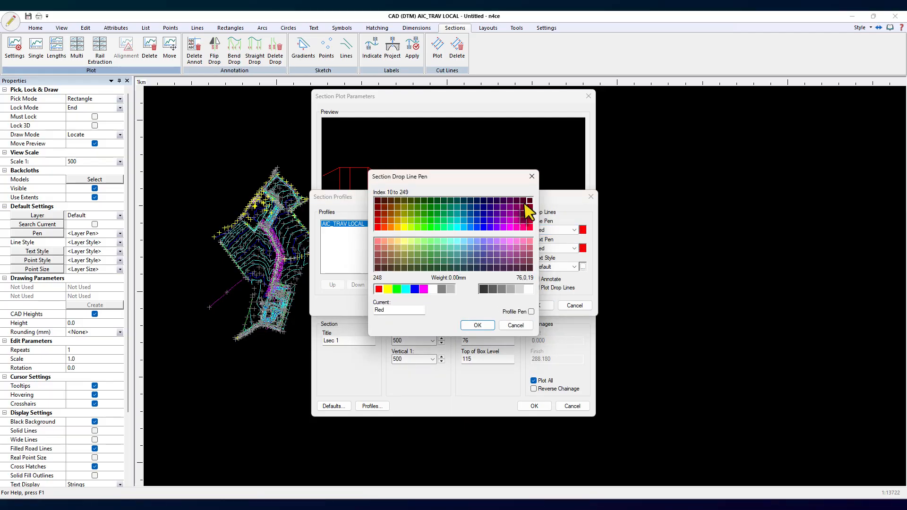
left_click(507, 326)
left_click(571, 232)
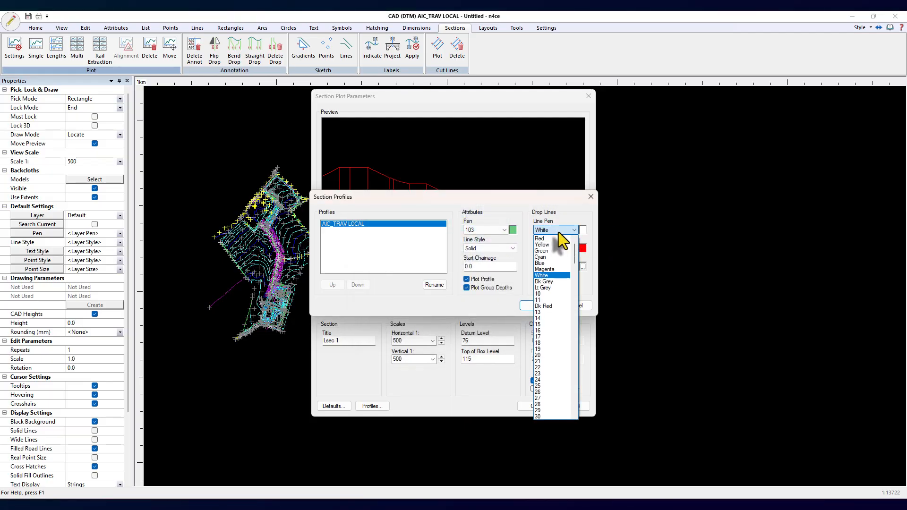
left_click(561, 239)
left_click(557, 246)
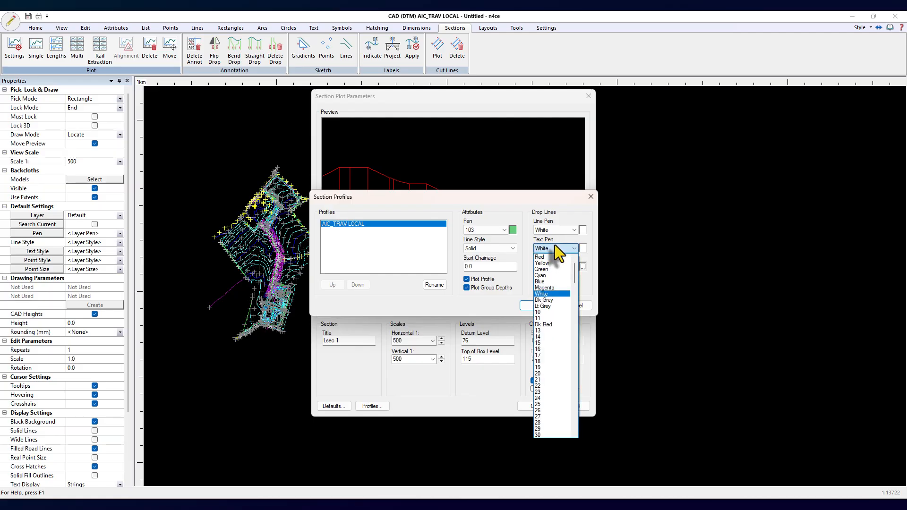
left_click(551, 275)
left_click(539, 306)
scroll(410, 220, "up", 6)
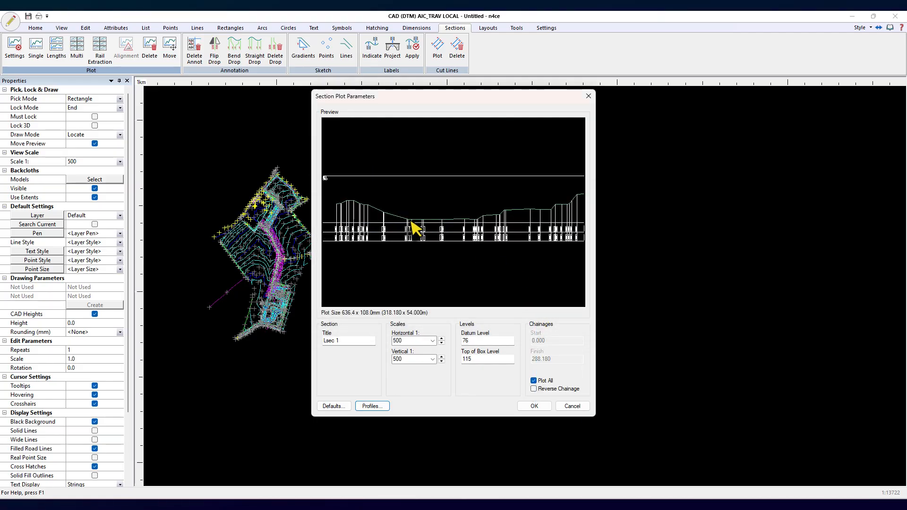
middle_click_drag(409, 220, 532, 188)
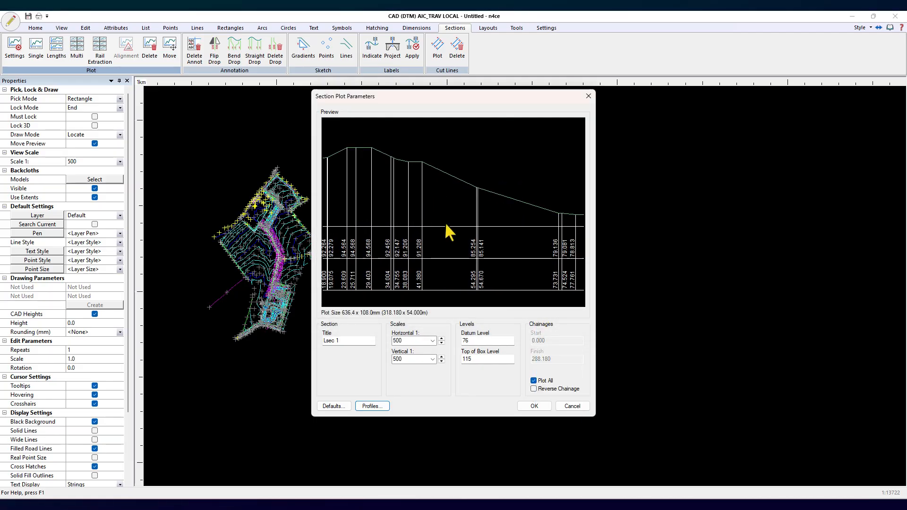
- Review the drop line frequency, filtering and auto bend options in the section plot defaults
left_click(334, 406)
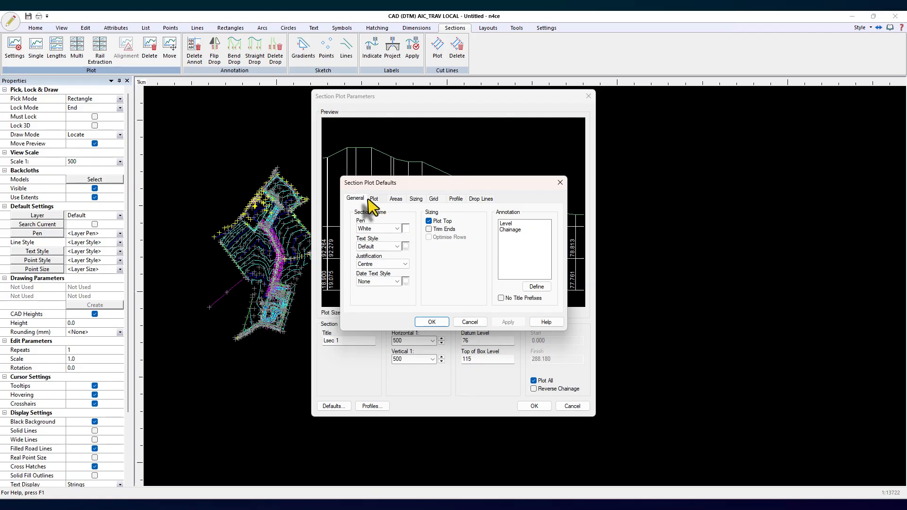
left_click(434, 201)
left_click(480, 199)
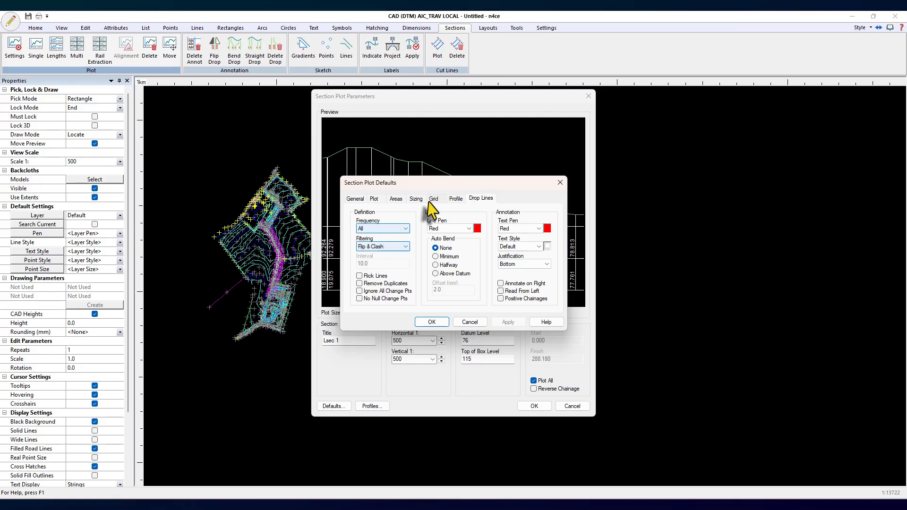
left_click_drag(436, 184, 457, 302)
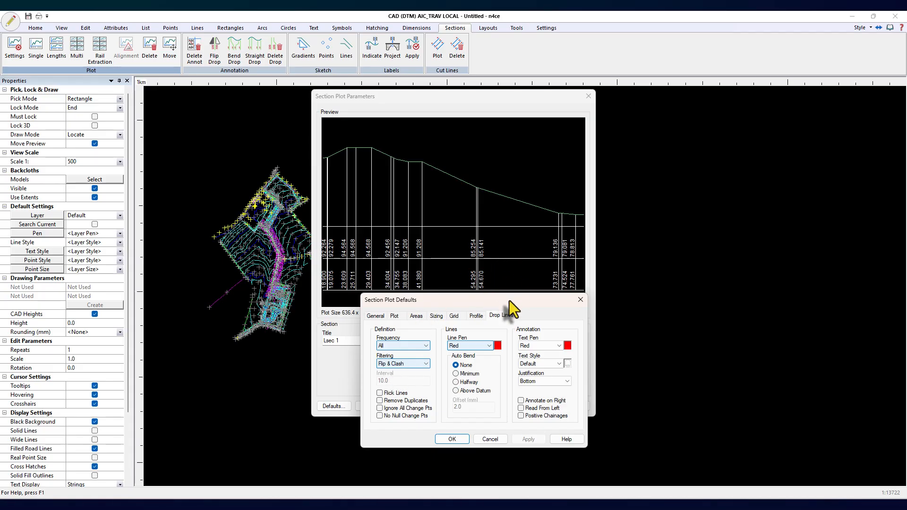
left_click_drag(510, 300, 491, 288)
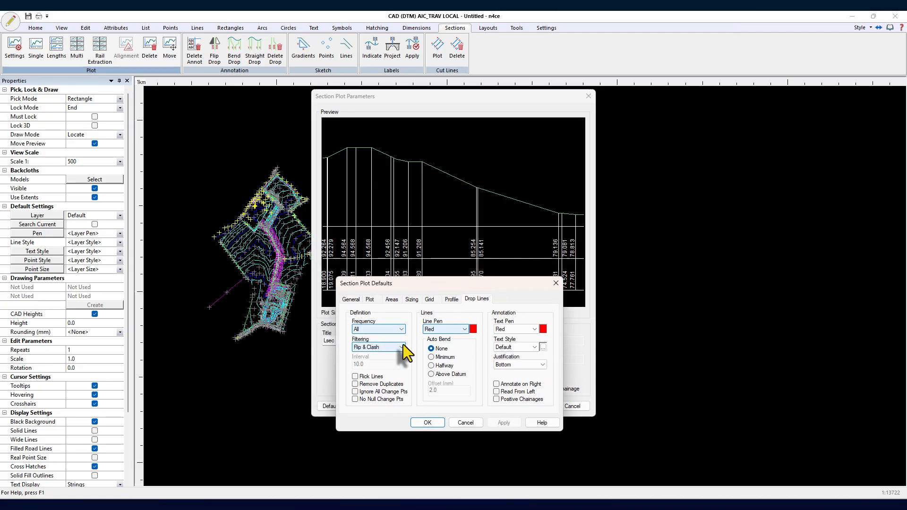
left_click(427, 423)
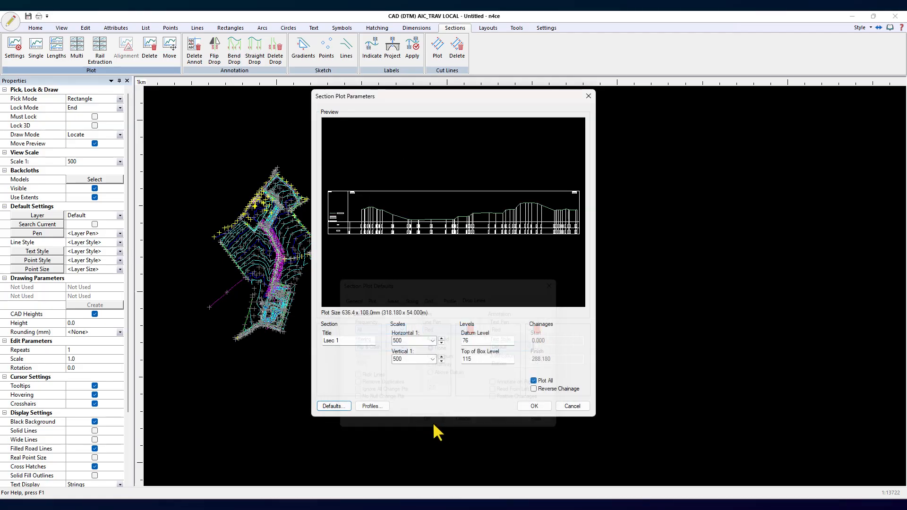
- Plot the long section on layer Lsec 1 in the empty space beside the plan
left_click(535, 407)
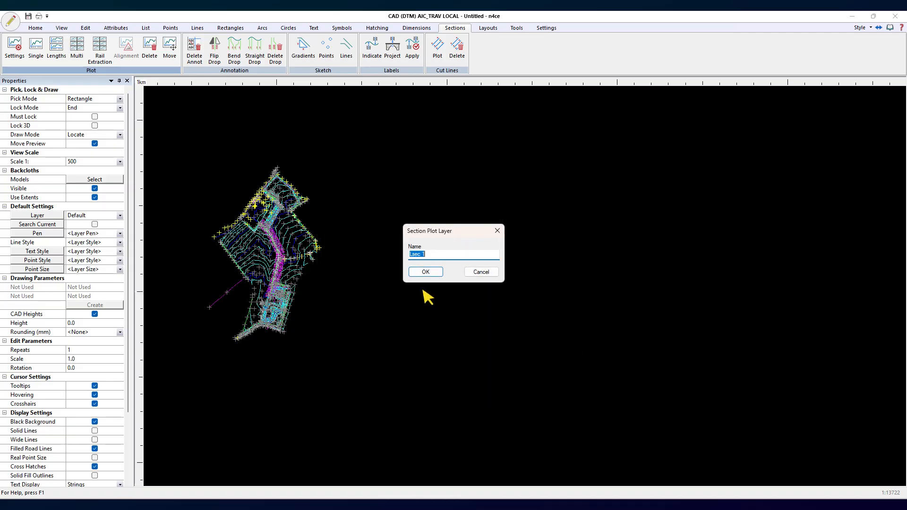
left_click(428, 273)
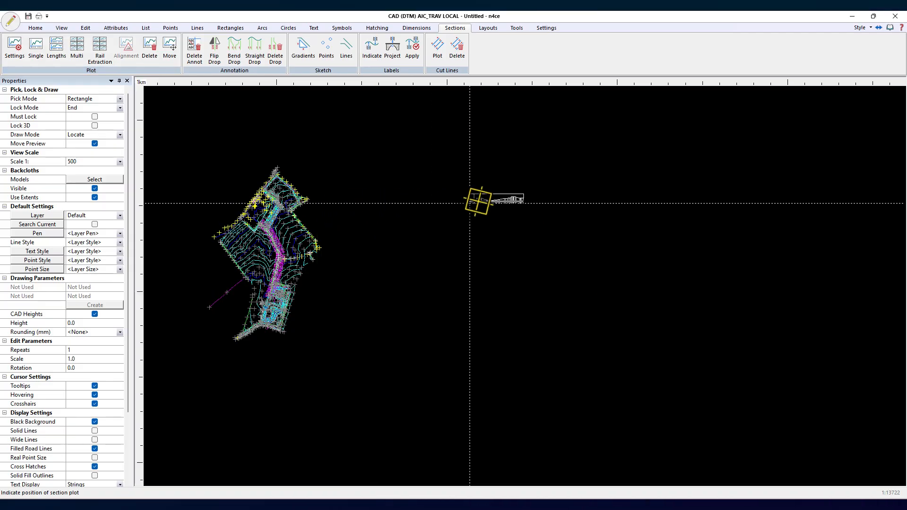
left_click(441, 185)
scroll(460, 170, "up", 5)
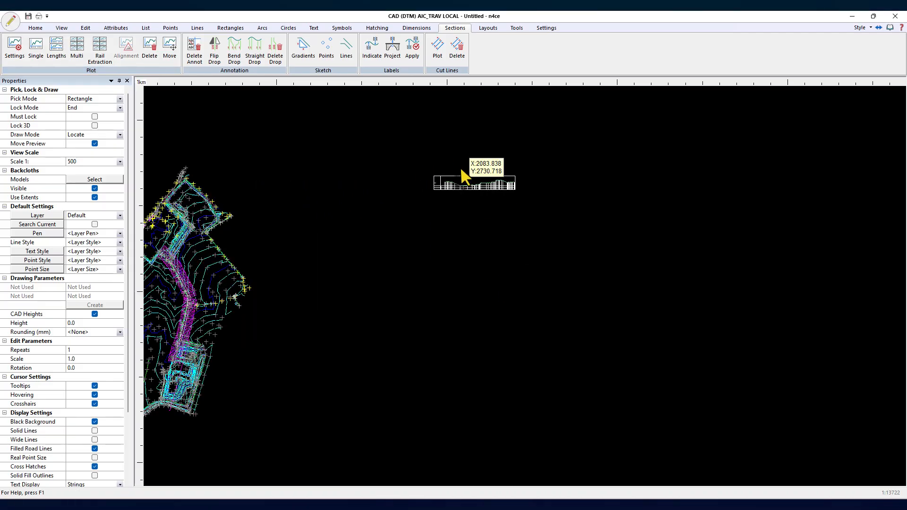
scroll(472, 203, "up", 4)
scroll(584, 270, "up", 2)
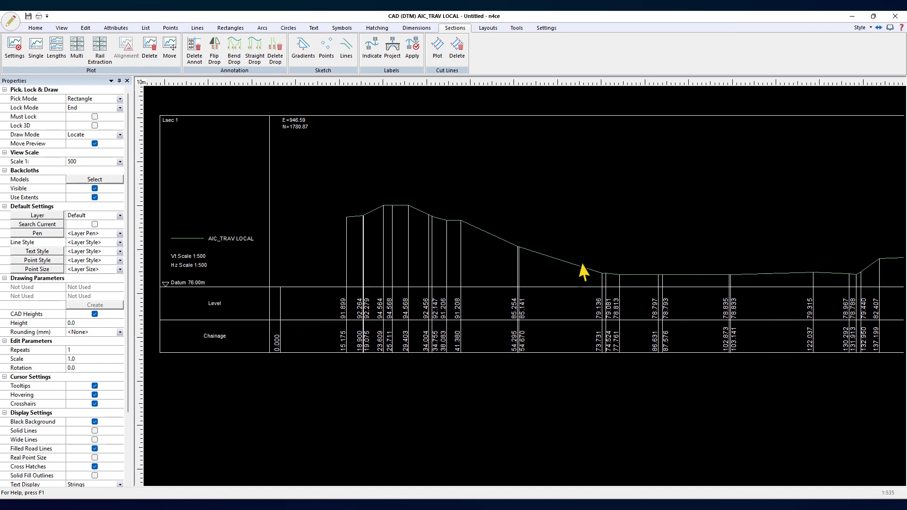
- Delete the crowded drop lines at chainages 54.670 and 74.524 on the long section, keeping the profile nodes
scroll(444, 248, "up", 2)
scroll(473, 246, "up", 2)
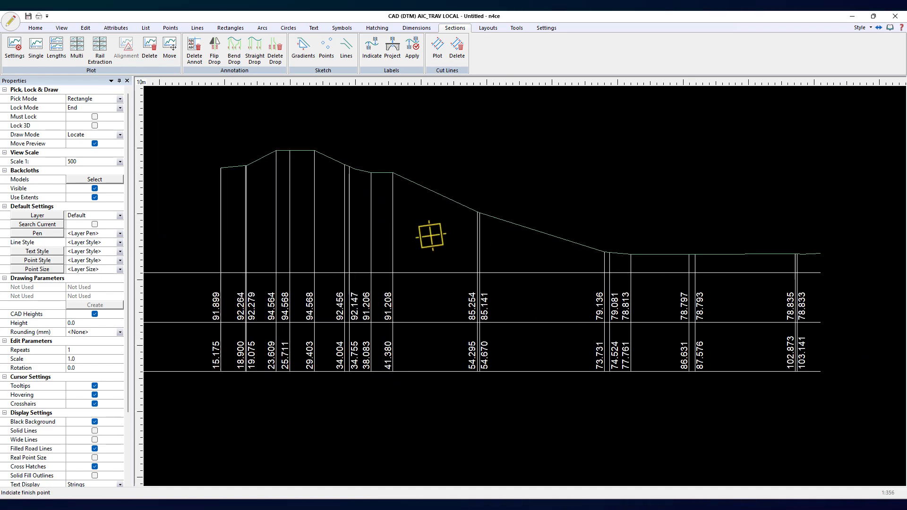
scroll(473, 245, "up", 2)
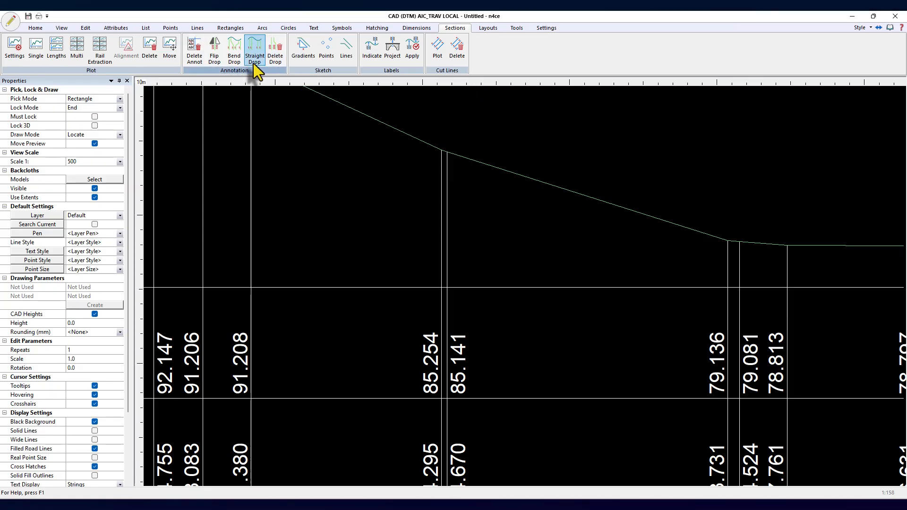
left_click(275, 53)
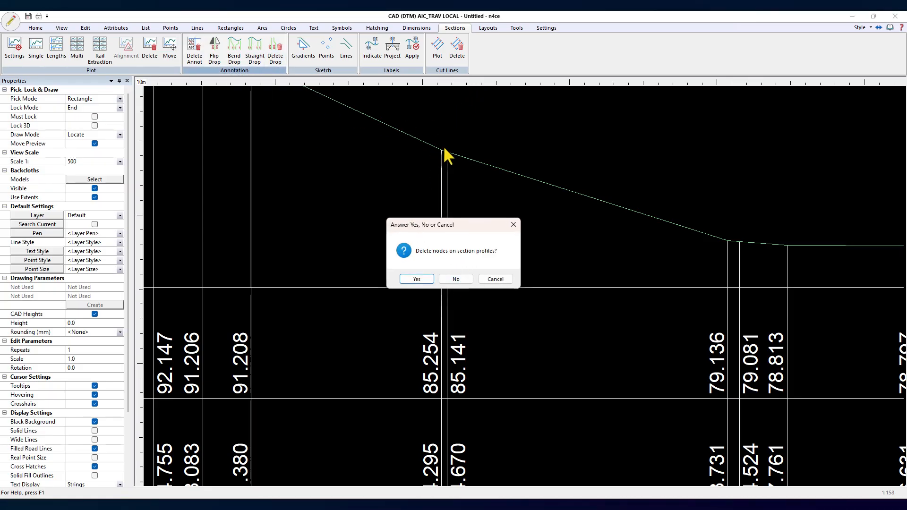
left_click(454, 279)
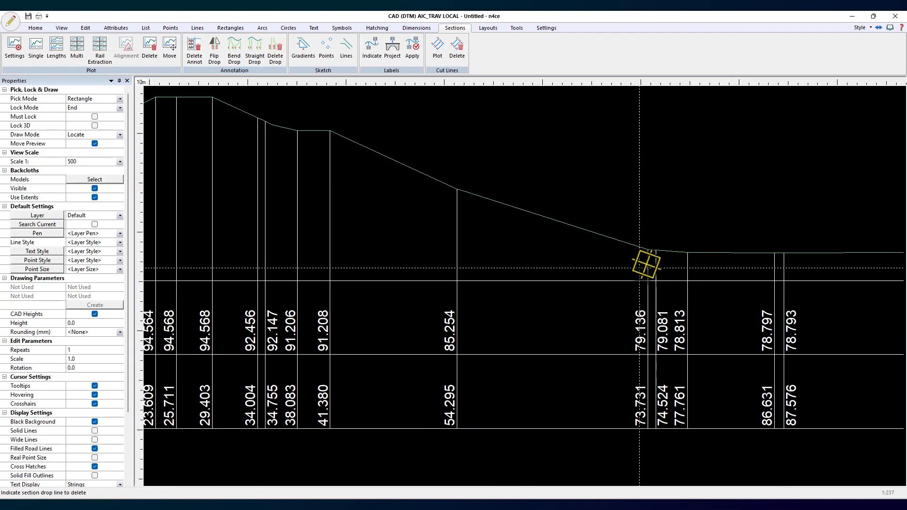
scroll(647, 265, "up", 2)
left_click(644, 266)
scroll(641, 270, "down", 1)
scroll(640, 272, "down", 4)
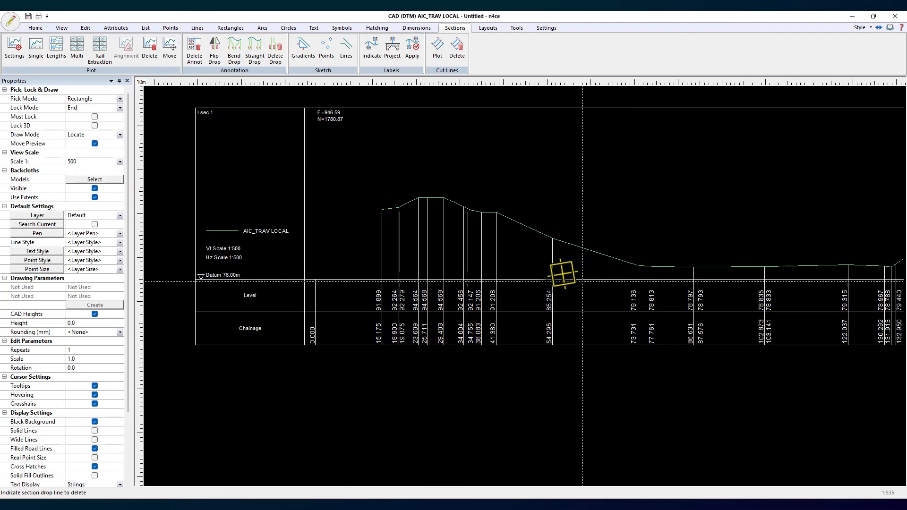
scroll(559, 270, "up", 1)
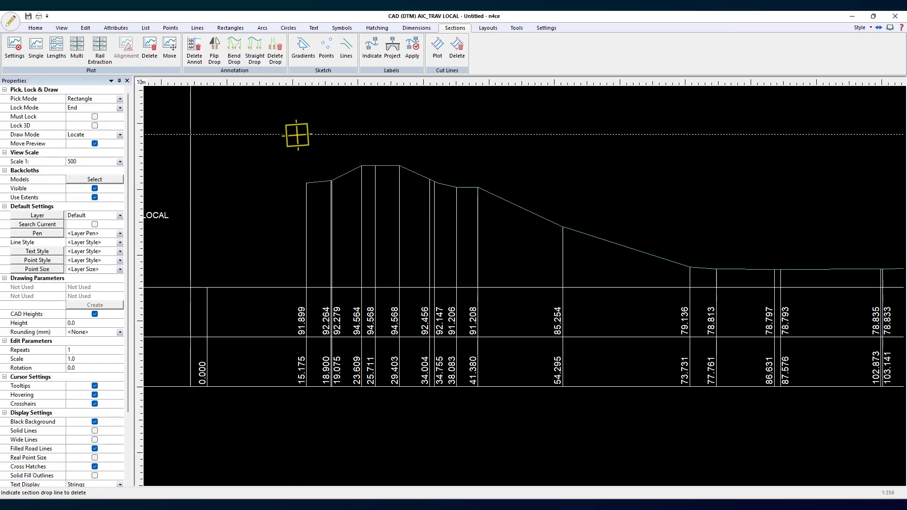
left_click(234, 51)
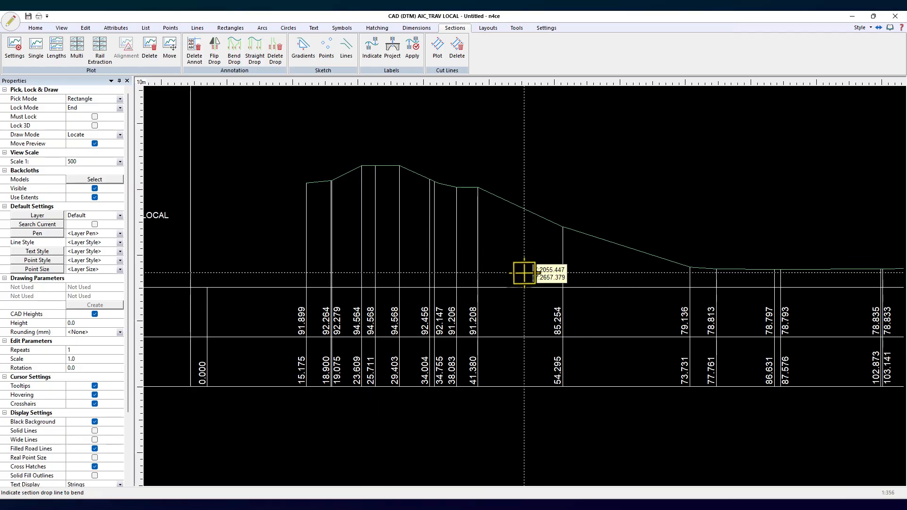
left_click(544, 283)
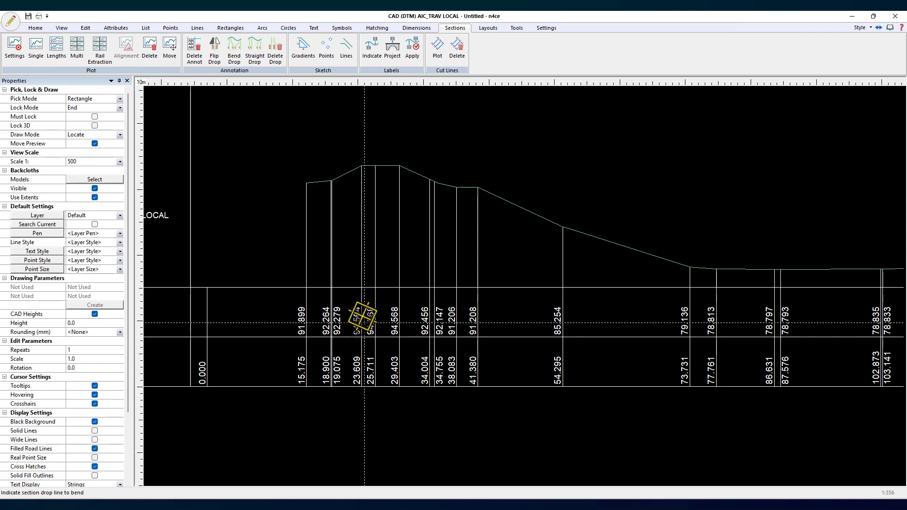
scroll(331, 273, "up", 3)
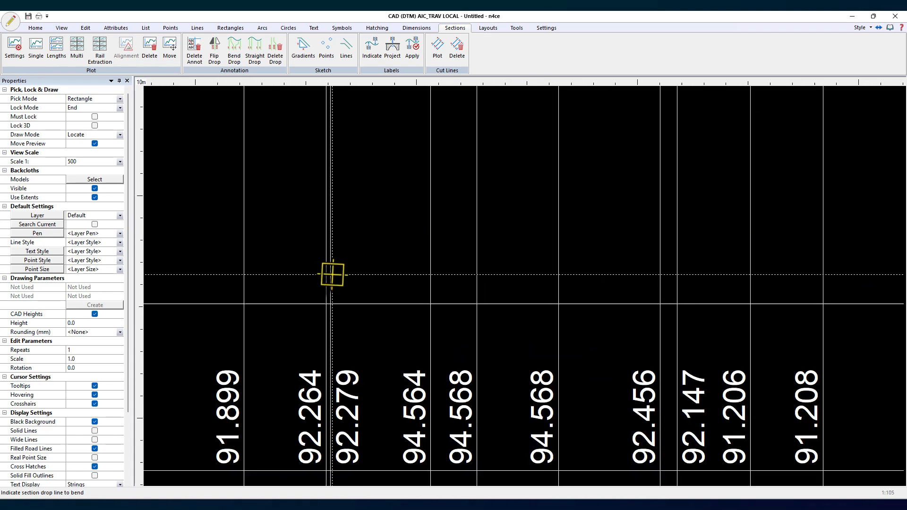
left_click(330, 244)
left_click(302, 285)
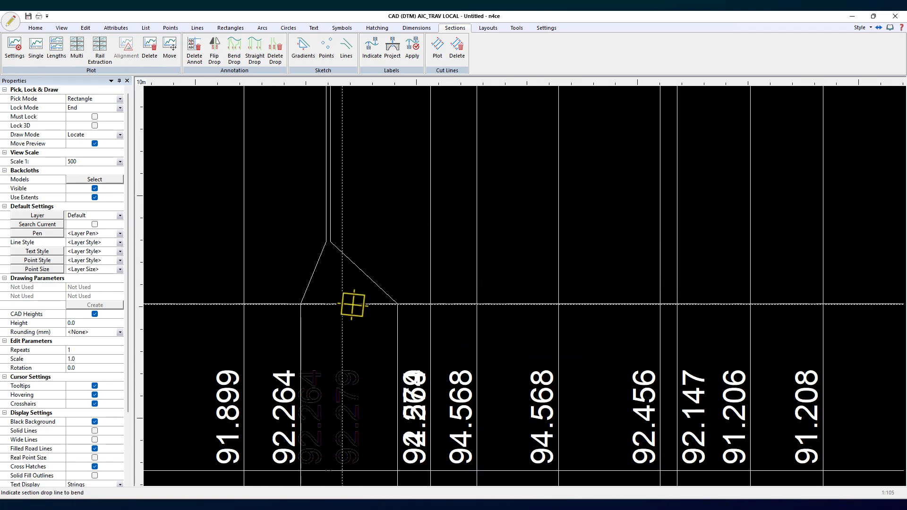
key("ctrl+z")
key("ctrl+z")
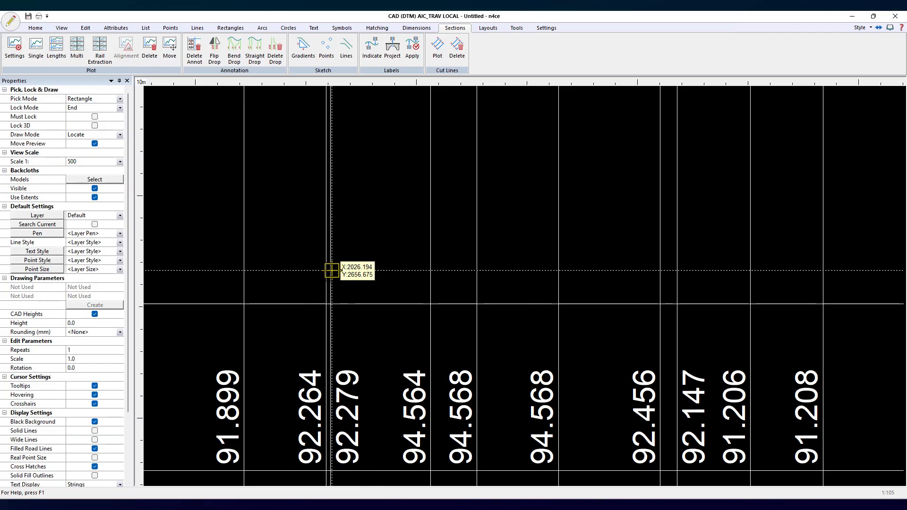
- Bend the drop lines at chainages 18.900 and 19.075 slightly apart so their level and chainage texts have room
left_click(331, 268)
left_click(325, 293)
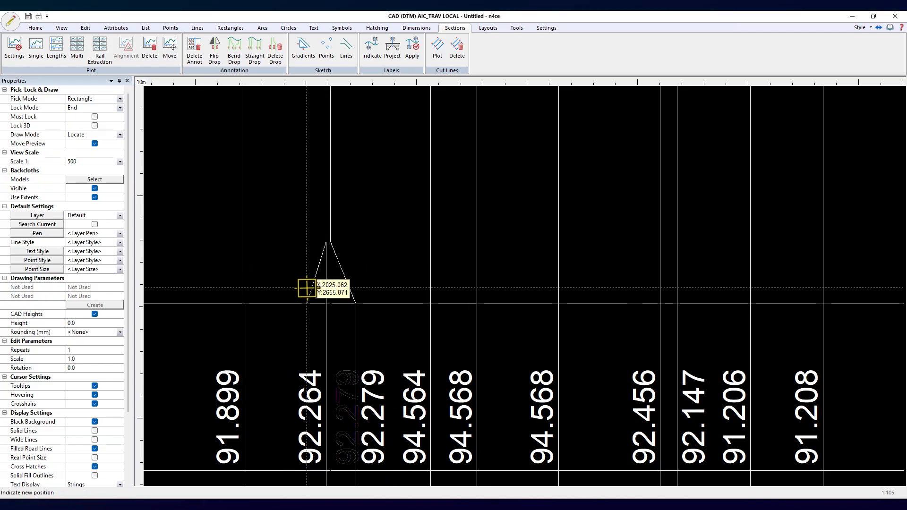
left_click(307, 287)
- Bend the drop lines at chainages 41.380, 38.083 and 34.755 towards higher chainage to space out their texts
scroll(549, 299, "down", 2)
middle_click_drag(747, 261, 543, 260)
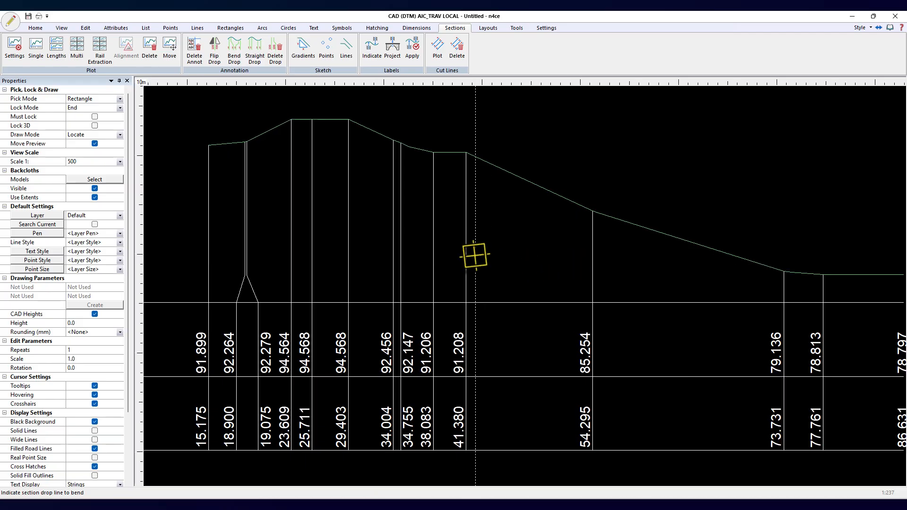
left_click(530, 260)
left_click(435, 283)
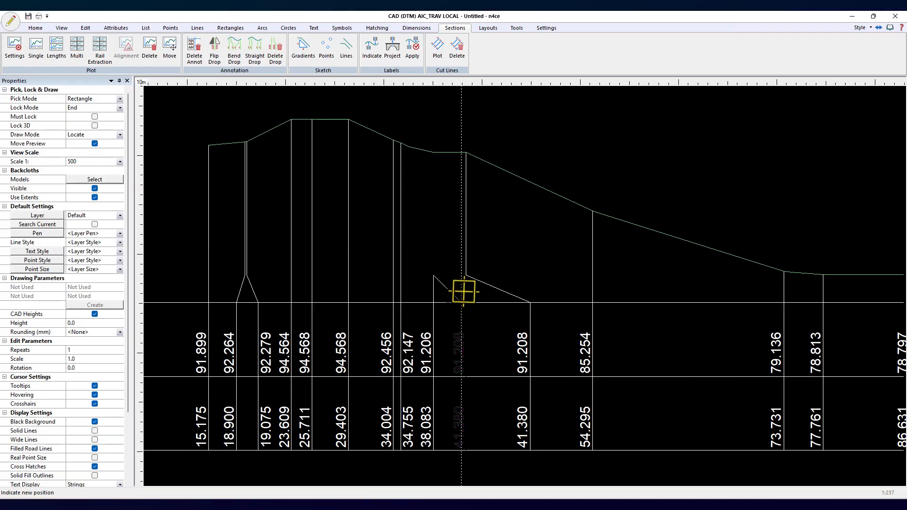
left_click(465, 291)
left_click(400, 284)
left_click(422, 290)
scroll(492, 348, "down", 2)
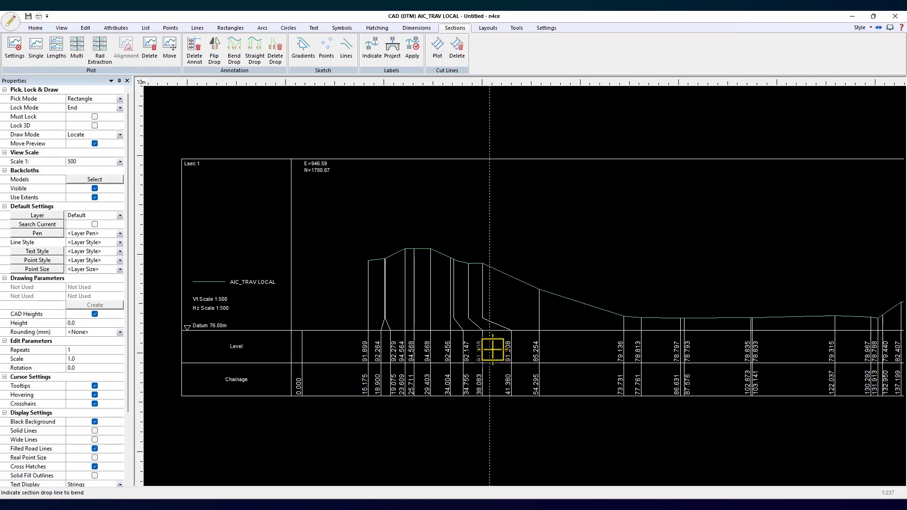
- Set up a multi-section plot of all XSec 1 cross sections, arranged in 10 columns
middle_click_drag(696, 349, 452, 310)
scroll(529, 334, "down", 1)
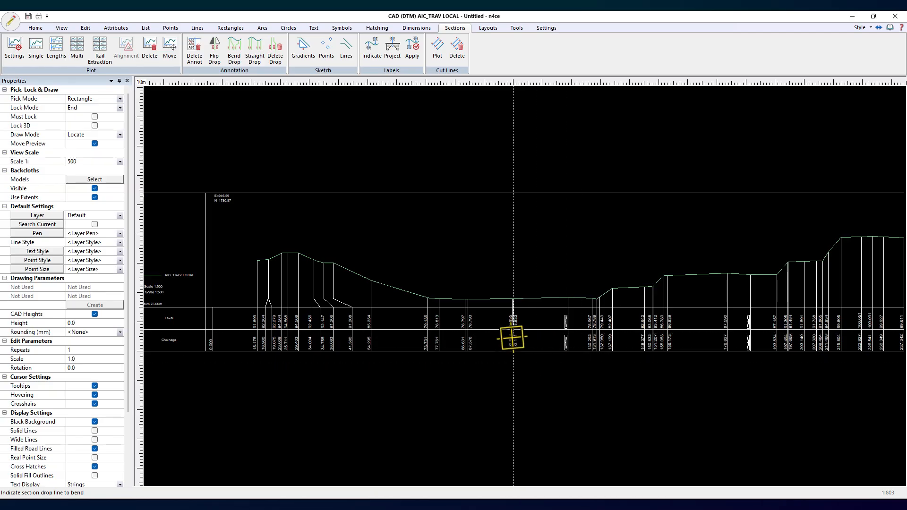
scroll(564, 372, "down", 1)
middle_click_drag(566, 372, 440, 318)
middle_click_drag(603, 295, 614, 199)
scroll(551, 295, "down", 2)
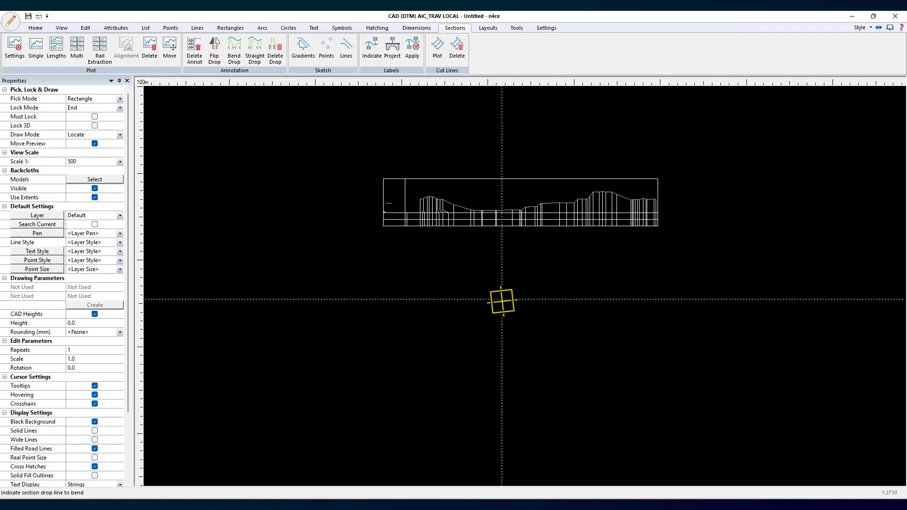
middle_click_drag(515, 311, 465, 241)
scroll(467, 253, "down", 1)
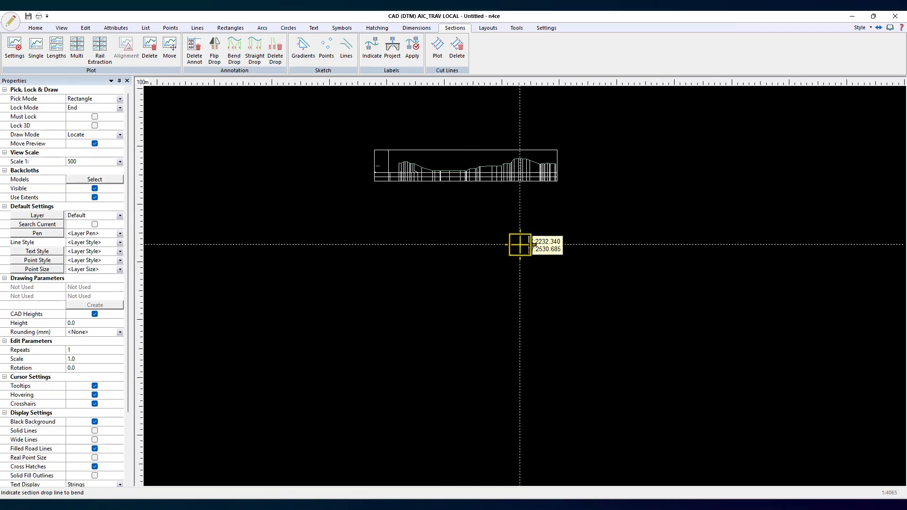
left_click(78, 53)
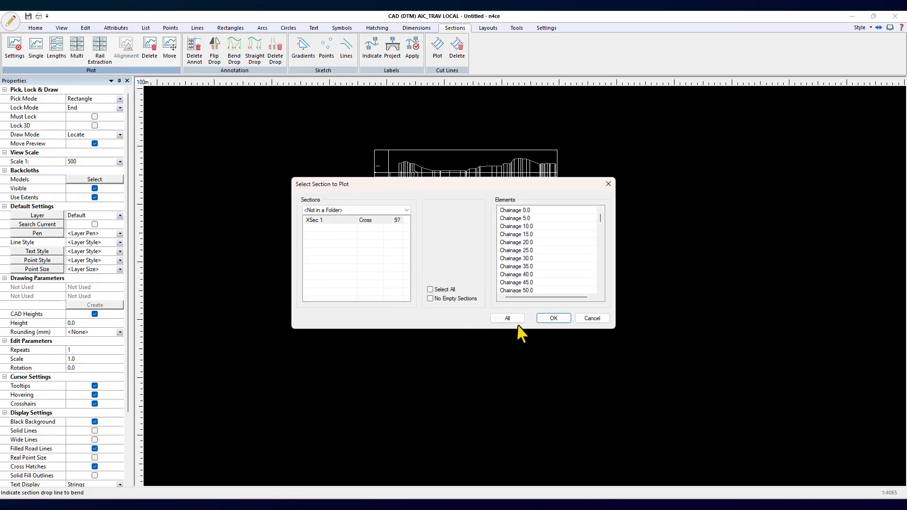
left_click(502, 321)
left_click(554, 320)
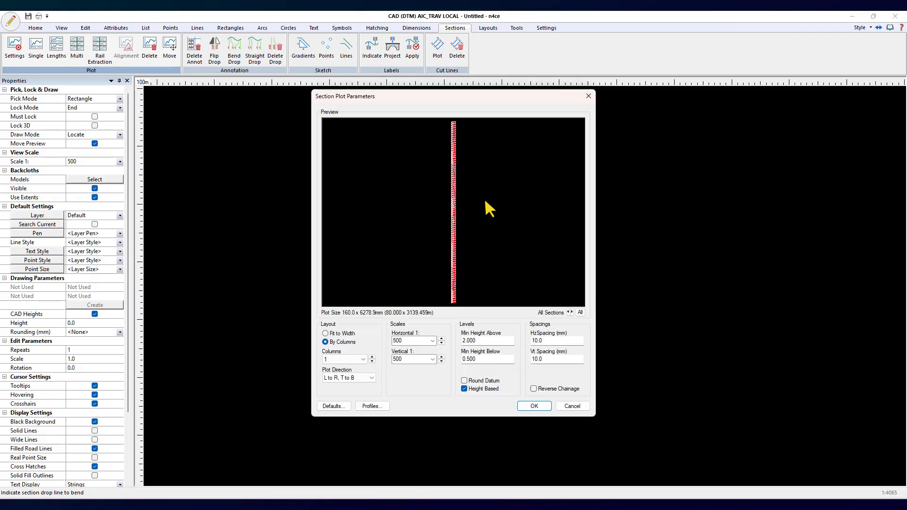
left_click(362, 362)
left_click(337, 229)
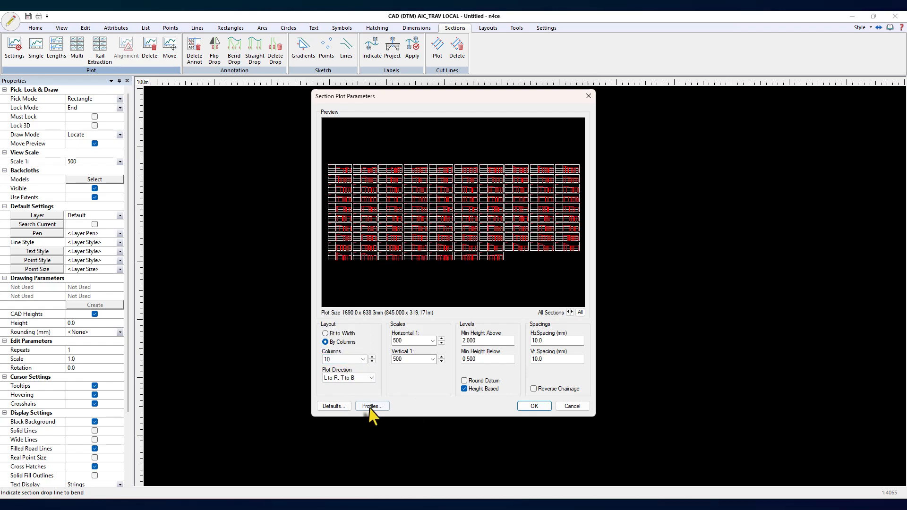
- Try the cross-section levels without the Height Based option, restore it, and inspect the sections in the preview
scroll(436, 223, "up", 5)
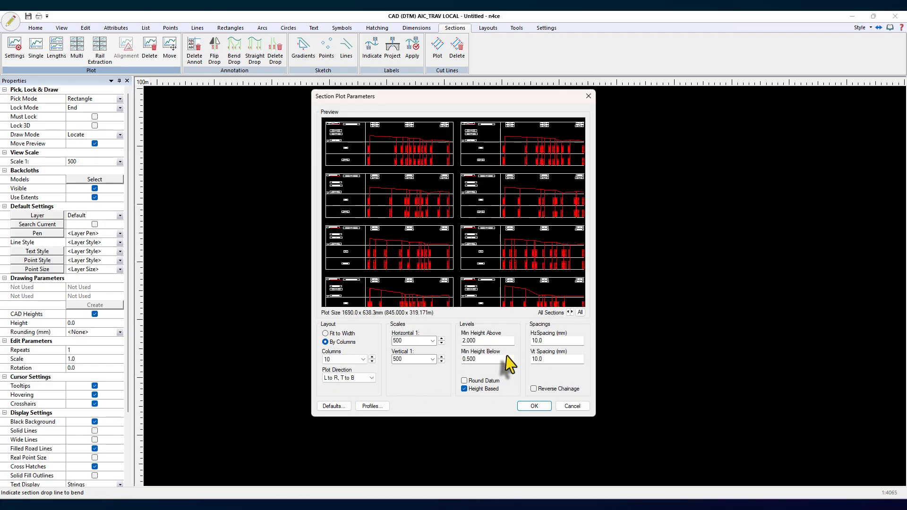
left_click(486, 387)
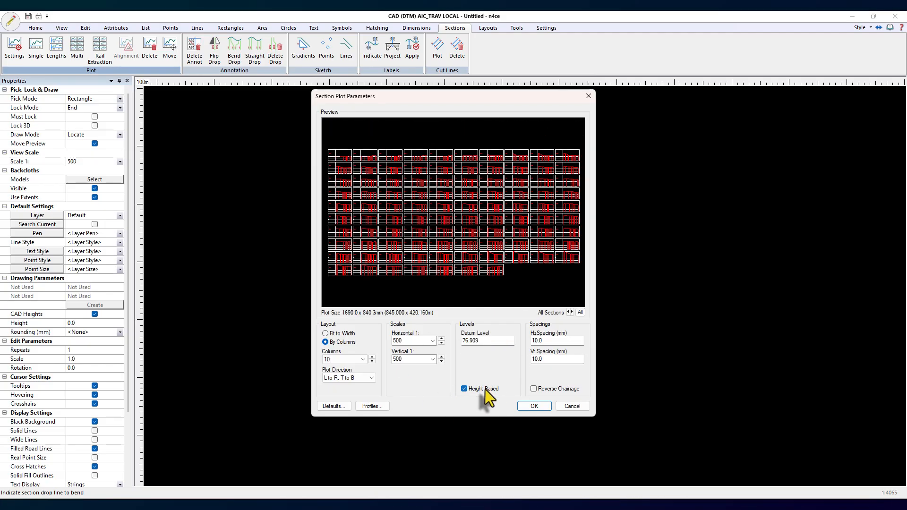
left_click(479, 389)
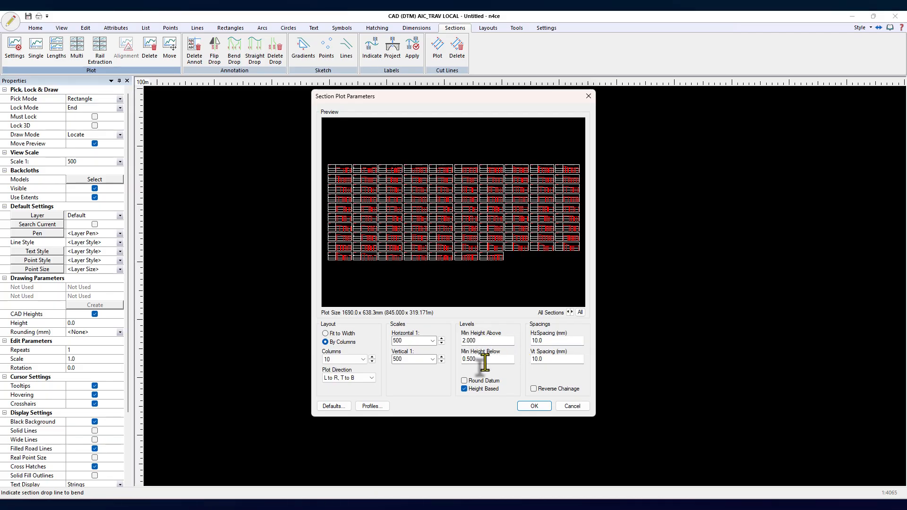
key("Tab")
scroll(465, 249, "up", 5)
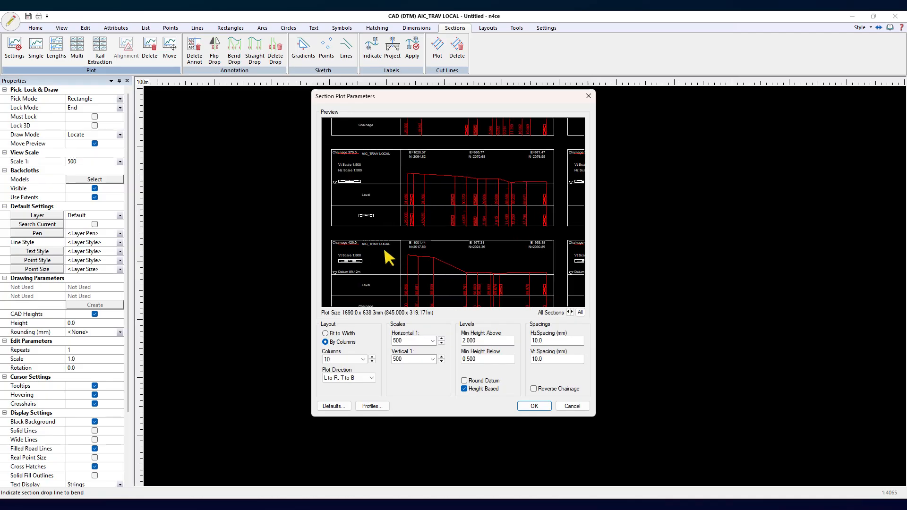
- Set the minimum height above the profiles to 4 and check the cross sections in the preview
scroll(387, 245, "down", 1)
scroll(394, 249, "up", 1)
left_click_drag(484, 342, 426, 346)
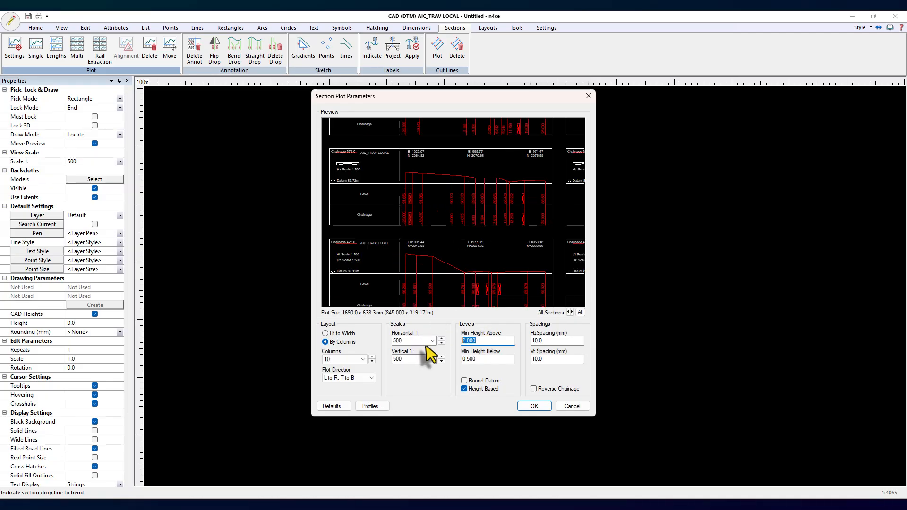
type("4")
left_click(480, 358)
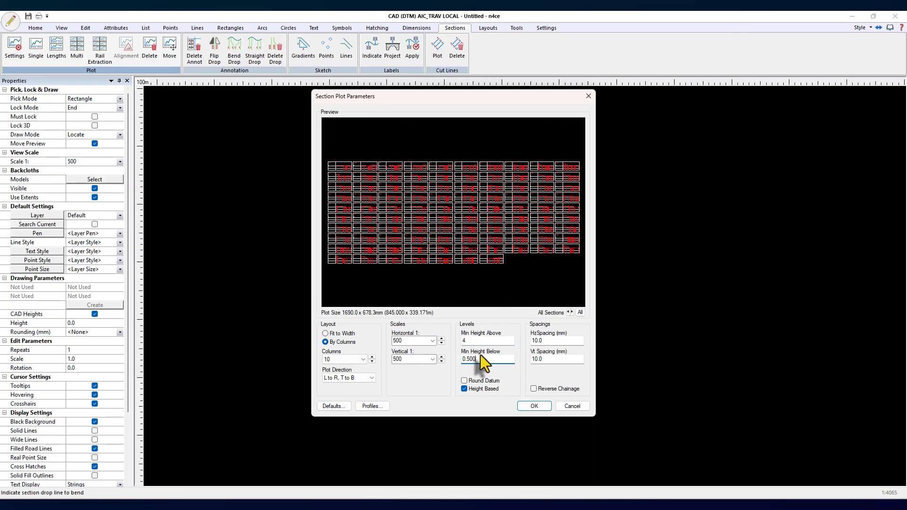
scroll(472, 236, "up", 5)
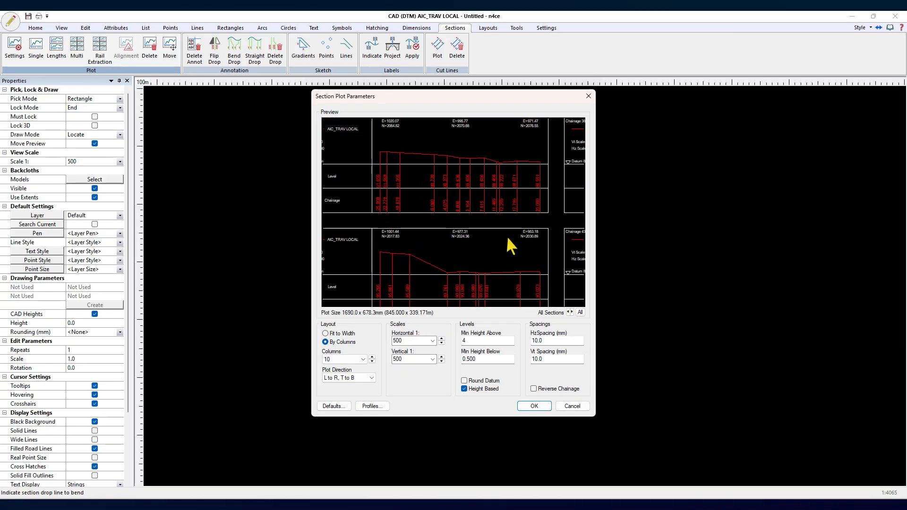
- Review the general and plot settings in the section plot defaults and examine a cross section's profile in the preview
left_click(333, 406)
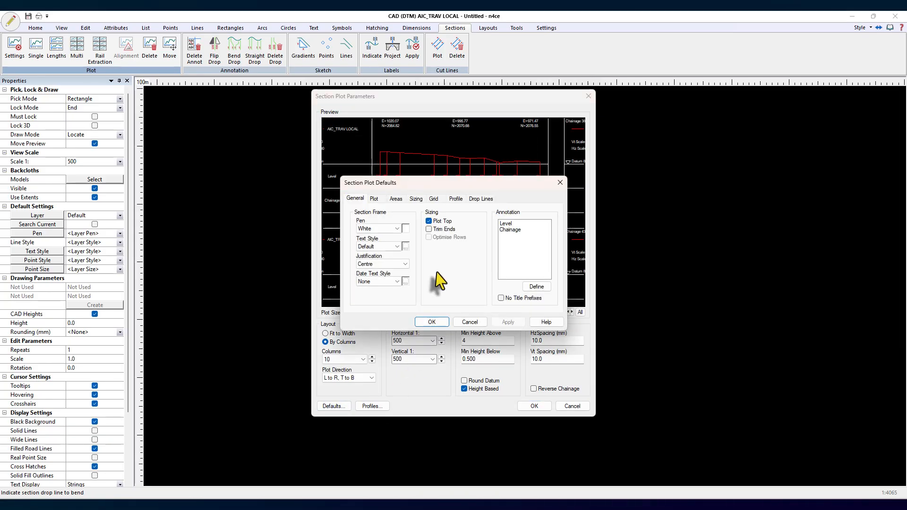
left_click(374, 199)
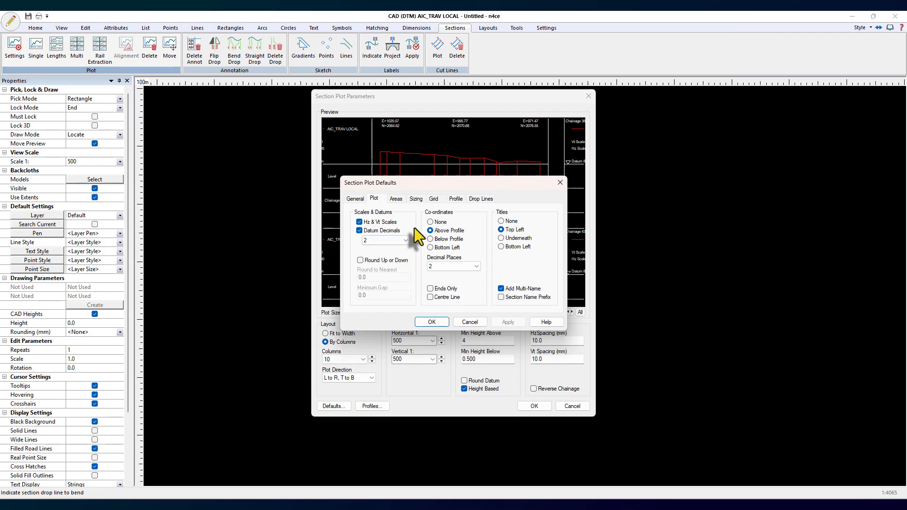
left_click(432, 322)
scroll(518, 214, "up", 8)
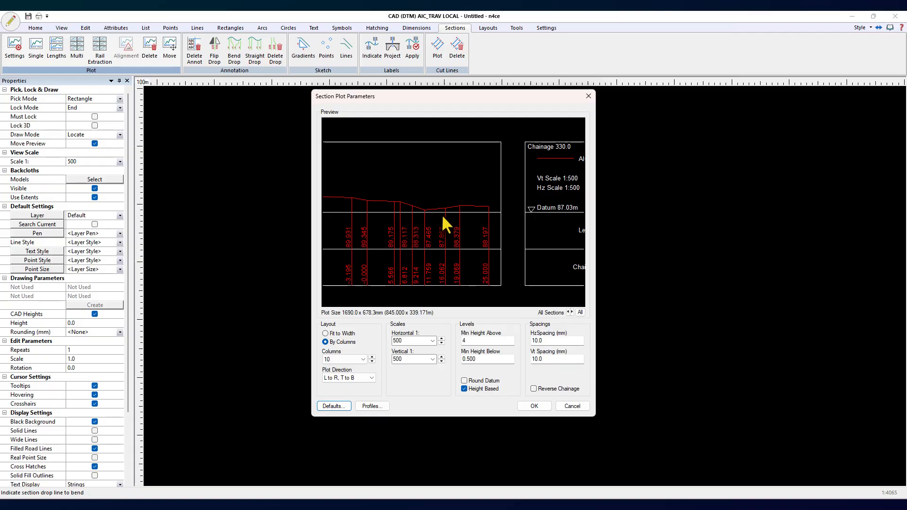
scroll(432, 212, "up", 3)
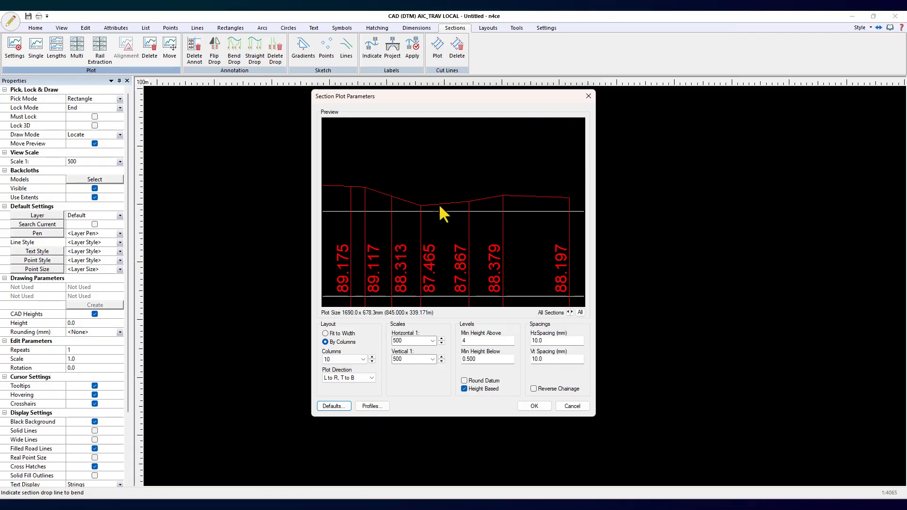
scroll(470, 206, "down", 2)
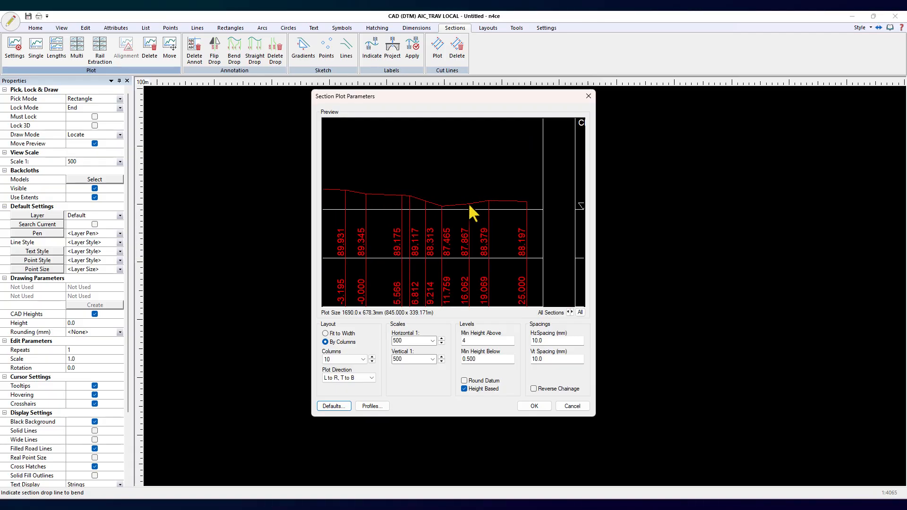
- Add Code to the section annotations with Plot on Profile enabled and check the code labels in the preview
left_click(341, 407)
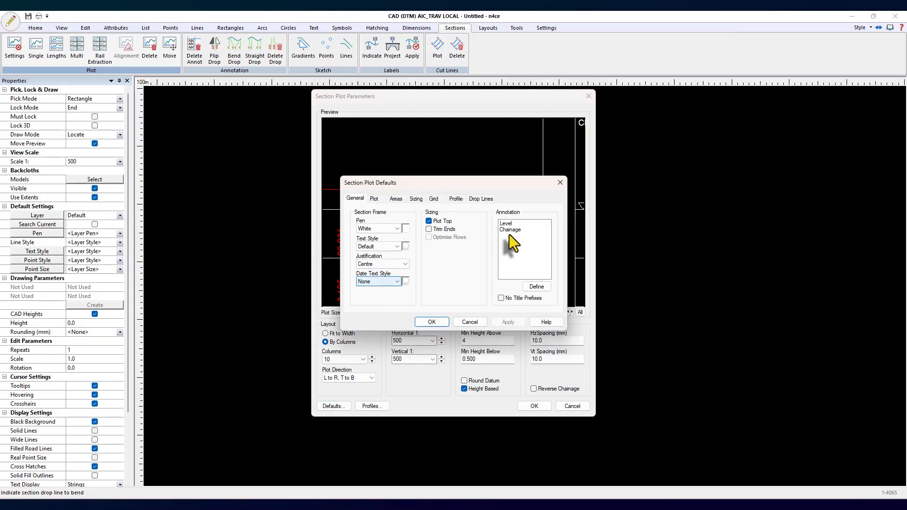
left_click(529, 287)
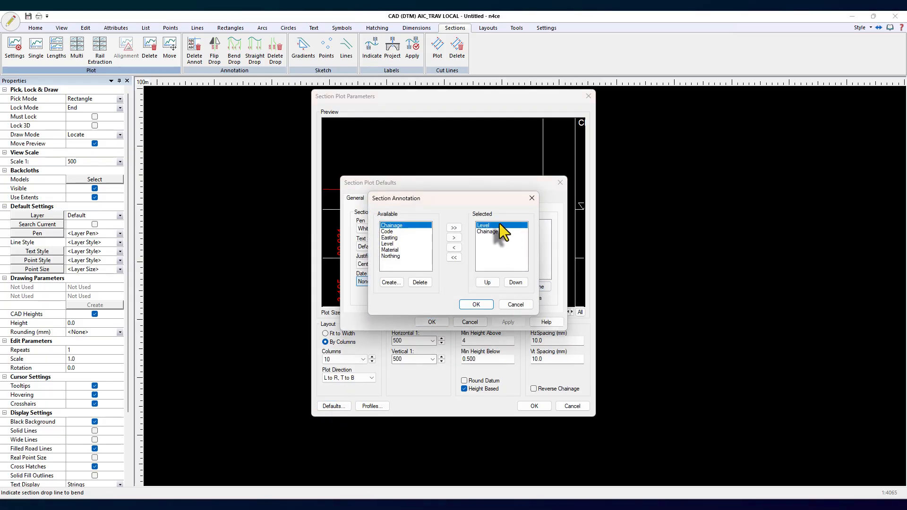
left_click(390, 232)
left_click(454, 238)
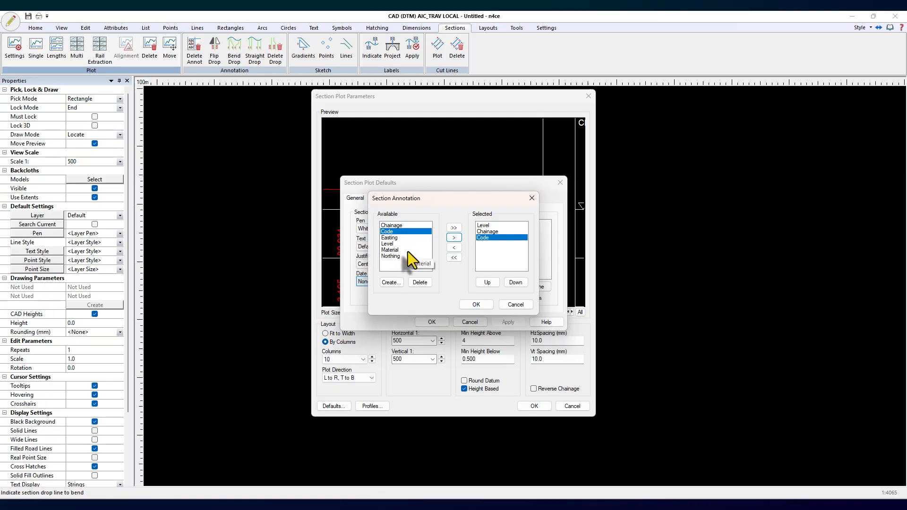
double_click(488, 239)
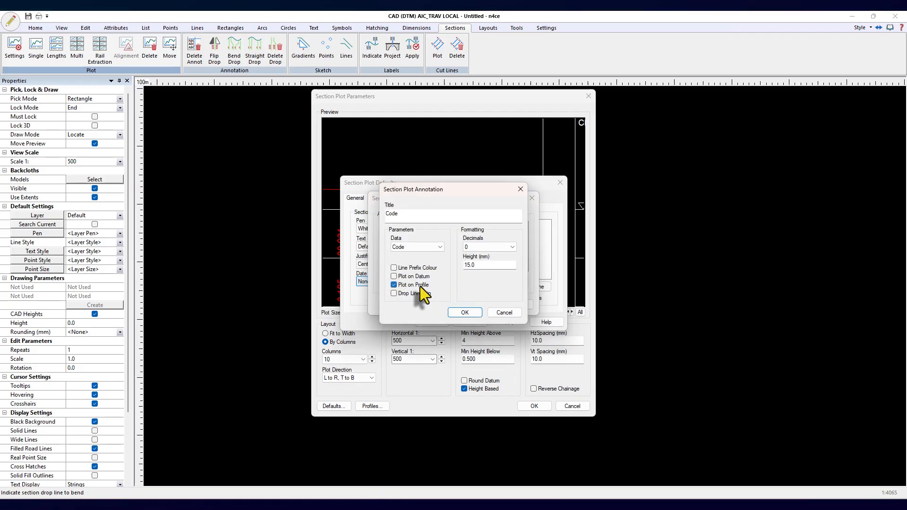
left_click(465, 313)
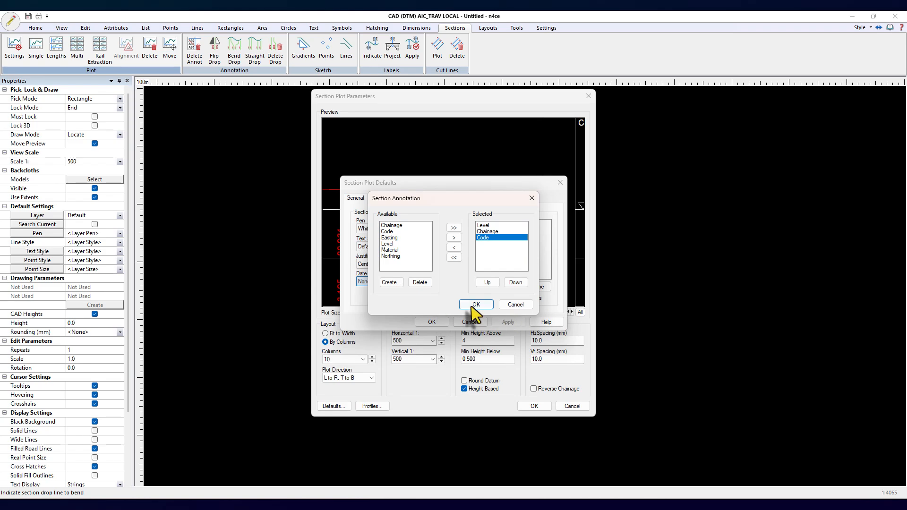
left_click(473, 305)
left_click(444, 322)
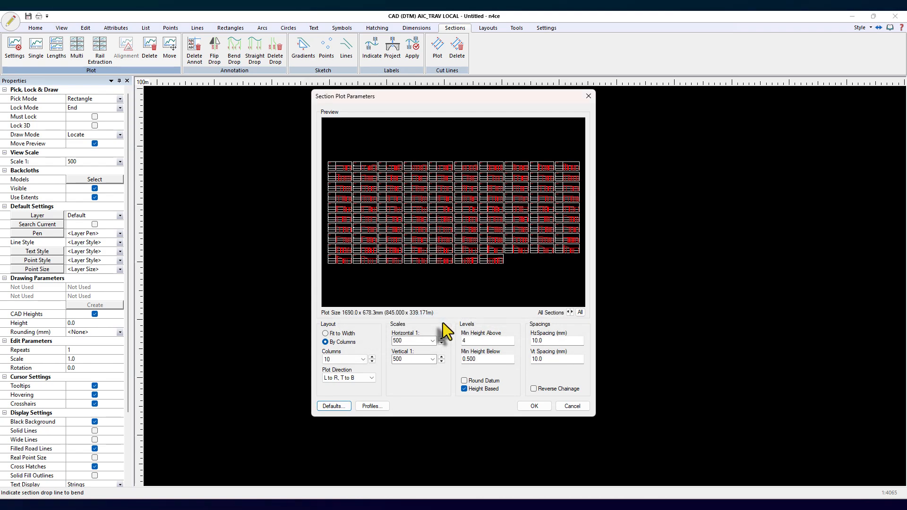
scroll(441, 199, "up", 3)
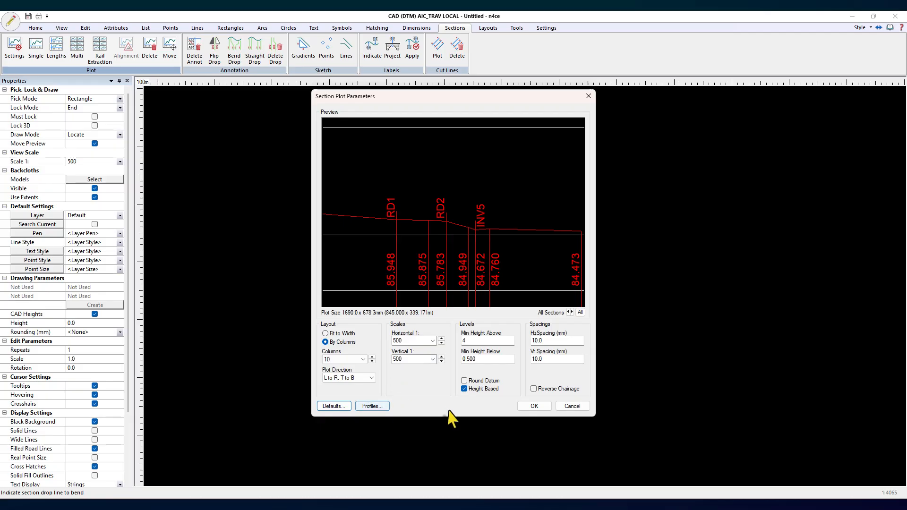
- Set the section profile's pen to colour 77 for AIC_TRAV LOCAL
left_click(372, 406)
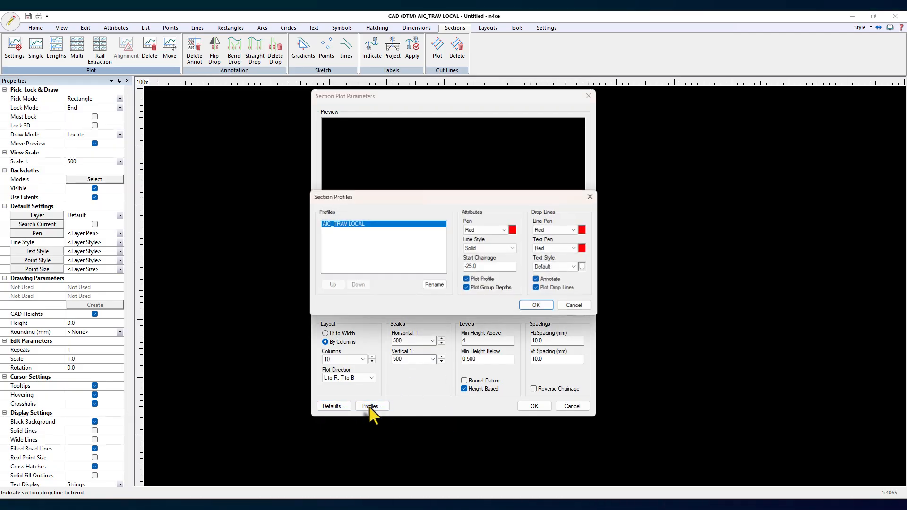
left_click(514, 228)
left_click(416, 262)
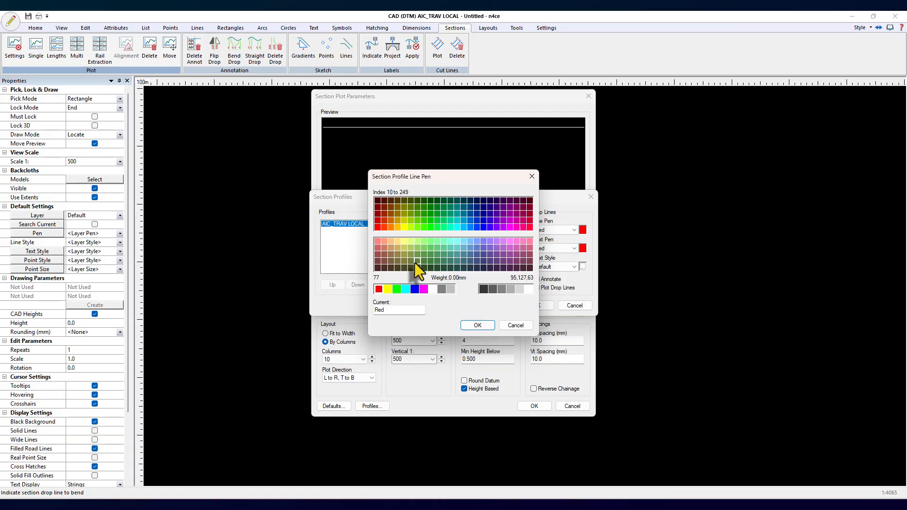
left_click(478, 325)
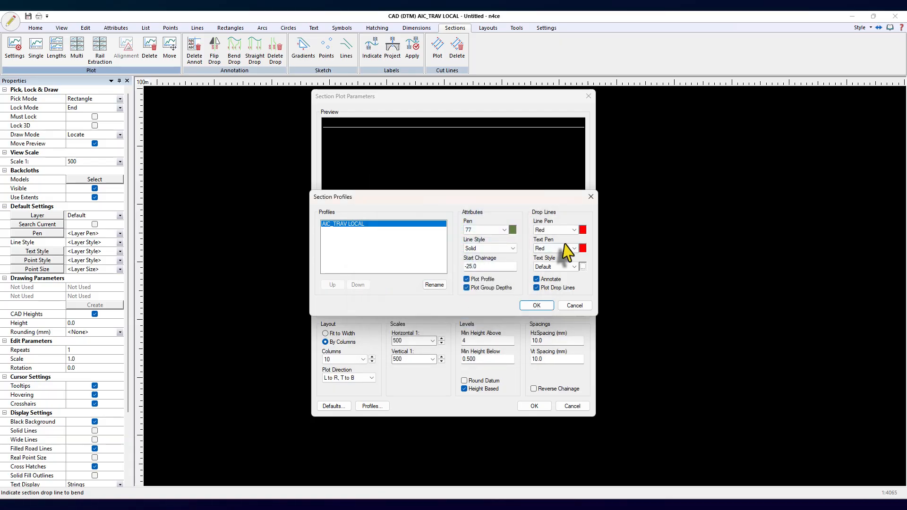
- Set both the line pen and the text pen of the profile's drop lines to White and apply the profile settings
left_click(564, 233)
left_click(538, 256)
left_click(540, 249)
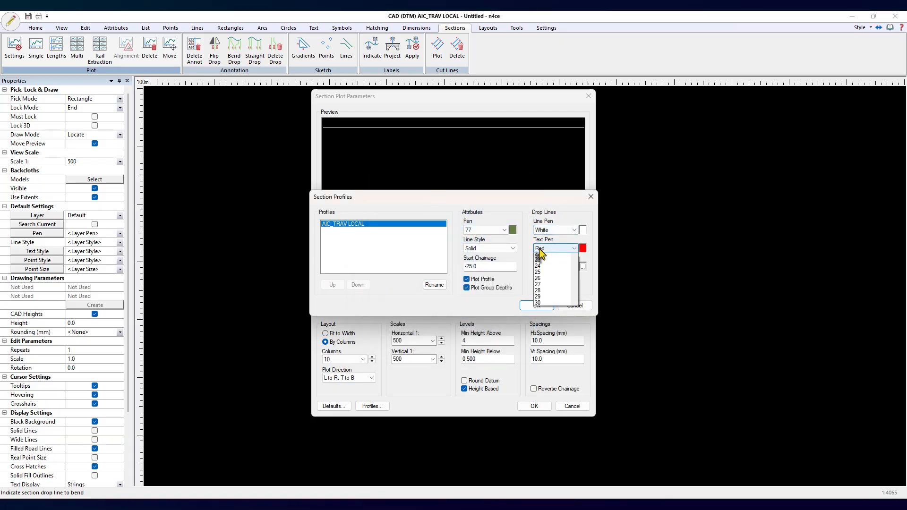
left_click(549, 198)
left_click(535, 305)
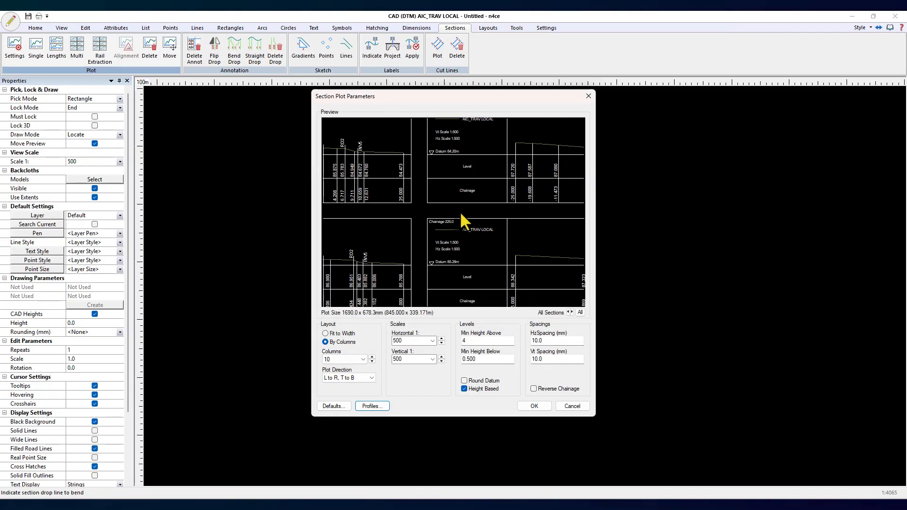
- Accept the plot parameters and place the grid of cross-section plots below the long section
left_click(530, 405)
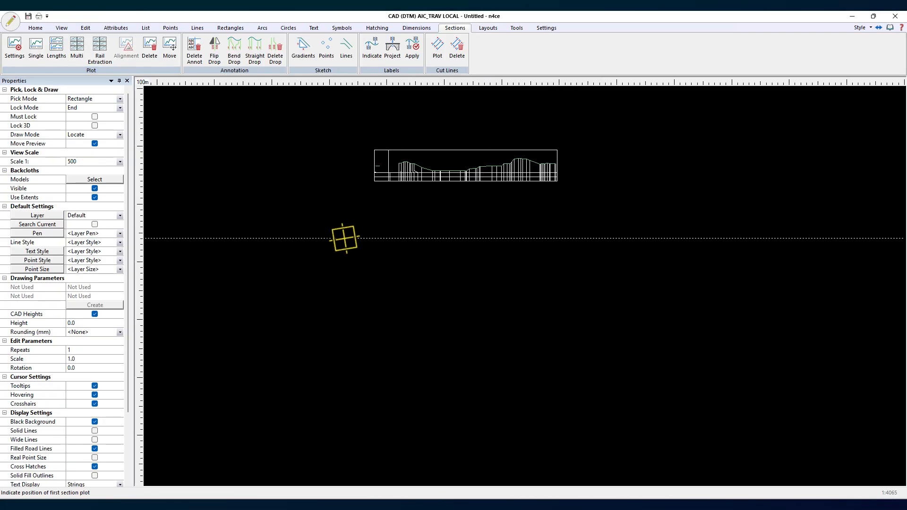
left_click(385, 236)
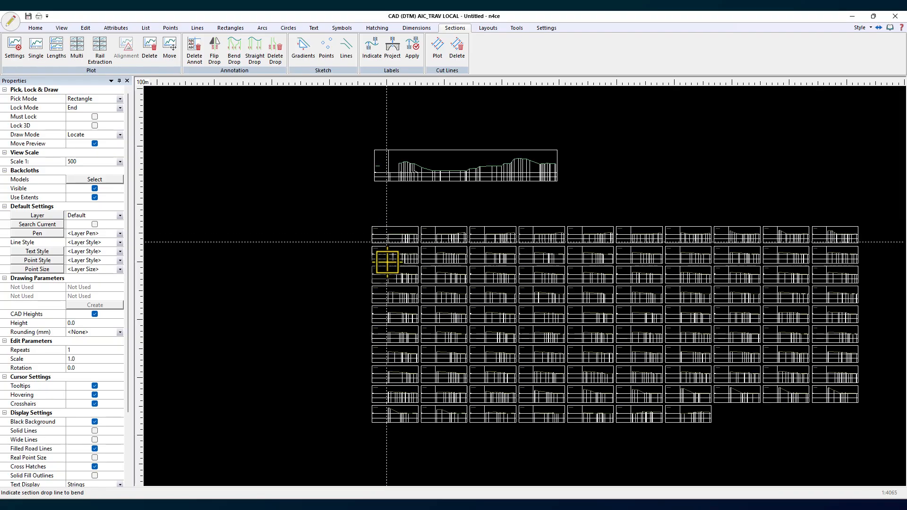
scroll(497, 270, "up", 5)
scroll(496, 270, "down", 1)
left_click(417, 236)
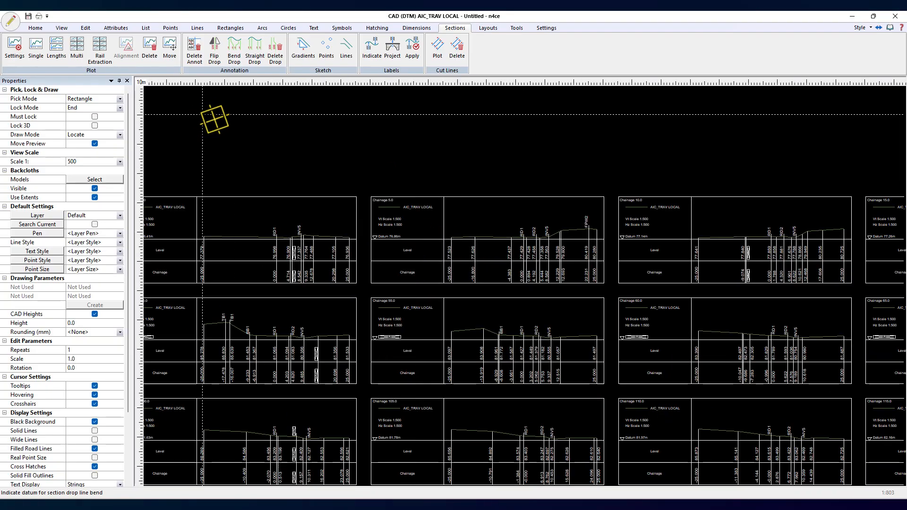
- Examine the individual chainage layers in the CAD layer list and close it unchanged
left_click(37, 216)
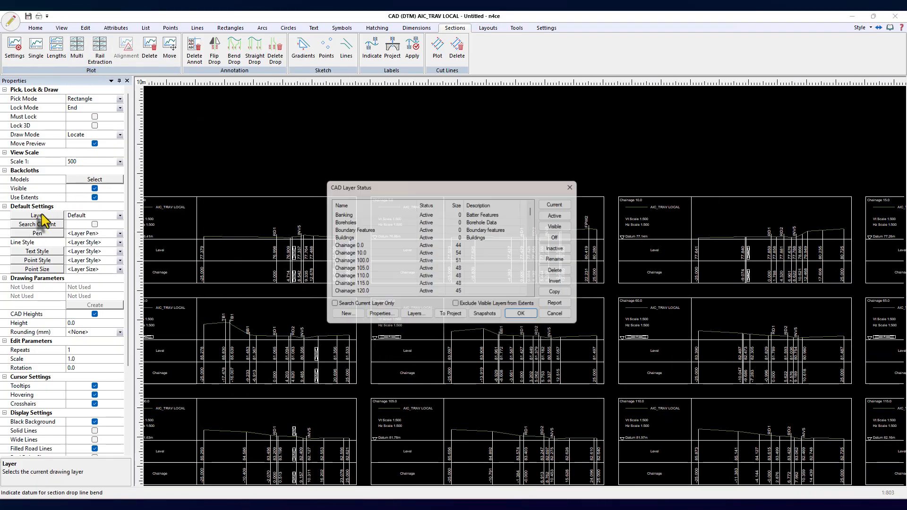
scroll(353, 279, "down", 10)
scroll(352, 278, "up", 5)
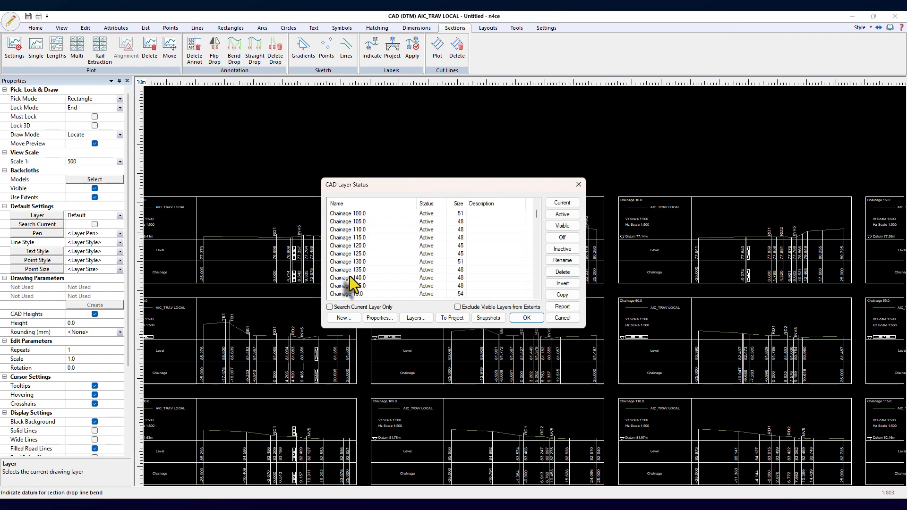
left_click(580, 186)
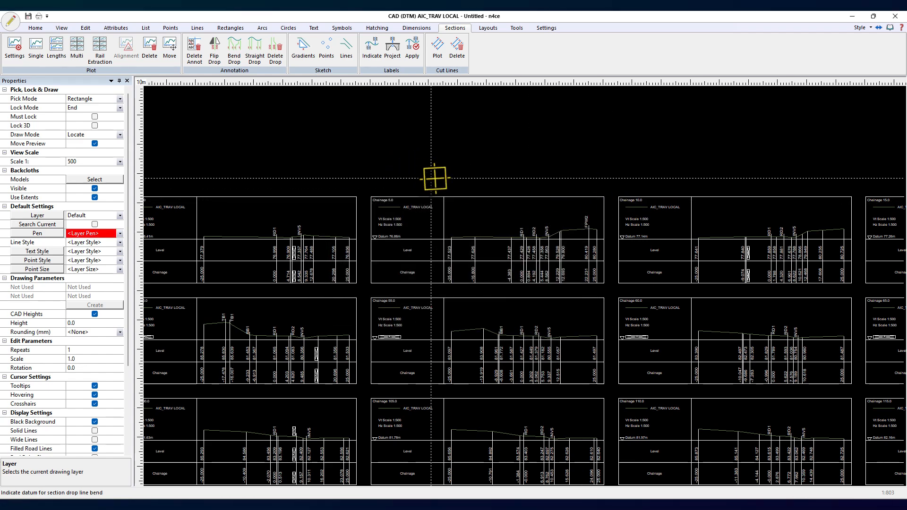
- Replace the text AIC_TRAV LOCAL with Quarry in the section plots
scroll(443, 185, "up", 4)
scroll(443, 184, "down", 3)
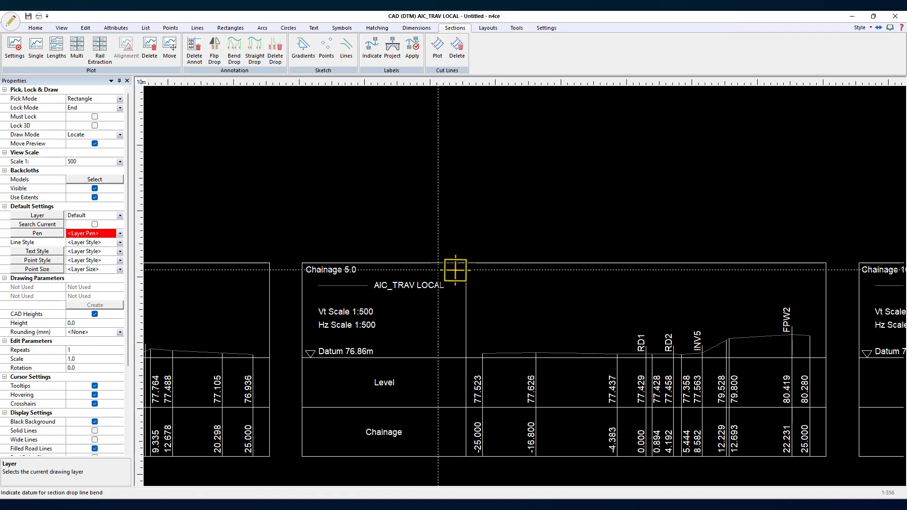
scroll(463, 226, "down", 2)
scroll(461, 222, "up", 4)
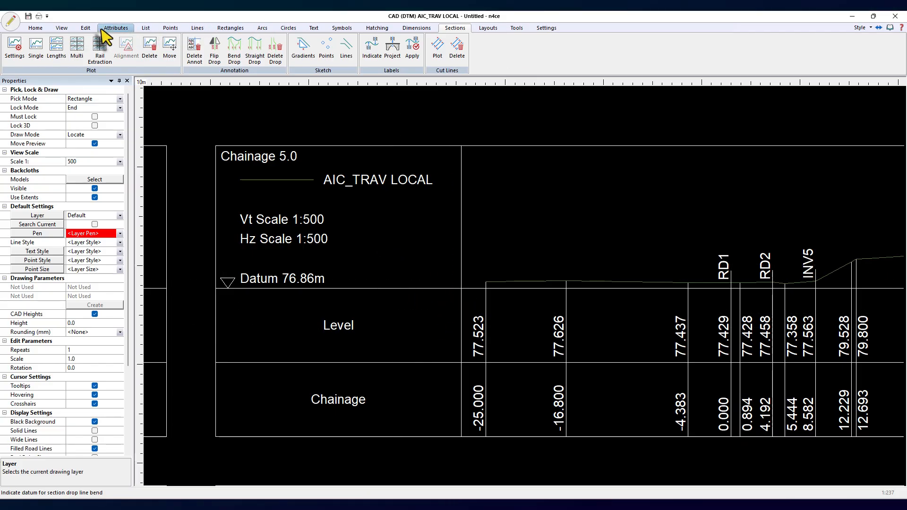
left_click(314, 28)
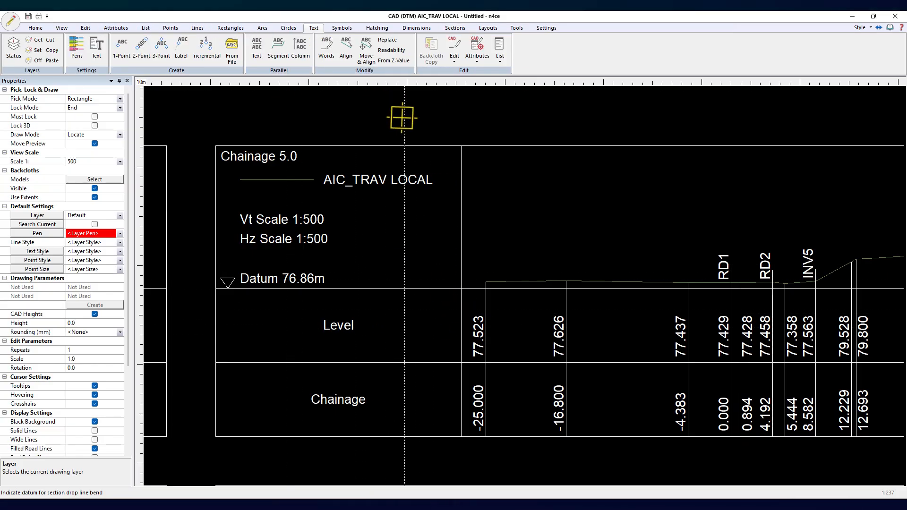
left_click(385, 40)
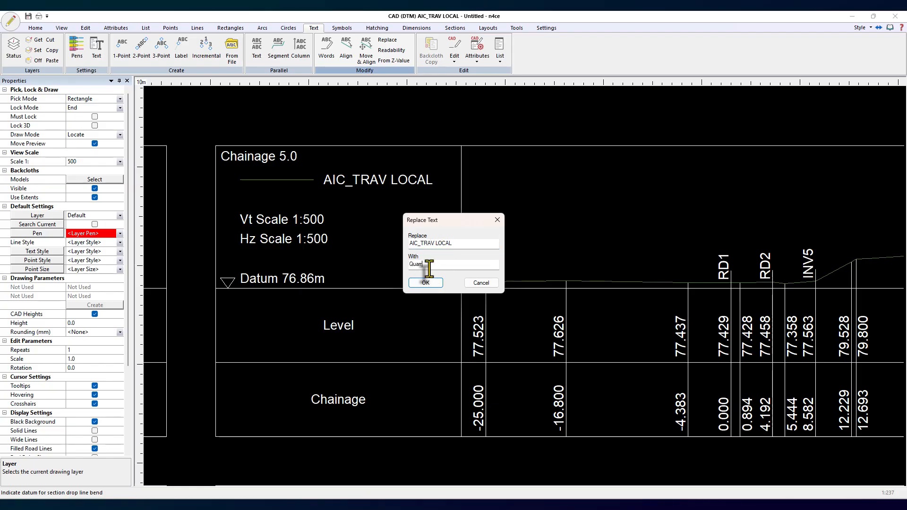
left_click(425, 283)
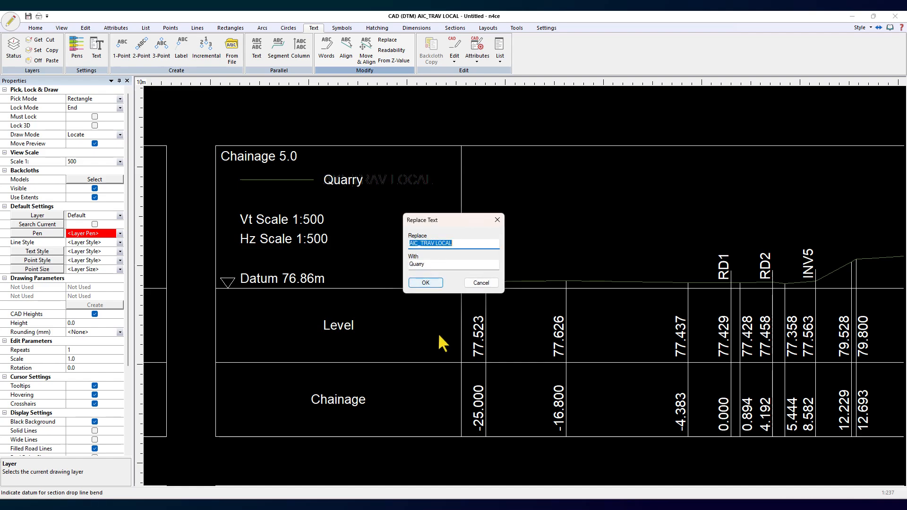
left_click(492, 284)
- Inspect the surface label on the long section and review the overall arrangement of the section plots
scroll(494, 284, "down", 8)
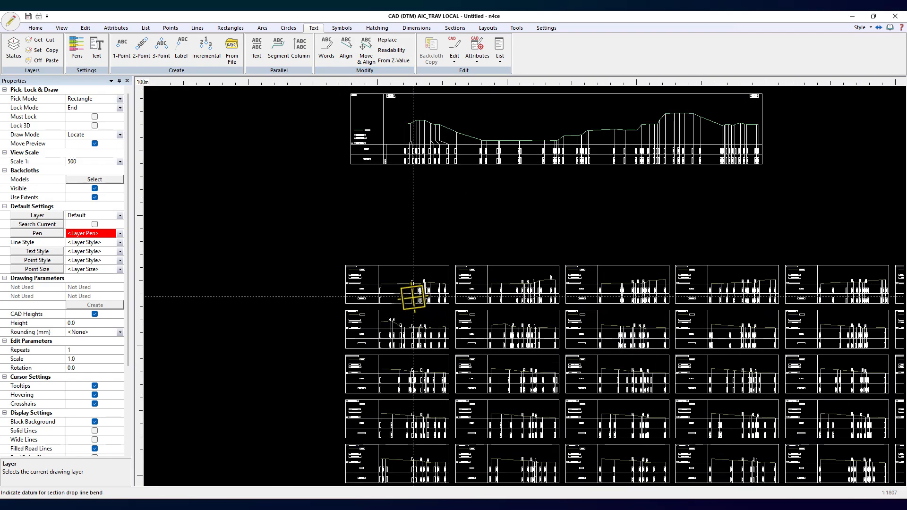
scroll(450, 178, "up", 8)
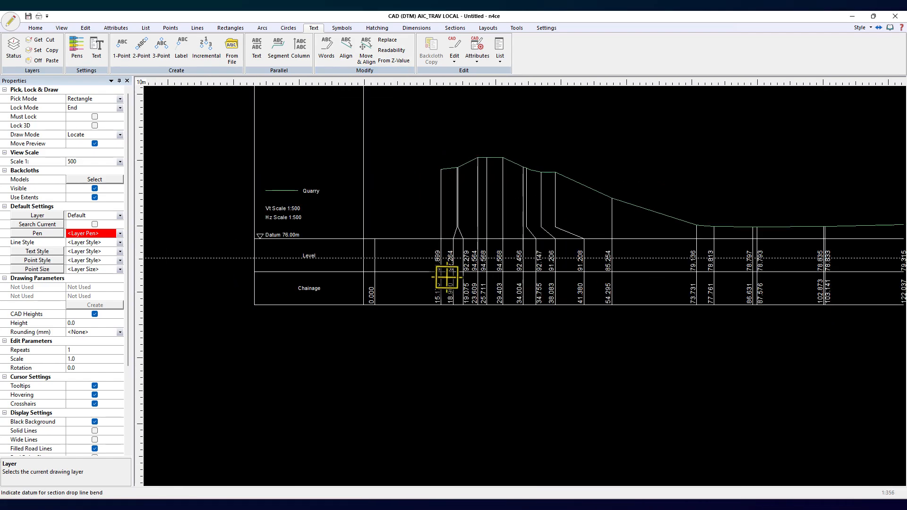
scroll(364, 216, "up", 4)
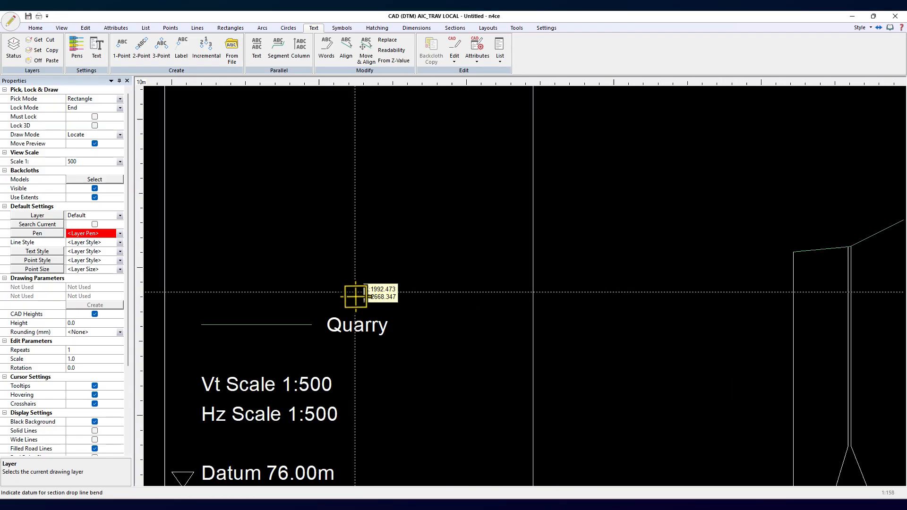
scroll(372, 318, "down", 9)
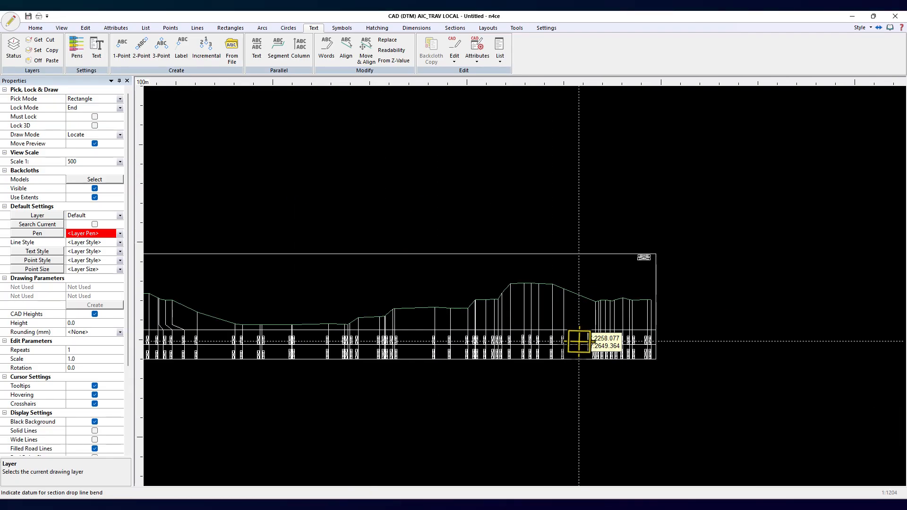
scroll(557, 324, "down", 8)
scroll(543, 236, "down", 2)
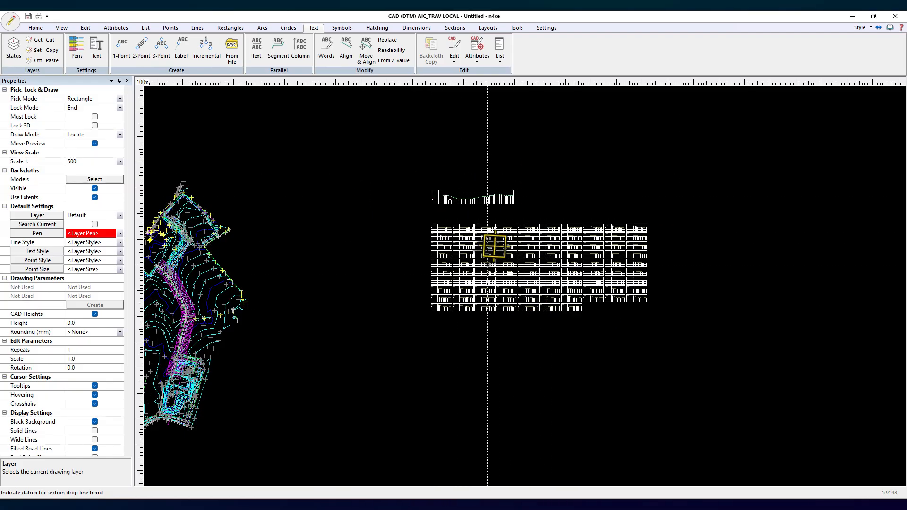
scroll(444, 207, "up", 4)
scroll(448, 207, "up", 1)
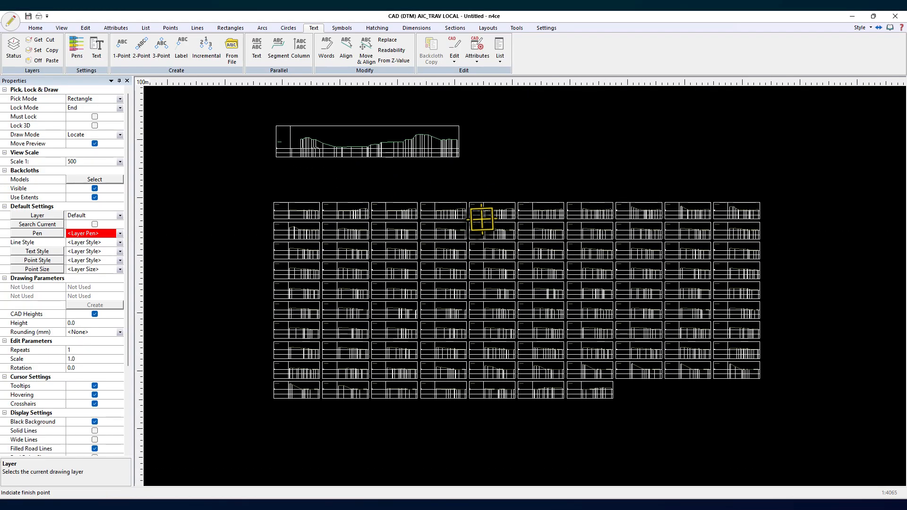
- Leave the CAD drawing and open the AIC_TRAV LOCAL model graphically with the section plots in view
scroll(480, 217, "down", 3)
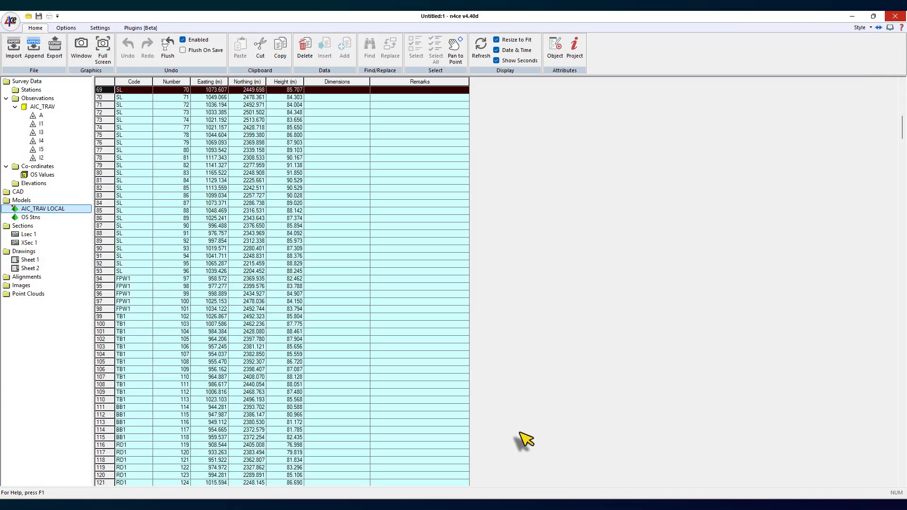
left_click(518, 487)
scroll(469, 277, "down", 1)
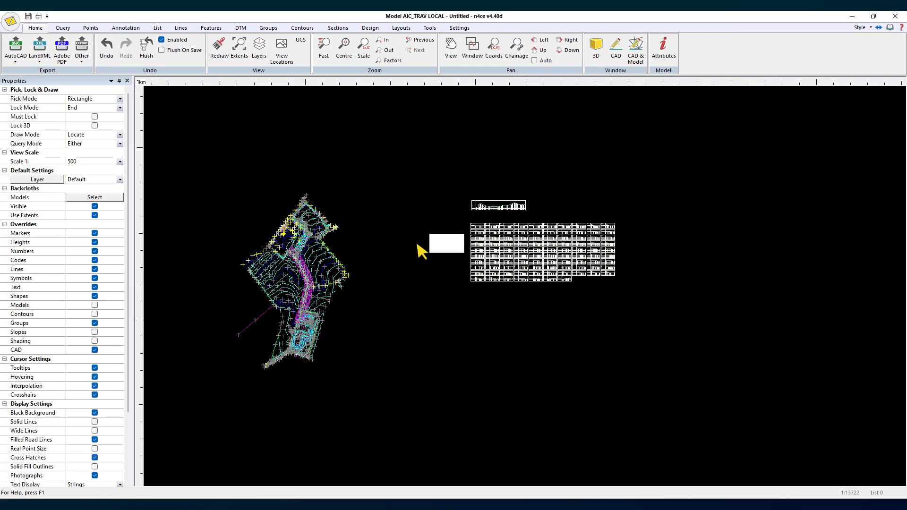
scroll(444, 240, "up", 3)
scroll(617, 192, "down", 1)
scroll(689, 208, "down", 1)
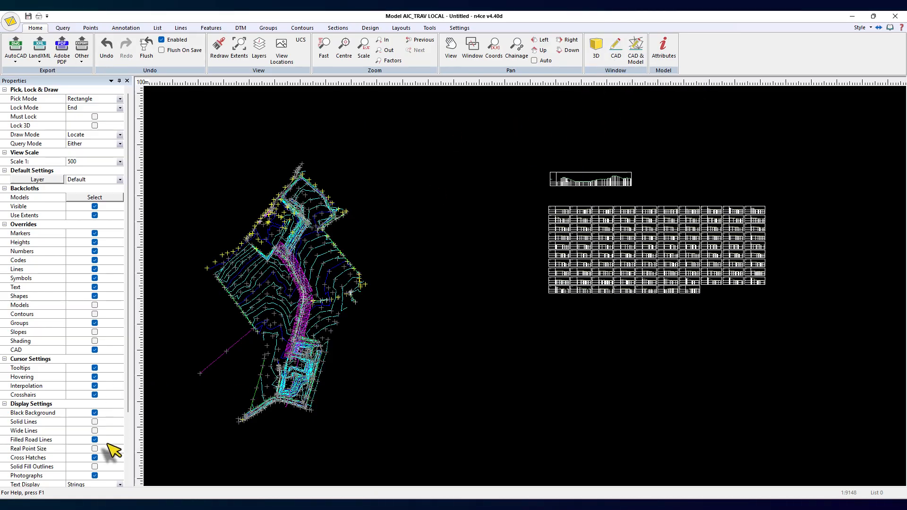
- Turn the display of CAD detail in the model off and back on
left_click(19, 350)
left_click(94, 350)
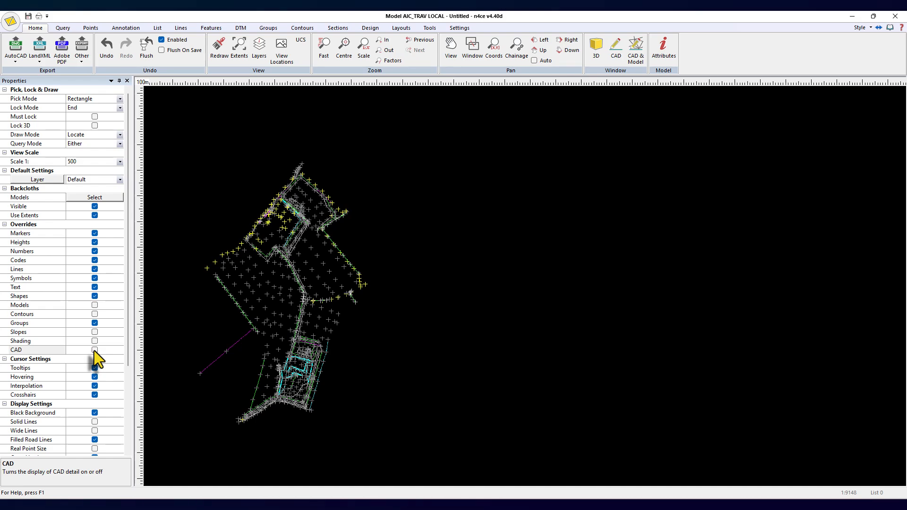
left_click(95, 350)
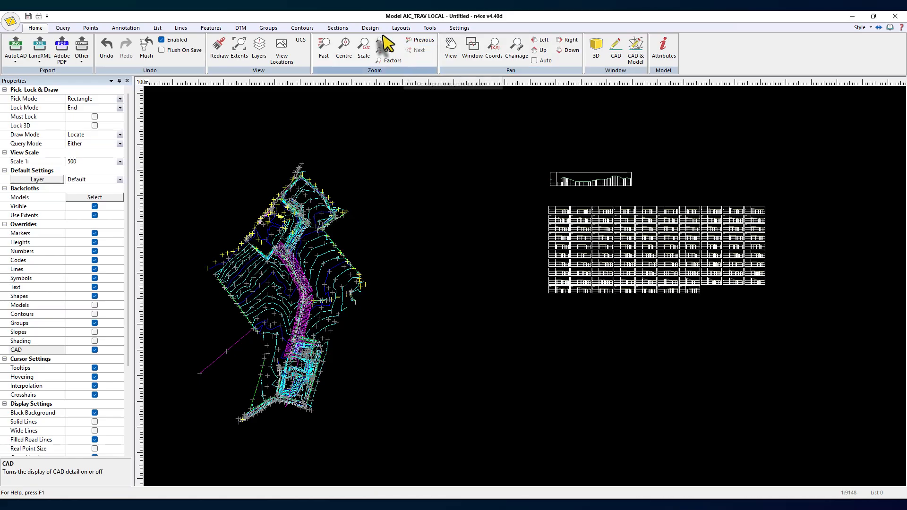
- Start a one-point drawing layout using the AiC A3 Legend template at a scale of 1:2500
left_click(400, 30)
left_click(13, 47)
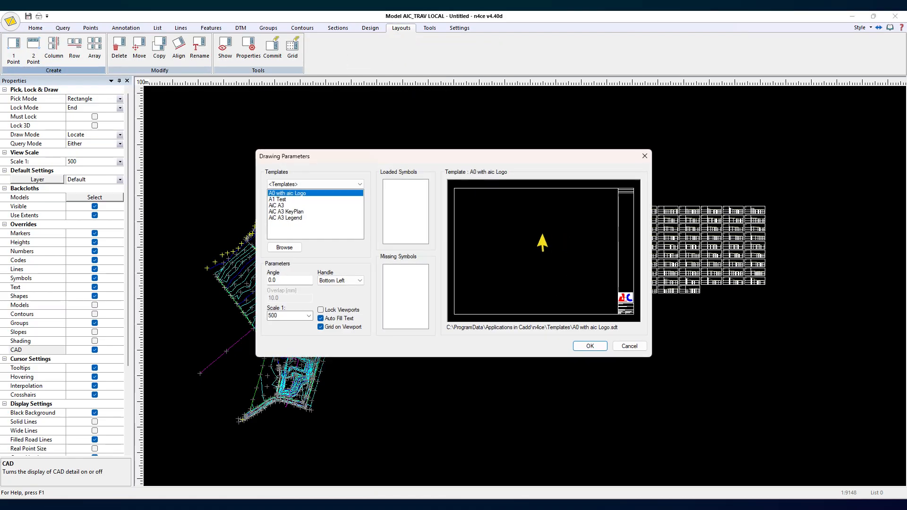
left_click(290, 217)
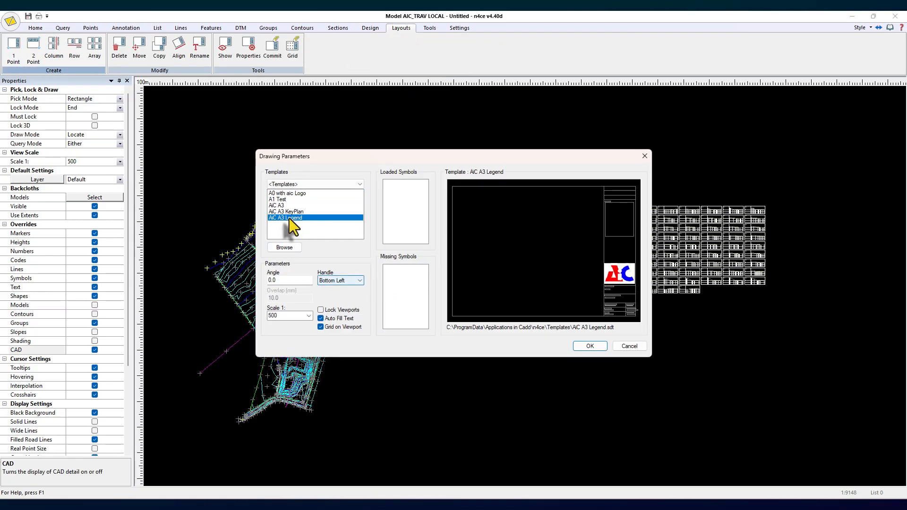
double_click(286, 315)
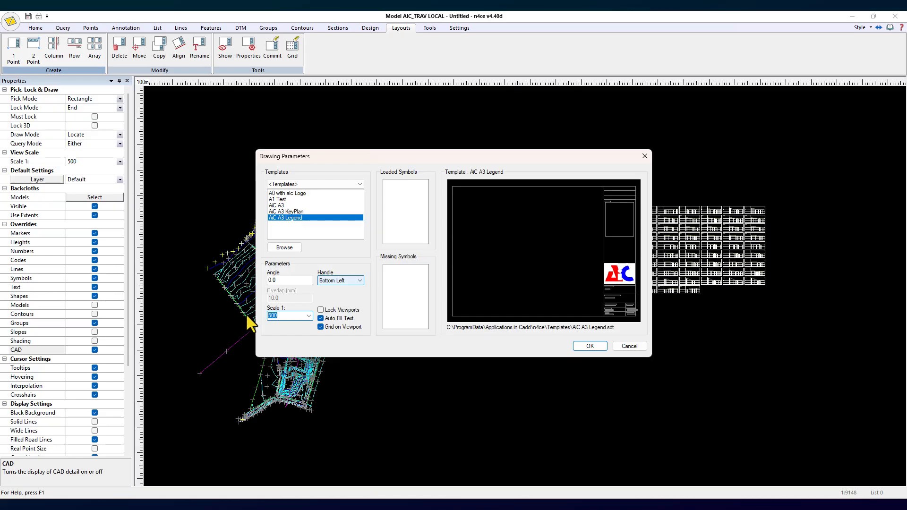
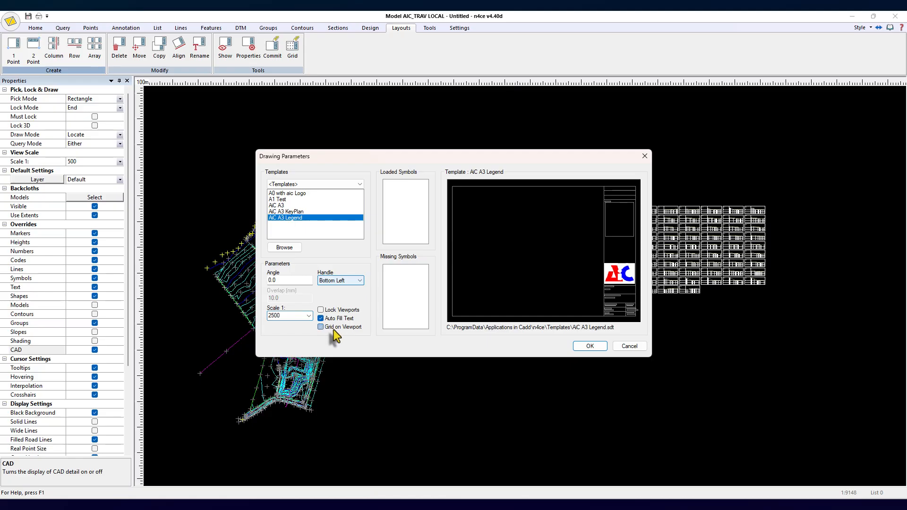
left_click(590, 346)
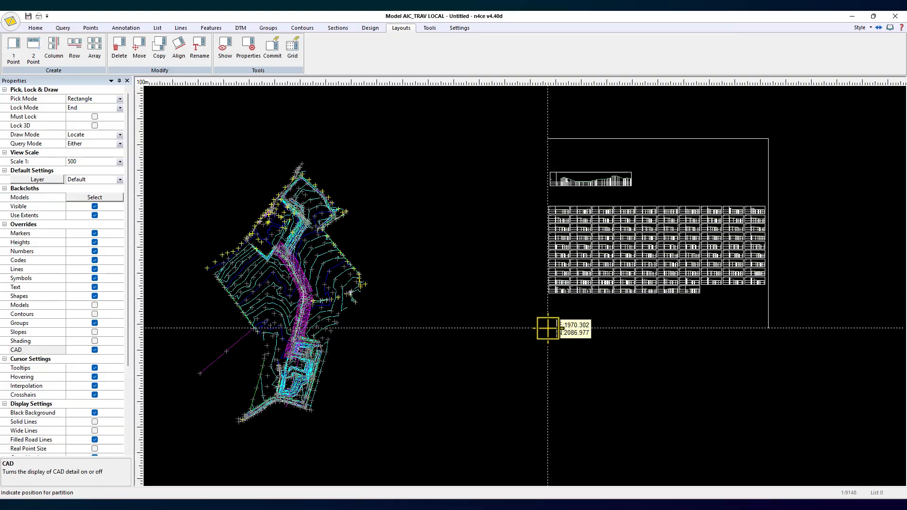
- Place the layout around the long and cross section plots, name it Section Plots, and close the model view
left_click(547, 328)
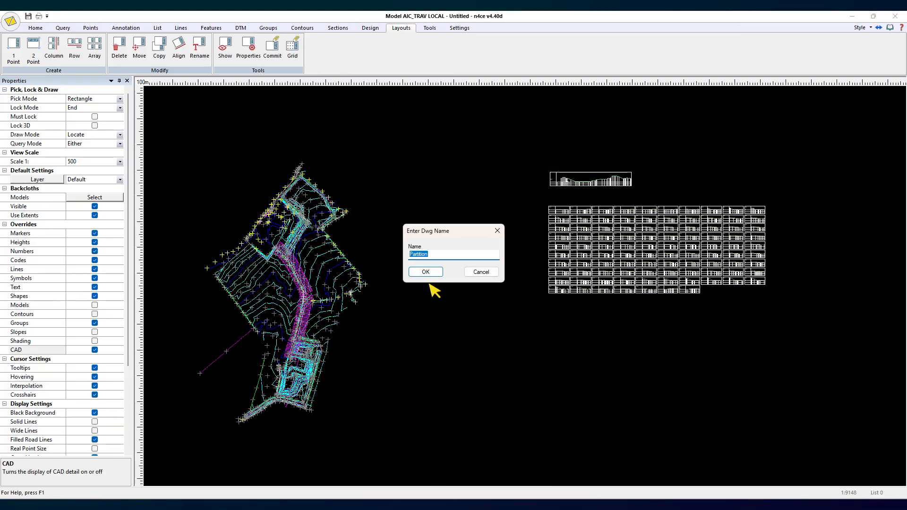
type("Section")
key("BackSpace")
key("BackSpace")
key("BackSpace")
key("BackSpace")
type("Plots")
left_click(425, 271)
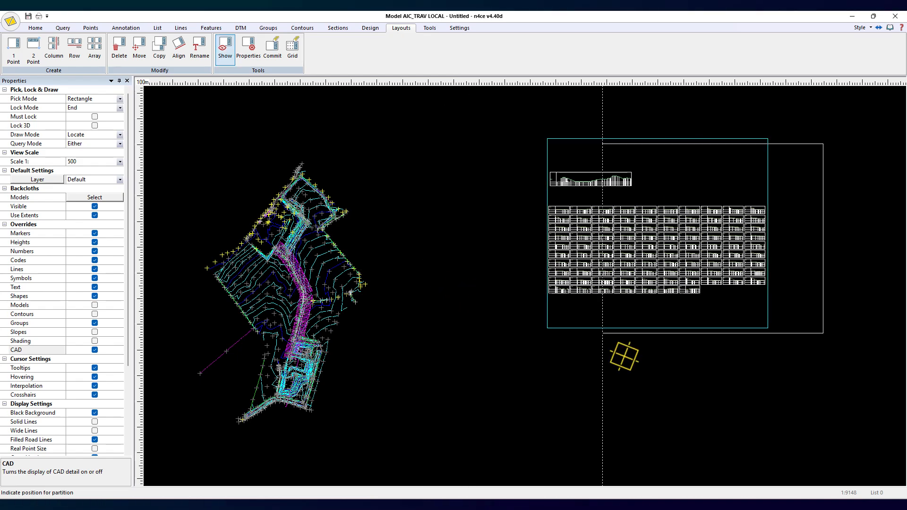
left_click(656, 314)
left_click(895, 16)
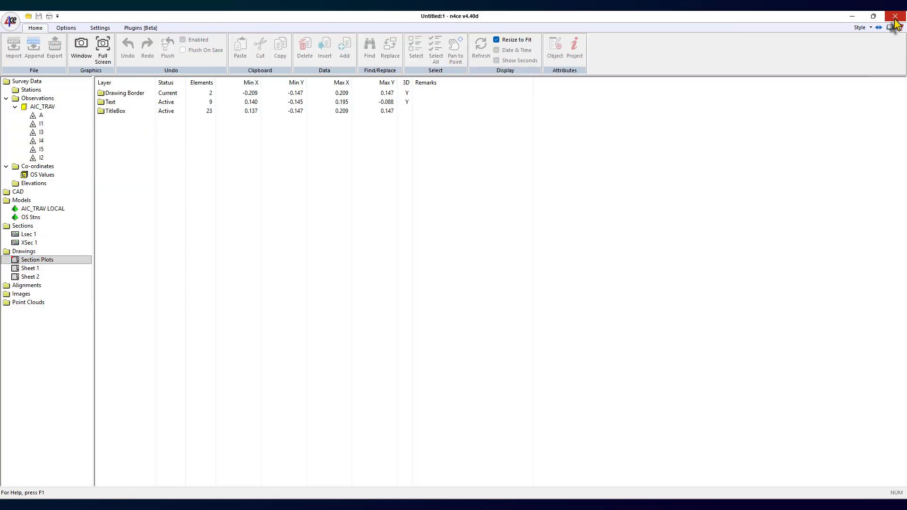
- Open the Section Plots drawing graphically to check its sheet layout, and close it again
double_click(29, 260)
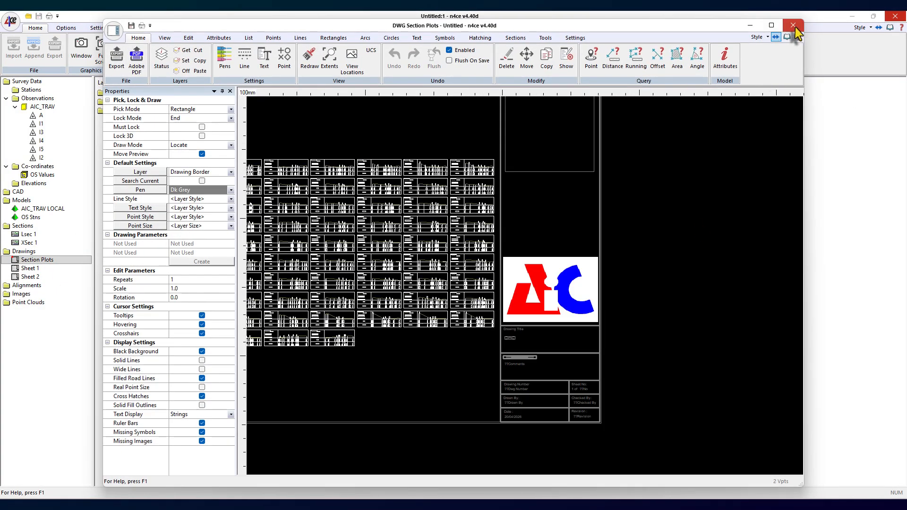
left_click(794, 25)
- Export the Section Plots, Sheet 1 and Sheet 2 drawings together to VideDemo.dwg in the Video folder, replacing the existing file
left_click(23, 251)
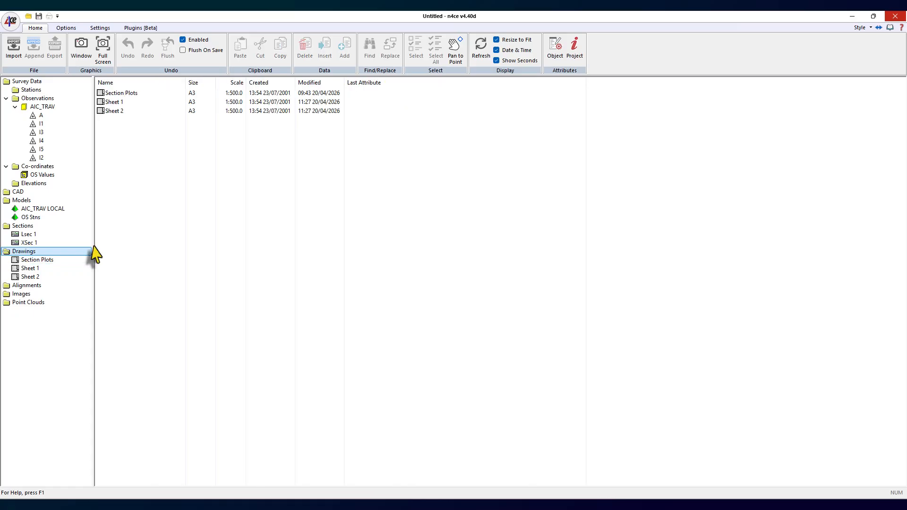
left_click_drag(136, 223, 118, 97)
right_click(118, 107)
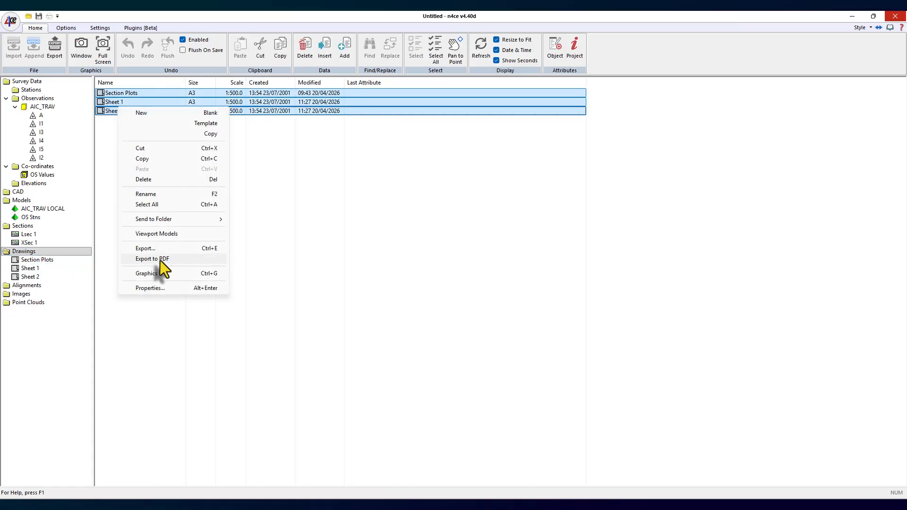
left_click(161, 248)
left_click(312, 211)
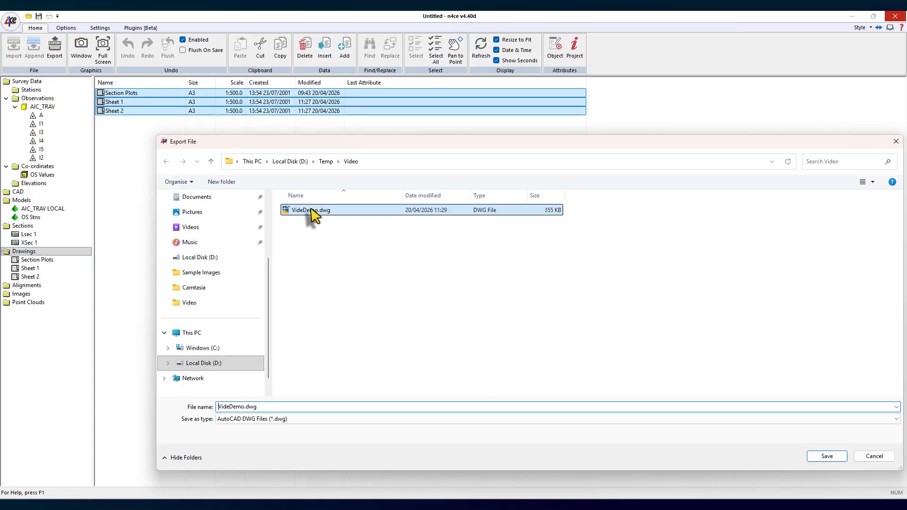
left_click(824, 457)
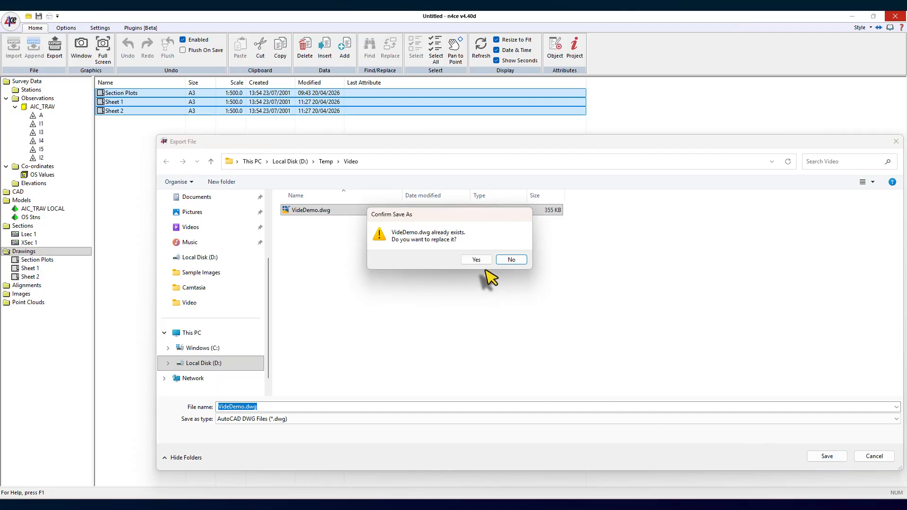
left_click(474, 259)
left_click(566, 332)
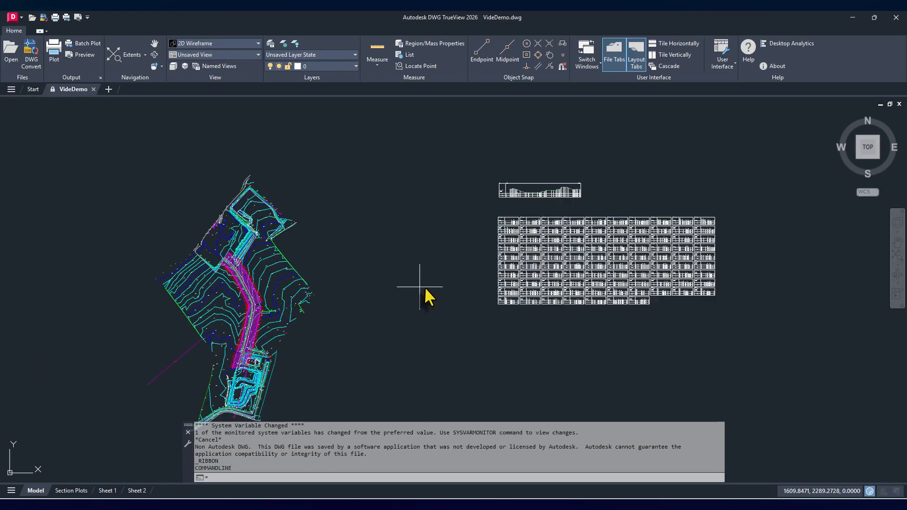
- Examine the Section Plots layout of the exported VideDemo.dwg in DWG TrueView, including its profiles and title block, and close the viewer
left_click(74, 490)
scroll(367, 261, "down", 6)
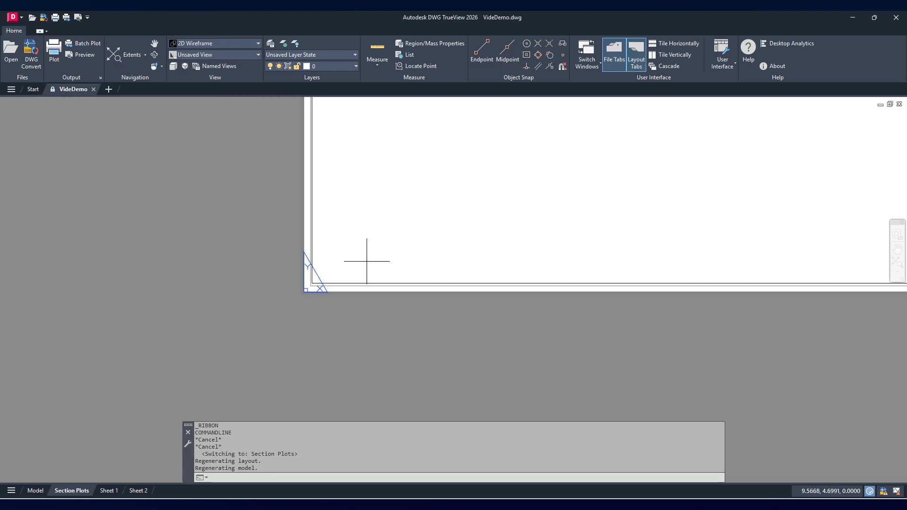
middle_click_drag(497, 268, 397, 368)
scroll(397, 368, "down", 1)
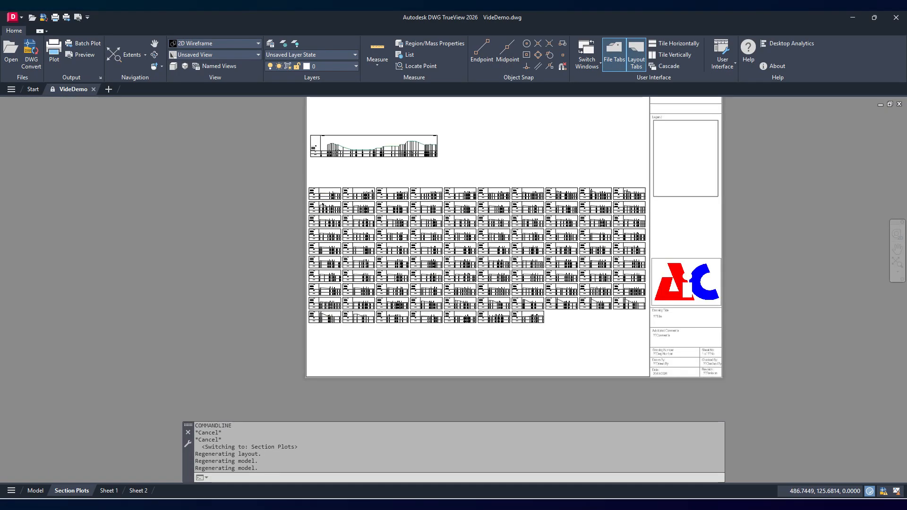
scroll(808, 260, "up", 2)
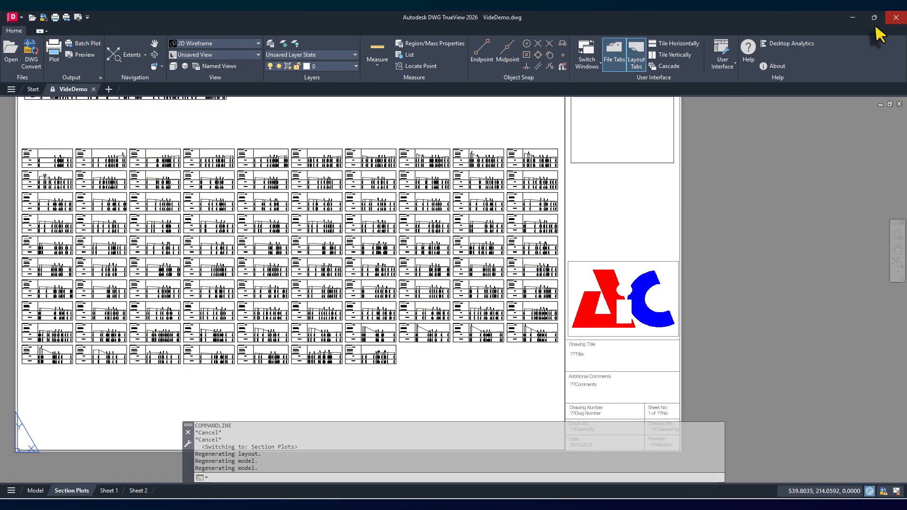
left_click(896, 17)
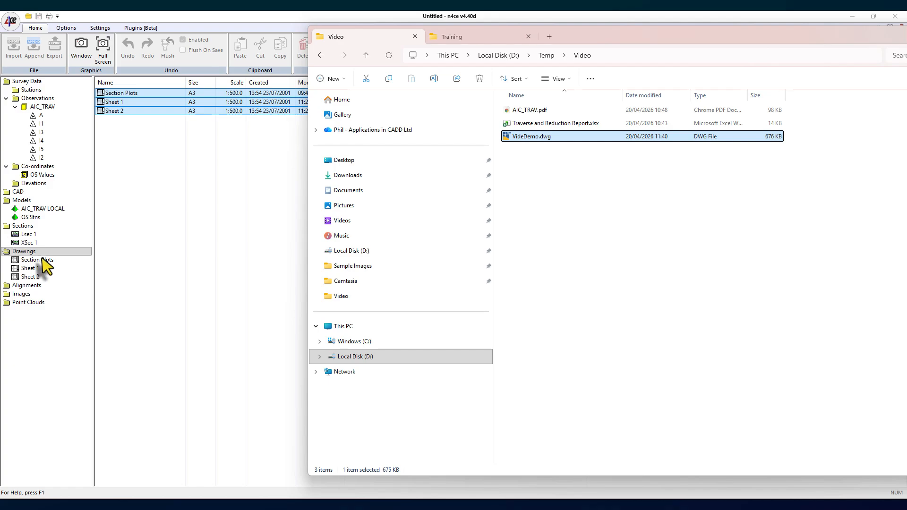
- Return to n4ce and open the Sheet 1 drawing graphically
left_click(42, 259)
left_click(26, 268)
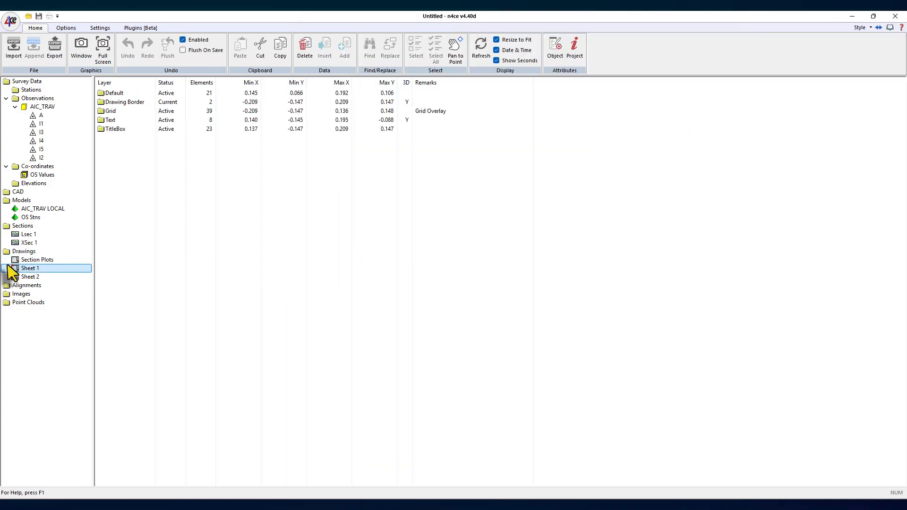
double_click(17, 268)
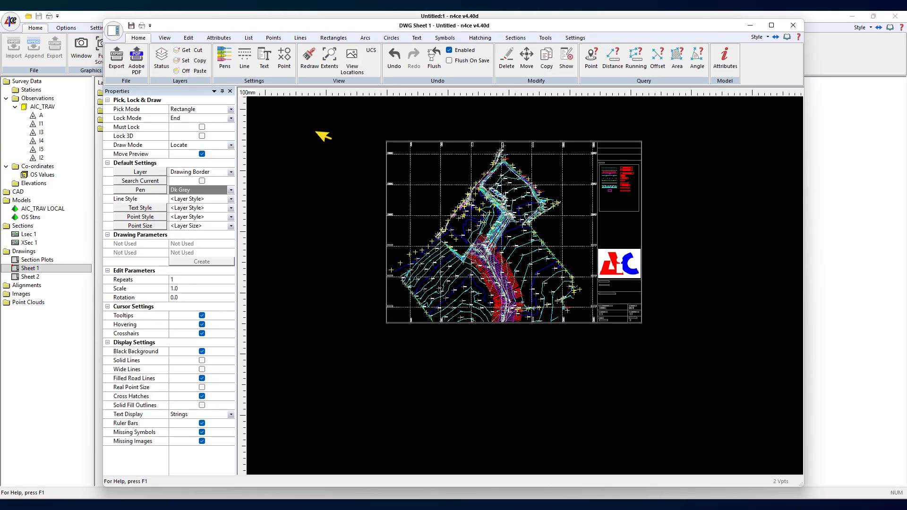
- Export the drawing as Sheet 1.pdf to the Video folder with the default PDF settings, and view the resulting PDF
left_click(132, 70)
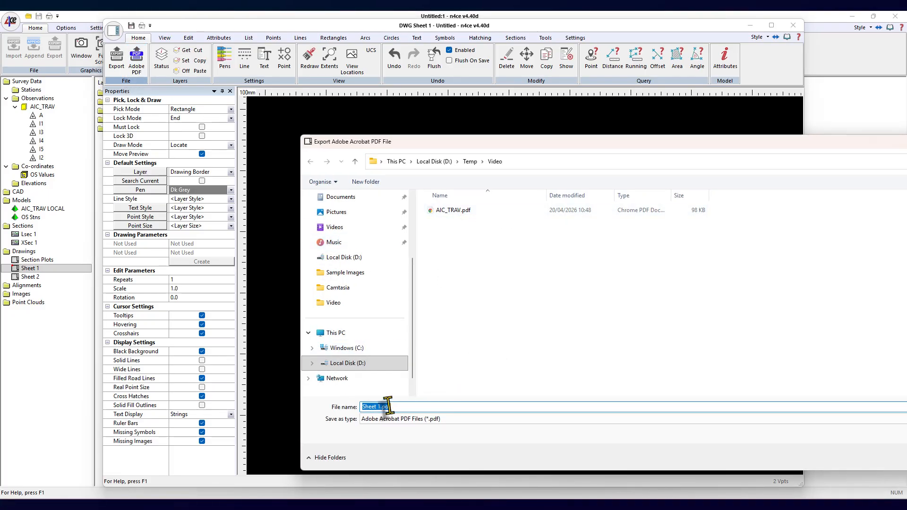
left_click_drag(510, 142, 388, 114)
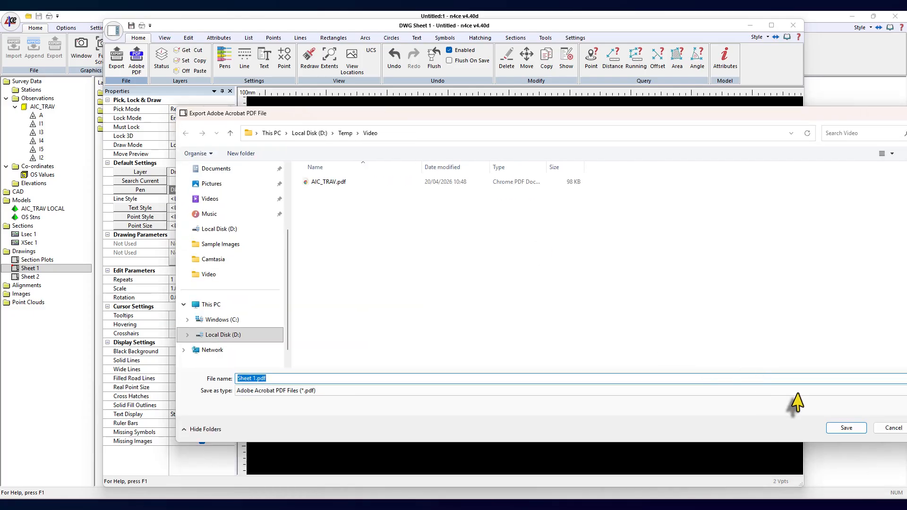
left_click(833, 430)
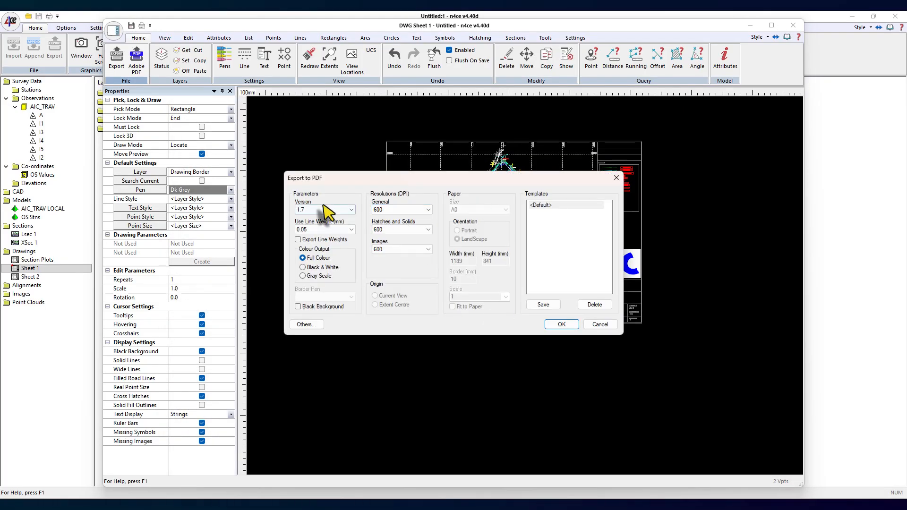
left_click(568, 325)
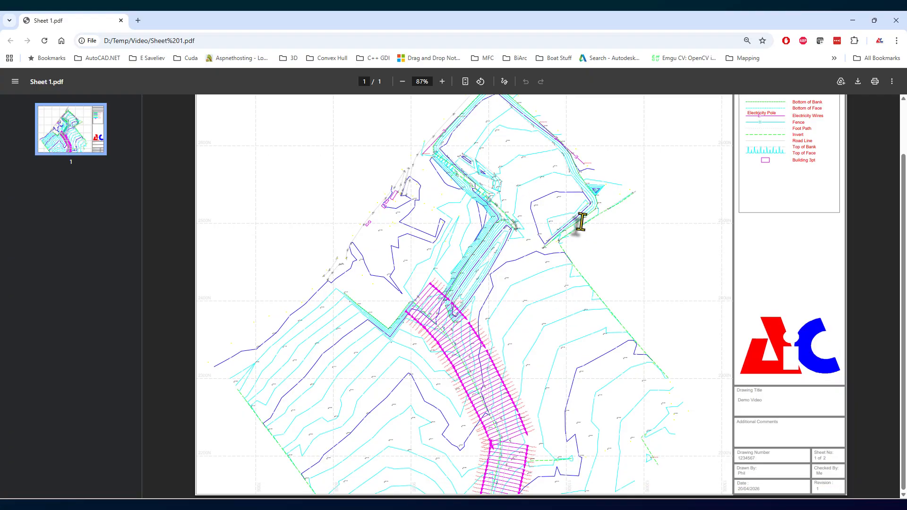
scroll(580, 230, "up", 3)
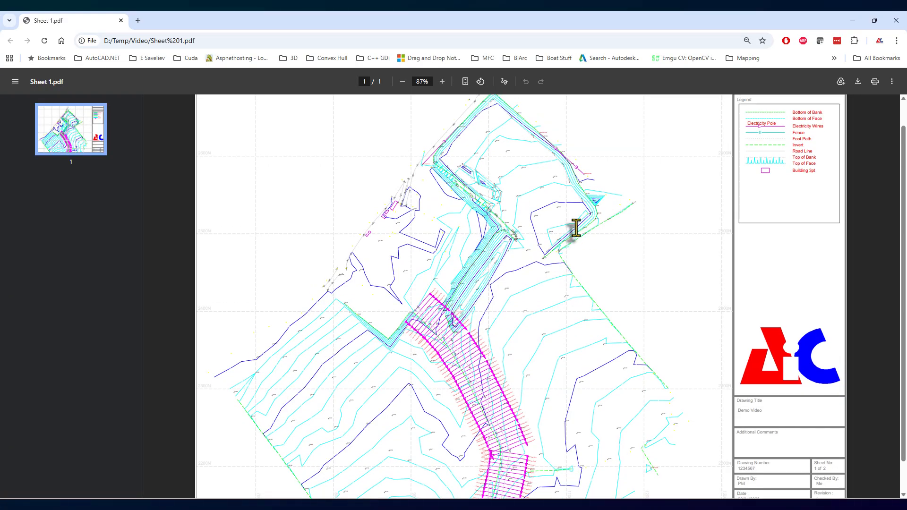